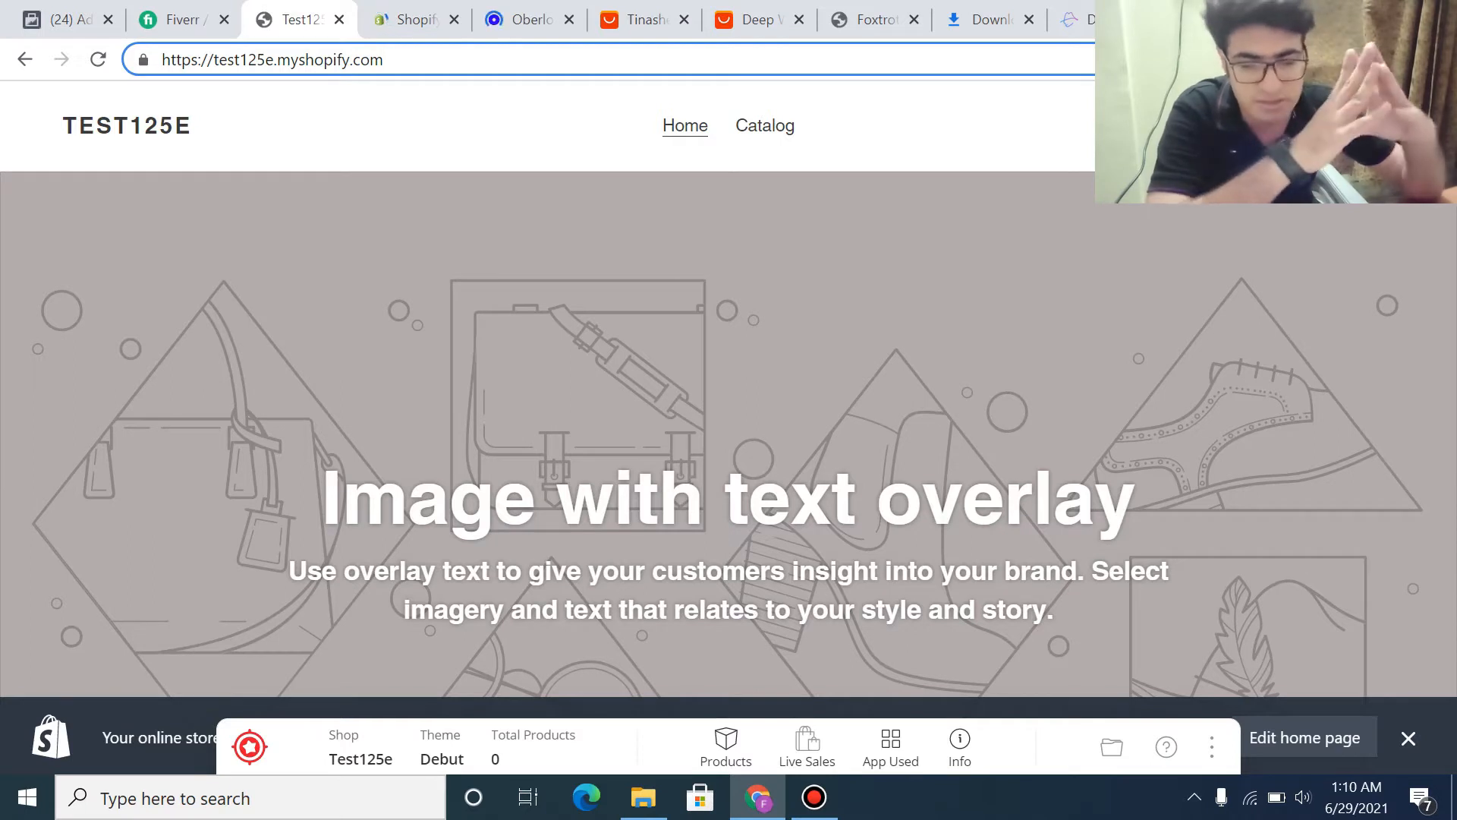
# - Look over the home page of the Test125e storefront
pyautogui.scroll(-8, 729, 387)
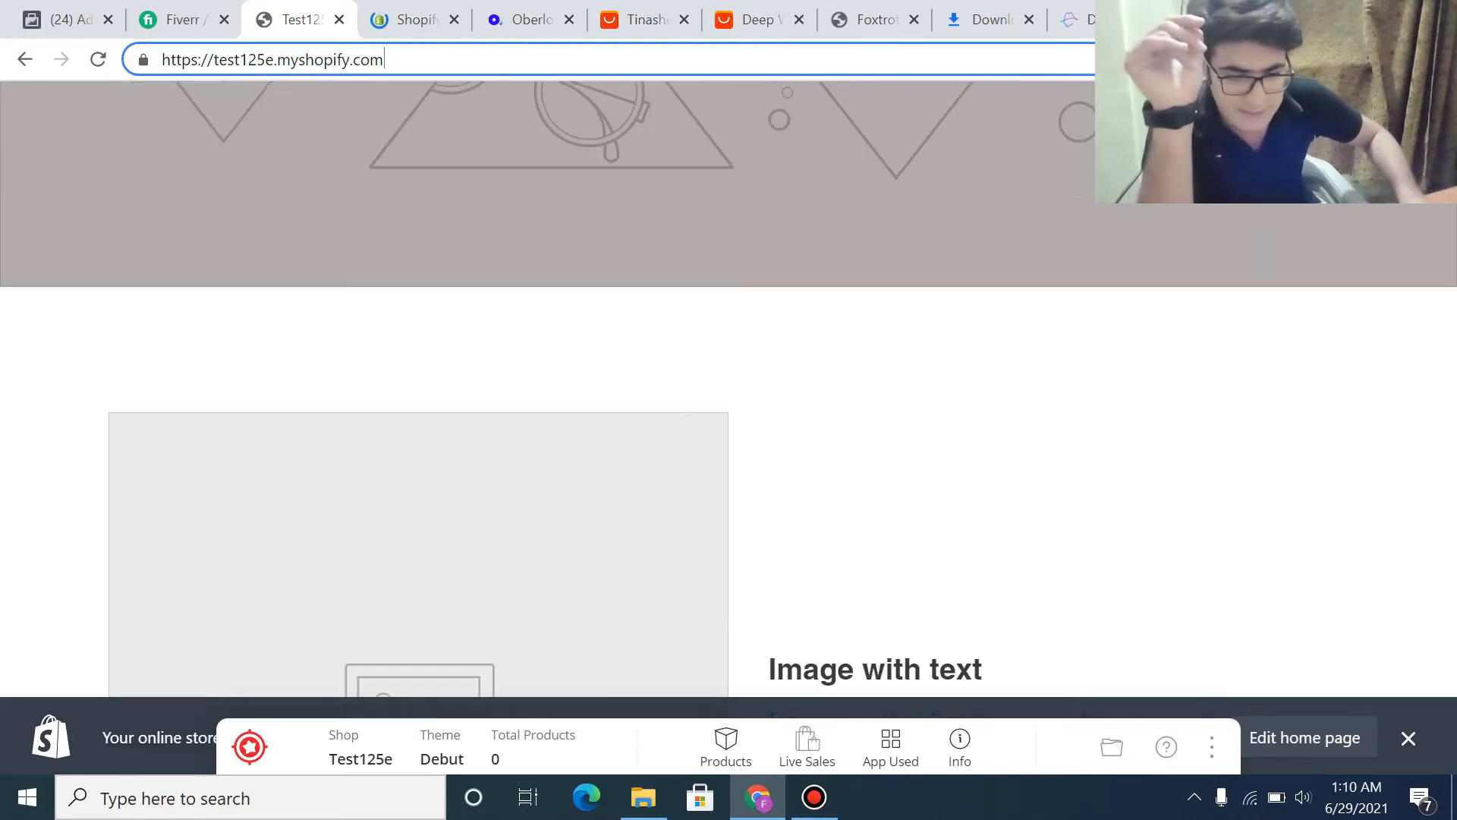
pyautogui.scroll(8, 729, 387)
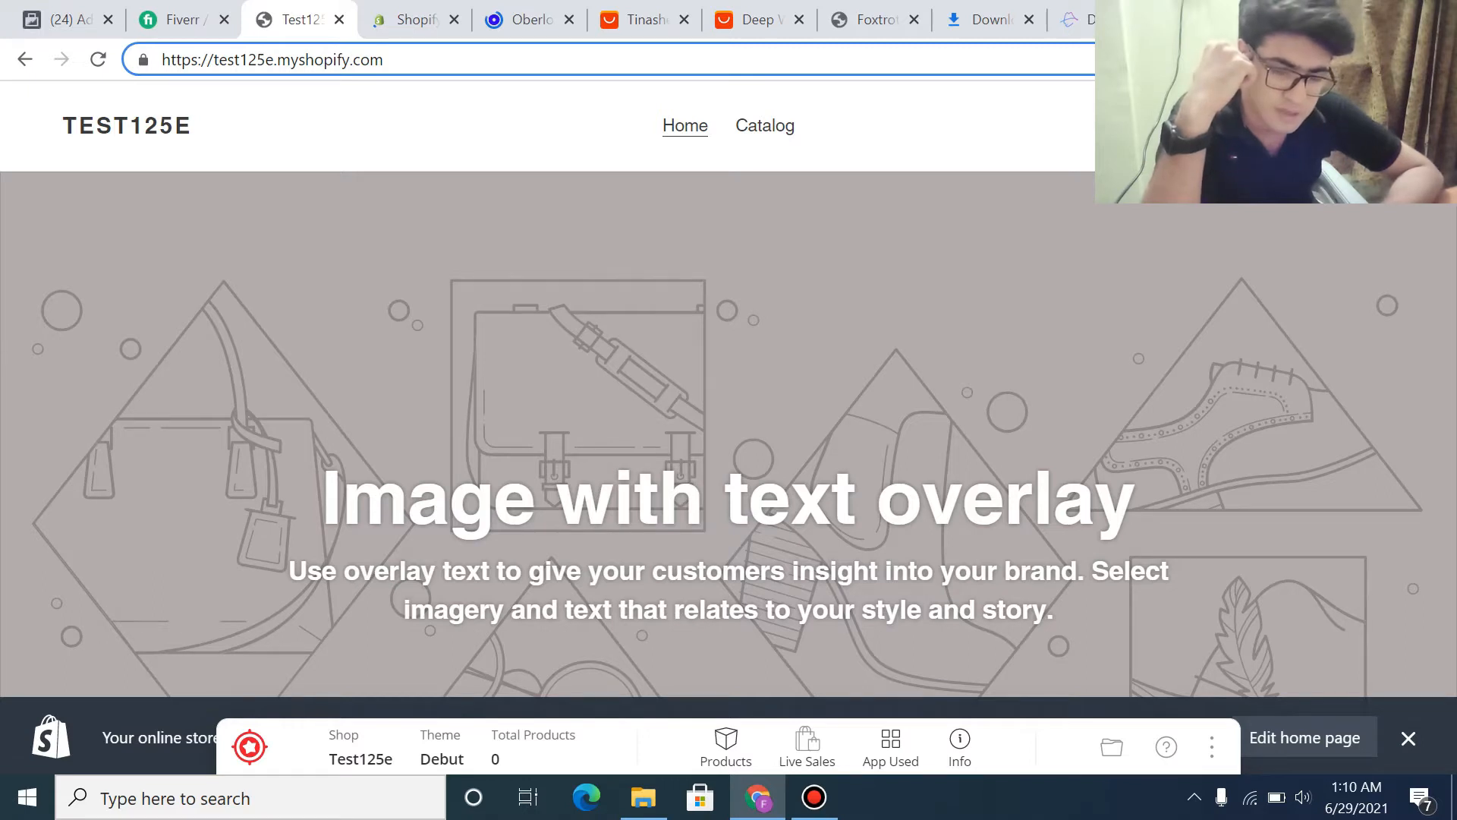
# - Select the URL of the Tinashe wig's AliExpress page and examine its color, stretched length and density options
pyautogui.click(645, 20)
pyautogui.click(608, 60)
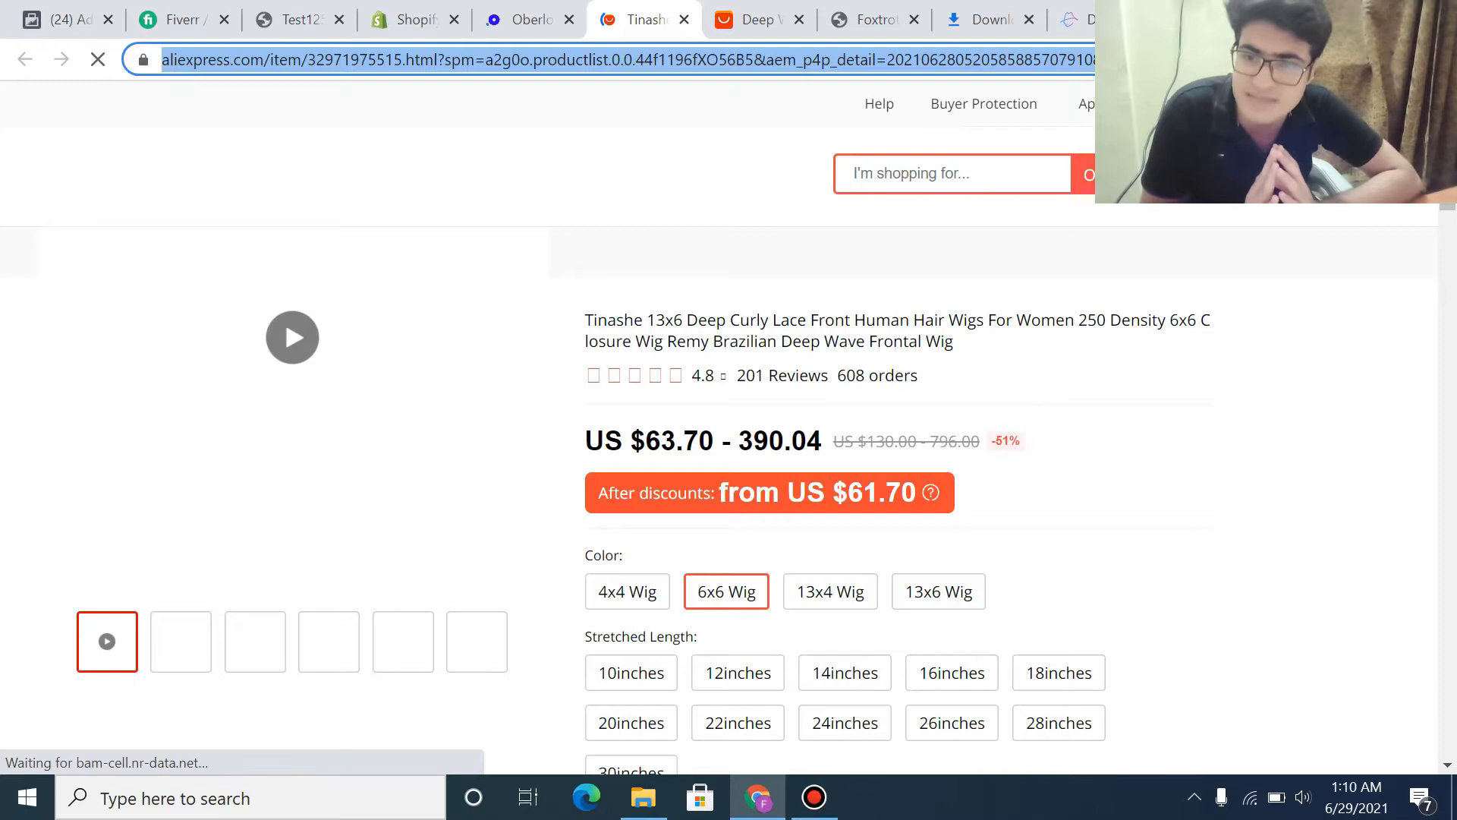
pyautogui.hotkey('ctrl', 'shift', 'Tab')
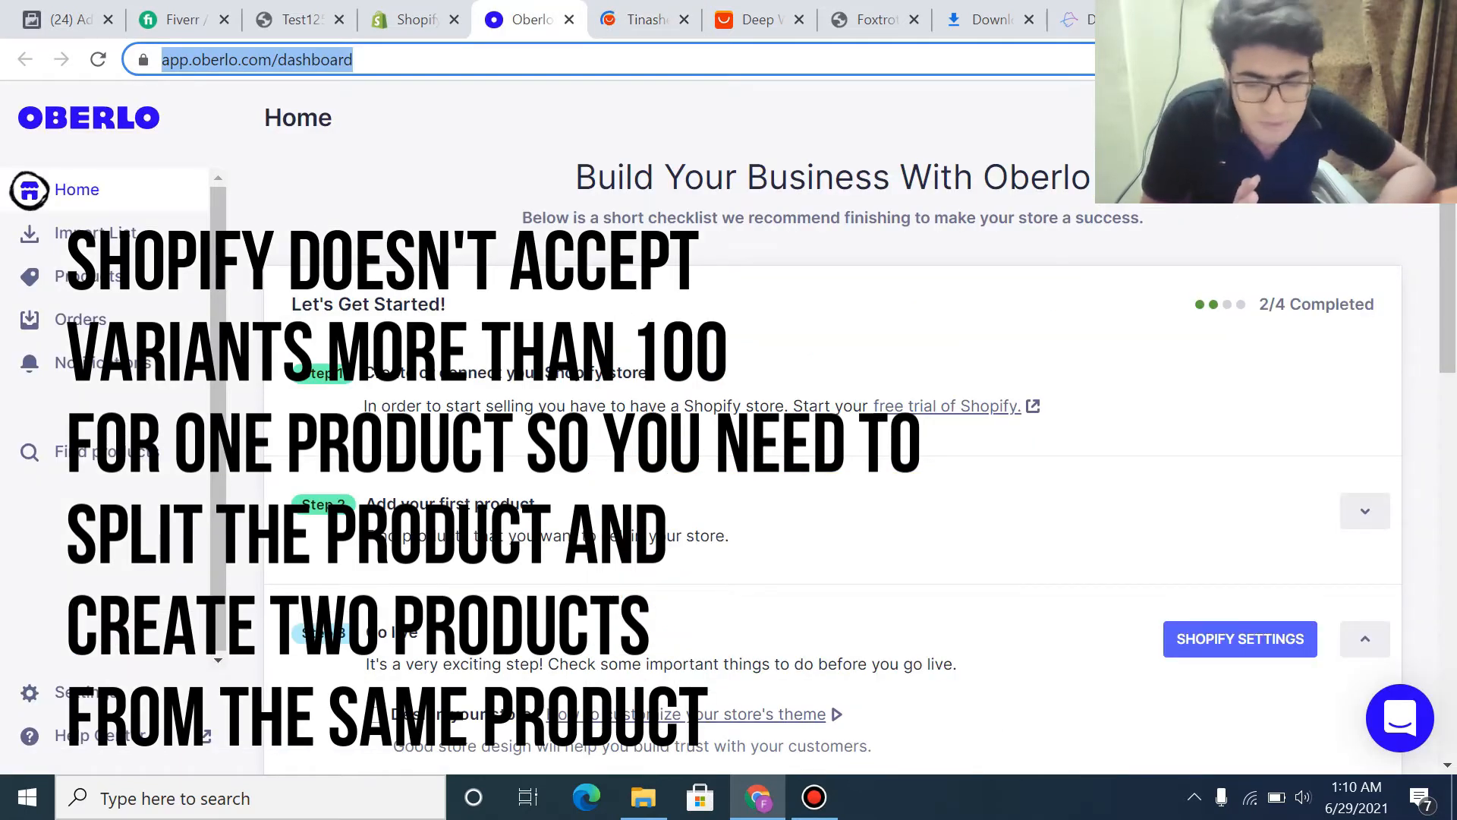
pyautogui.hotkey('ctrl', 'Tab')
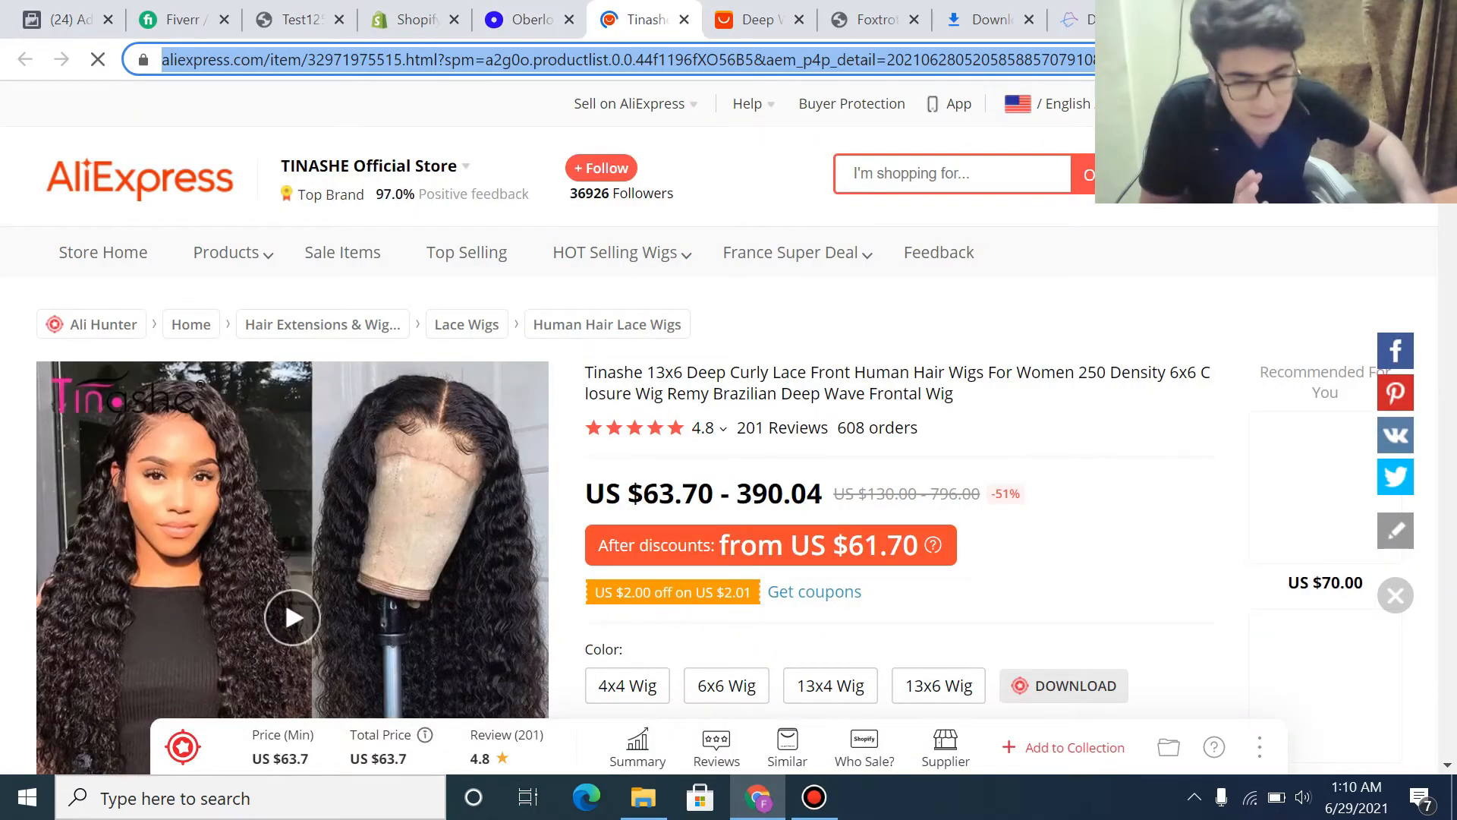
pyautogui.scroll(-4, 729, 380)
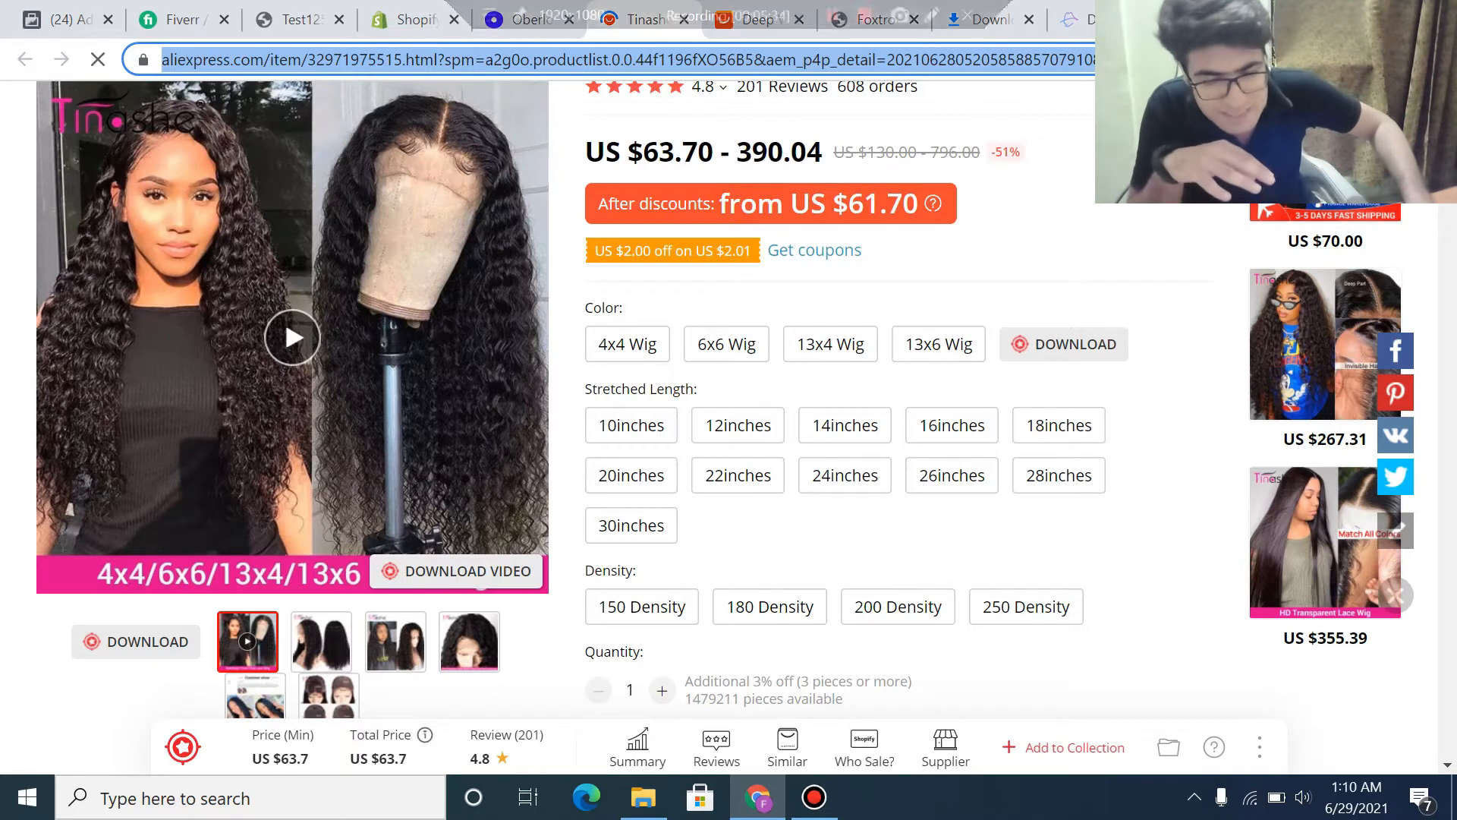
# - Switch to Oberlo and add the Tinashe wig to the import list by its AliExpress product URL
pyautogui.click(529, 19)
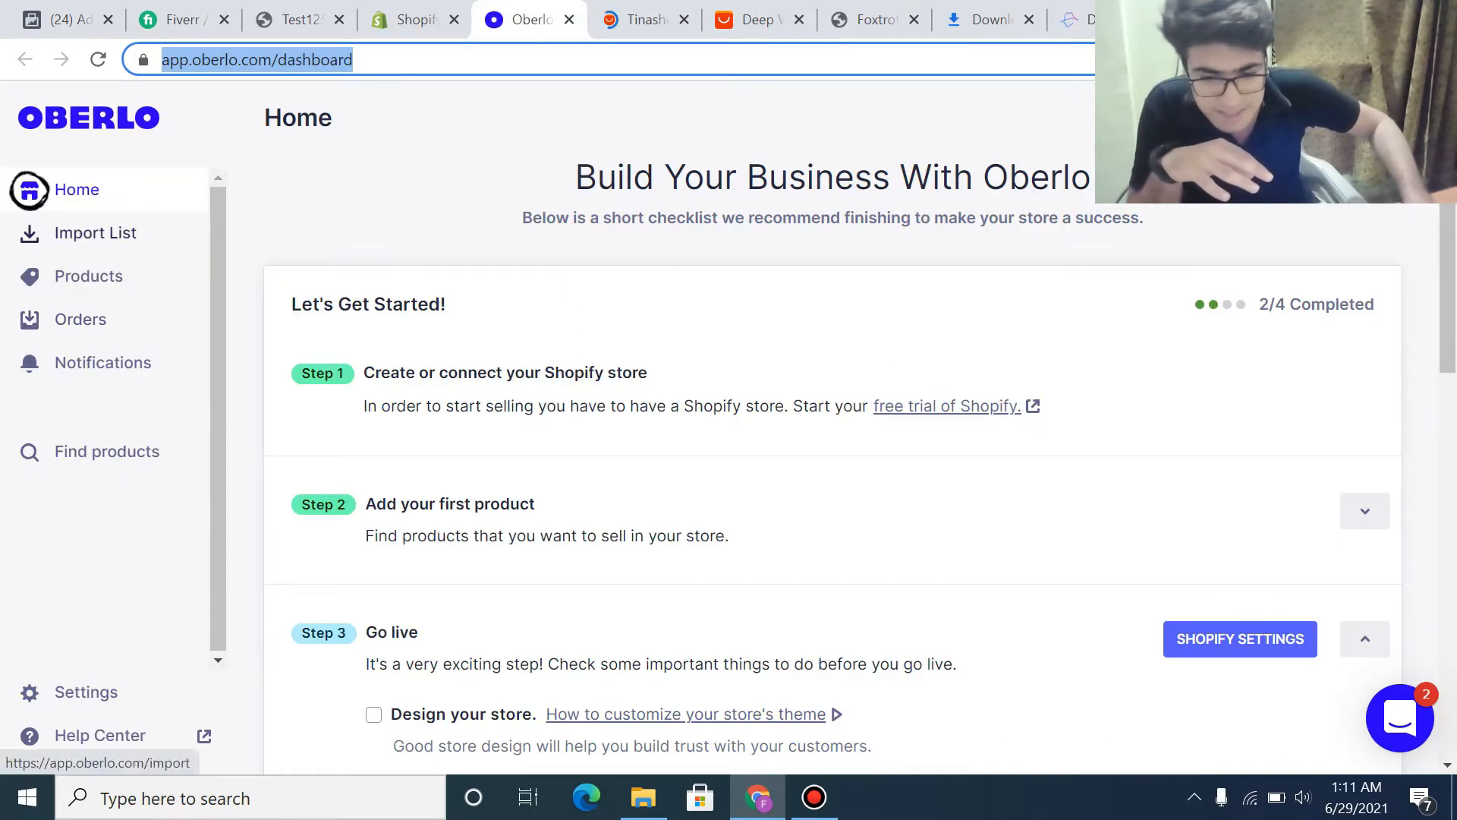
pyautogui.click(29, 190)
pyautogui.click(29, 233)
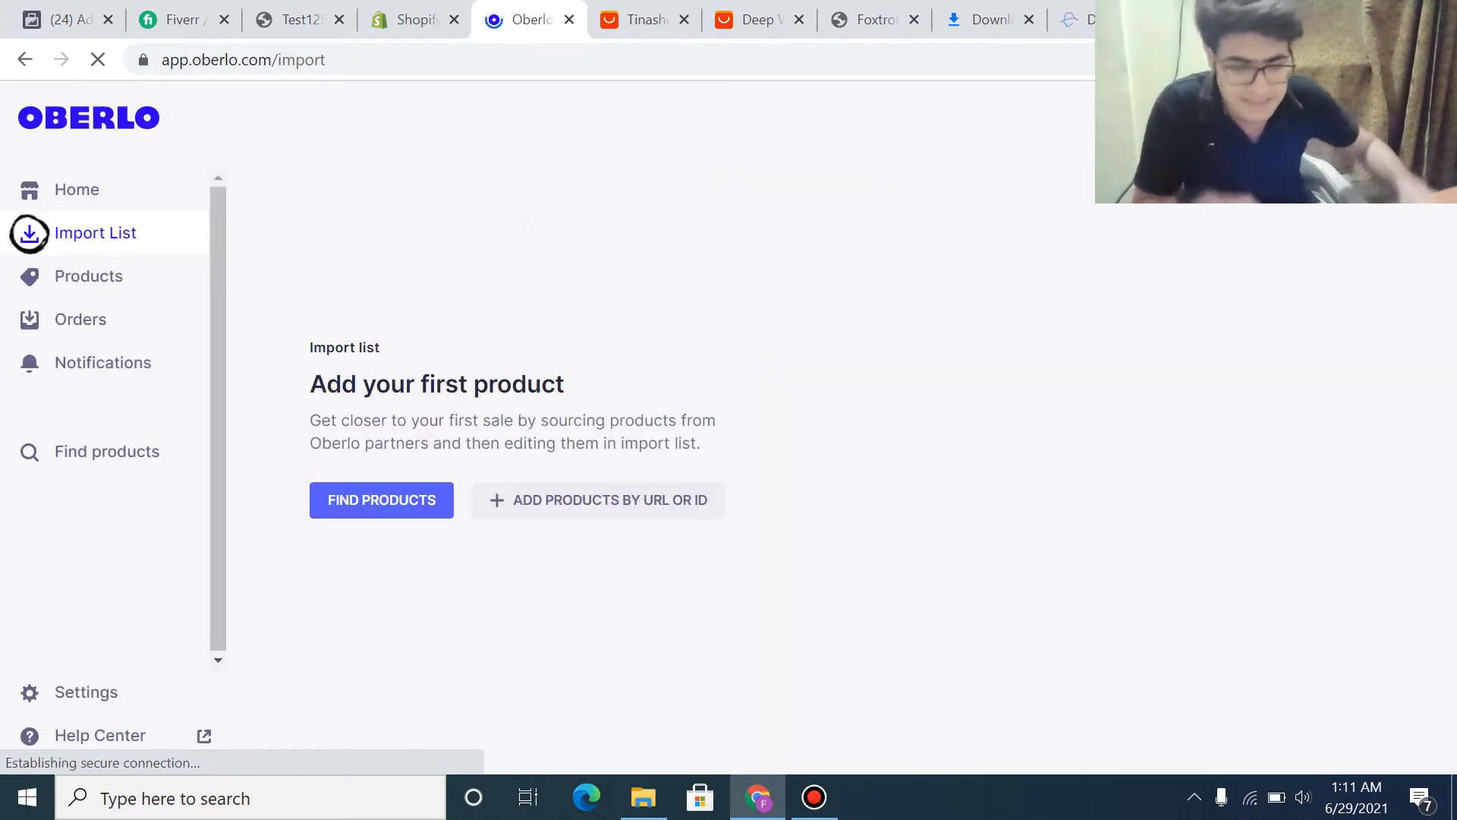
pyautogui.click(600, 499)
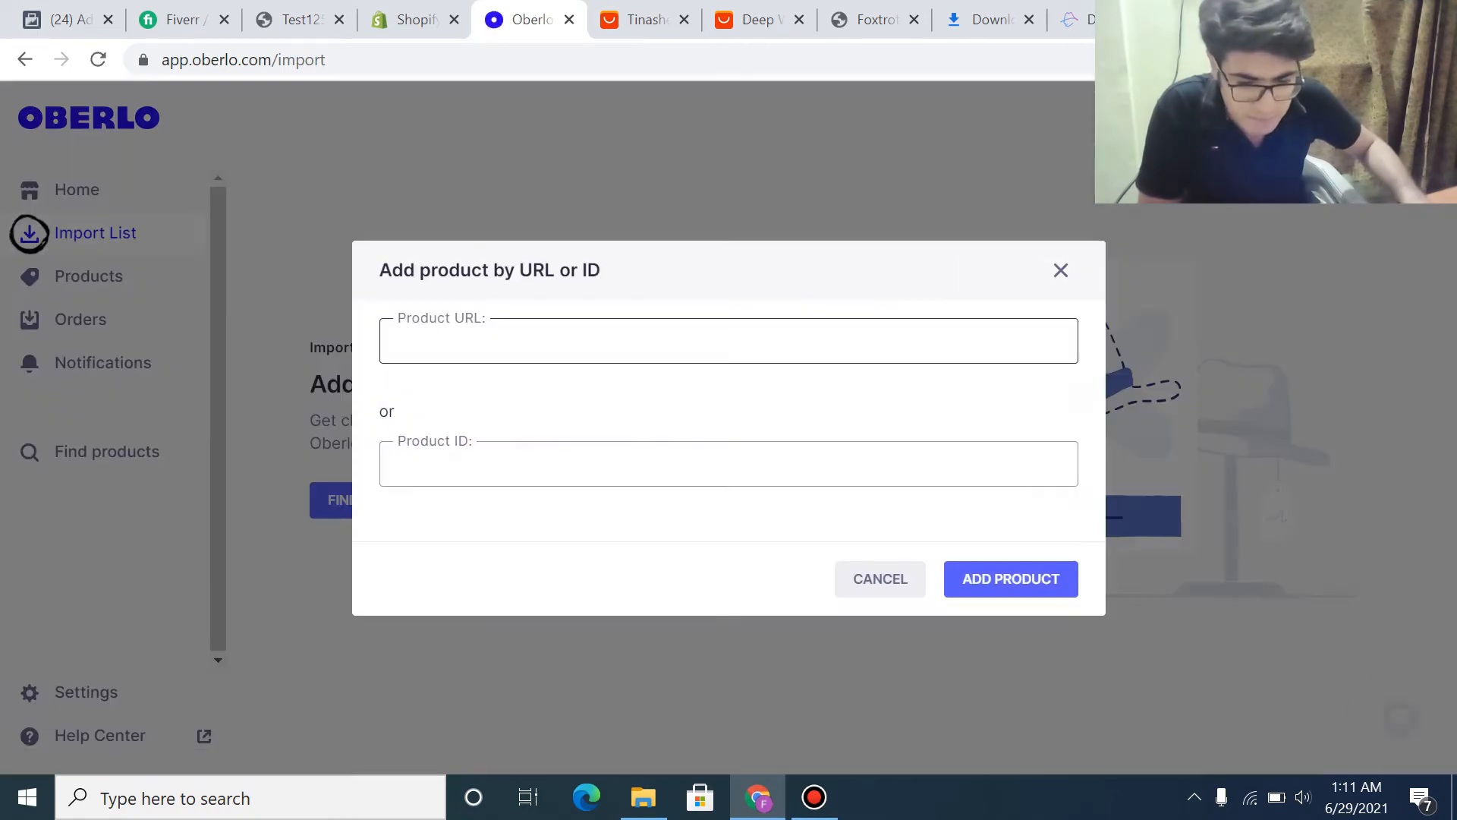
pyautogui.hotkey('ctrl', 'v')
pyautogui.press('Return')
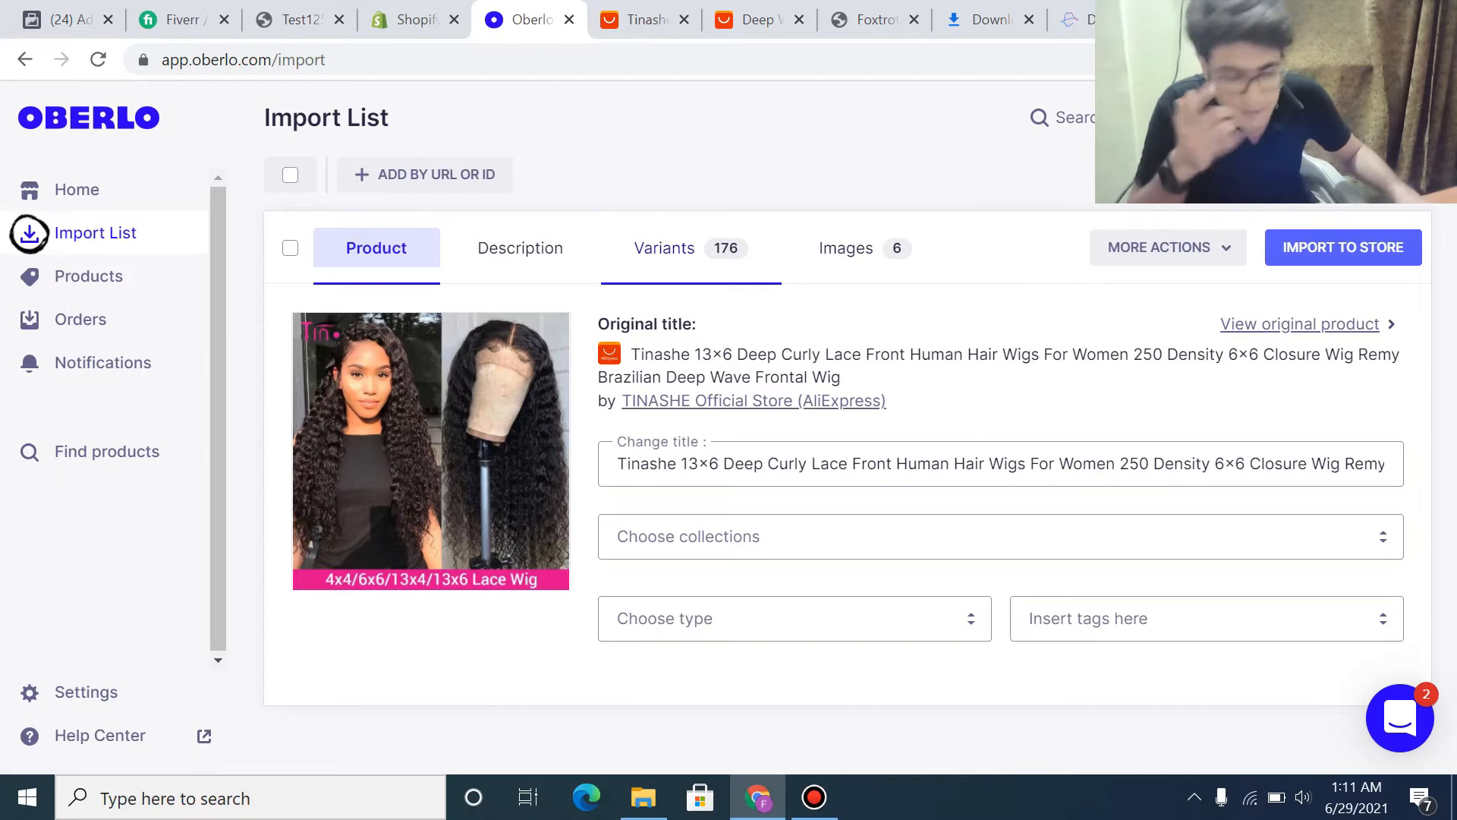
# - In the wig's variants, include the 13x4 26-inch 200 and 250 density variants and exclude the 13x4 24-inch 150 density variant
pyautogui.click(664, 249)
pyautogui.scroll(-3, 570, 645)
pyautogui.scroll(-20, 570, 646)
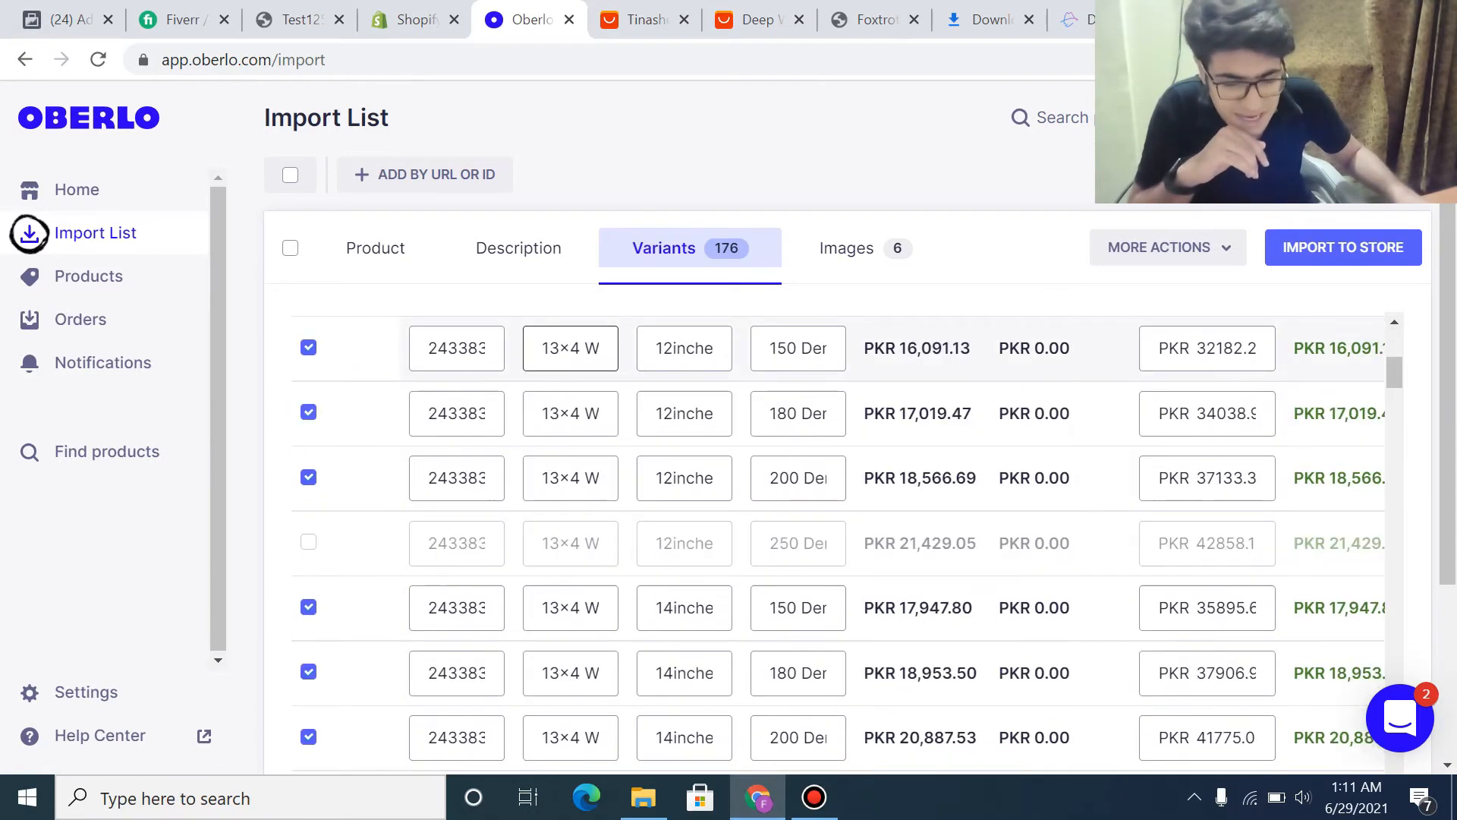
pyautogui.scroll(-8, 847, 542)
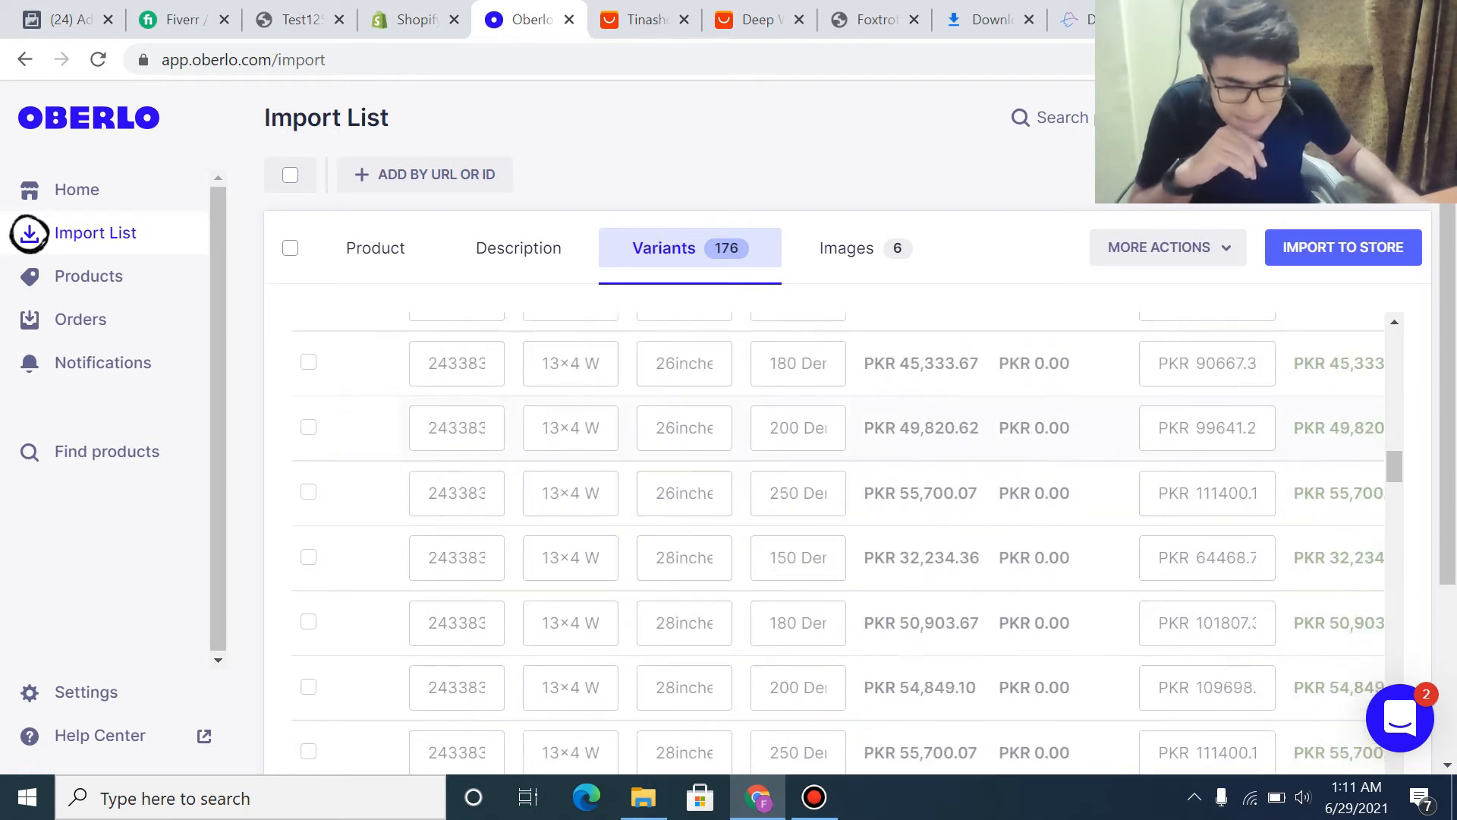
pyautogui.scroll(20, 847, 542)
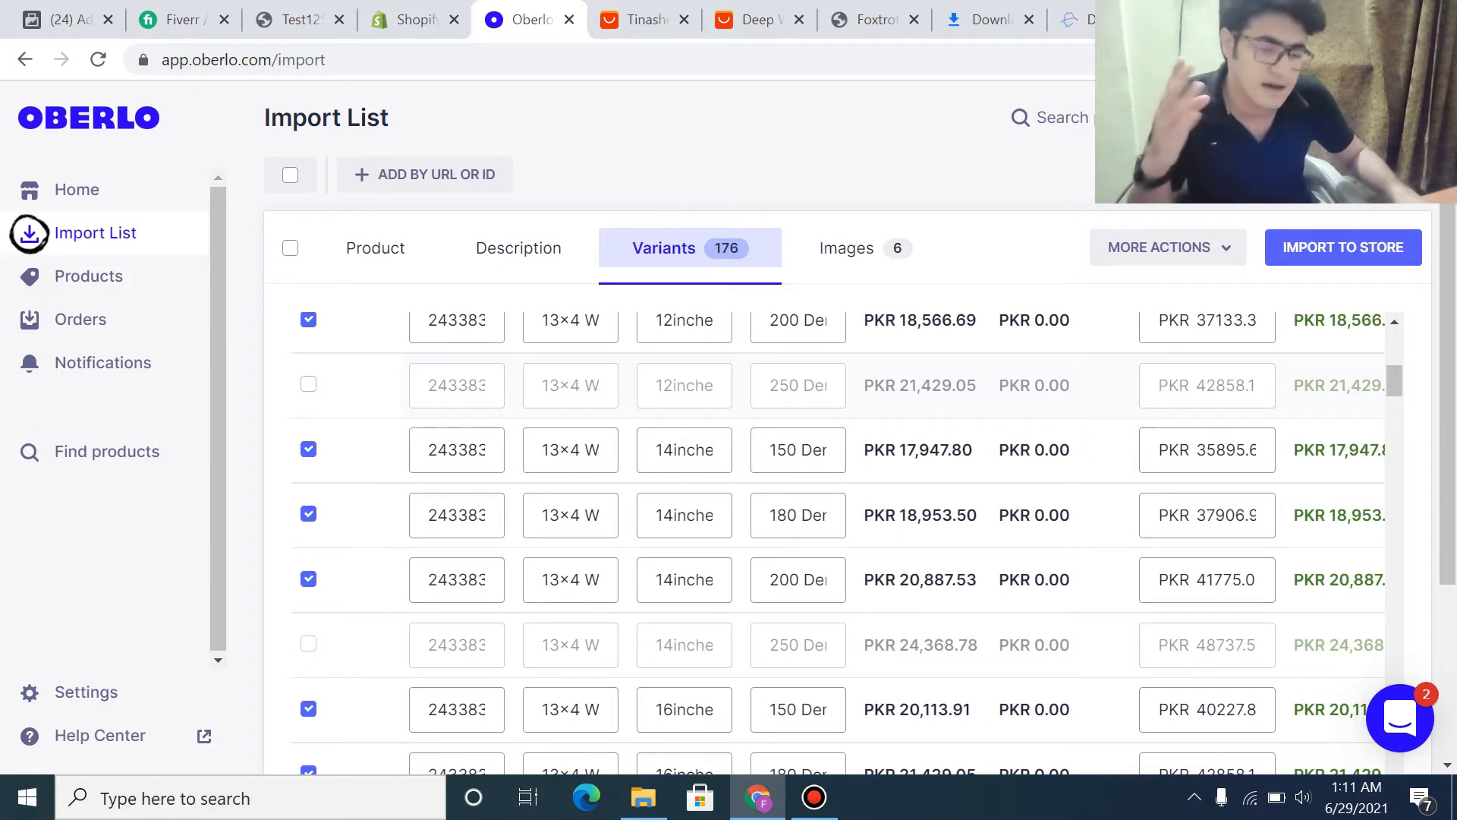
pyautogui.scroll(-15, 847, 542)
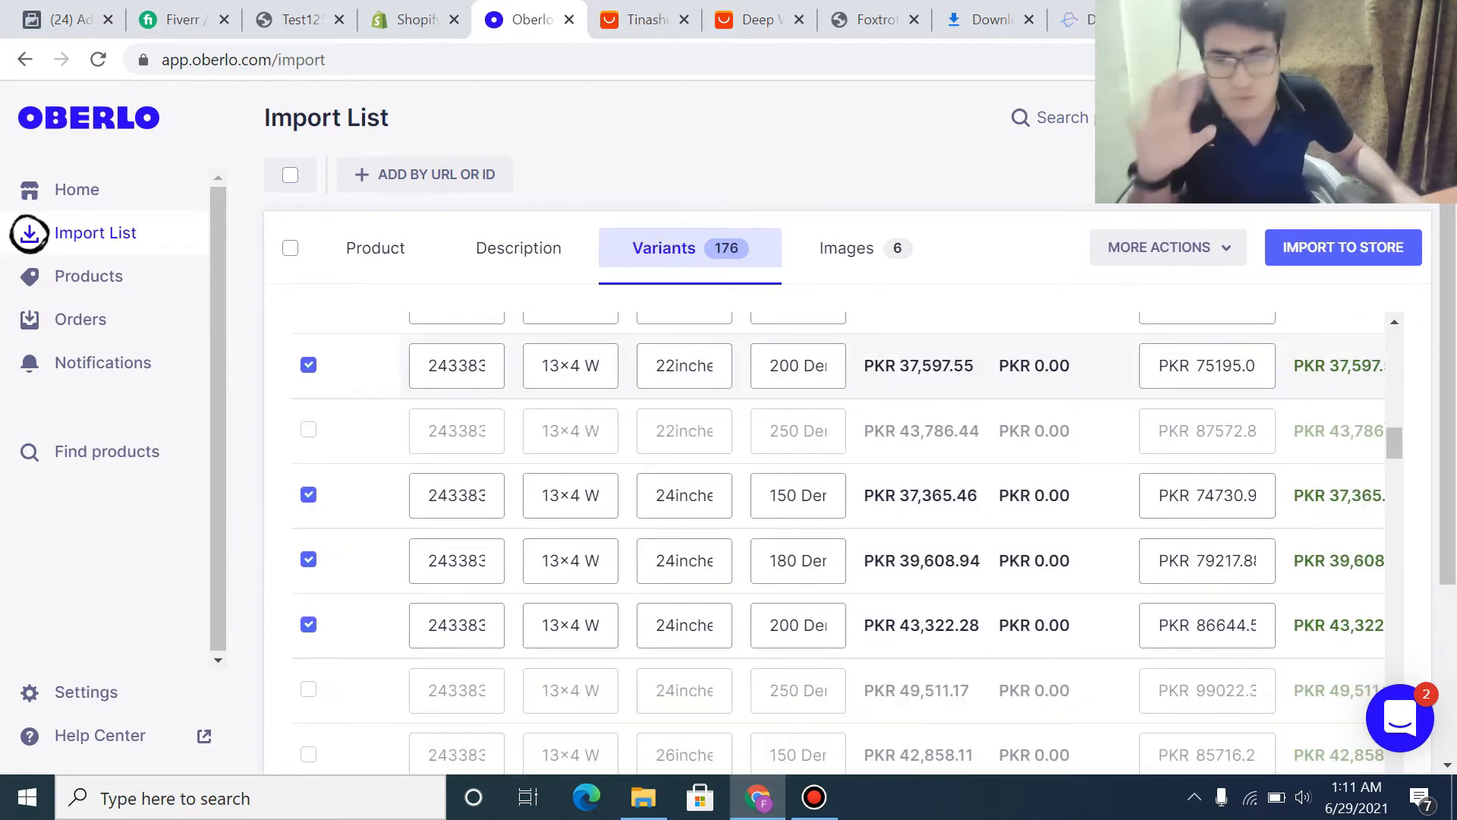
pyautogui.scroll(-3, 847, 542)
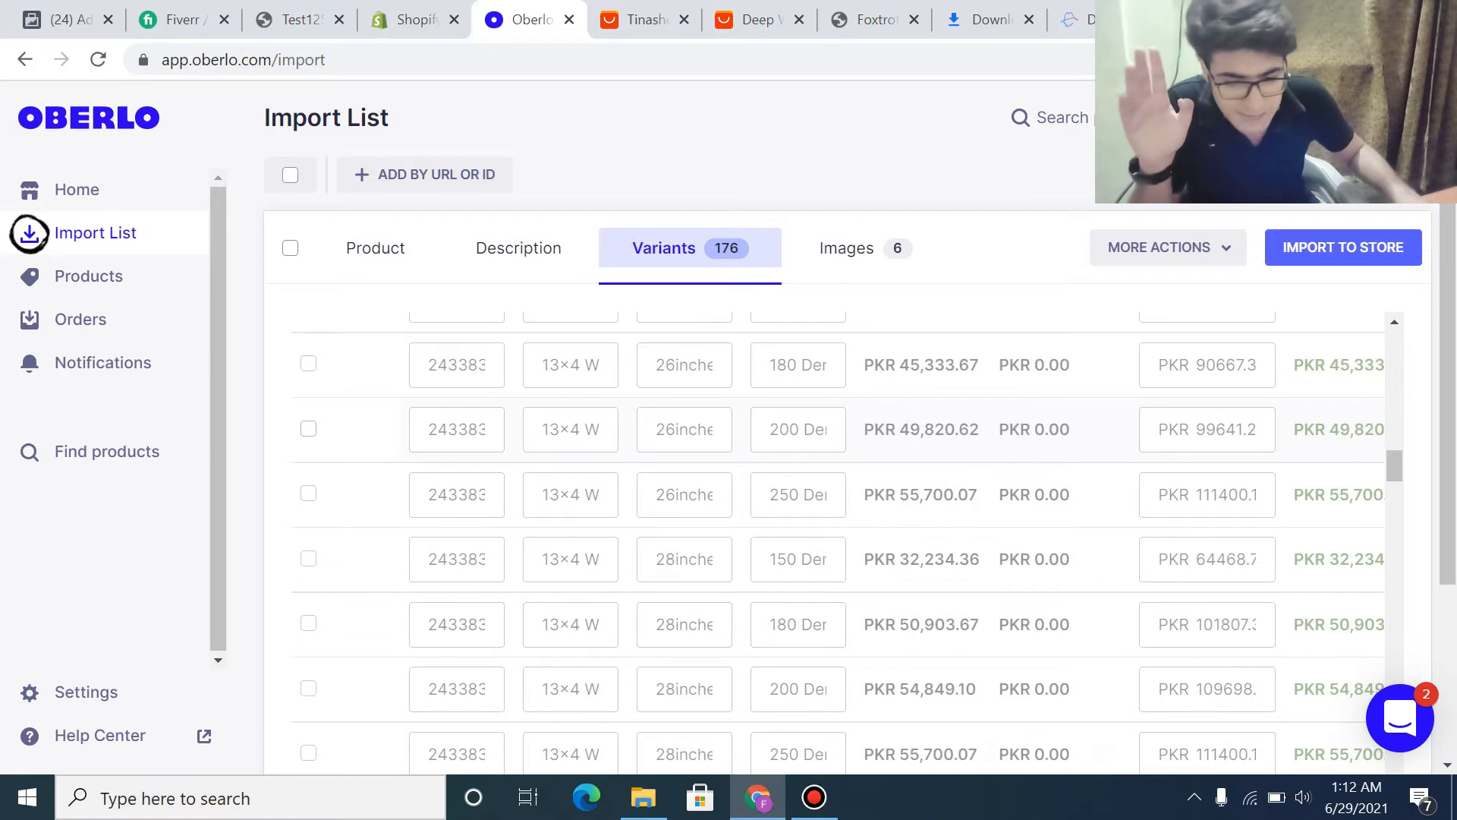
pyautogui.click(308, 428)
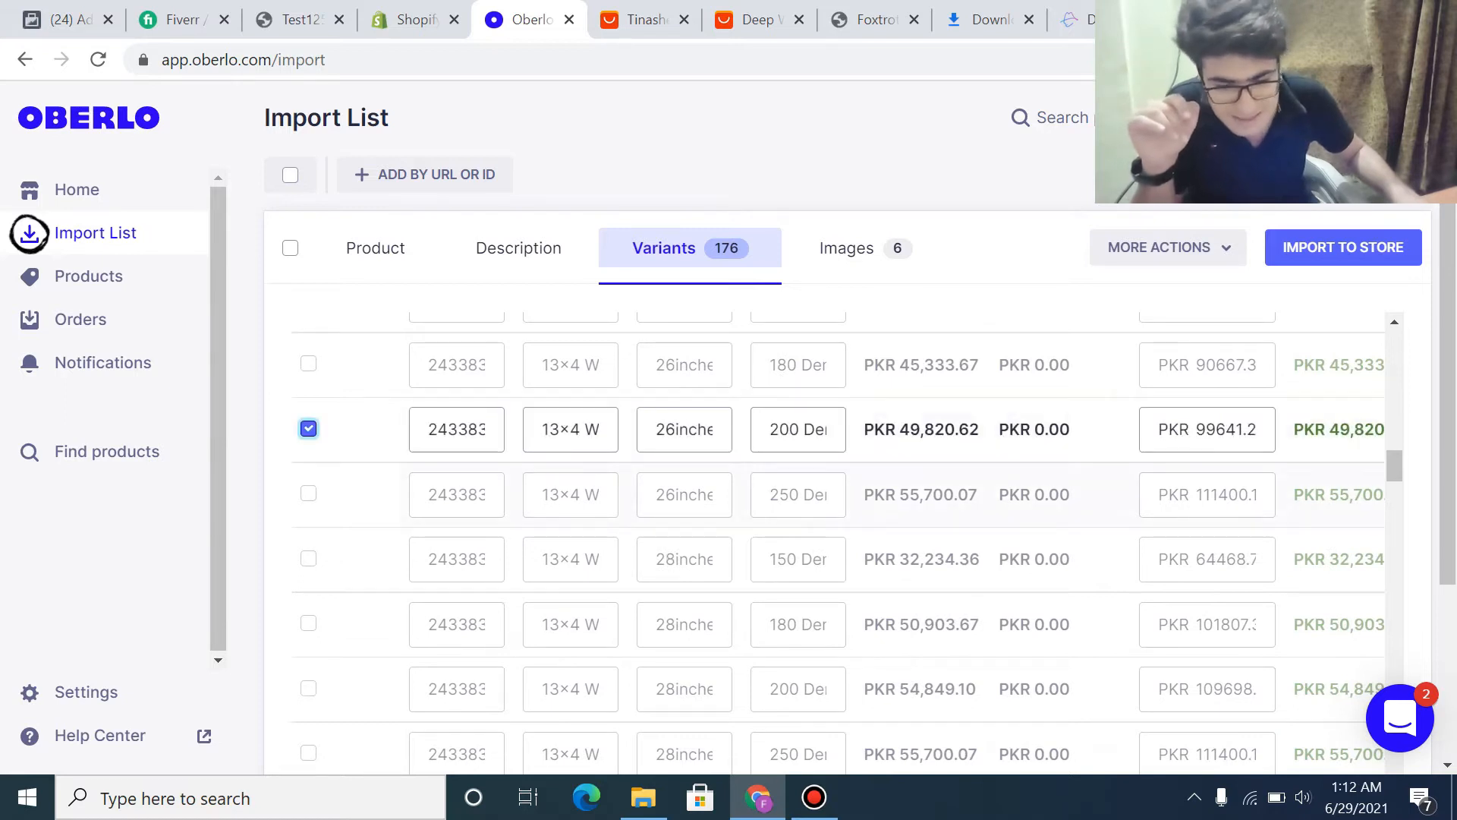
pyautogui.click(308, 494)
pyautogui.scroll(4, 308, 494)
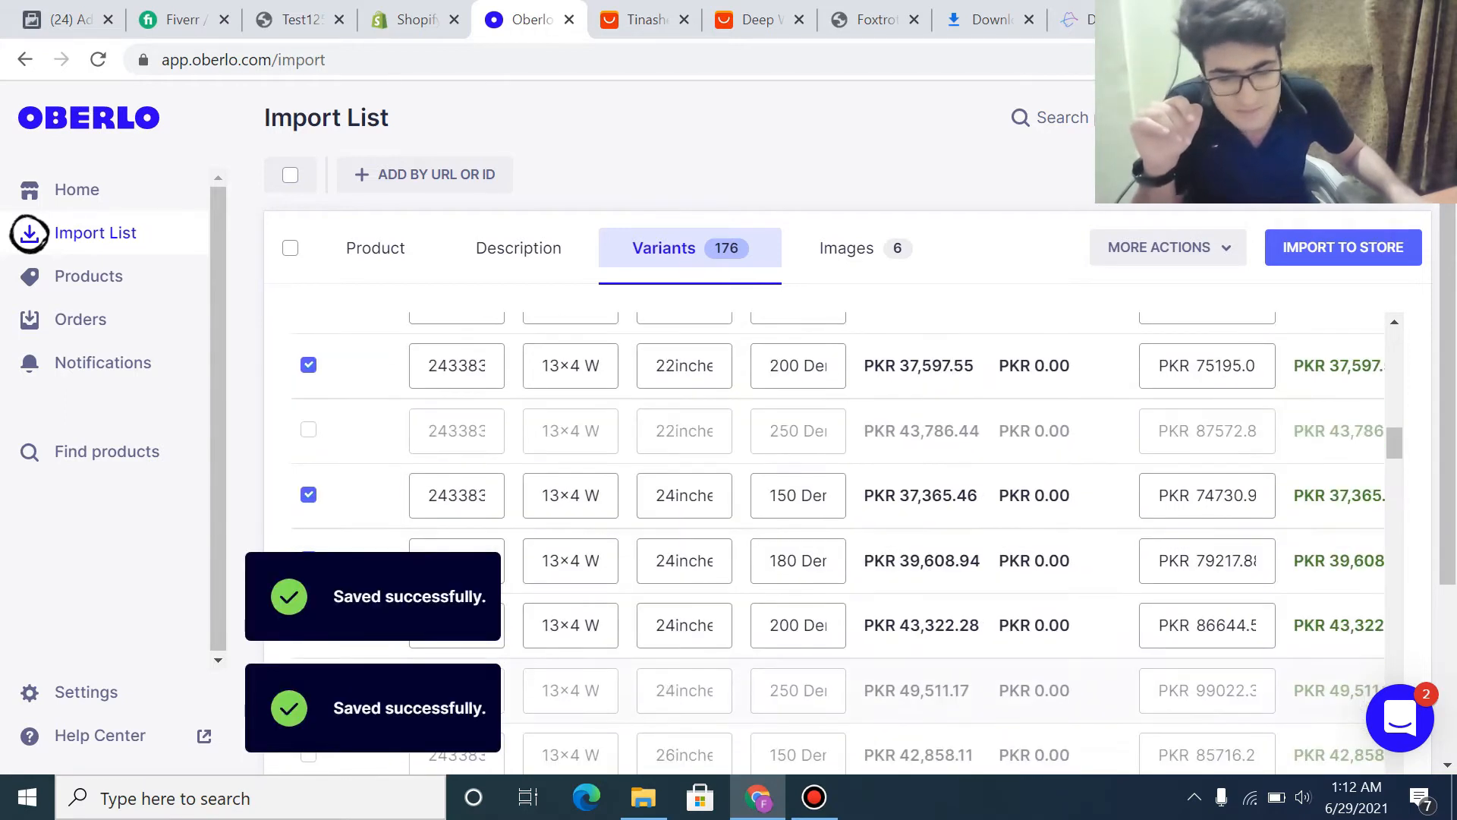
pyautogui.click(309, 494)
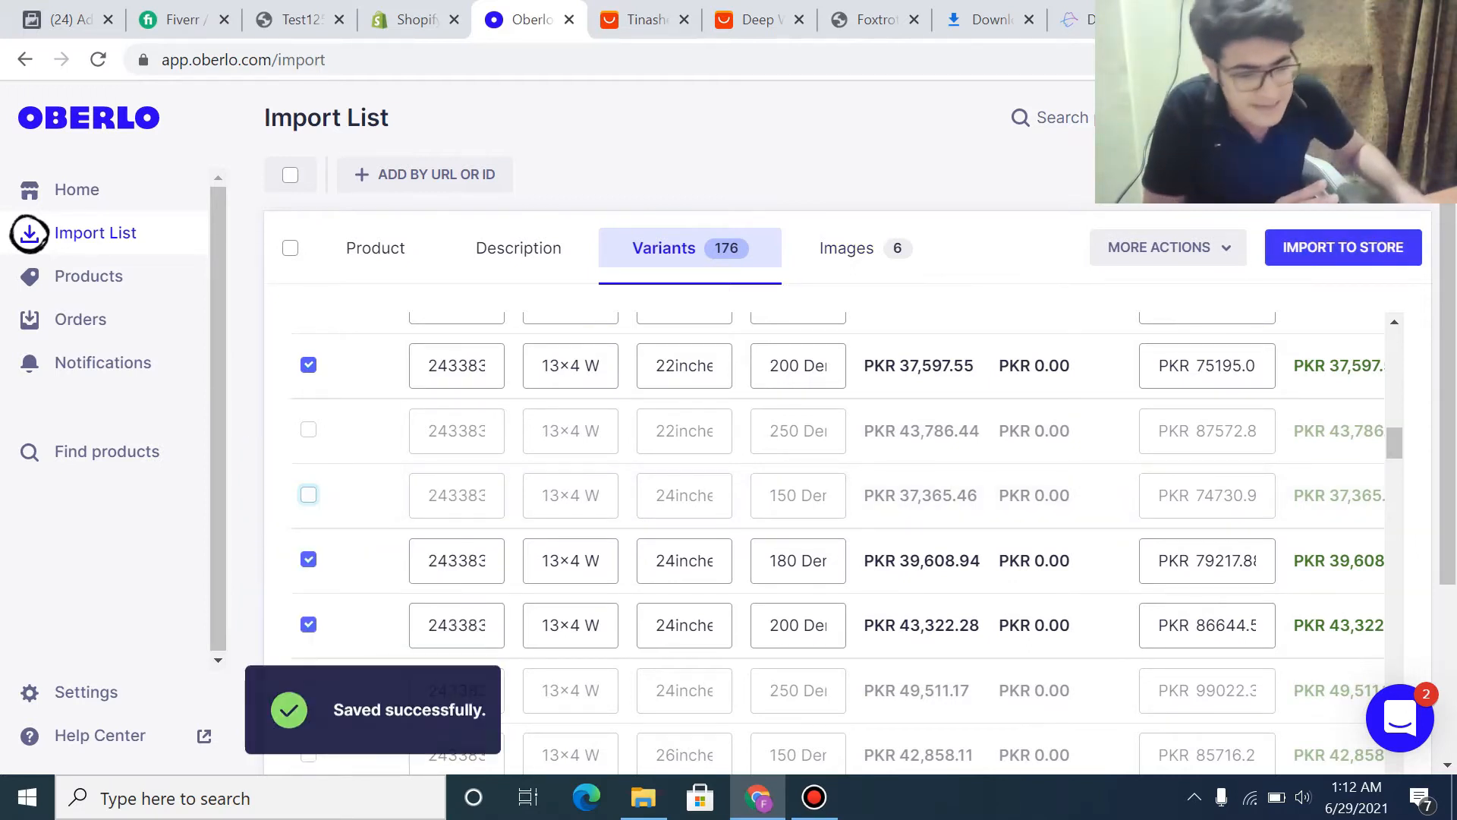
# - Split the wig product manually, moving the 13x4 Wig and 13x6 Wig color variants into another product
pyautogui.click(1159, 247)
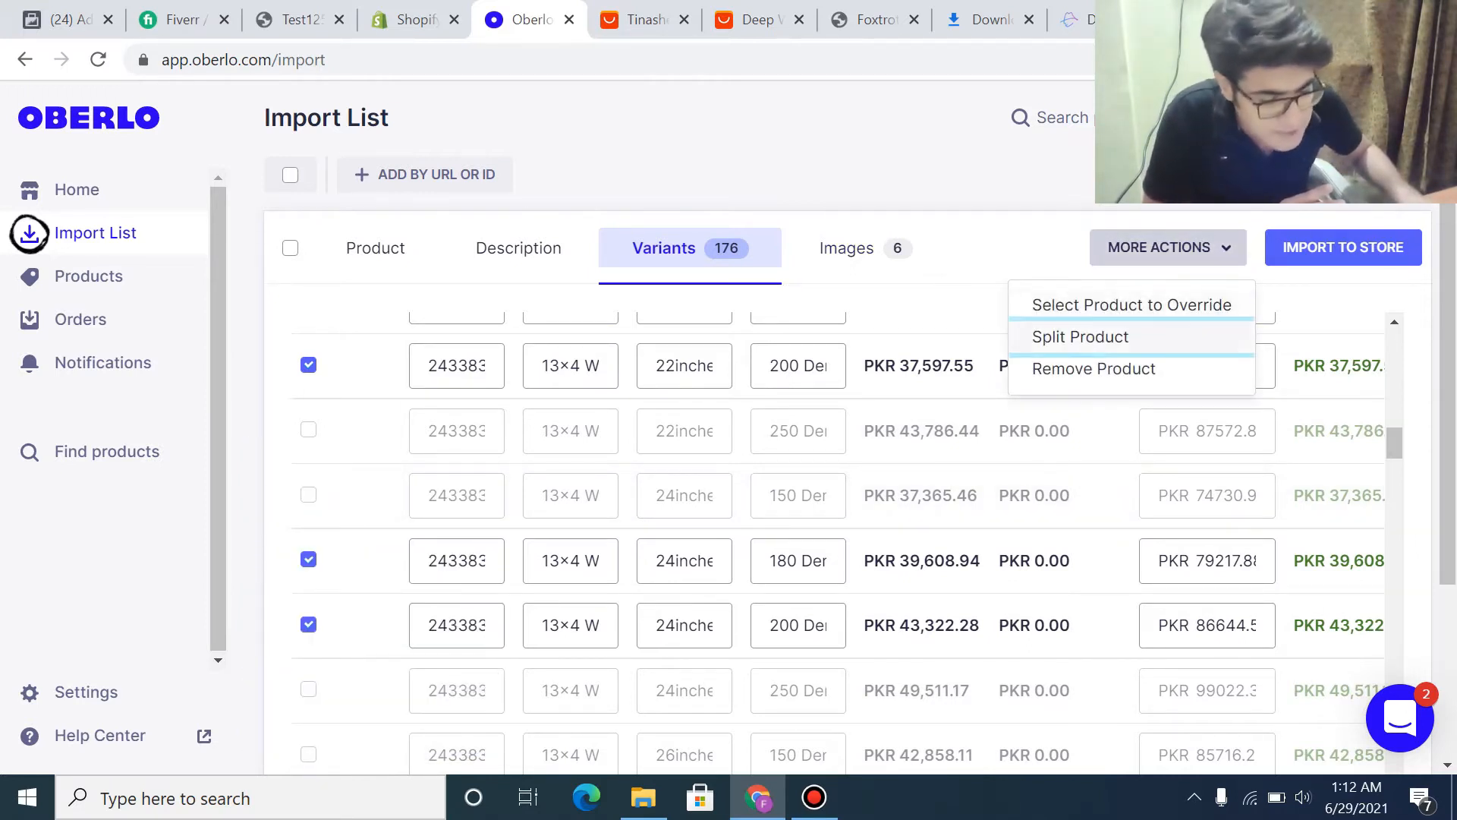
pyautogui.click(1080, 336)
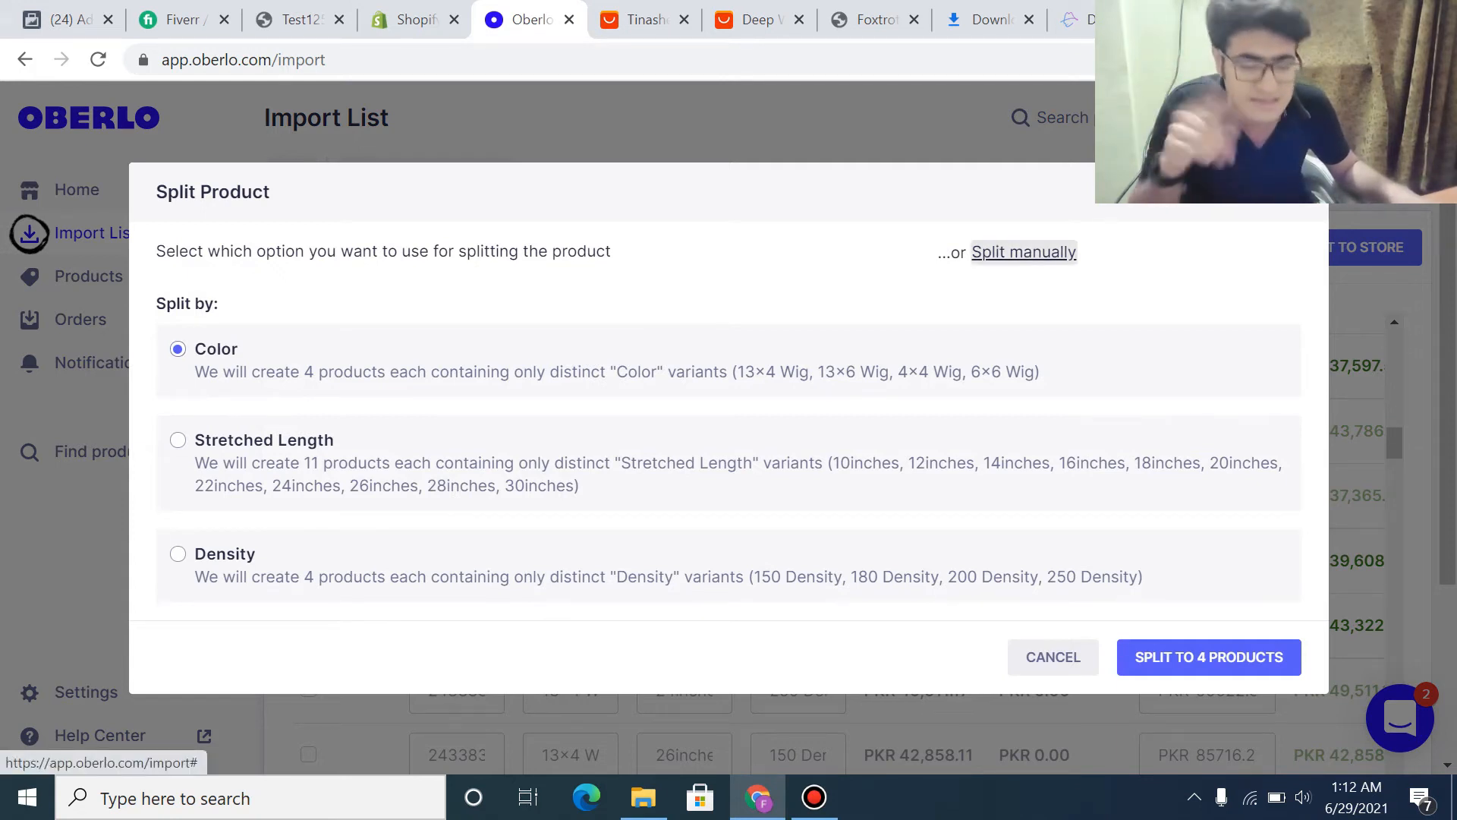
pyautogui.click(1024, 252)
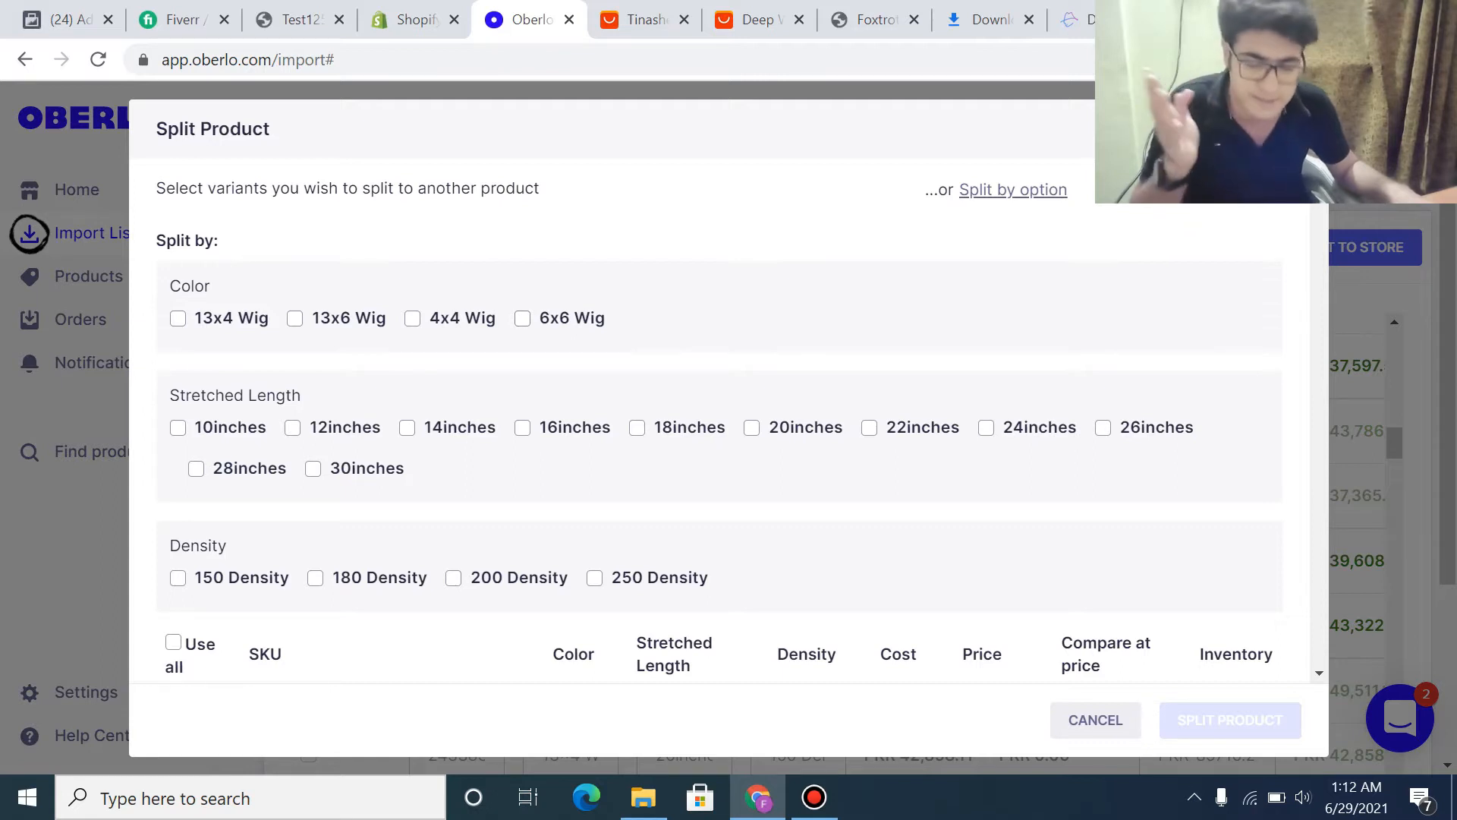
pyautogui.moveTo(340, 319); pyautogui.dragTo(351, 319)
pyautogui.click(346, 319)
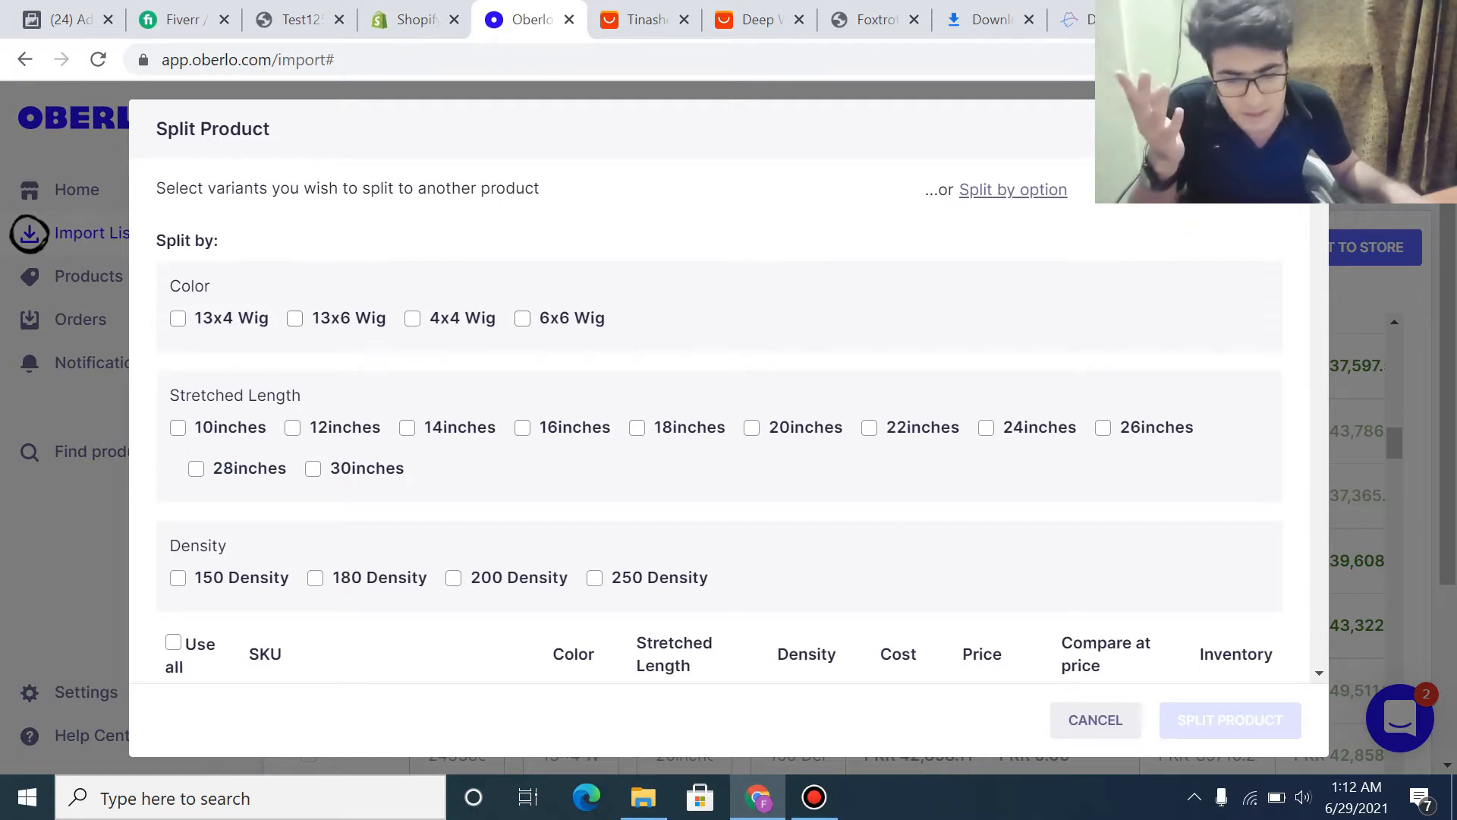
pyautogui.click(178, 318)
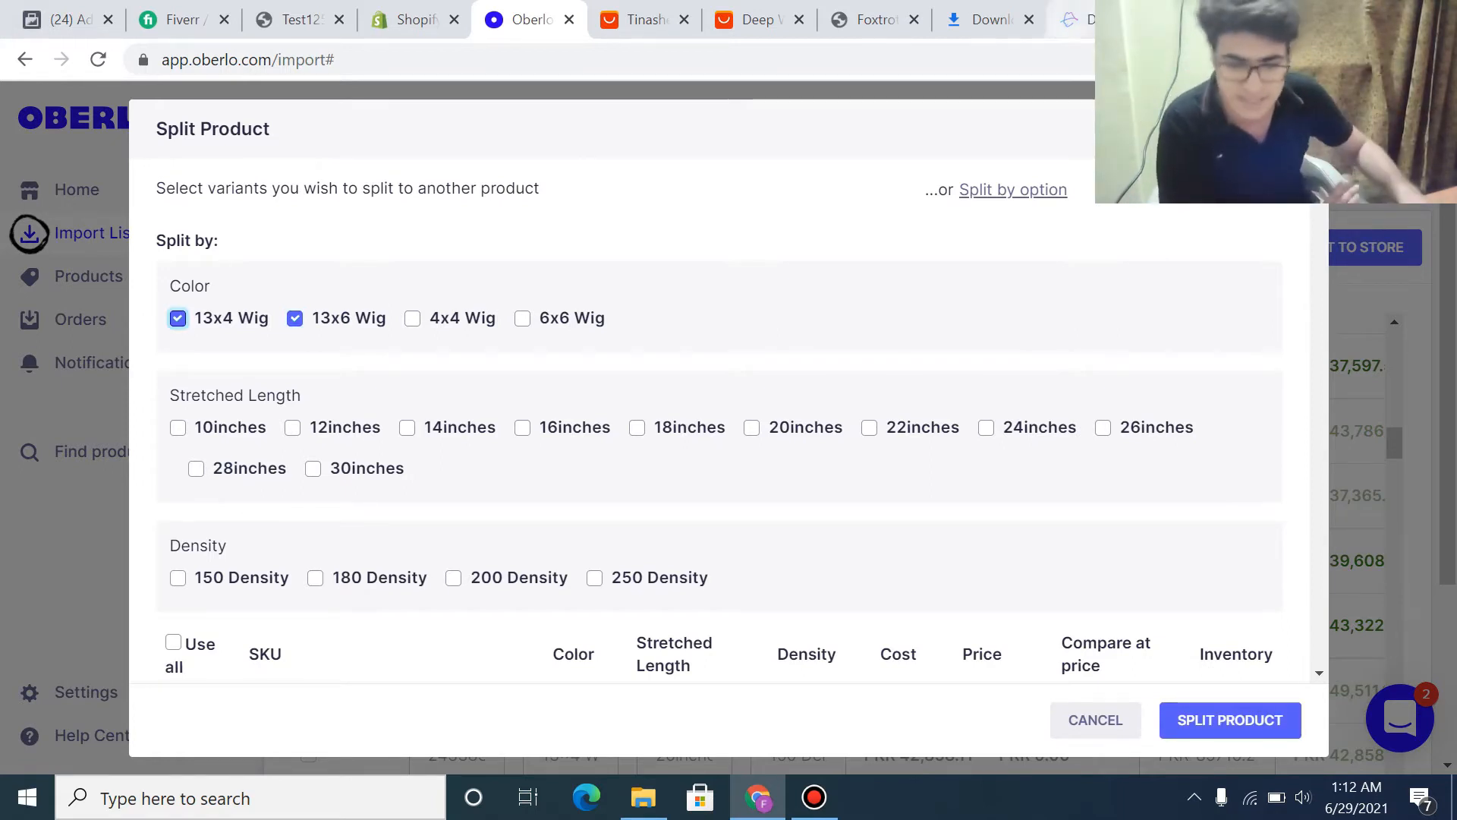
pyautogui.click(1229, 720)
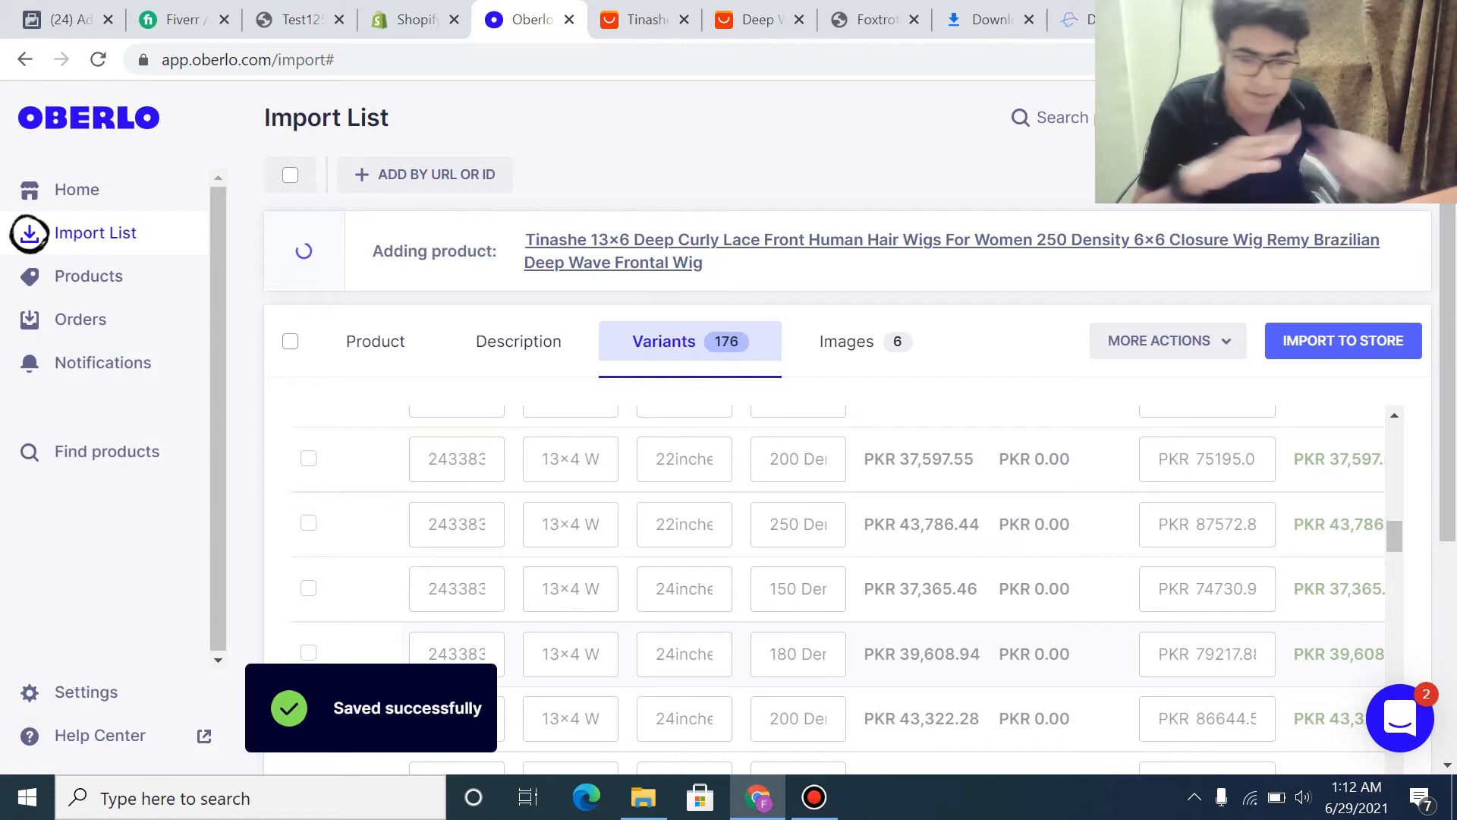
# - Examine which variants are selected in each of the two split wig products
pyautogui.click(29, 233)
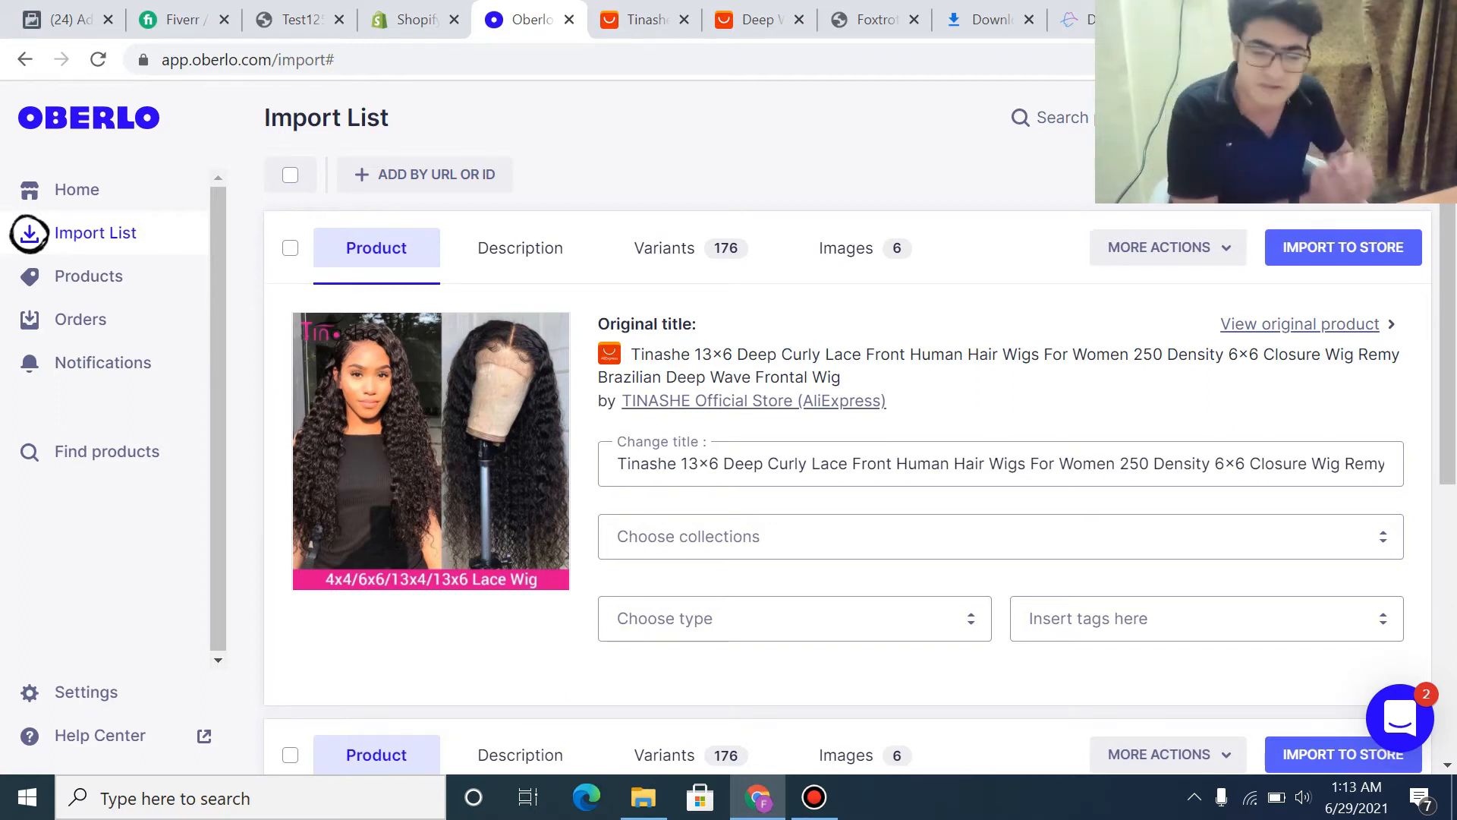
pyautogui.scroll(-4, 847, 456)
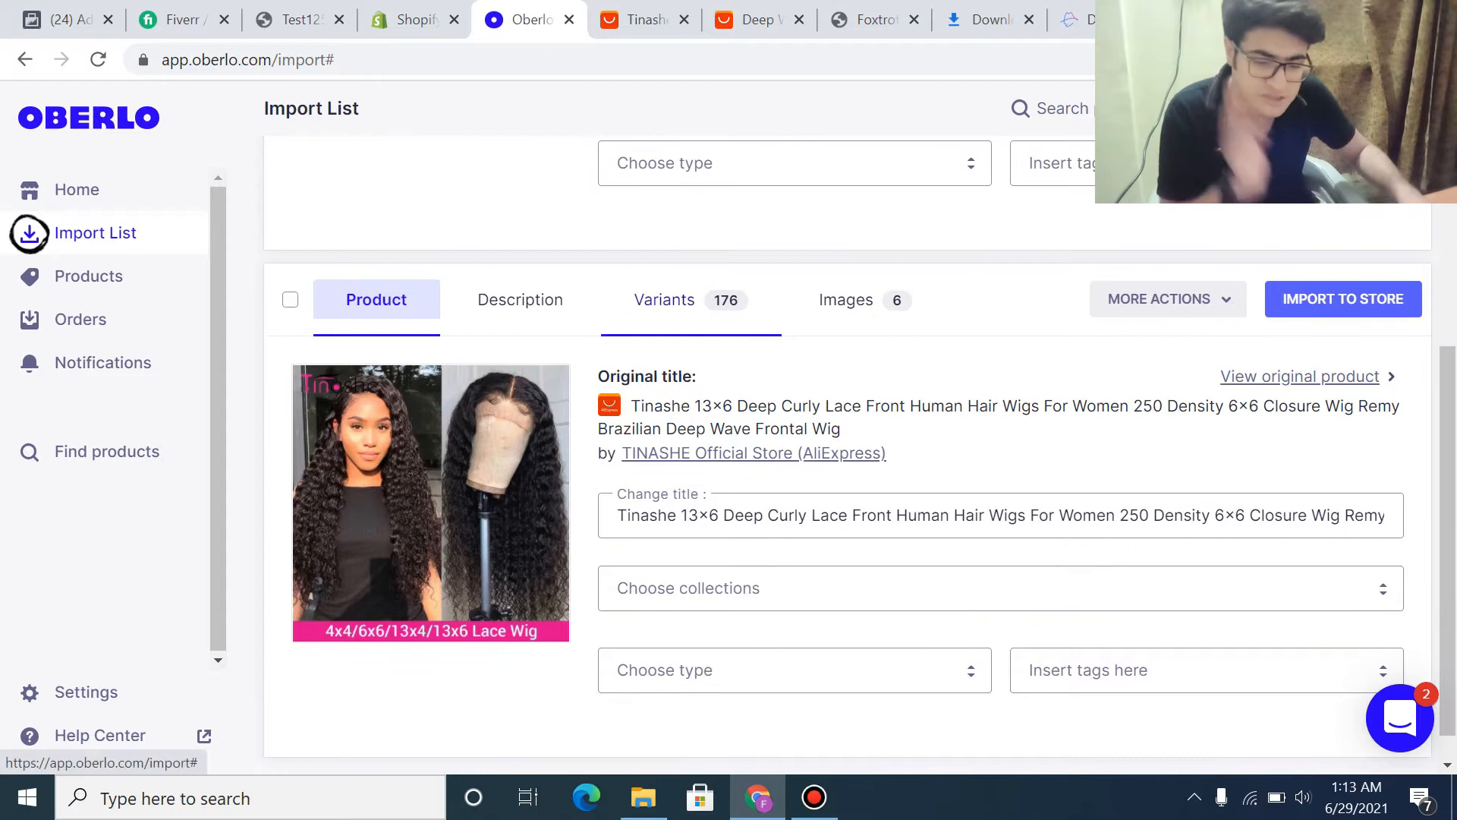
pyautogui.click(683, 299)
pyautogui.scroll(-20, 685, 456)
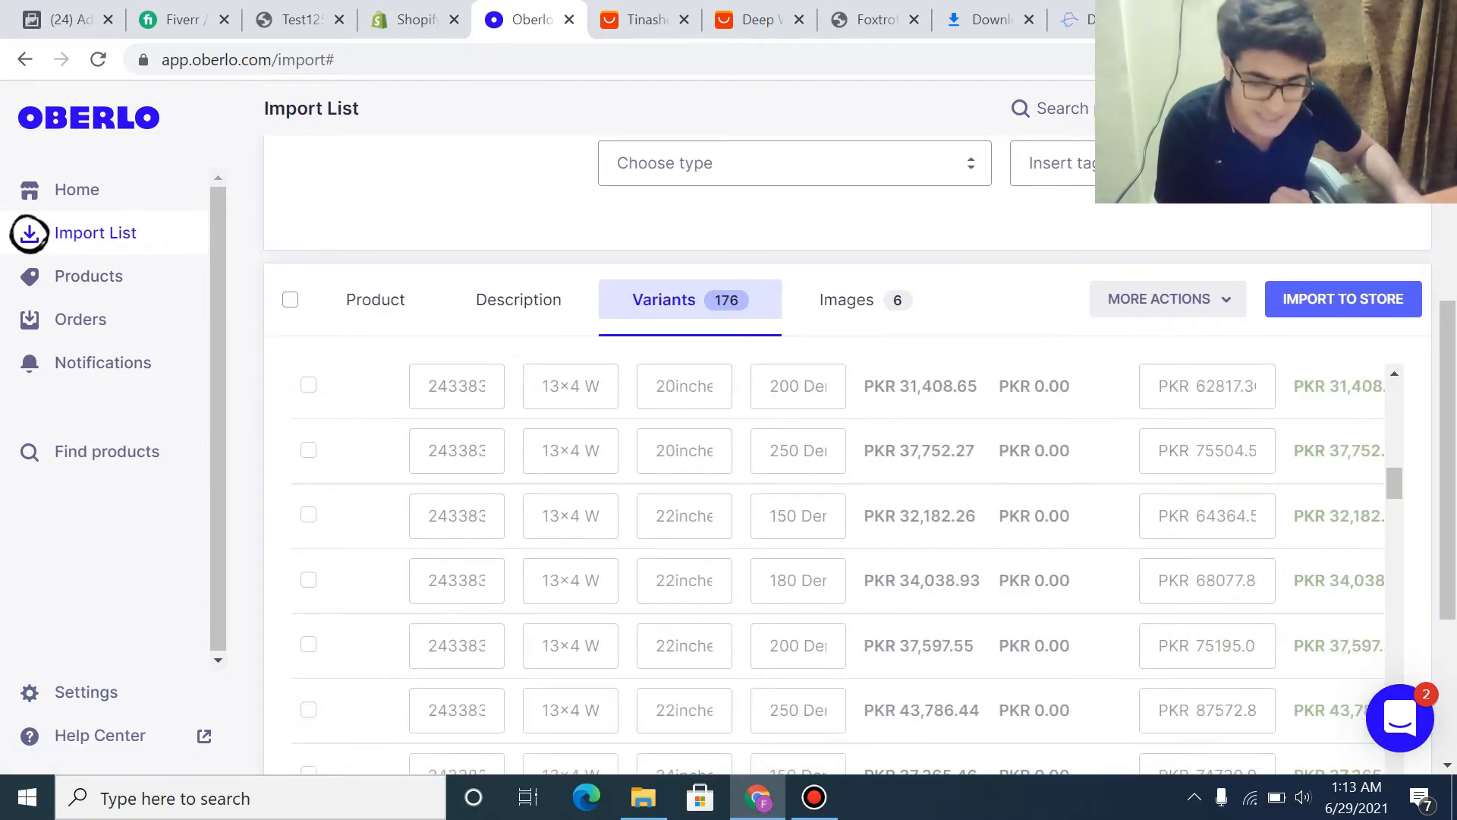
pyautogui.scroll(10, 847, 569)
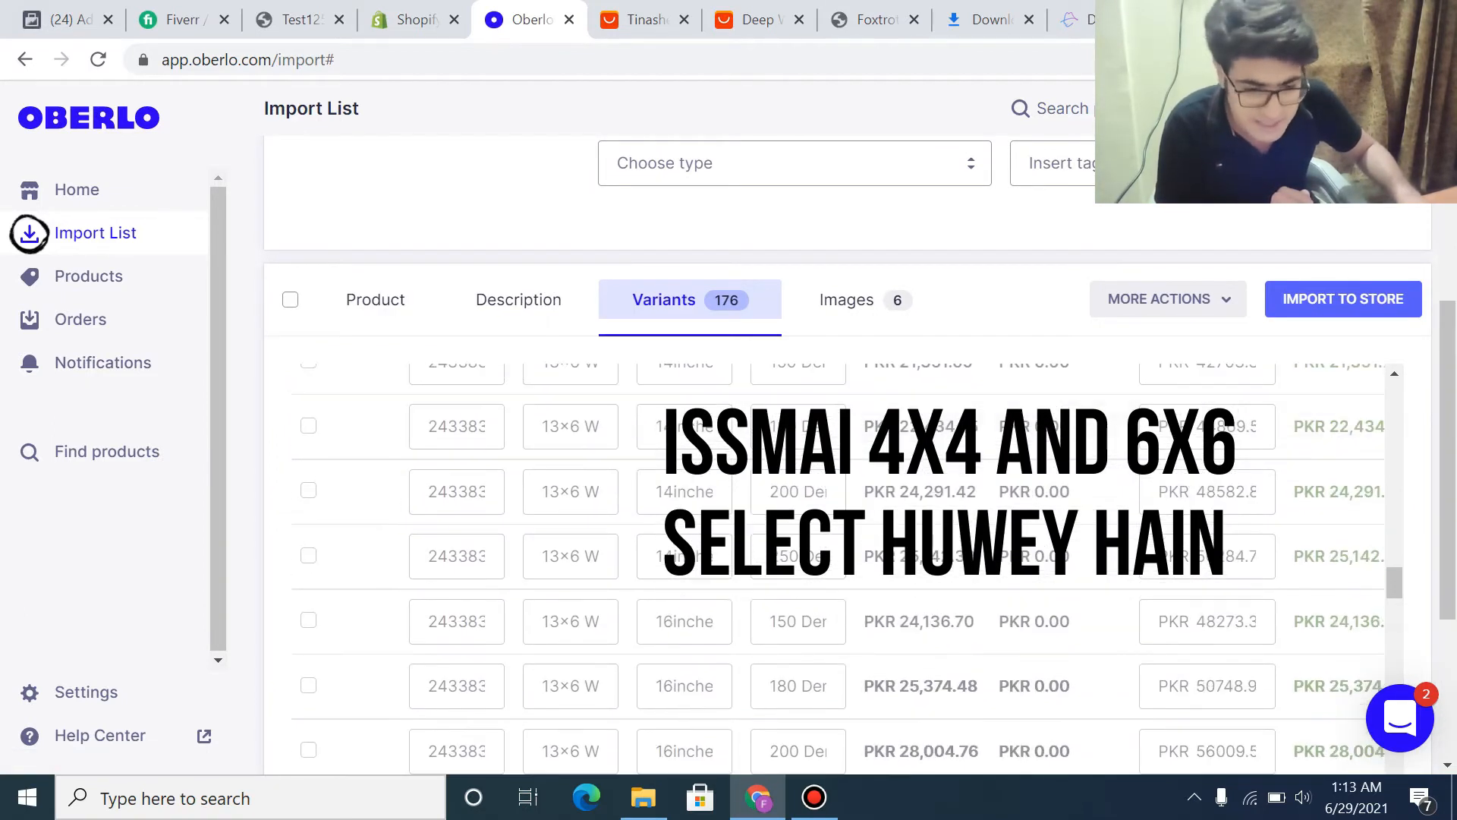
pyautogui.click(29, 233)
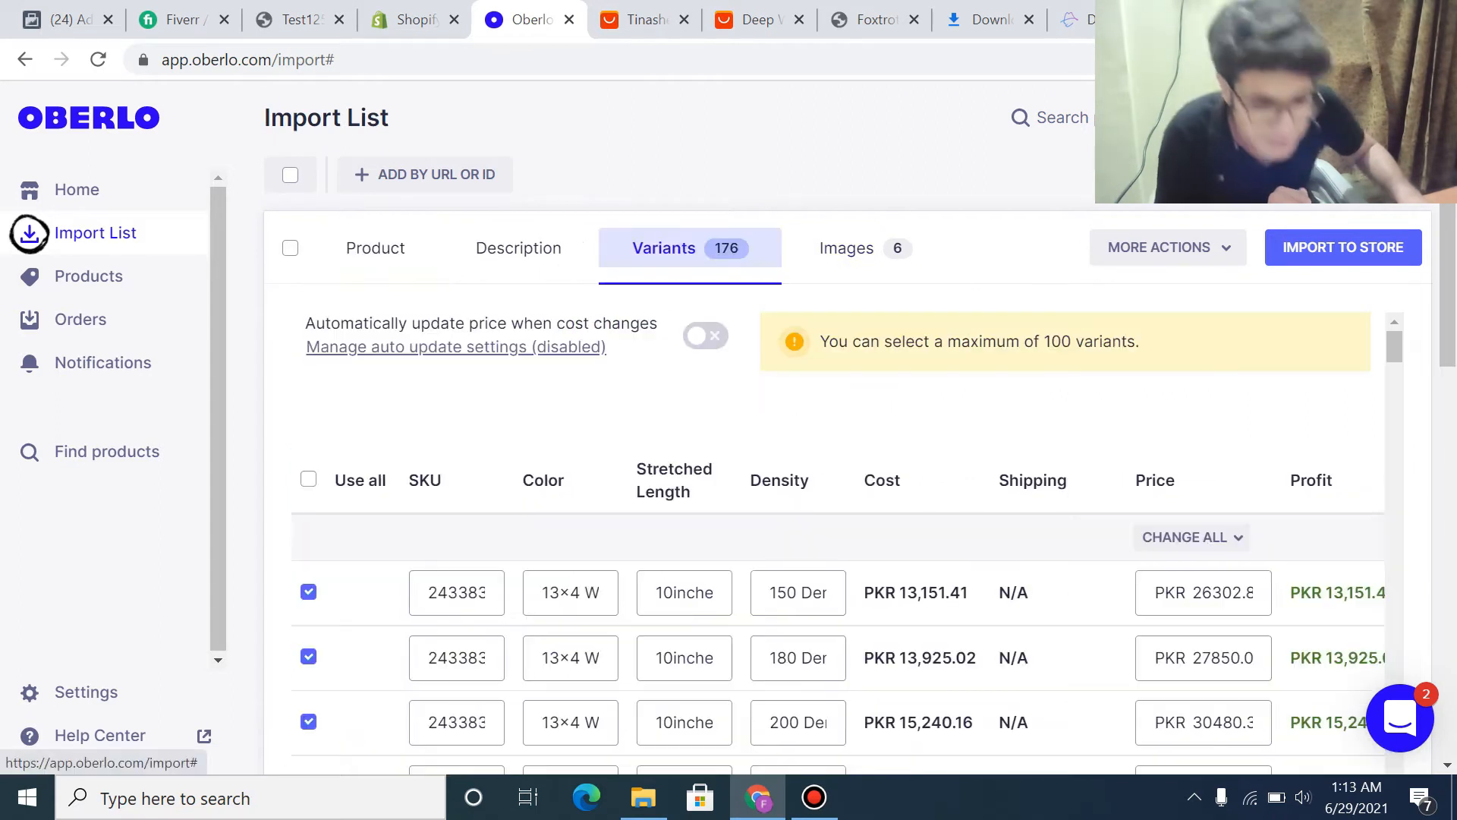
pyautogui.scroll(-20, 999, 440)
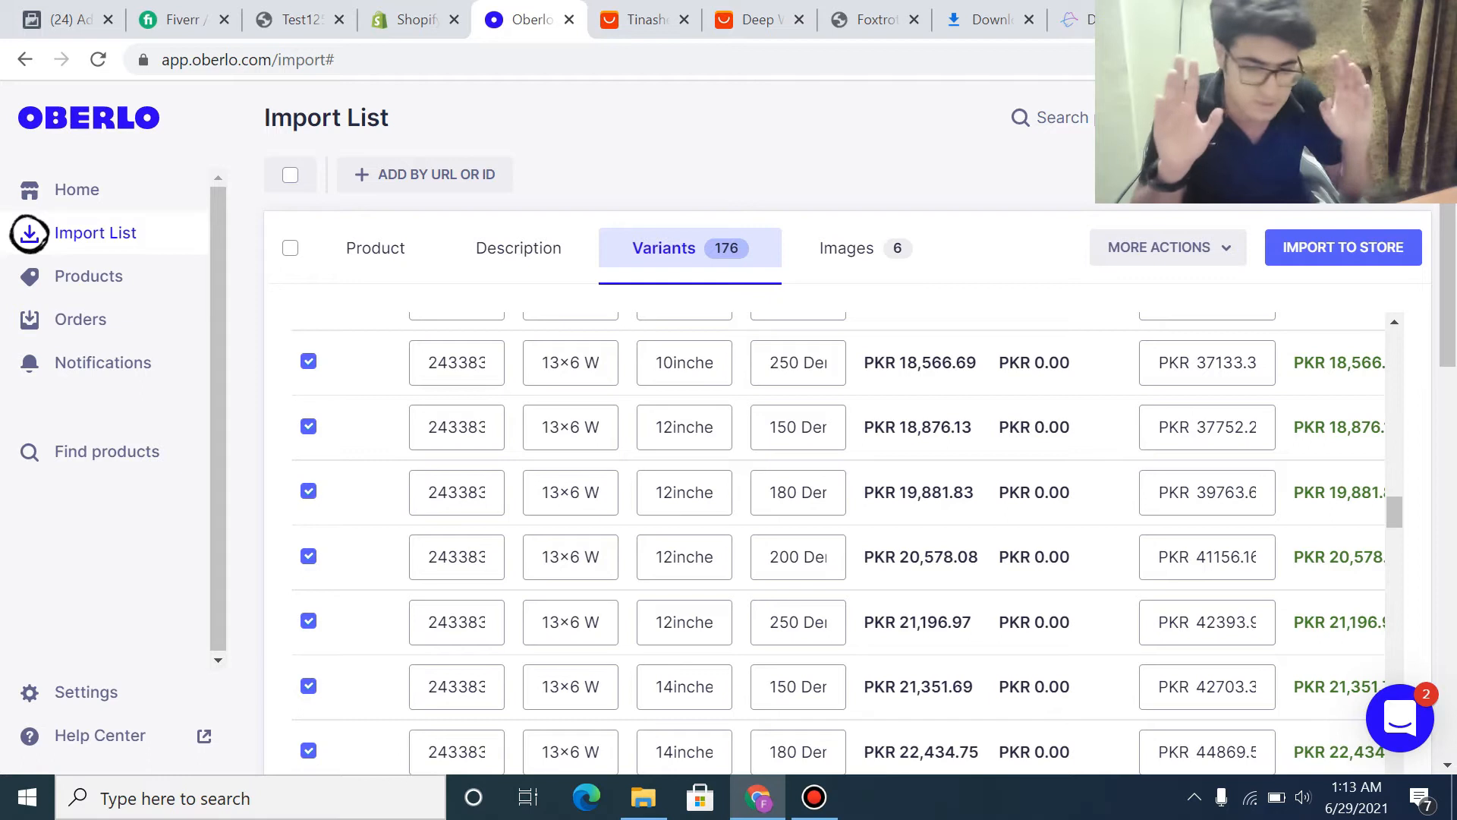
# - Reload the import list and remove both split wig products from it
pyautogui.click(30, 233)
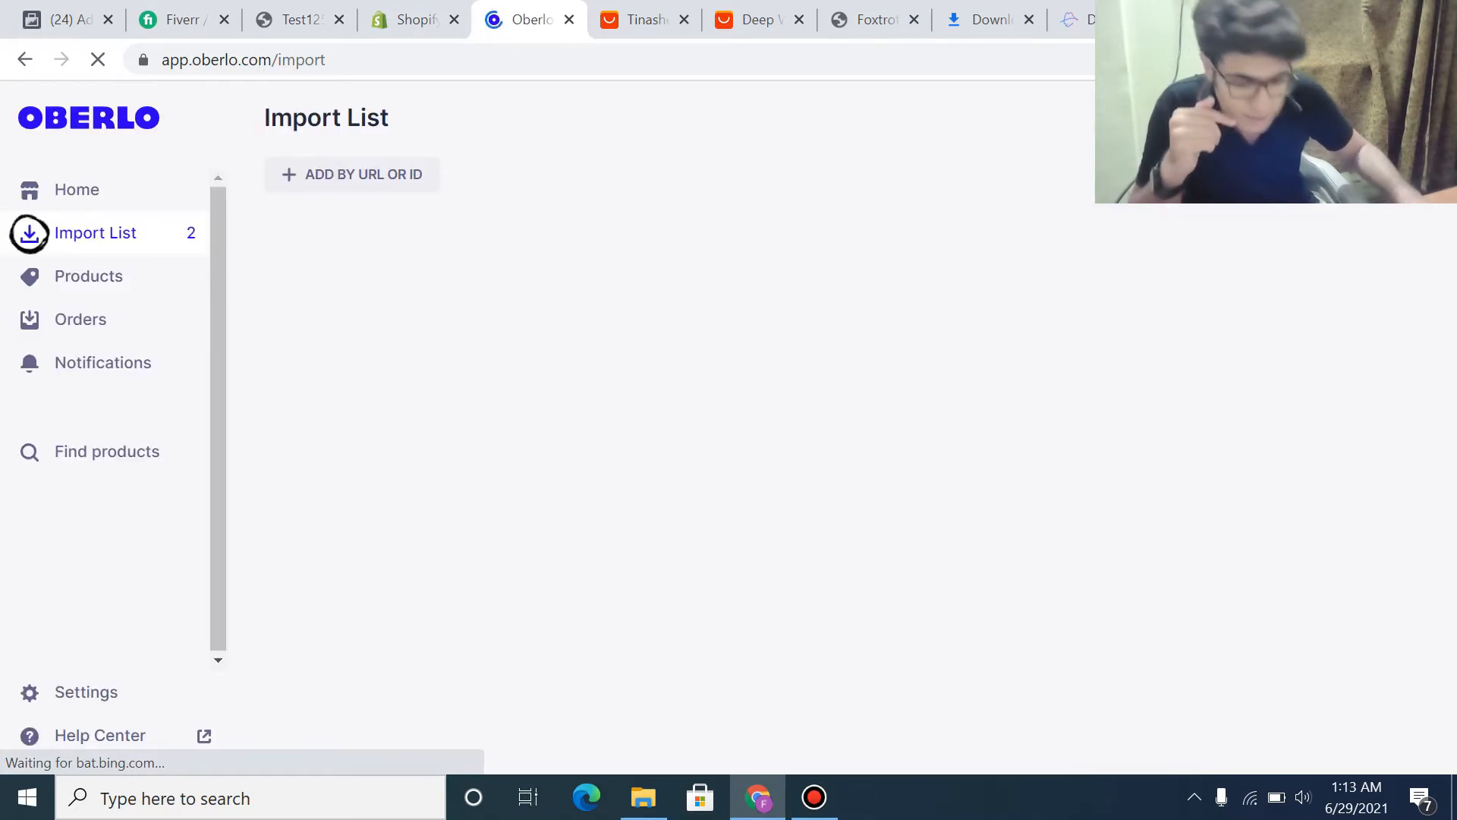
pyautogui.click(1168, 247)
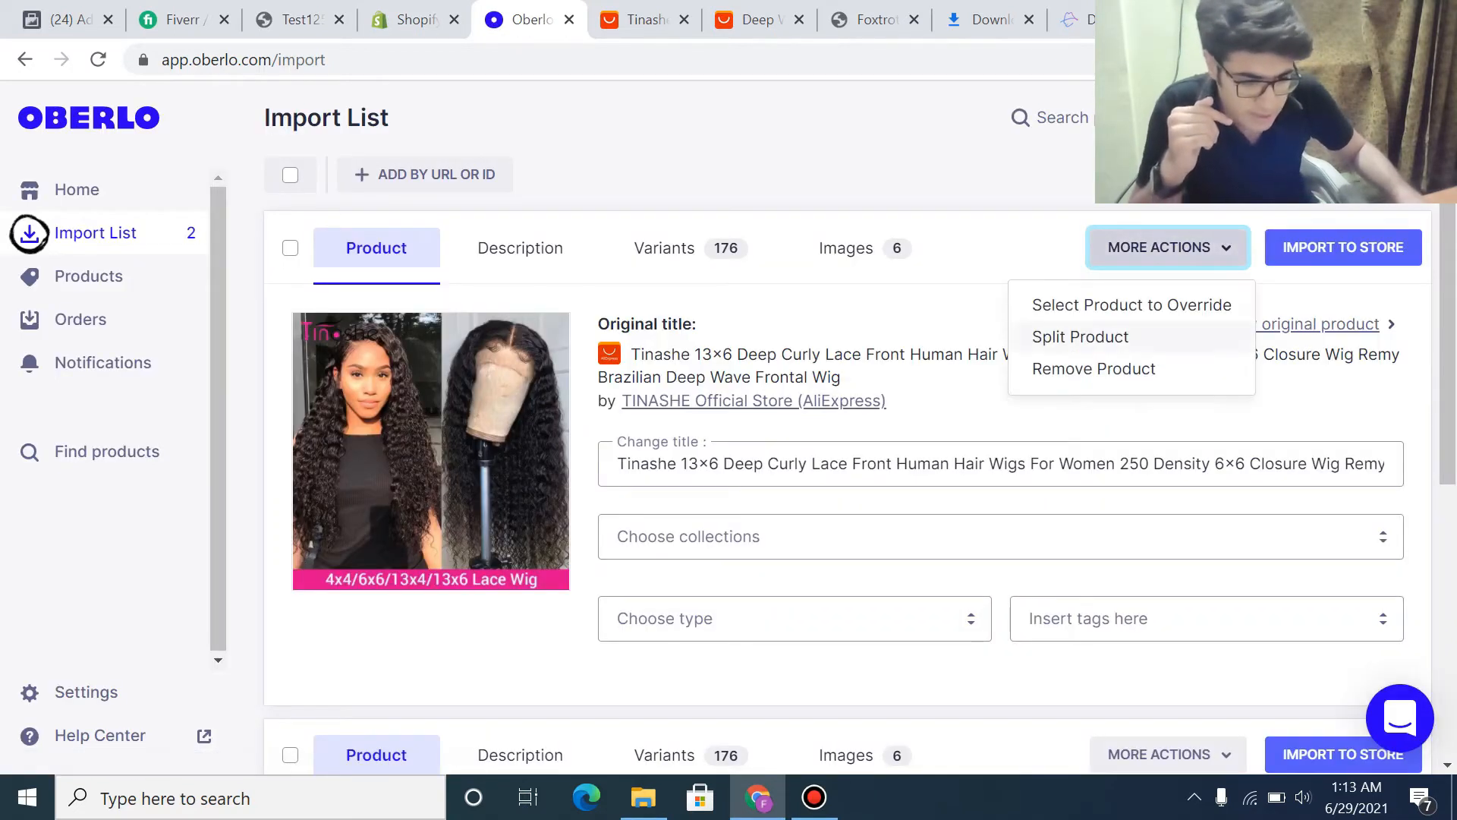
pyautogui.click(1093, 368)
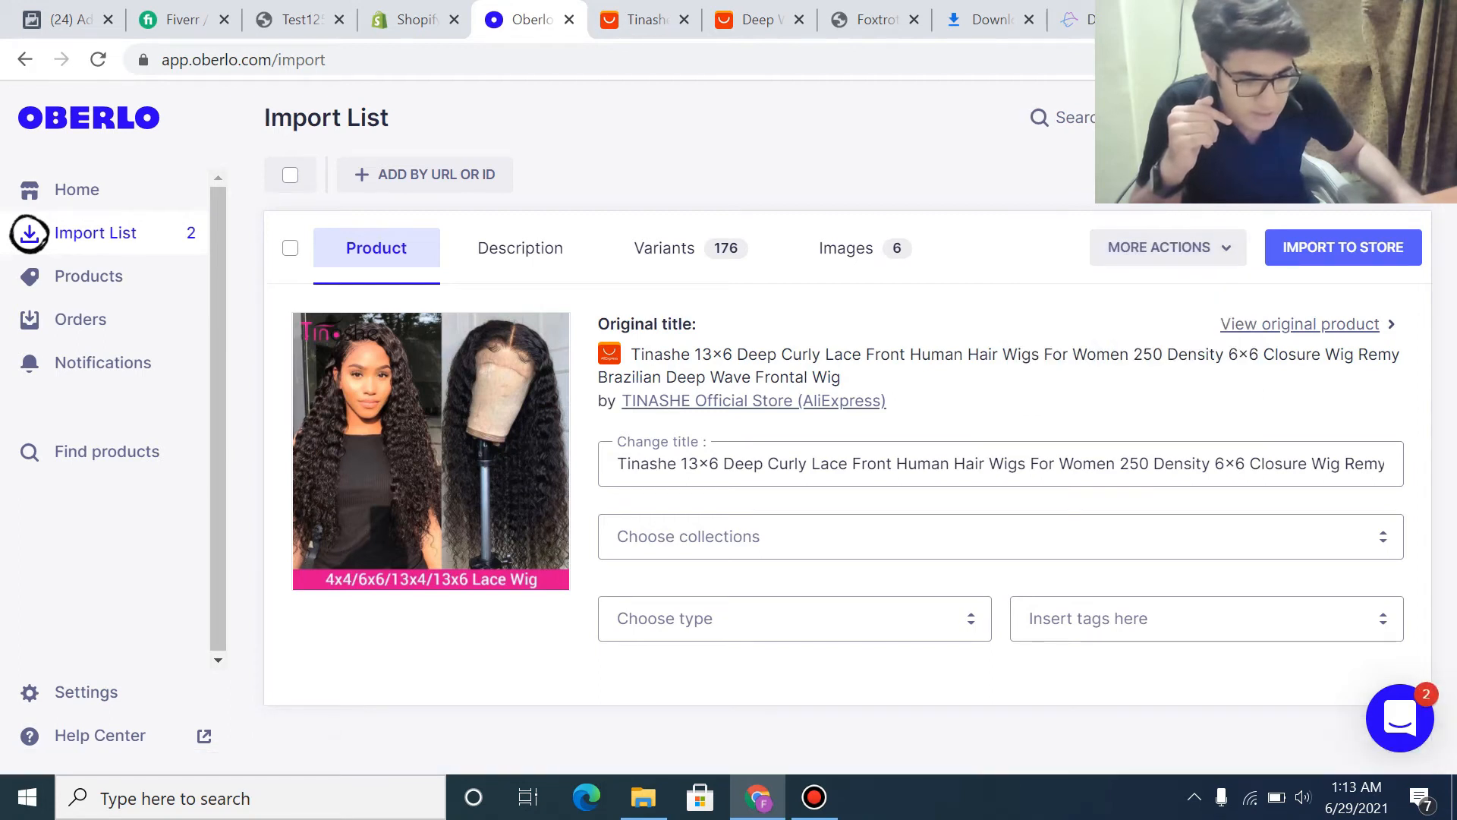
pyautogui.click(1168, 247)
pyautogui.click(1093, 369)
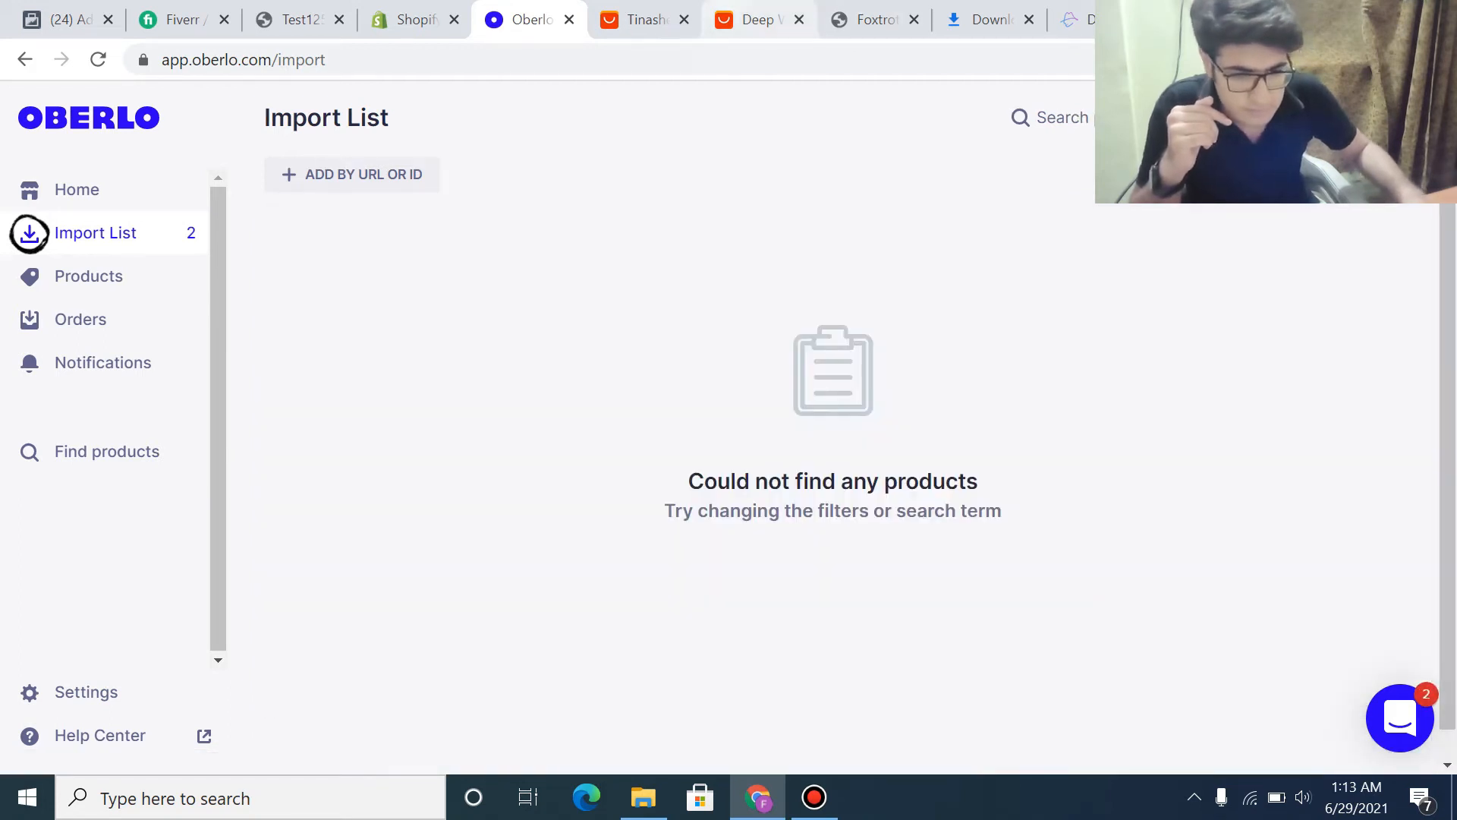
# - Add the AliExpress Deep Wave Frontal Wig to Oberlo's import list by its product URL and import it to the store
pyautogui.click(751, 19)
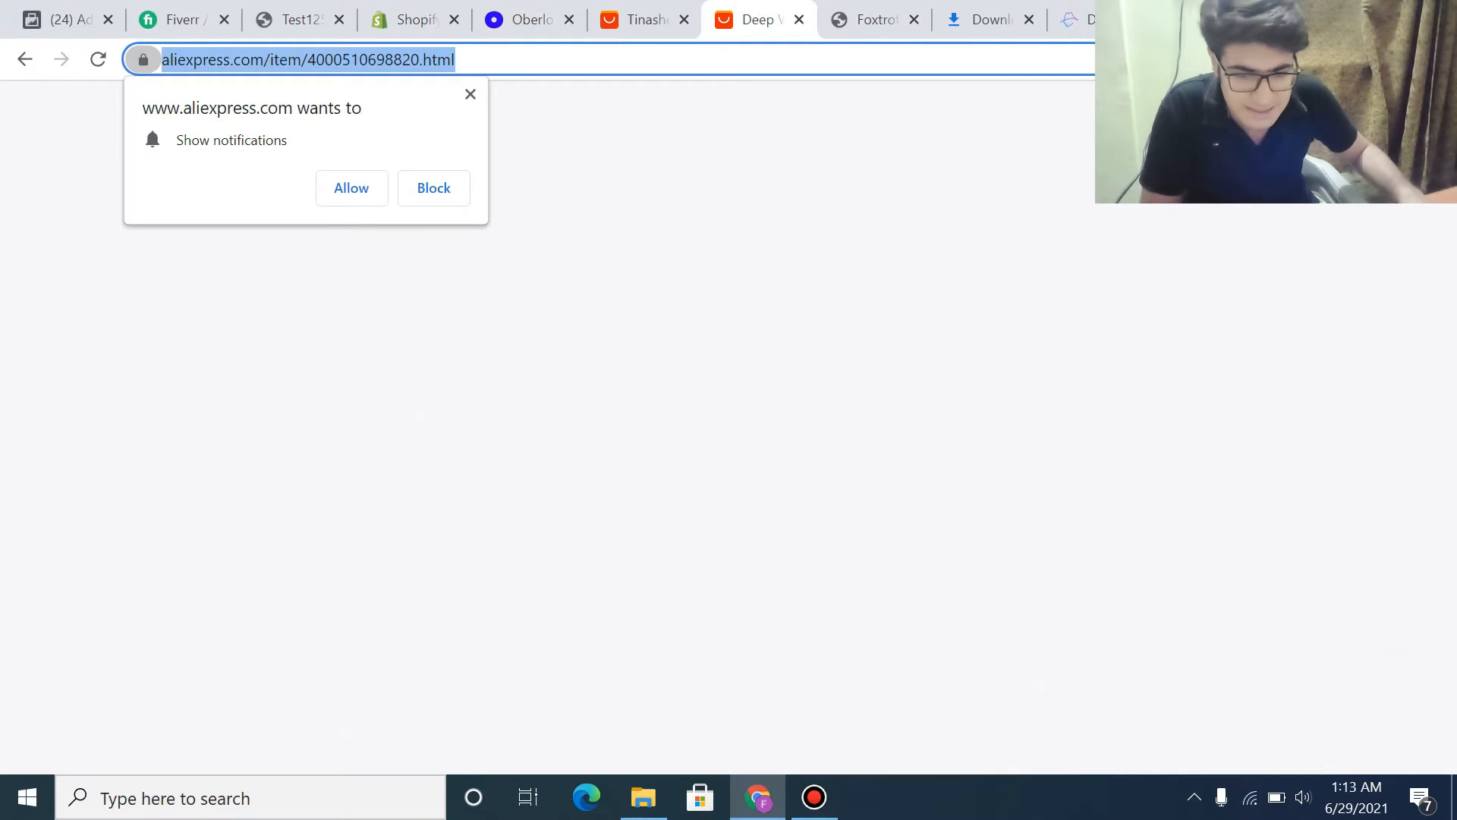
pyautogui.tripleClick(354, 60)
pyautogui.hotkey('ctrl', 'c')
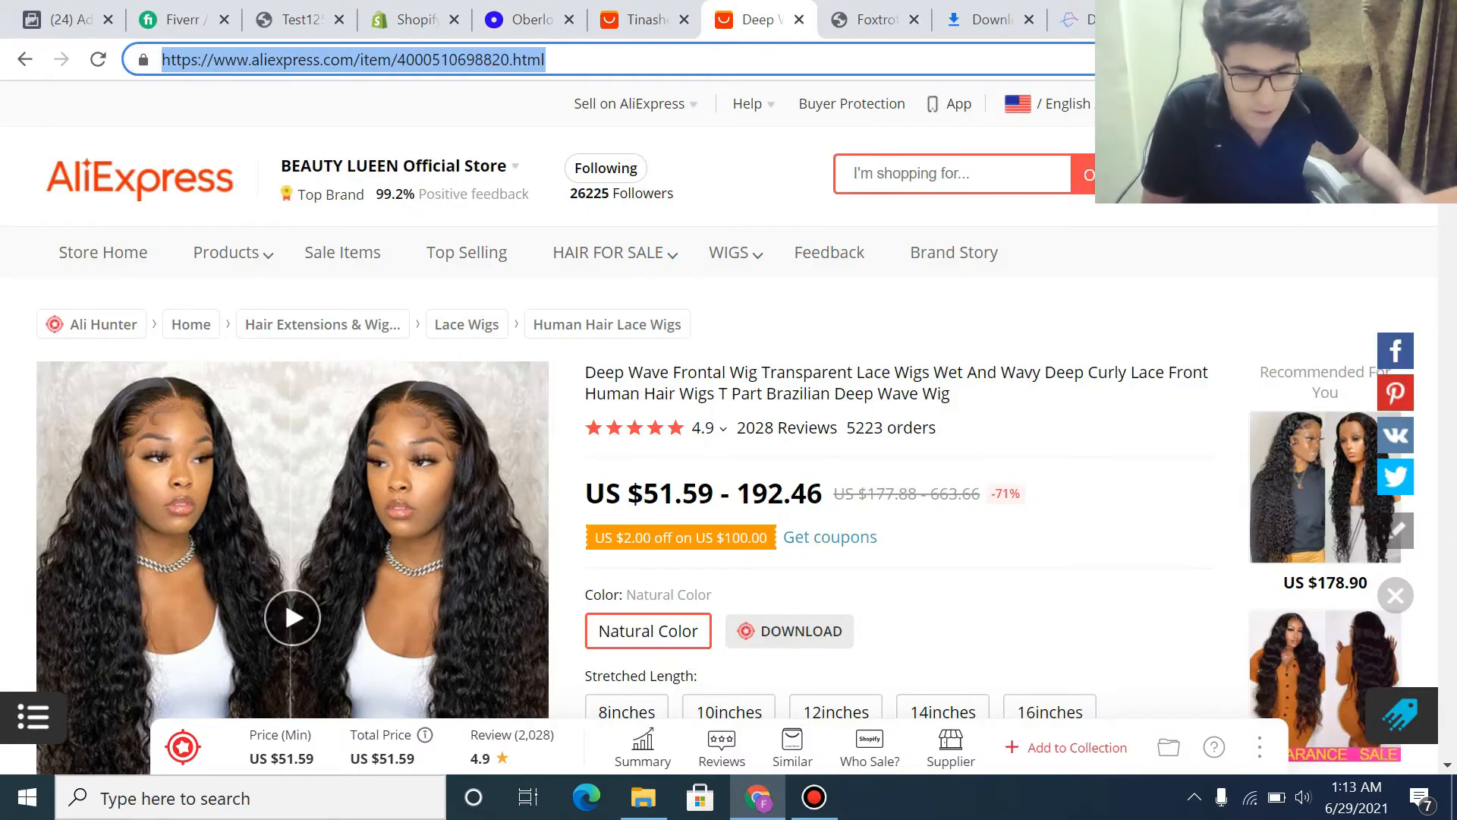
pyautogui.click(531, 16)
pyautogui.click(352, 175)
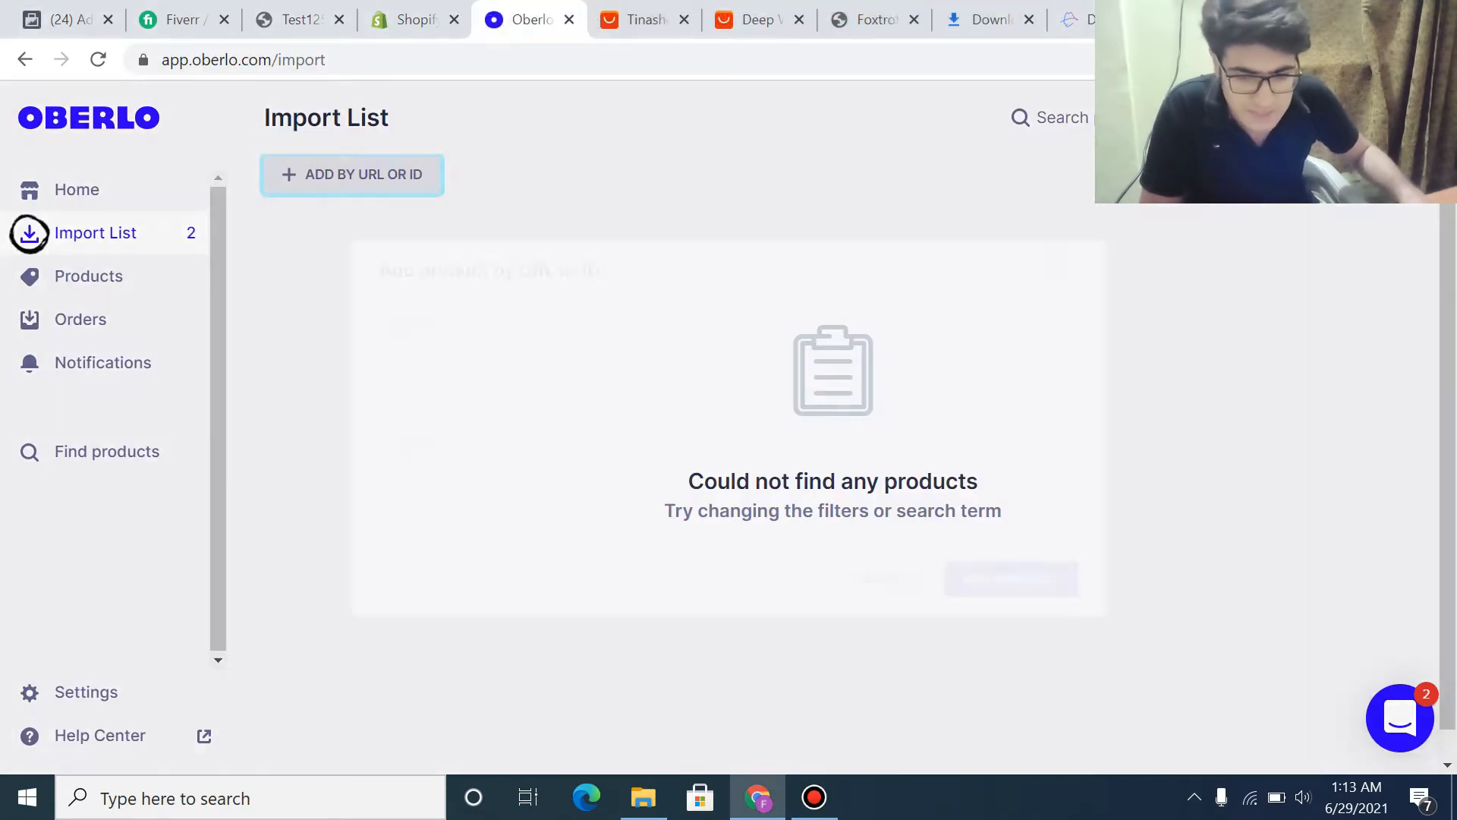
pyautogui.hotkey('ctrl', 'v')
pyautogui.press('Return')
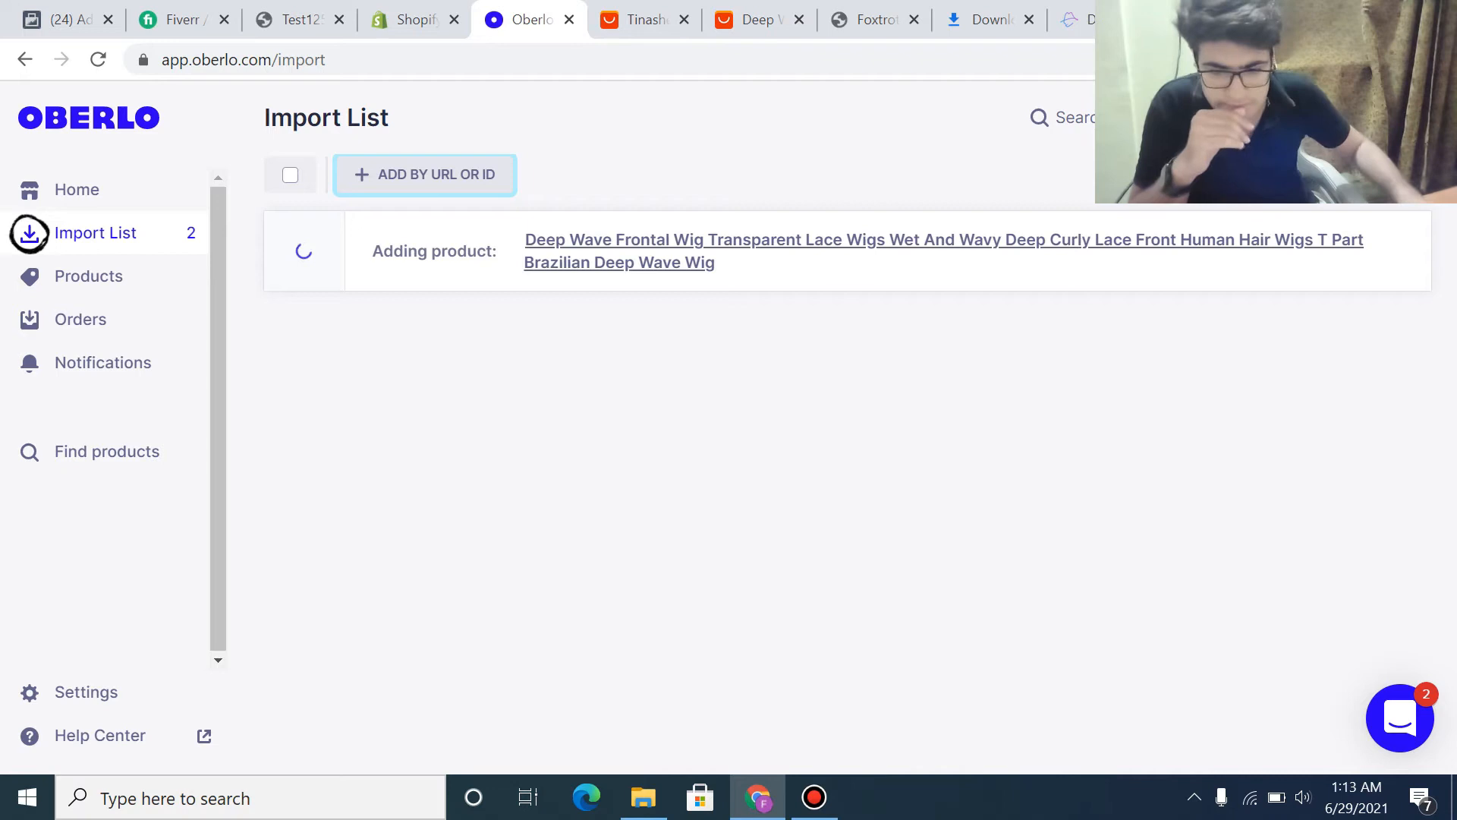
pyautogui.click(29, 233)
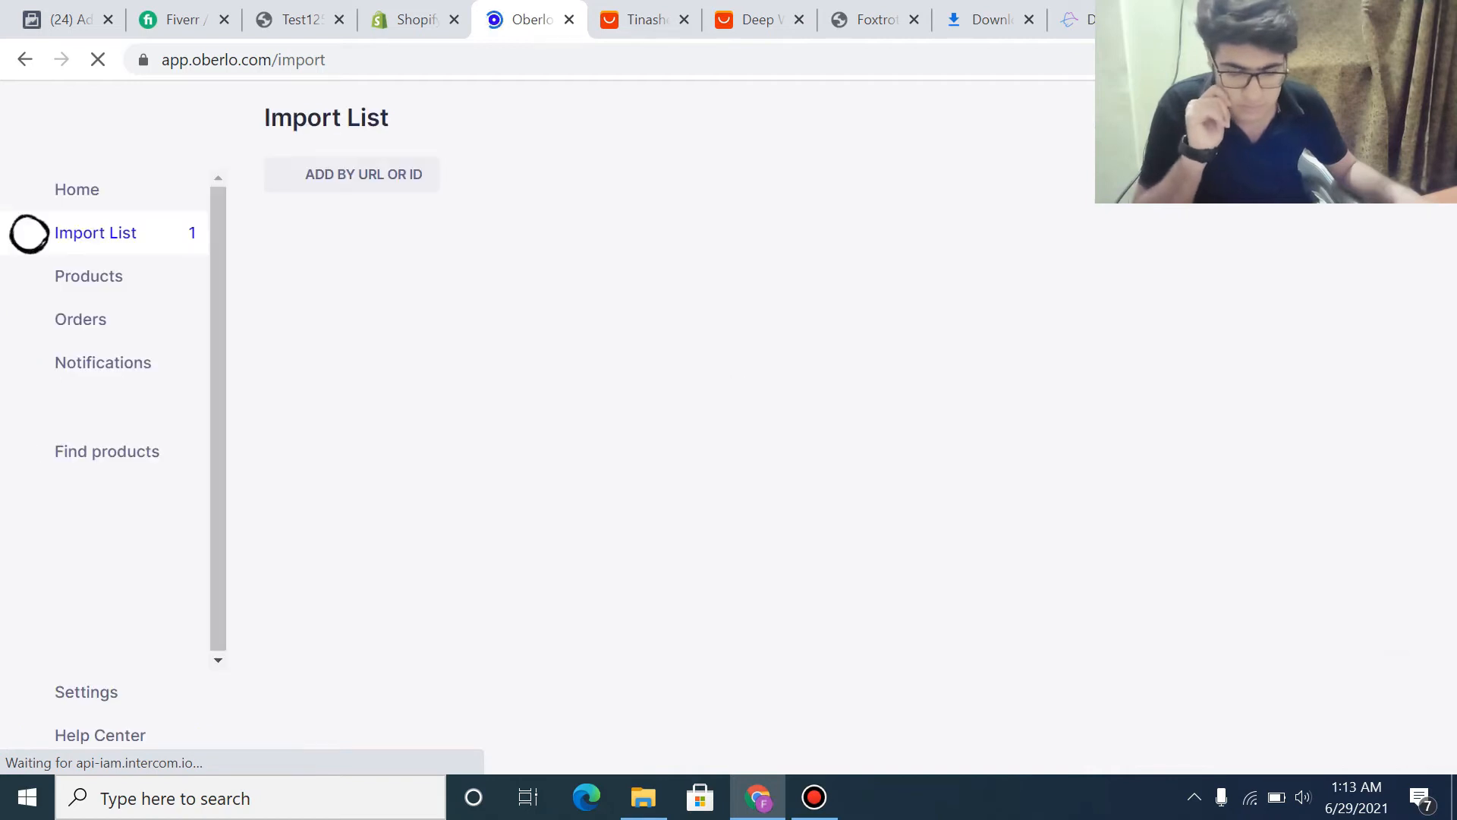
pyautogui.click(1343, 248)
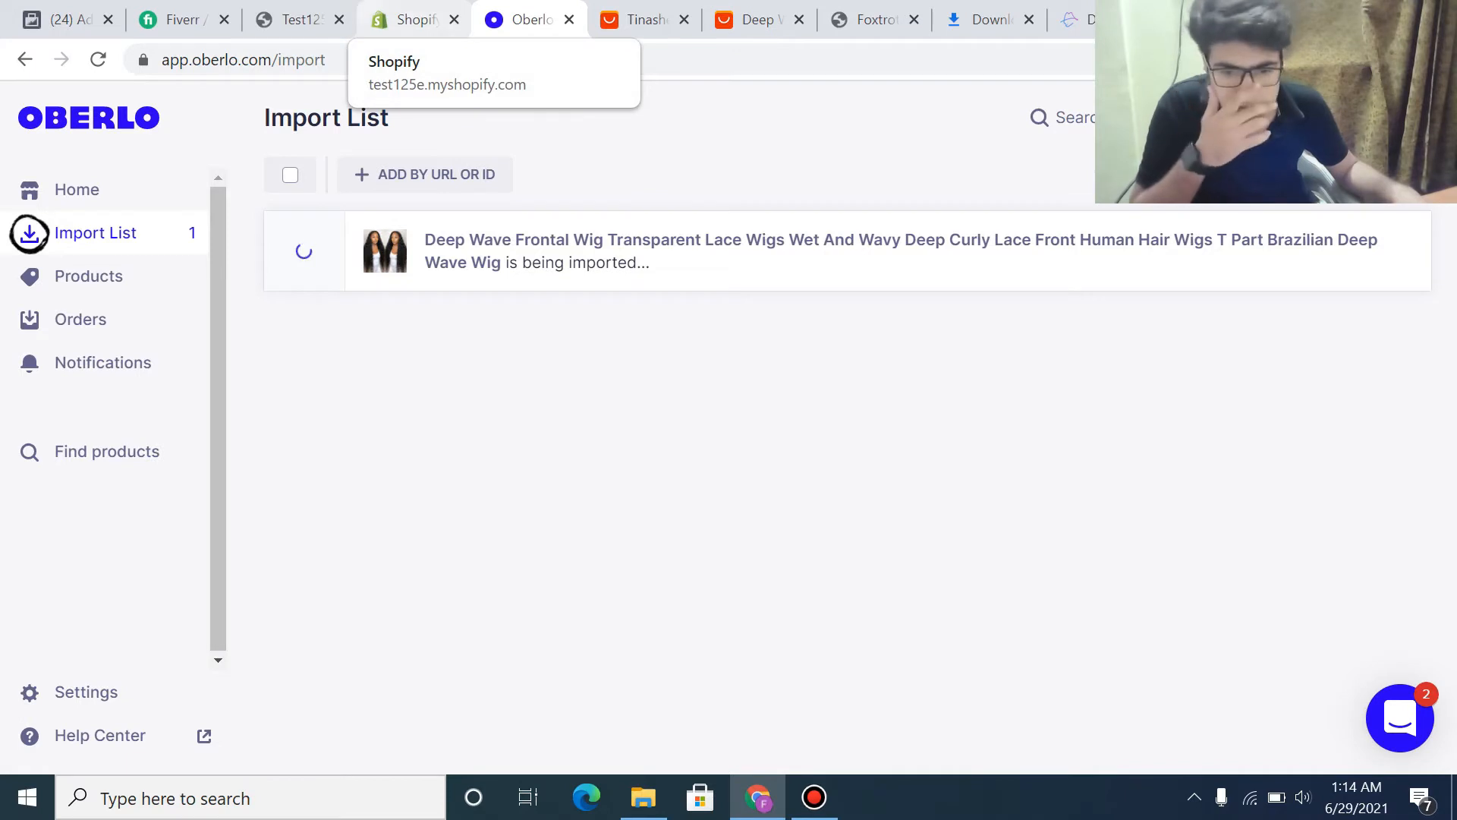
# - Reload the Test125e storefront, examine its product catalog, and open the Deep Wave Frontal Wig's product page
pyautogui.click(300, 19)
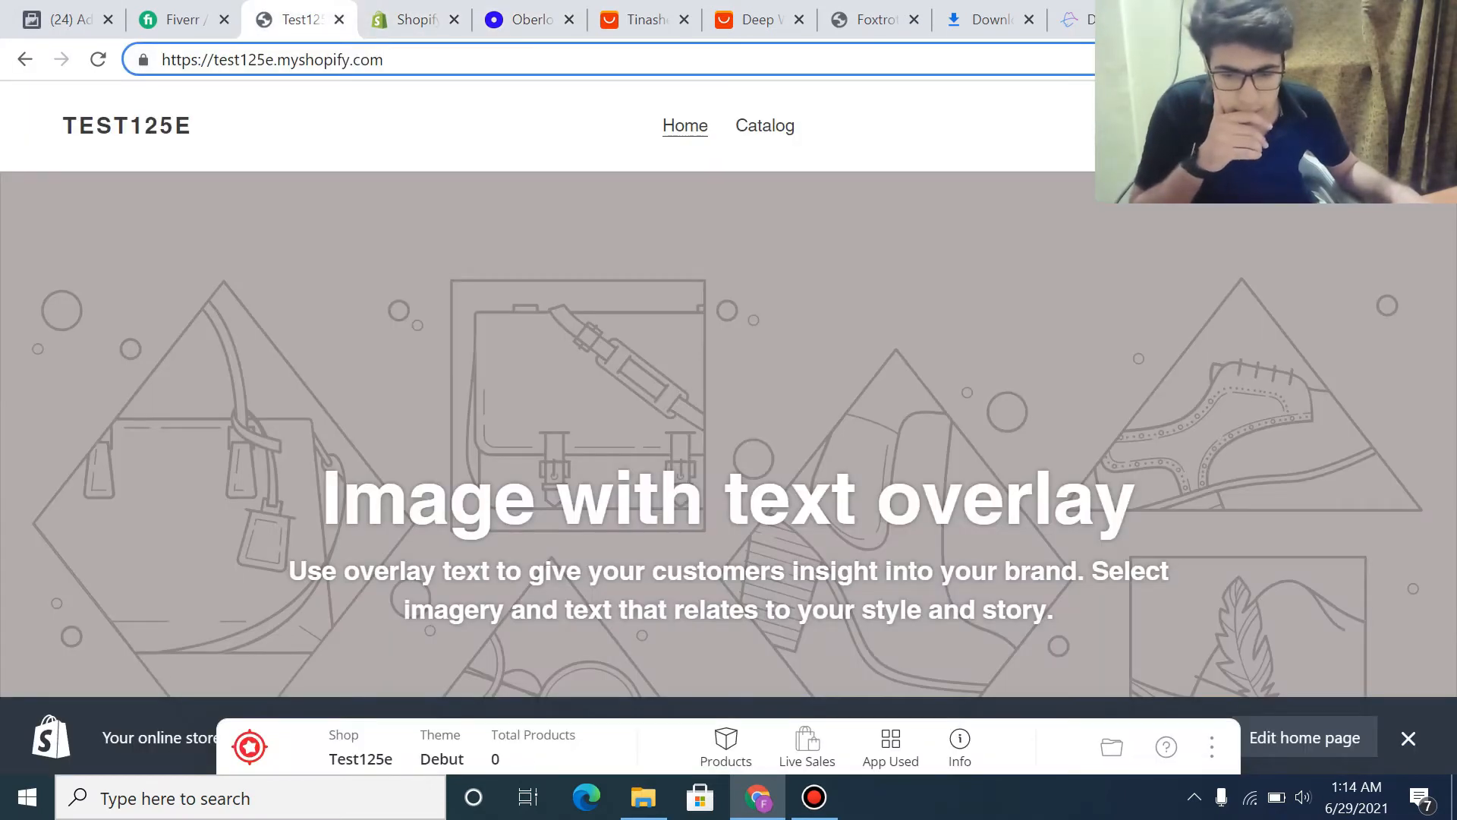
pyautogui.click(97, 59)
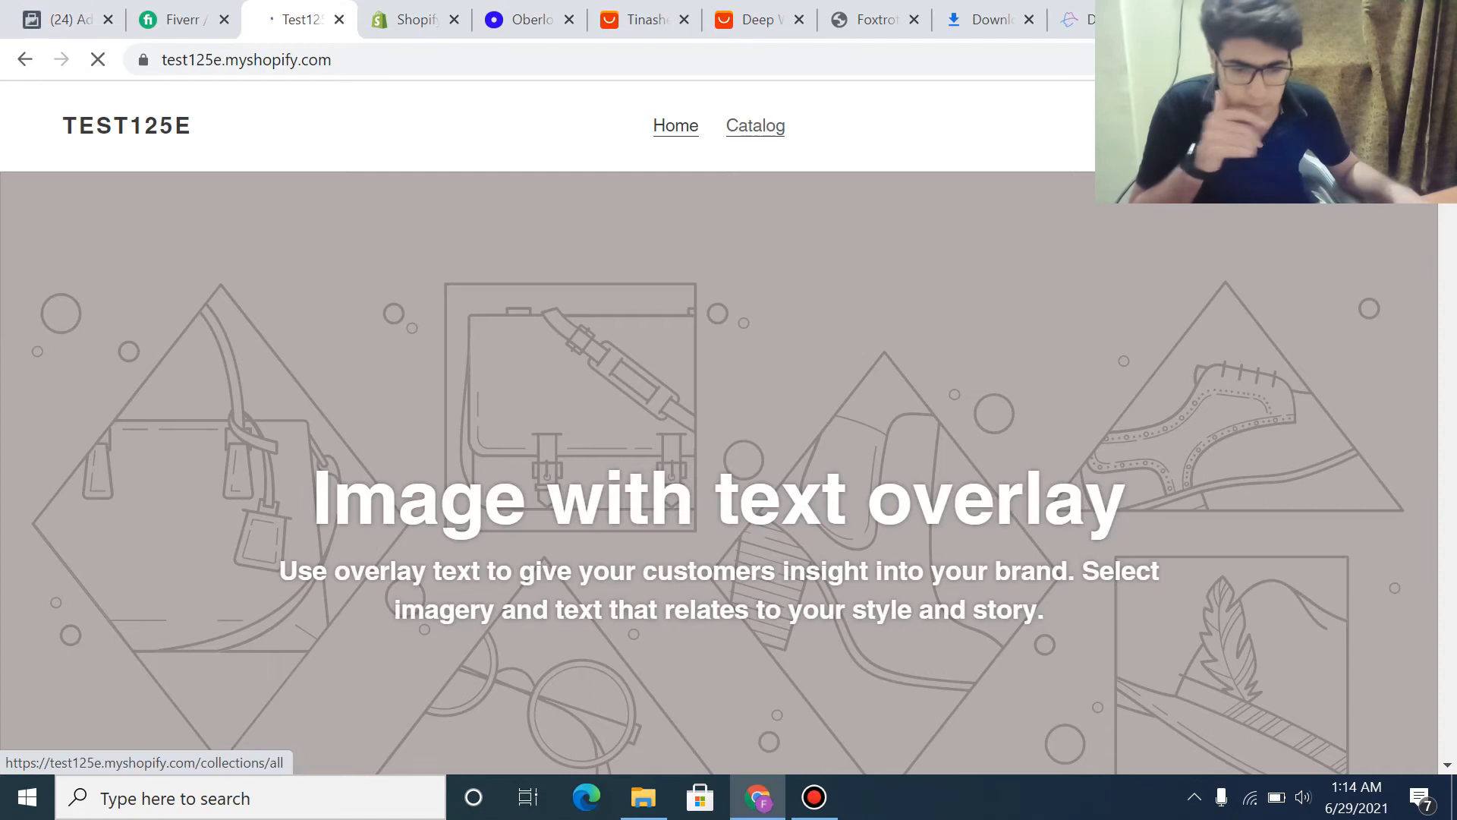
pyautogui.click(755, 125)
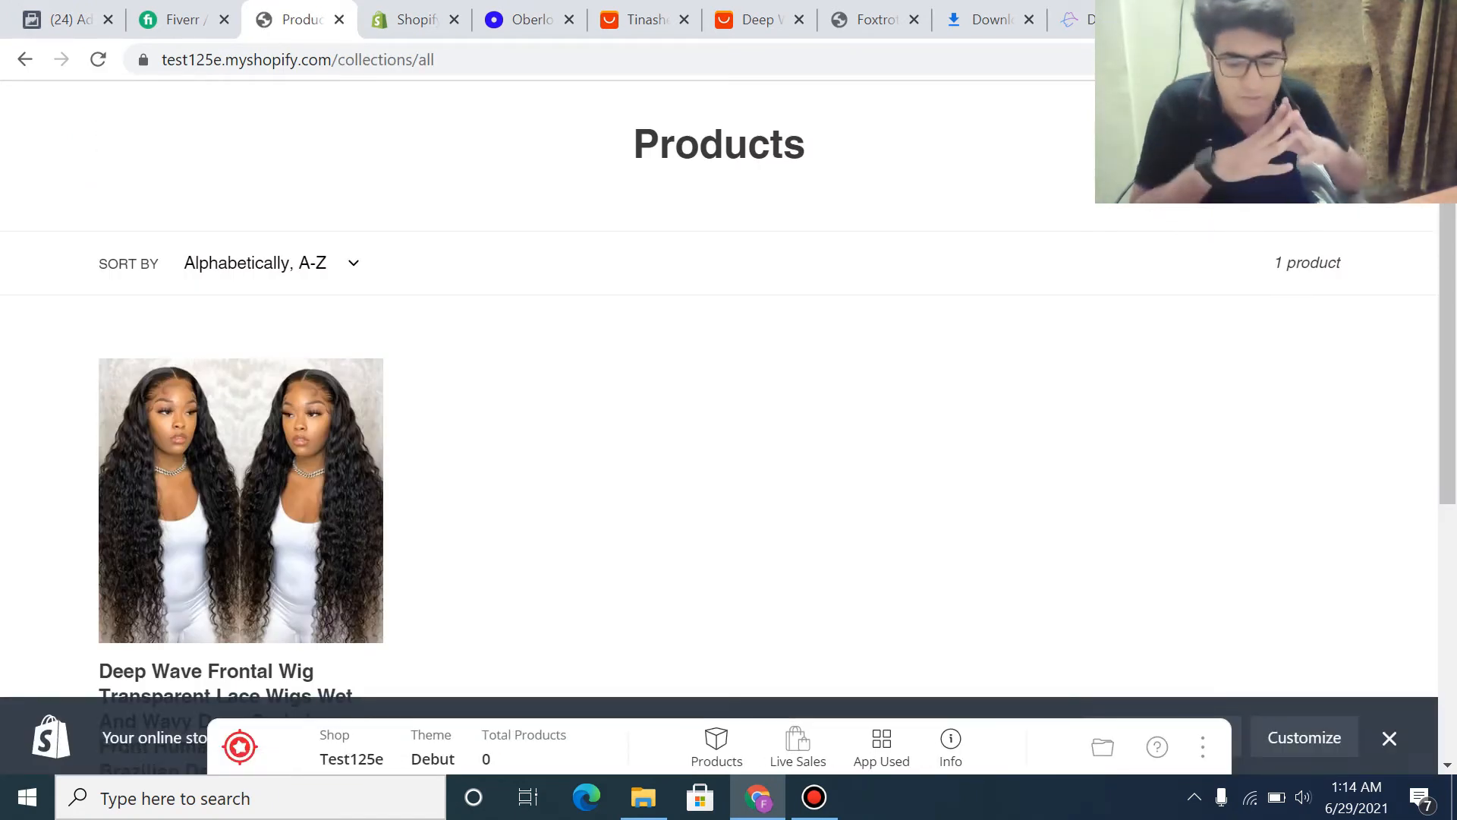
pyautogui.scroll(-5, 728, 456)
pyautogui.scroll(4, 729, 455)
pyautogui.scroll(-5, 728, 455)
pyautogui.scroll(3, 729, 455)
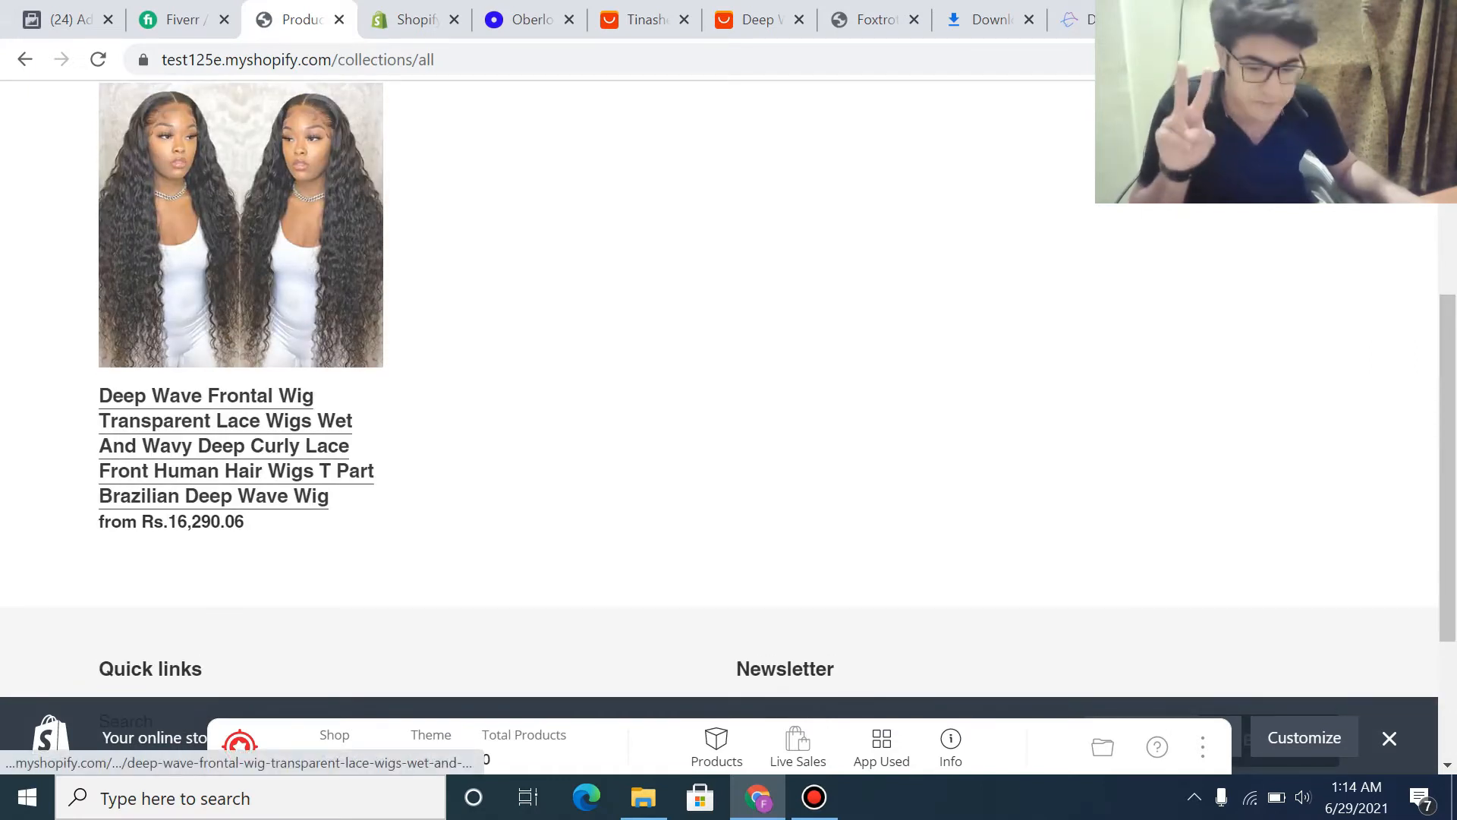
pyautogui.scroll(1, 719, 425)
pyautogui.scroll(-1, 720, 425)
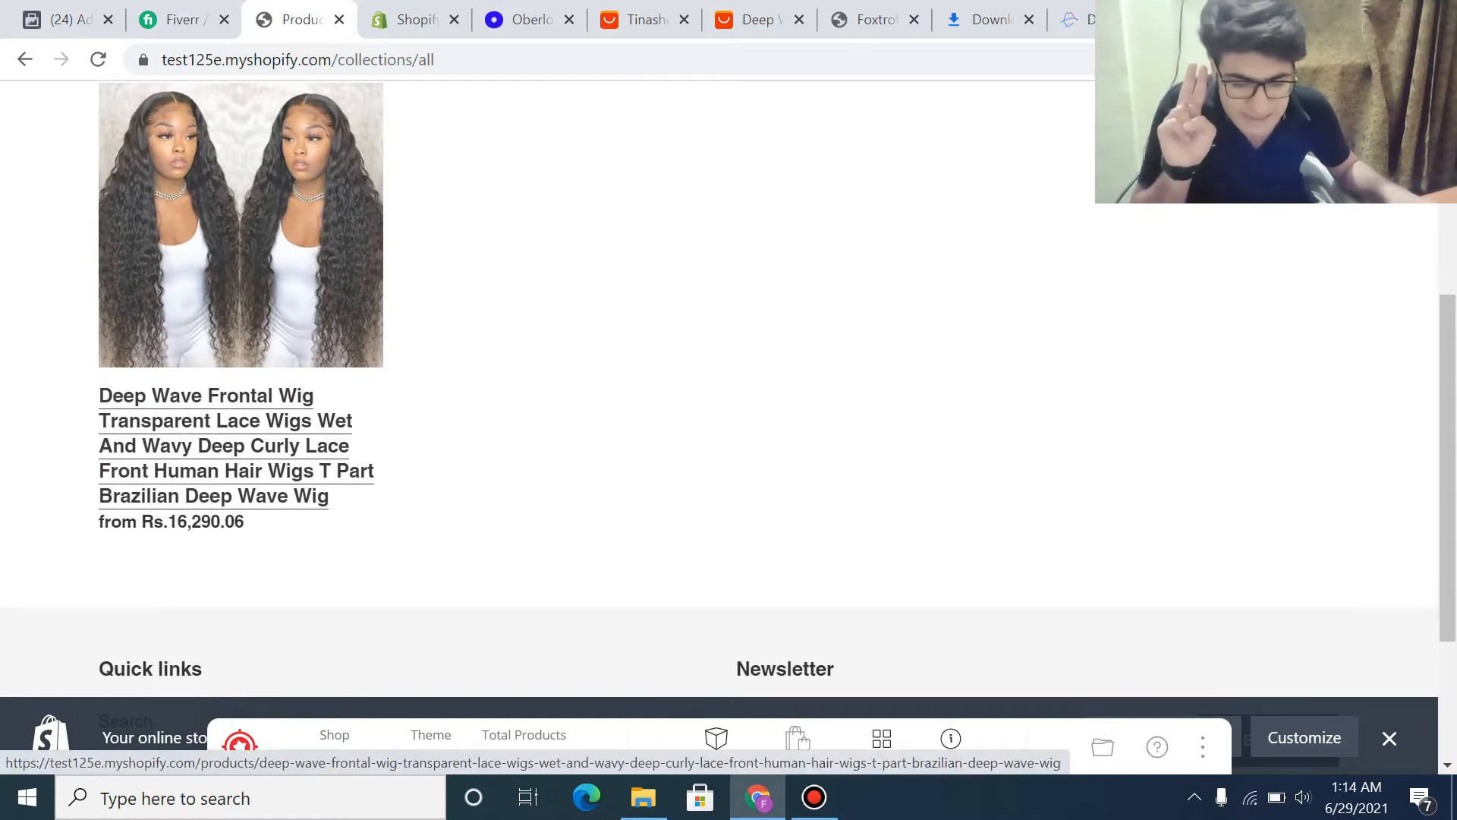
pyautogui.scroll(-2, 720, 425)
pyautogui.scroll(3, 719, 425)
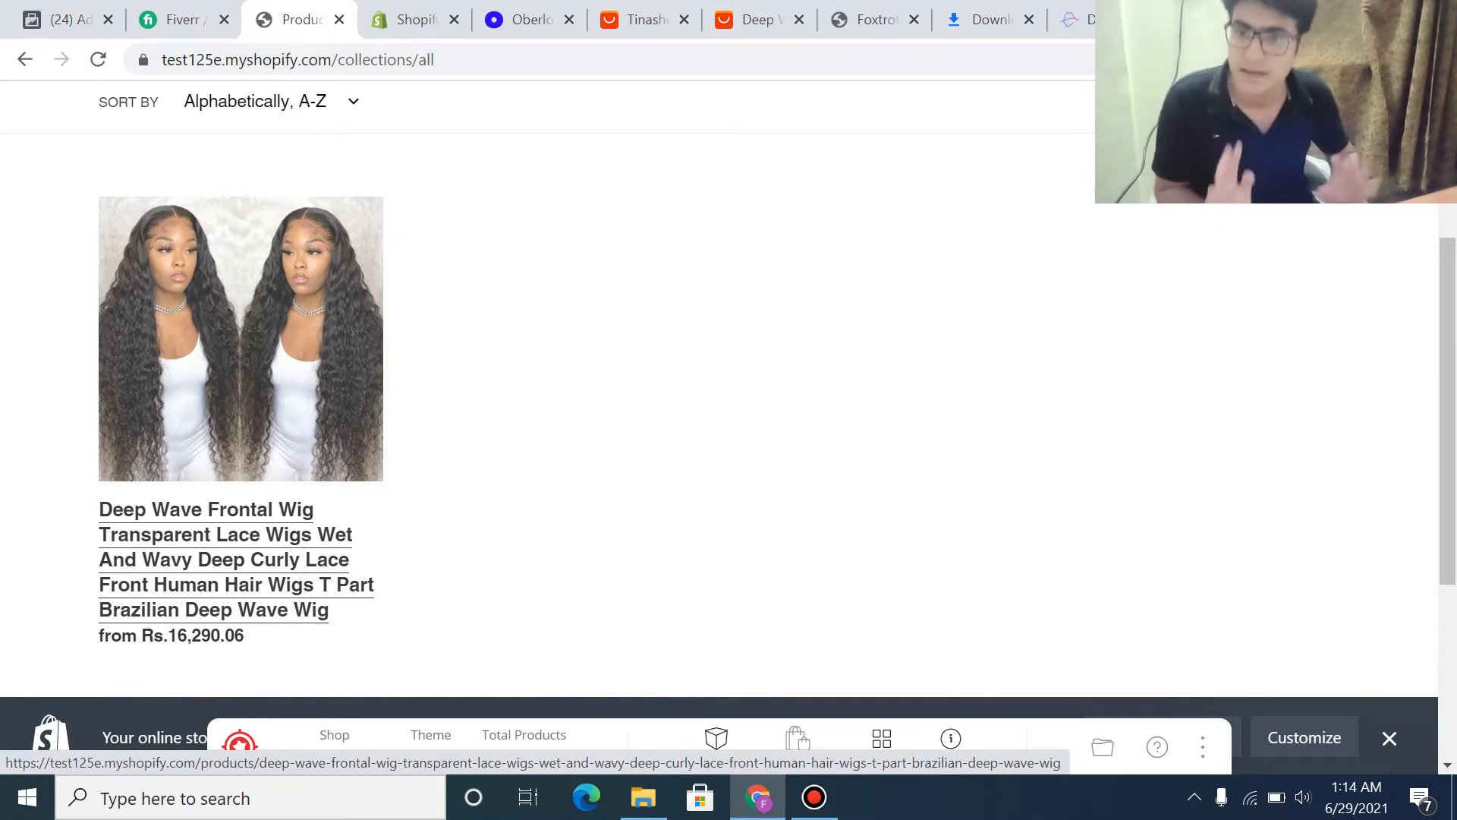
pyautogui.click(241, 364)
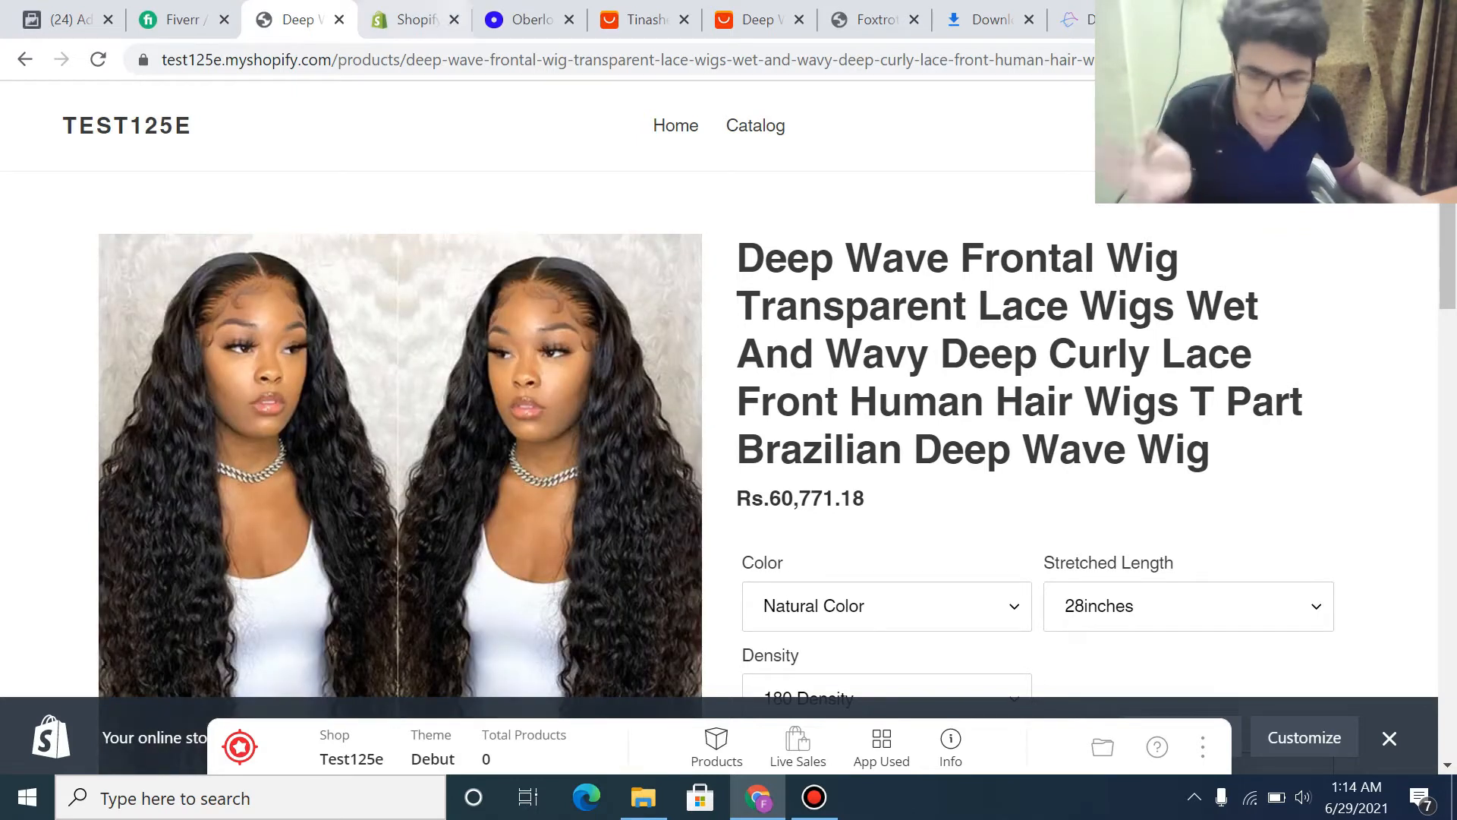
# - Open the Deep Wave Frontal Wig in the Shopify admin's product list and go through it to its variants
pyautogui.click(414, 20)
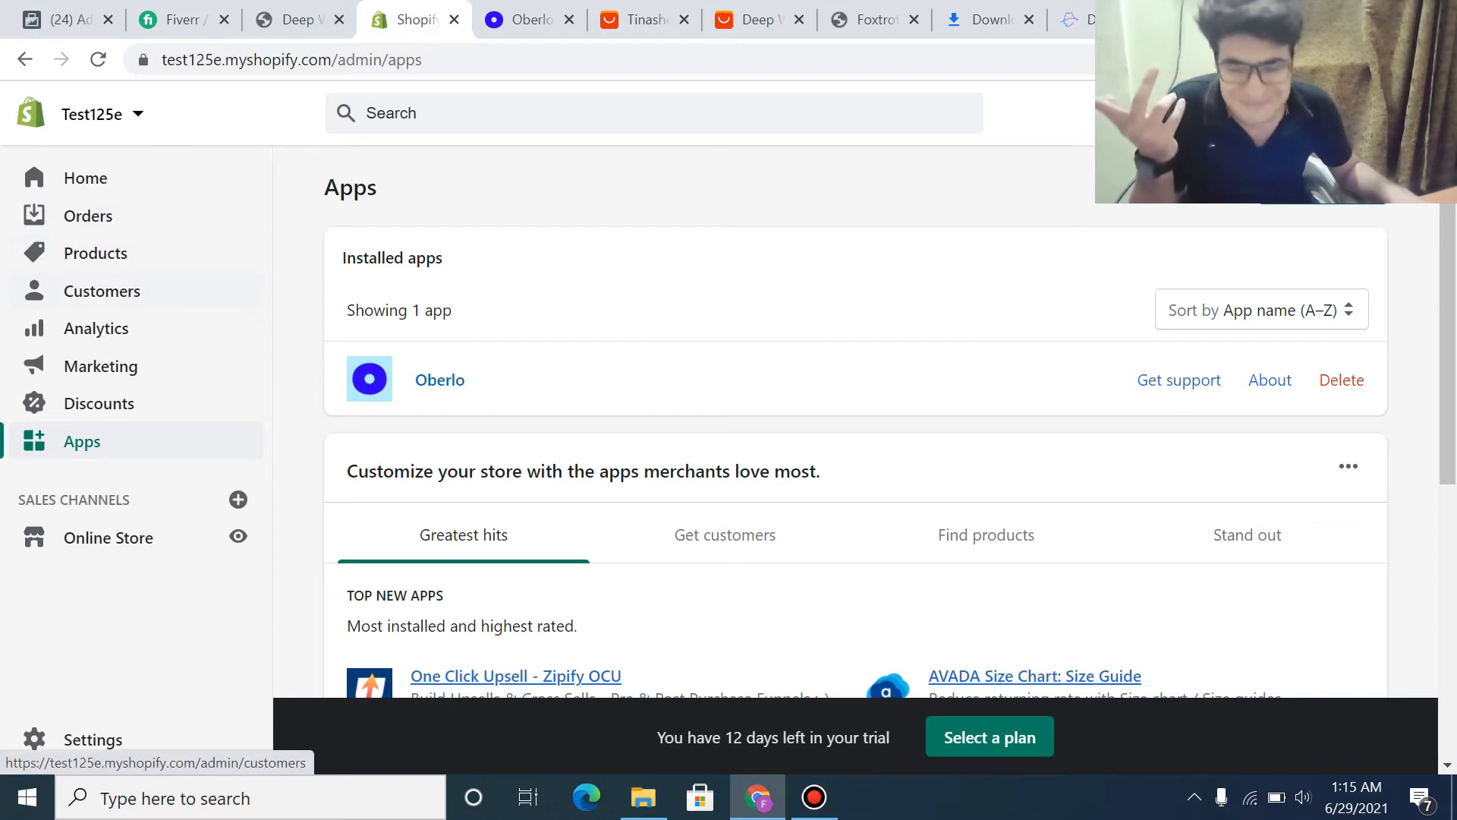
pyautogui.click(95, 253)
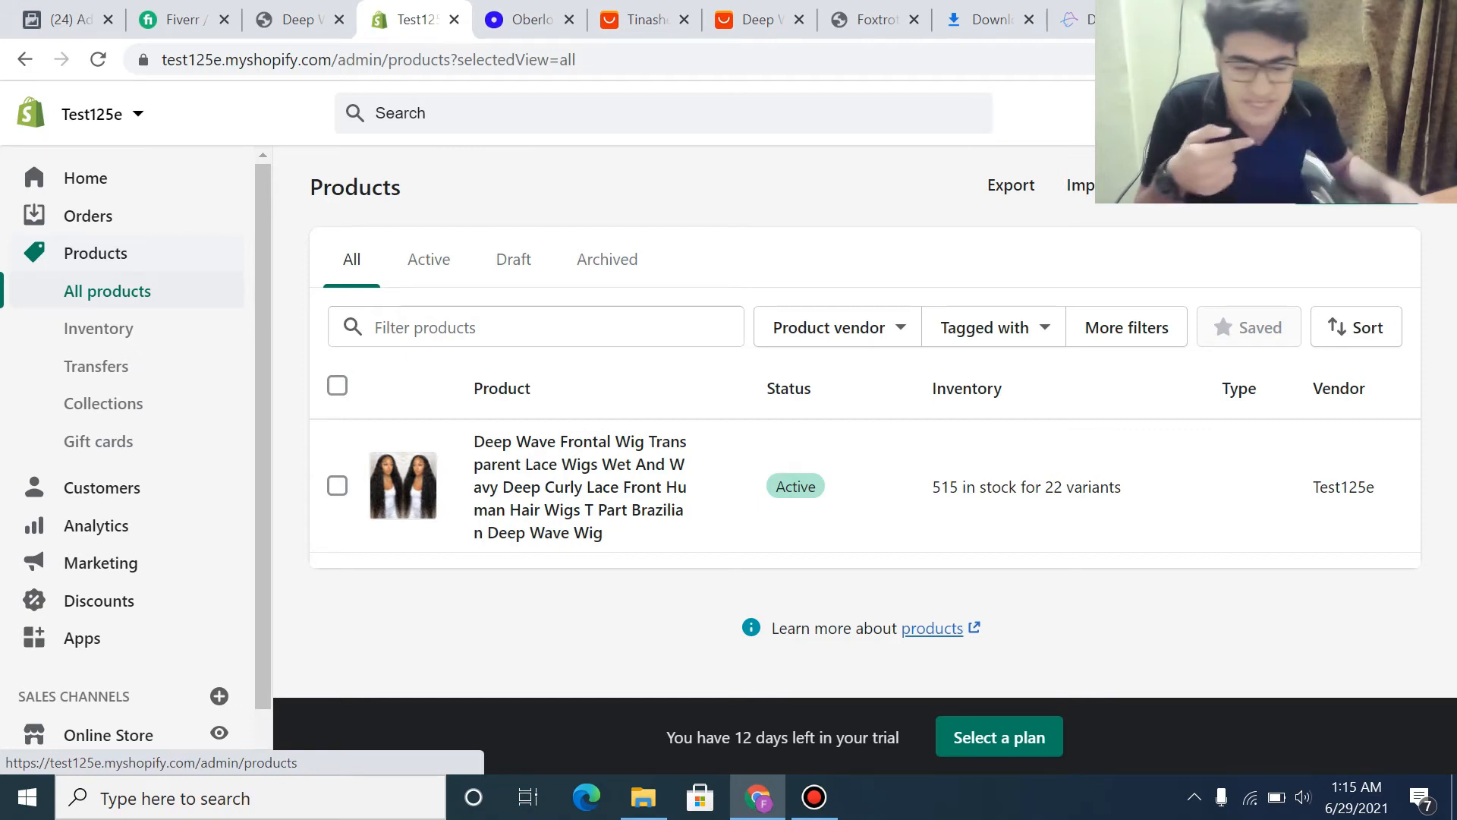
pyautogui.click(580, 487)
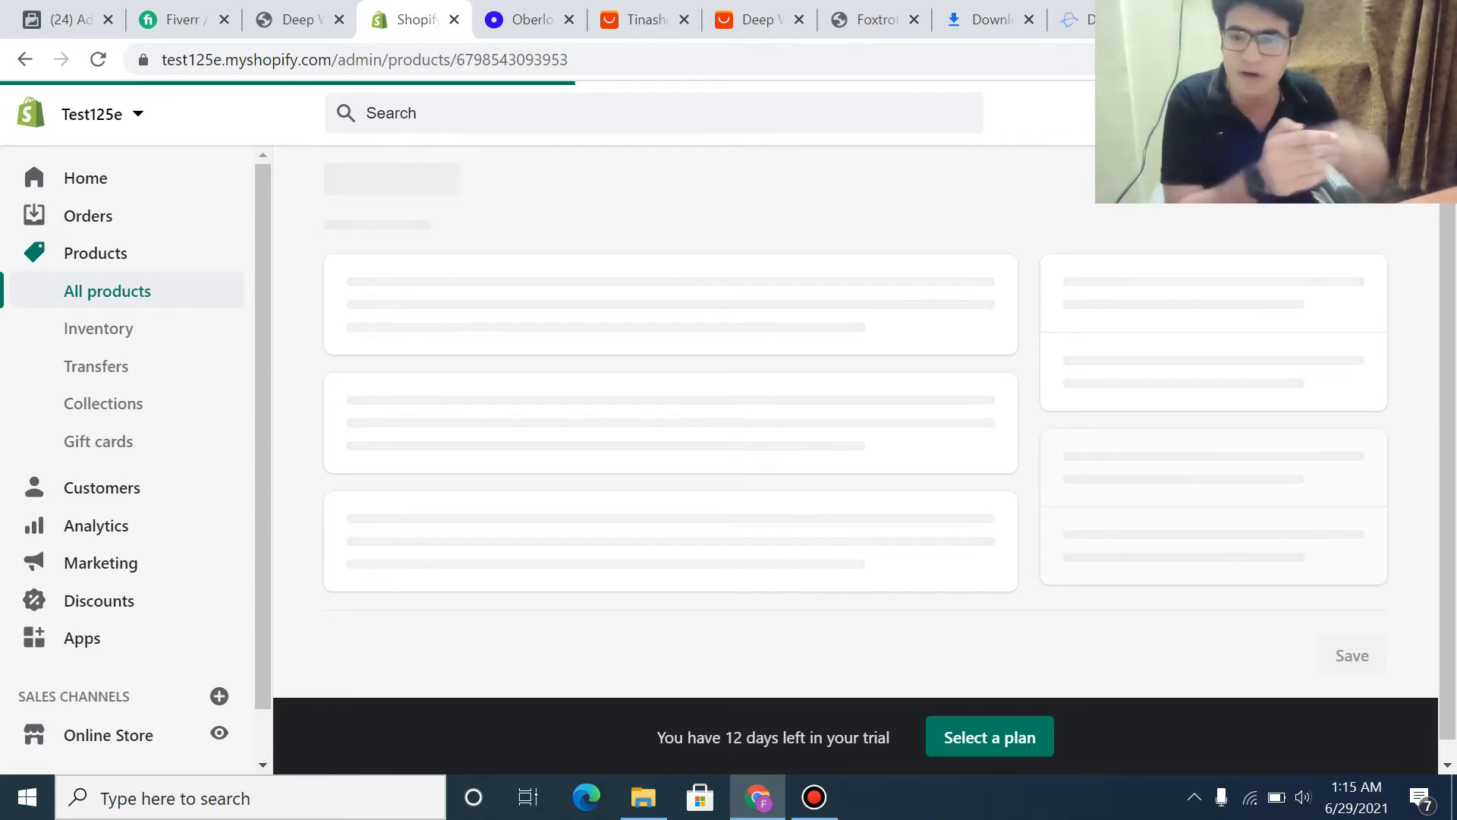
pyautogui.scroll(-1, 584, 425)
pyautogui.scroll(-10, 595, 422)
pyautogui.scroll(3, 595, 422)
pyautogui.scroll(-4, 595, 422)
pyautogui.scroll(3, 671, 418)
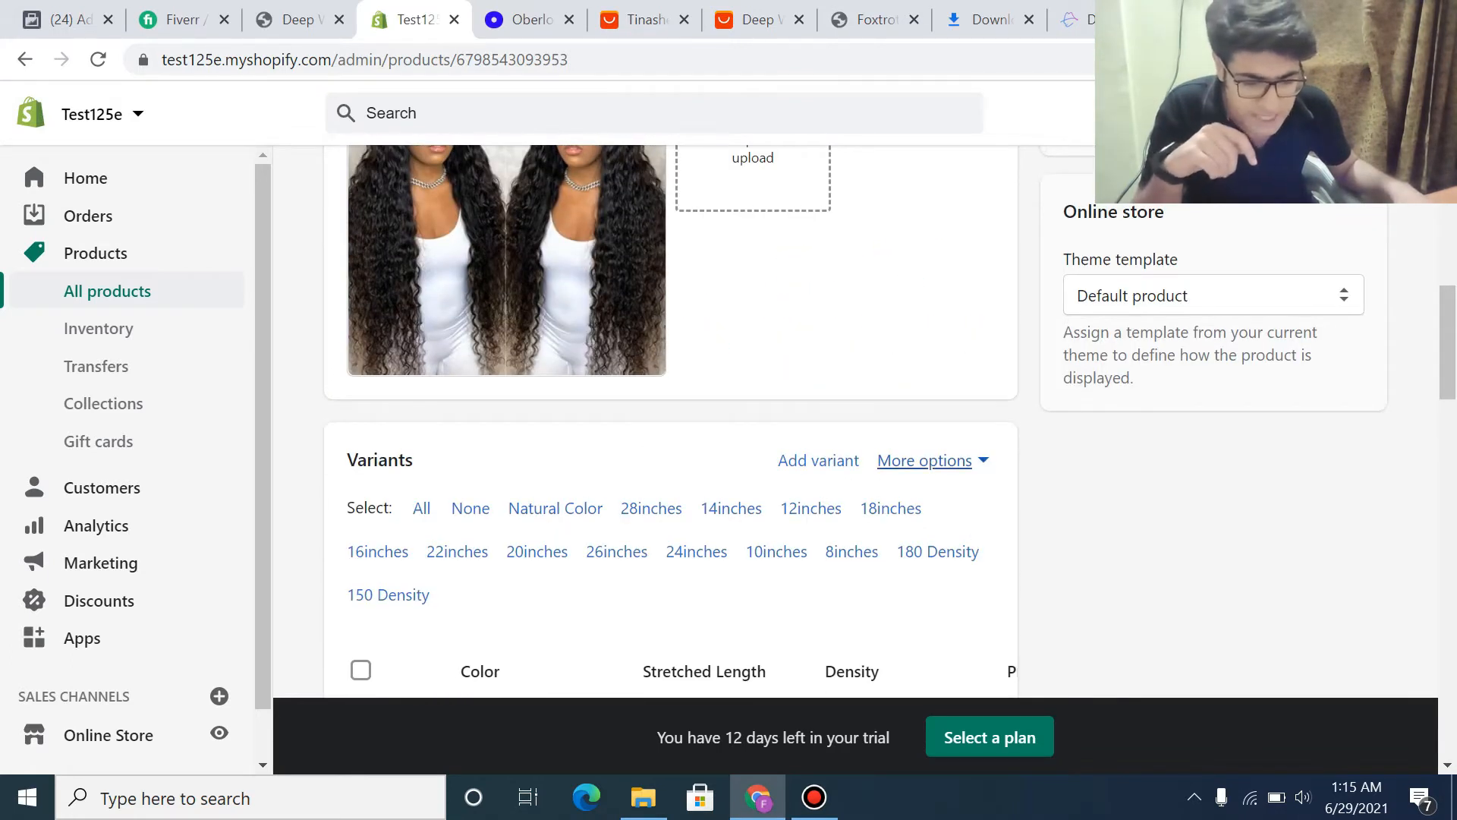
# - Reorder the wig's variants so 8inches comes first in Stretched Length and 150 Density comes first in Density, and save
pyautogui.click(925, 460)
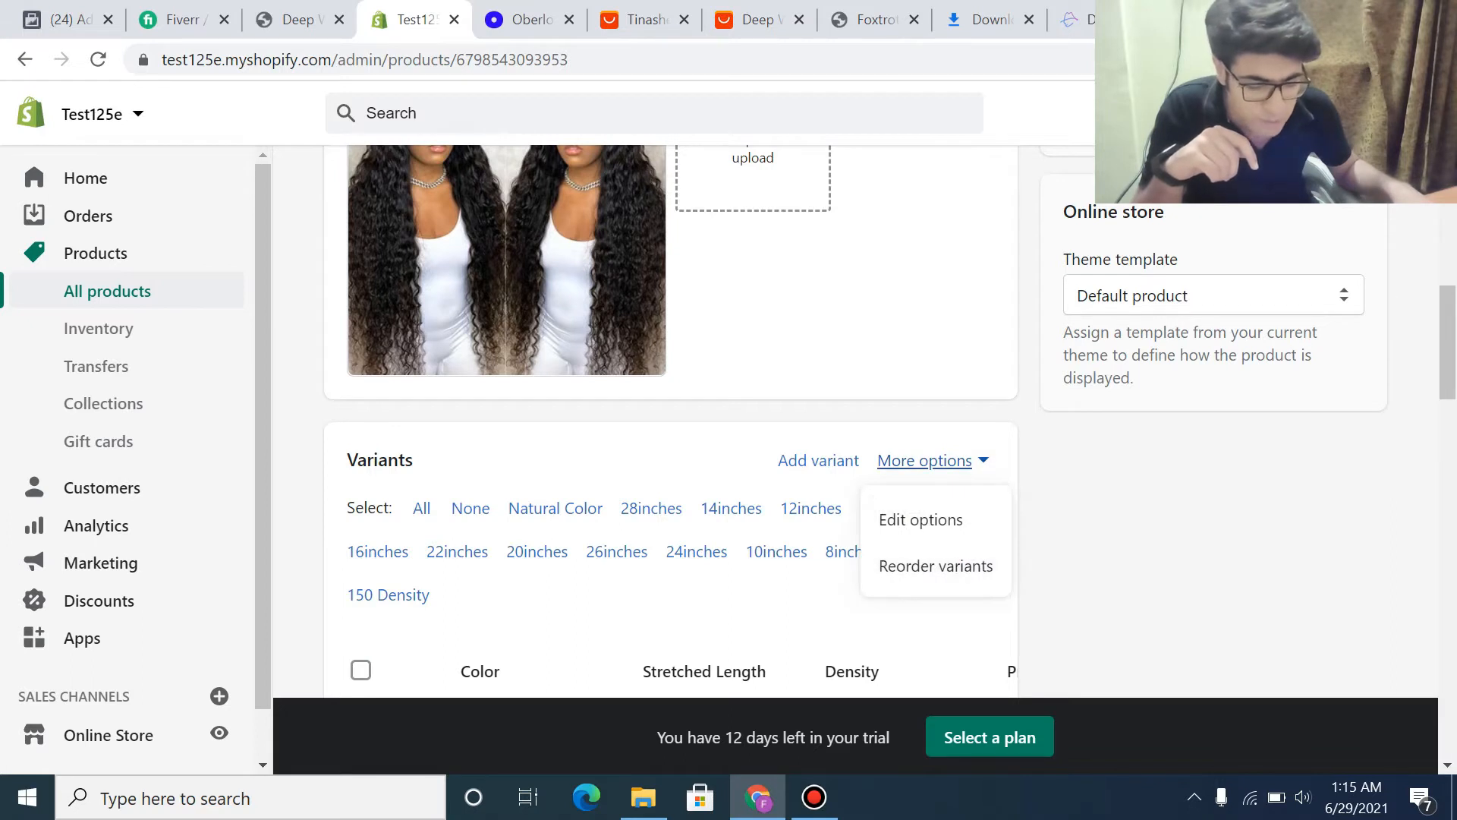
pyautogui.click(935, 567)
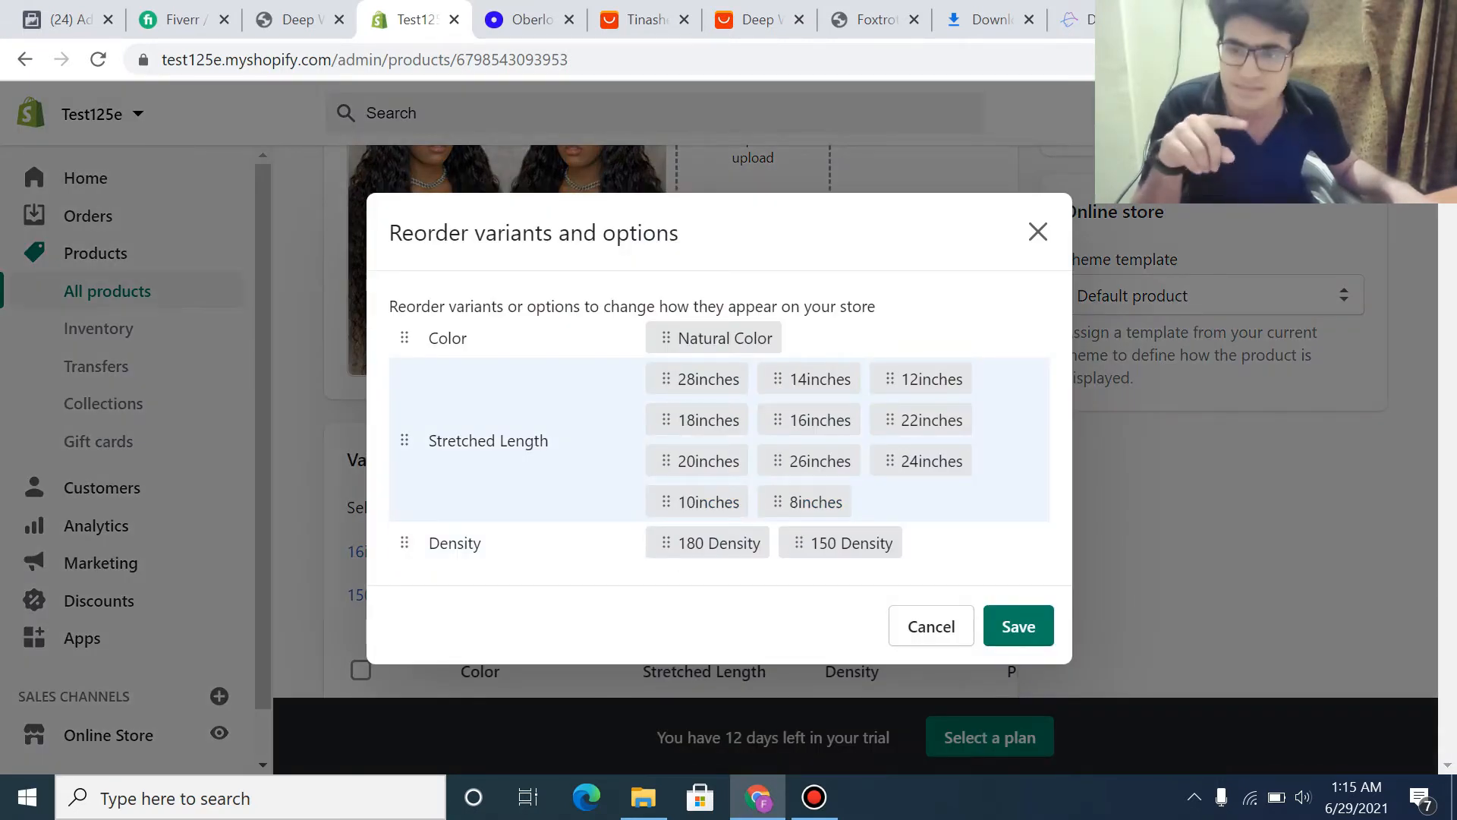
pyautogui.moveTo(807, 501); pyautogui.dragTo(691, 375)
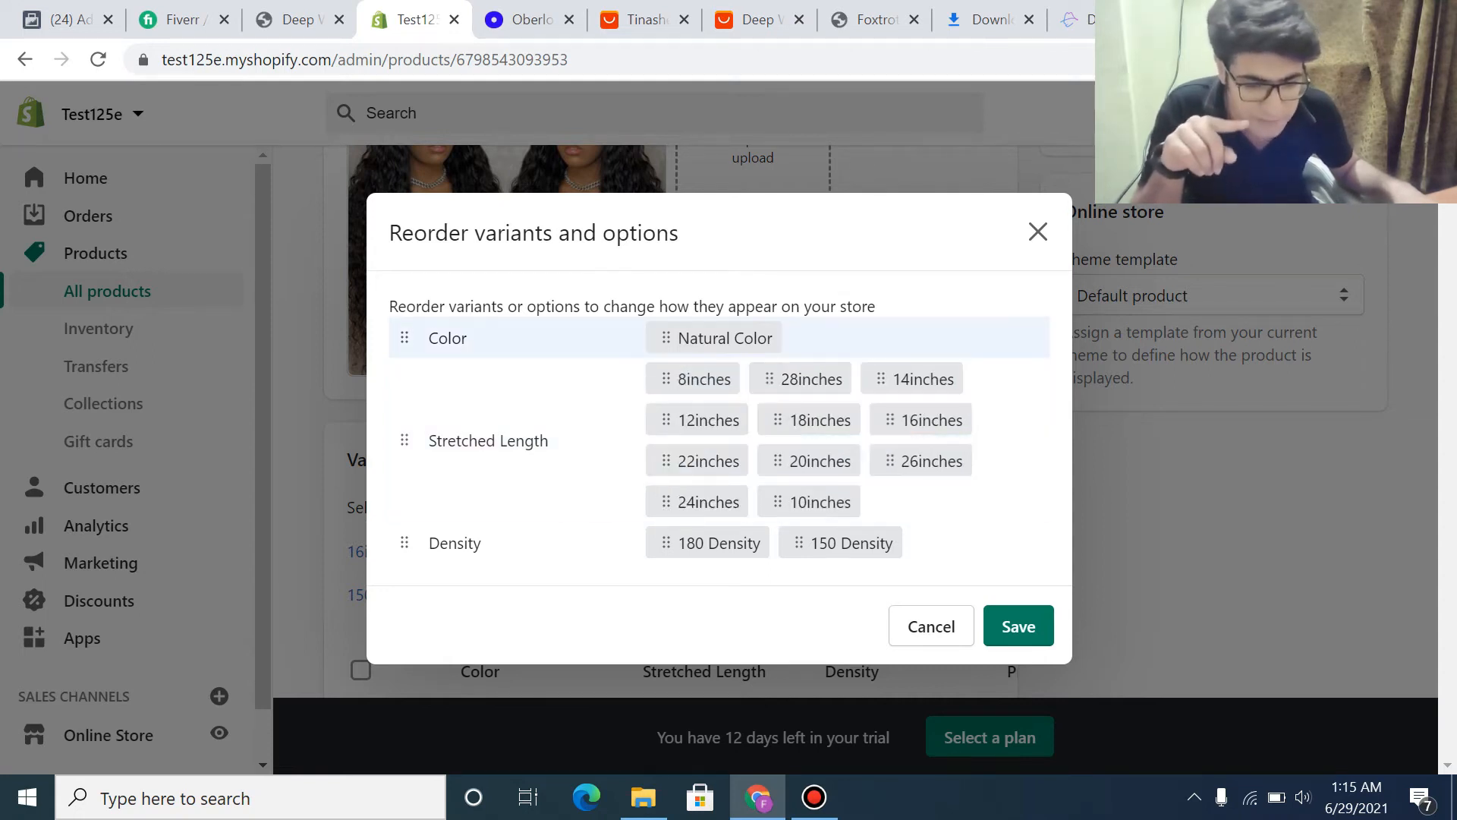
pyautogui.moveTo(844, 543); pyautogui.dragTo(706, 543)
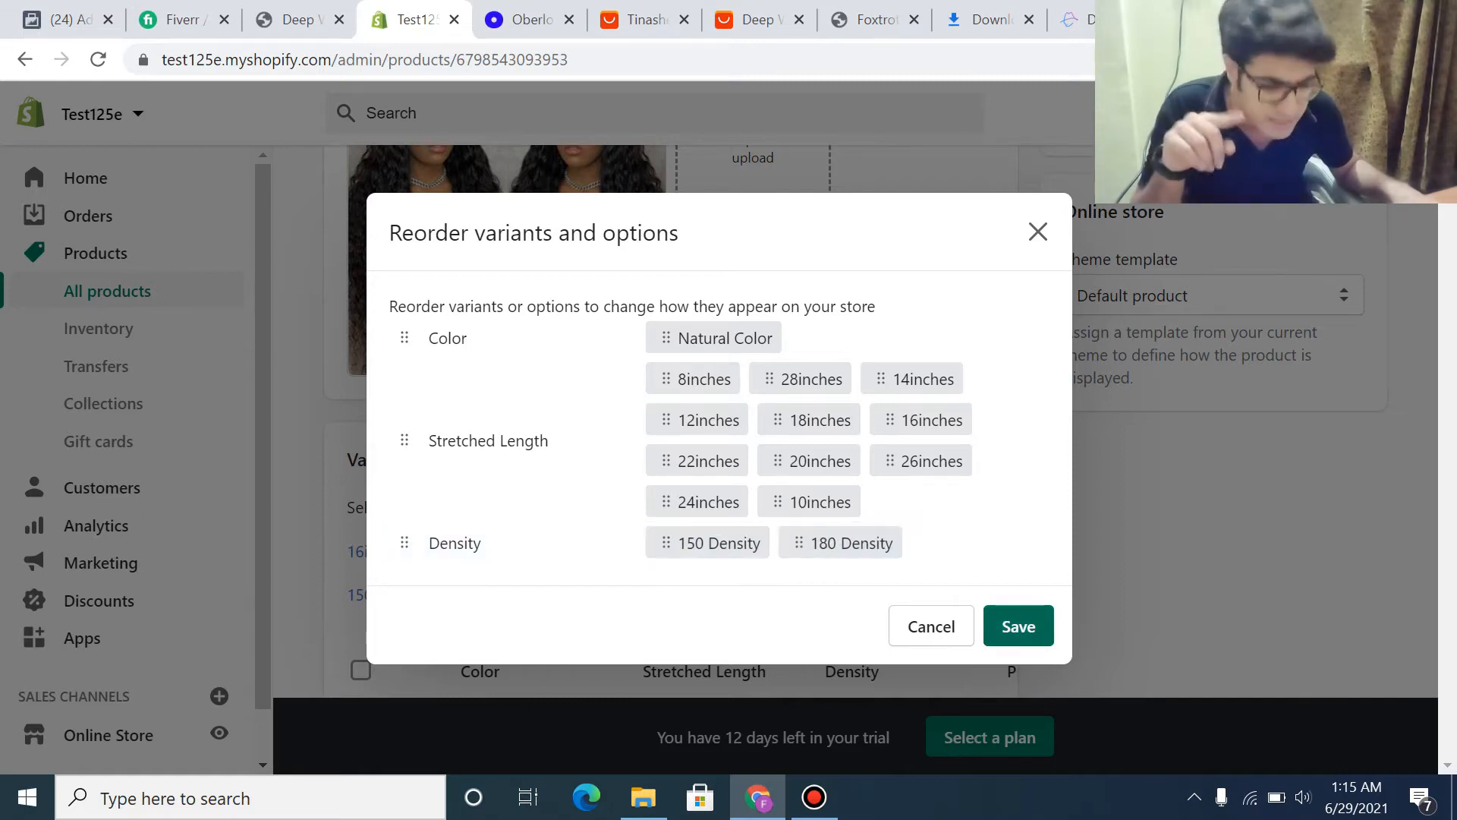
pyautogui.click(1018, 626)
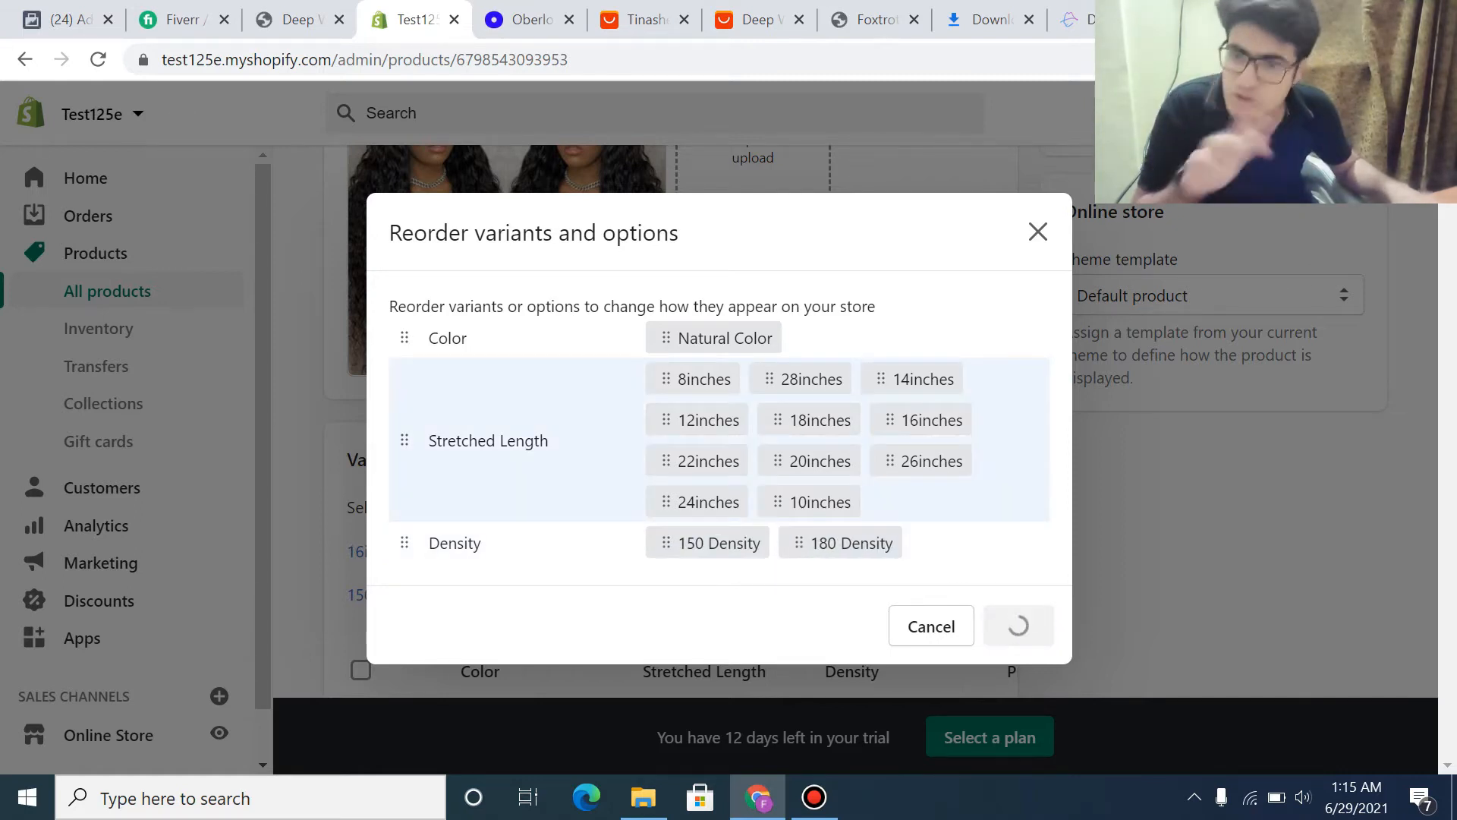
# - Return to the storefront's product catalog and check the wig's listing and price currency
pyautogui.click(296, 19)
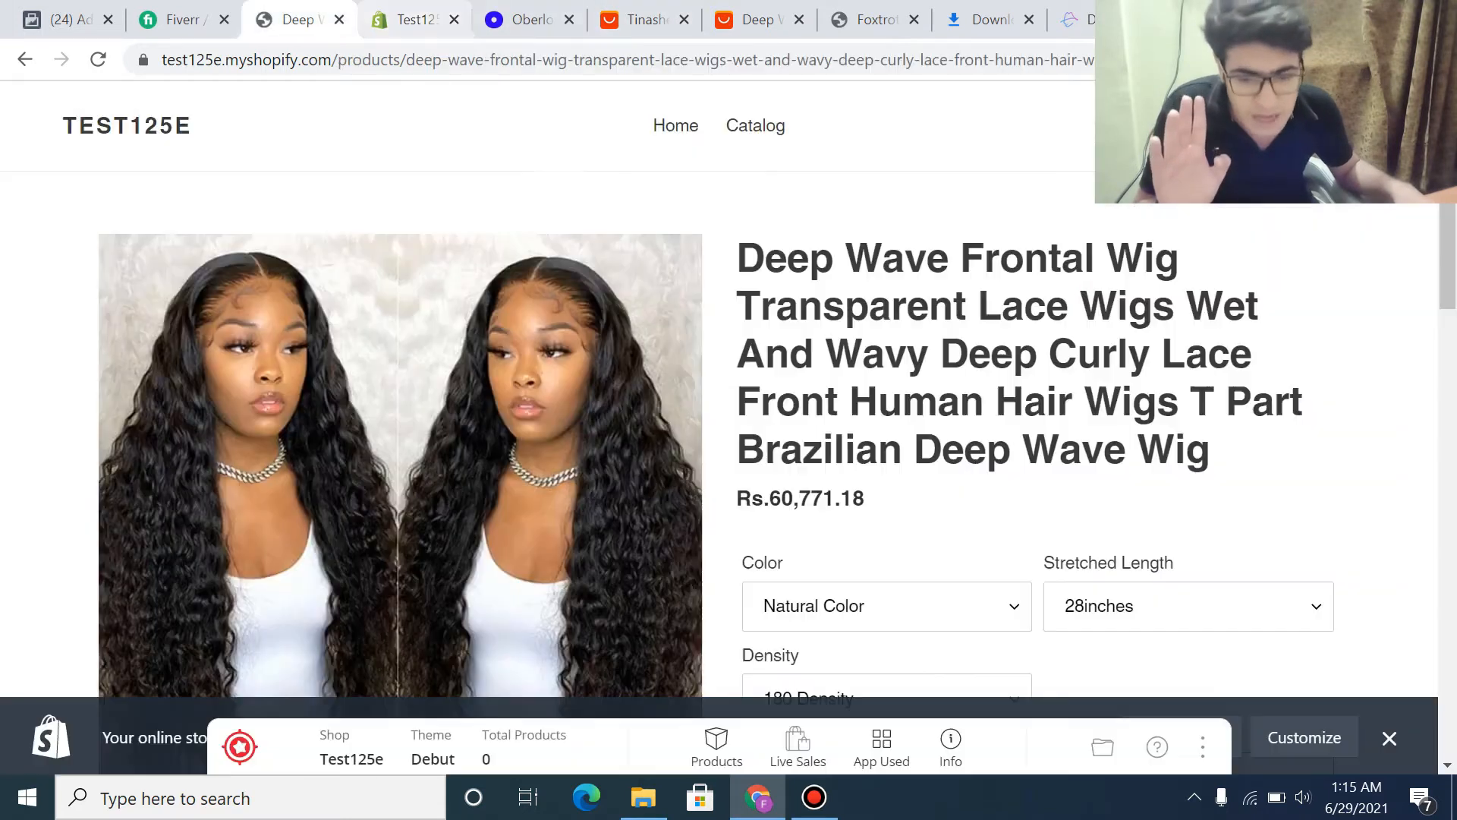
pyautogui.click(25, 59)
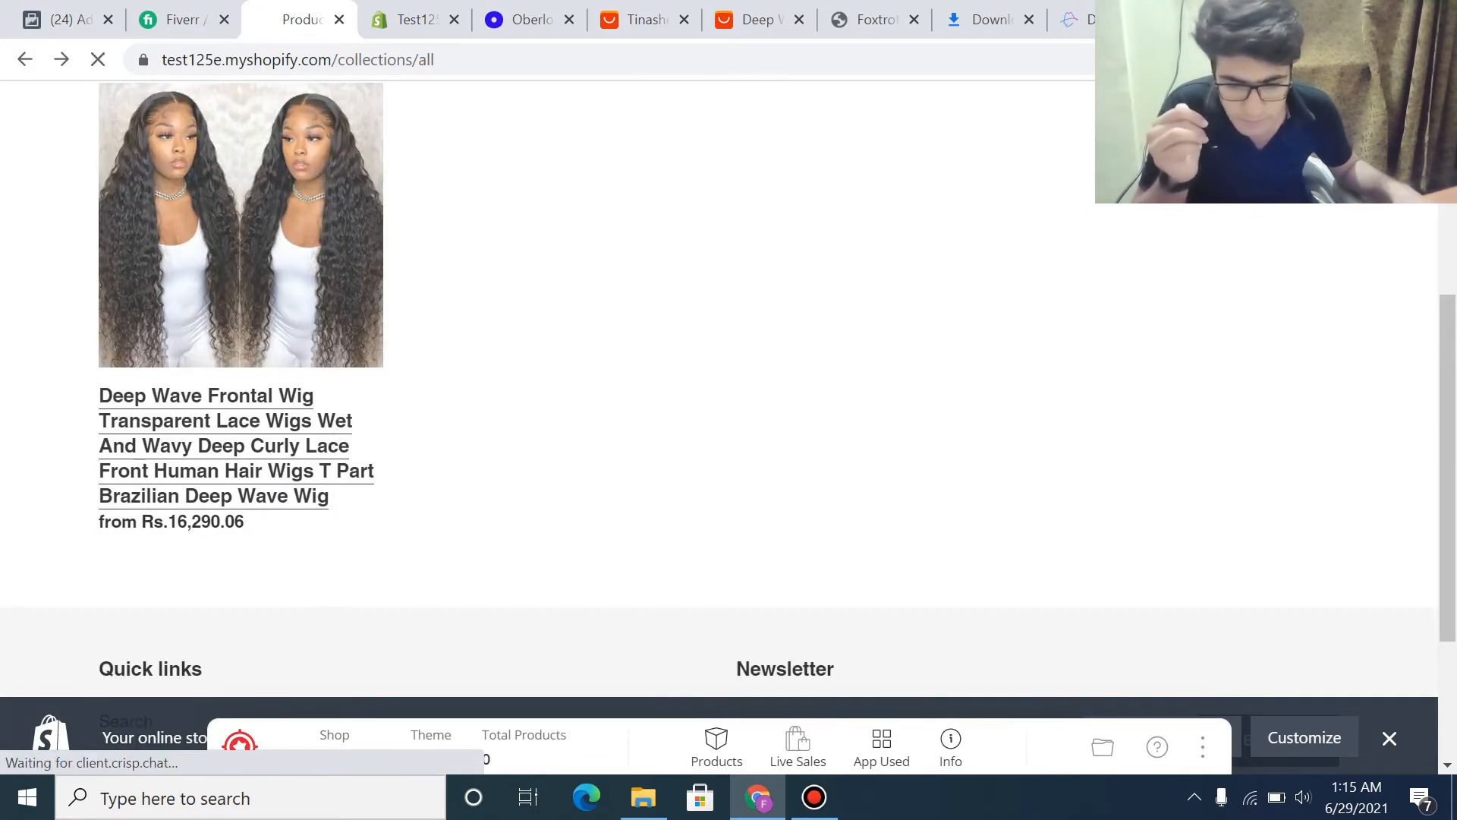
pyautogui.scroll(-3, 720, 428)
pyautogui.scroll(2, 720, 428)
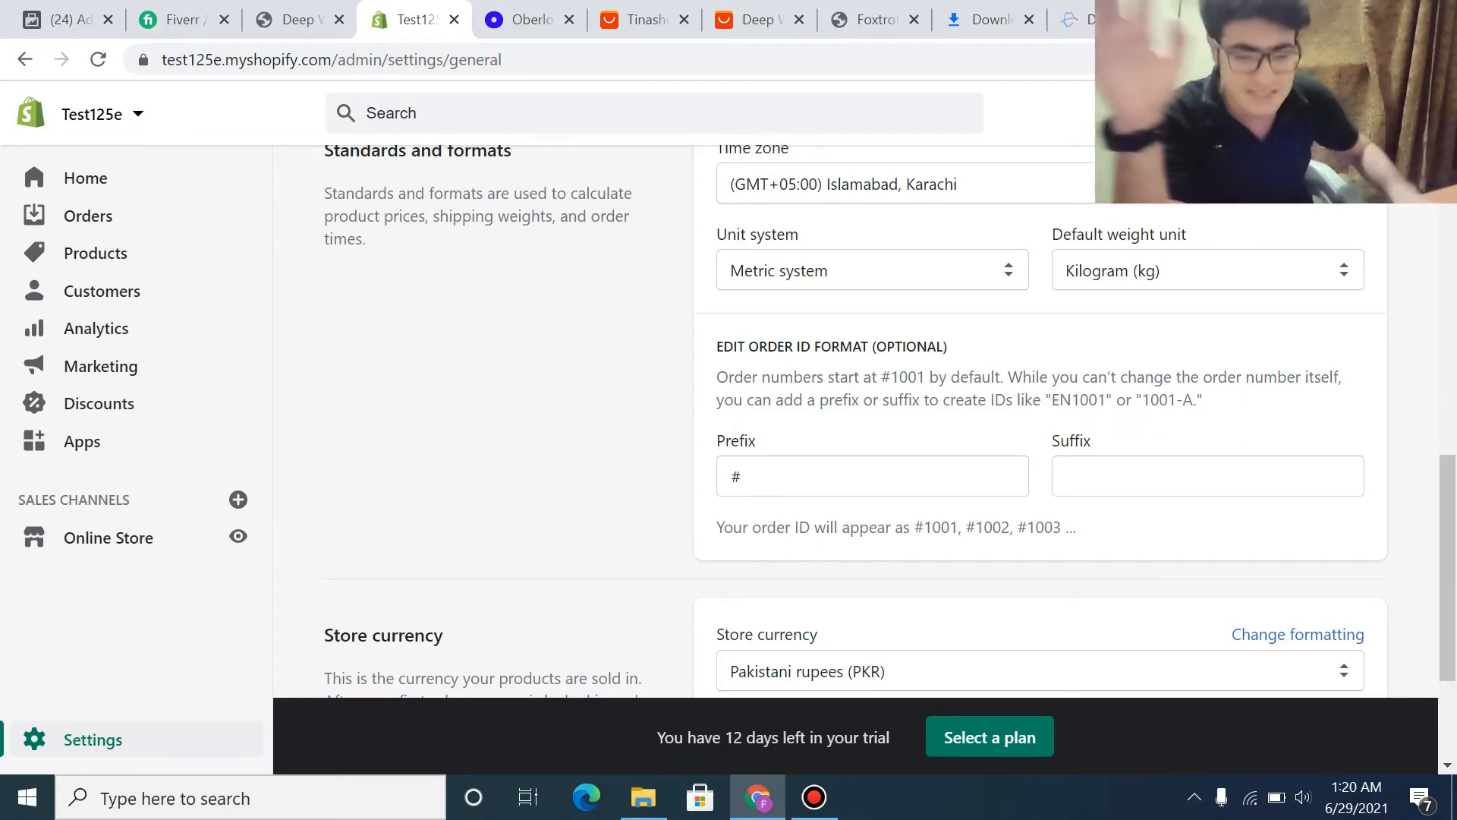
# - Set the store currency to US dollars (USD) in the Shopify general settings and save
pyautogui.scroll(15, 856, 418)
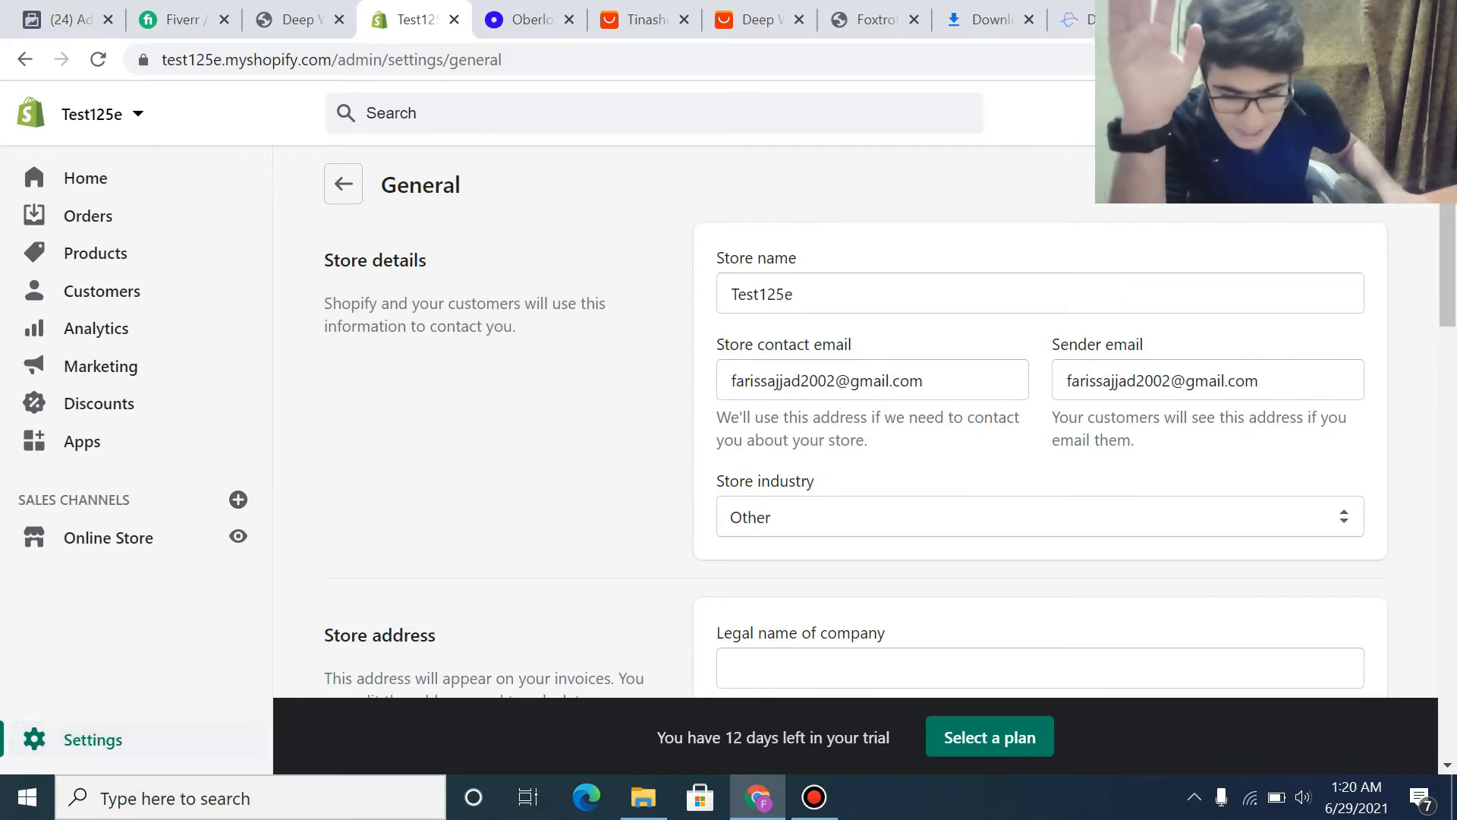
pyautogui.click(92, 740)
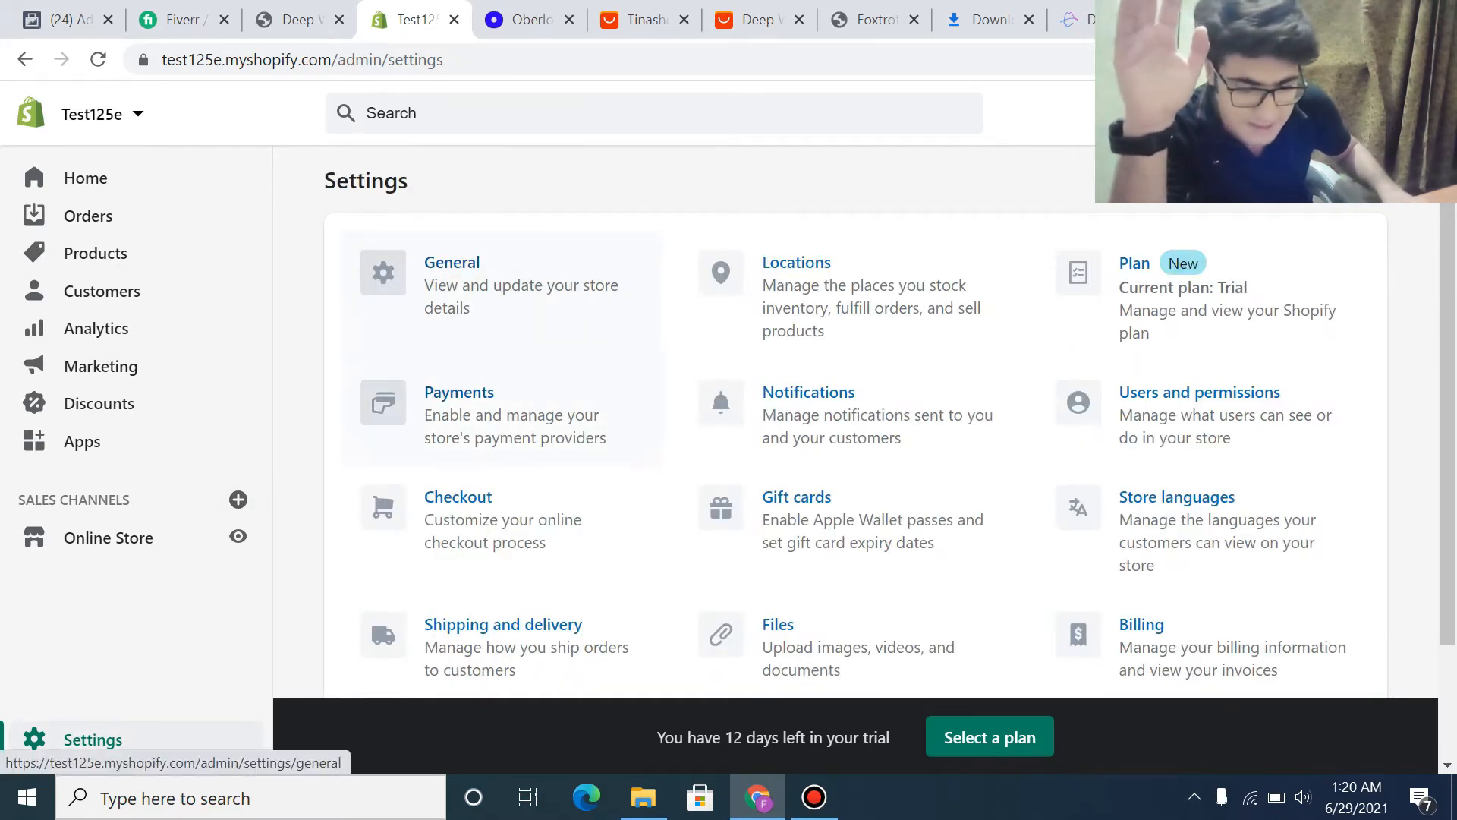
pyautogui.click(486, 285)
pyautogui.scroll(-7, 486, 341)
pyautogui.scroll(-7, 857, 417)
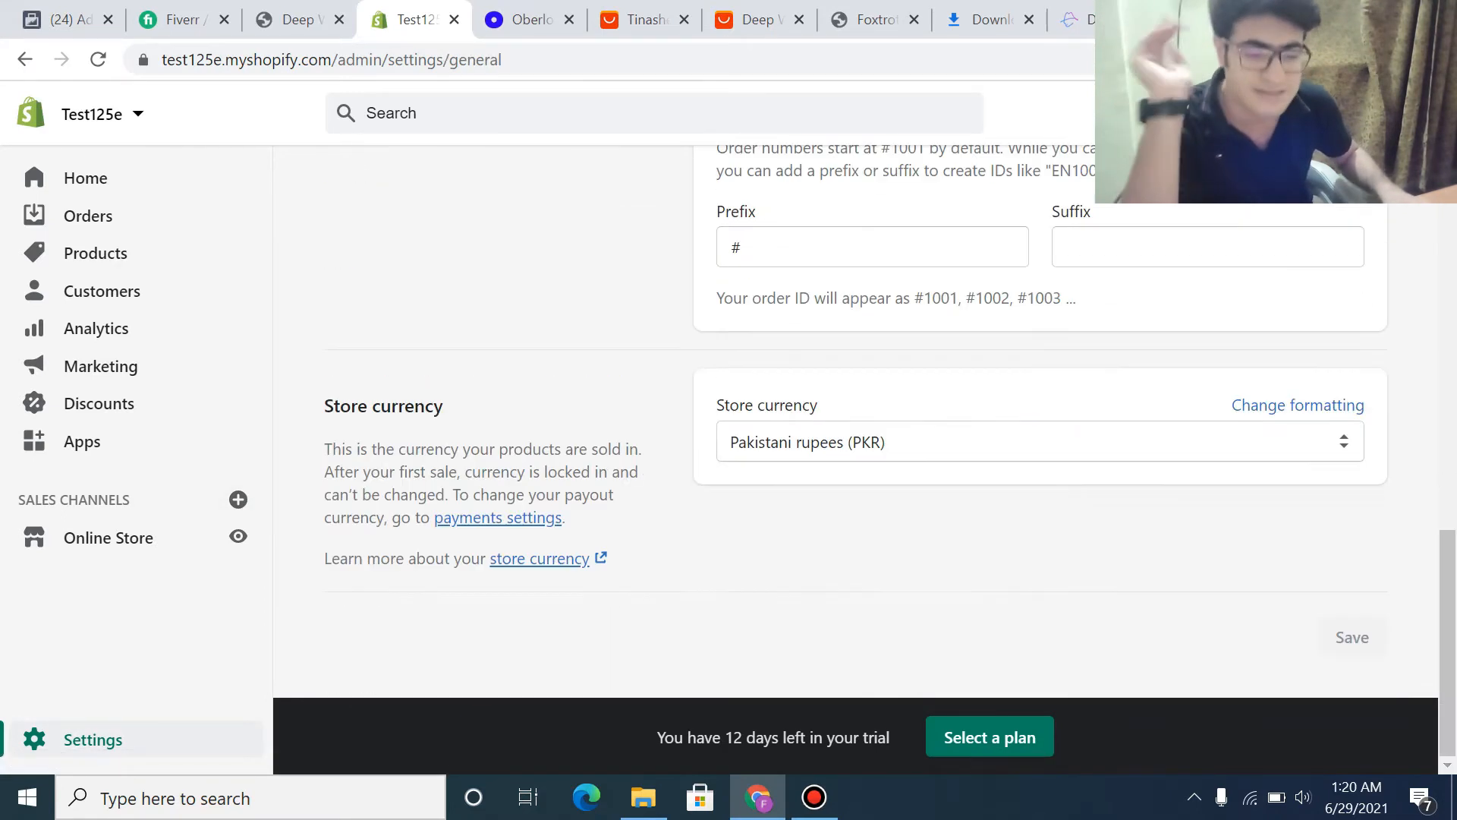
pyautogui.click(1040, 441)
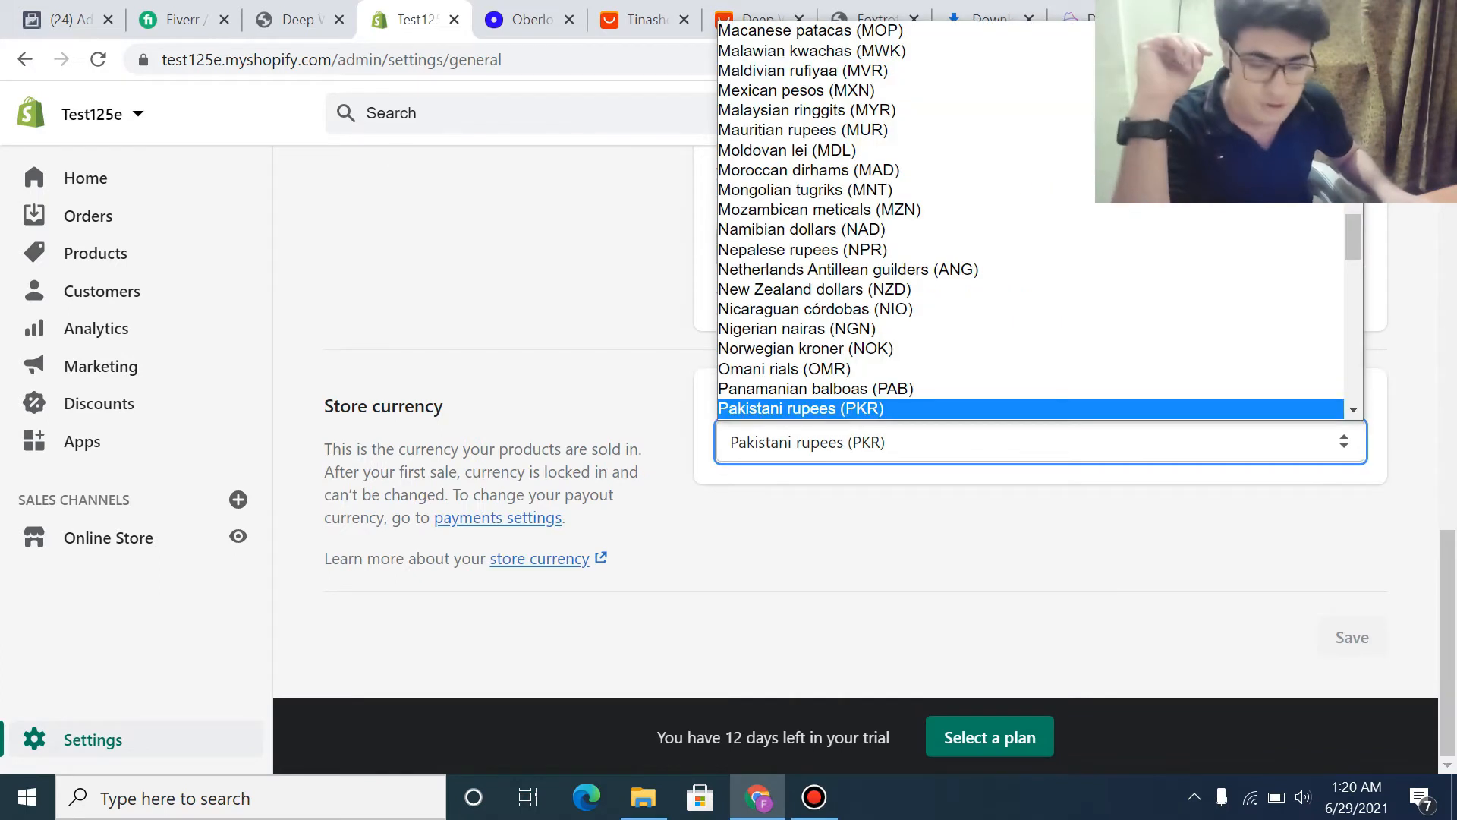
pyautogui.press('u')
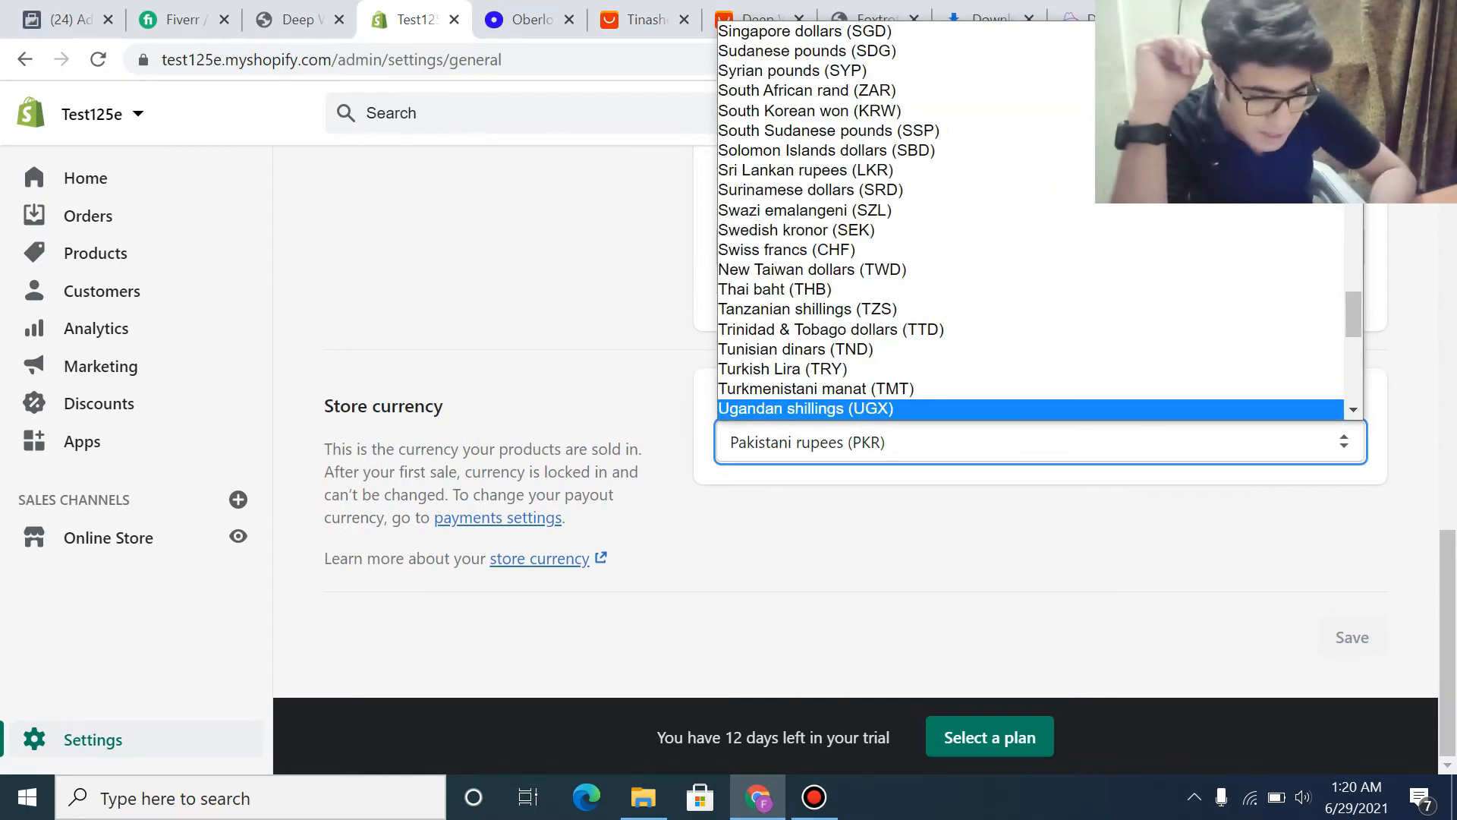
pyautogui.press('u')
pyautogui.press('u')
pyautogui.press('u')
pyautogui.press('u')
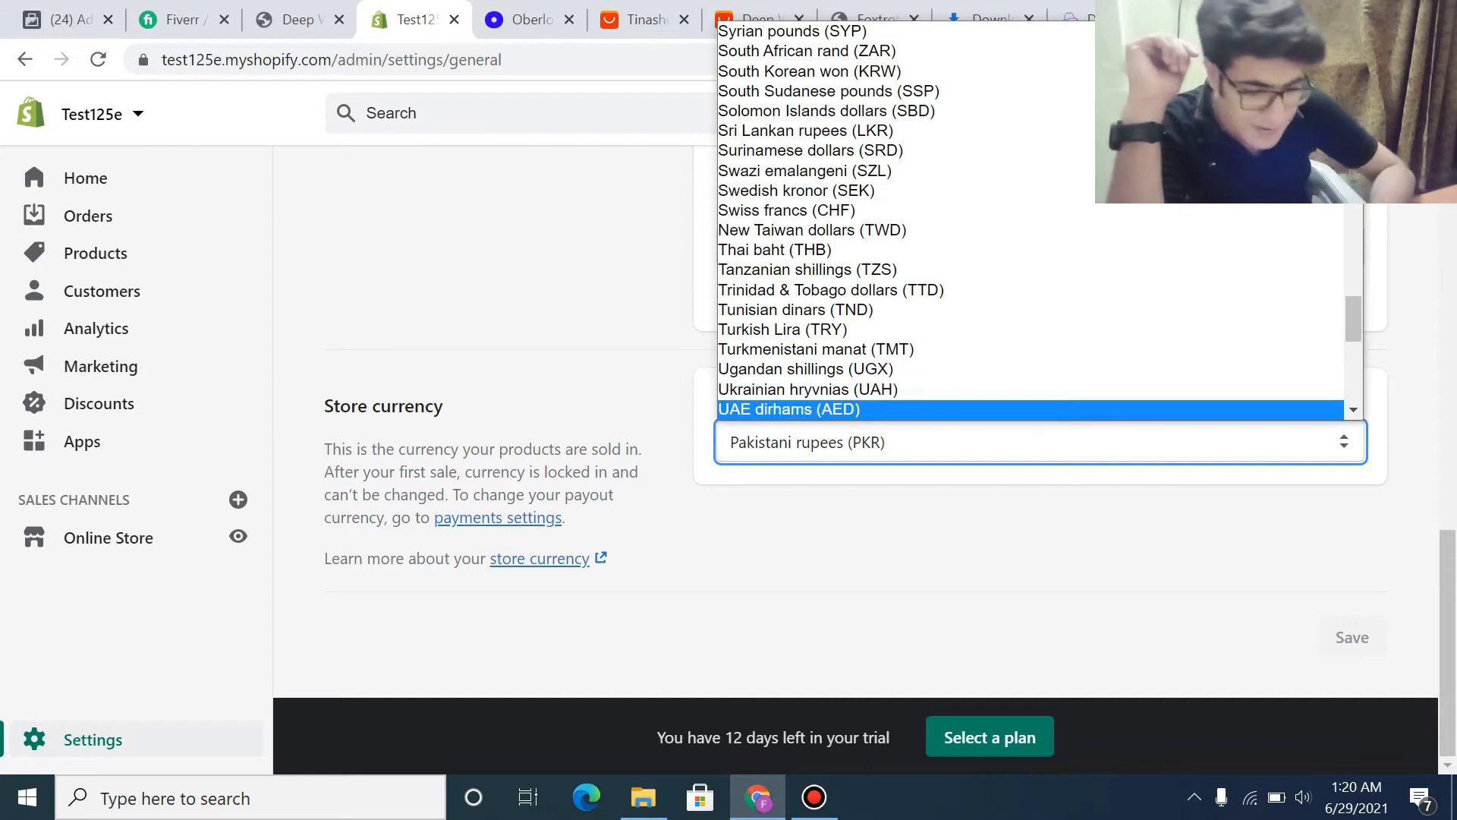
pyautogui.press('u')
pyautogui.press('u')
pyautogui.press('Return')
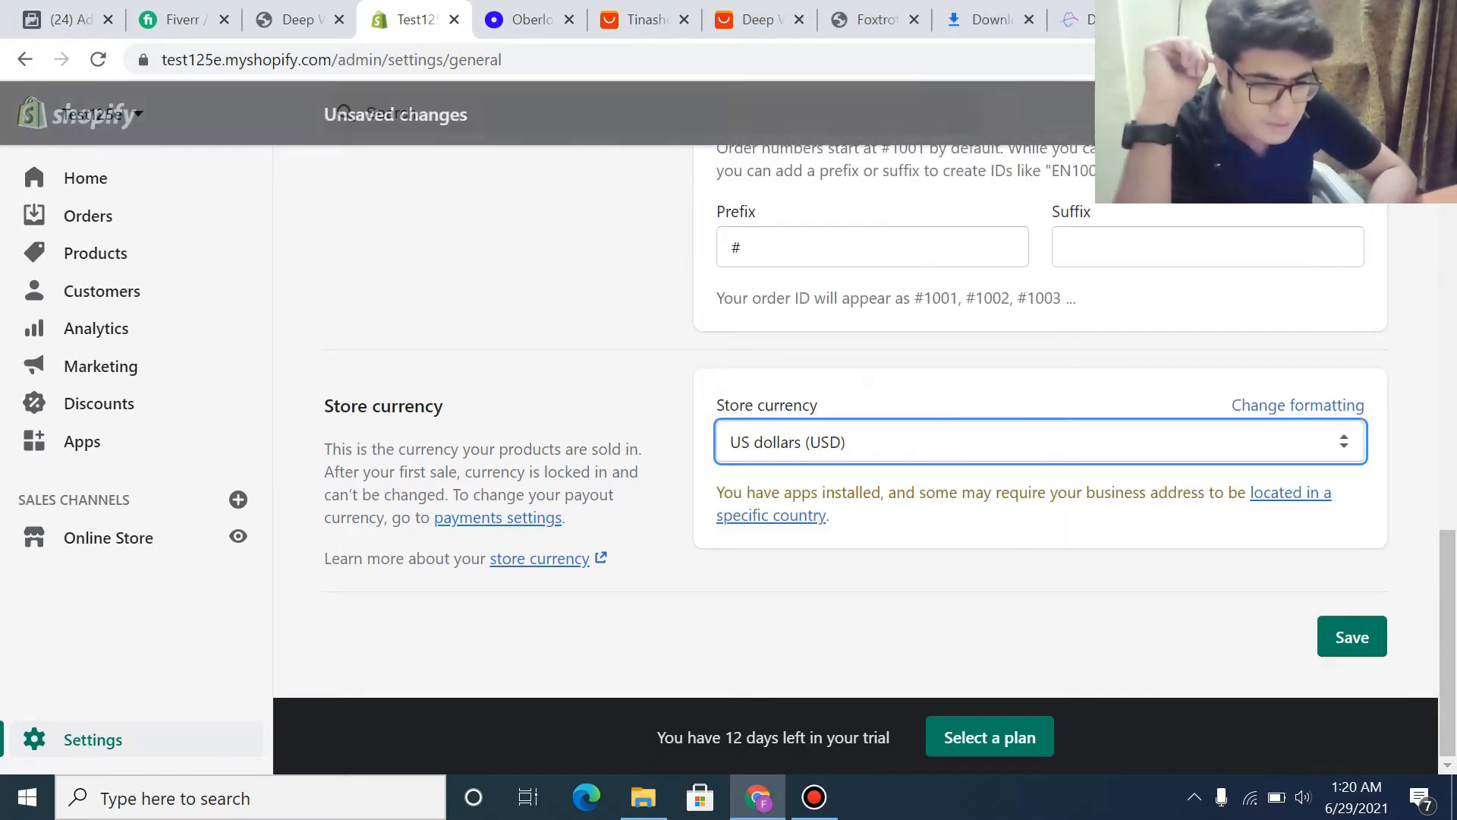
pyautogui.click(1353, 637)
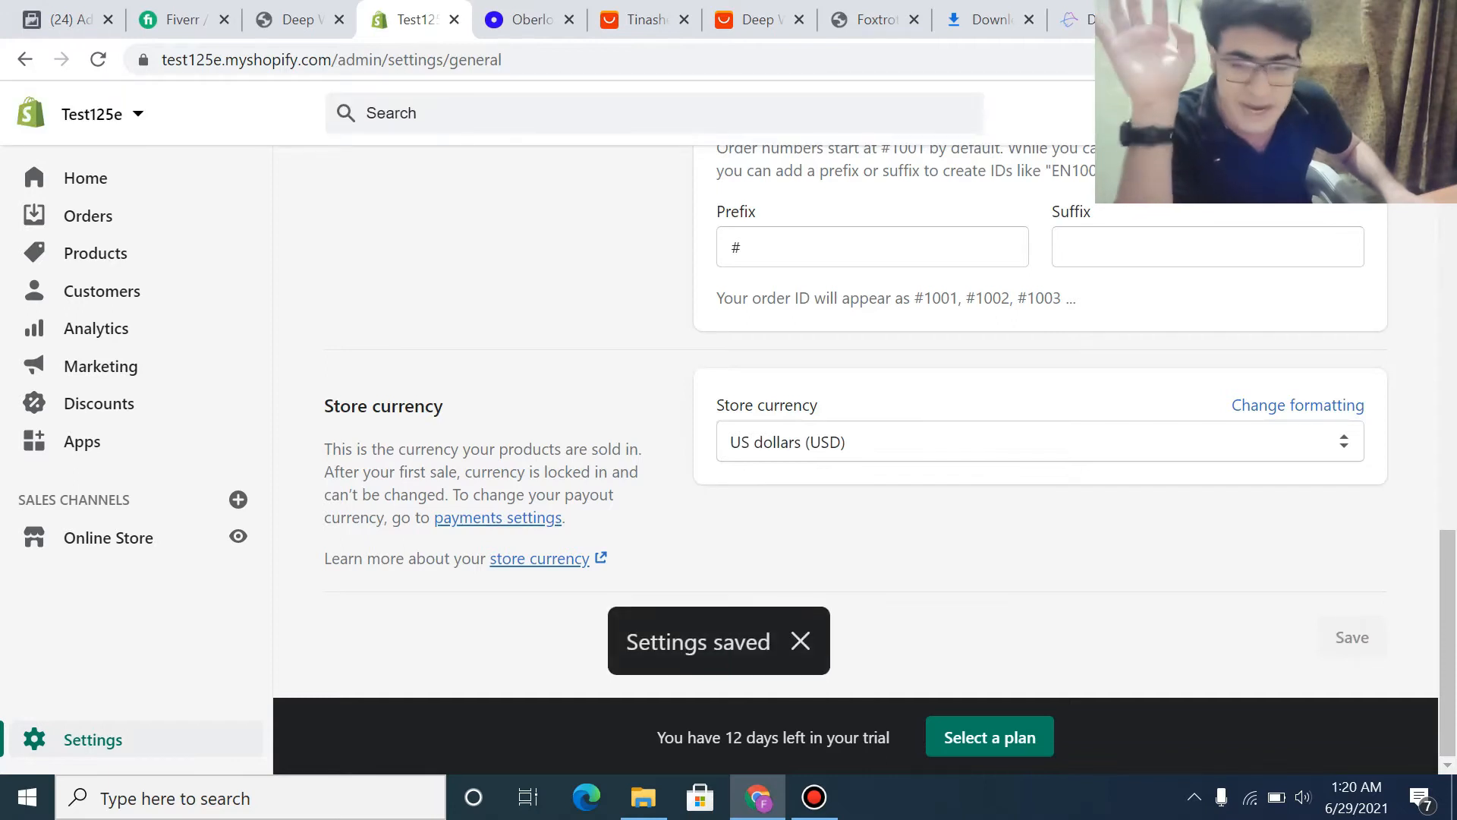
# - Check the wig's price in the Test125e storefront catalog and switch to the Foxtrot Beauty Essentials store
pyautogui.click(298, 20)
pyautogui.click(25, 59)
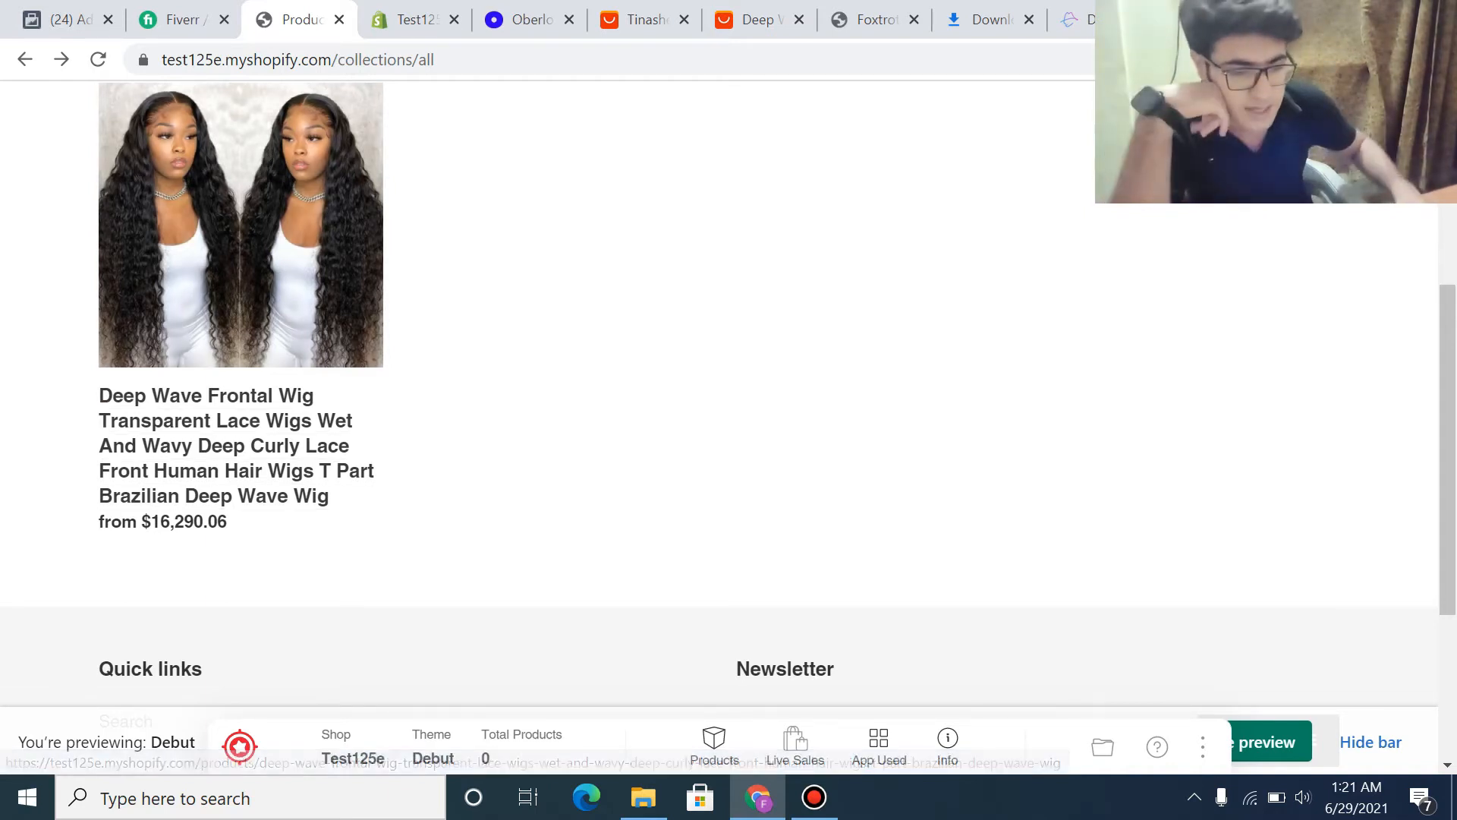
pyautogui.click(873, 19)
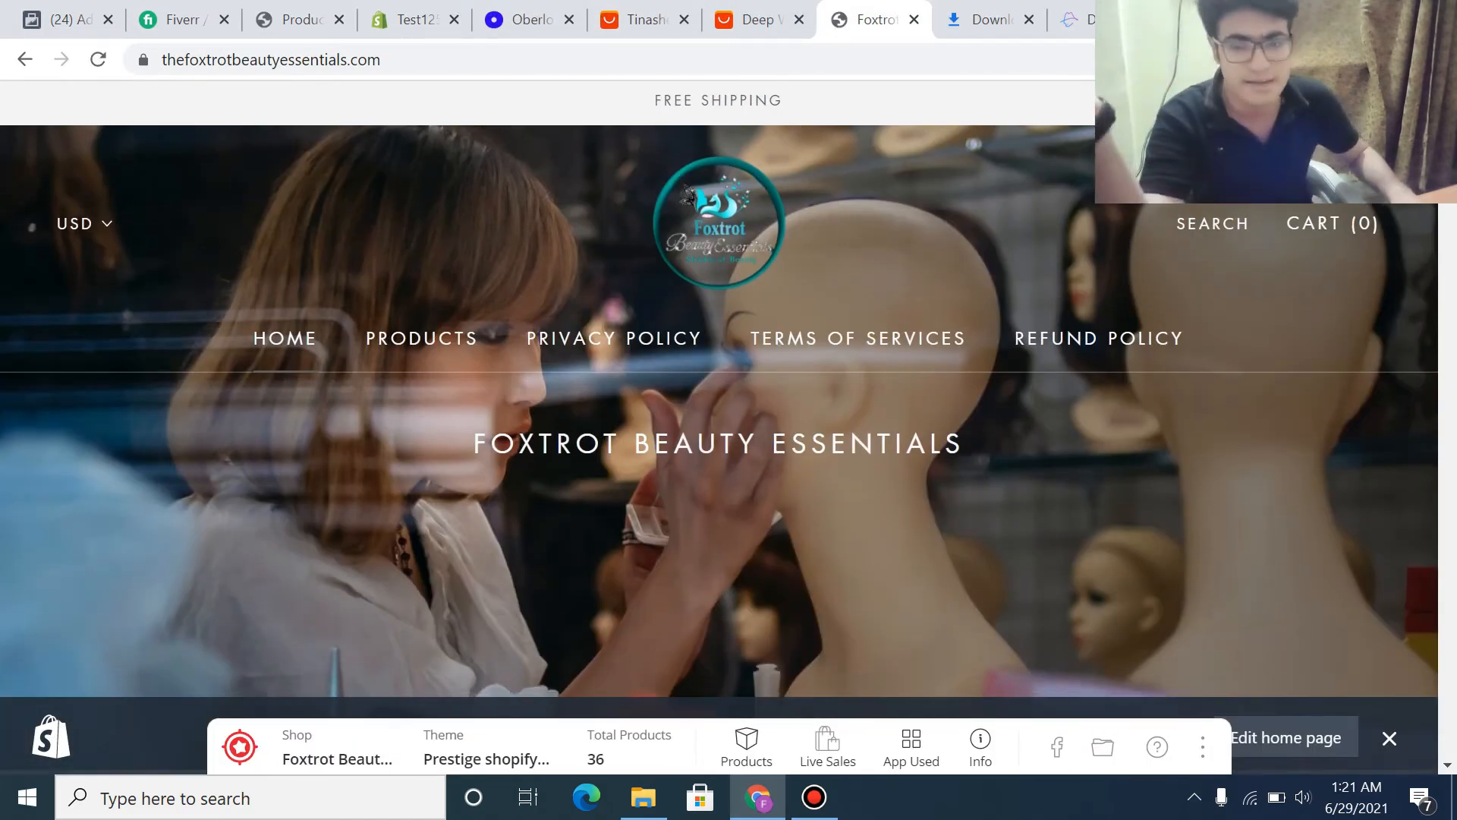
# - Examine the Foxtrot Beauty Essentials home page, including its featured wig collections and Trending Wigs section
pyautogui.scroll(-15, 719, 425)
pyautogui.scroll(8, 719, 425)
pyautogui.scroll(-20, 720, 425)
pyautogui.scroll(1, 719, 425)
pyautogui.scroll(9, 719, 425)
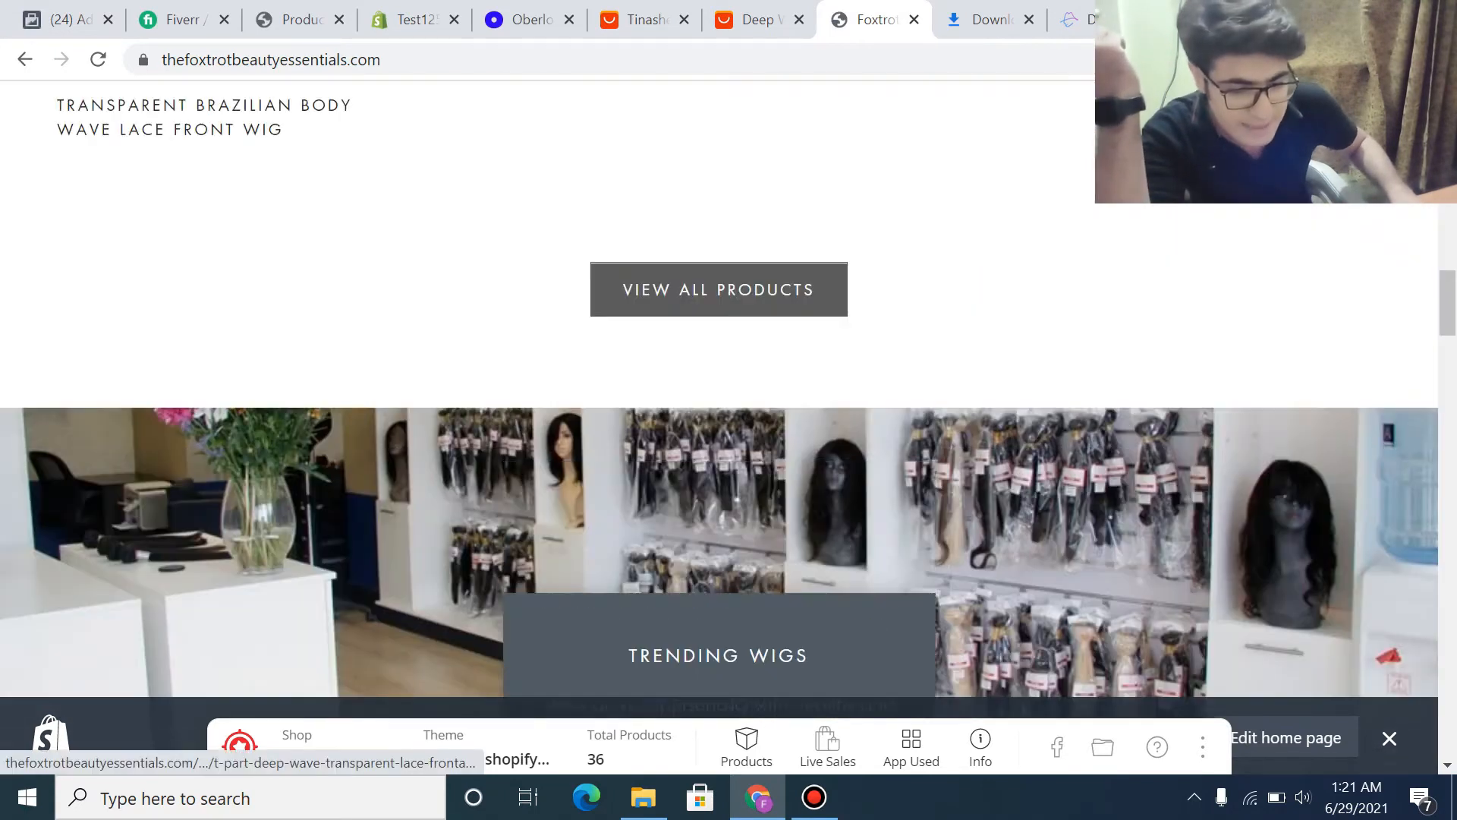
pyautogui.scroll(-18, 720, 425)
pyautogui.scroll(18, 720, 425)
pyautogui.scroll(10, 720, 425)
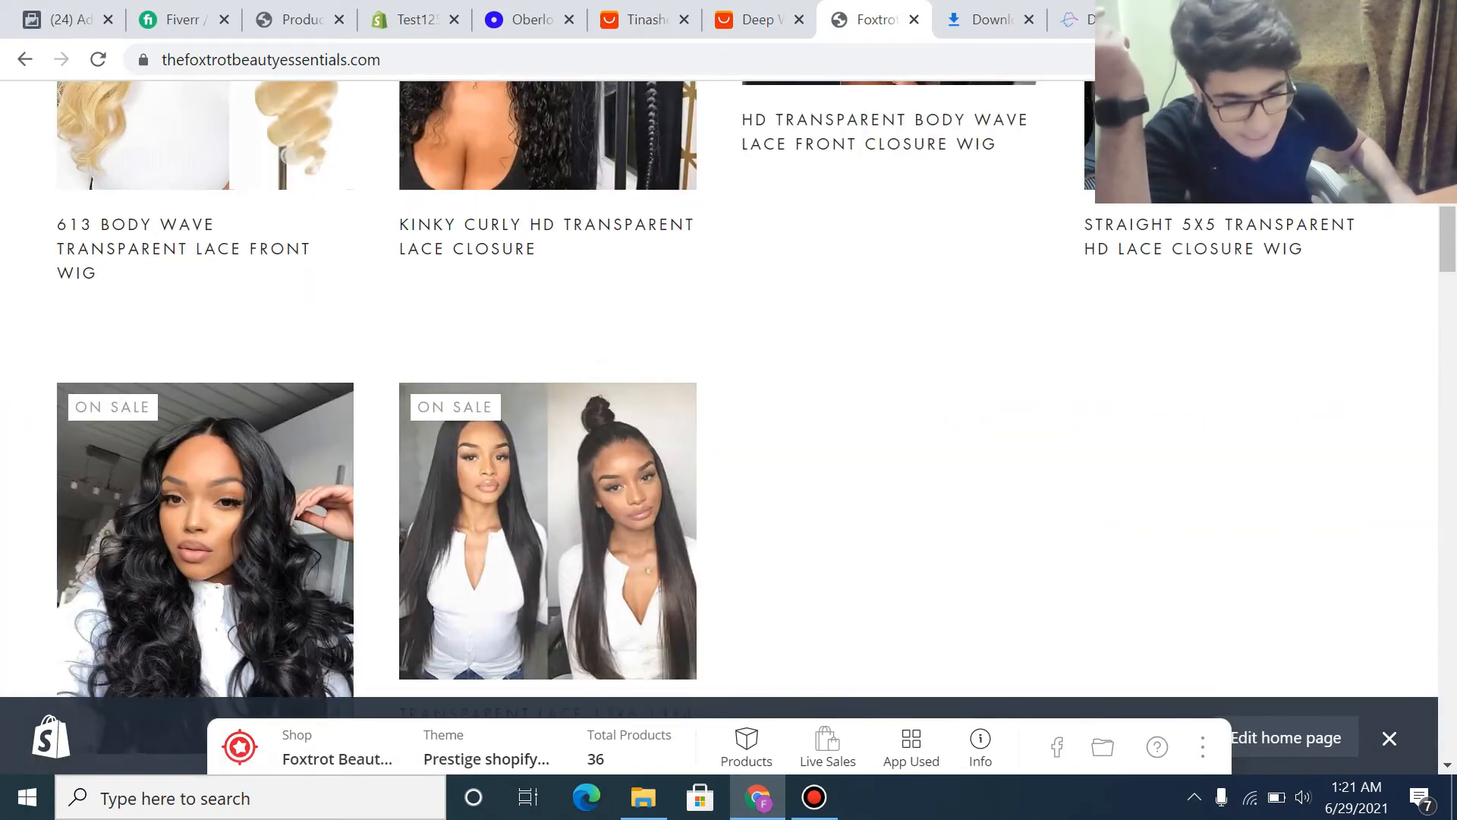
# - Open the HD Transparent Body Wave Lace Front Closure Wig page and examine its images, pricing, variant options and description
pyautogui.click(891, 342)
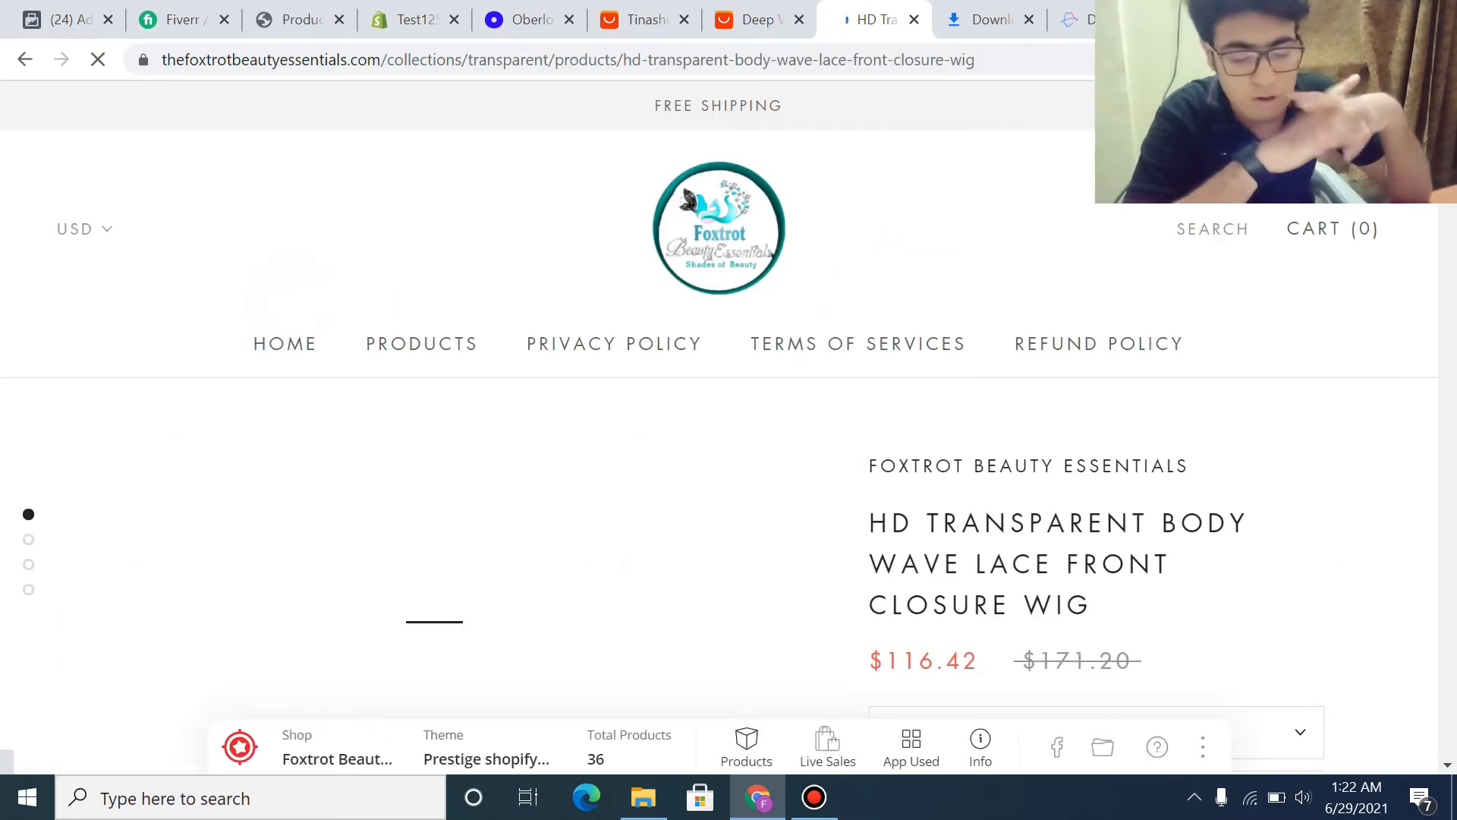
pyautogui.scroll(-15, 720, 425)
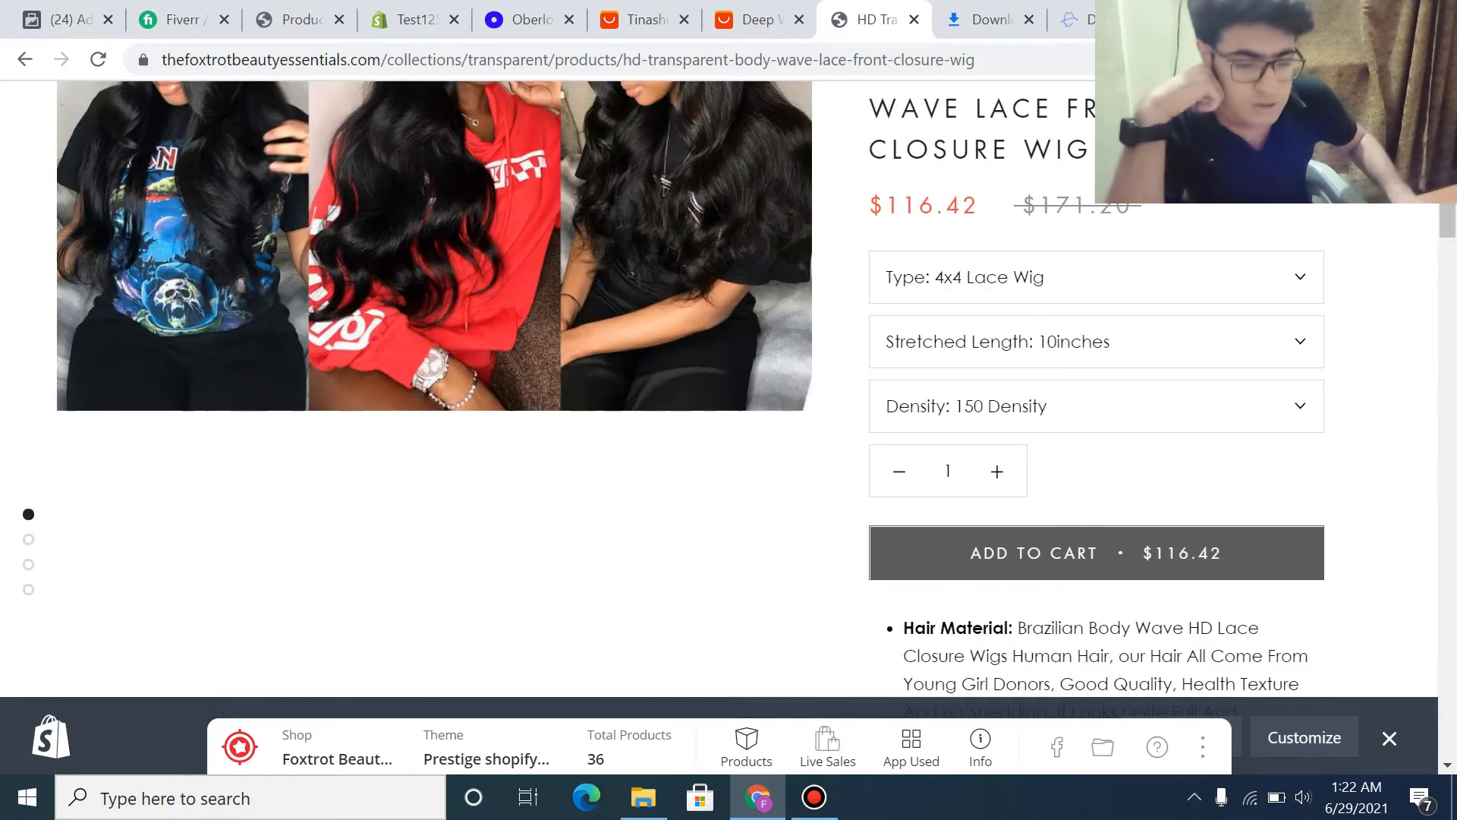
pyautogui.scroll(-3, 720, 395)
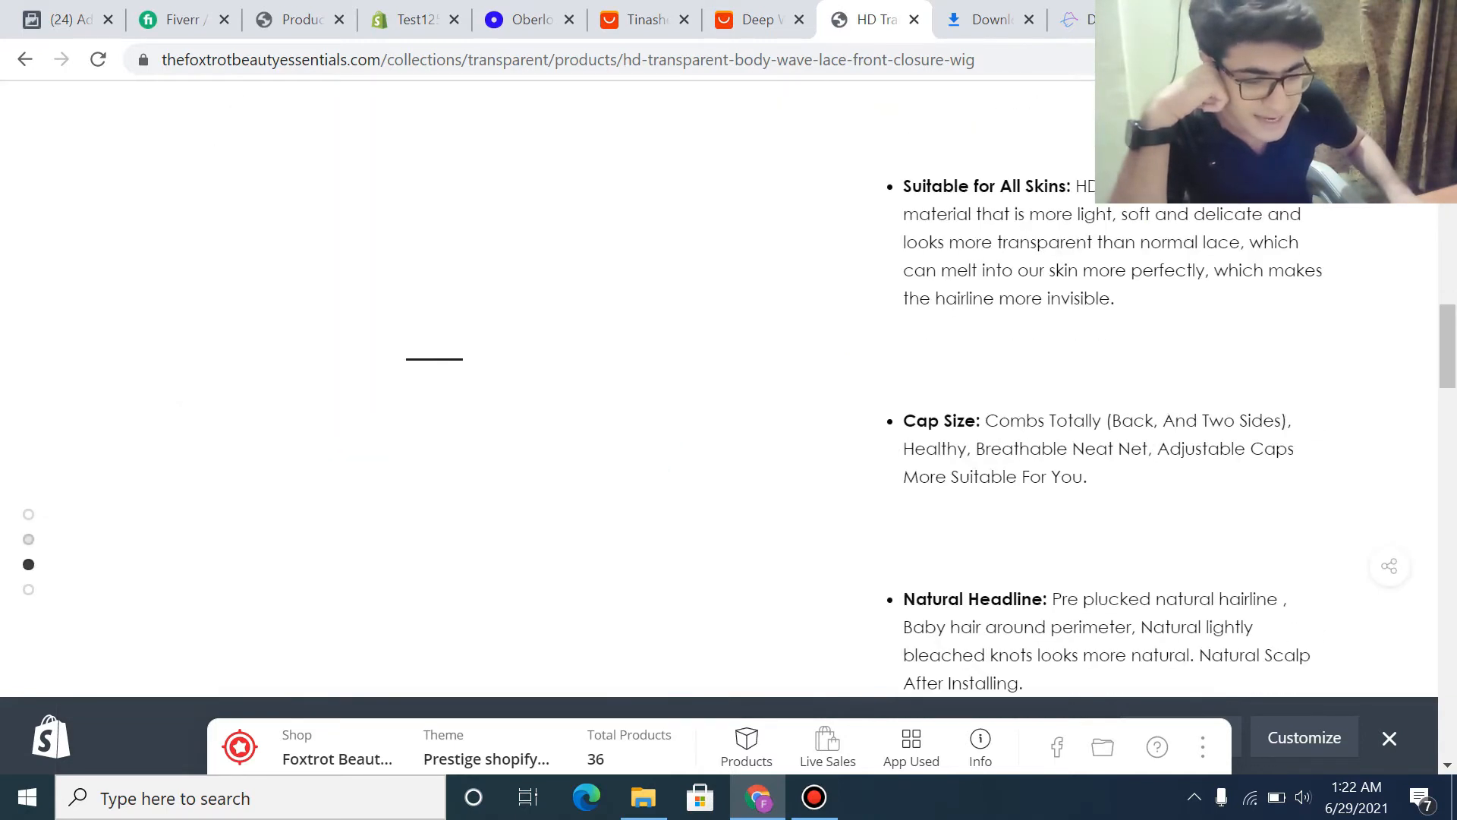
pyautogui.scroll(9, 720, 395)
pyautogui.scroll(7, 719, 395)
pyautogui.scroll(-12, 720, 395)
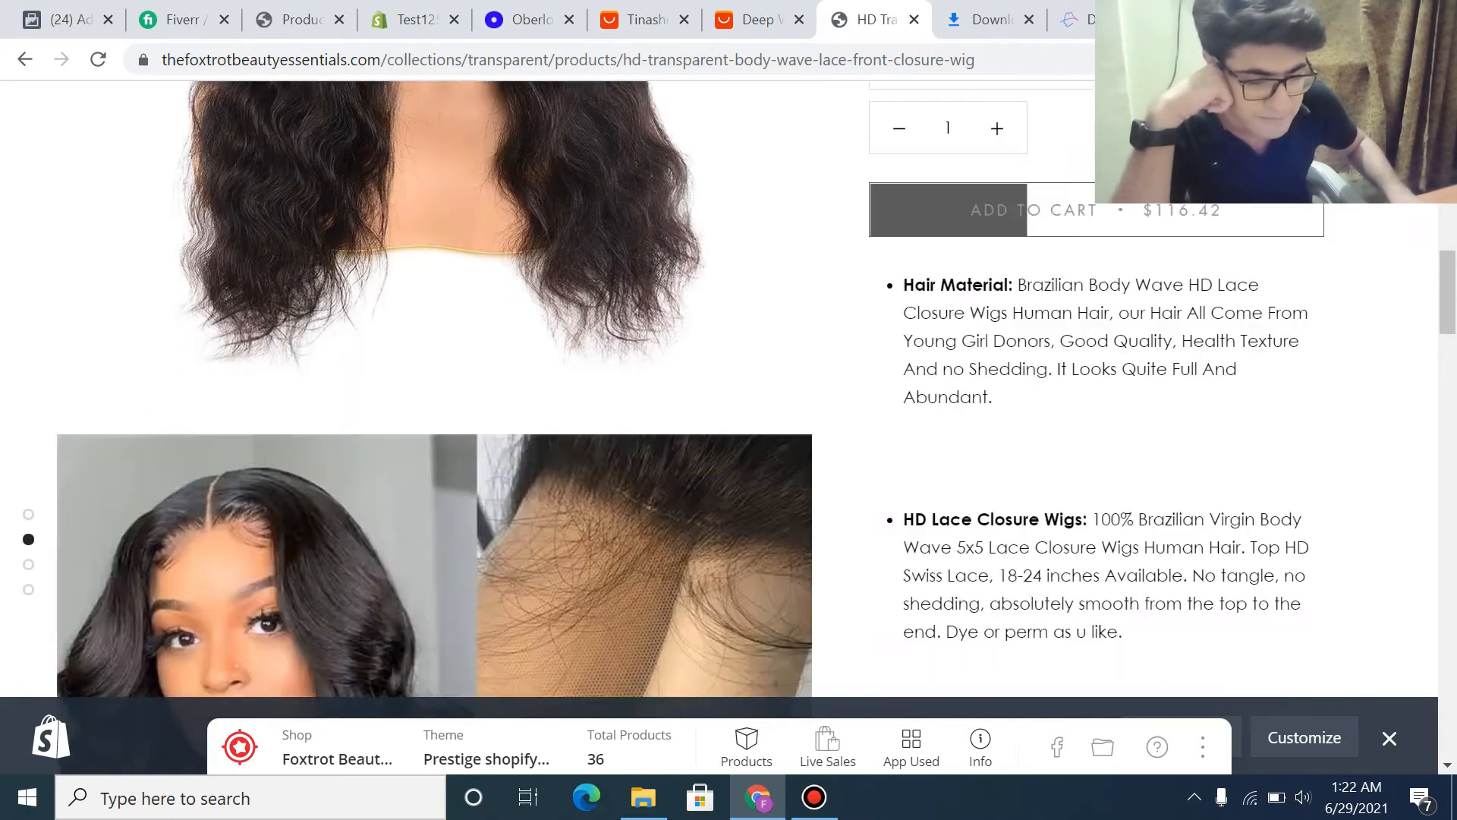
pyautogui.scroll(13, 719, 395)
pyautogui.scroll(5, 719, 395)
pyautogui.scroll(-18, 719, 395)
pyautogui.scroll(18, 720, 395)
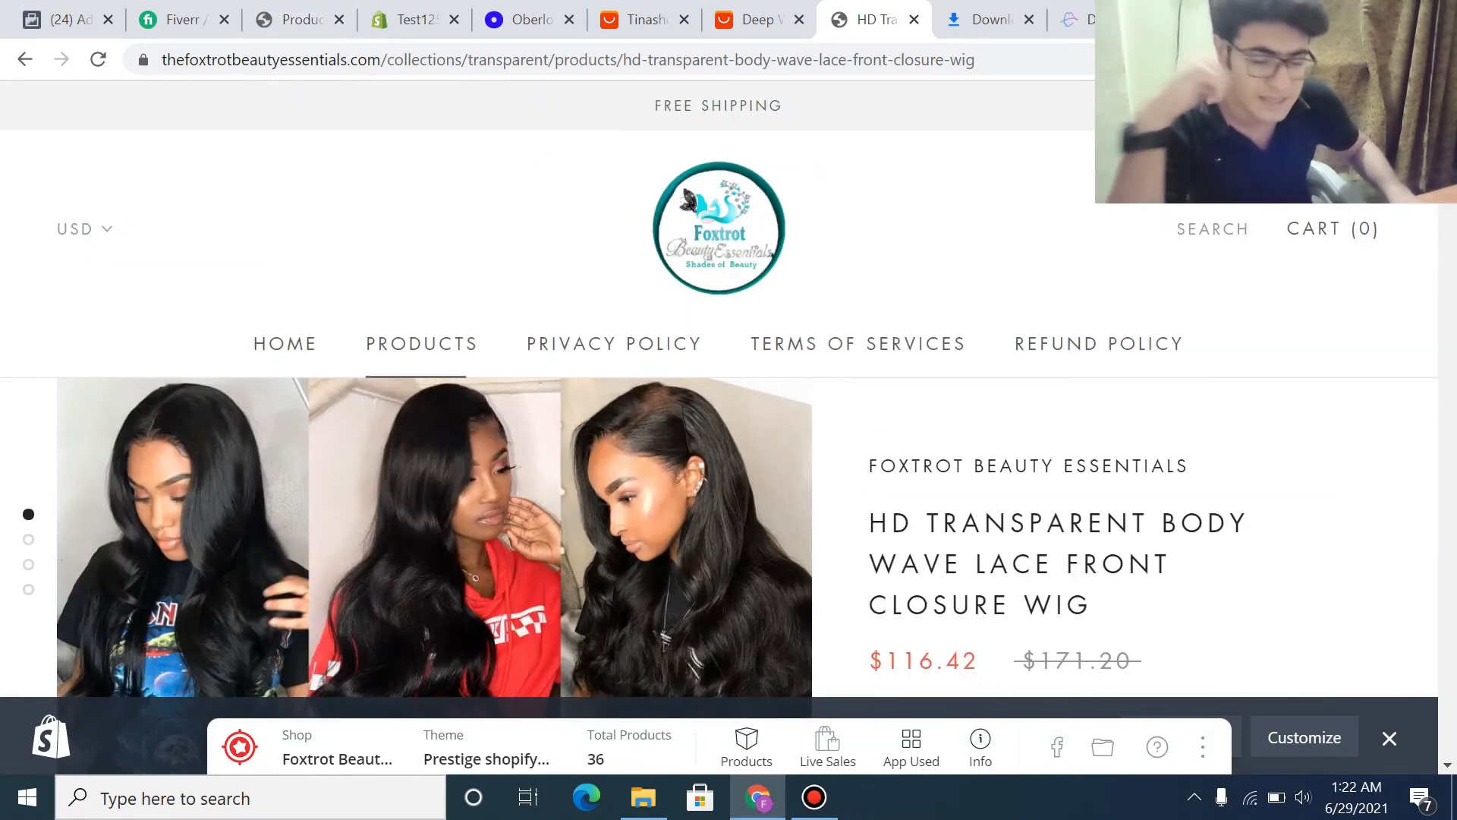
pyautogui.scroll(-6, 719, 394)
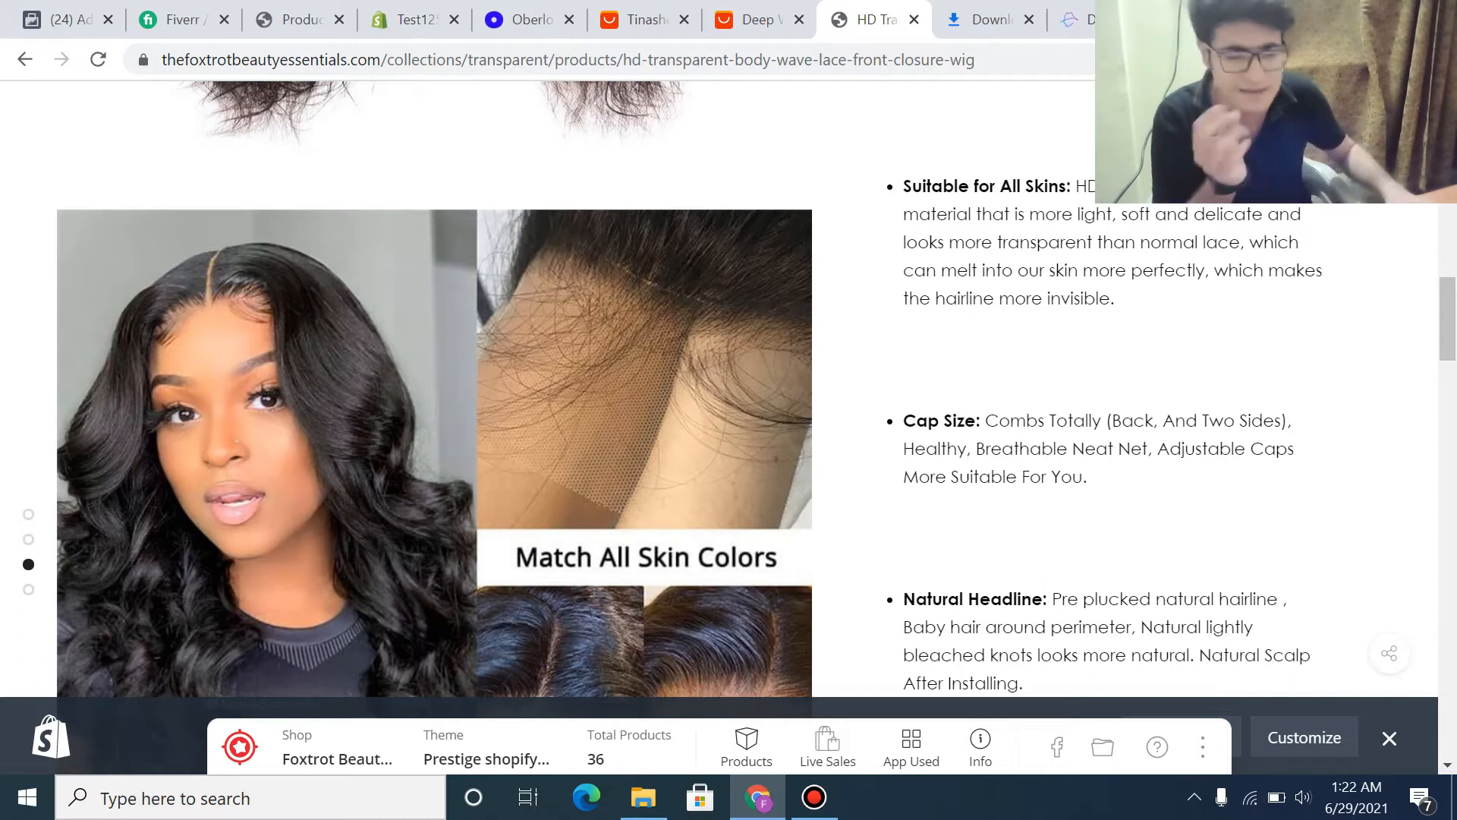
pyautogui.scroll(15, 729, 418)
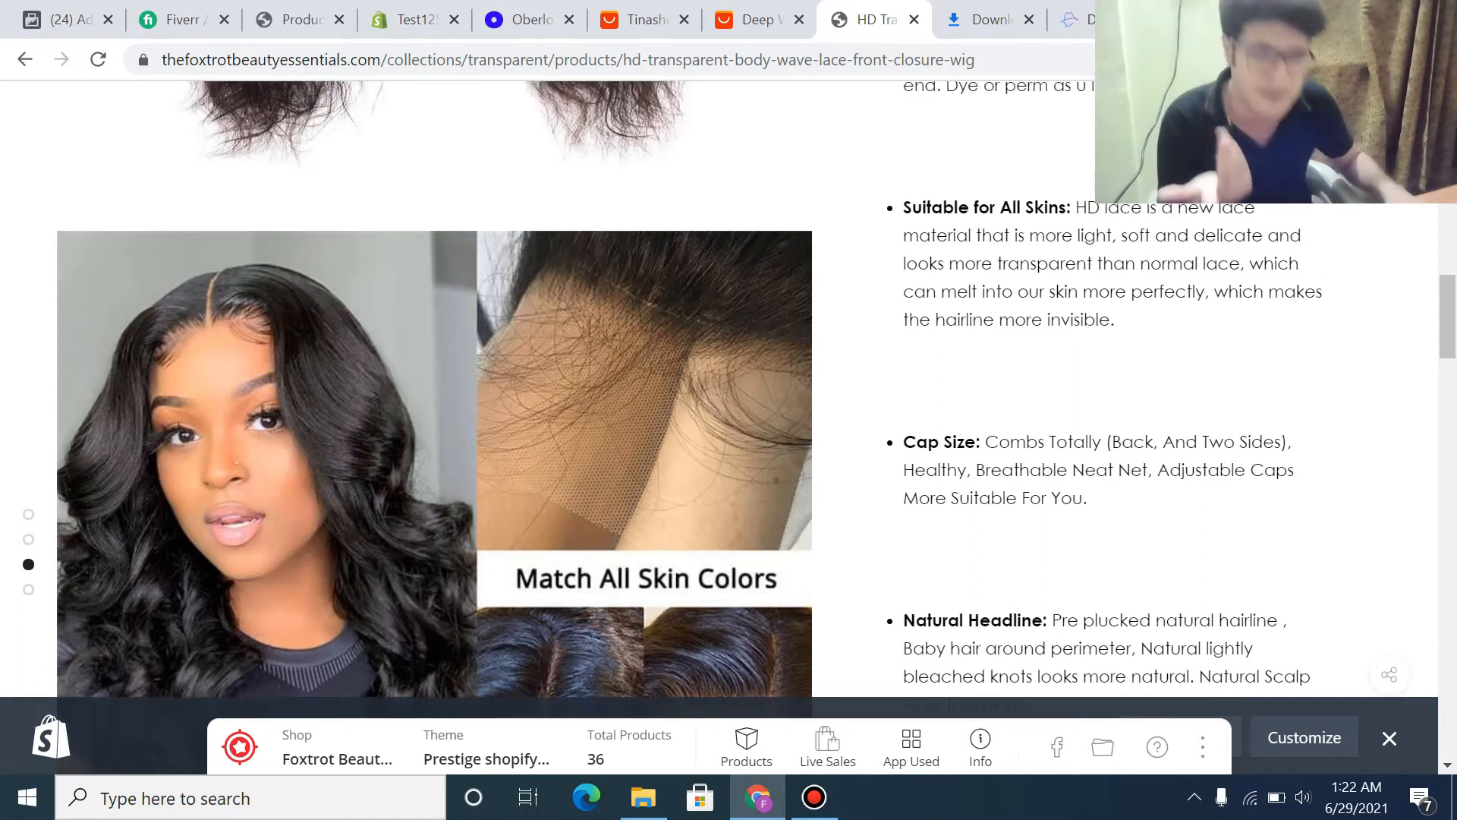
pyautogui.scroll(-7, 729, 417)
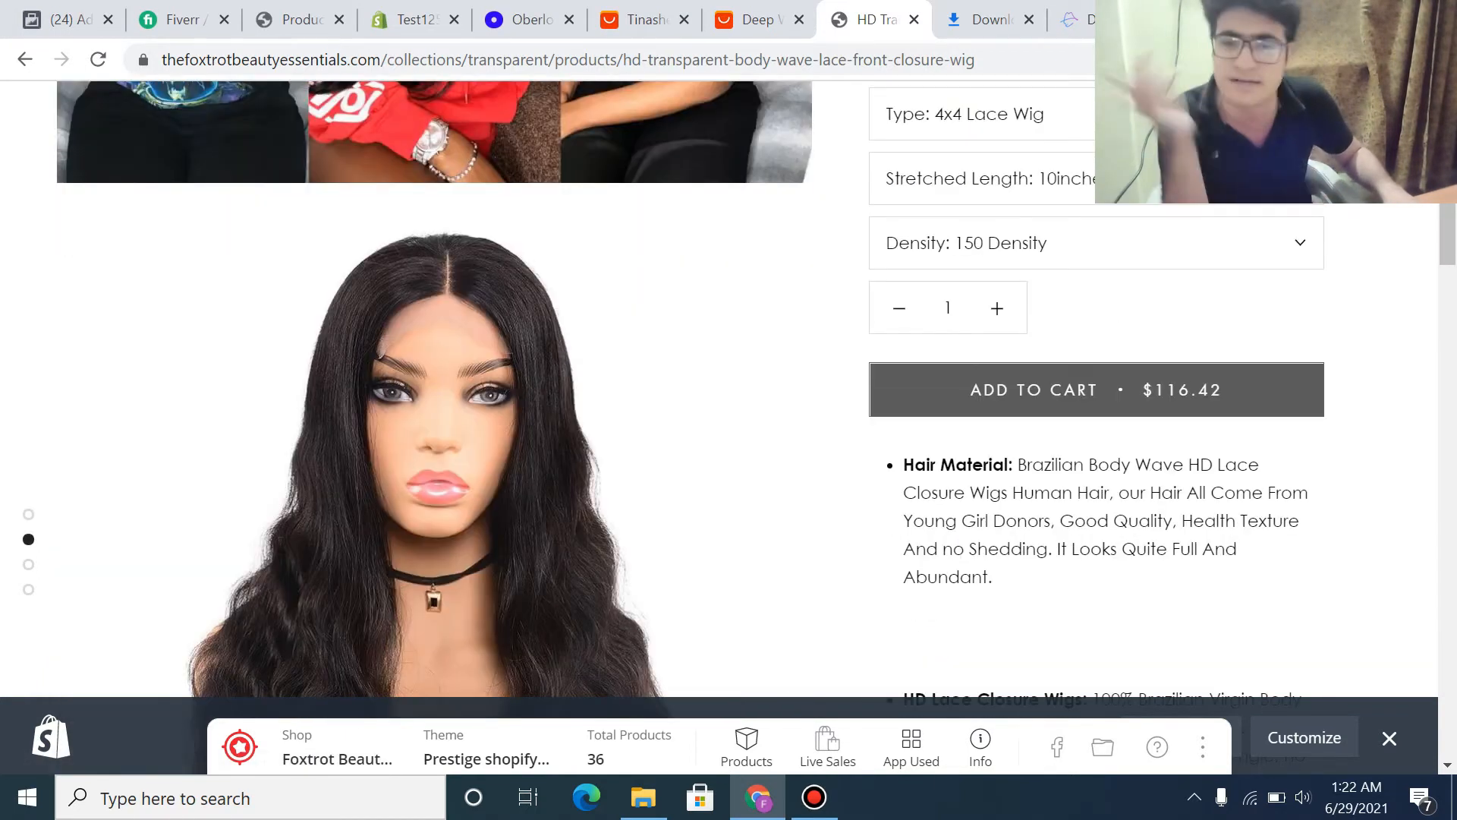
pyautogui.scroll(5, 729, 418)
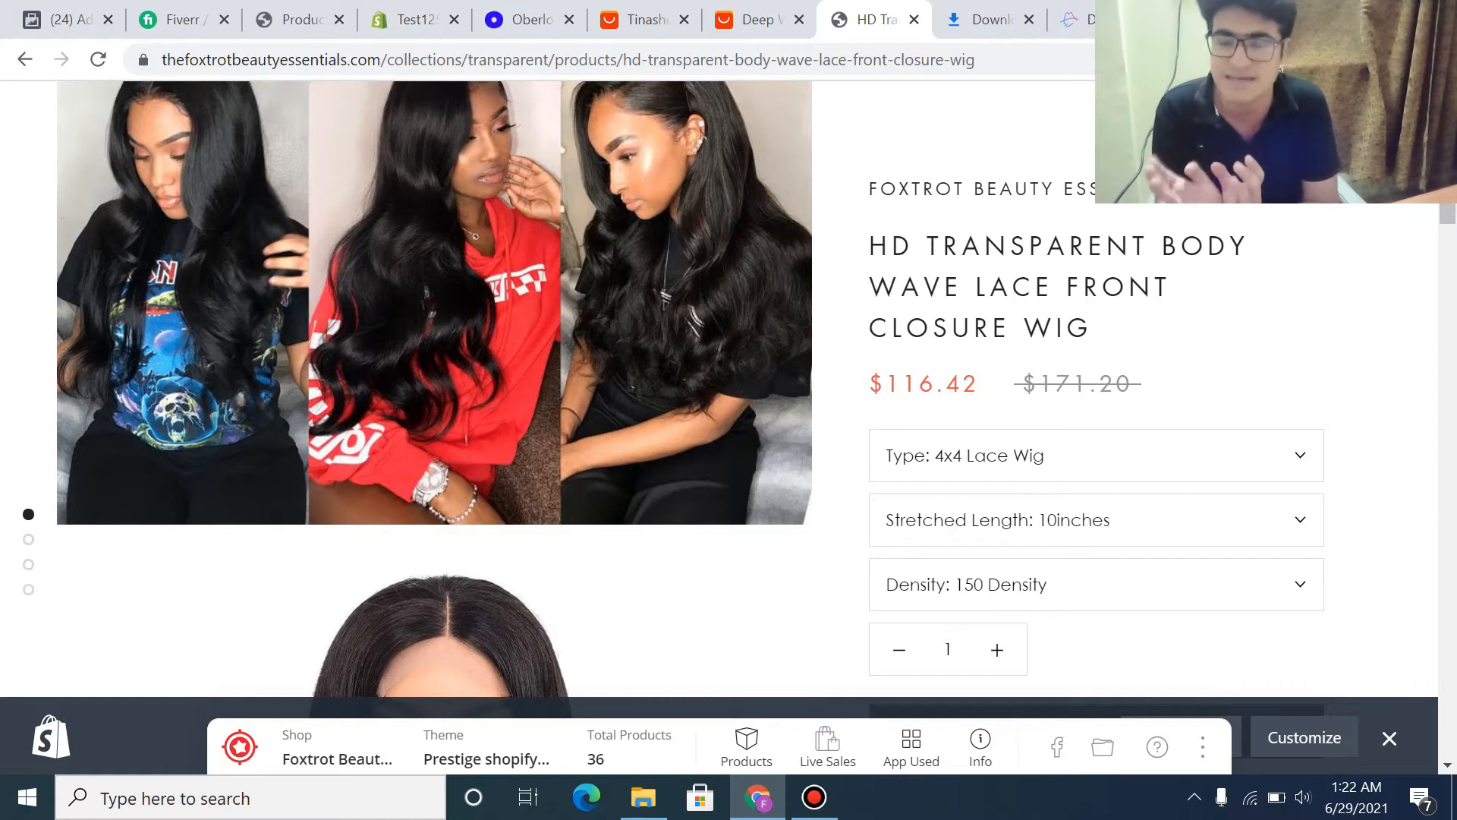
pyautogui.scroll(-6, 728, 417)
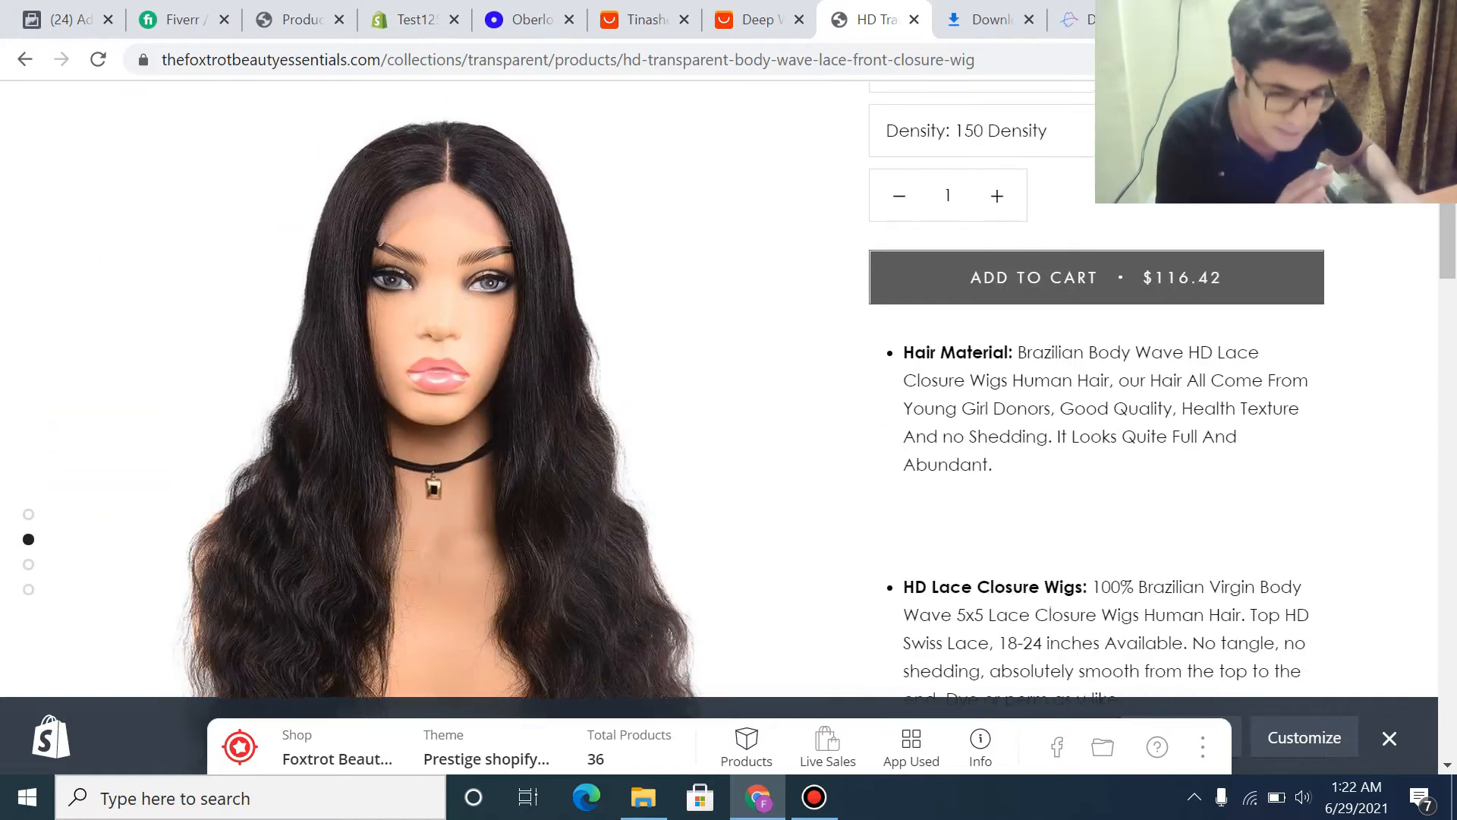
pyautogui.scroll(6, 729, 417)
# - Check the Foxtrot Beauty ad sets in Ads Manager, and open the socialmediacalendar.co real-estate-bundle link from the Fiverr conversation in a new tab
pyautogui.click(70, 20)
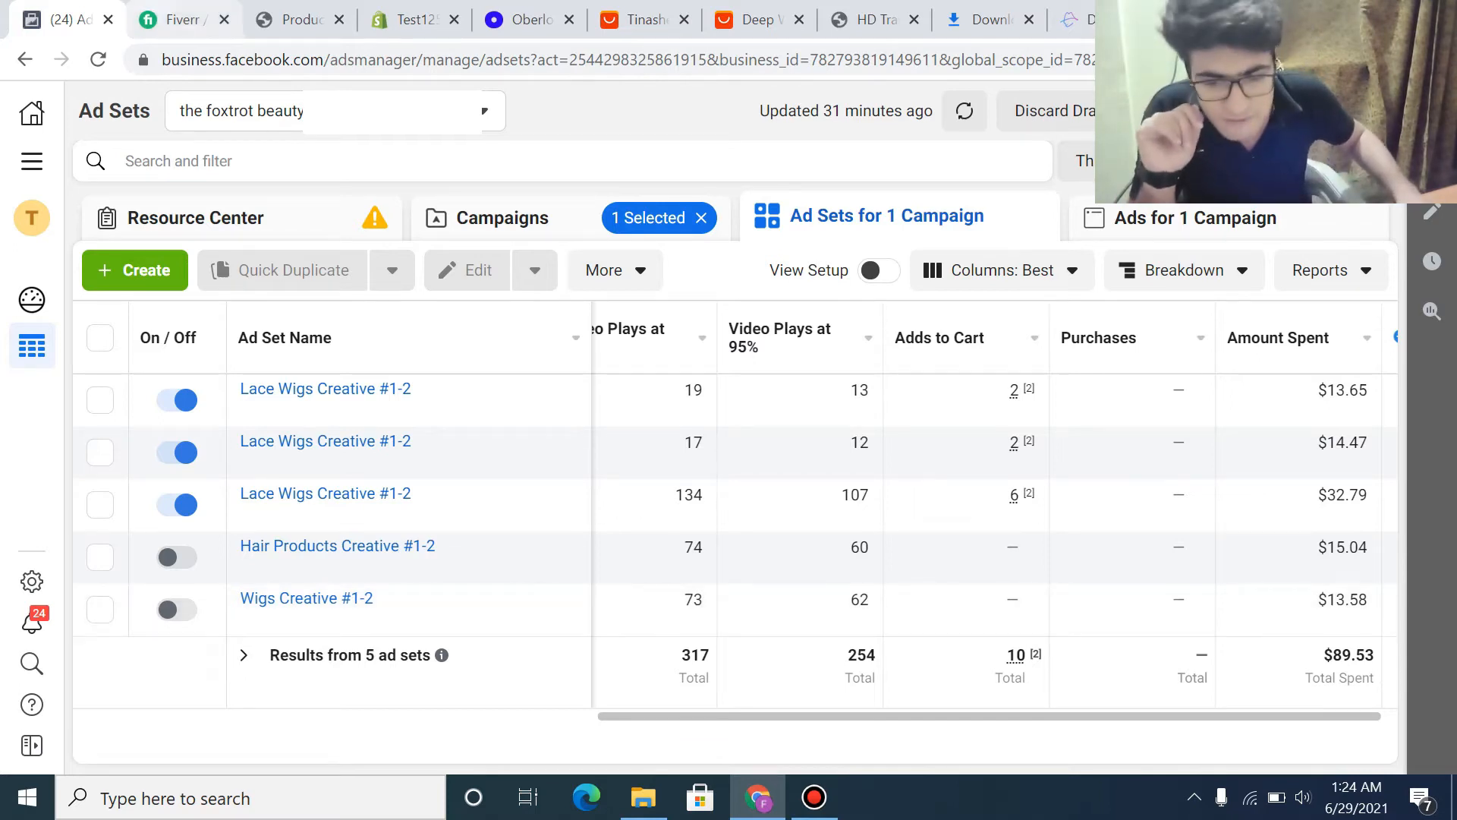
pyautogui.click(184, 20)
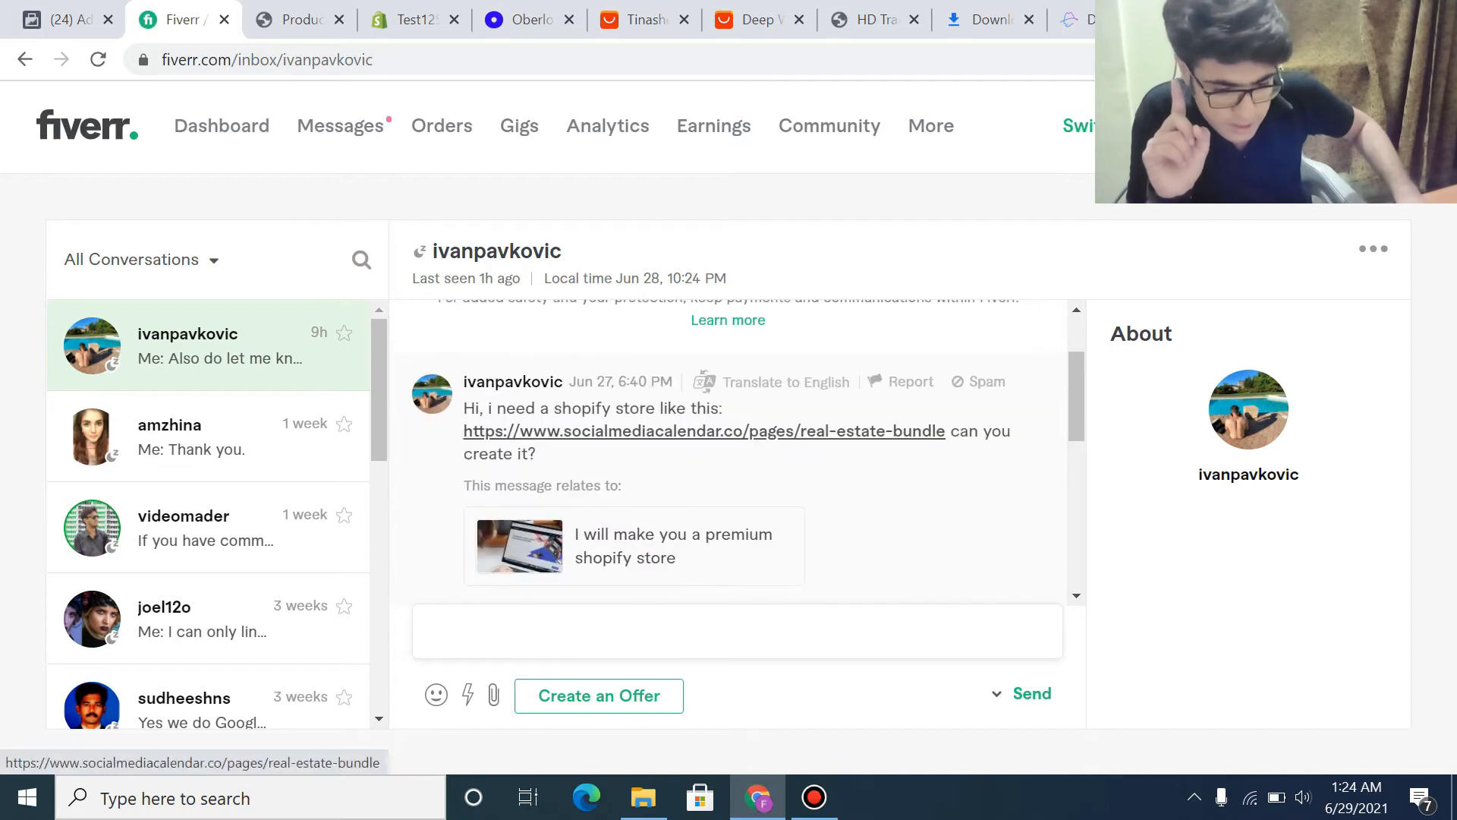
pyautogui.rightClick(663, 430)
pyautogui.click(728, 450)
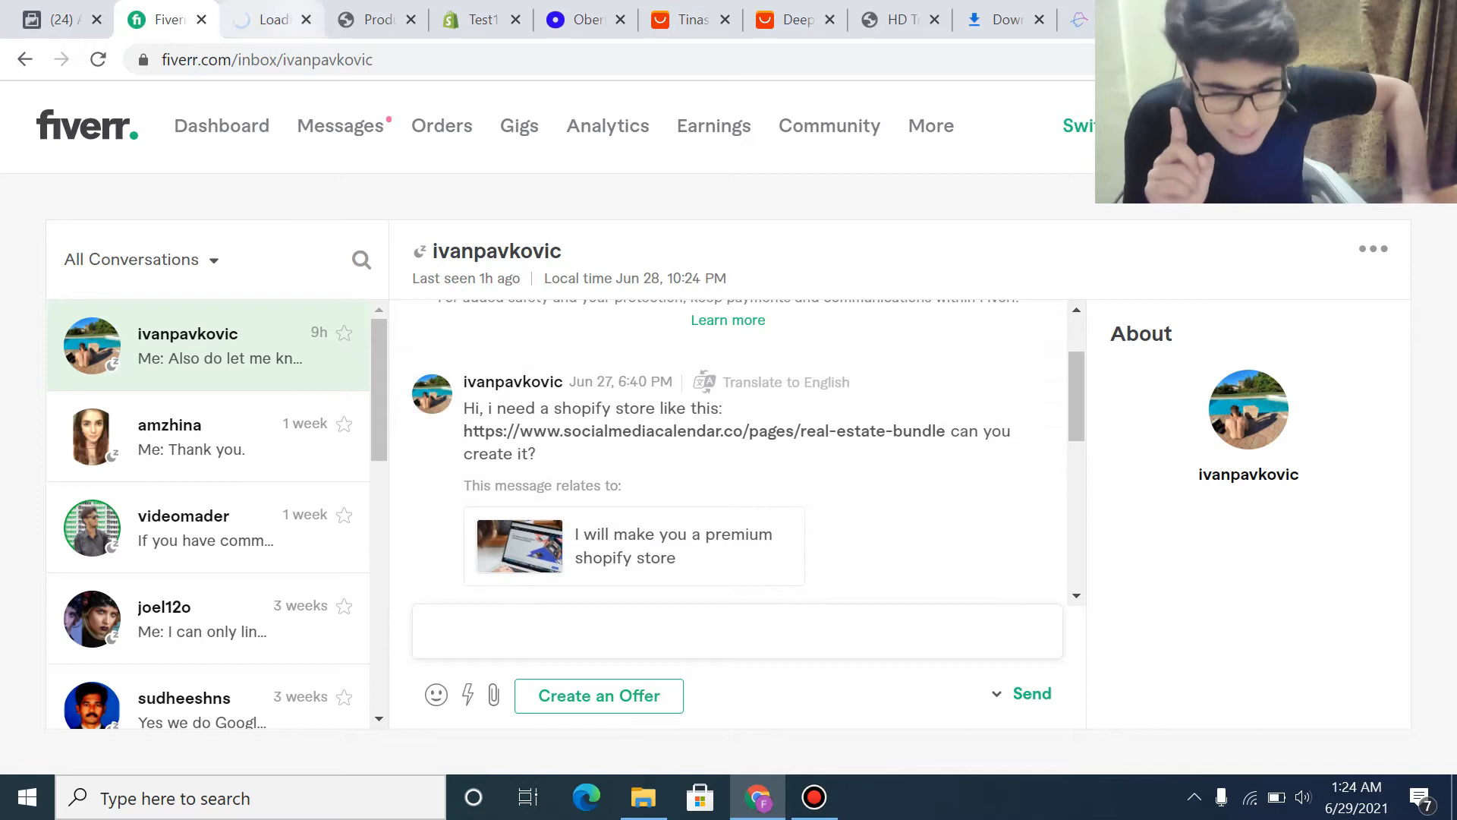
pyautogui.hotkey('ctrl', 'Tab')
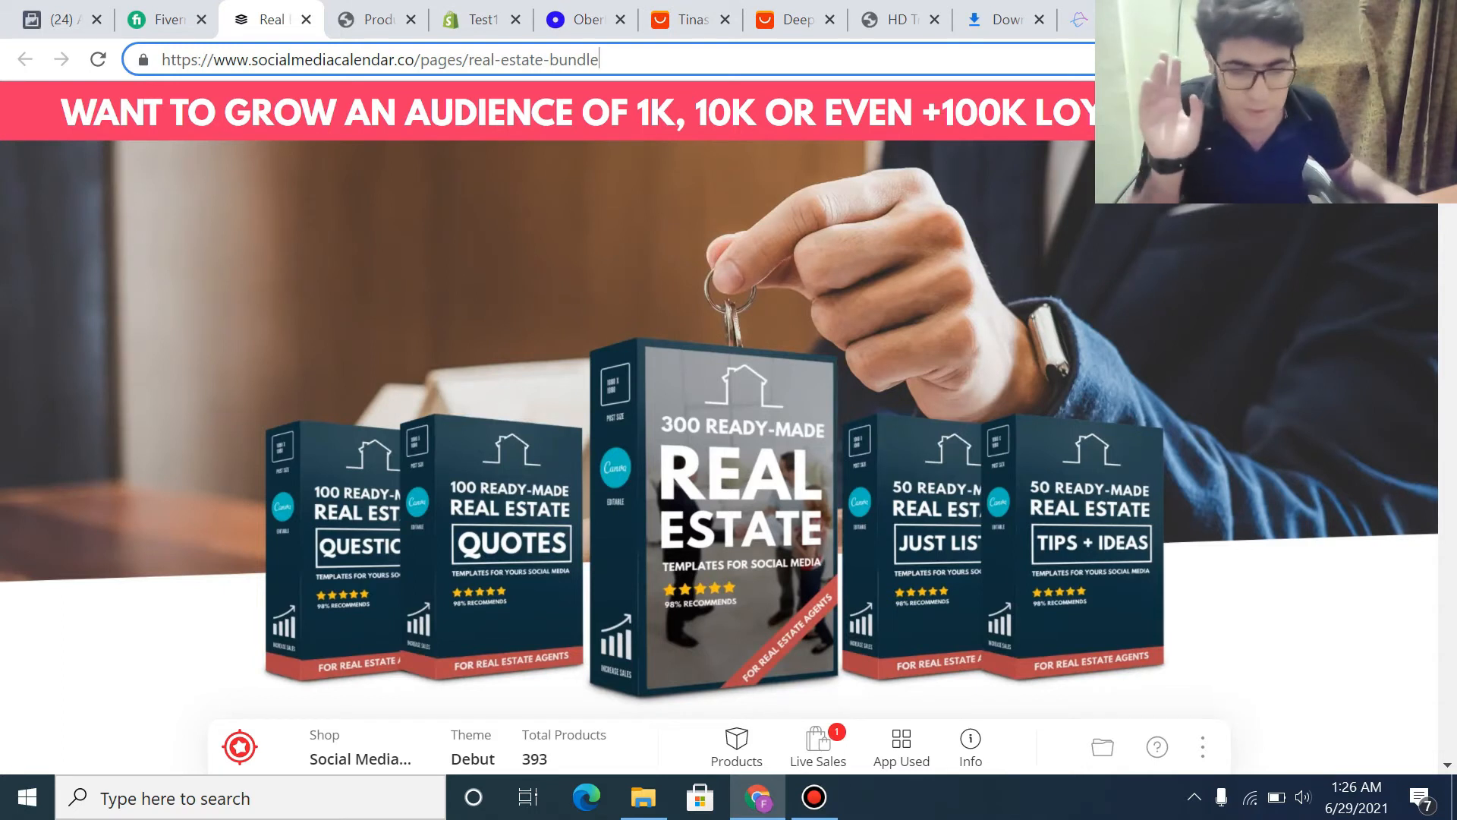
# - Examine the real estate bundle page's offer, countdown timer, package descriptions, sneak-peek templates and question-and-answer section
pyautogui.scroll(-20, 719, 425)
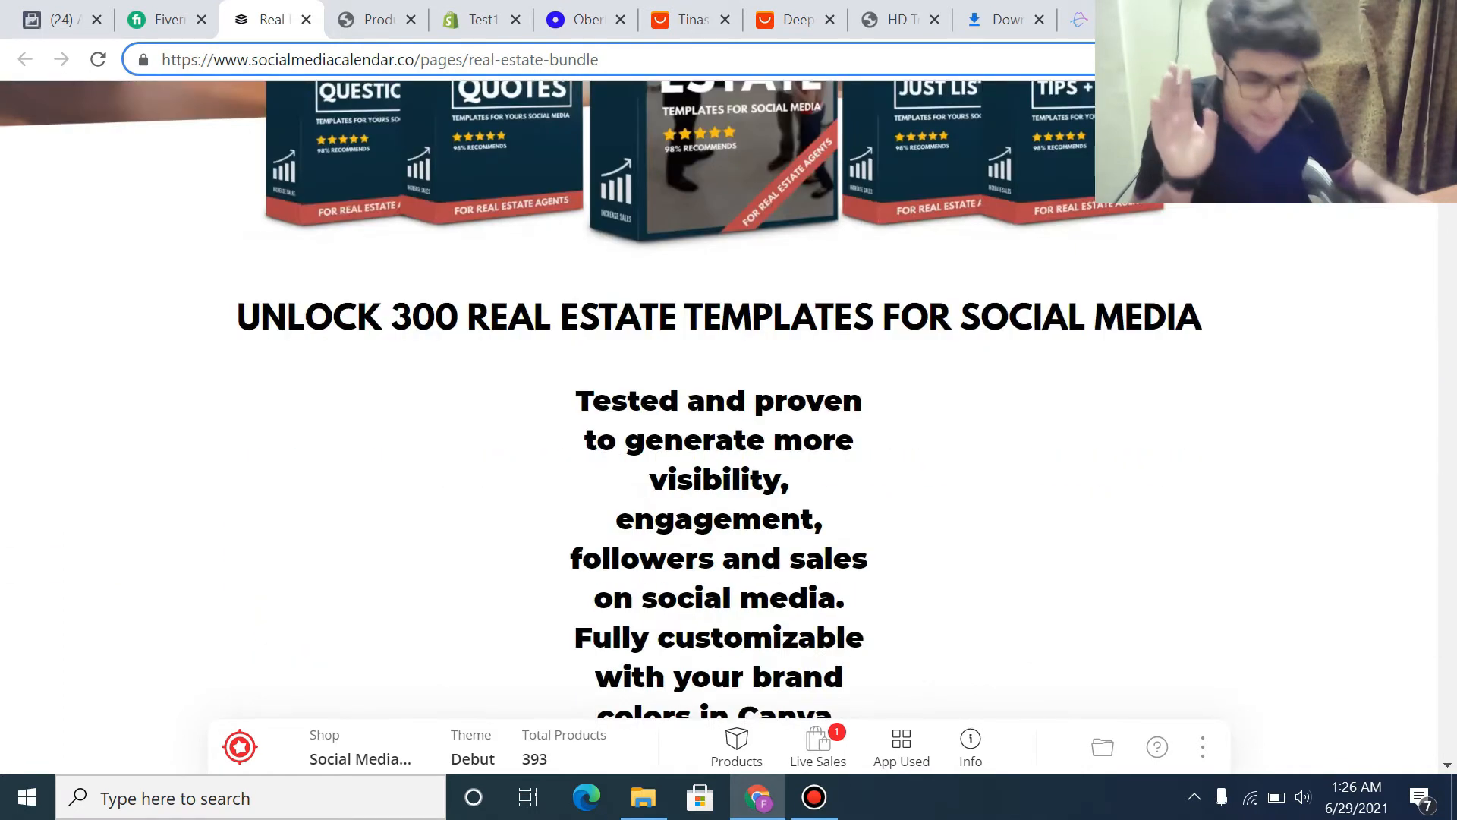
pyautogui.scroll(-20, 719, 425)
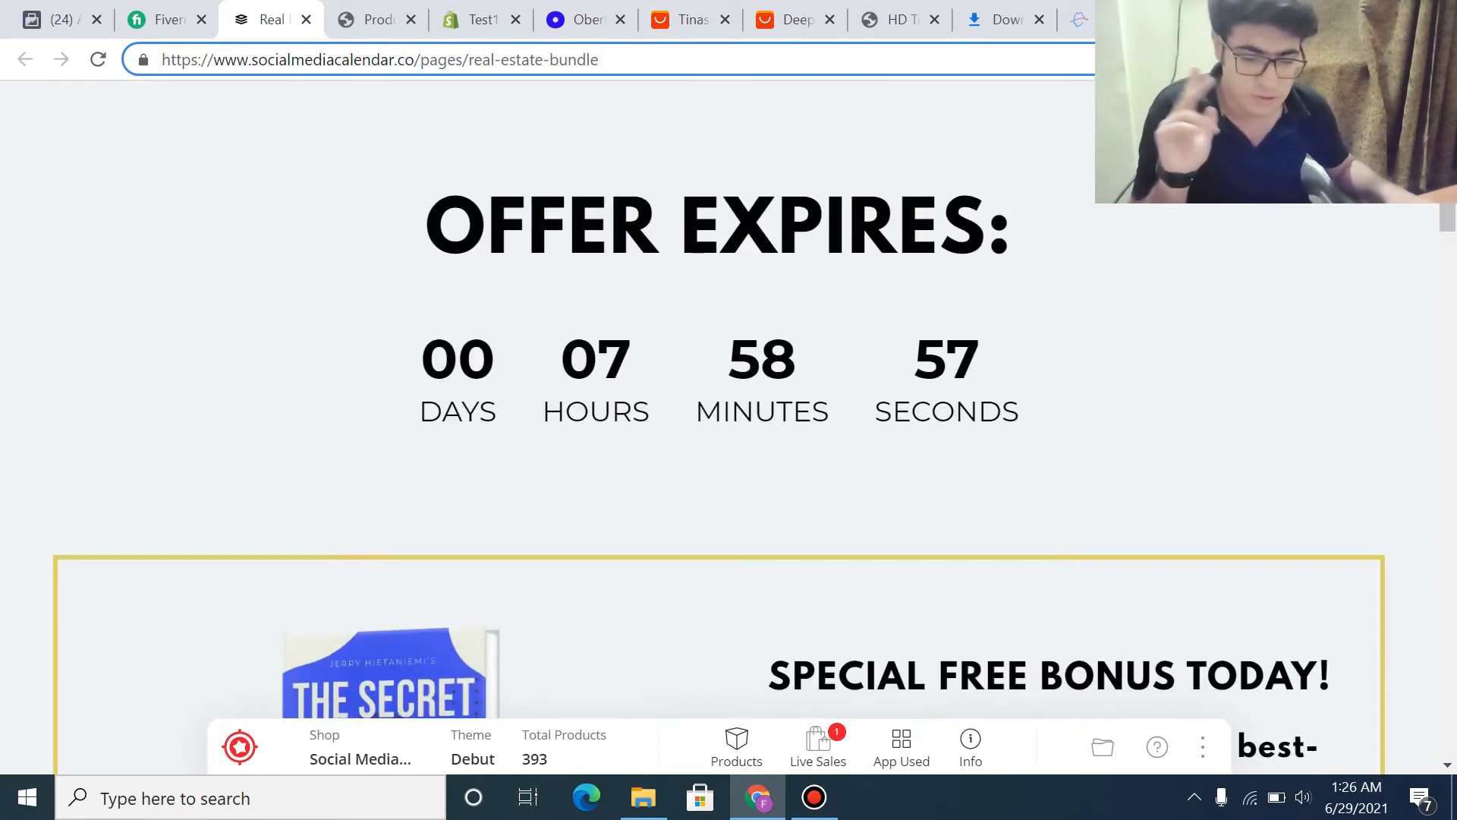
pyautogui.scroll(-20, 719, 425)
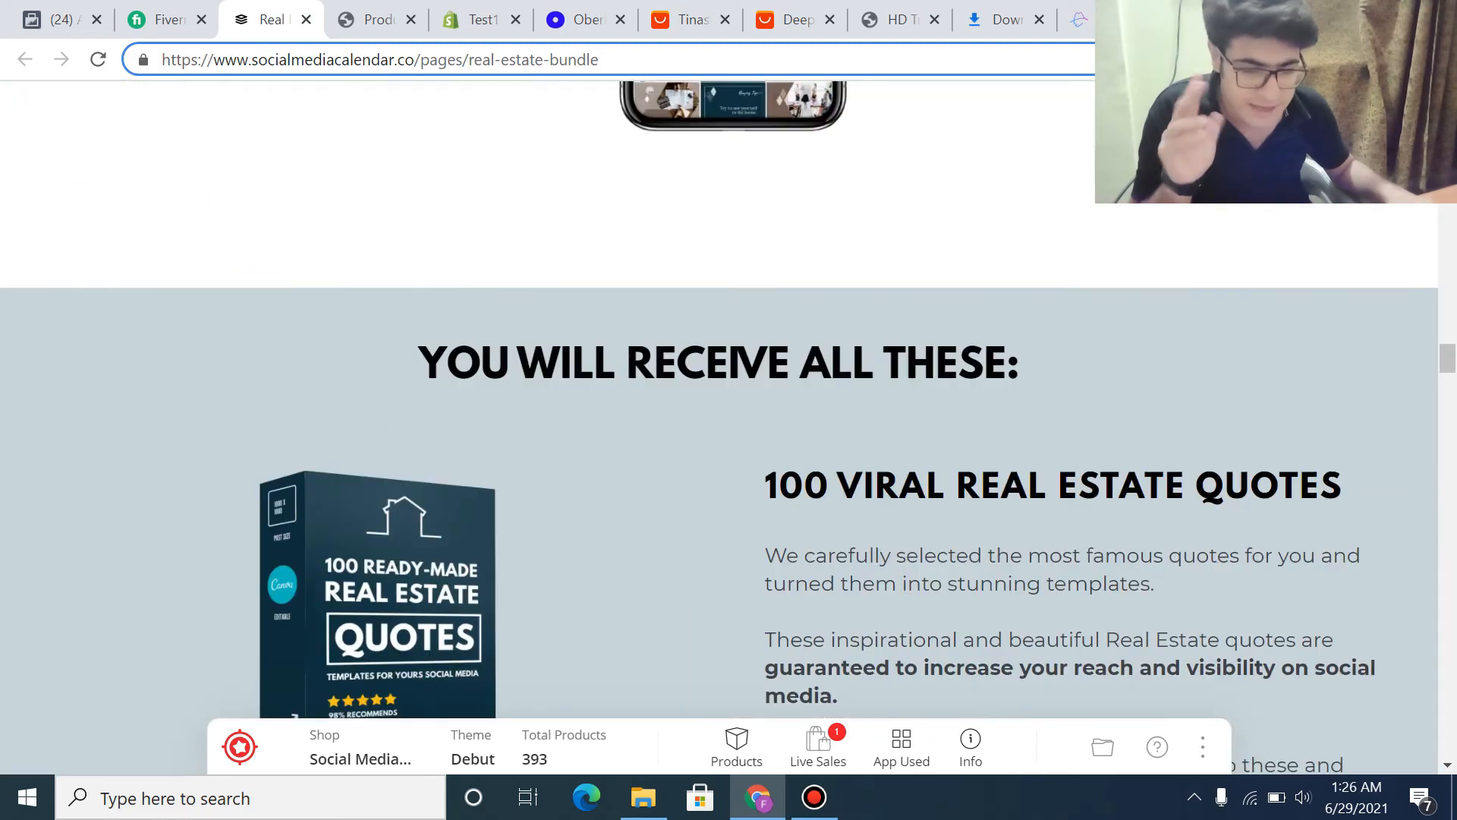
pyautogui.scroll(-20, 719, 425)
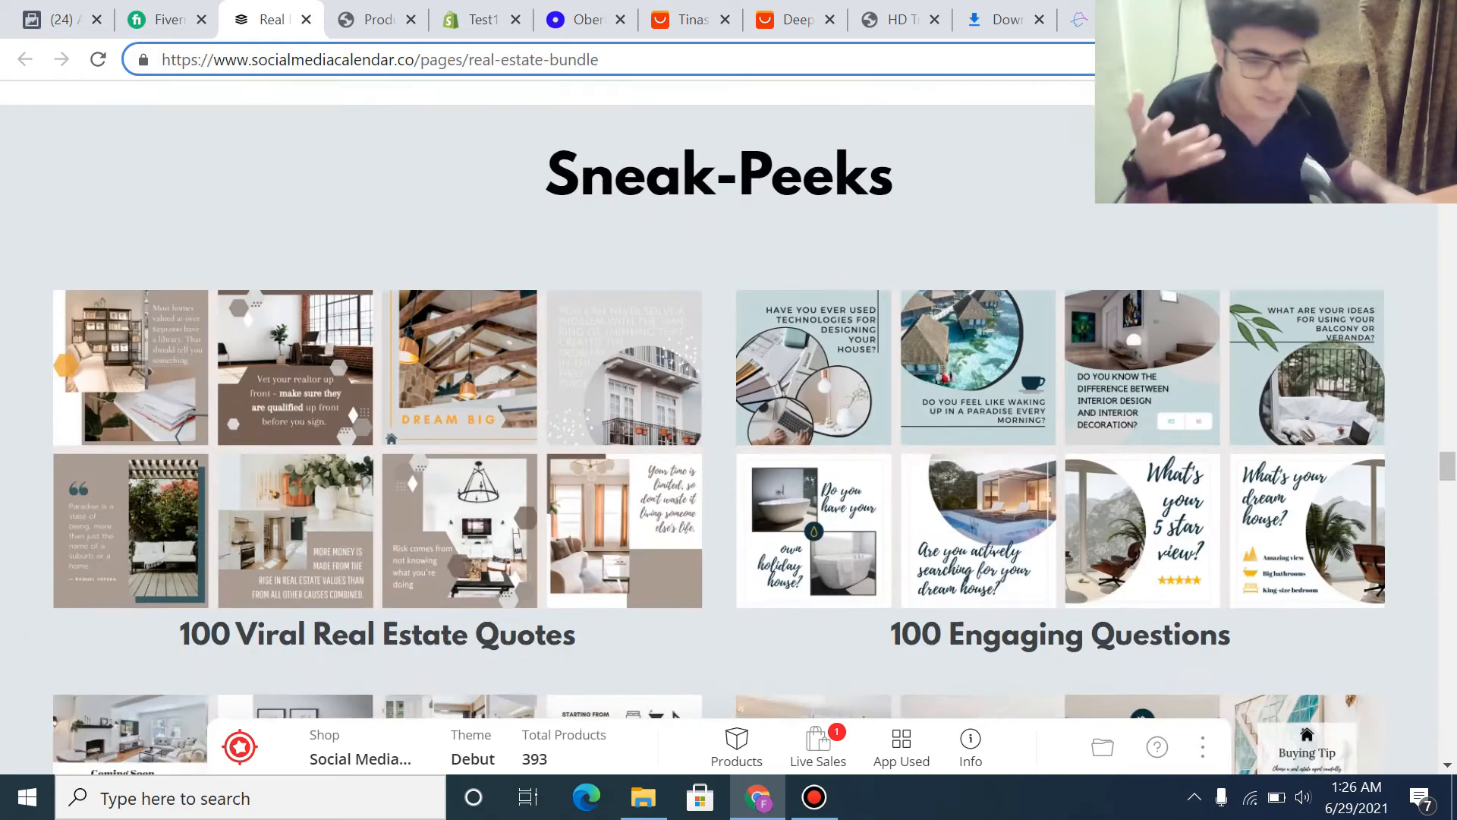
pyautogui.scroll(-10, 719, 425)
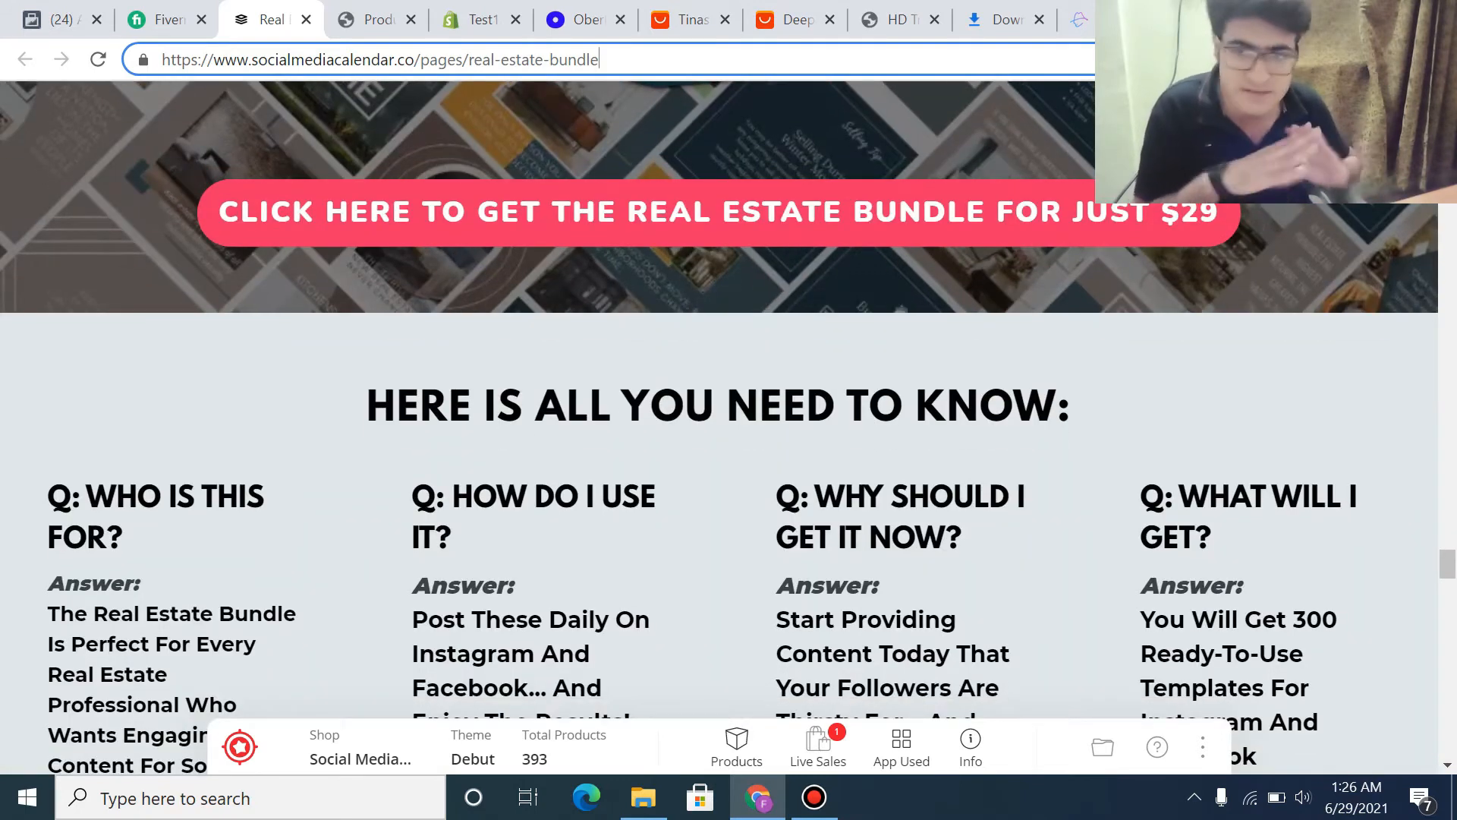
pyautogui.scroll(-8, 719, 425)
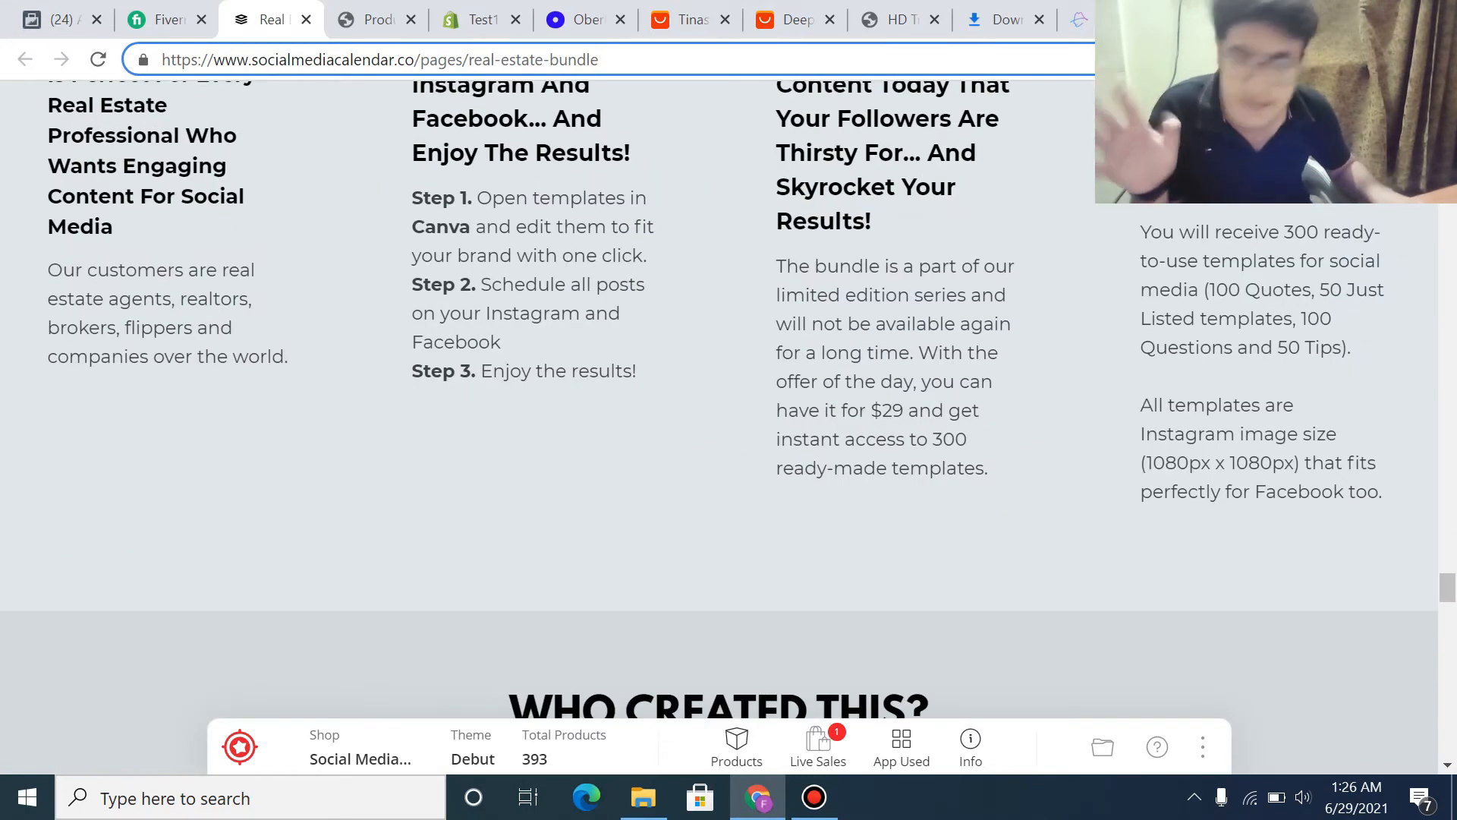
pyautogui.scroll(12, 720, 425)
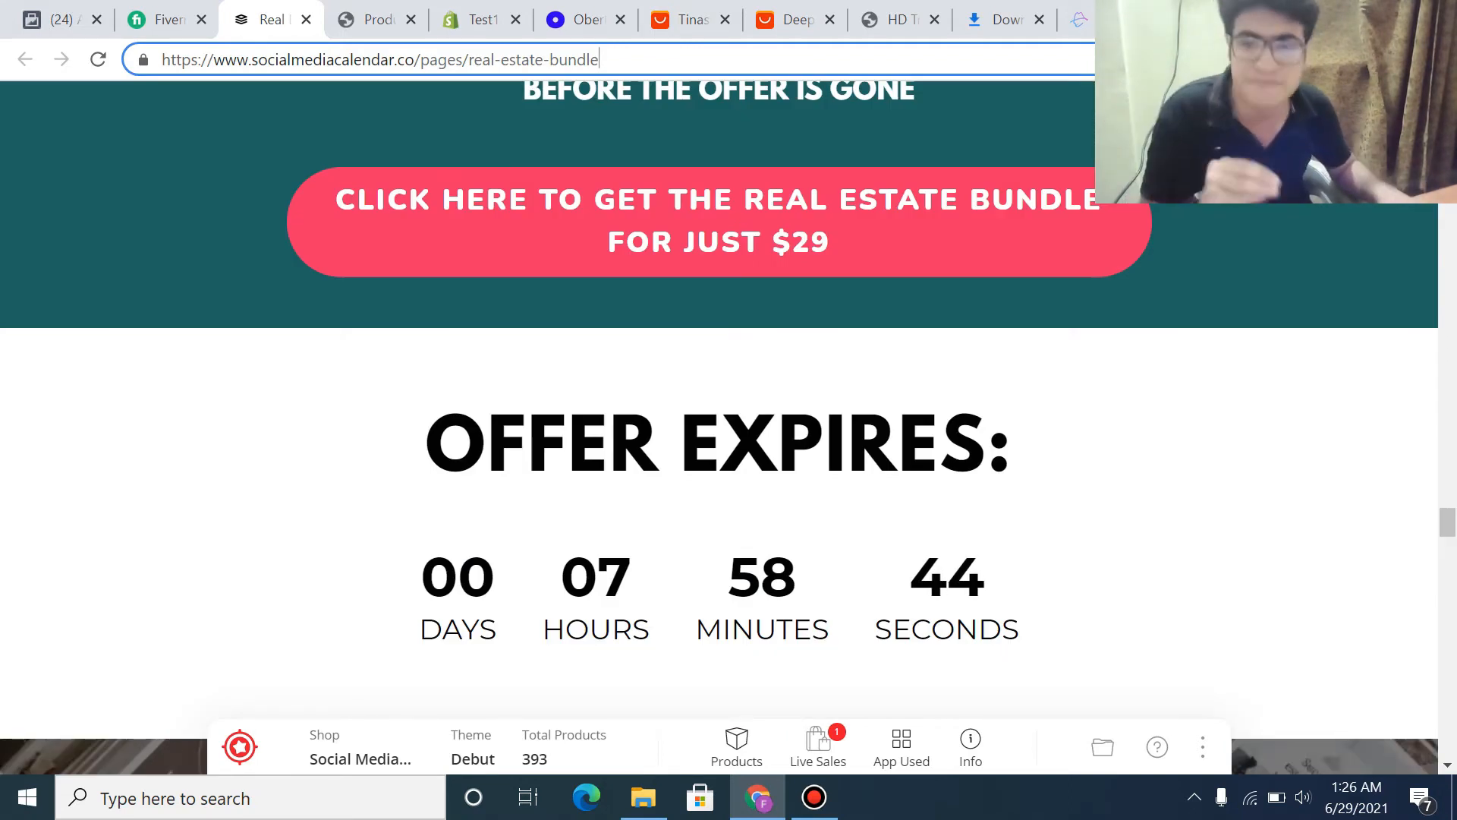
pyautogui.scroll(10, 720, 425)
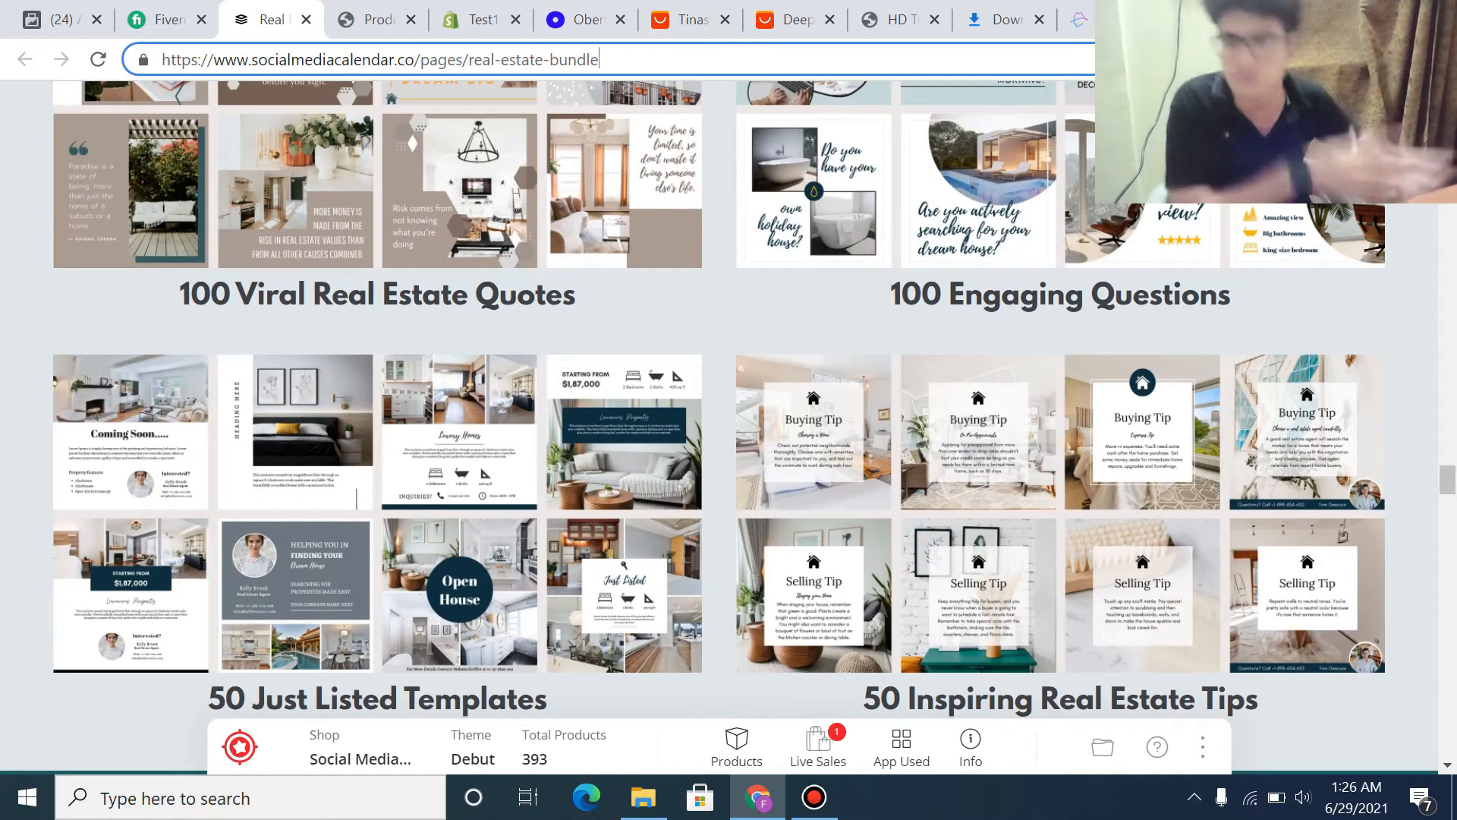
pyautogui.scroll(20, 720, 425)
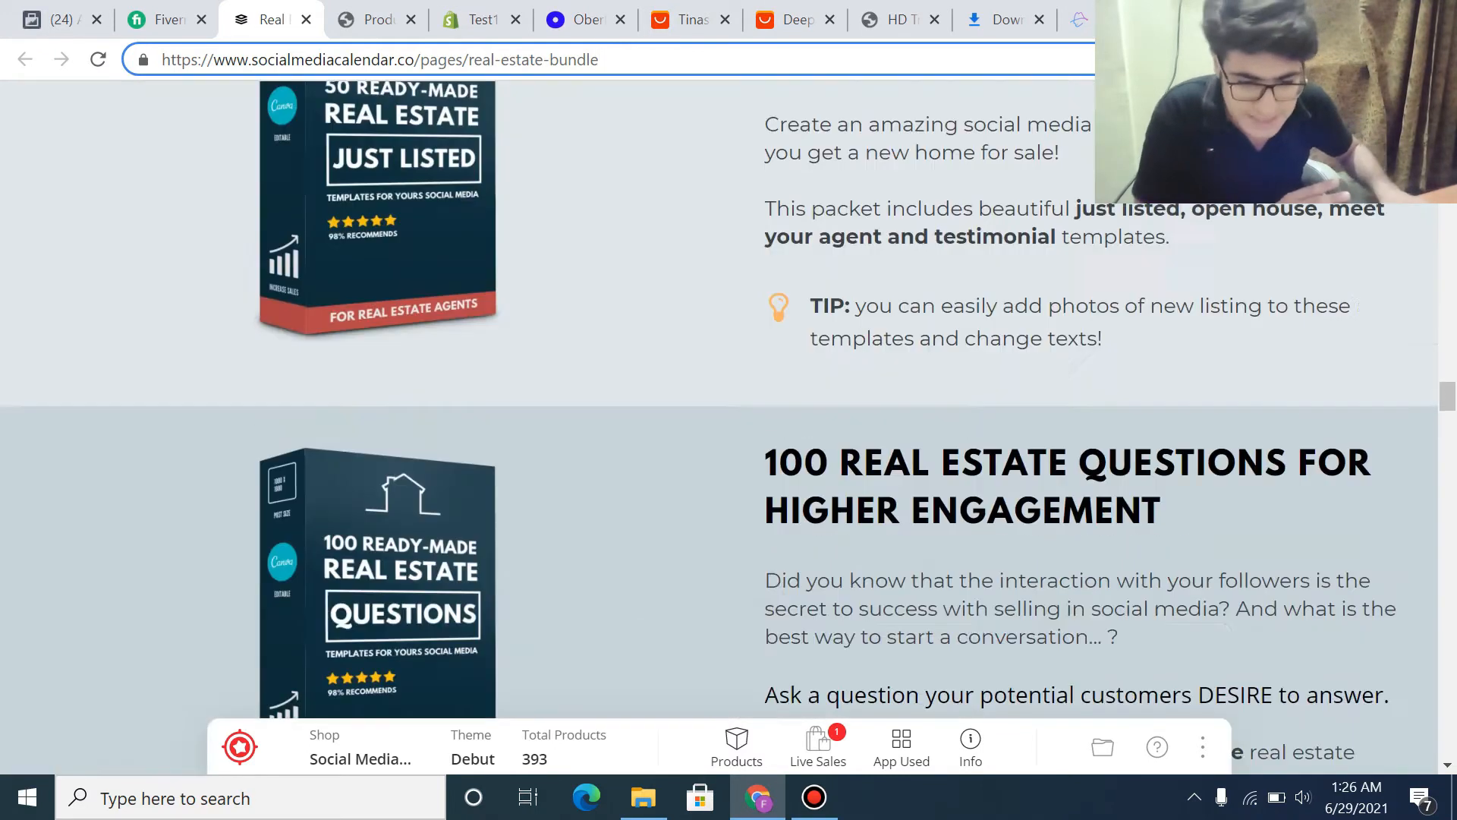
pyautogui.scroll(-15, 720, 425)
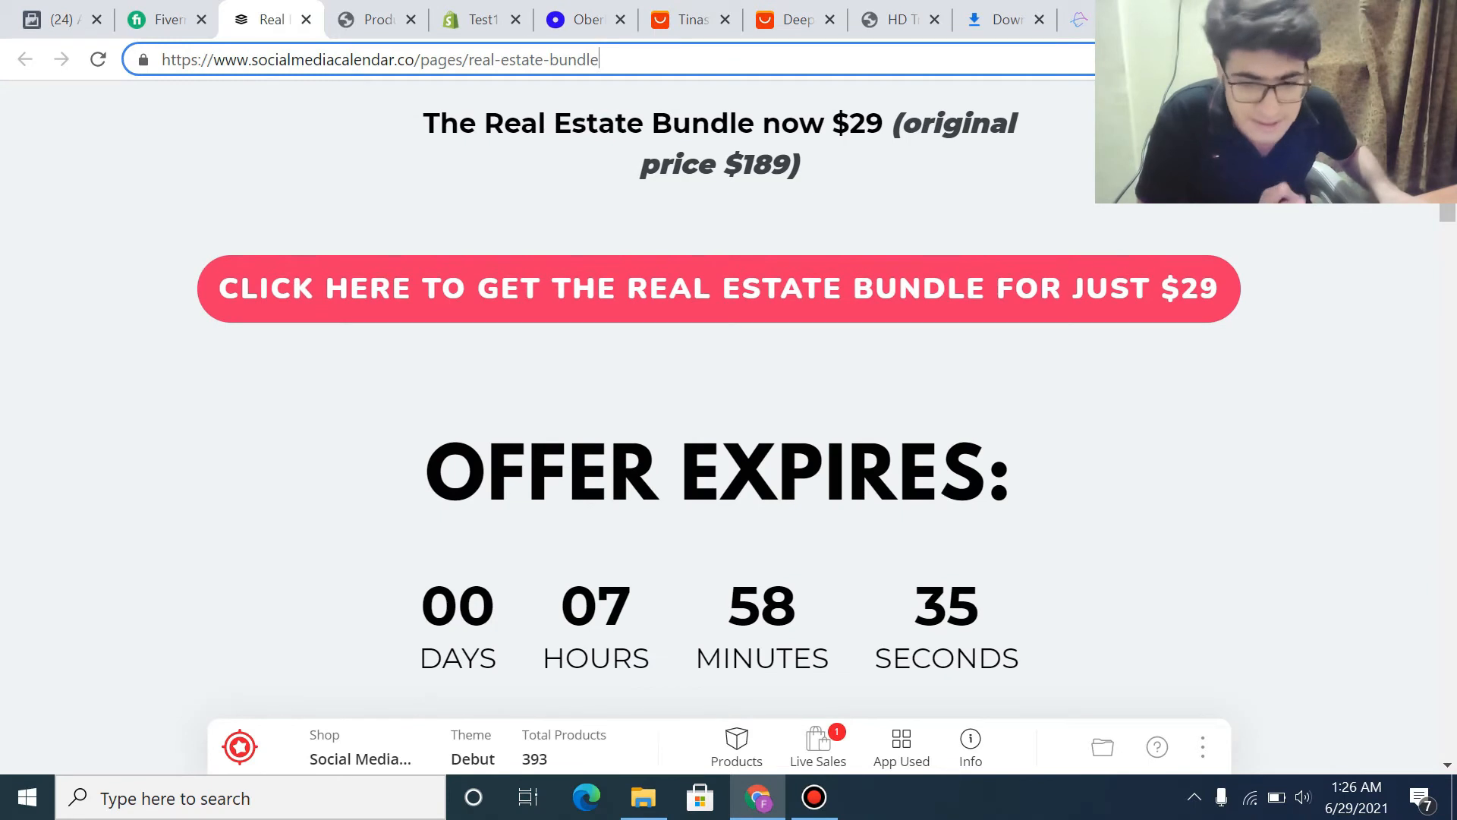
pyautogui.scroll(10, 719, 426)
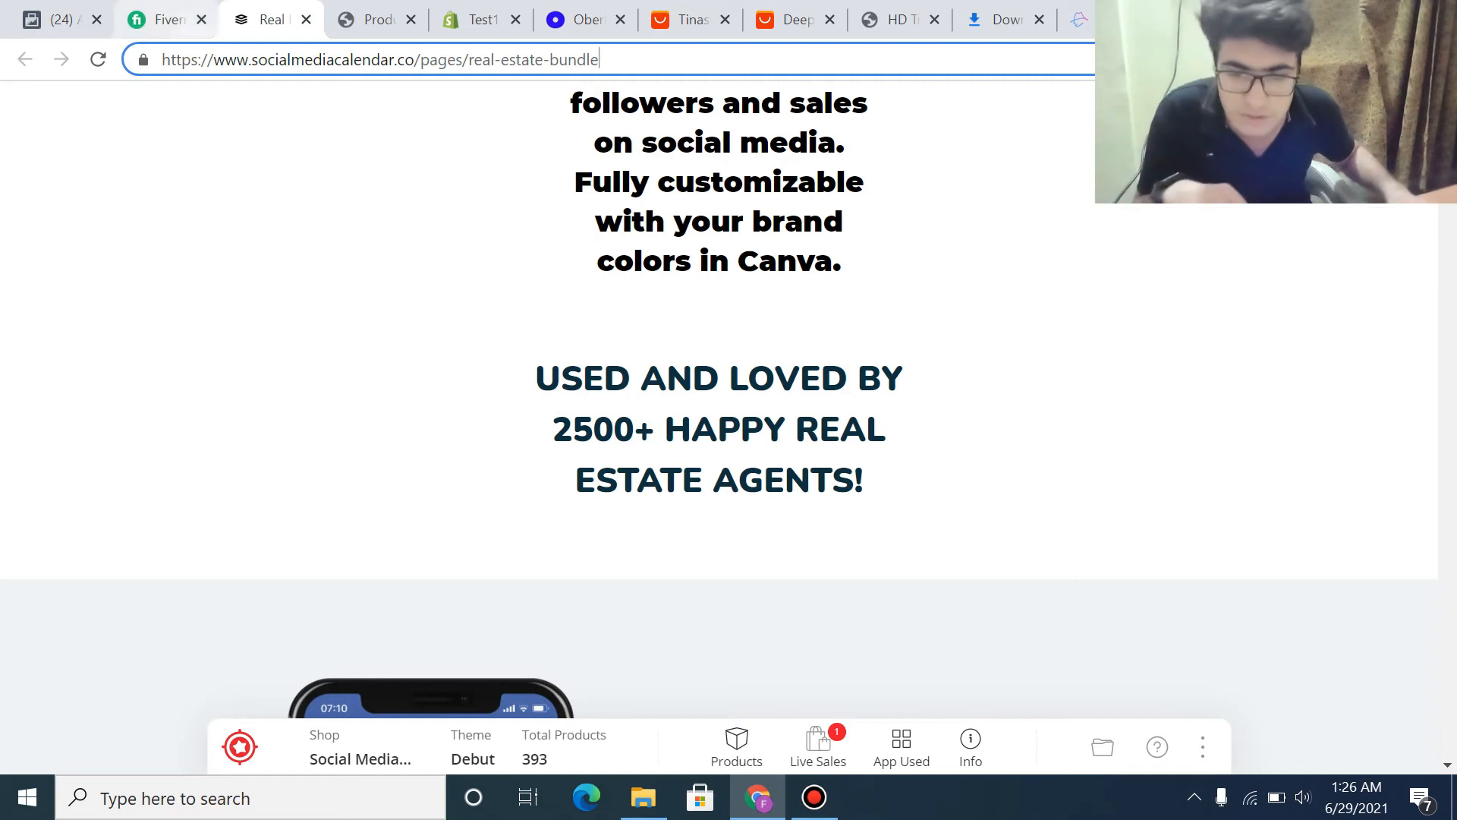
# - Close the real estate bundle, Fiverr inbox and Ads Manager pages
pyautogui.click(202, 19)
pyautogui.click(202, 19)
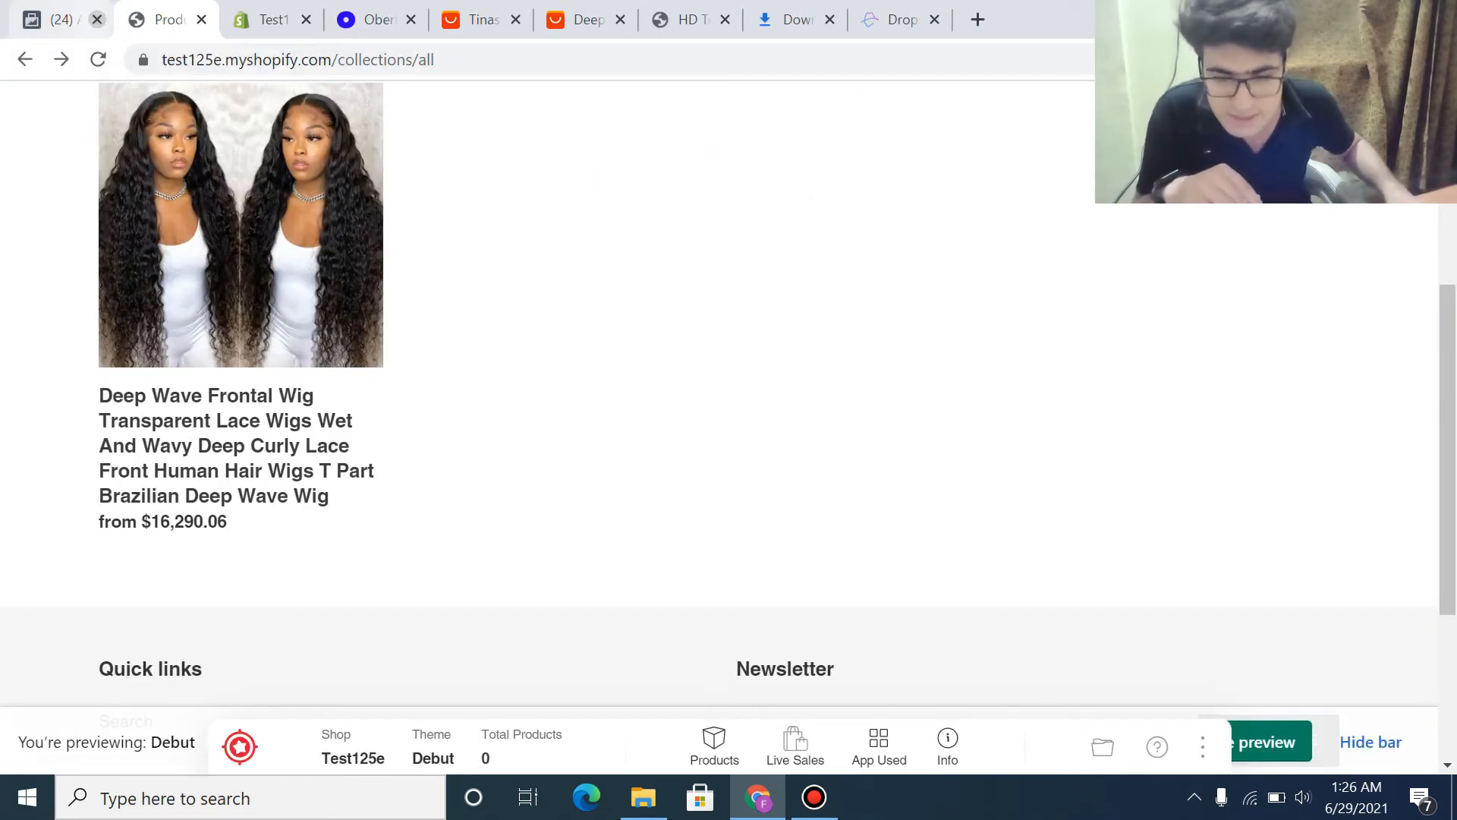
pyautogui.click(97, 19)
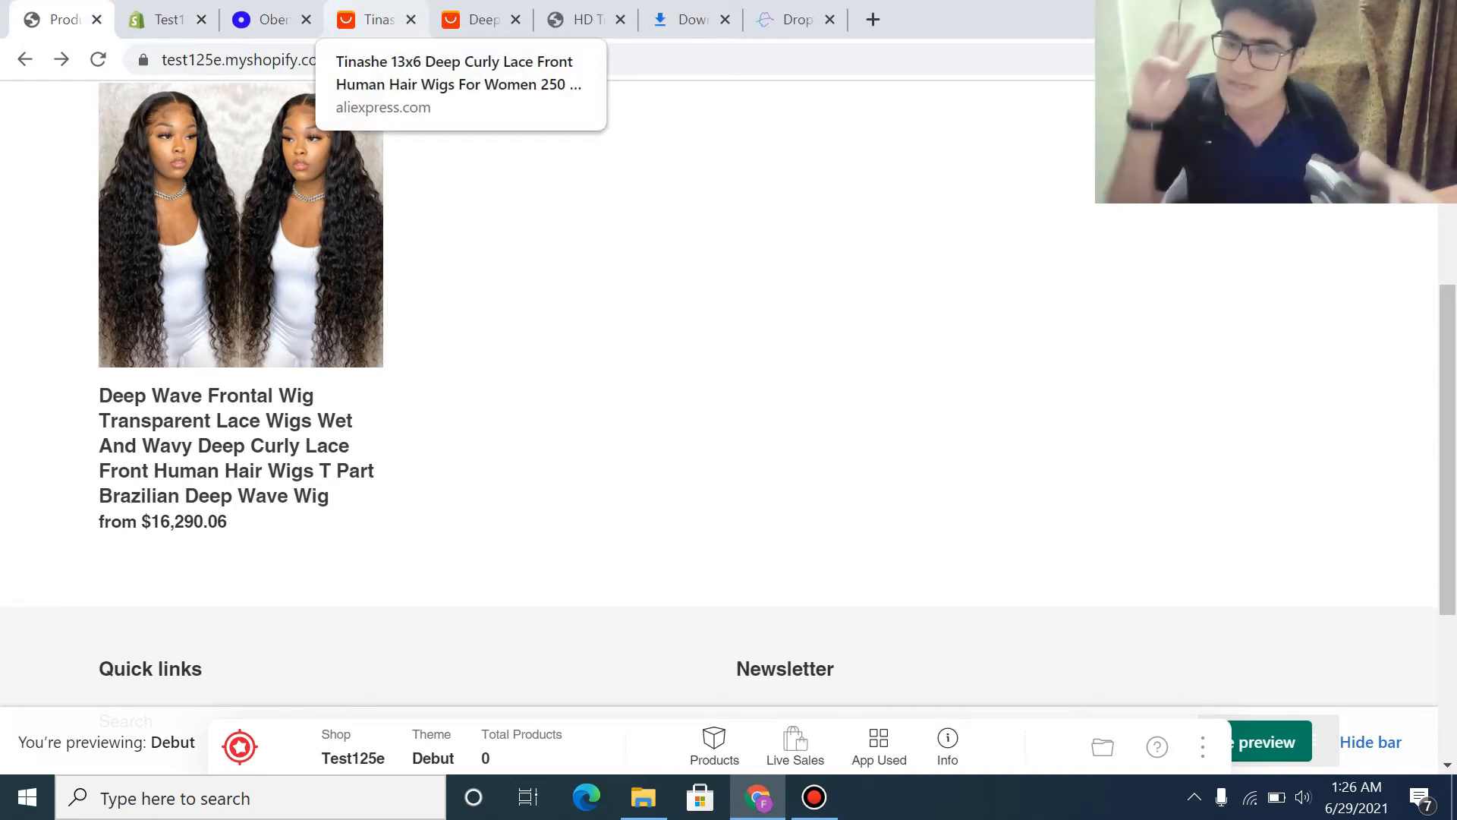
# - Return to the Test125e store admin, check its installed apps and open the Shopify App Store
pyautogui.click(161, 19)
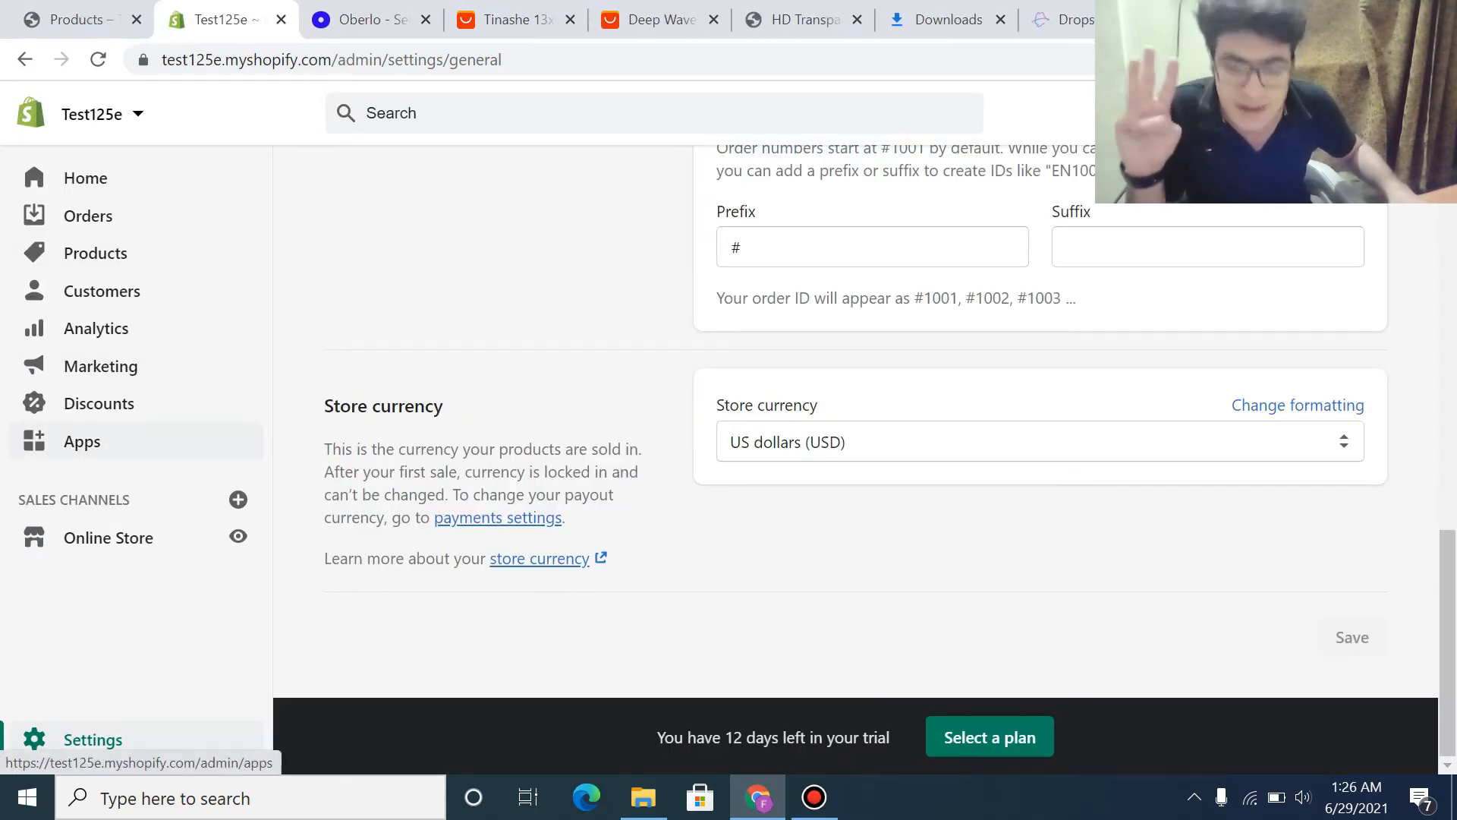
pyautogui.click(82, 441)
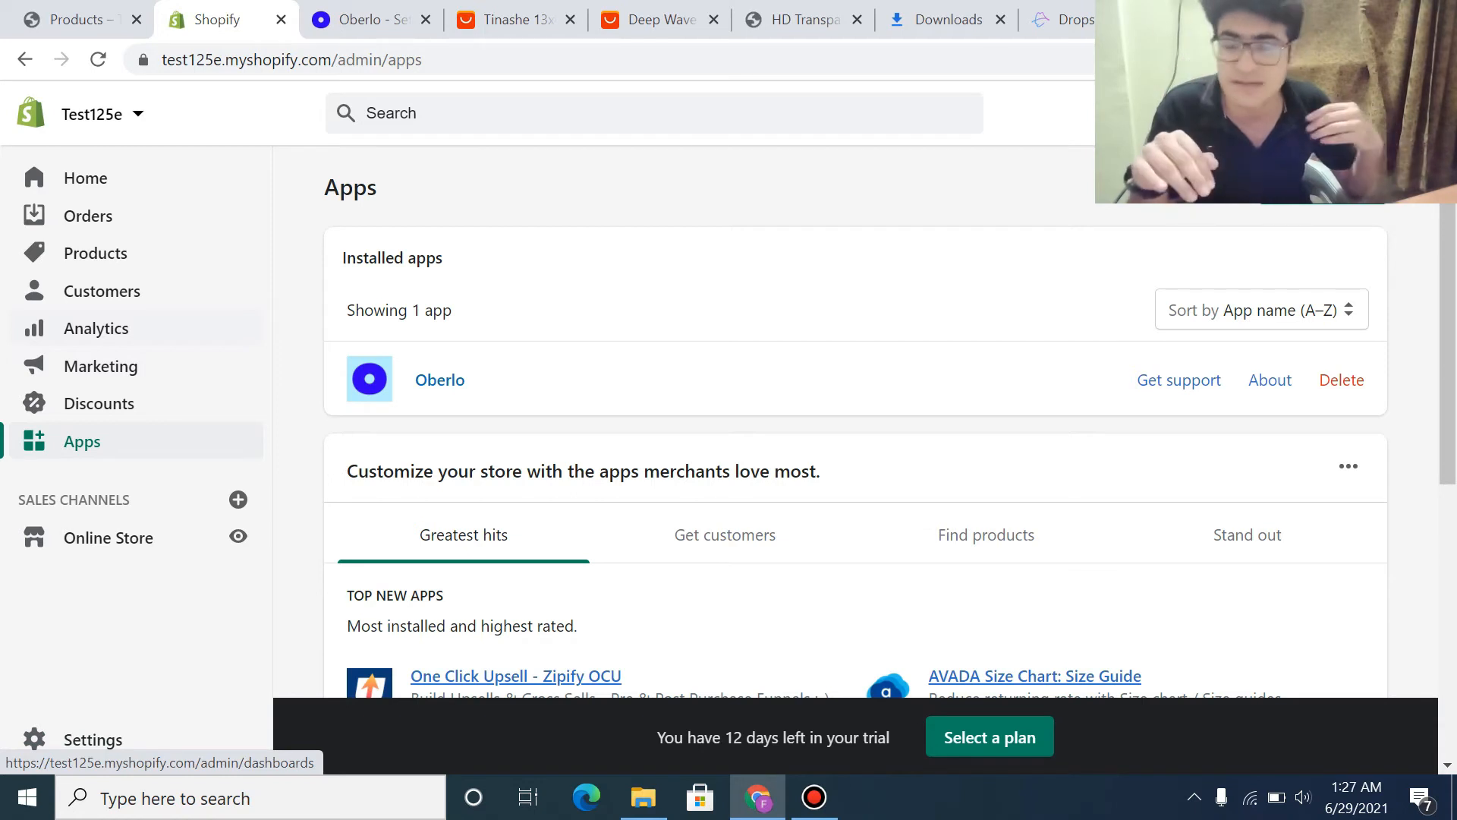
pyautogui.scroll(-5, 1002, 665)
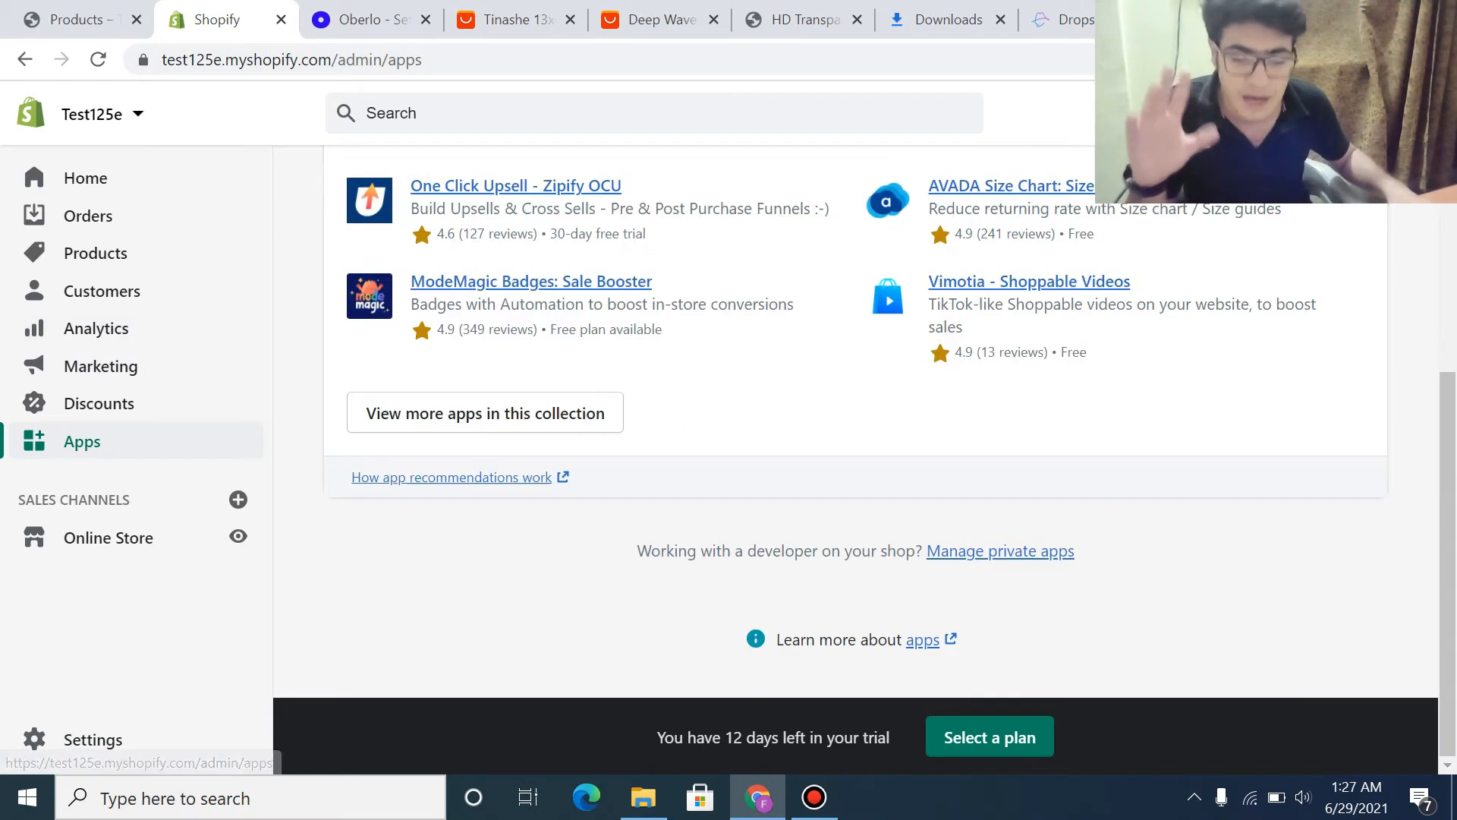
pyautogui.scroll(5, 1002, 665)
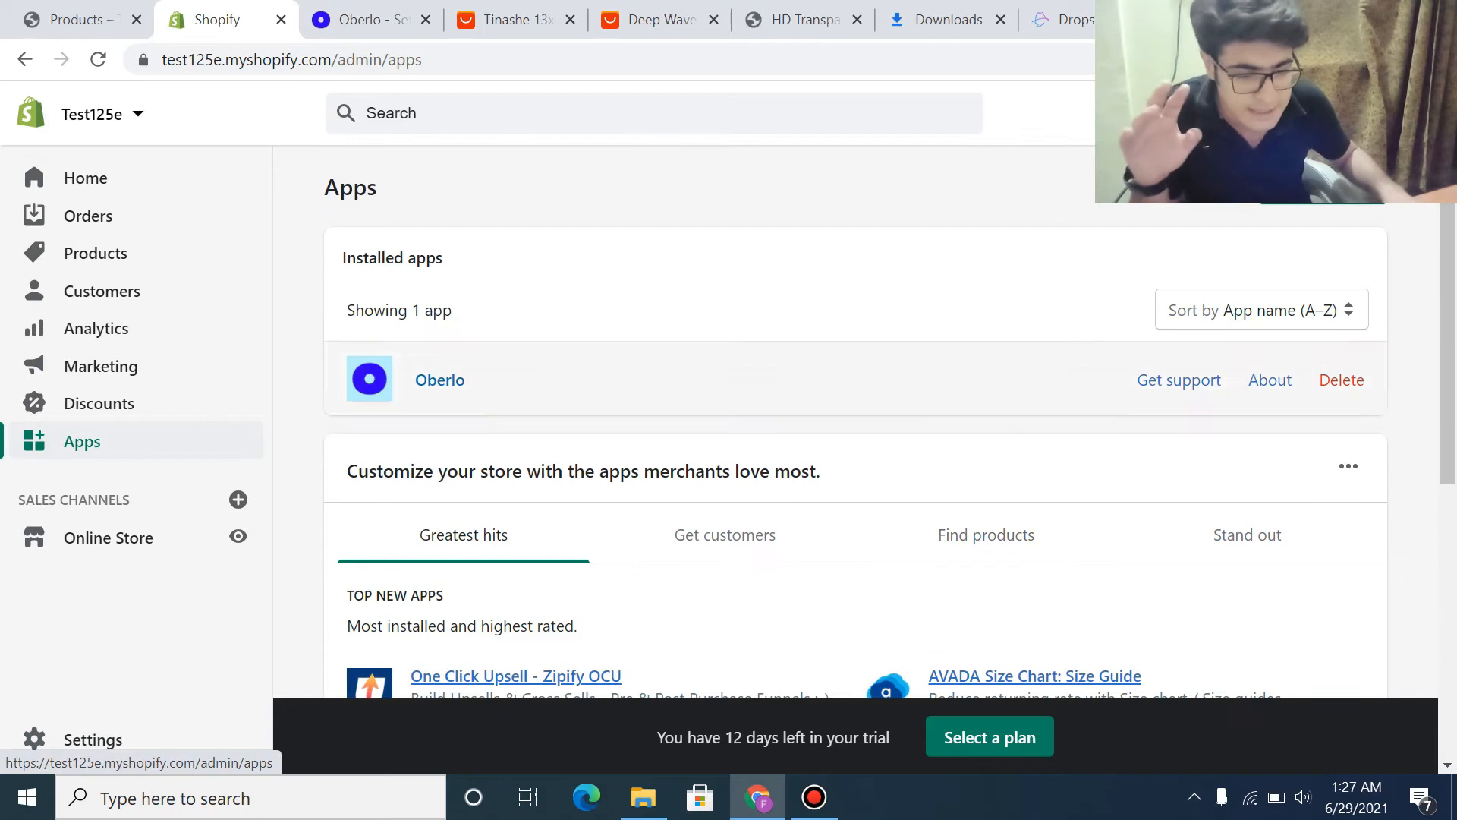
pyautogui.click(1323, 188)
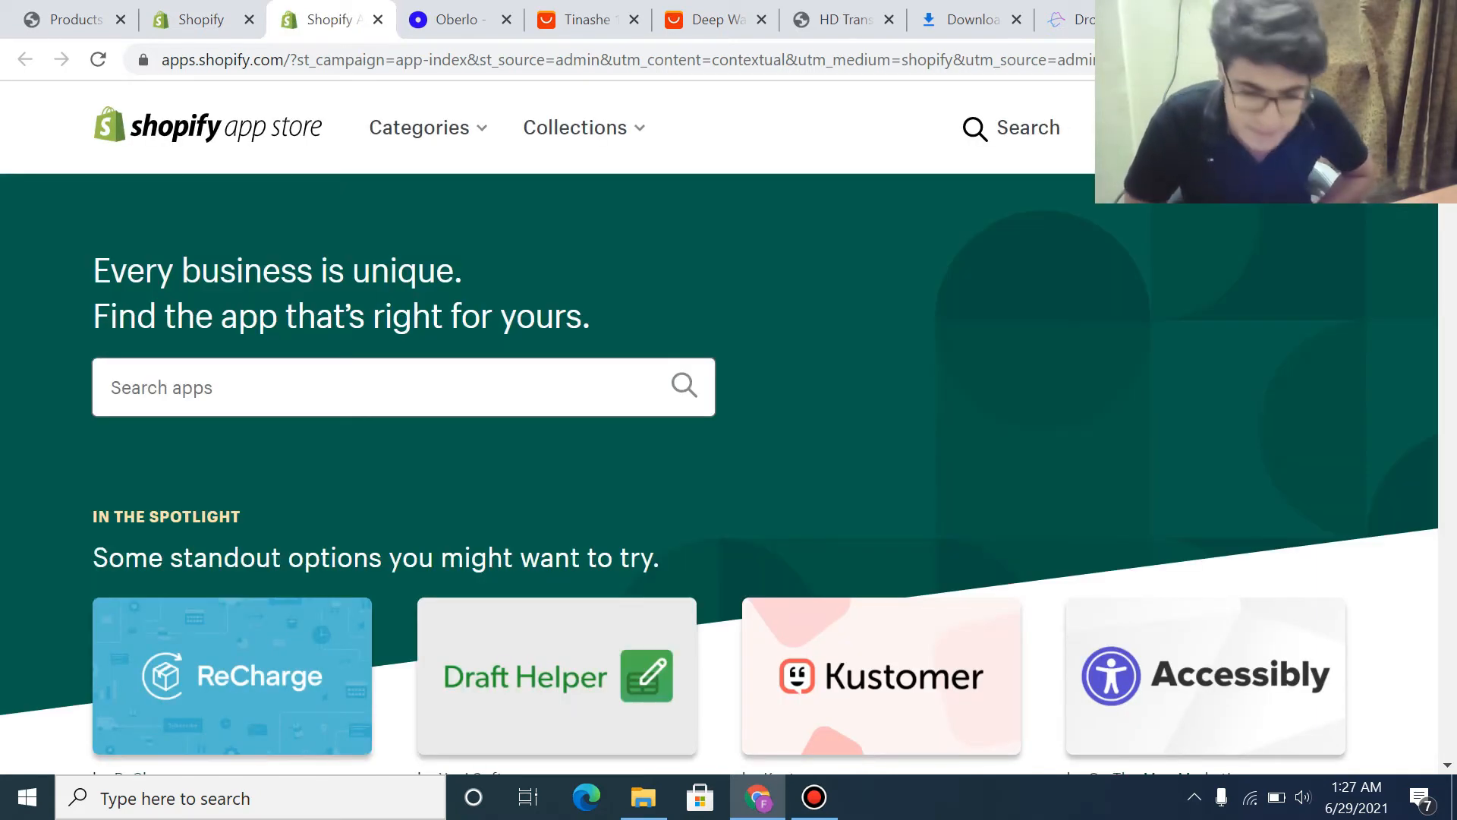
# - Search the Shopify App Store for "ali express" and look through the resulting apps
pyautogui.click(161, 387)
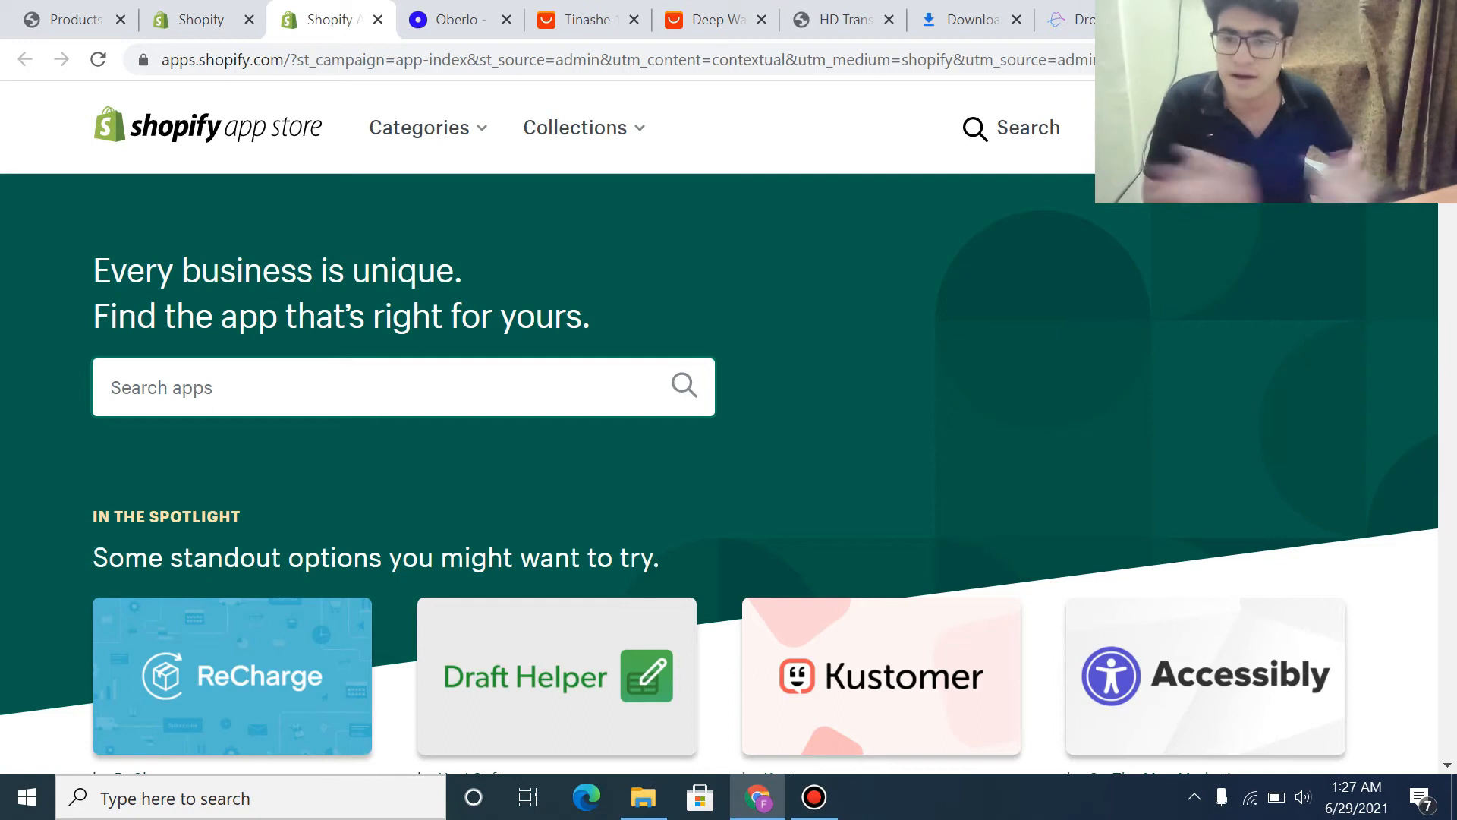
pyautogui.write('ali express')
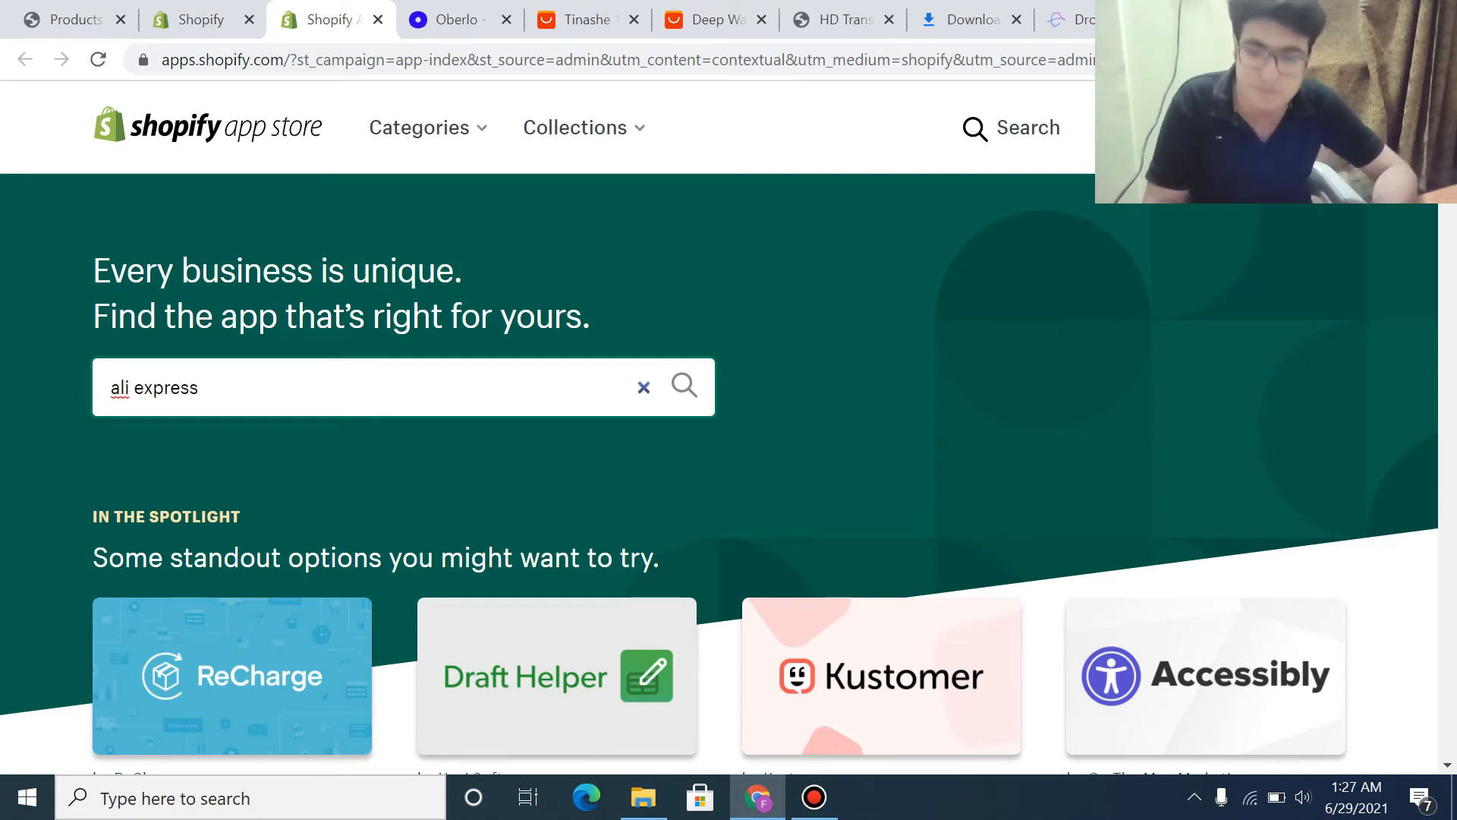
pyautogui.press('Return')
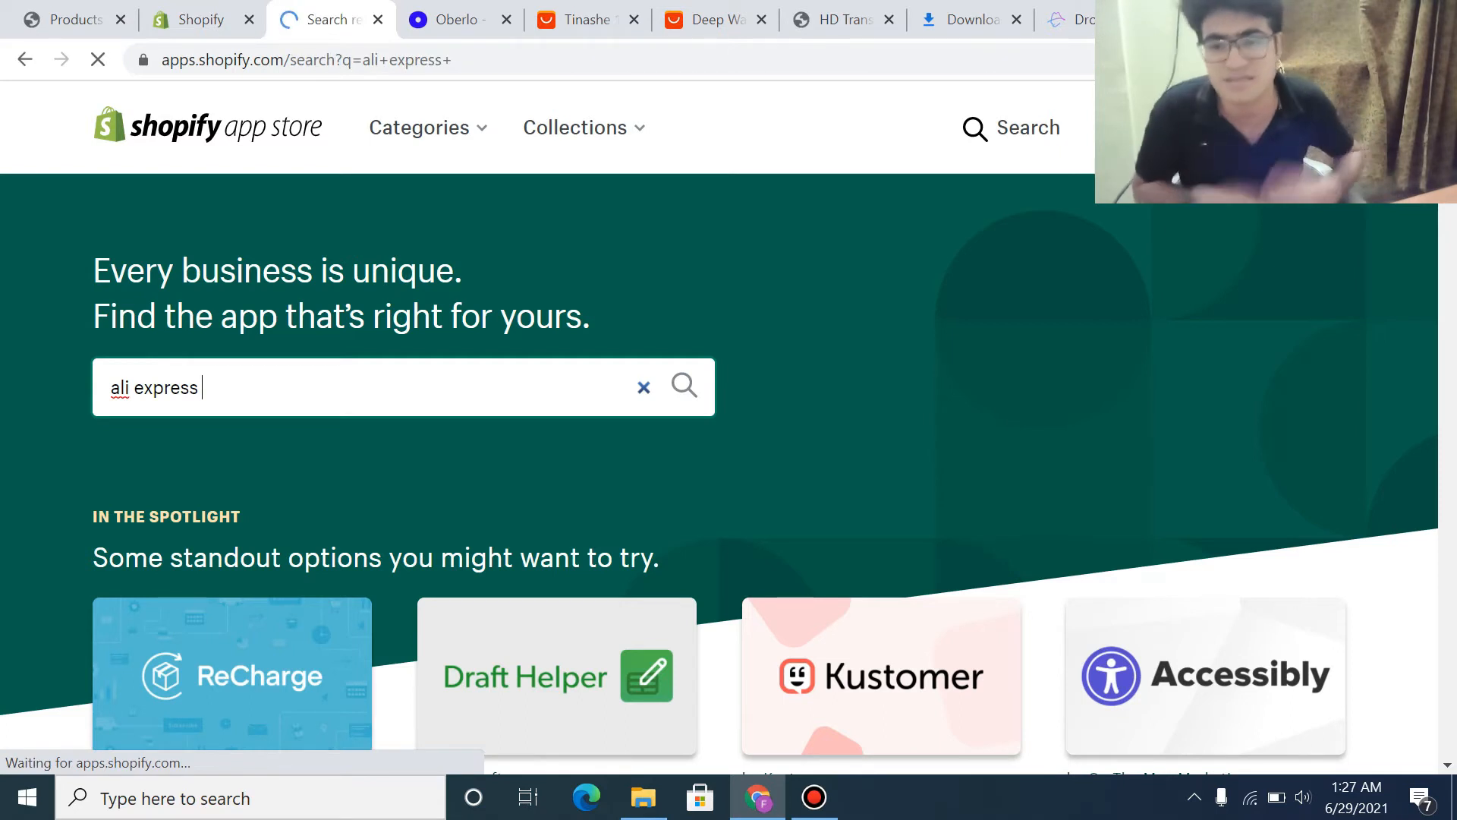
pyautogui.scroll(-3, 728, 471)
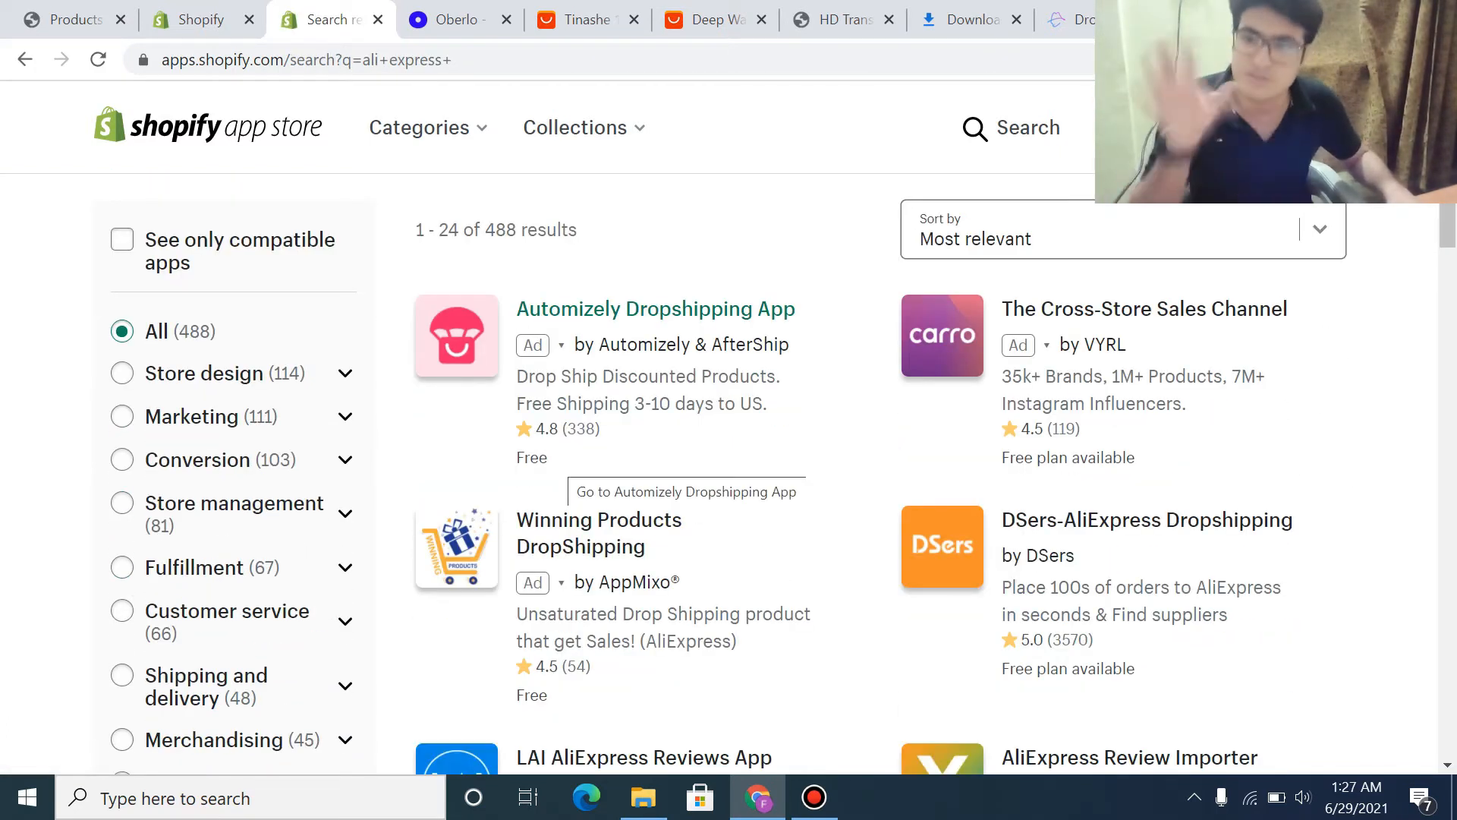
pyautogui.scroll(3, 600, 531)
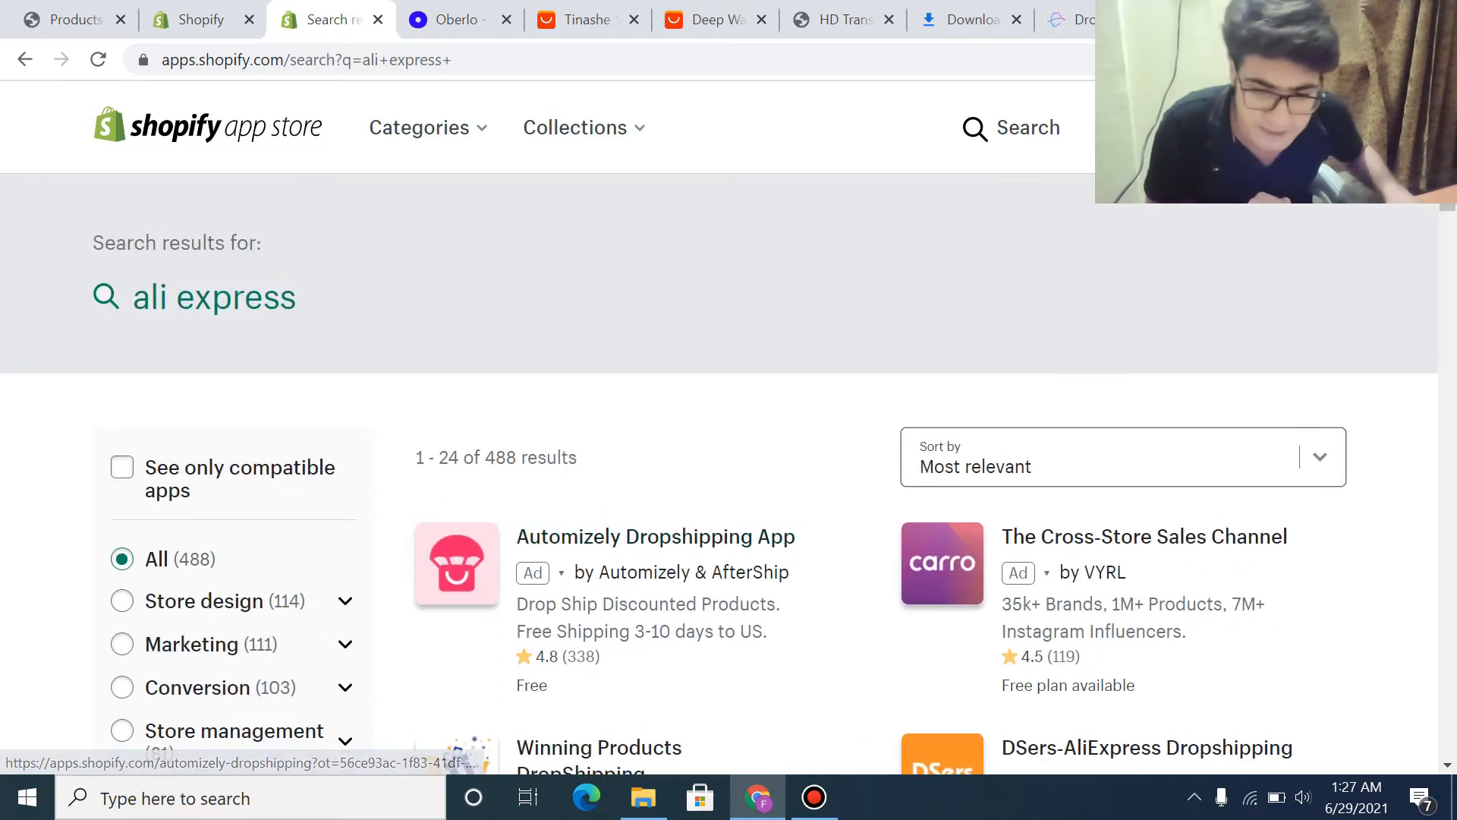
pyautogui.scroll(-7, 1131, 415)
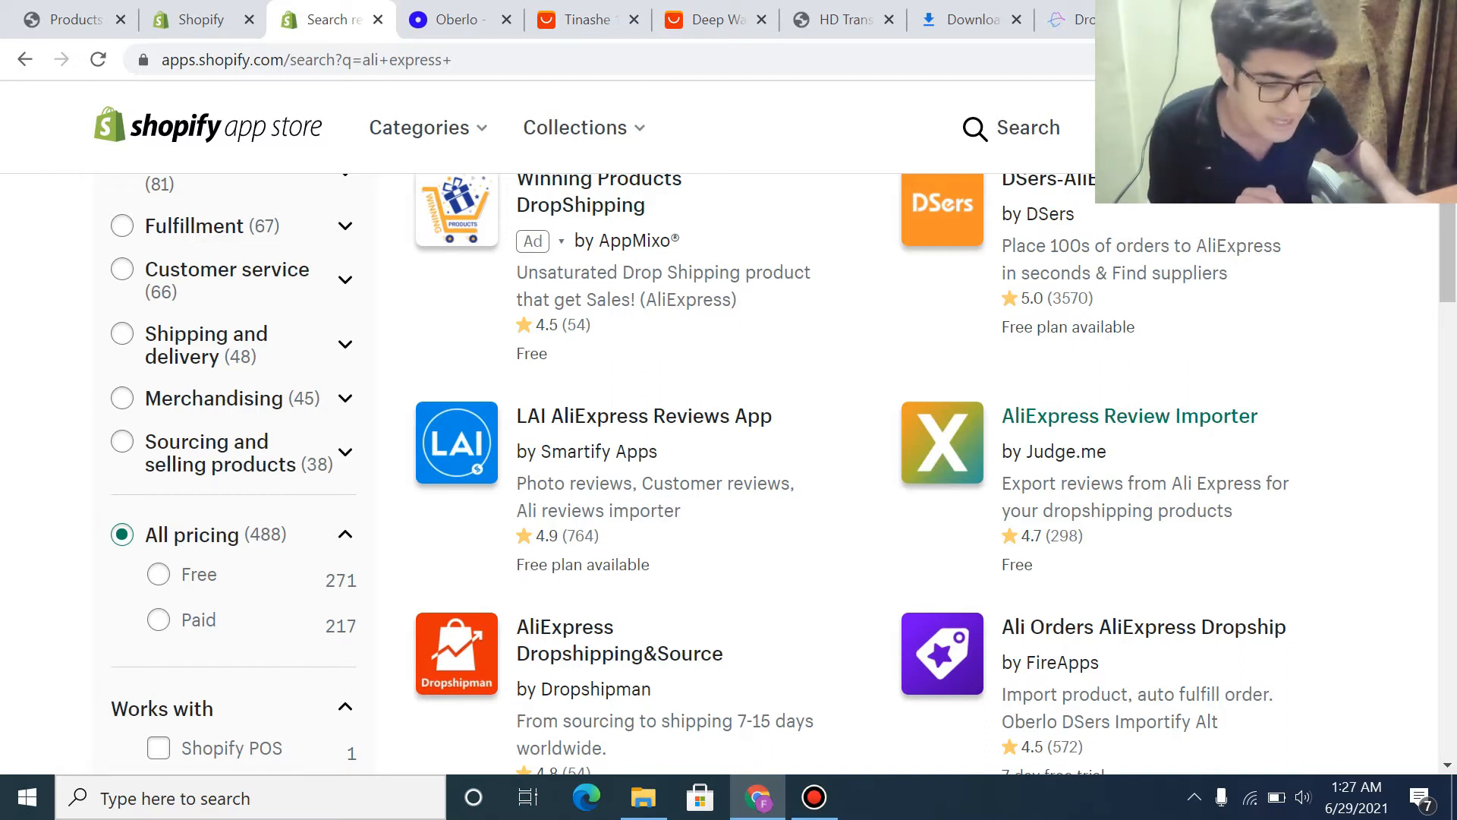
# - Open the AliExpress Review Importer listing by Judge.me and install the app on the store
pyautogui.click(1131, 416)
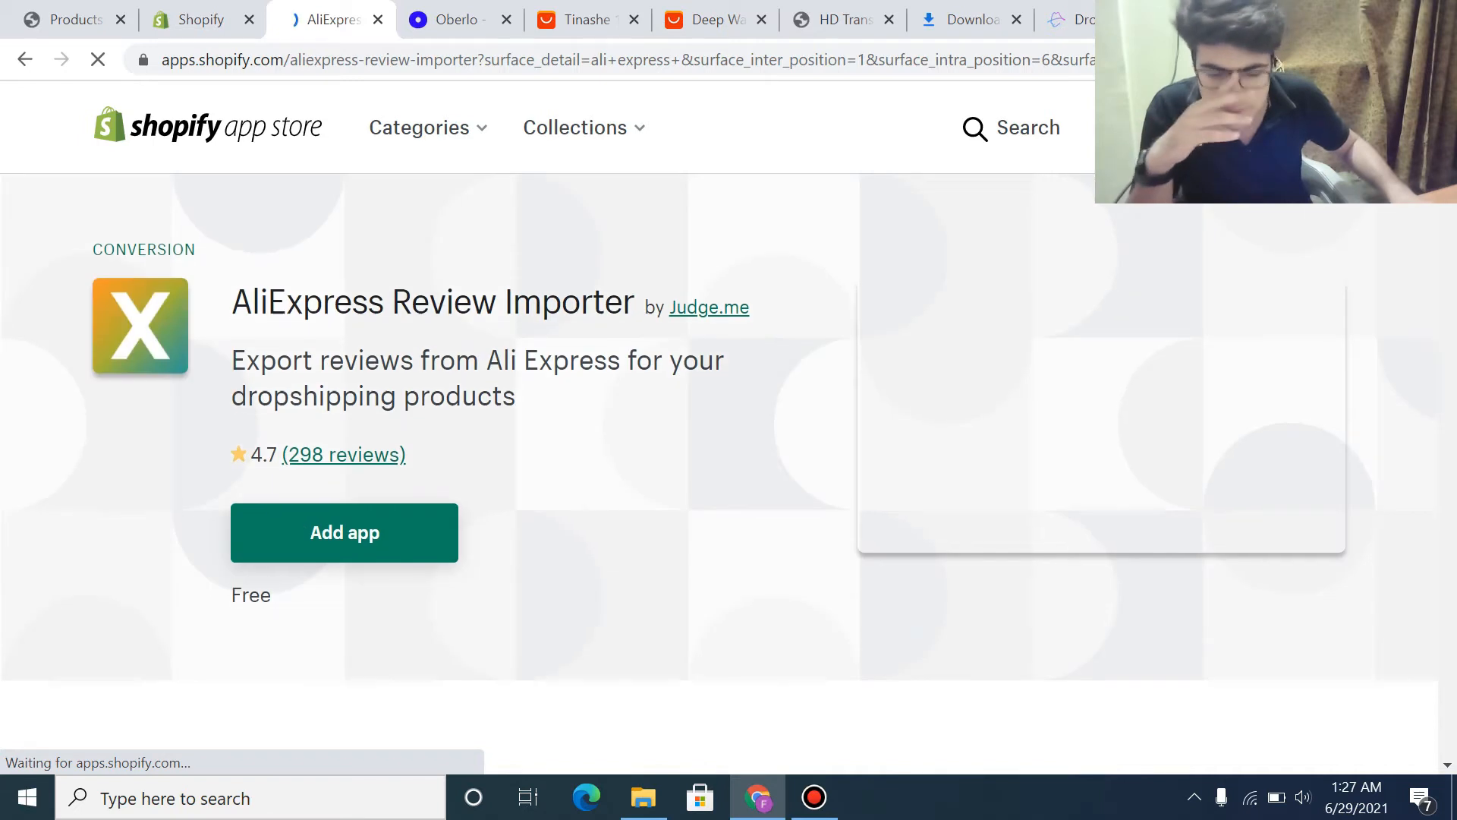
pyautogui.scroll(-5, 728, 456)
pyautogui.scroll(4, 342, 463)
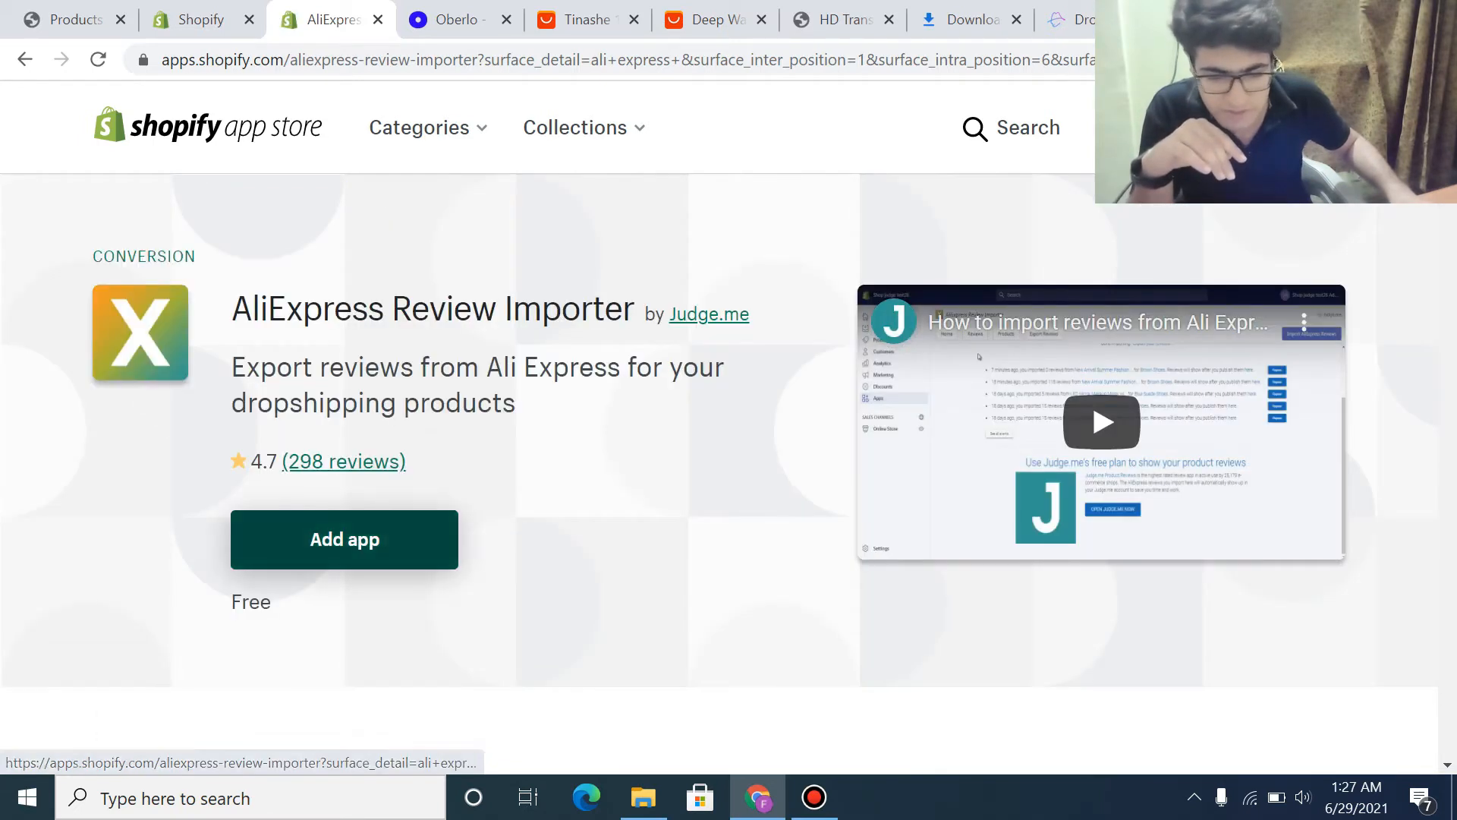
pyautogui.click(345, 540)
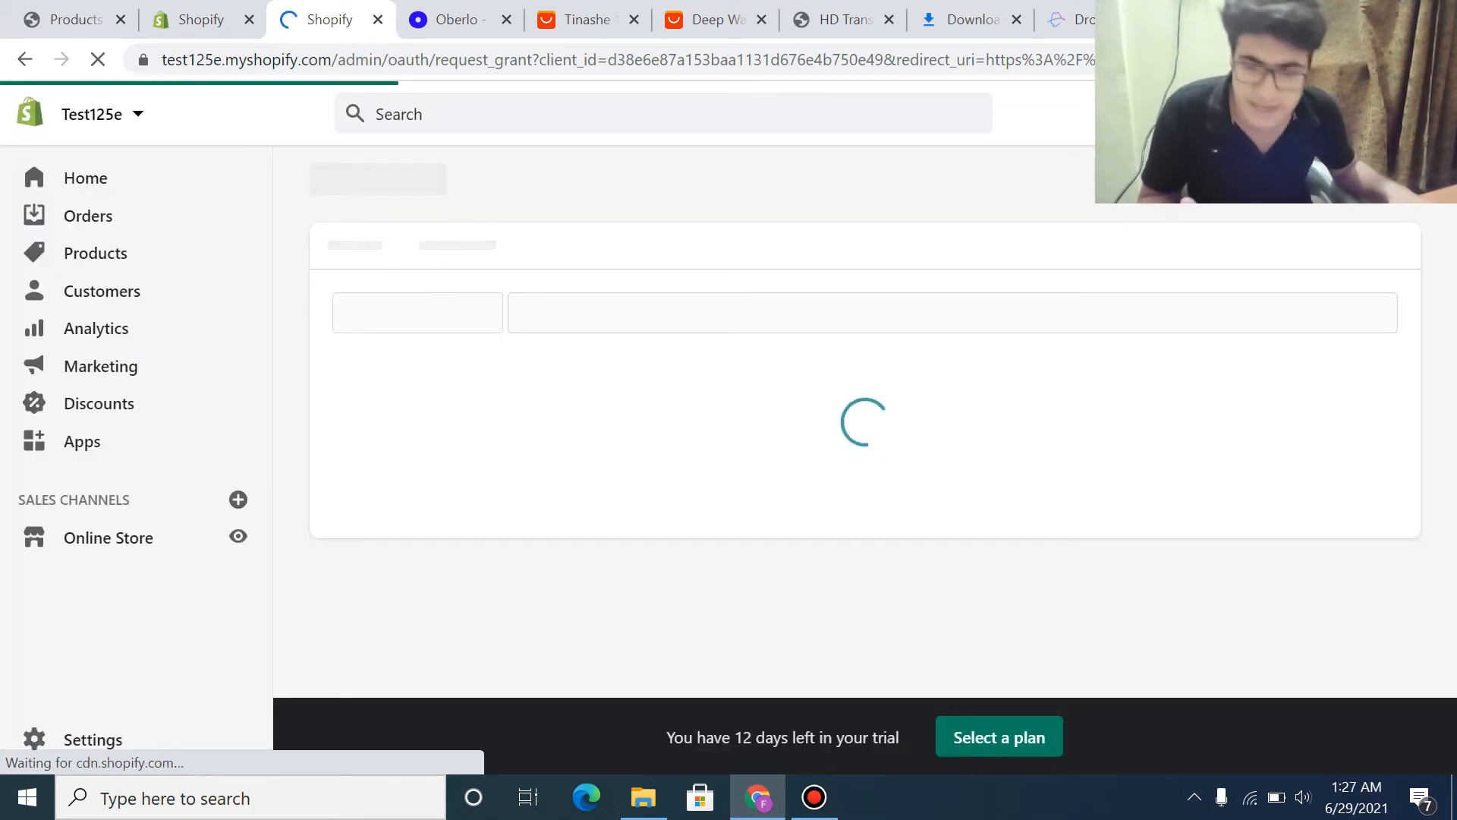
pyautogui.scroll(-3, 856, 456)
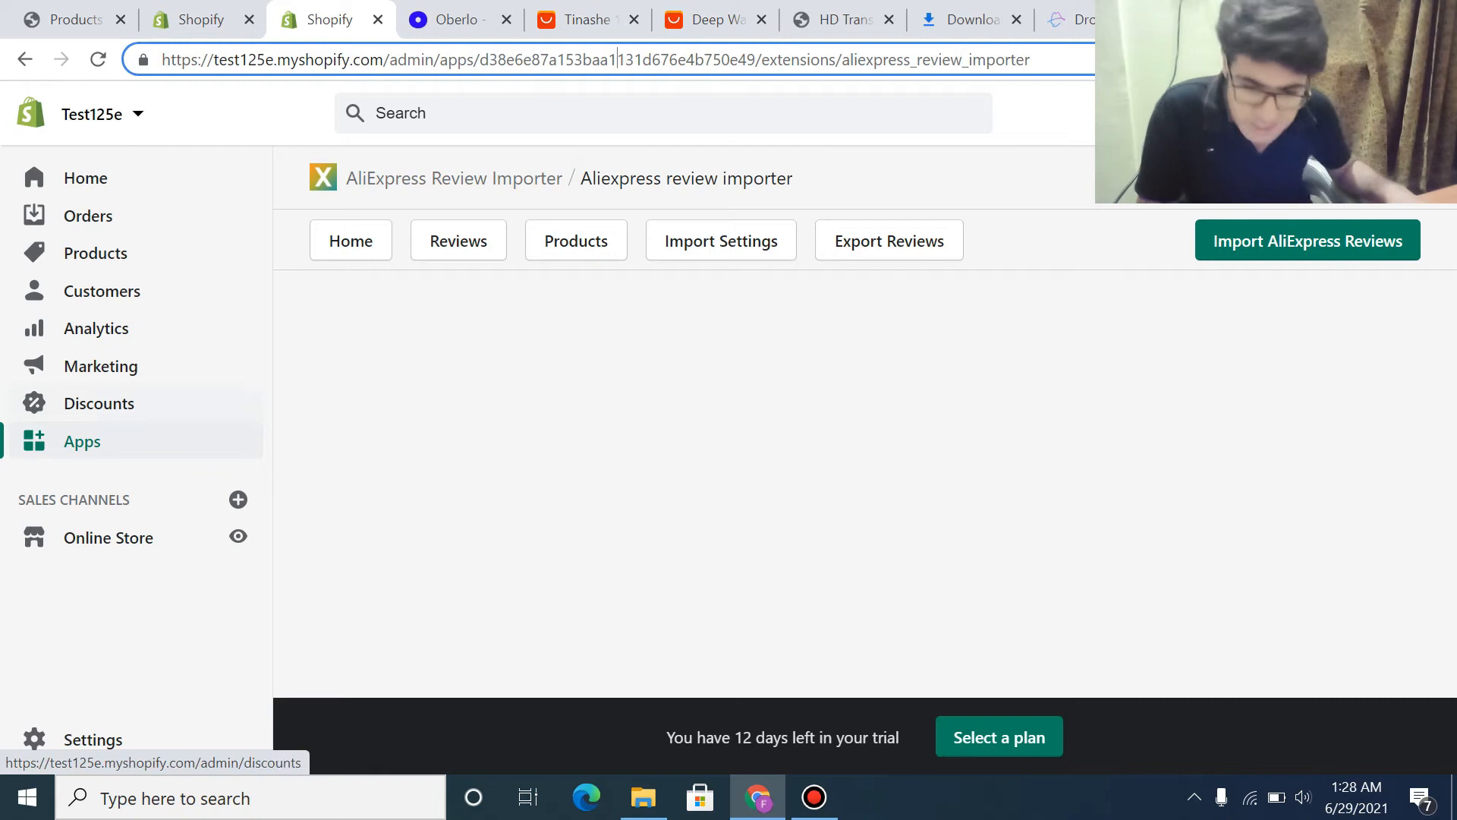
# - Reopen the Shopify App Store from the store's apps page and search for "judge me"
pyautogui.click(82, 442)
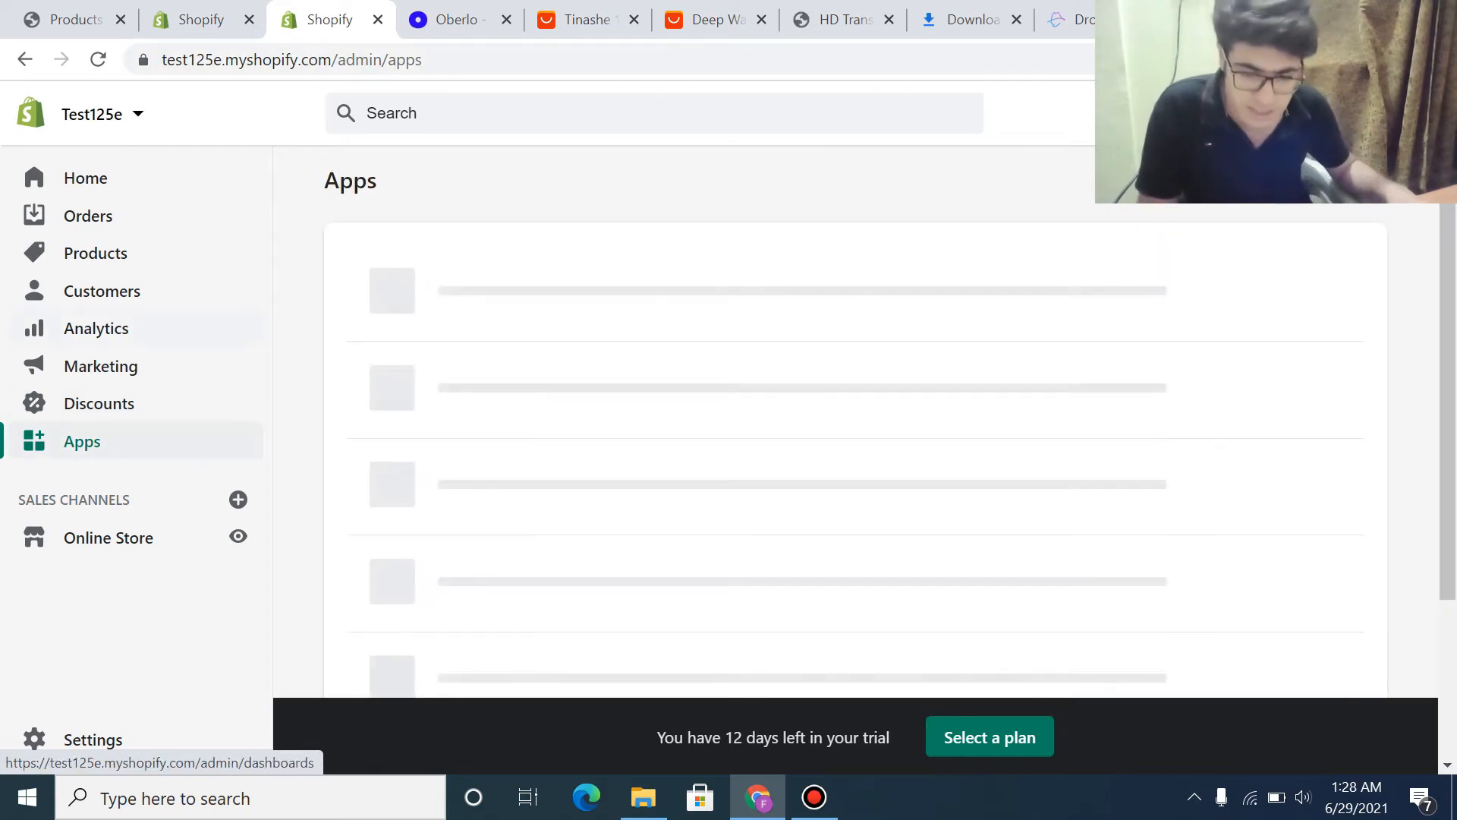
pyautogui.click(1323, 187)
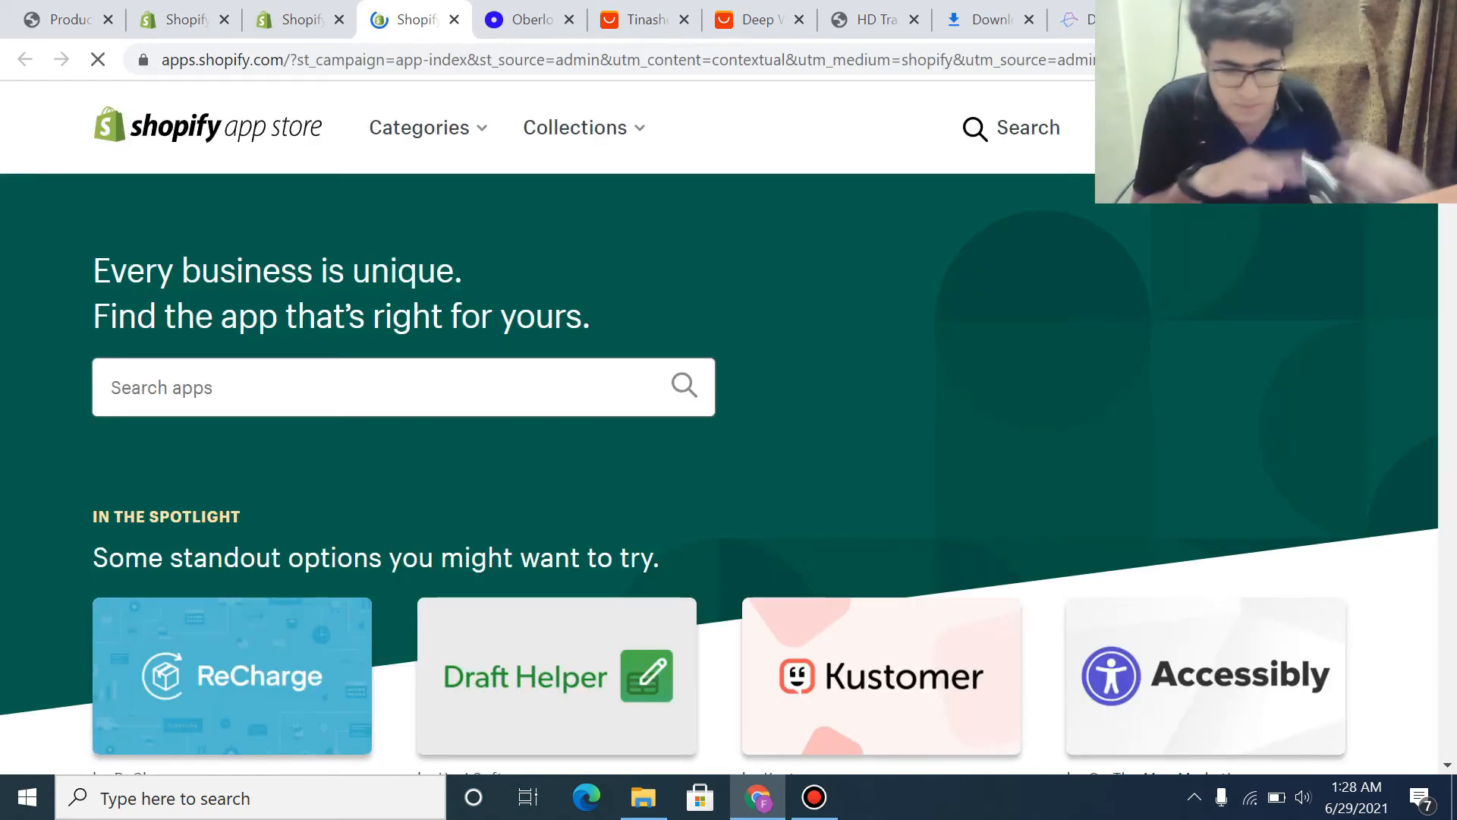
pyautogui.write('judge me')
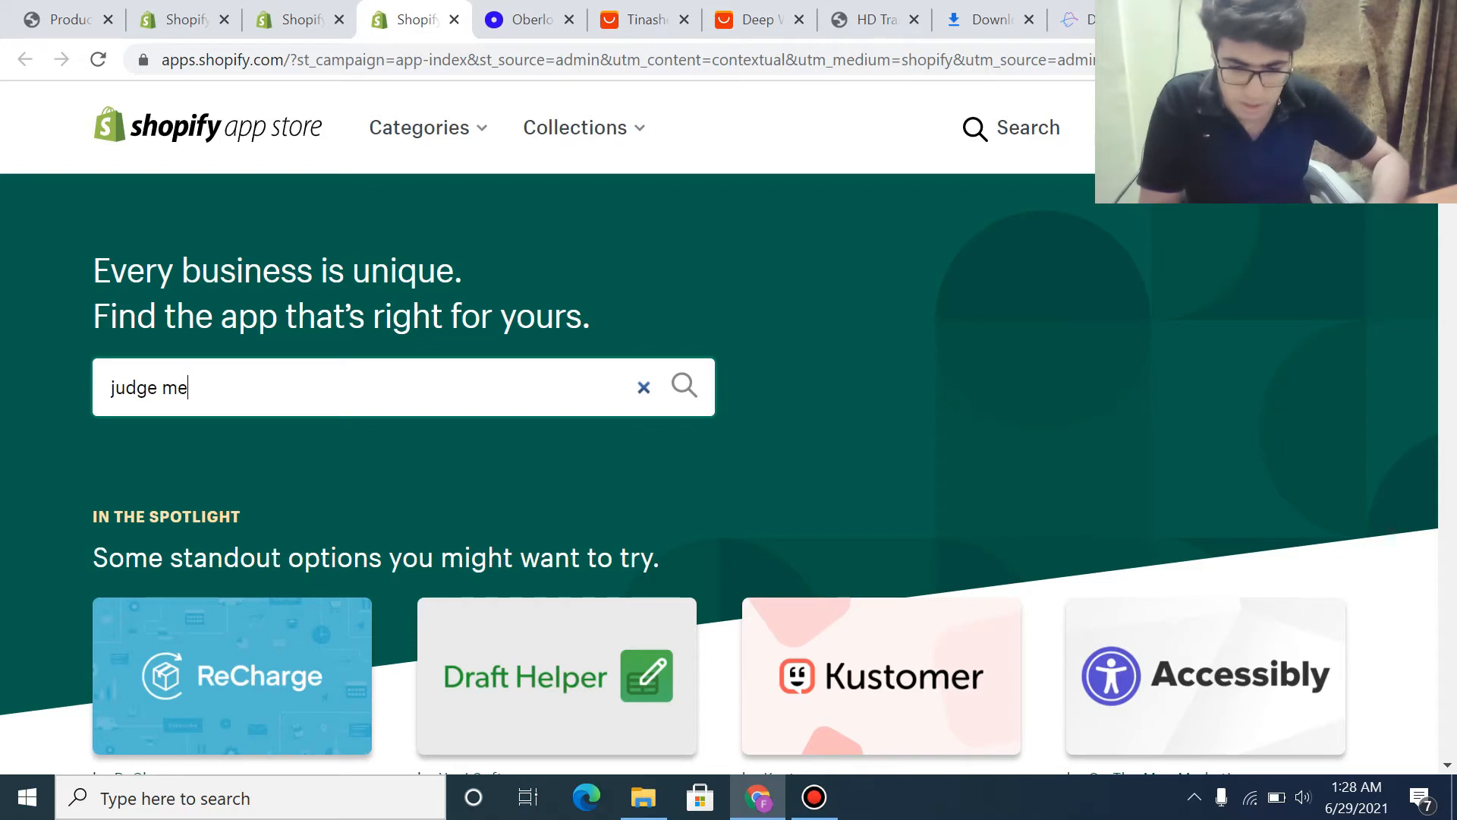
pyautogui.press('Return')
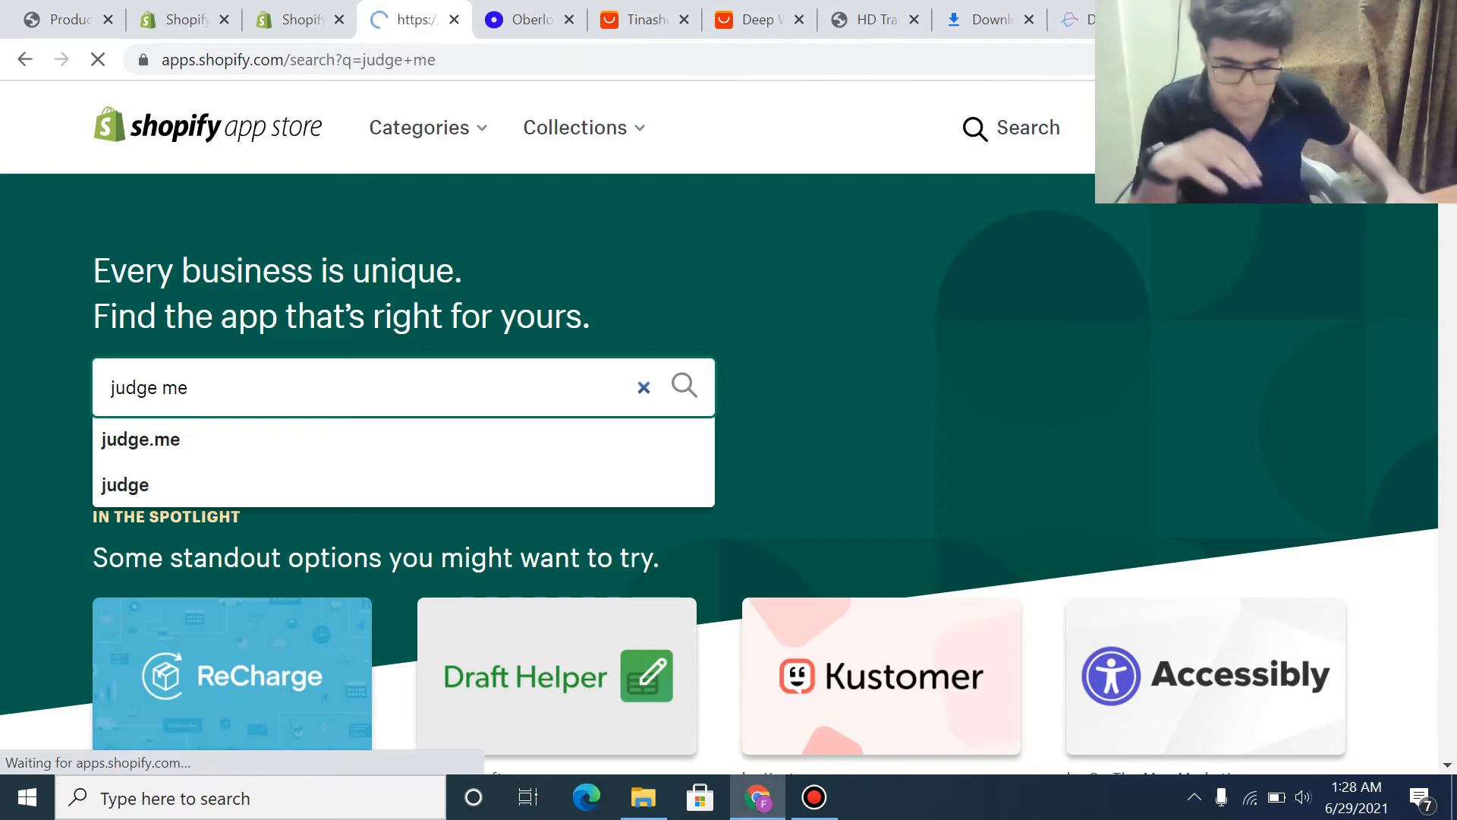
pyautogui.scroll(-2, 645, 592)
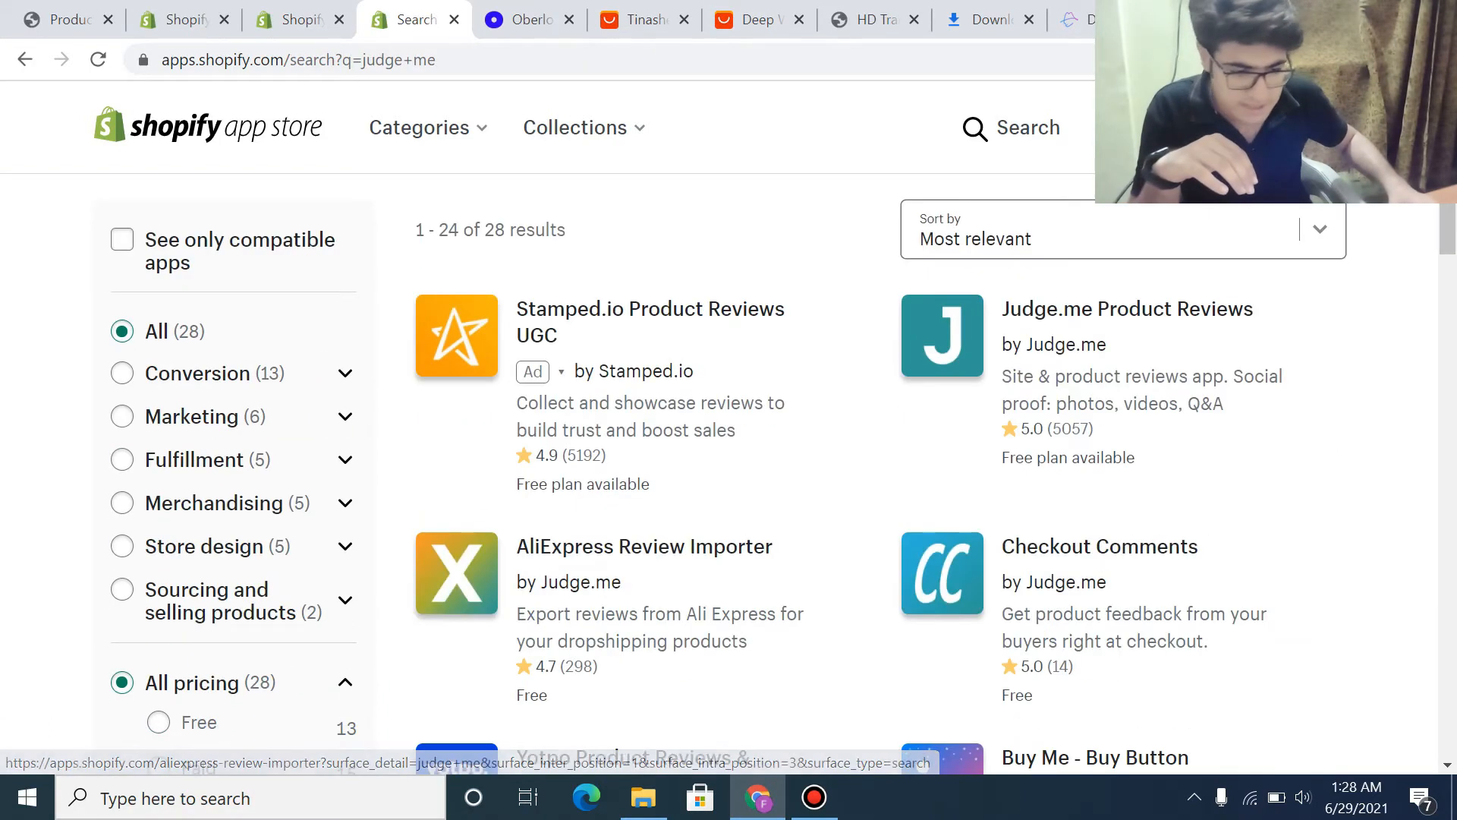
pyautogui.scroll(1, 1124, 440)
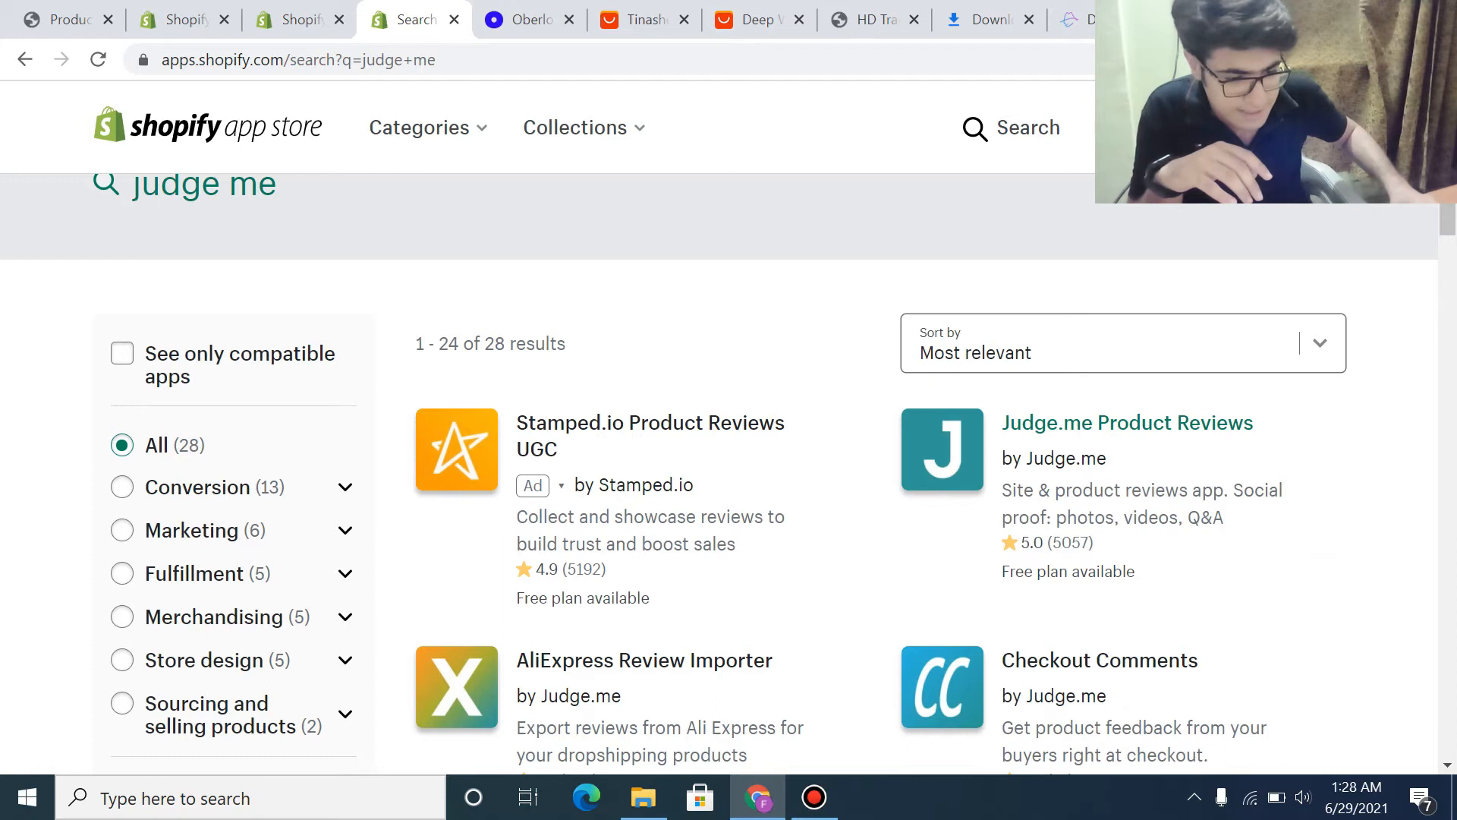
# - Open the Judge.me Product Reviews listing and install the app on the store through Judge.me's own apps page
pyautogui.click(1127, 423)
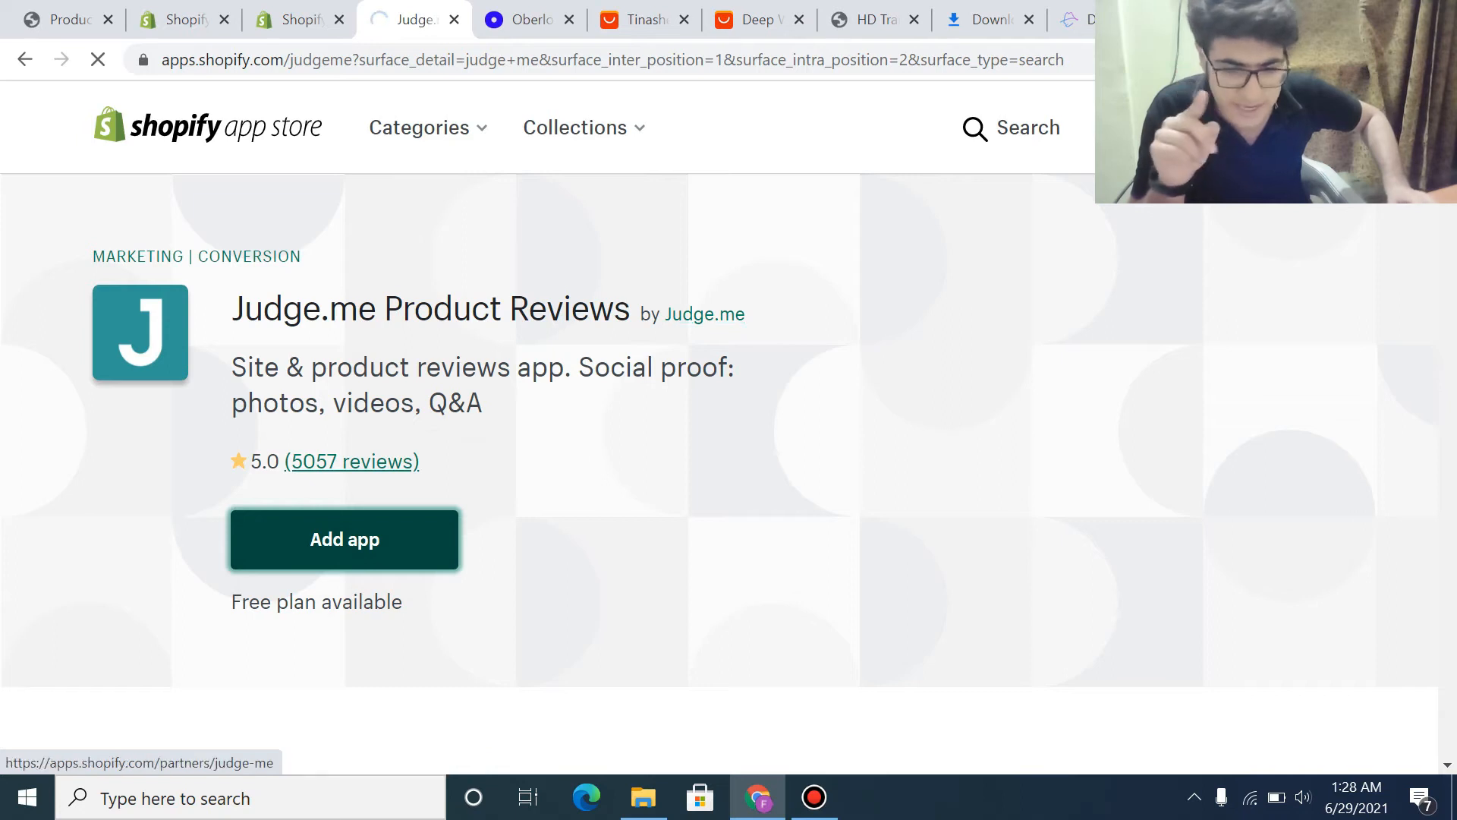
pyautogui.click(704, 313)
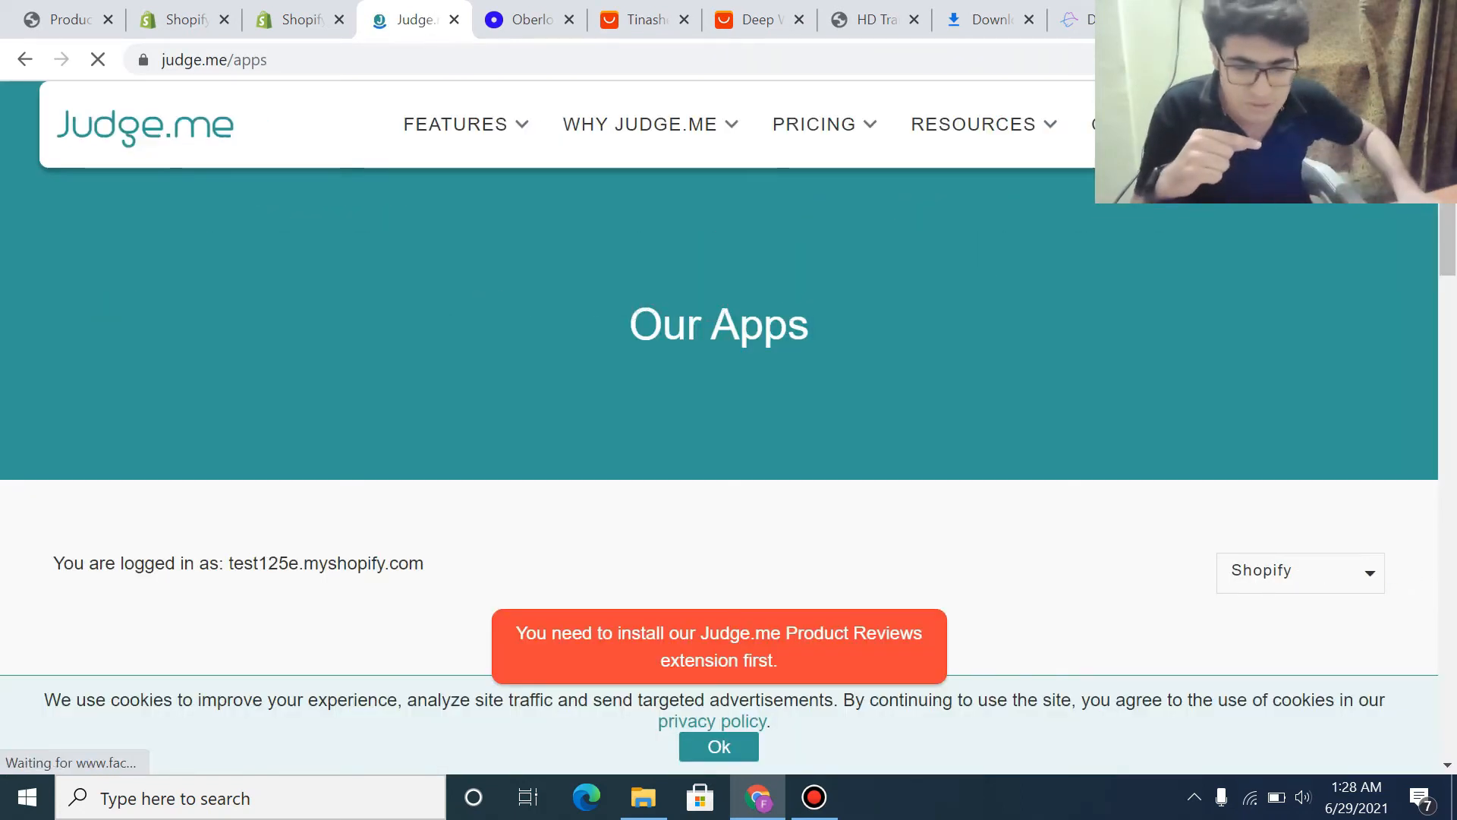
pyautogui.scroll(-4, 720, 427)
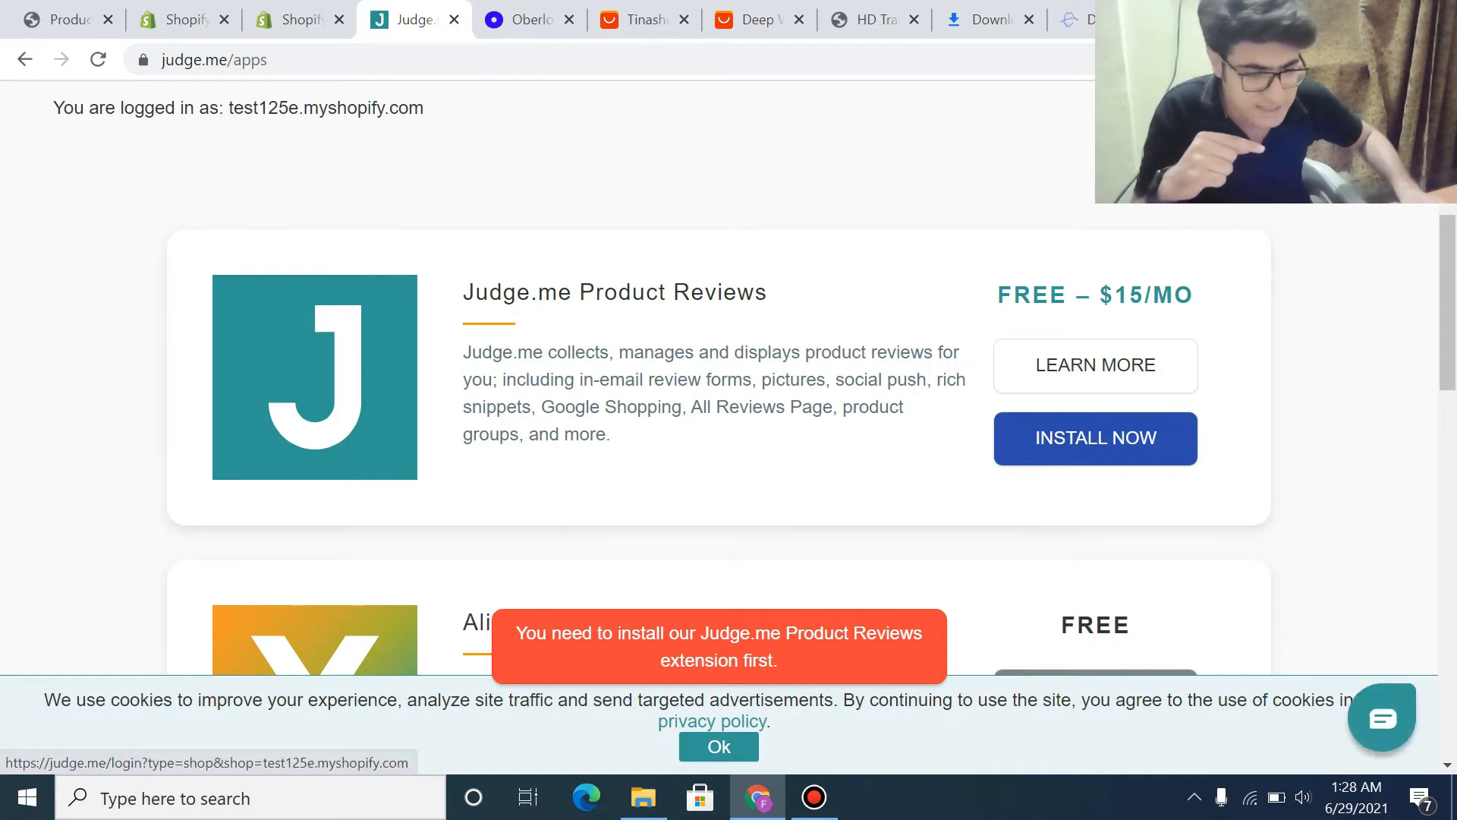
pyautogui.click(1096, 438)
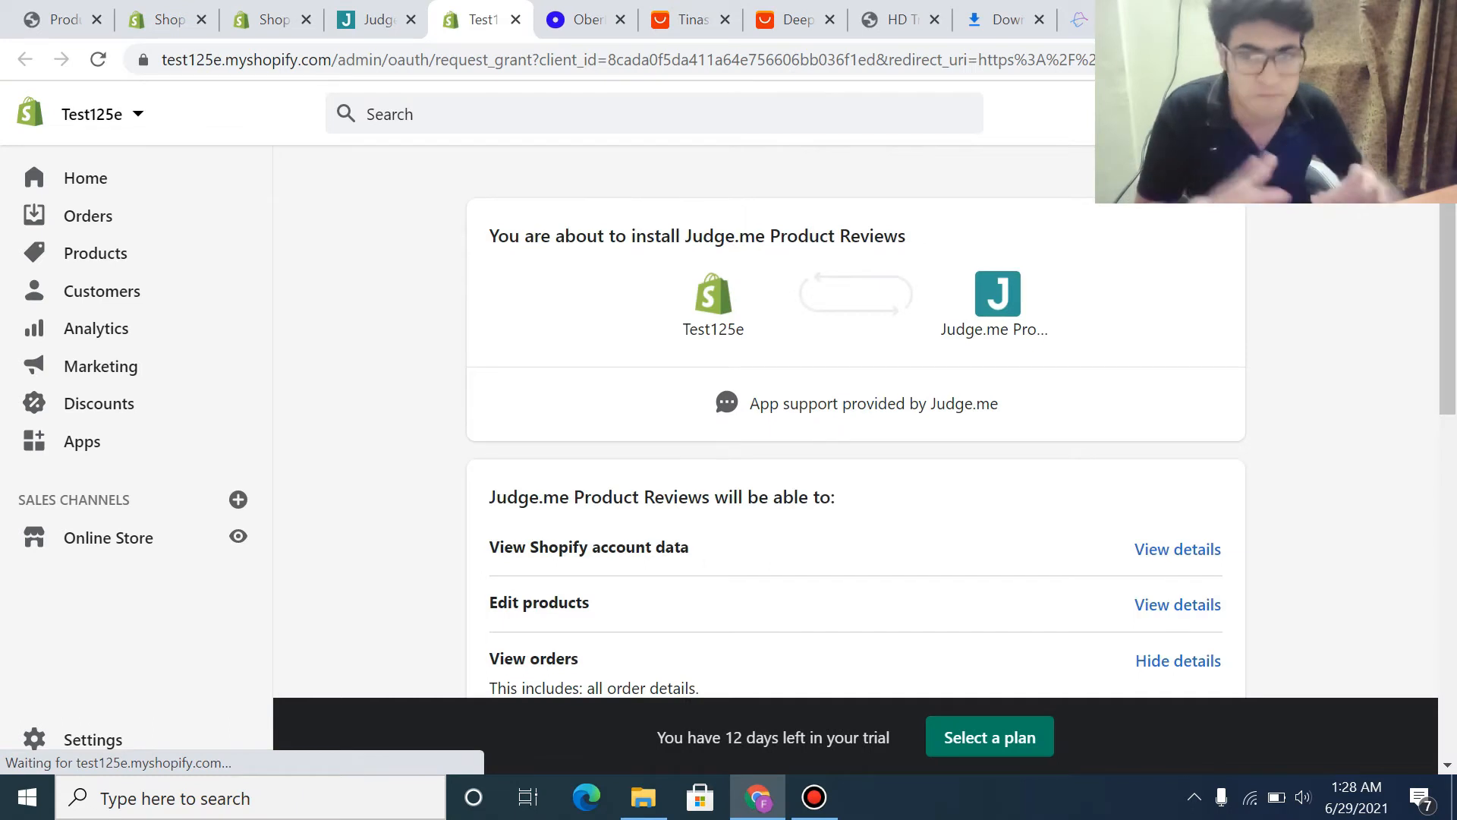
pyautogui.scroll(-8, 856, 341)
pyautogui.click(1191, 531)
pyautogui.scroll(8, 1190, 531)
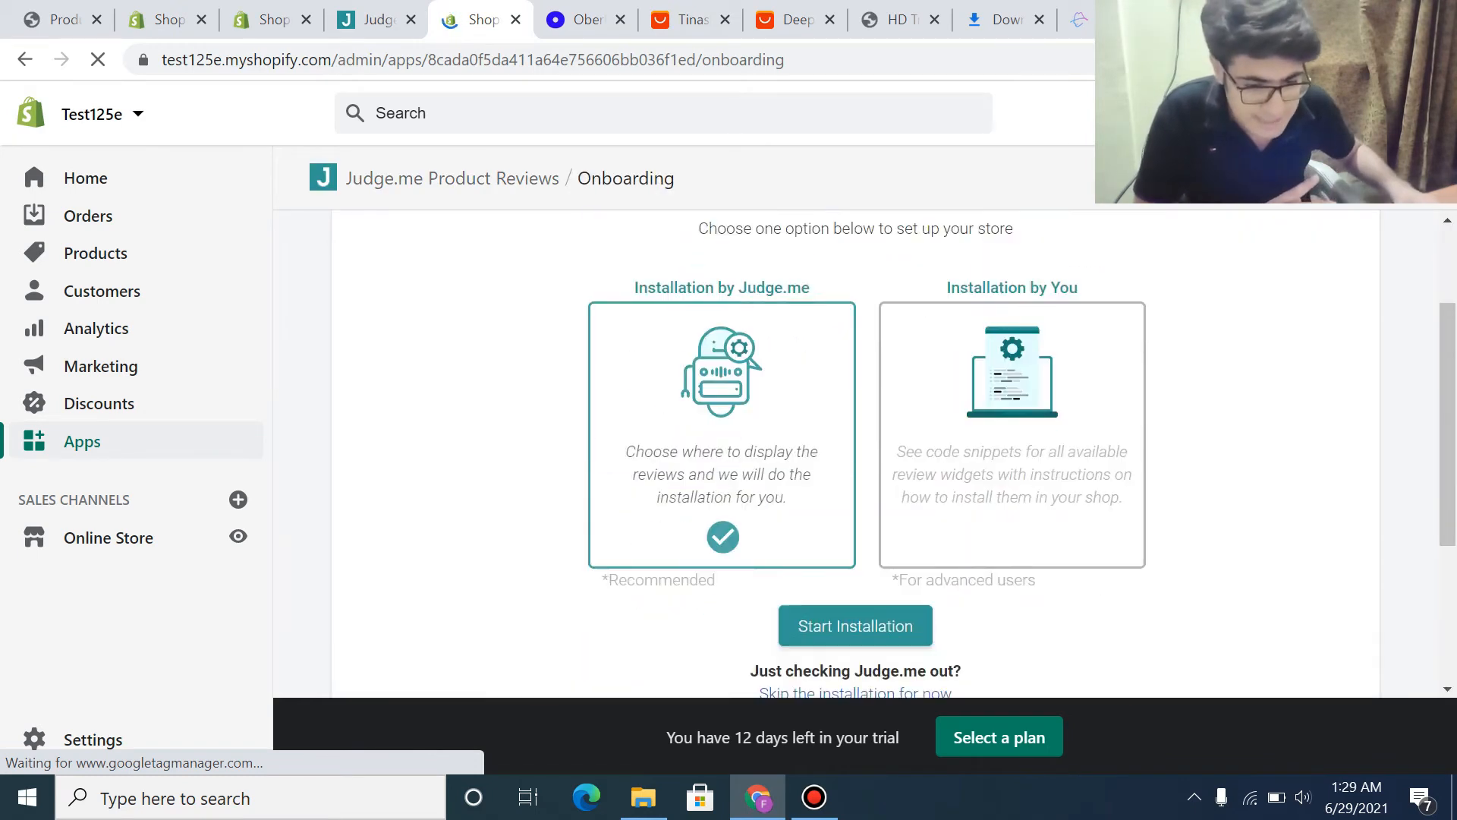
# - Complete the recommended installation by Judge.me with all review widgets on the Debut theme, and approve how they look
pyautogui.scroll(-3, 857, 531)
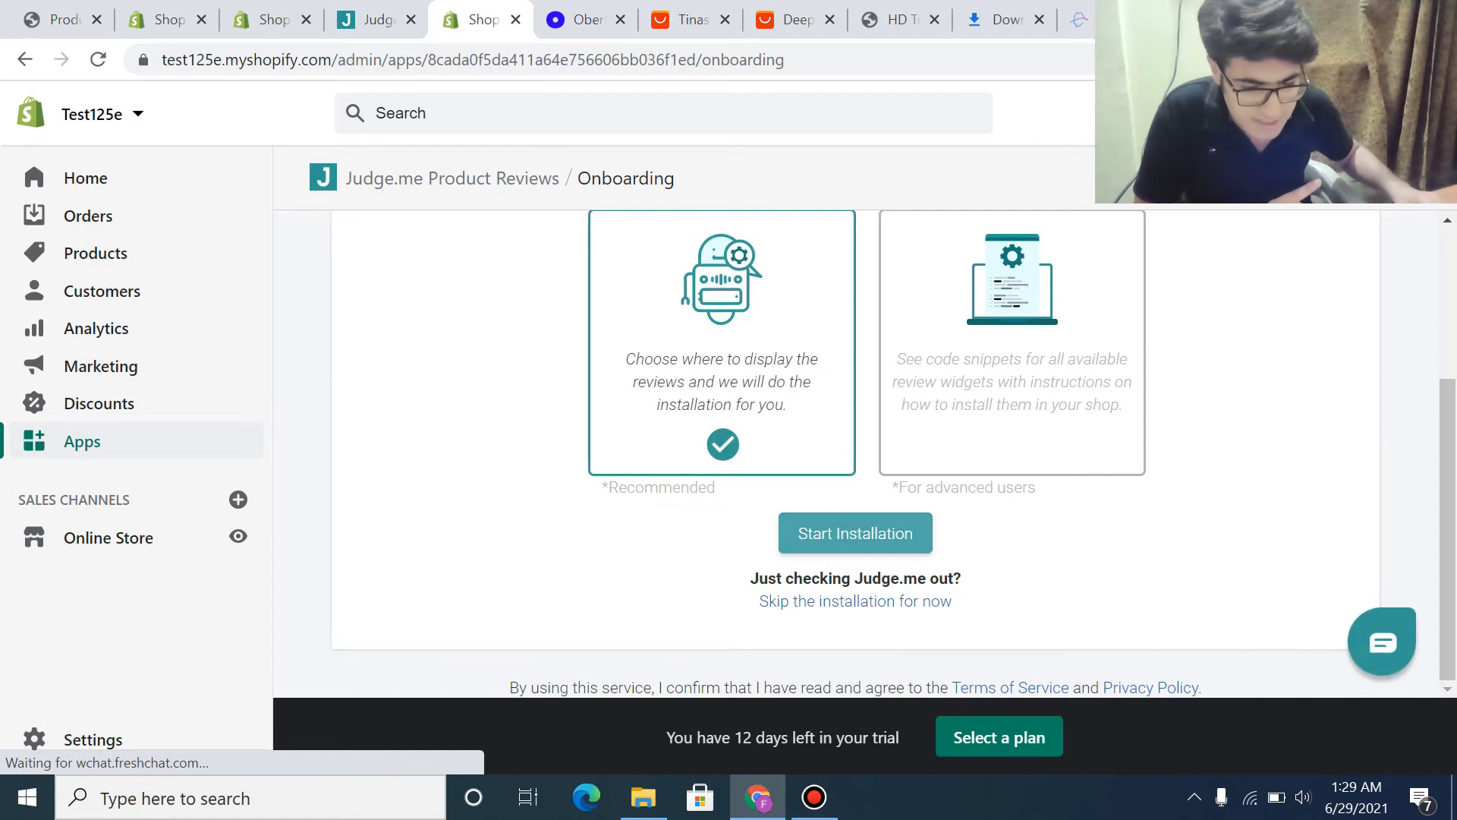
pyautogui.click(856, 531)
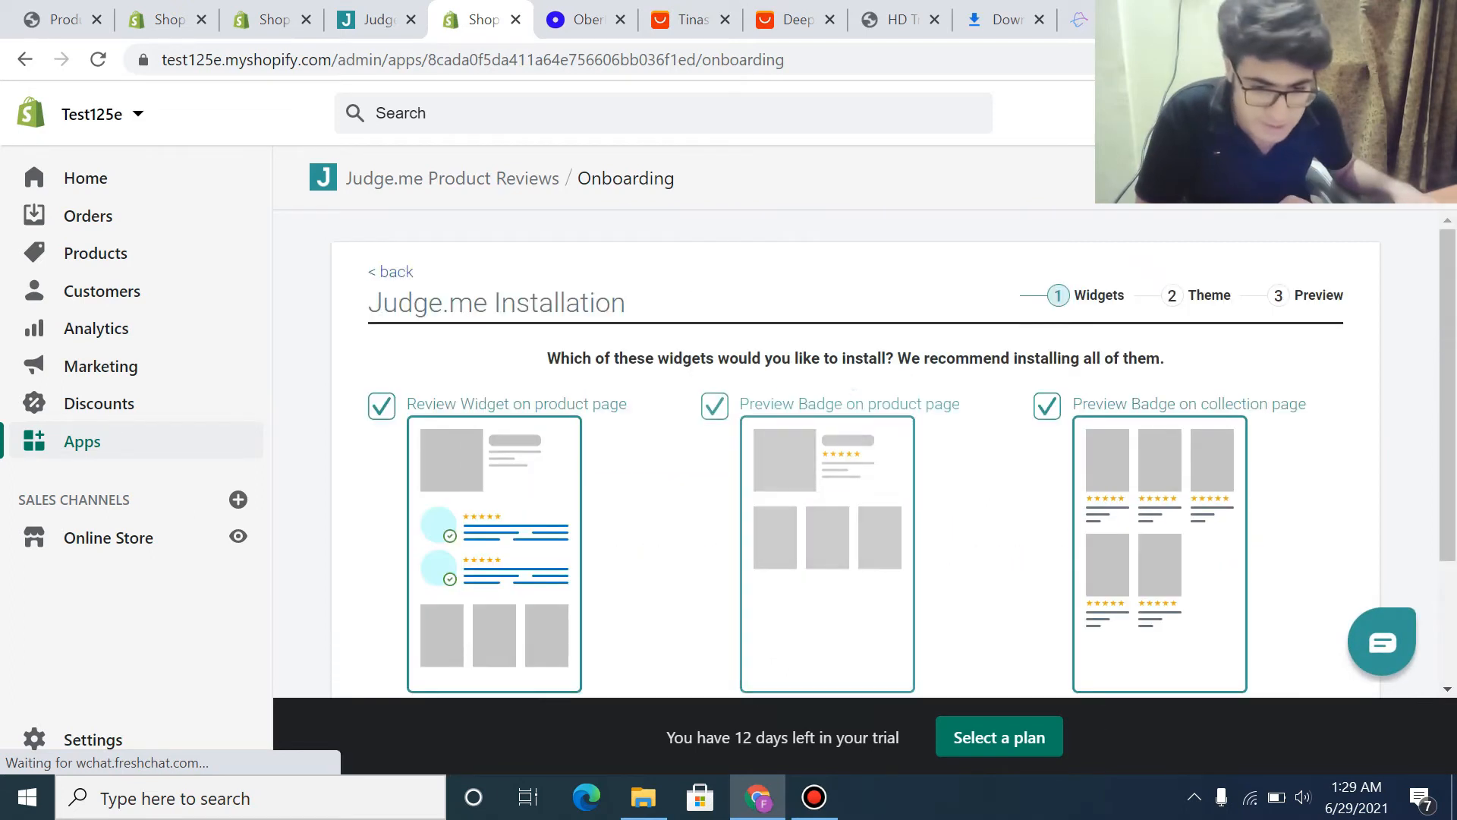
pyautogui.click(805, 600)
pyautogui.click(806, 596)
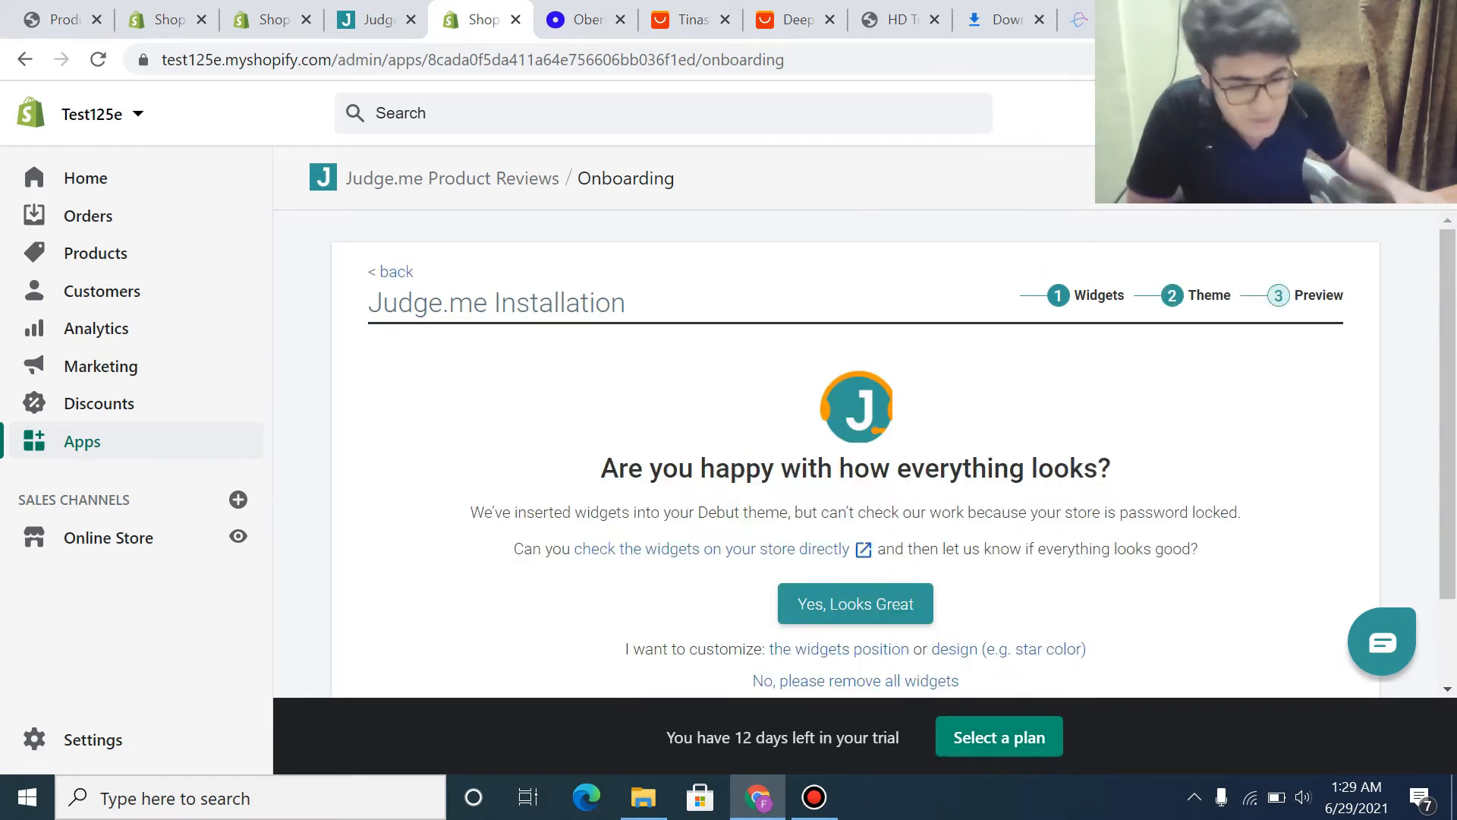
pyautogui.click(855, 604)
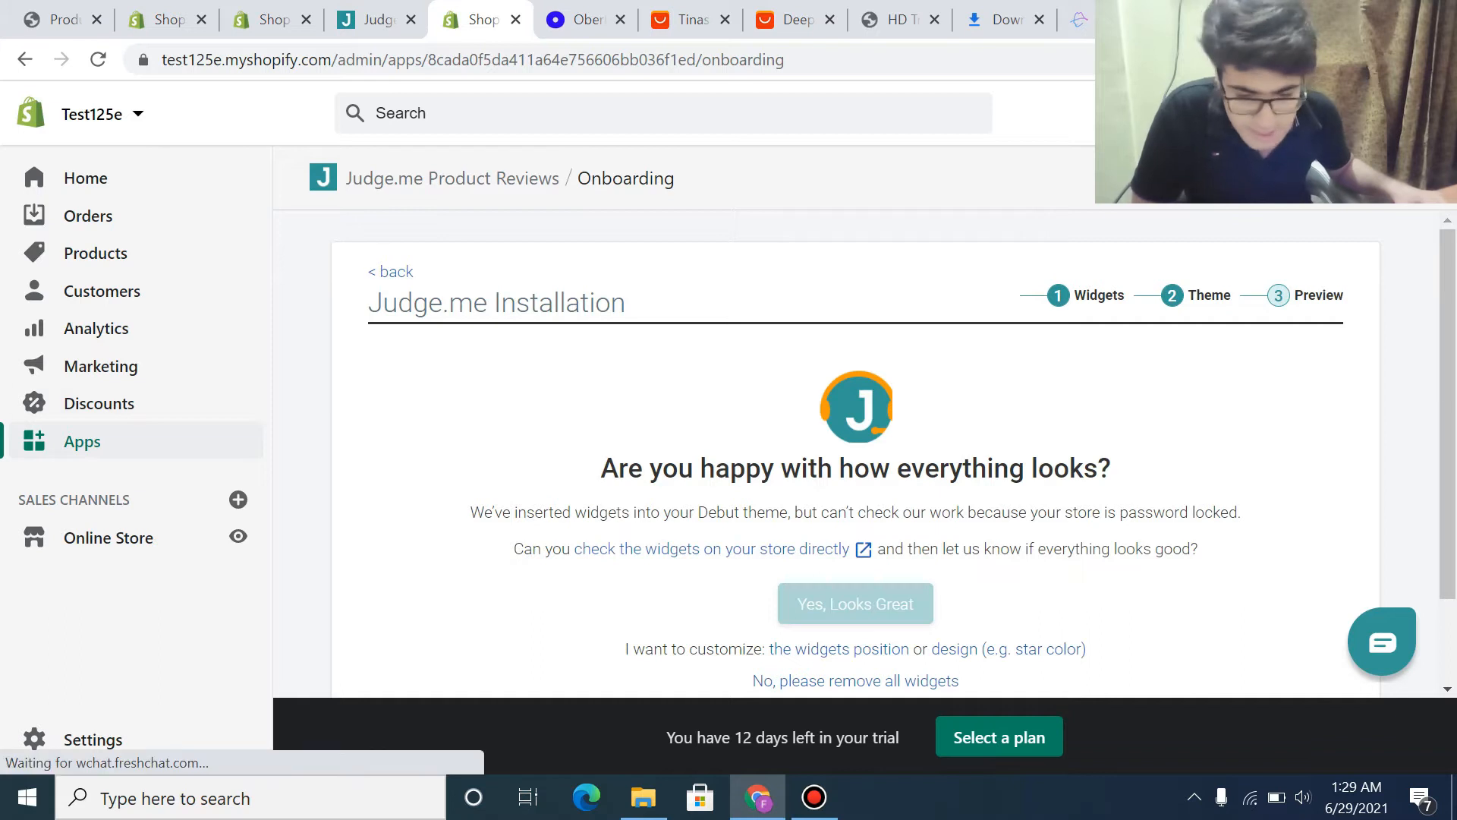
# - Check the store's installed apps, then search the Shopify App Store for "pagefly"
pyautogui.click(82, 441)
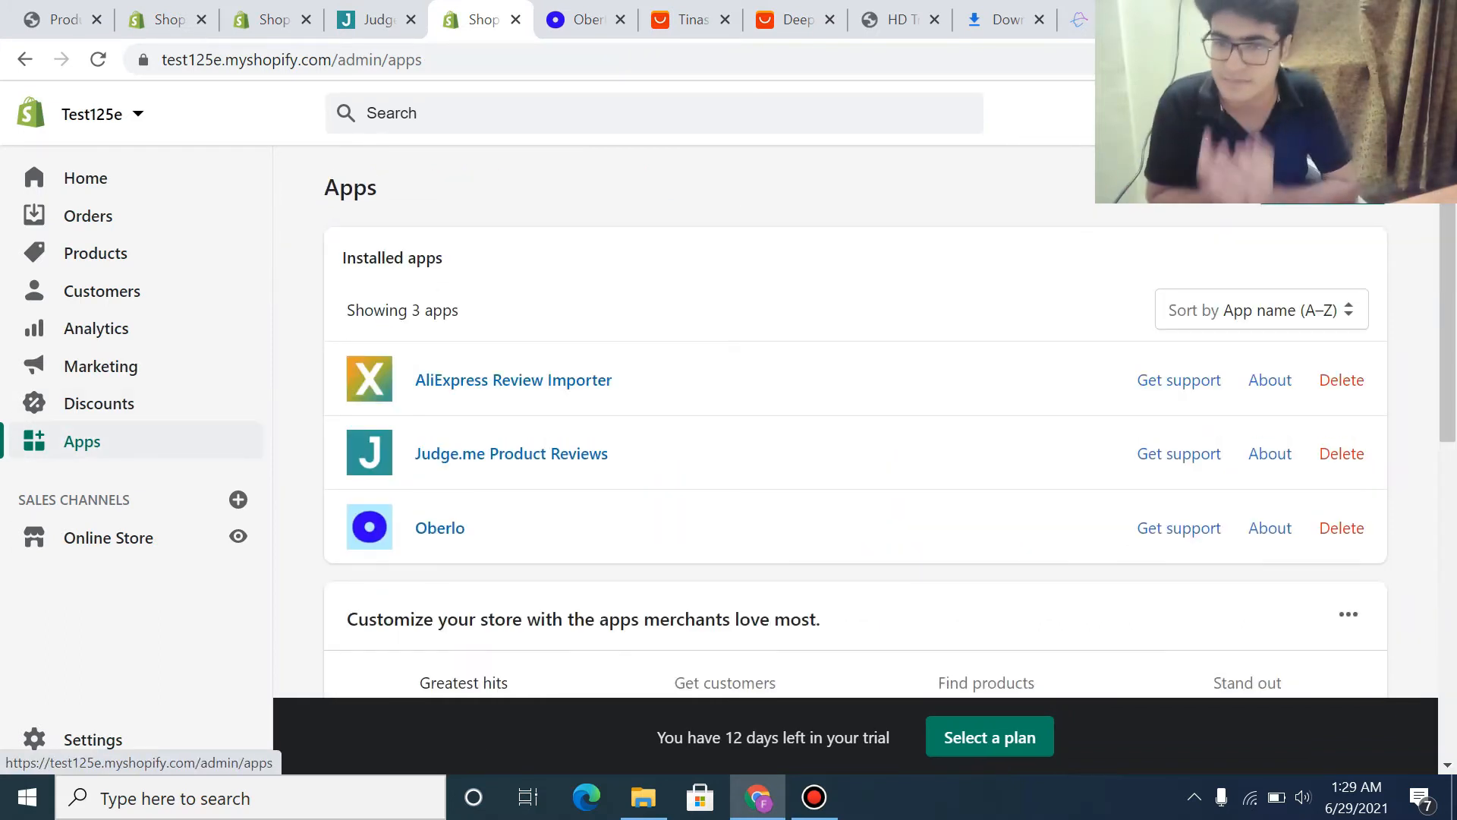
pyautogui.scroll(-2, 855, 428)
pyautogui.scroll(2, 855, 429)
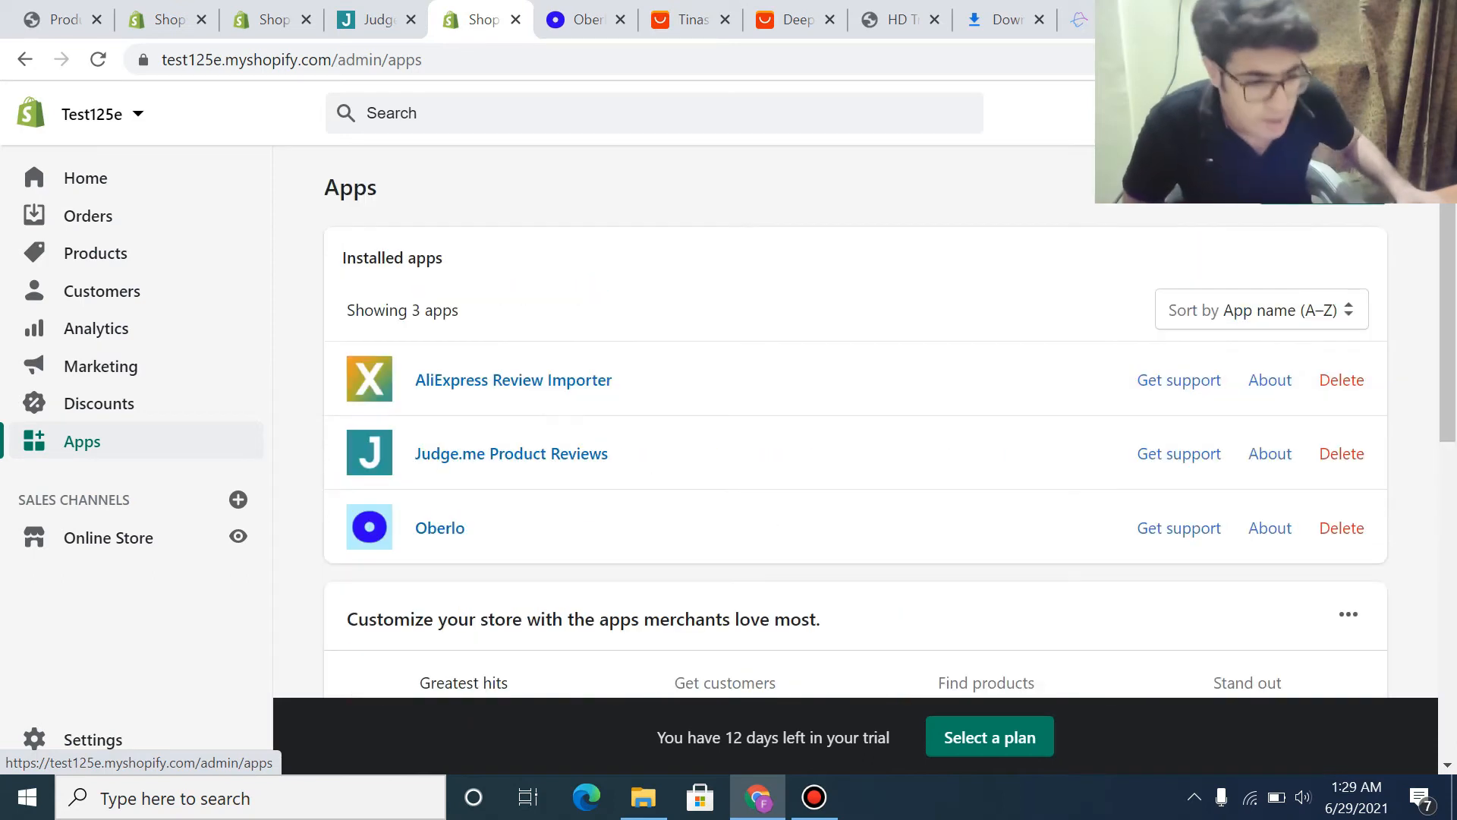
pyautogui.click(1323, 187)
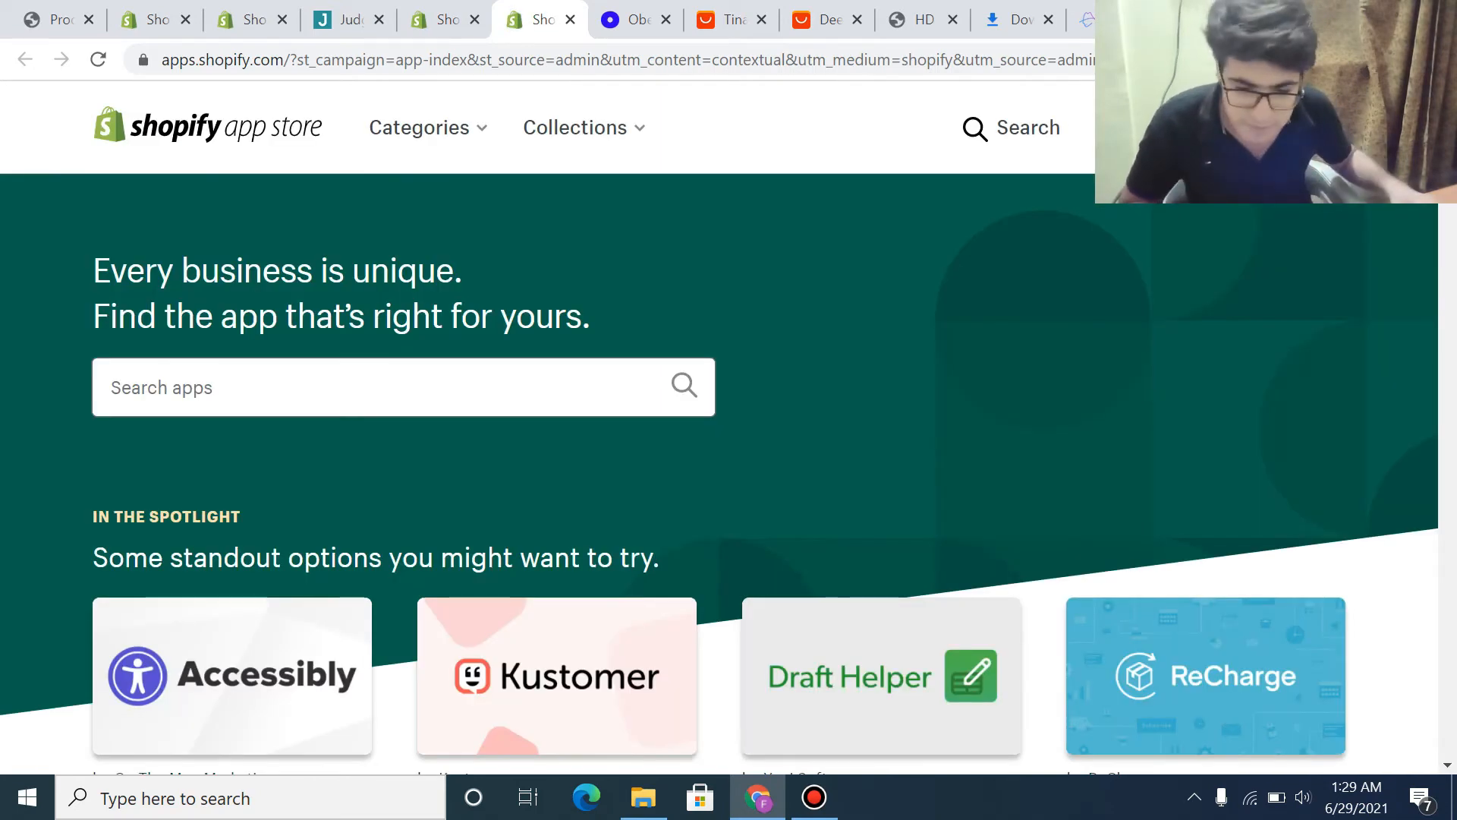
pyautogui.write('page')
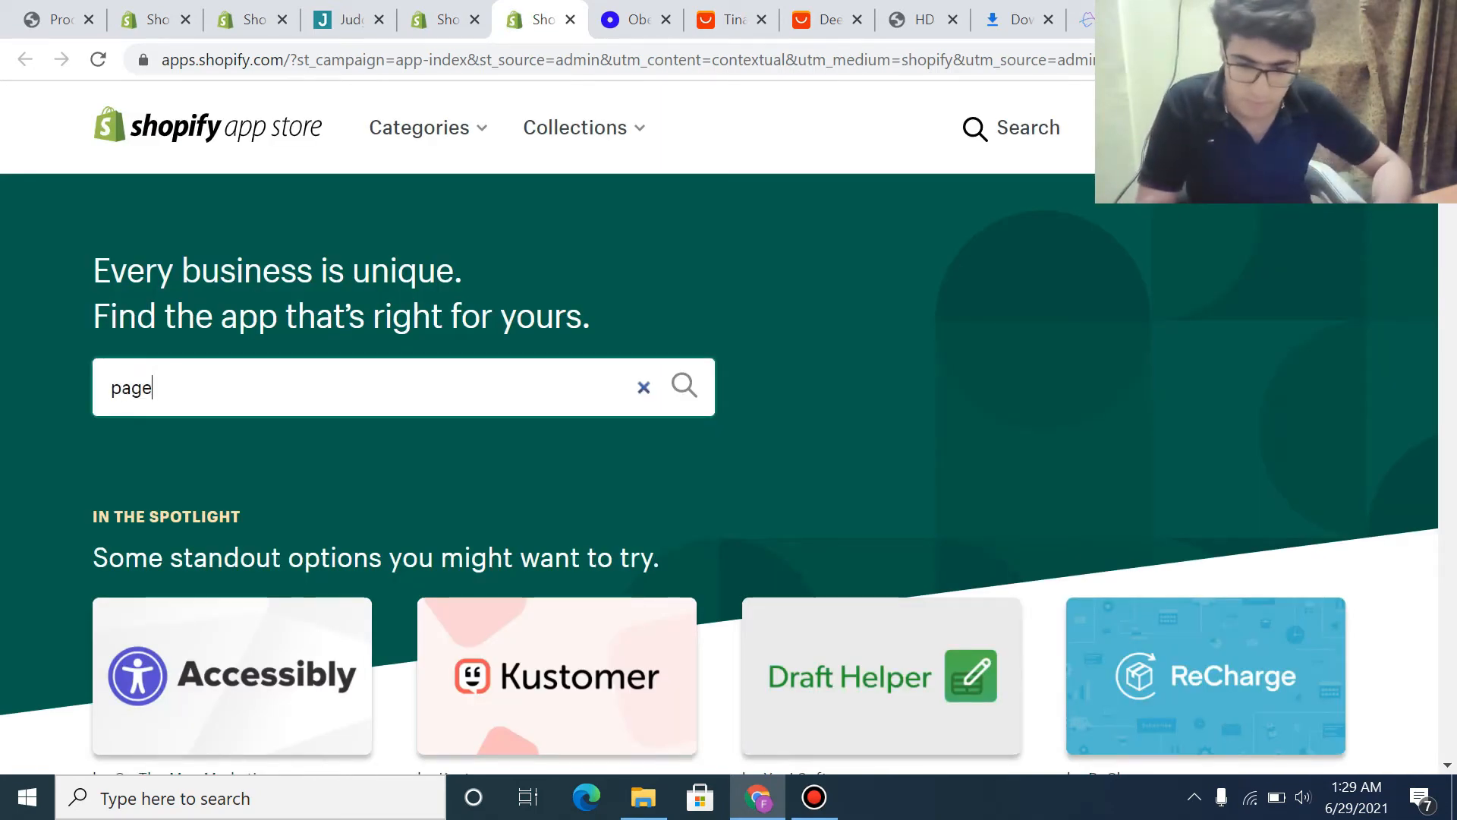
pyautogui.write('fly')
pyautogui.press('Return')
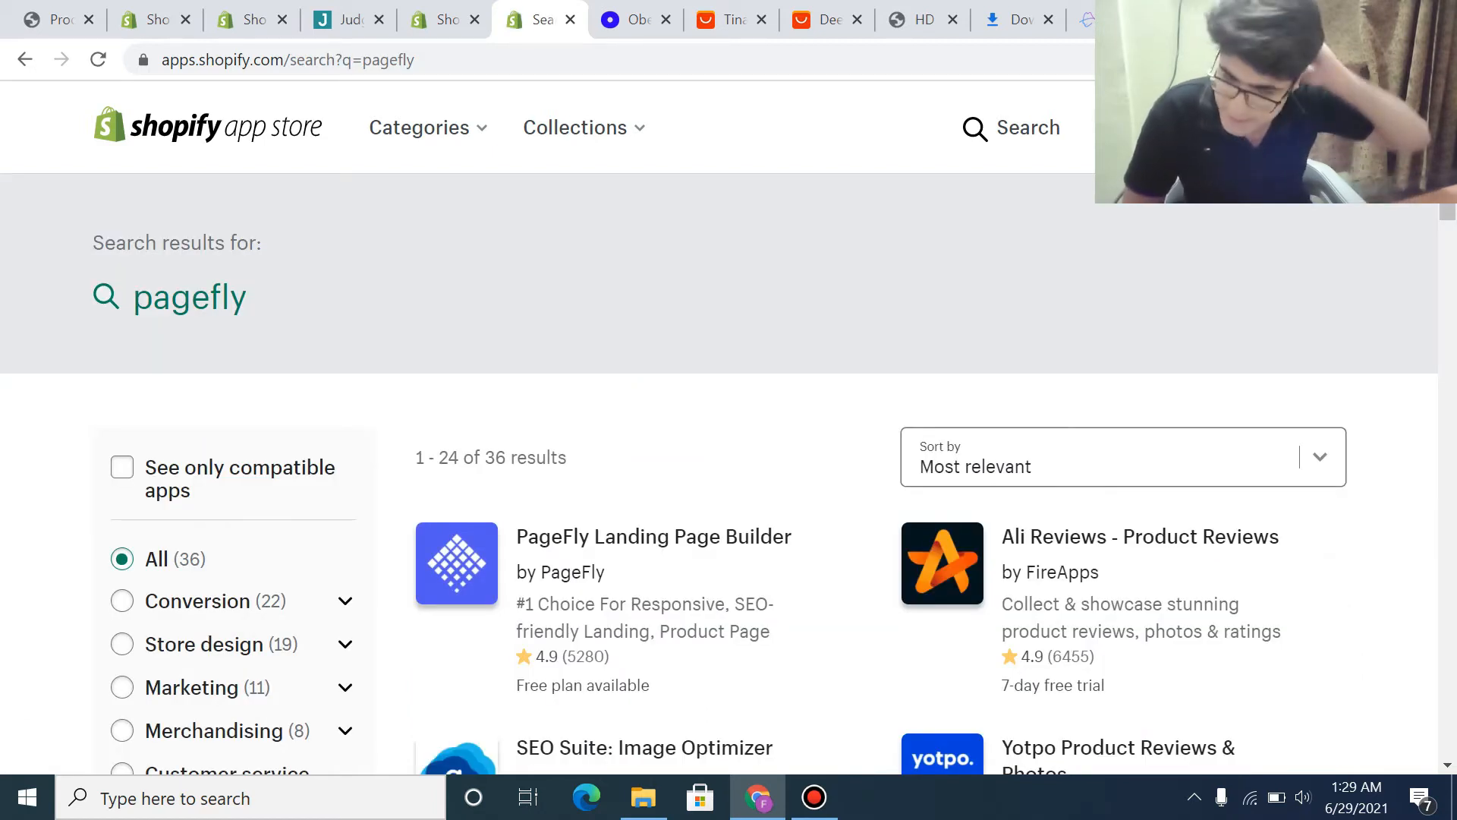
# - Open the PageFly Landing Page Builder listing and install the app on the store with the requested permissions
pyautogui.scroll(-2, 720, 494)
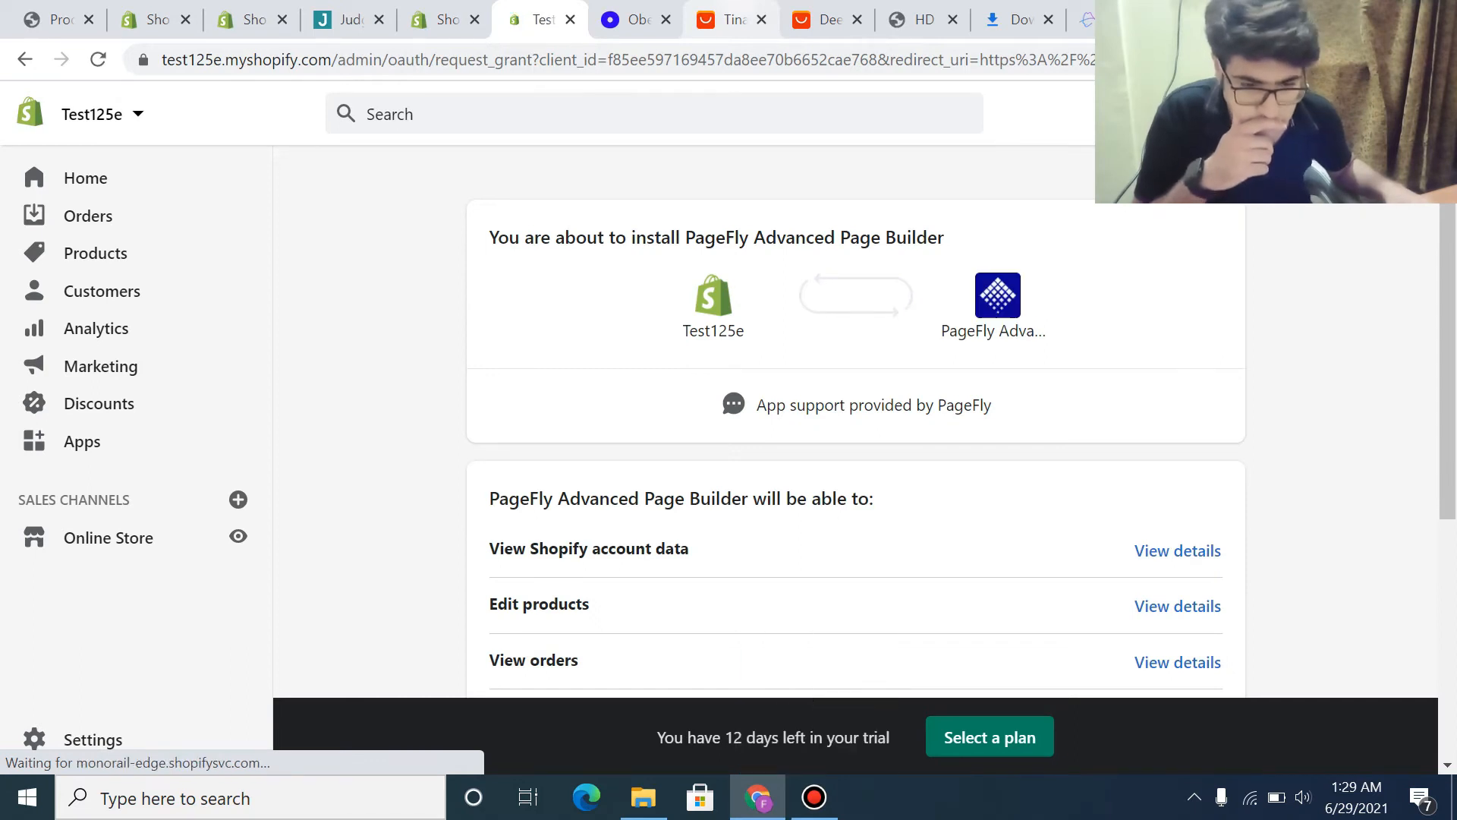
pyautogui.scroll(-5, 856, 425)
pyautogui.click(1190, 529)
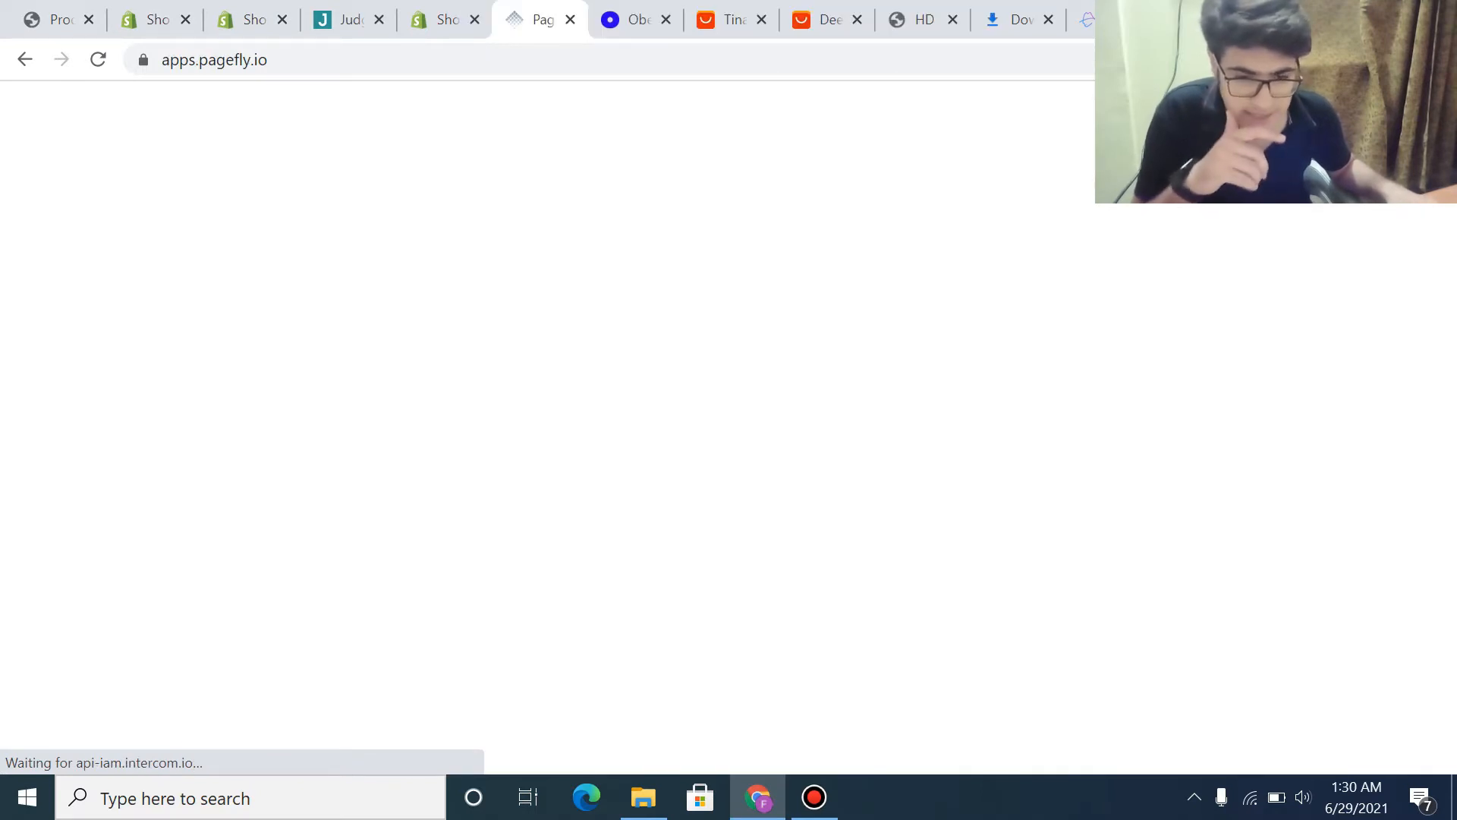
# - Refresh the store's installed apps list and open PageFly Advanced Page Builder at its product pages
pyautogui.click(321, 59)
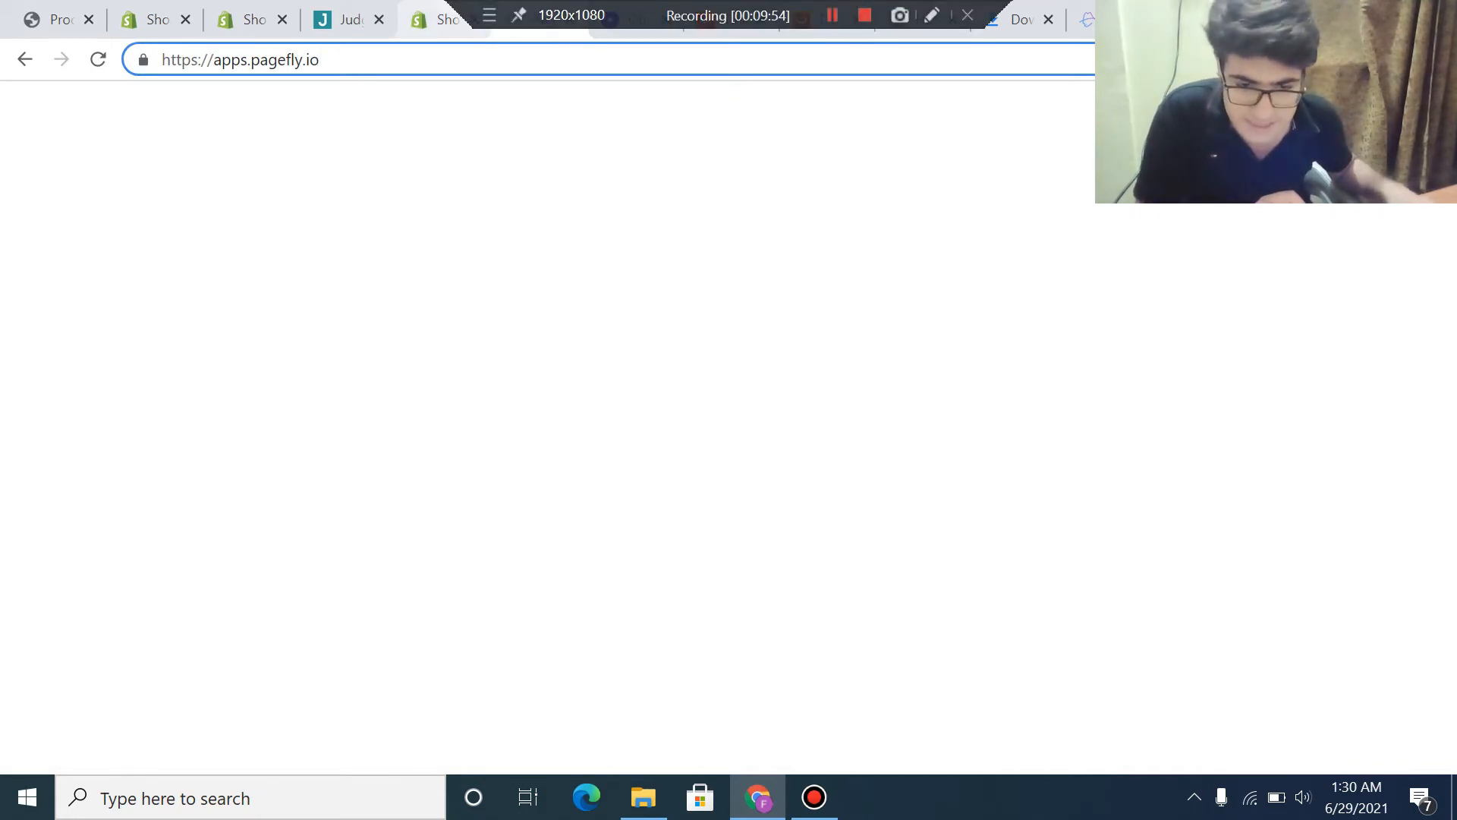
pyautogui.click(436, 19)
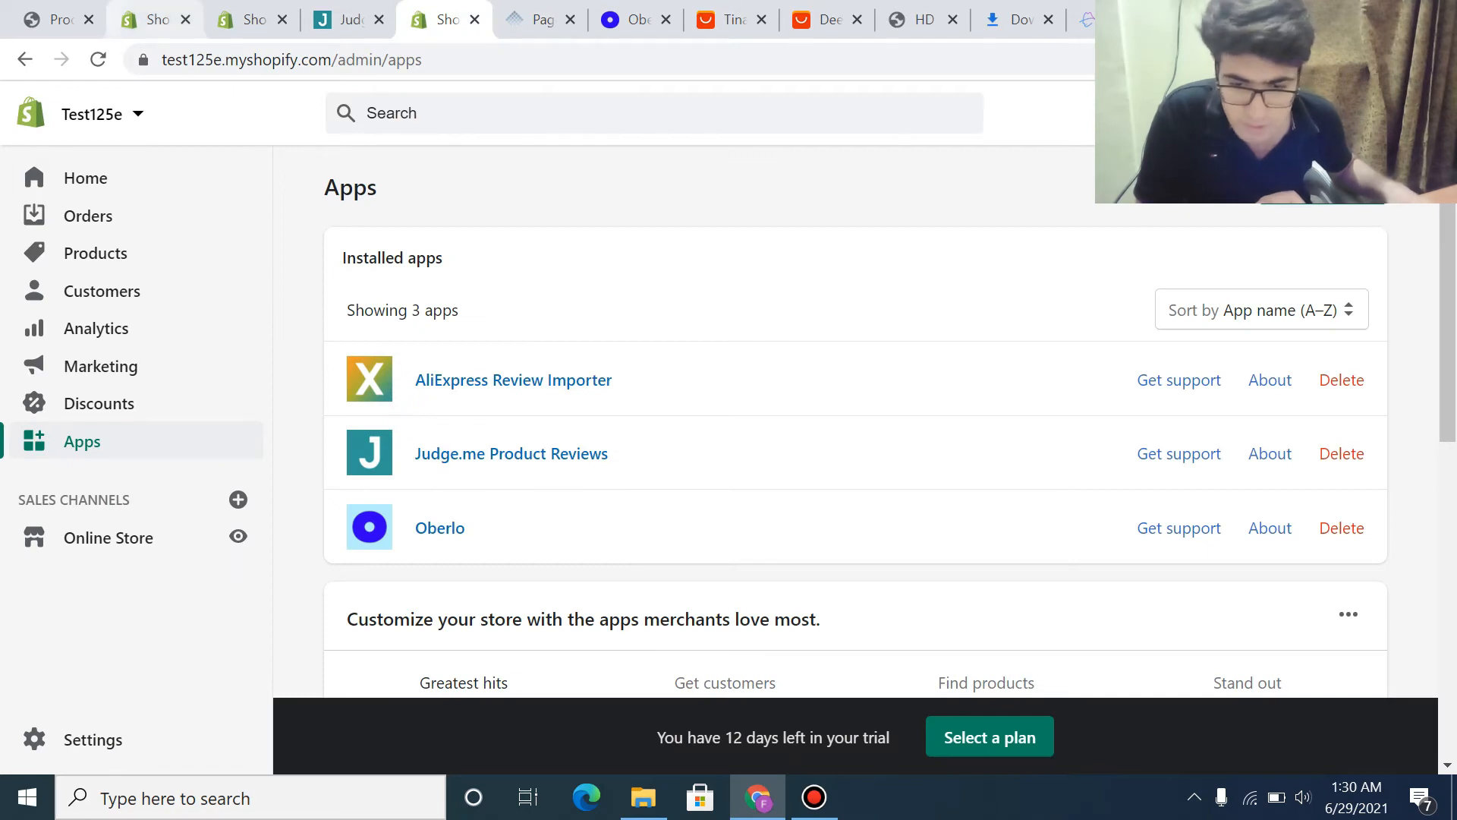
pyautogui.click(98, 59)
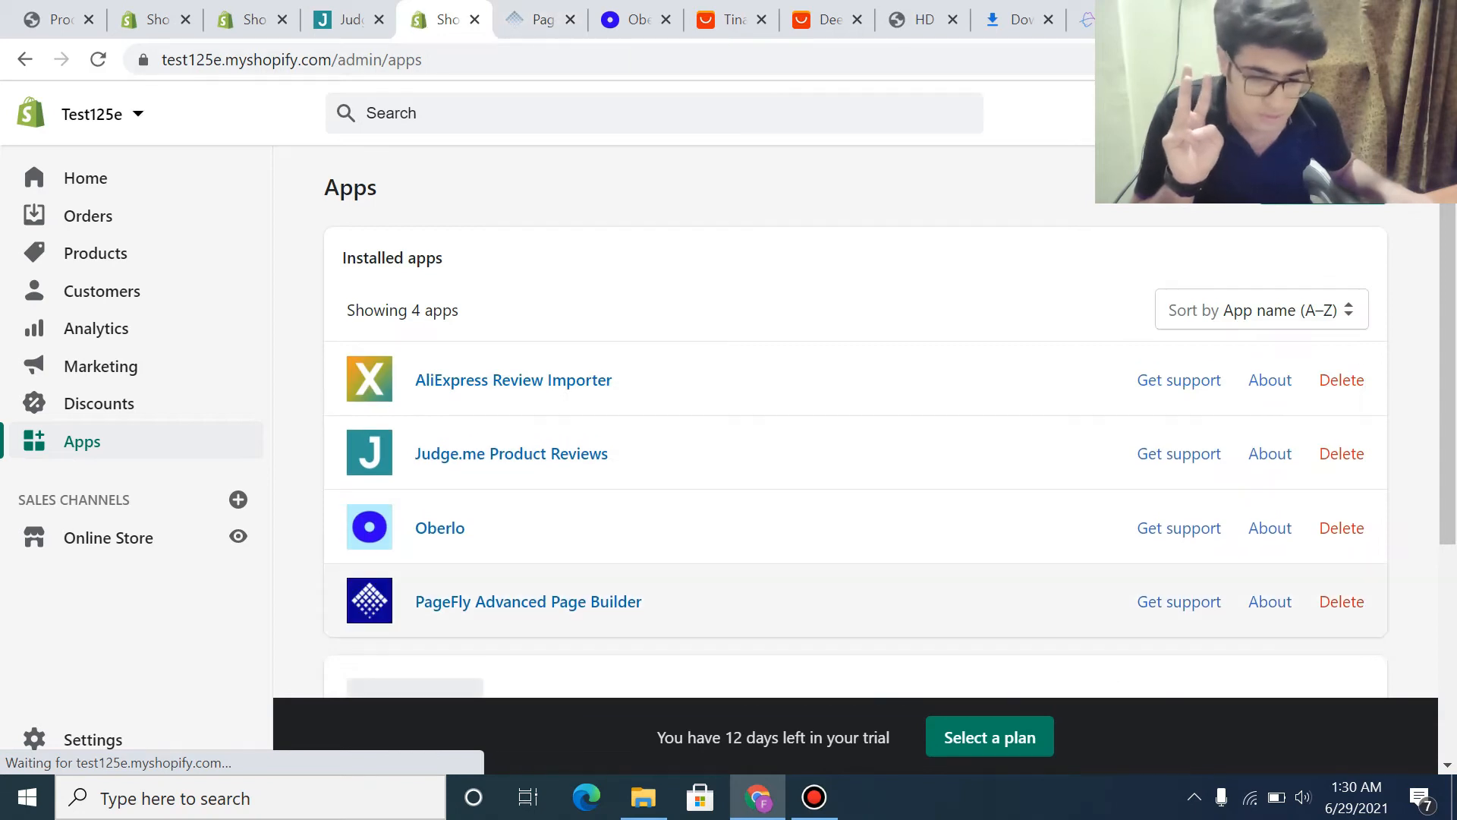
pyautogui.click(529, 602)
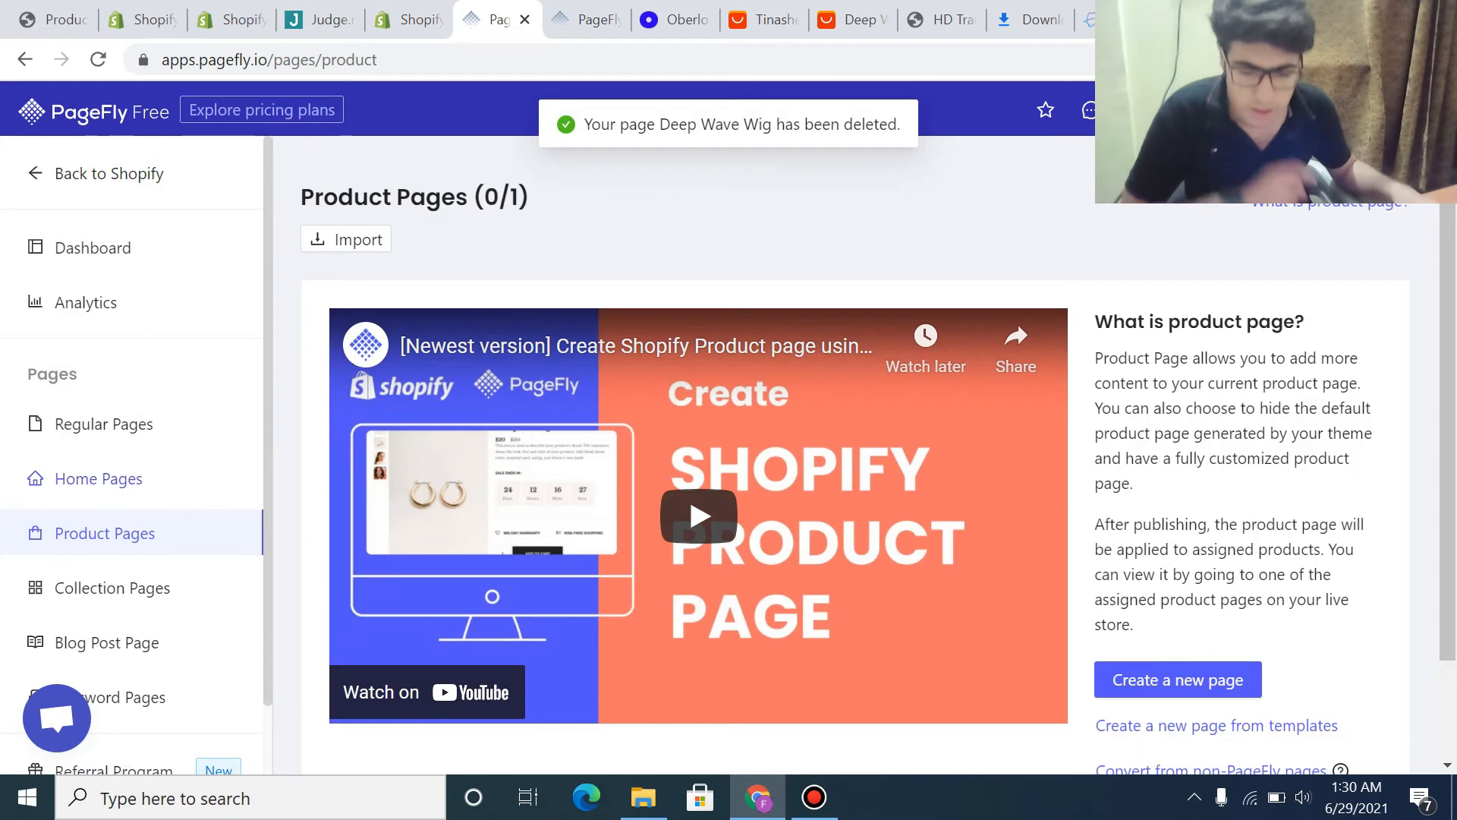
pyautogui.scroll(-1, 683, 524)
pyautogui.scroll(1, 684, 523)
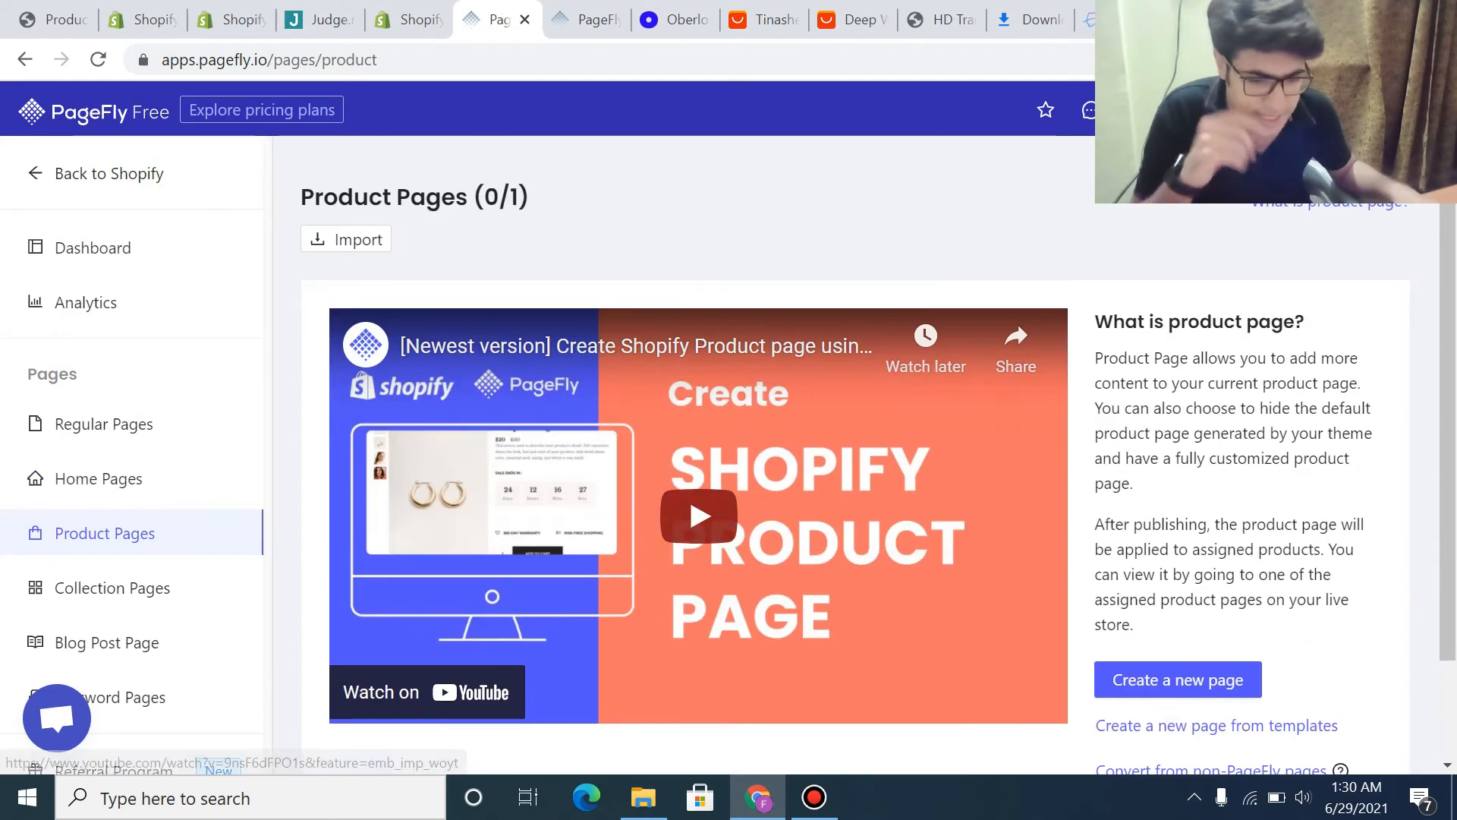
# - Create a new product page in PageFly, accepting the use of the Free plan's one available product page slot
pyautogui.tripleClick(514, 197)
pyautogui.click(515, 197)
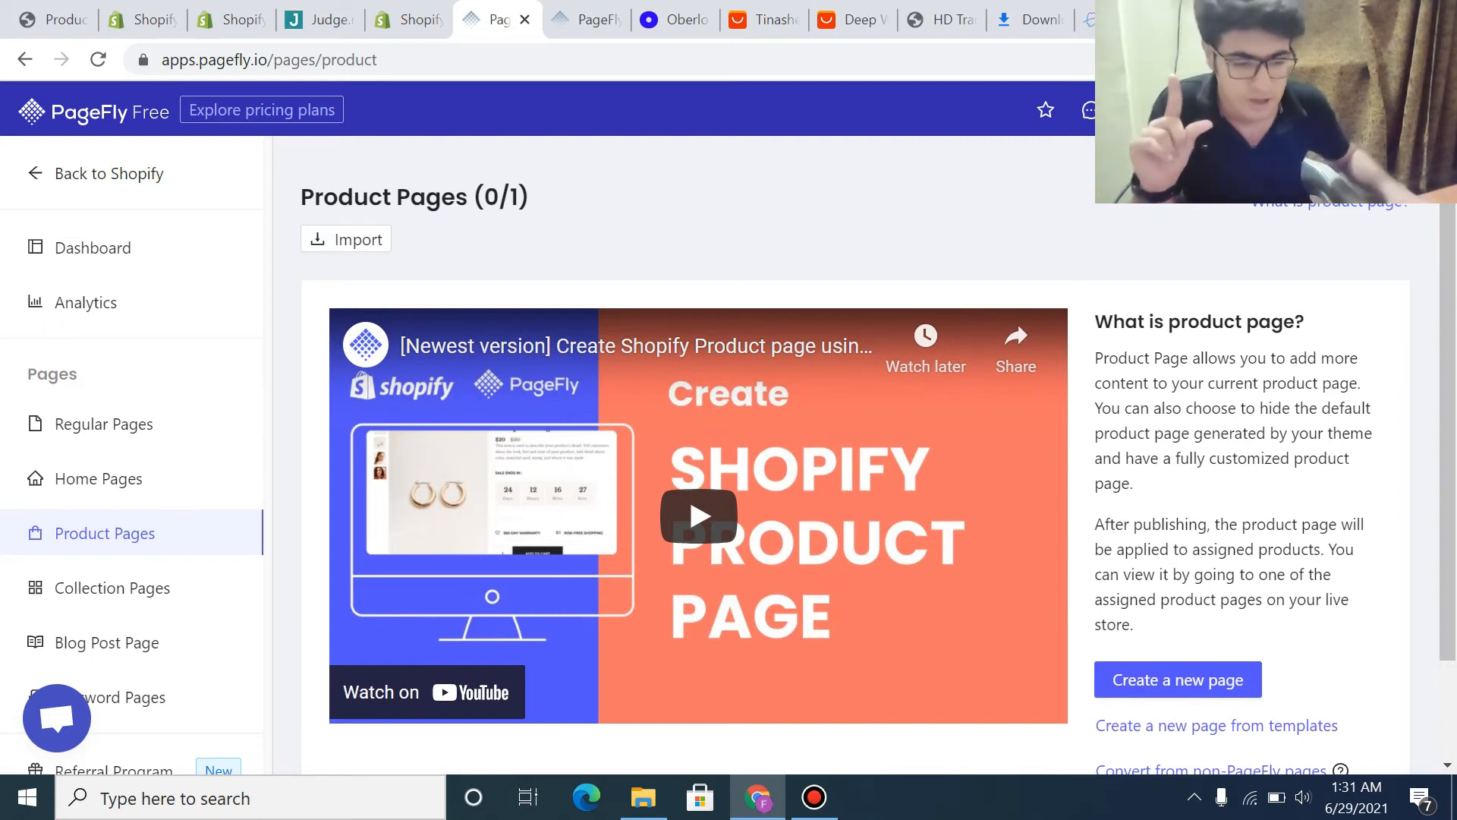
pyautogui.tripleClick(379, 198)
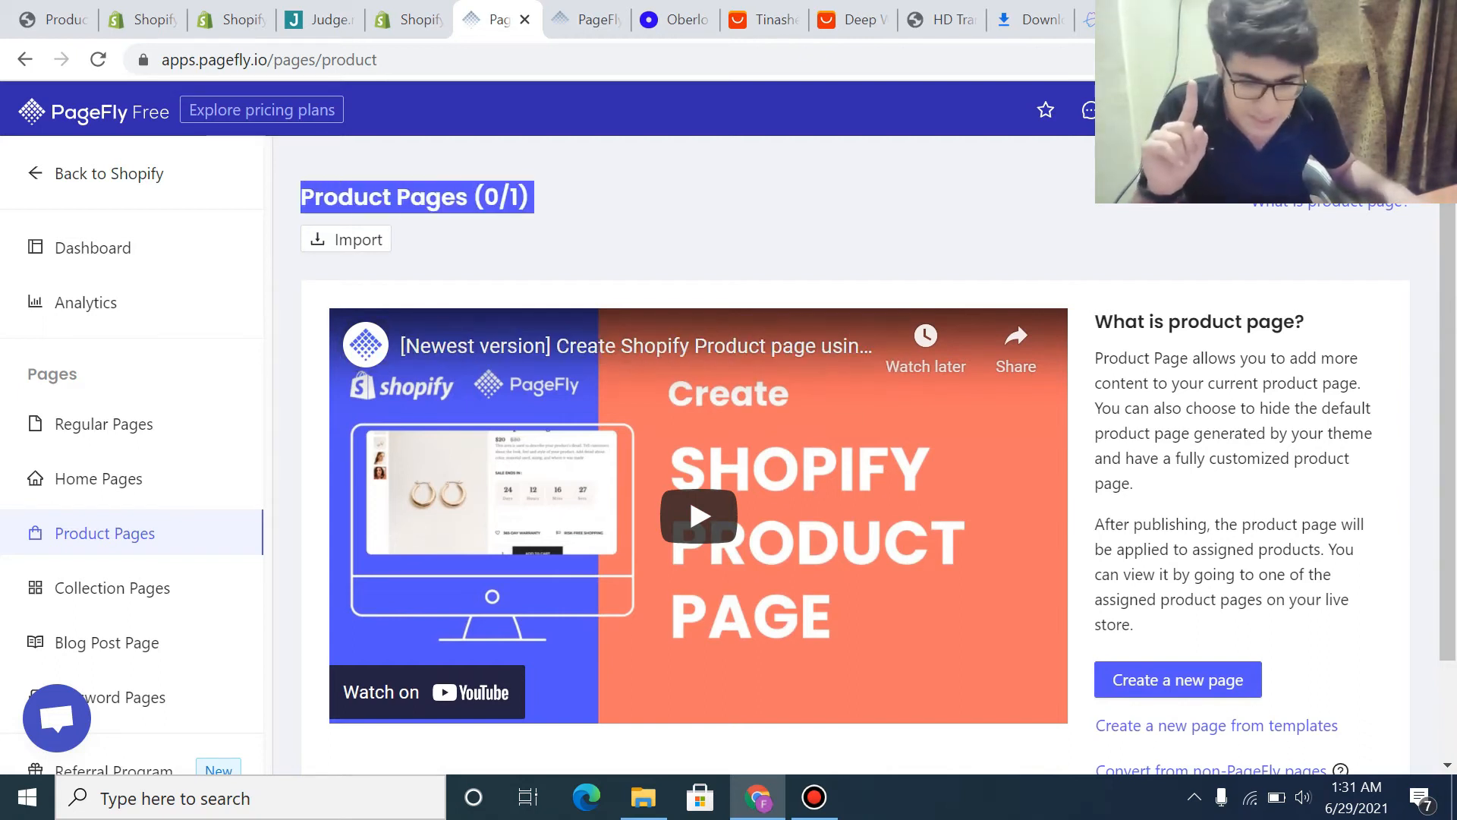
pyautogui.scroll(-2, 855, 455)
pyautogui.click(1178, 558)
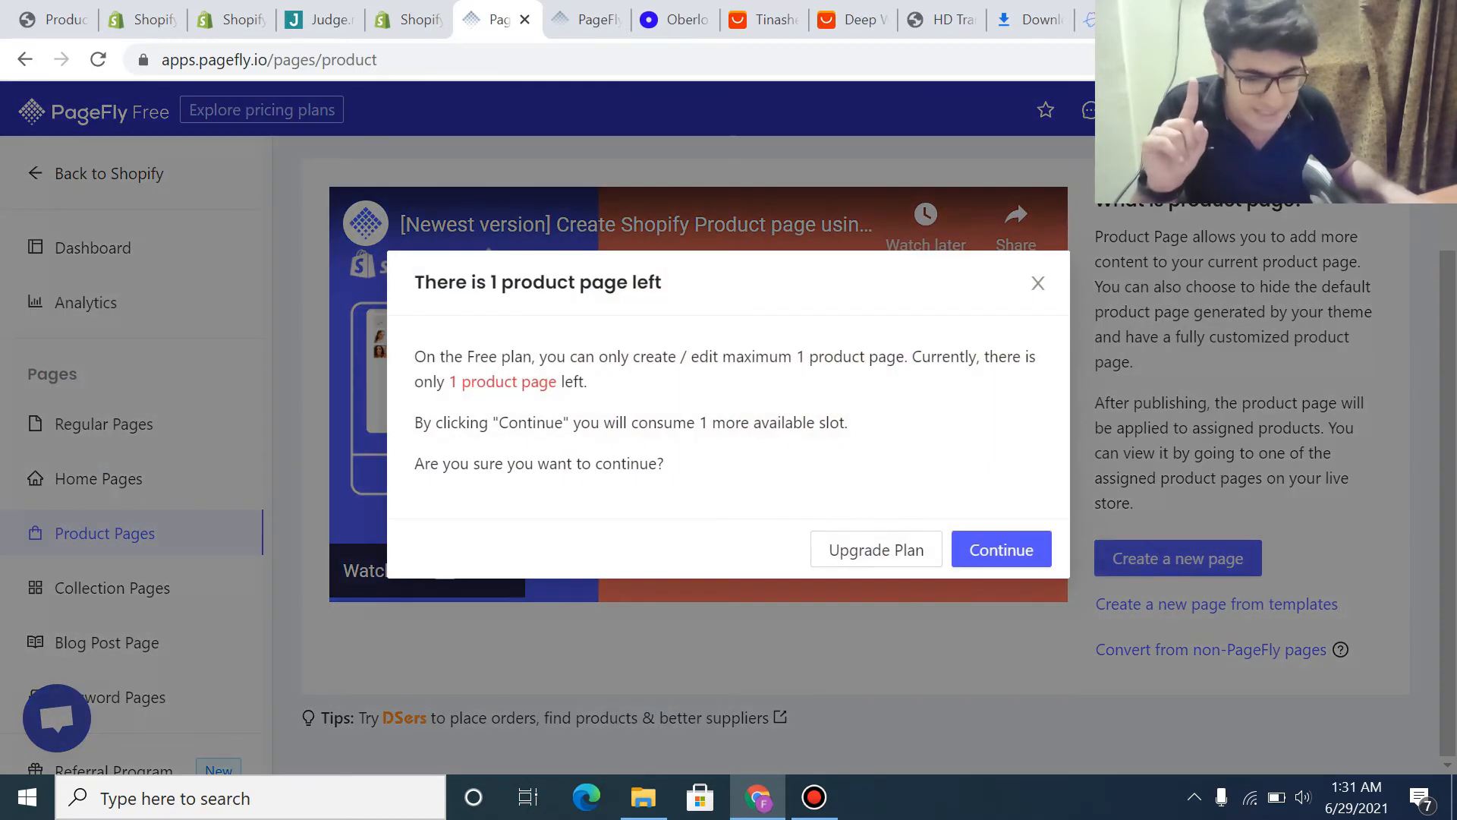
pyautogui.tripleClick(646, 357)
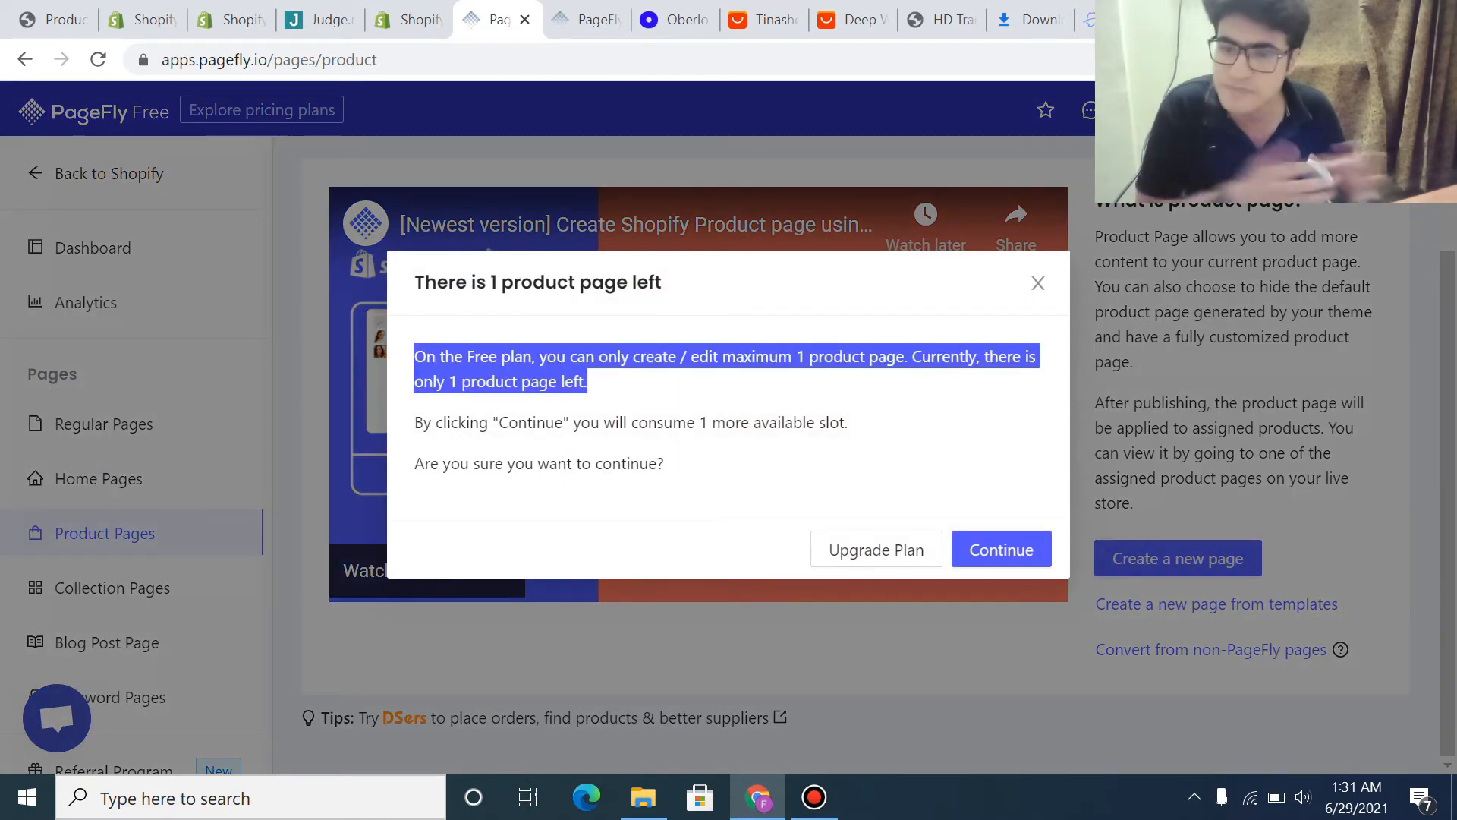
pyautogui.click(683, 394)
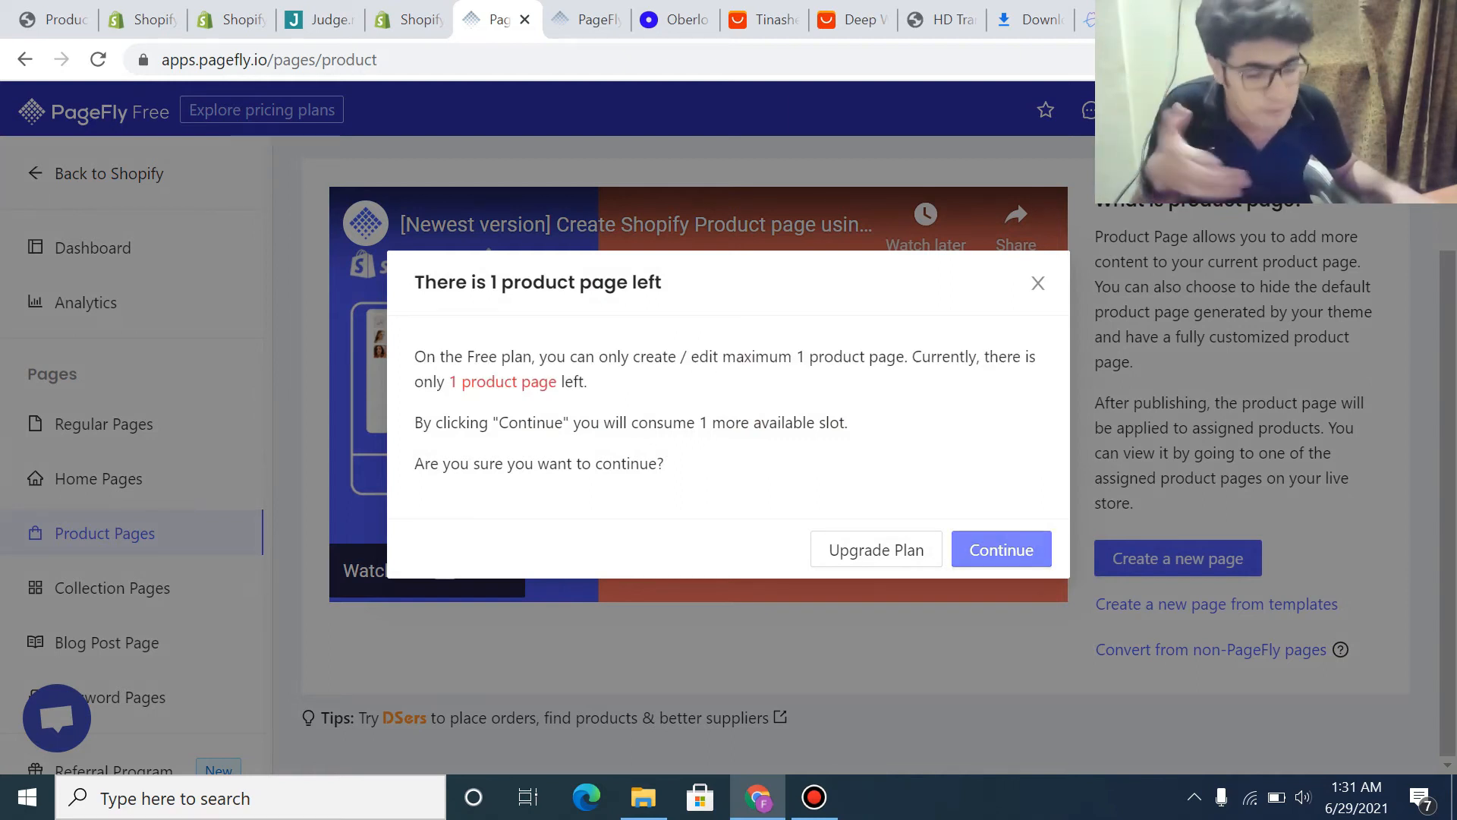
pyautogui.click(1001, 550)
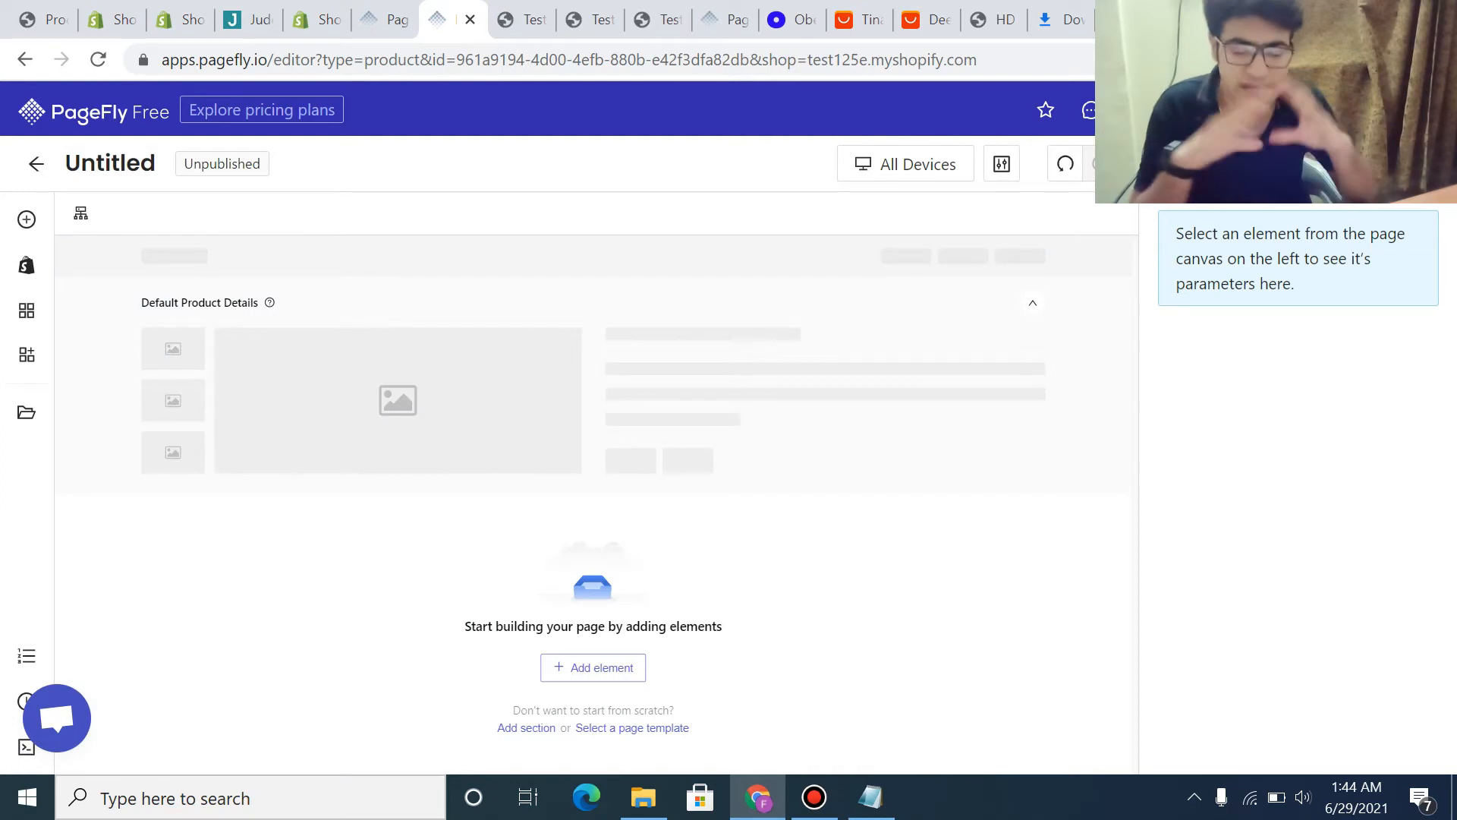
# - Assign the untitled page to the Deep Wave Frontal Wig product and save the page assignment
pyautogui.click(594, 385)
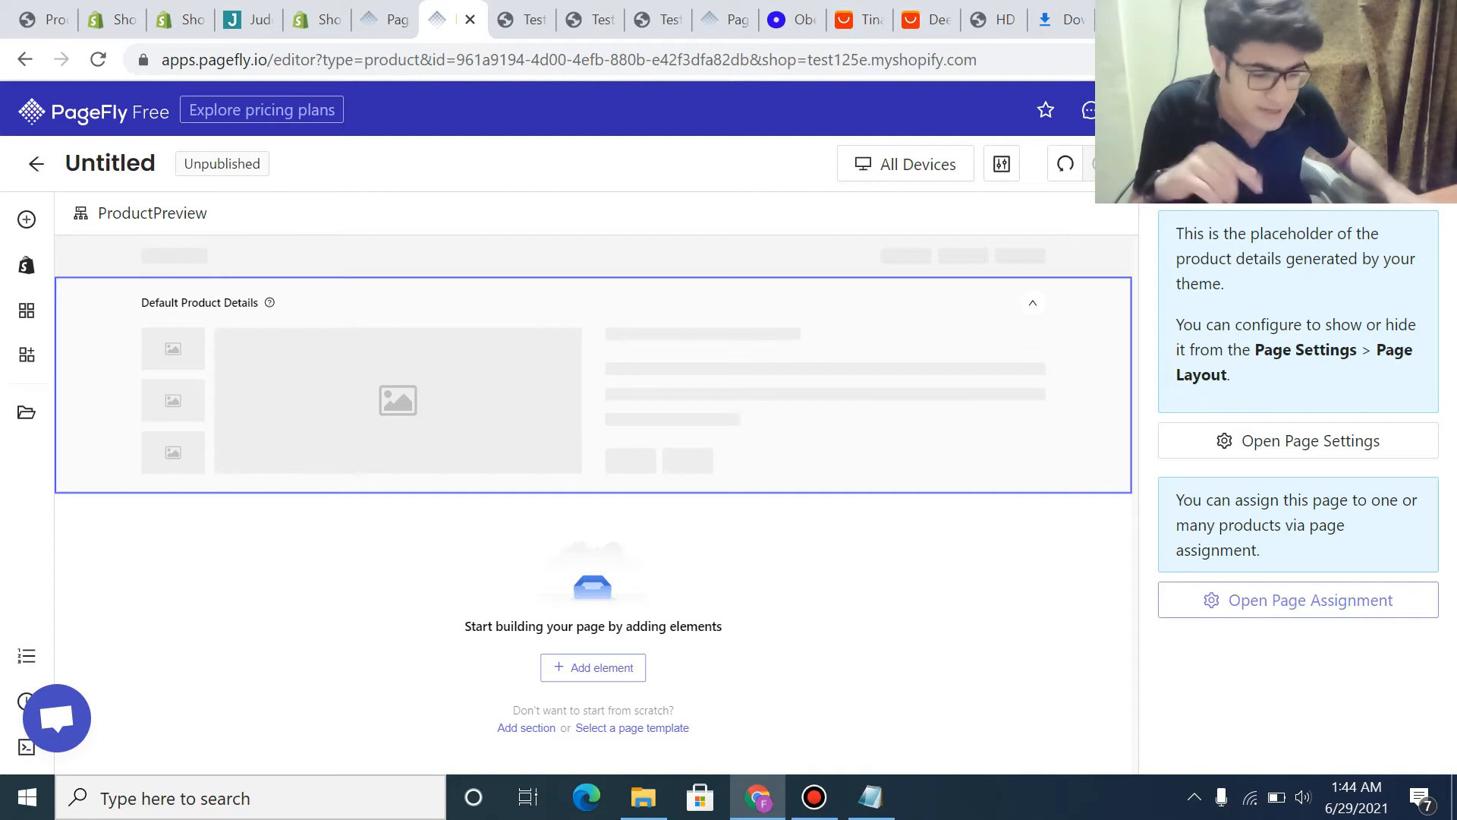
pyautogui.click(1297, 600)
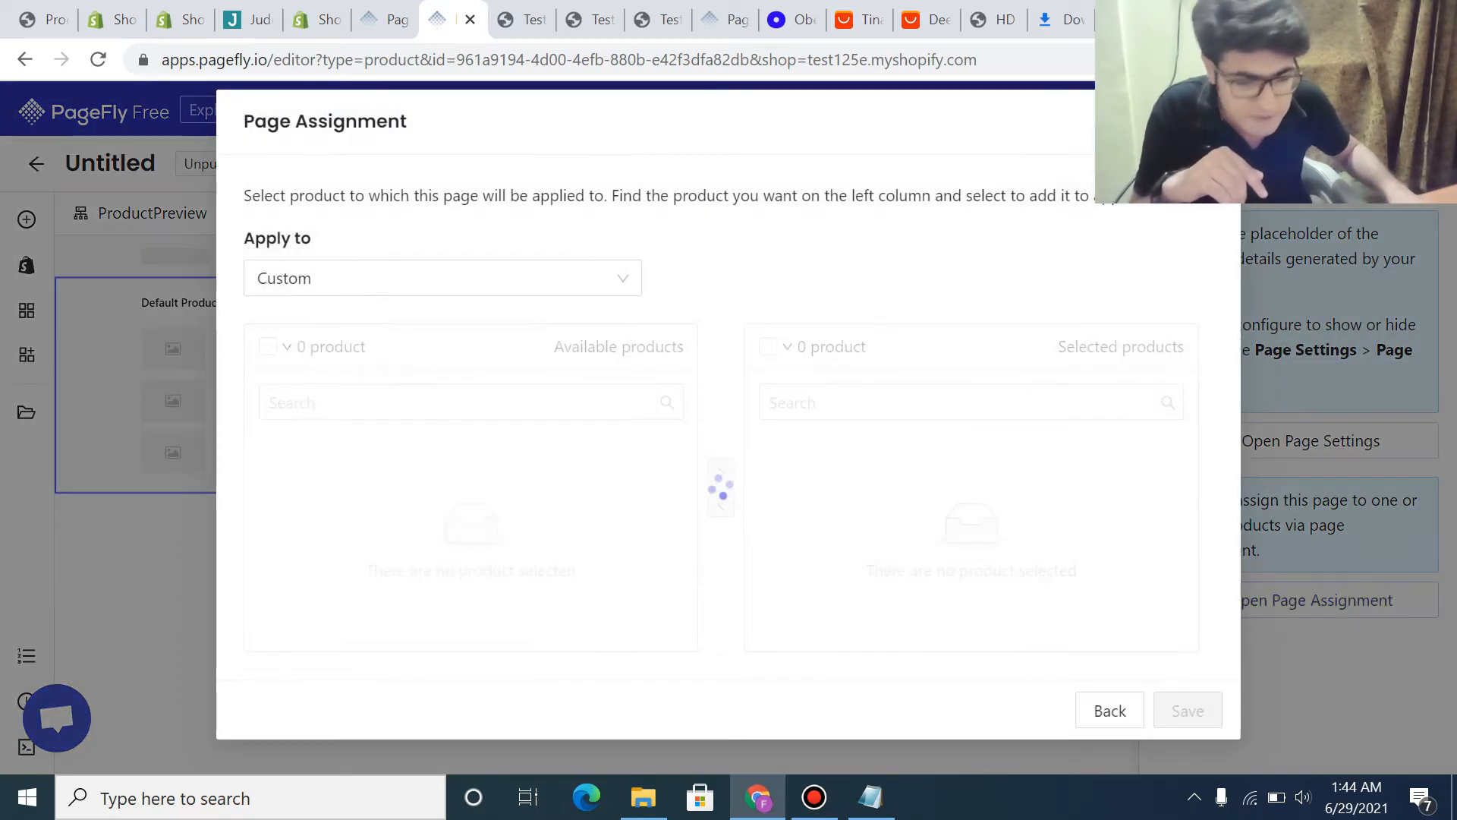
pyautogui.click(268, 459)
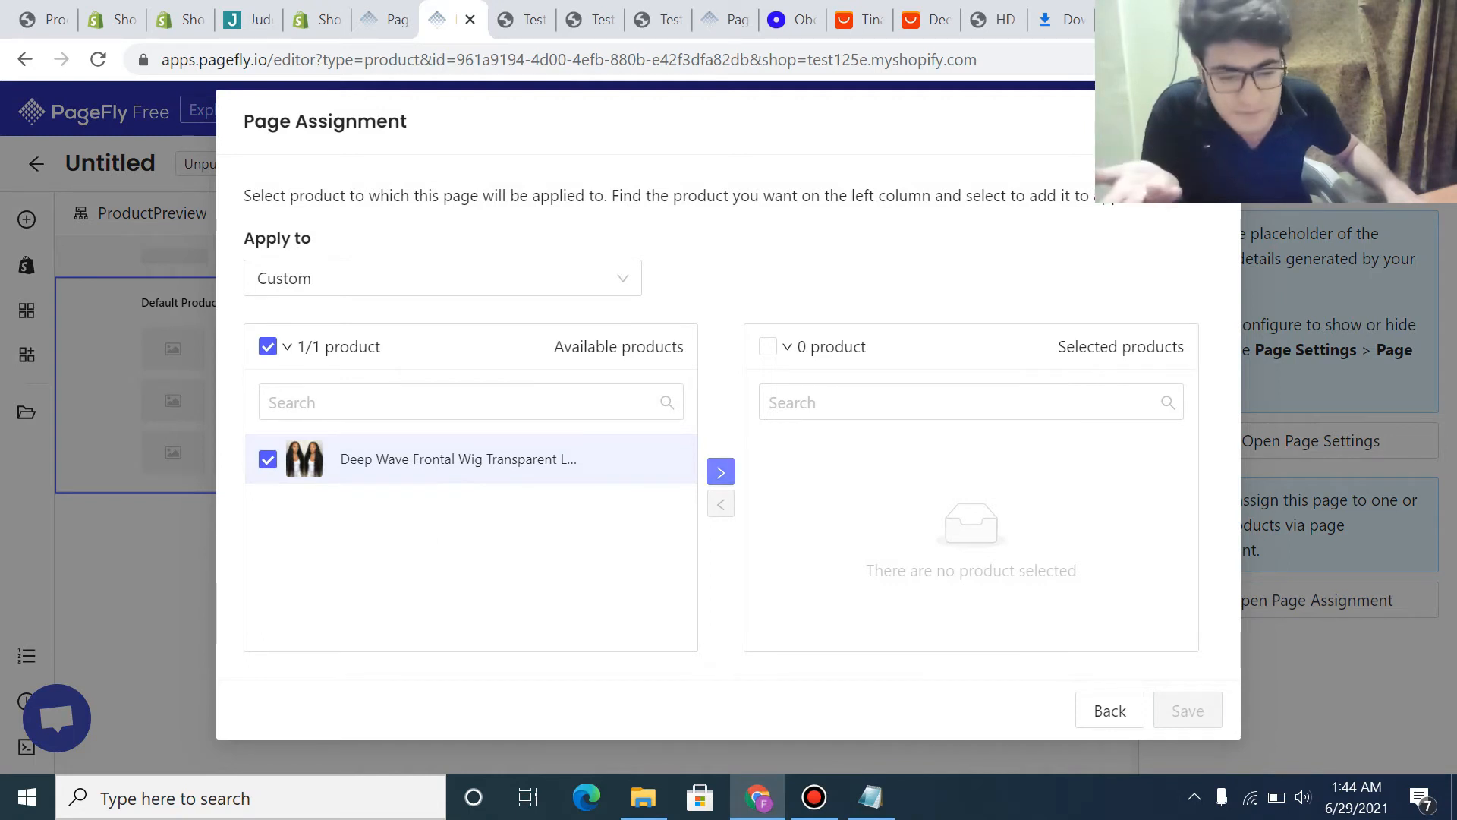
pyautogui.click(721, 472)
pyautogui.click(768, 459)
pyautogui.click(1188, 711)
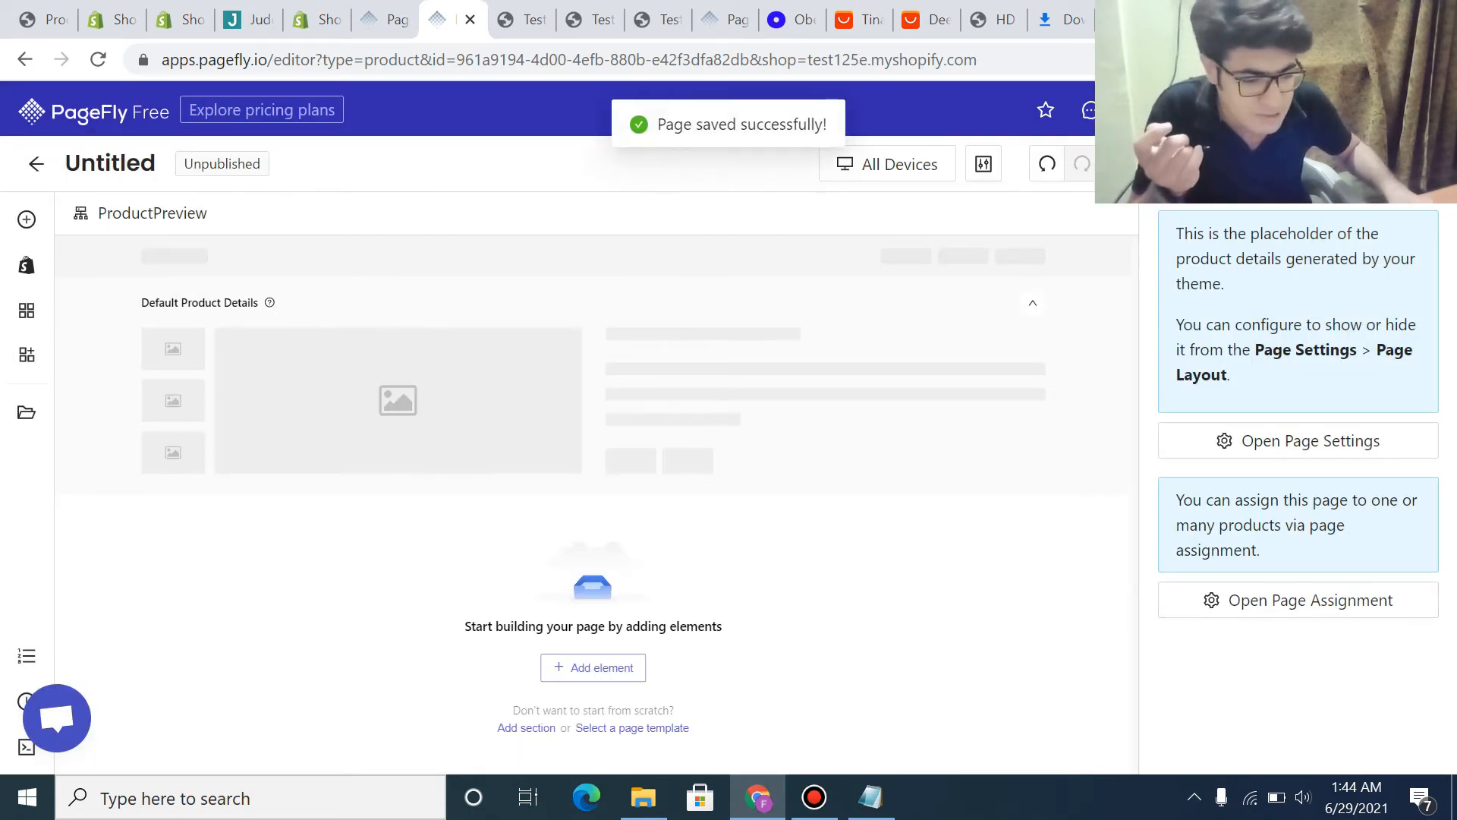
# - Hide the default product details in the page's layout settings and save them
pyautogui.click(1298, 440)
pyautogui.click(1097, 447)
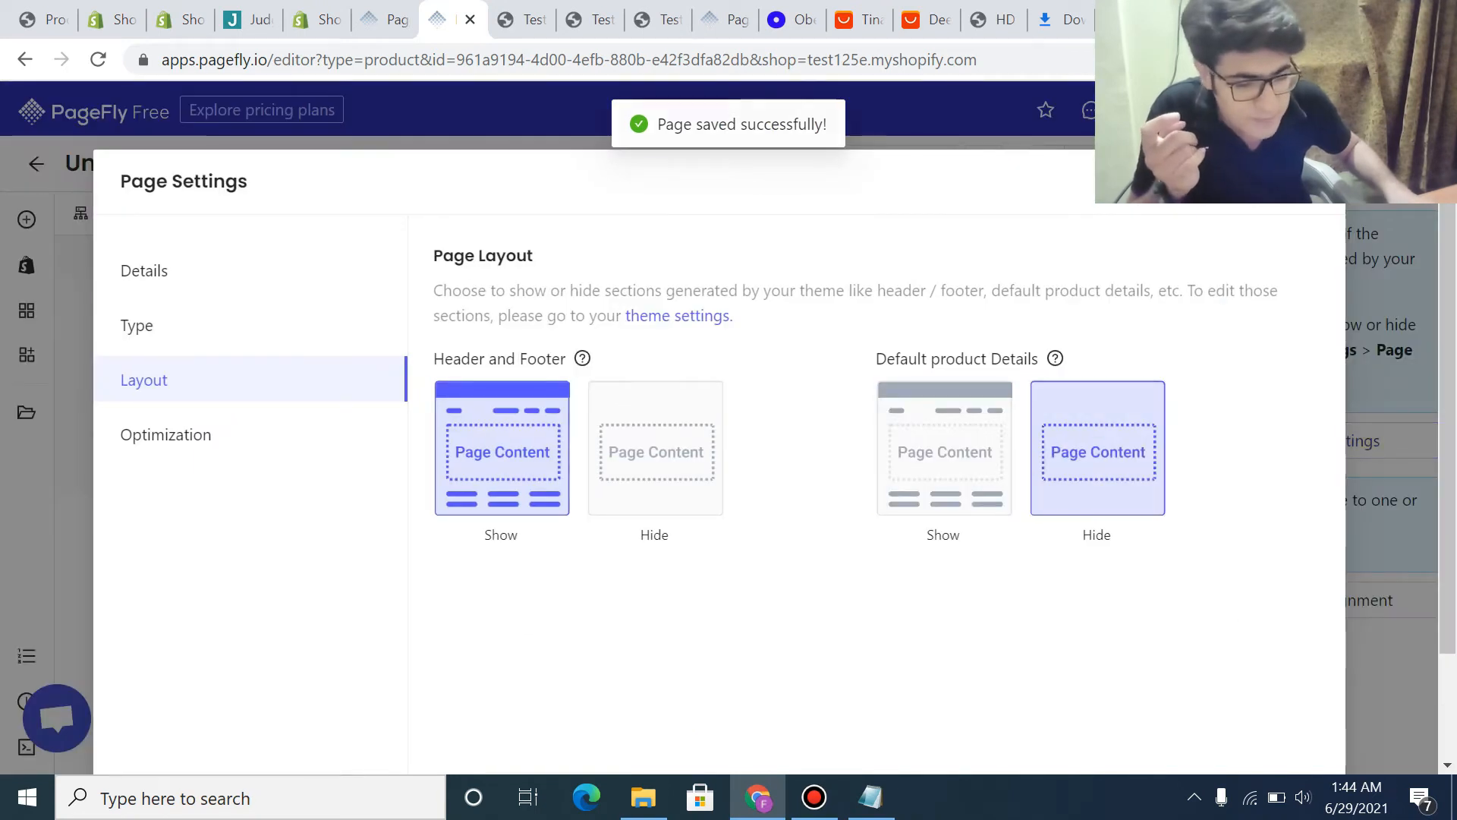
pyautogui.scroll(-2, 719, 417)
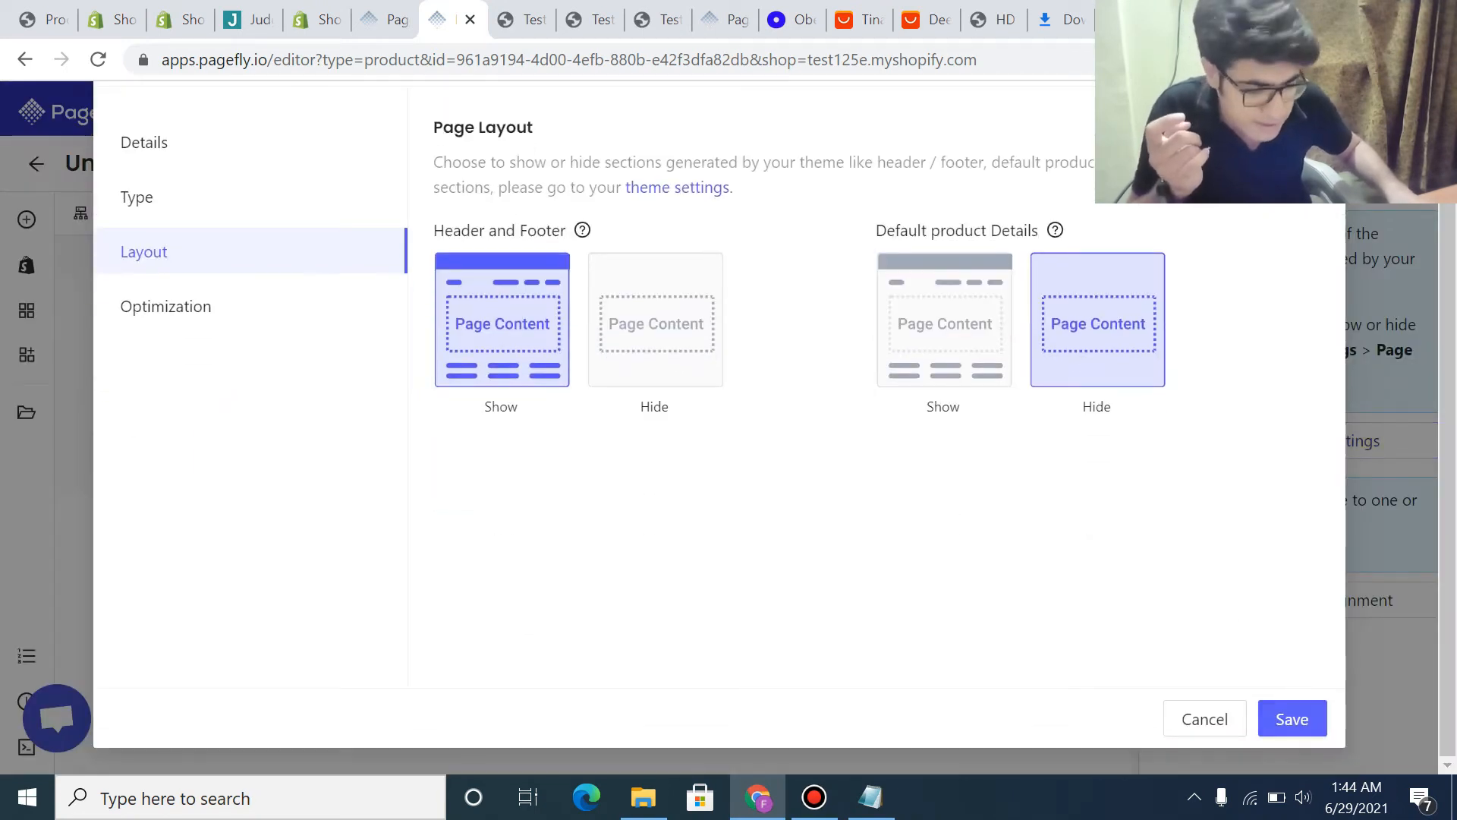
pyautogui.click(1292, 719)
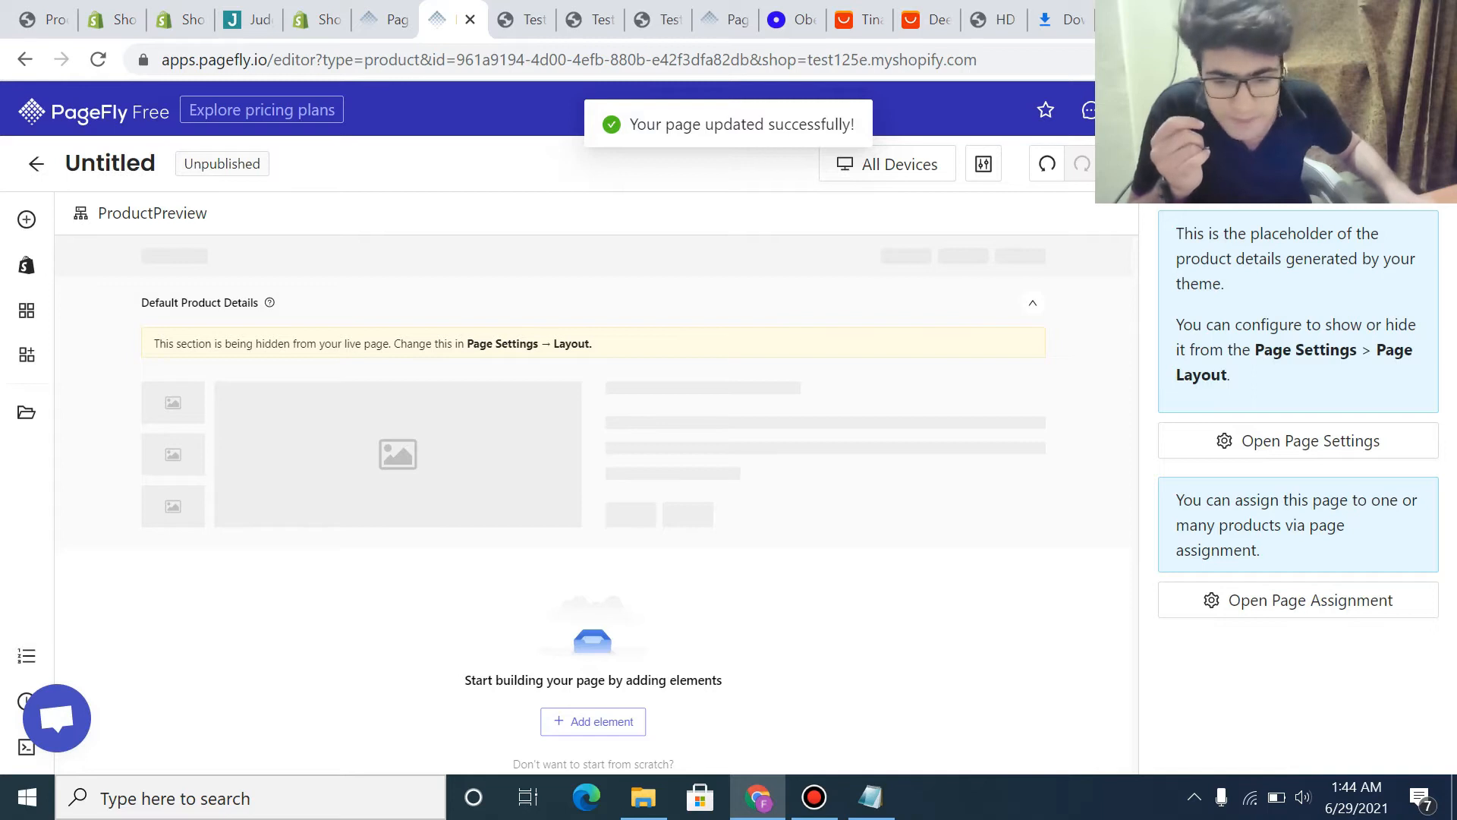
# - Rename the untitled product page as "Deep Wave"
pyautogui.click(106, 163)
pyautogui.write('Deep')
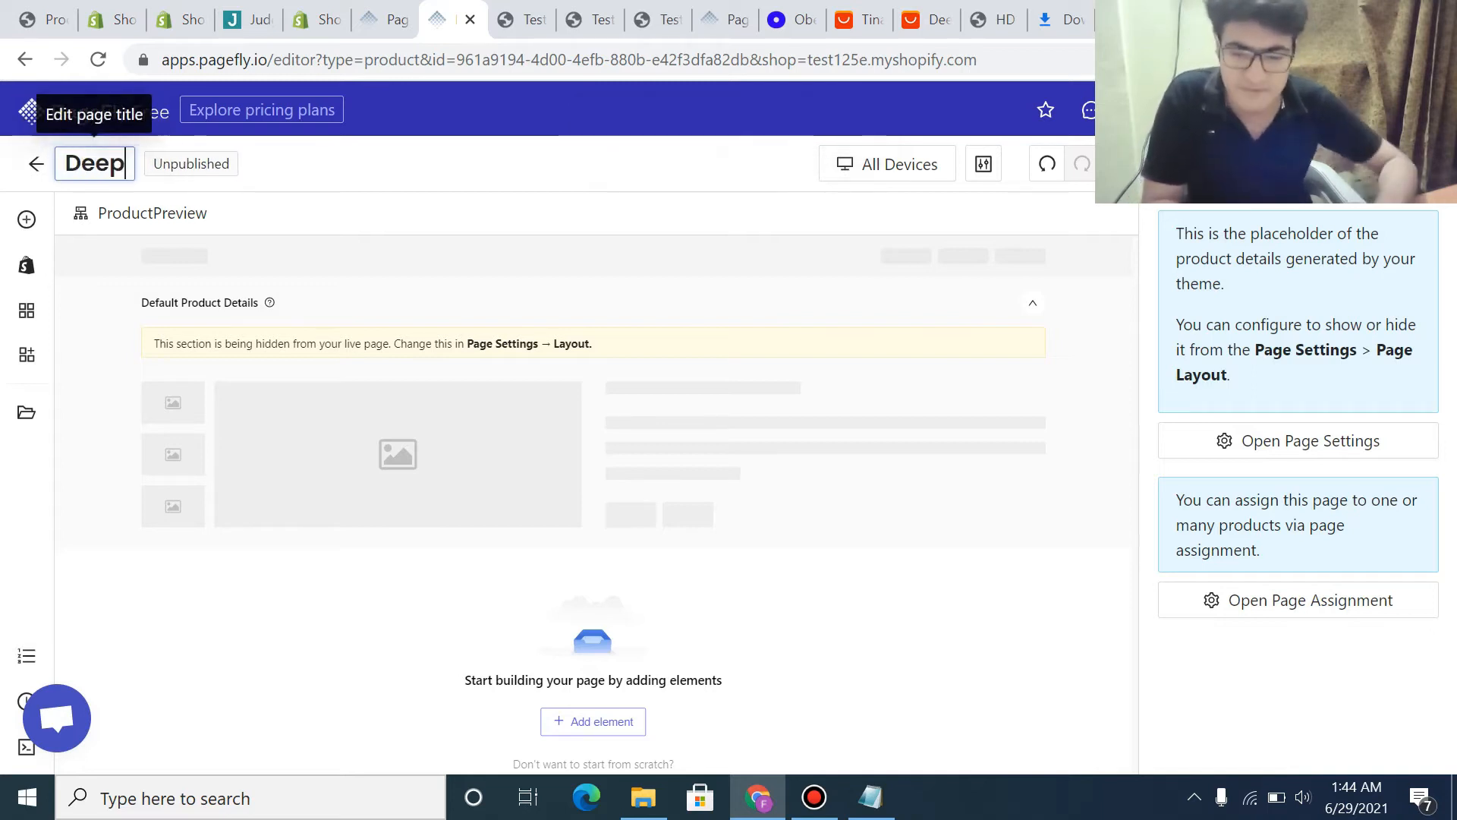
pyautogui.write(' Wave')
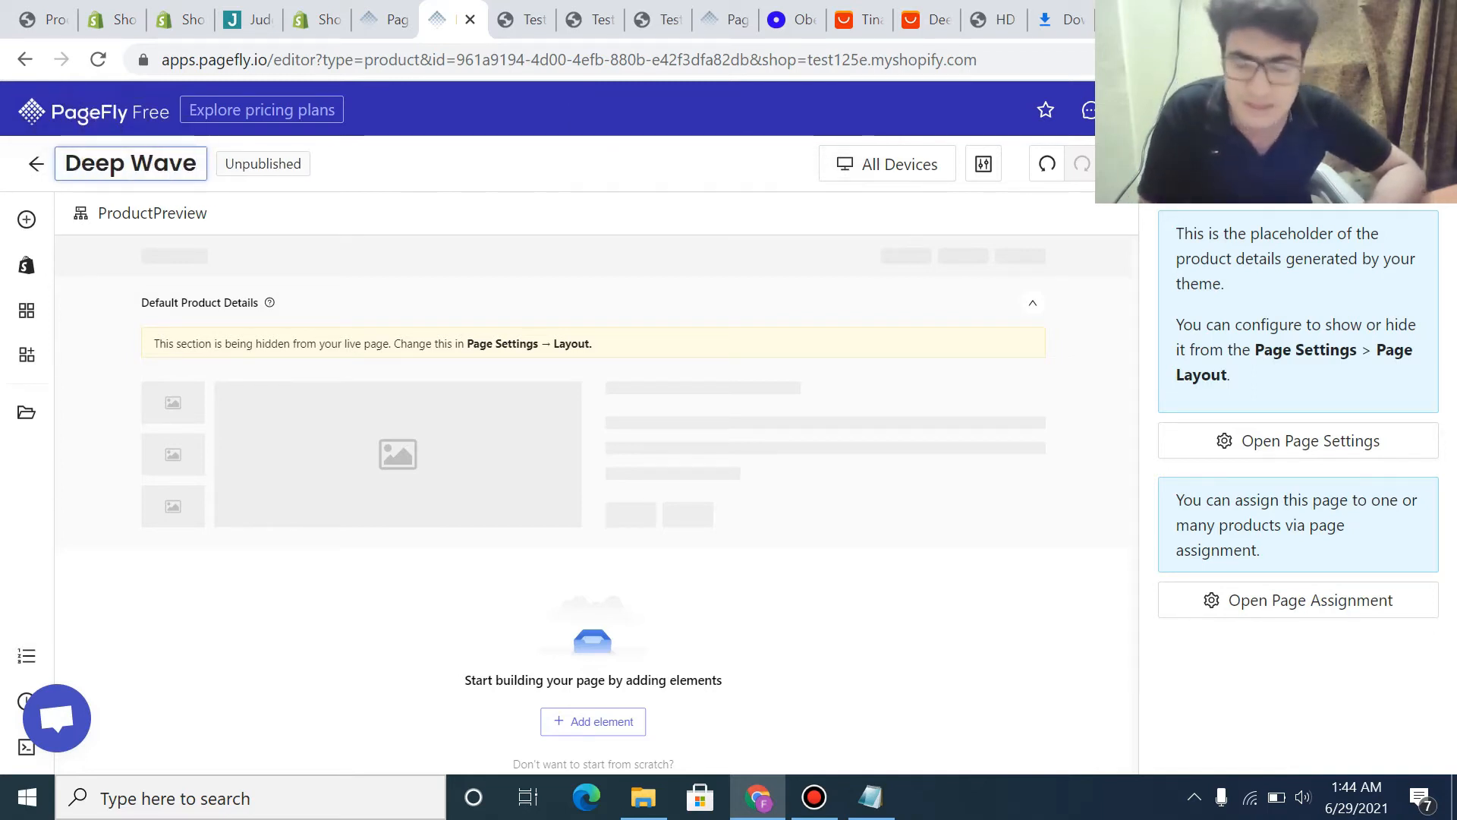
pyautogui.press('Return')
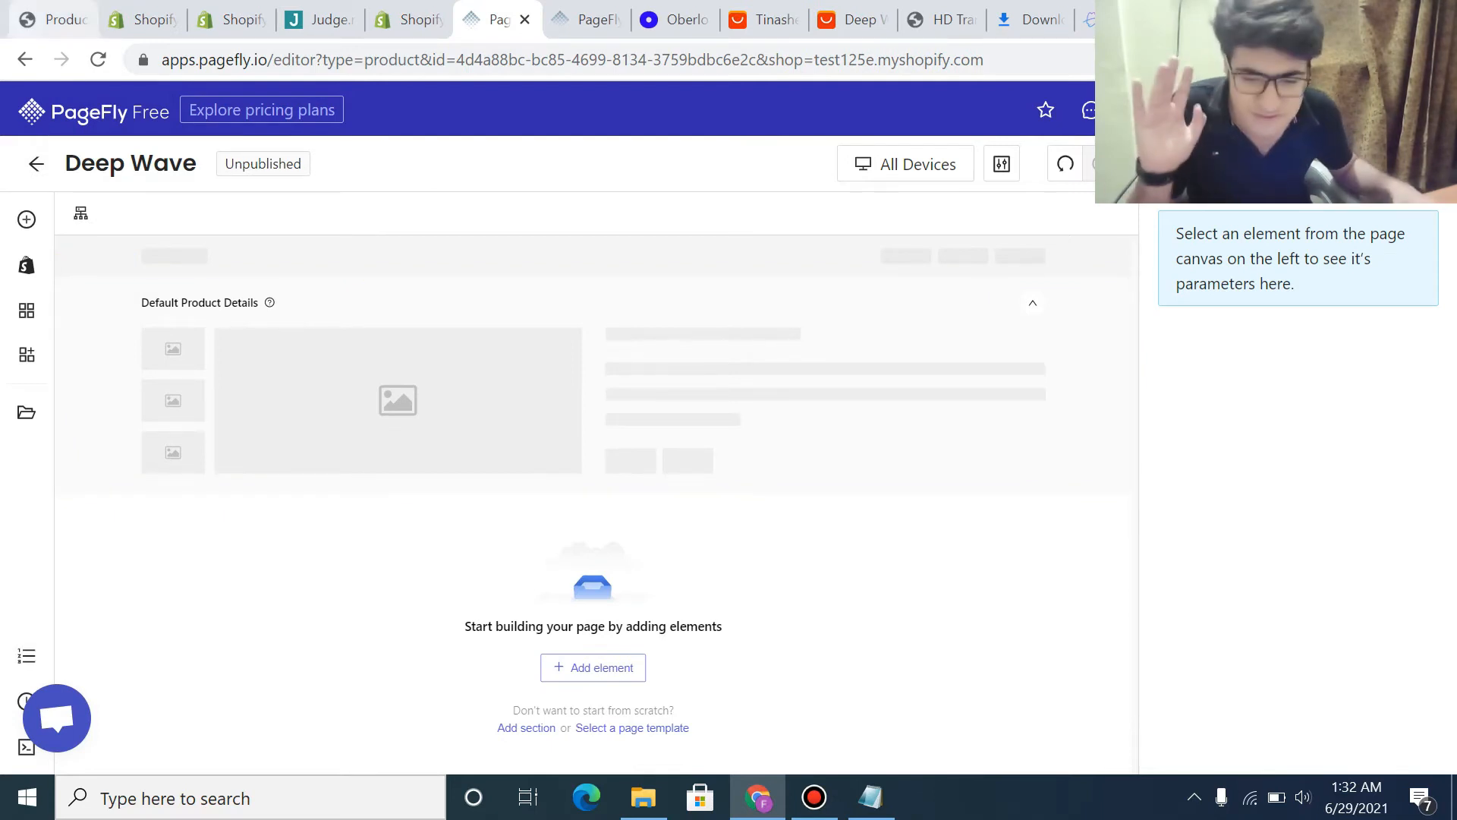
# - Look through the basic and third-party elements and the Featured Product, Trust Badges, Generic Content and Testimonials section templates
pyautogui.click(27, 219)
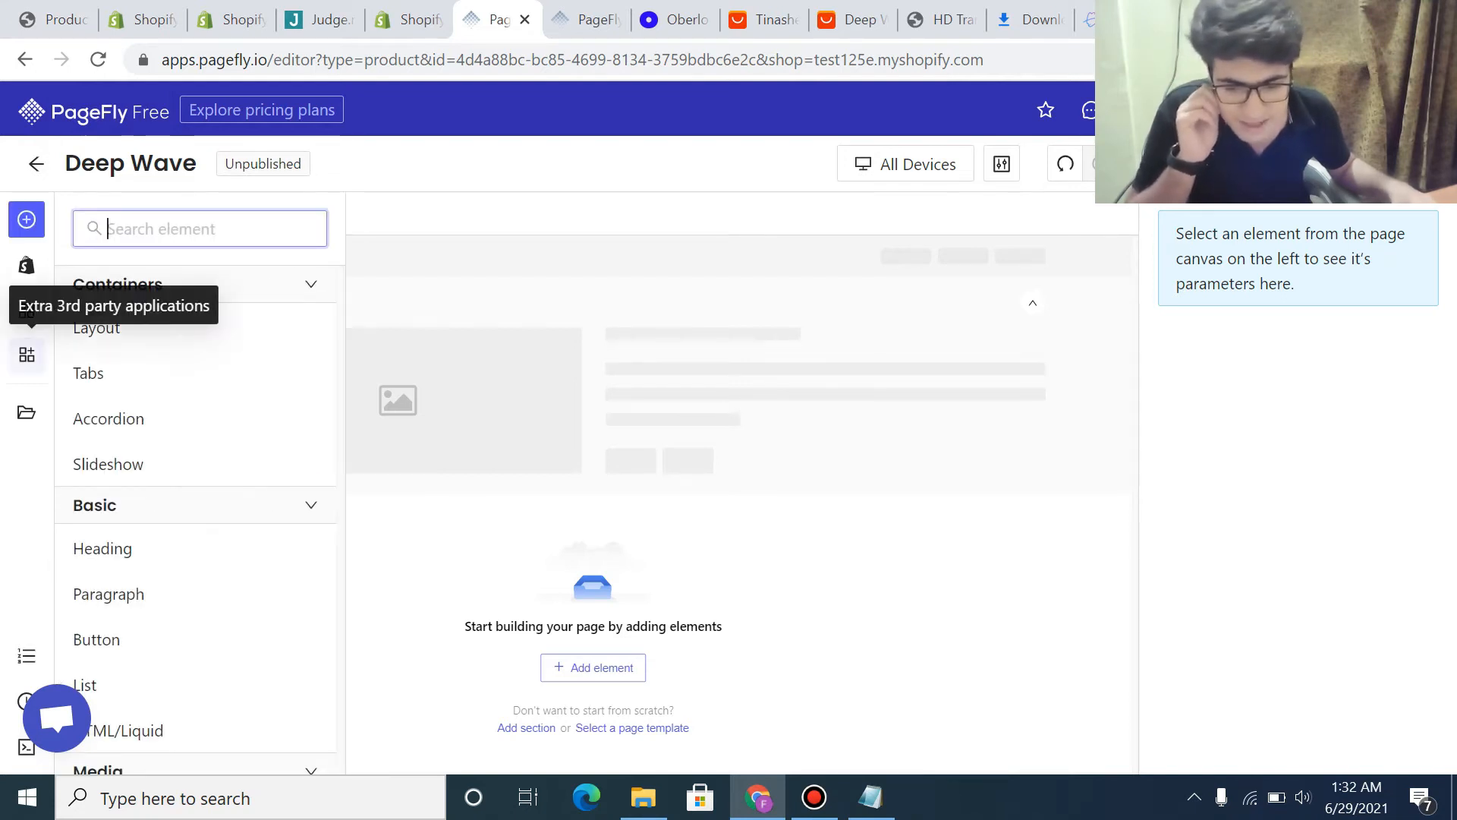
pyautogui.click(26, 354)
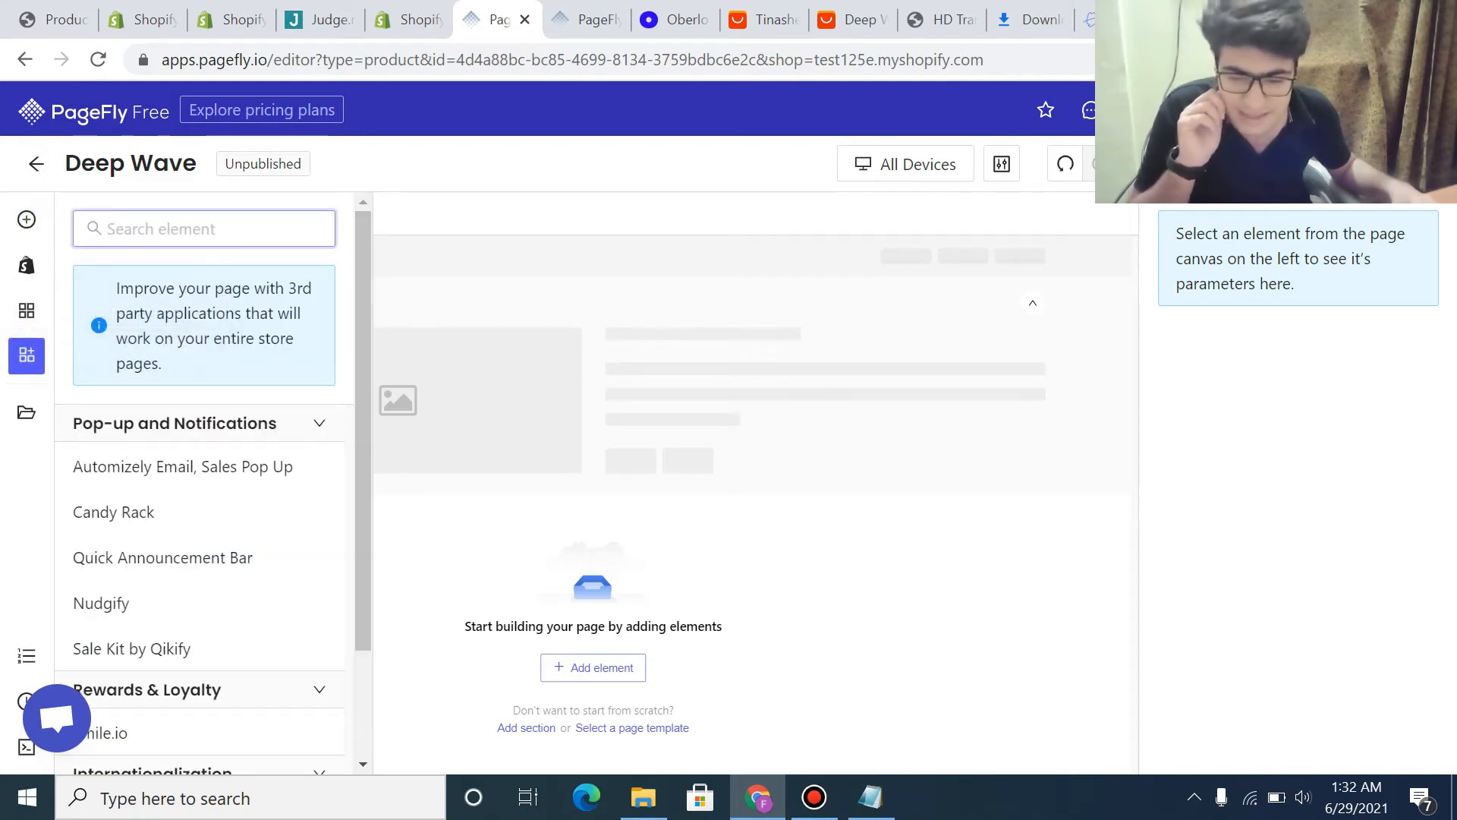
pyautogui.click(26, 310)
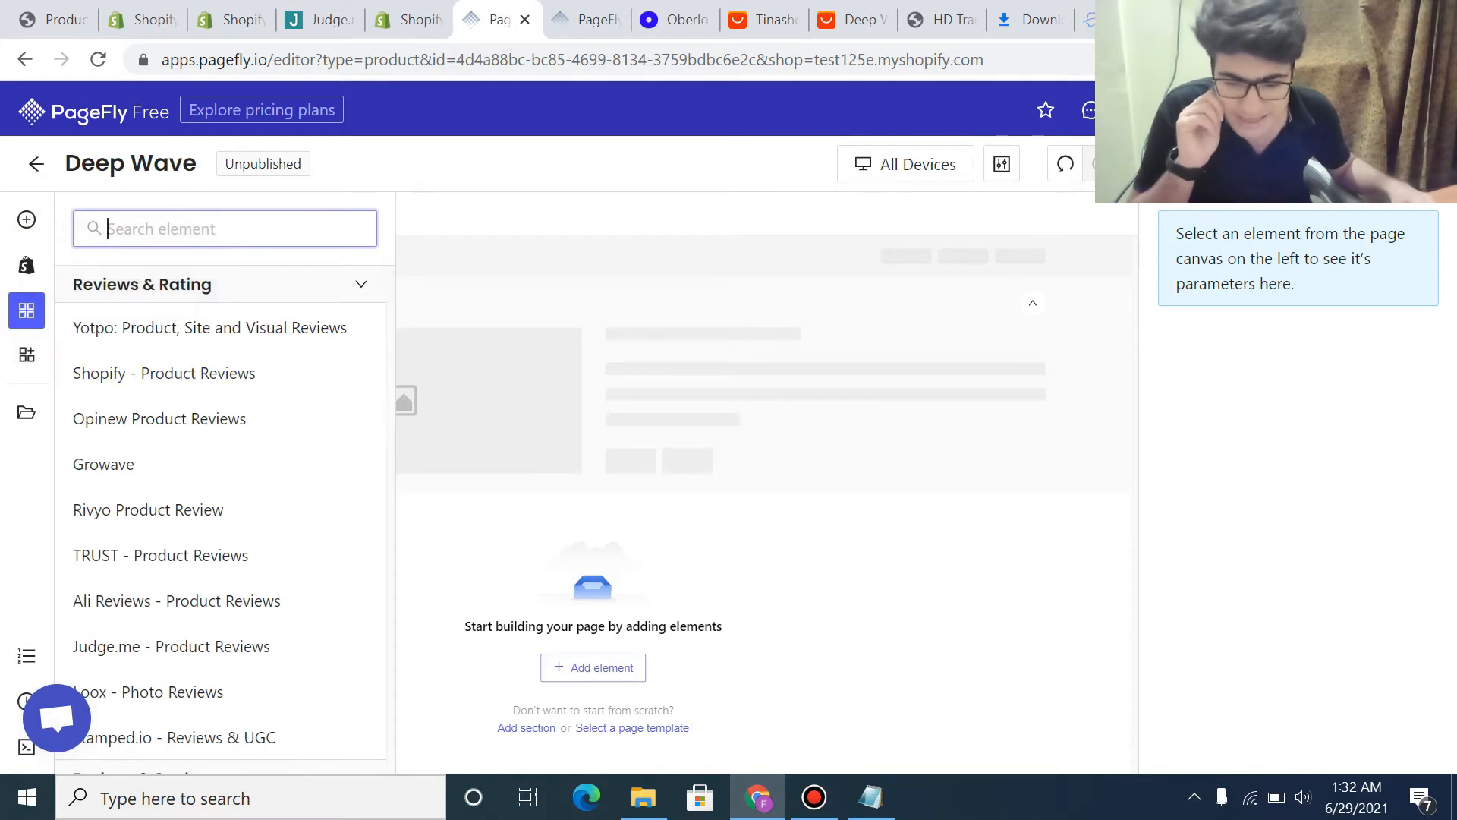
pyautogui.click(27, 412)
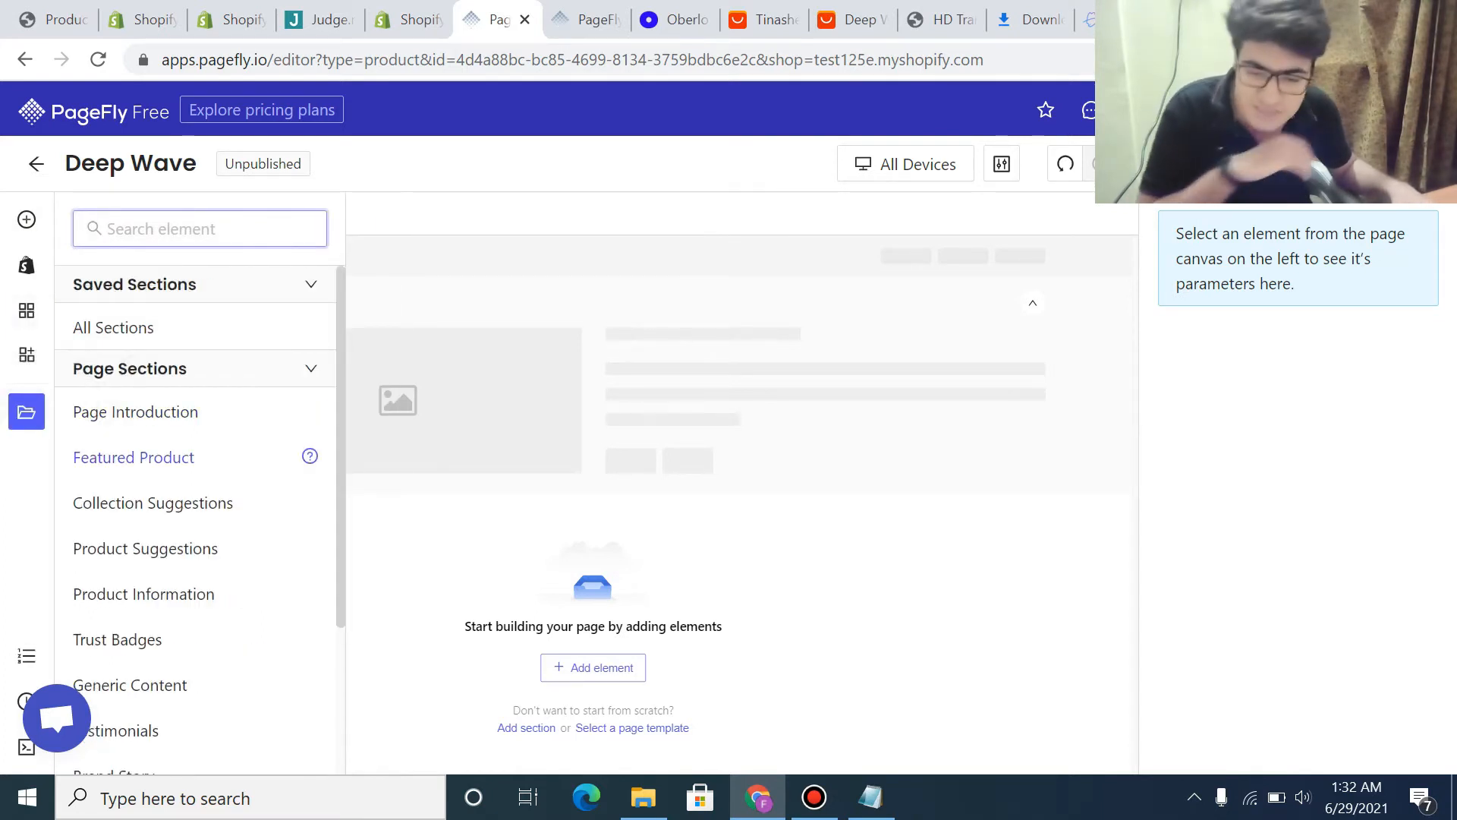
pyautogui.click(133, 458)
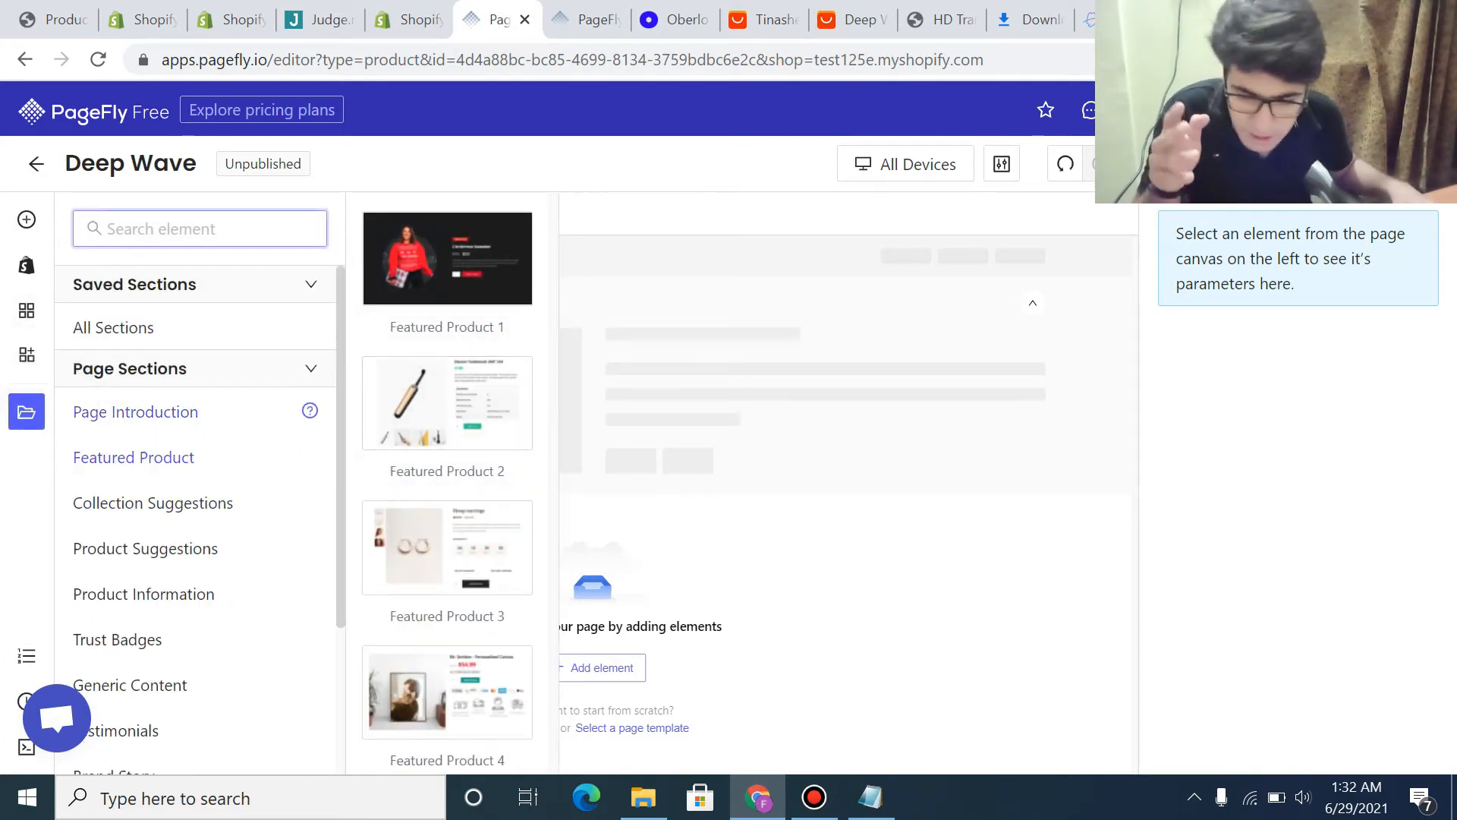
pyautogui.scroll(-3, 189, 425)
pyautogui.click(118, 434)
pyautogui.click(130, 479)
pyautogui.click(116, 525)
pyautogui.scroll(2, 130, 482)
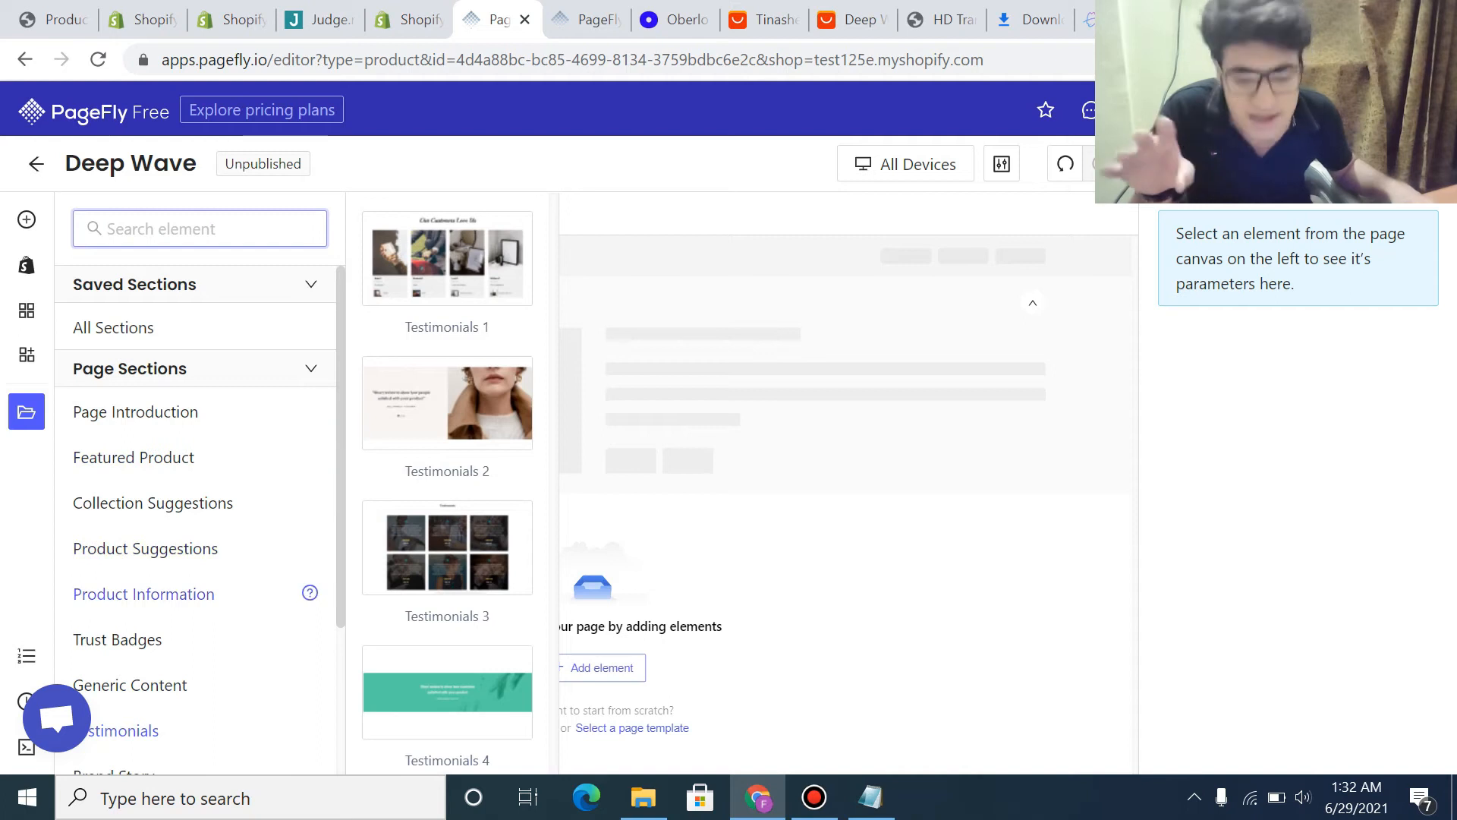
# - Try the Product Information 1 section below the default product details, and undo its insertion
pyautogui.click(144, 593)
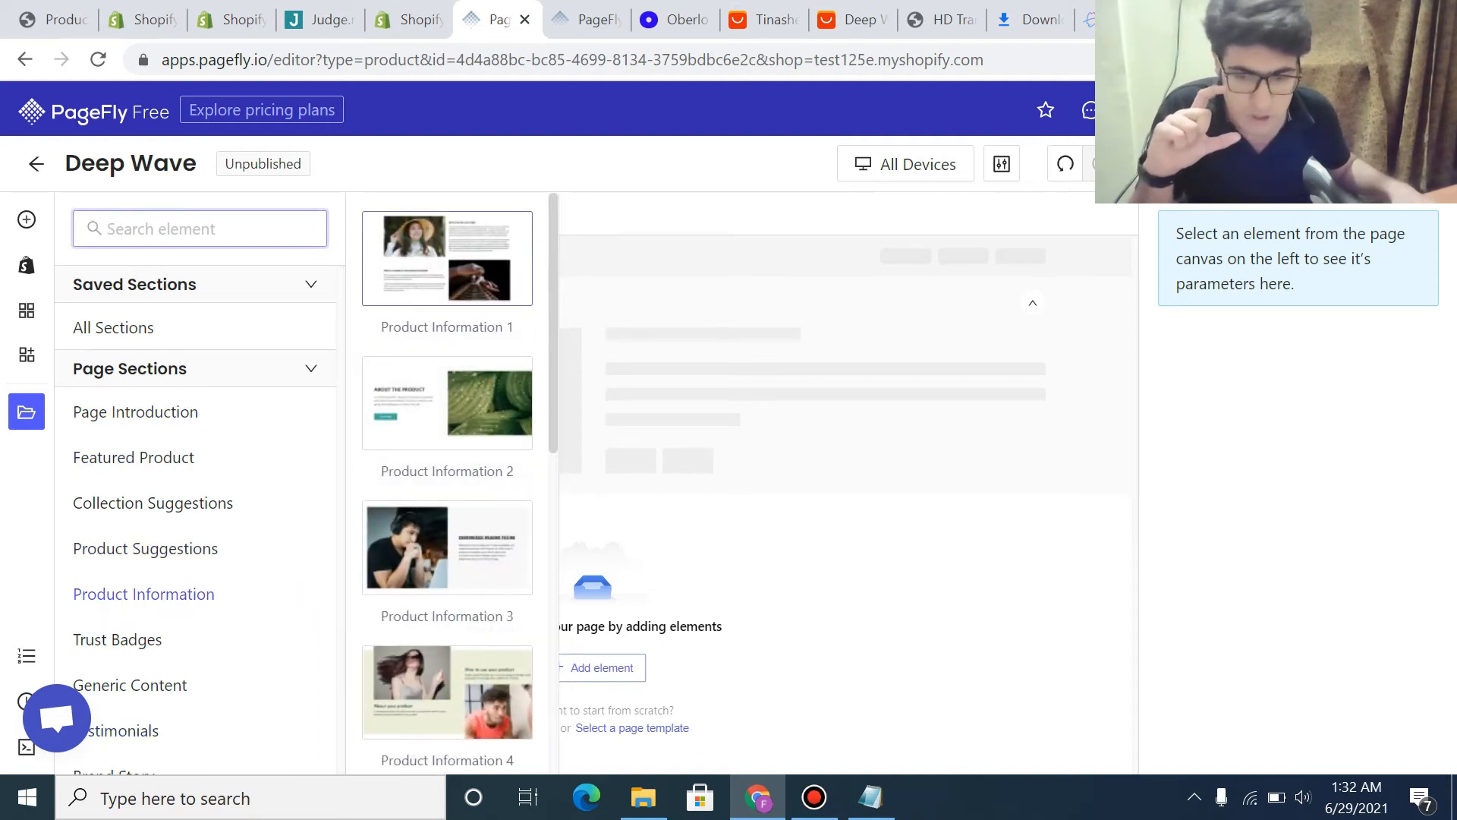
pyautogui.moveTo(447, 258); pyautogui.dragTo(668, 681)
pyautogui.scroll(-4, 668, 681)
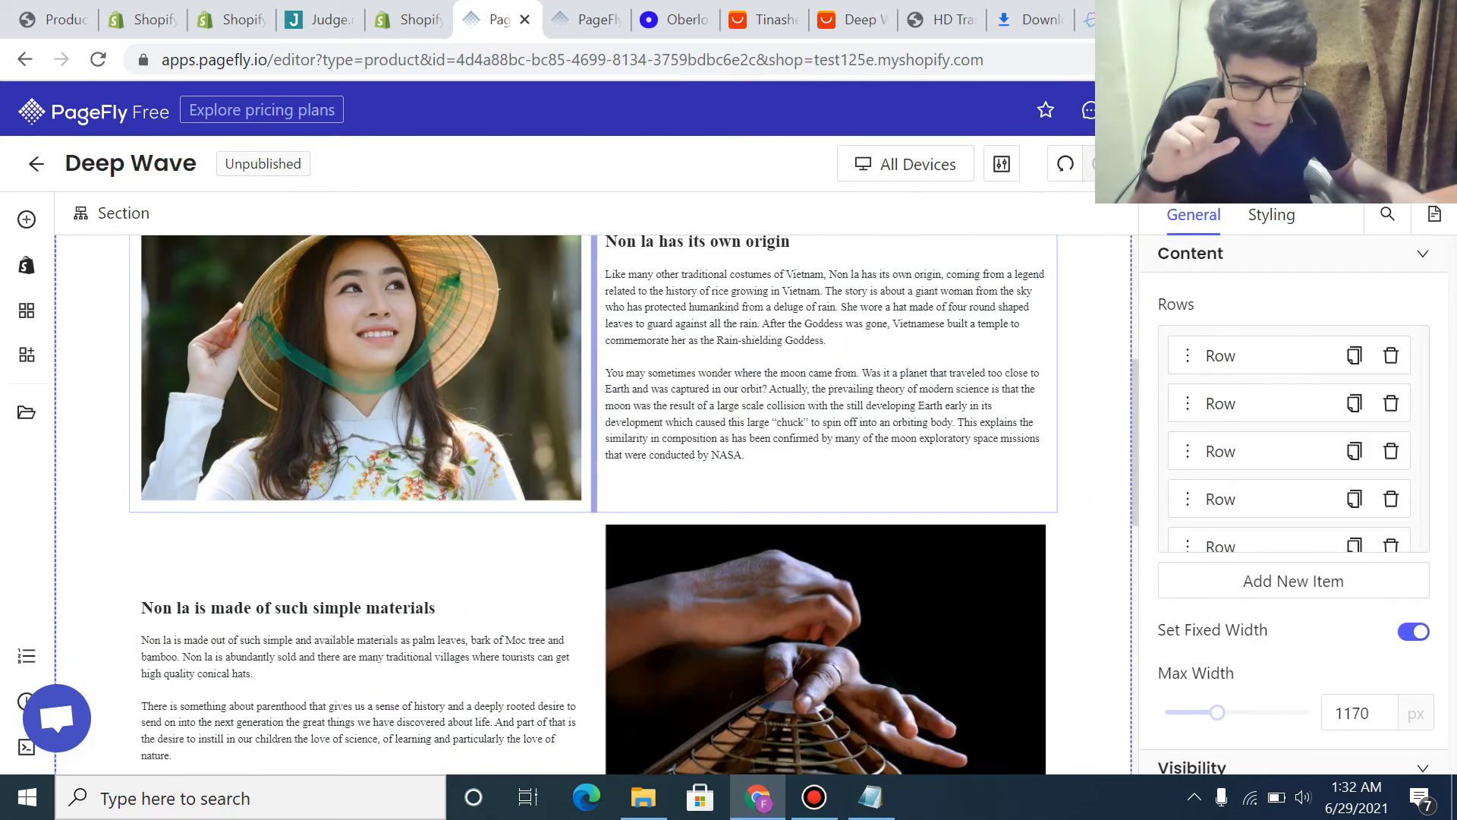
pyautogui.click(683, 667)
pyautogui.scroll(4, 596, 489)
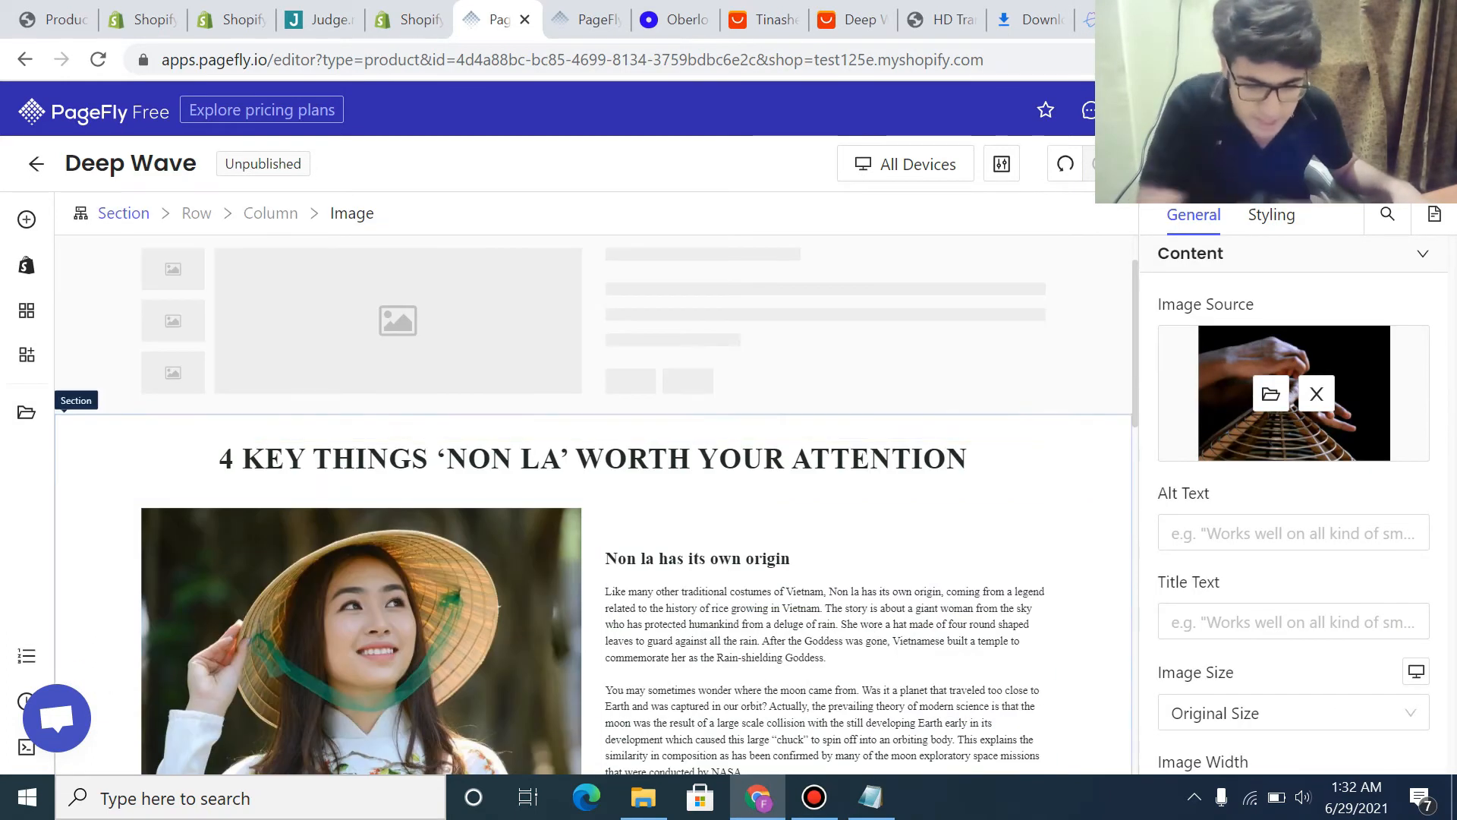
pyautogui.click(1066, 164)
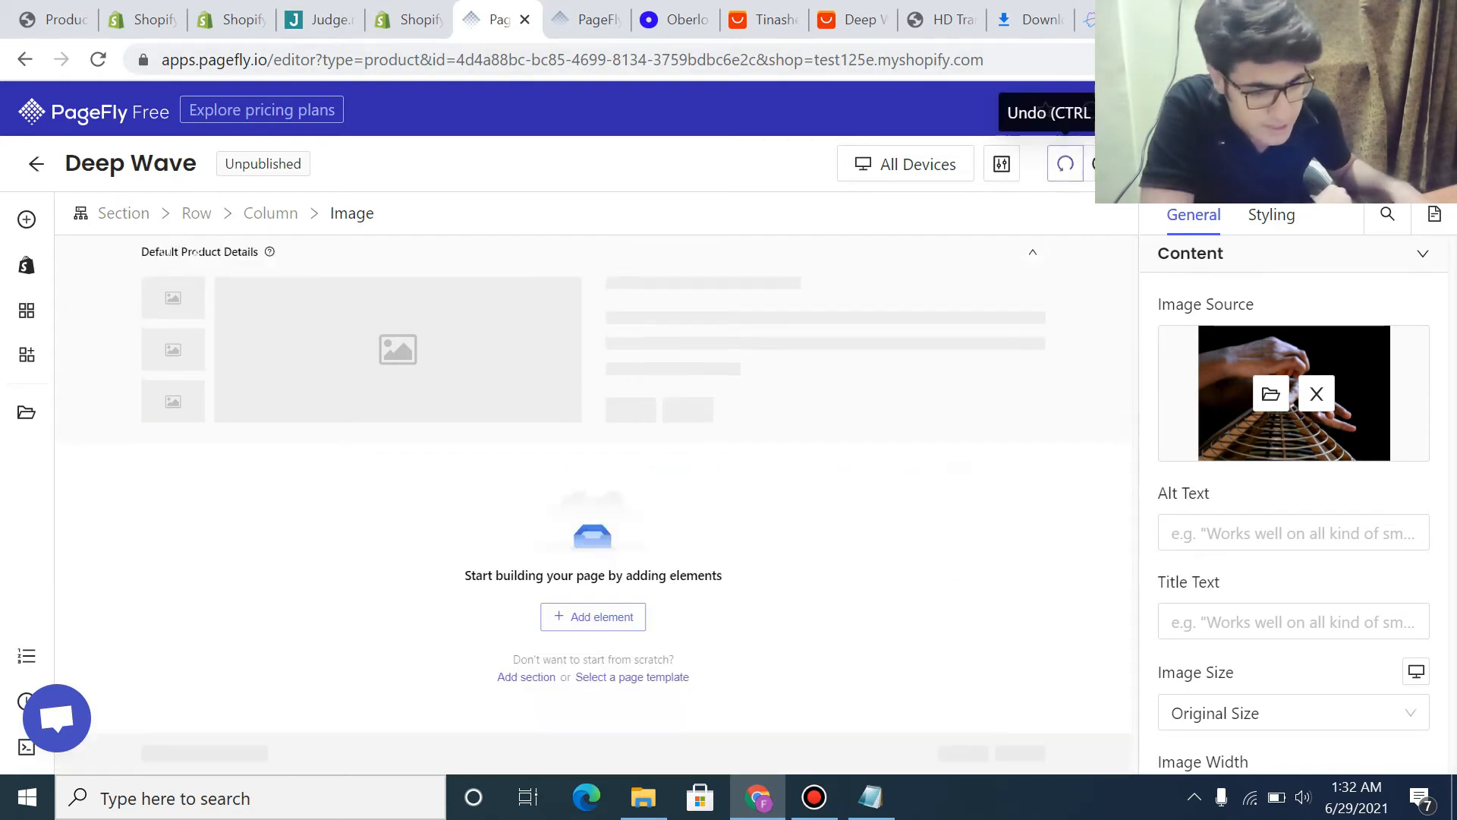
# - Add the Product Information 3 section below the default product details and view its rows
pyautogui.click(26, 411)
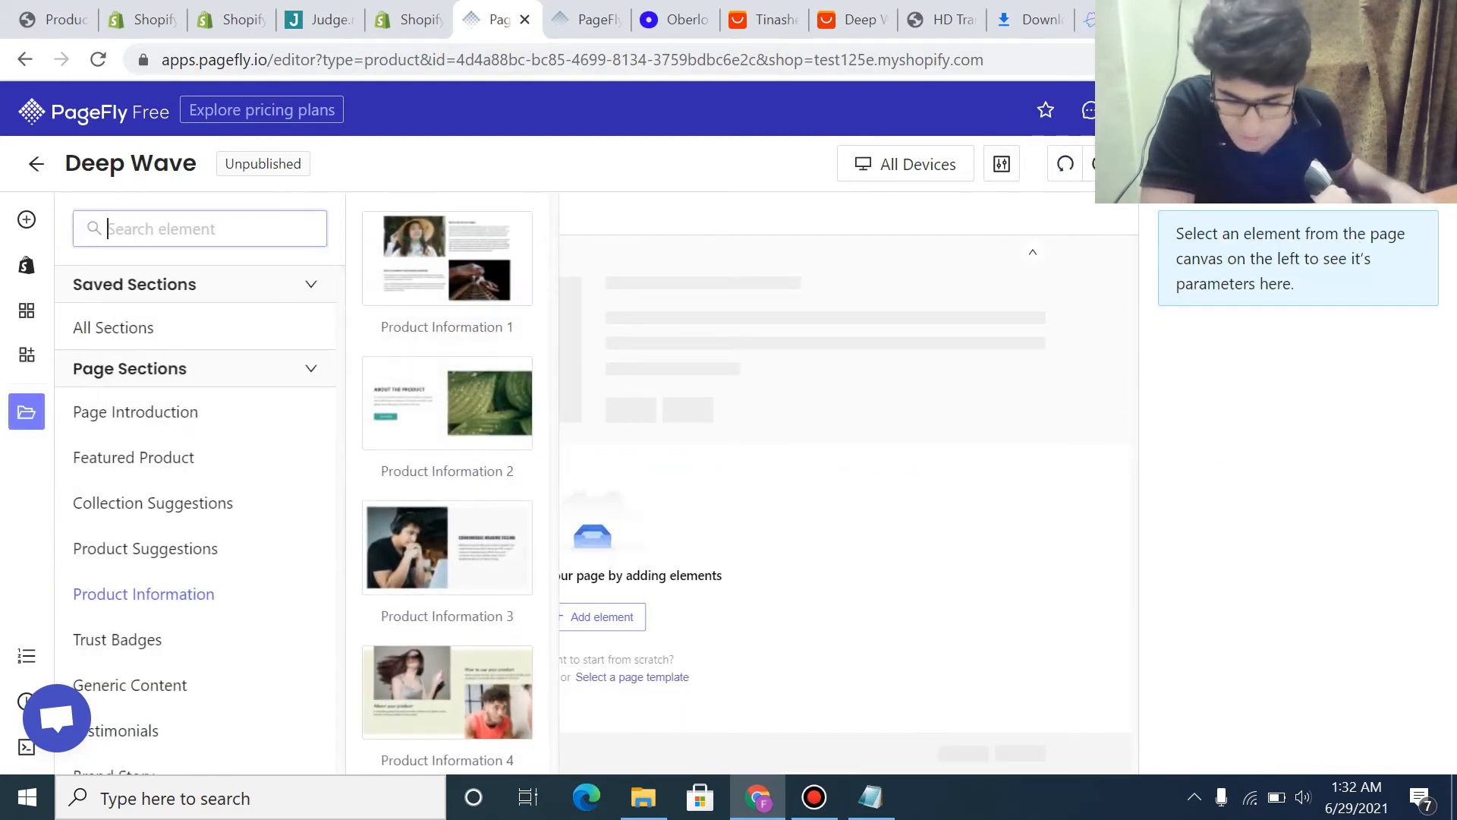
pyautogui.moveTo(447, 547); pyautogui.dragTo(723, 603)
pyautogui.scroll(-6, 591, 600)
pyautogui.scroll(-3, 562, 607)
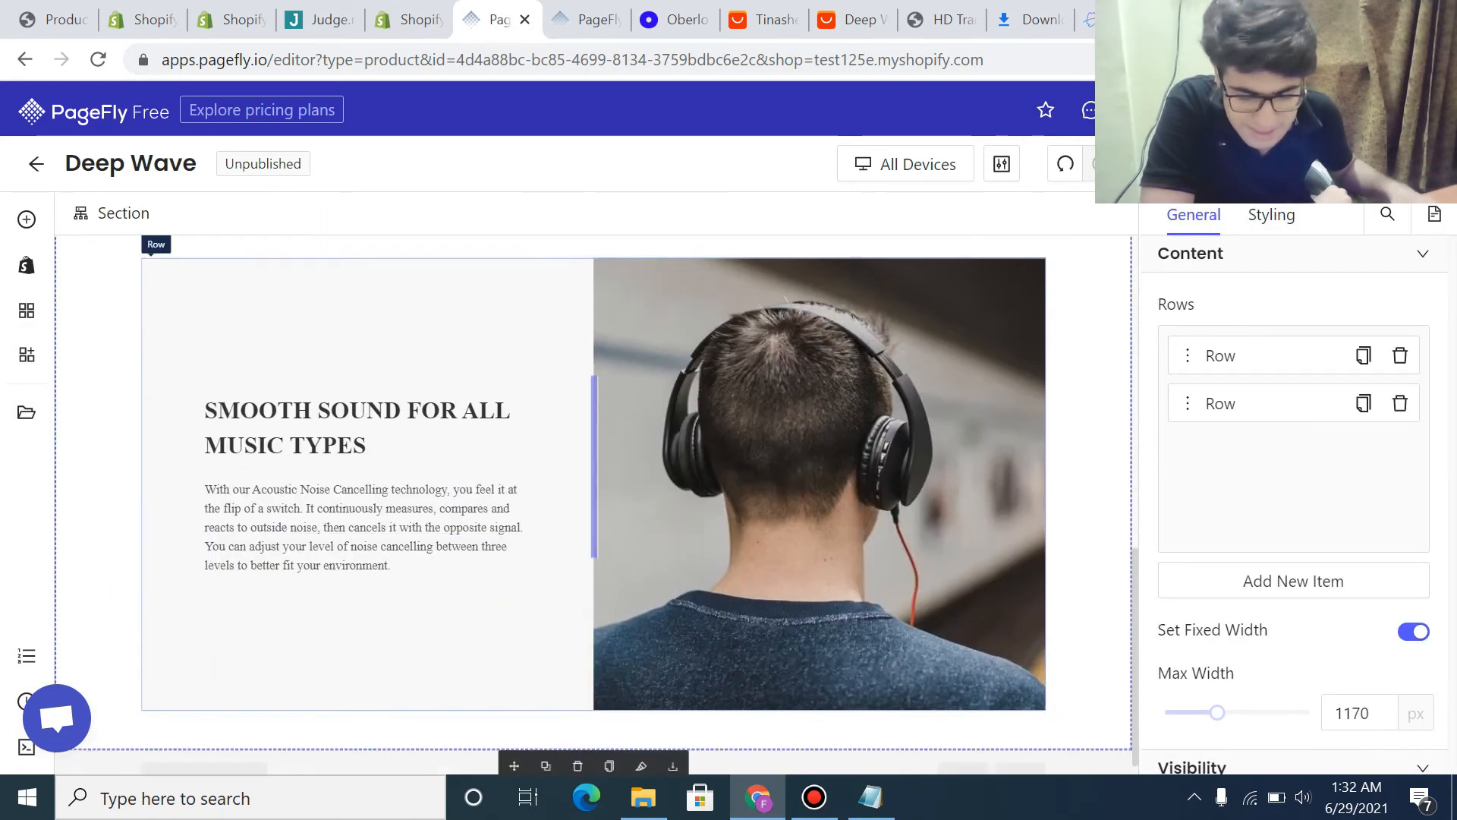
pyautogui.scroll(7, 562, 607)
pyautogui.scroll(-5, 501, 646)
pyautogui.scroll(5, 364, 664)
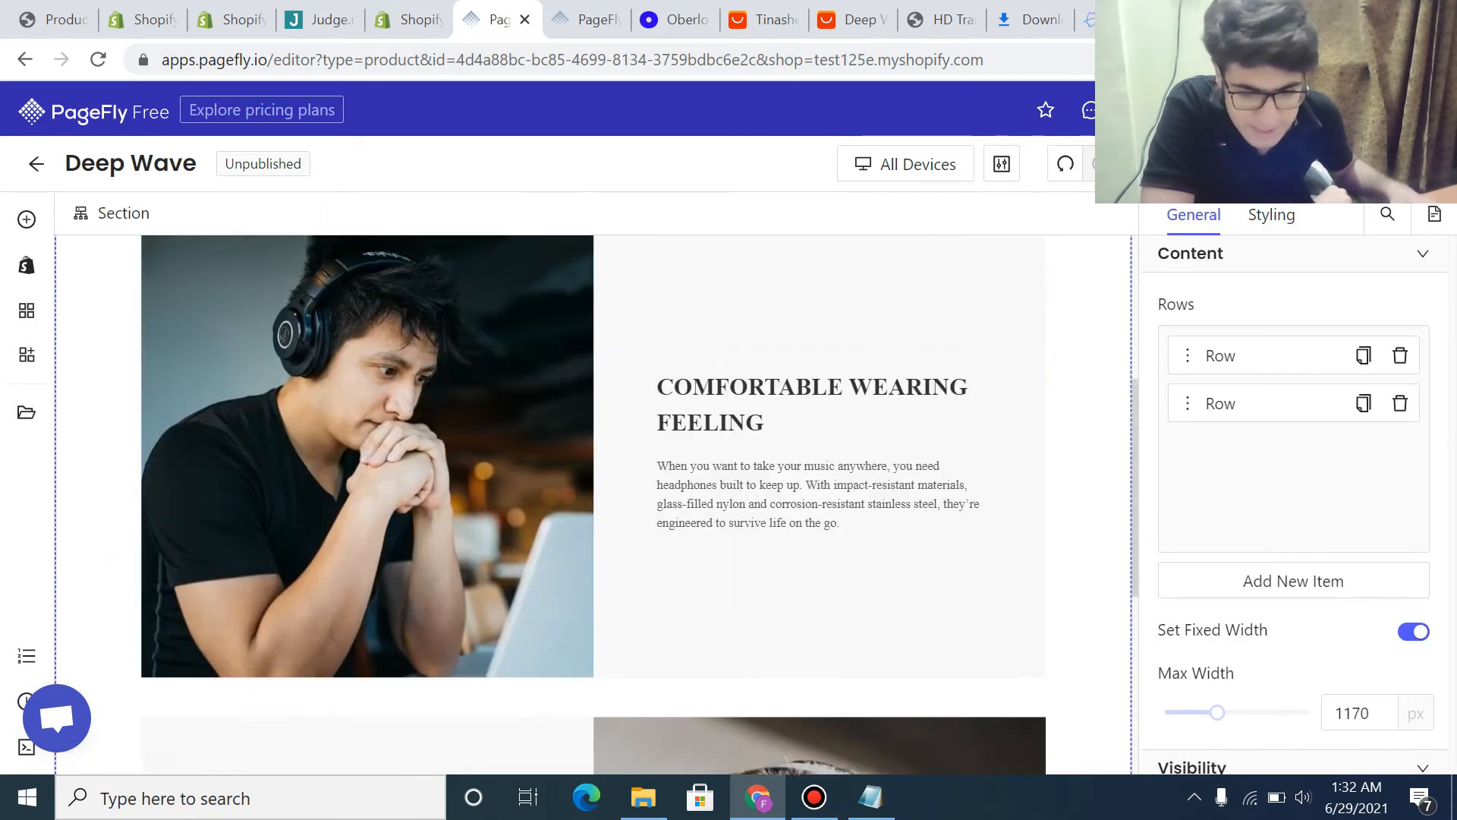
pyautogui.click(364, 665)
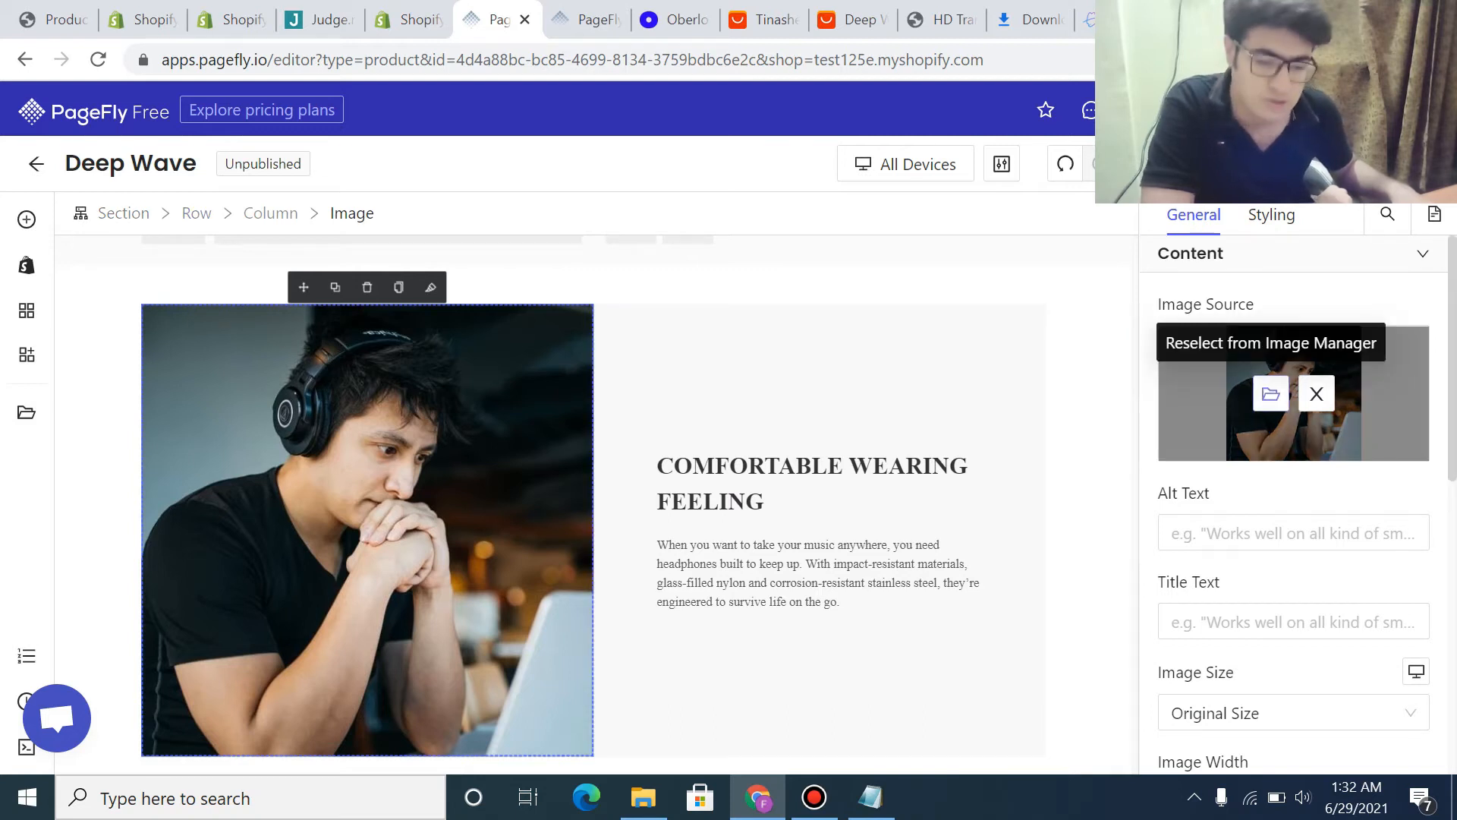
pyautogui.click(1271, 393)
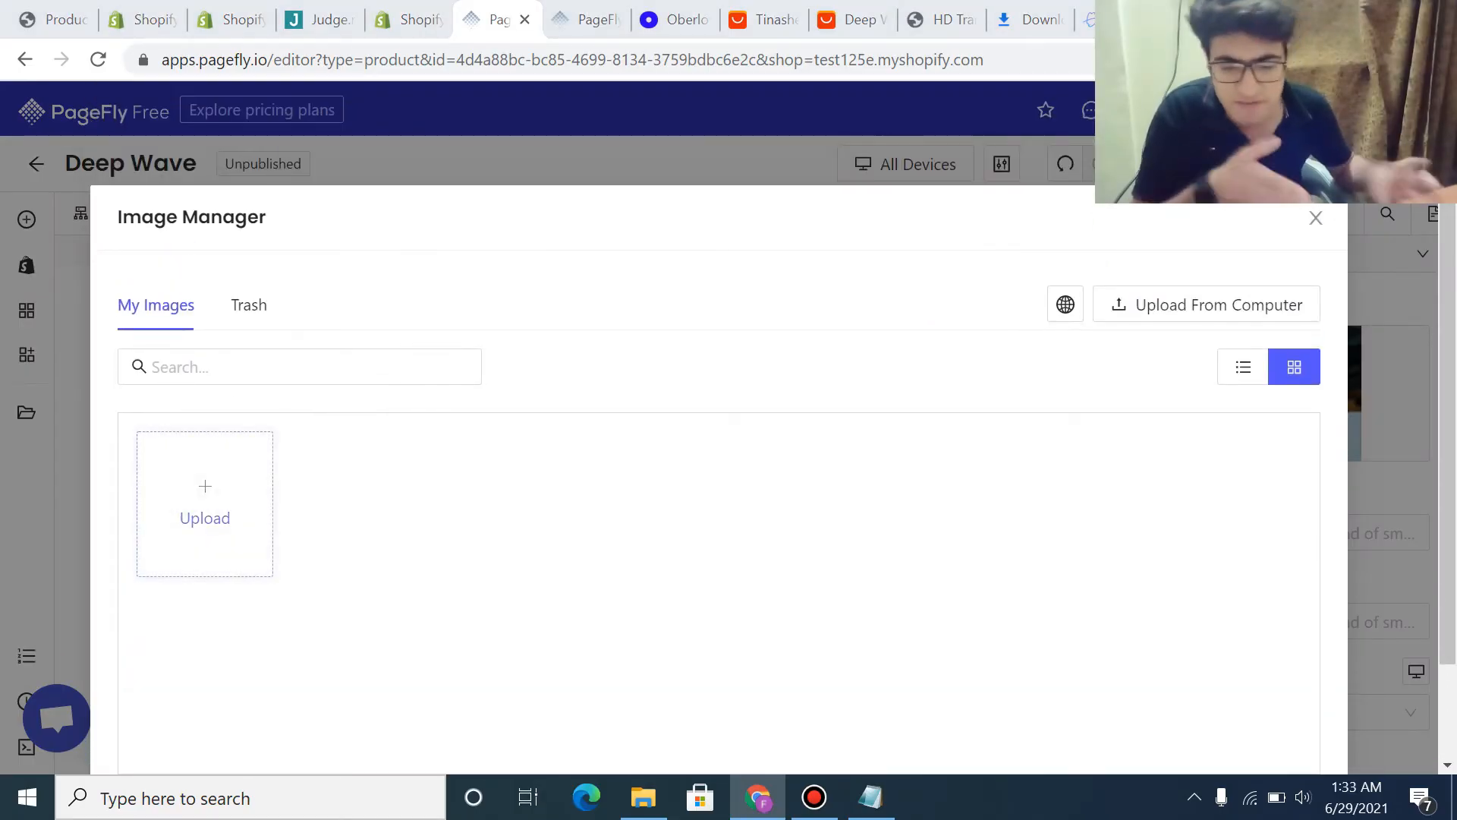
pyautogui.click(205, 504)
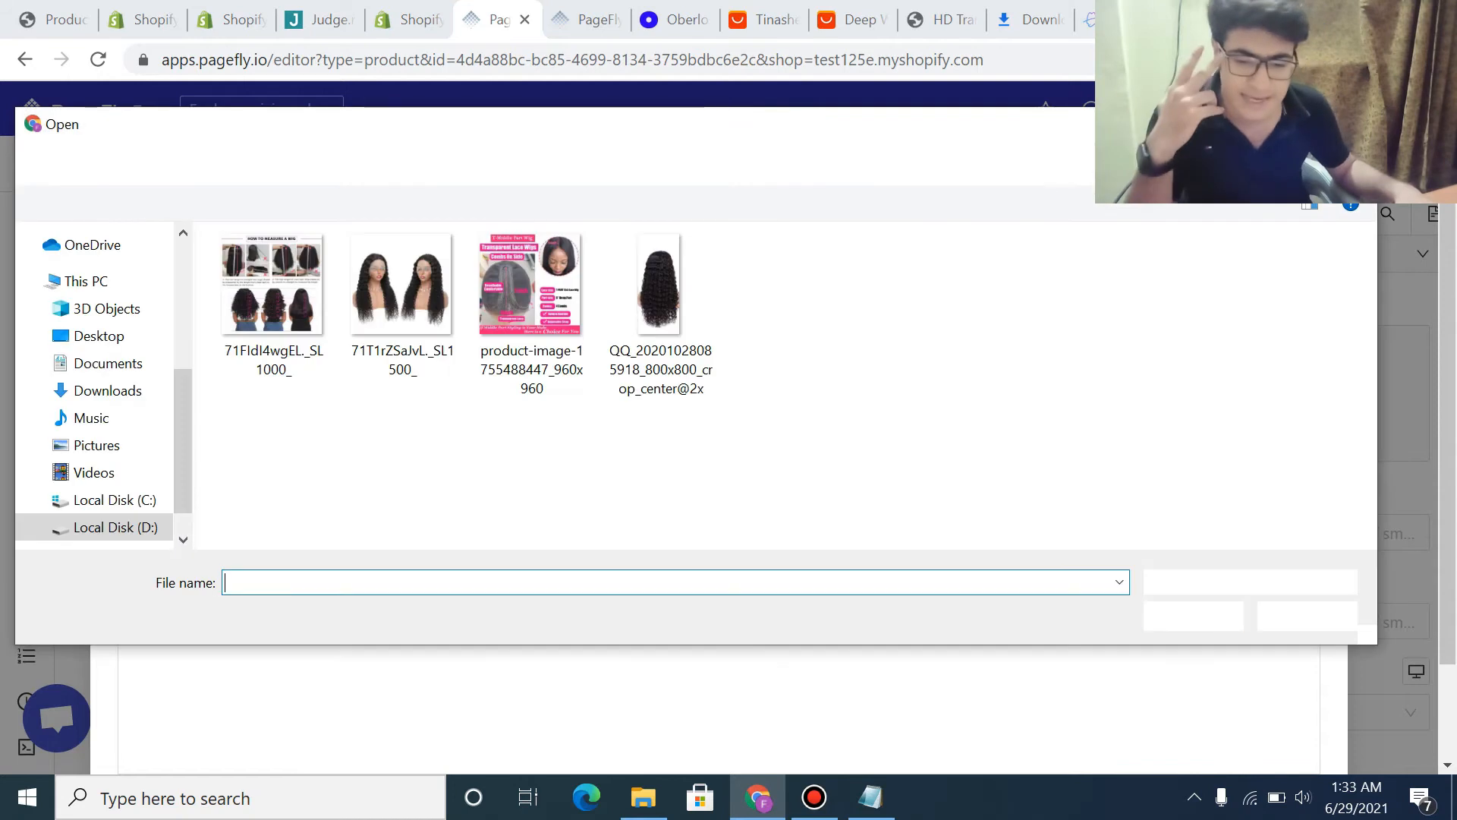
pyautogui.doubleClick(660, 304)
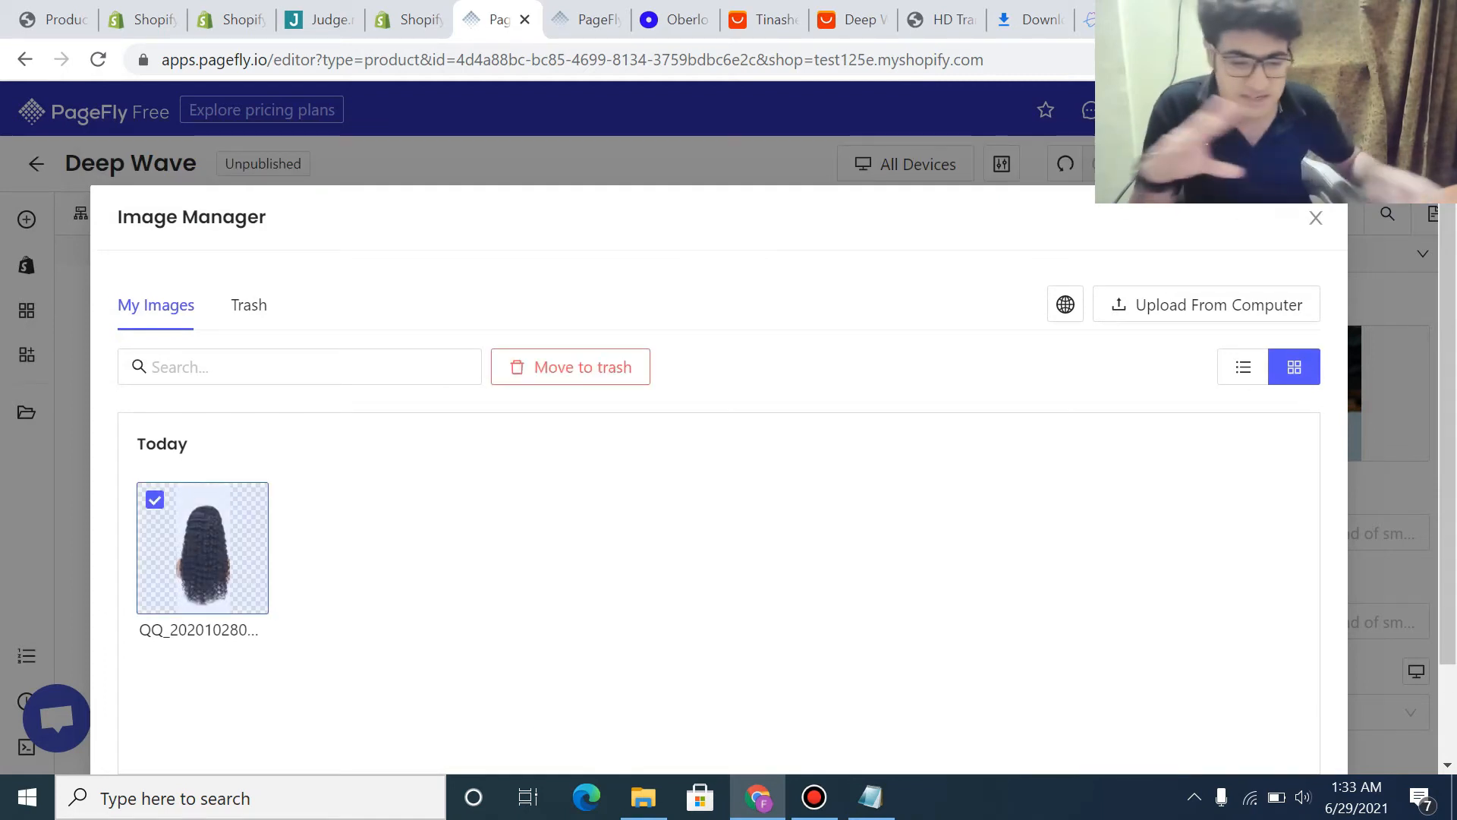
pyautogui.scroll(-2, 719, 479)
pyautogui.click(1291, 718)
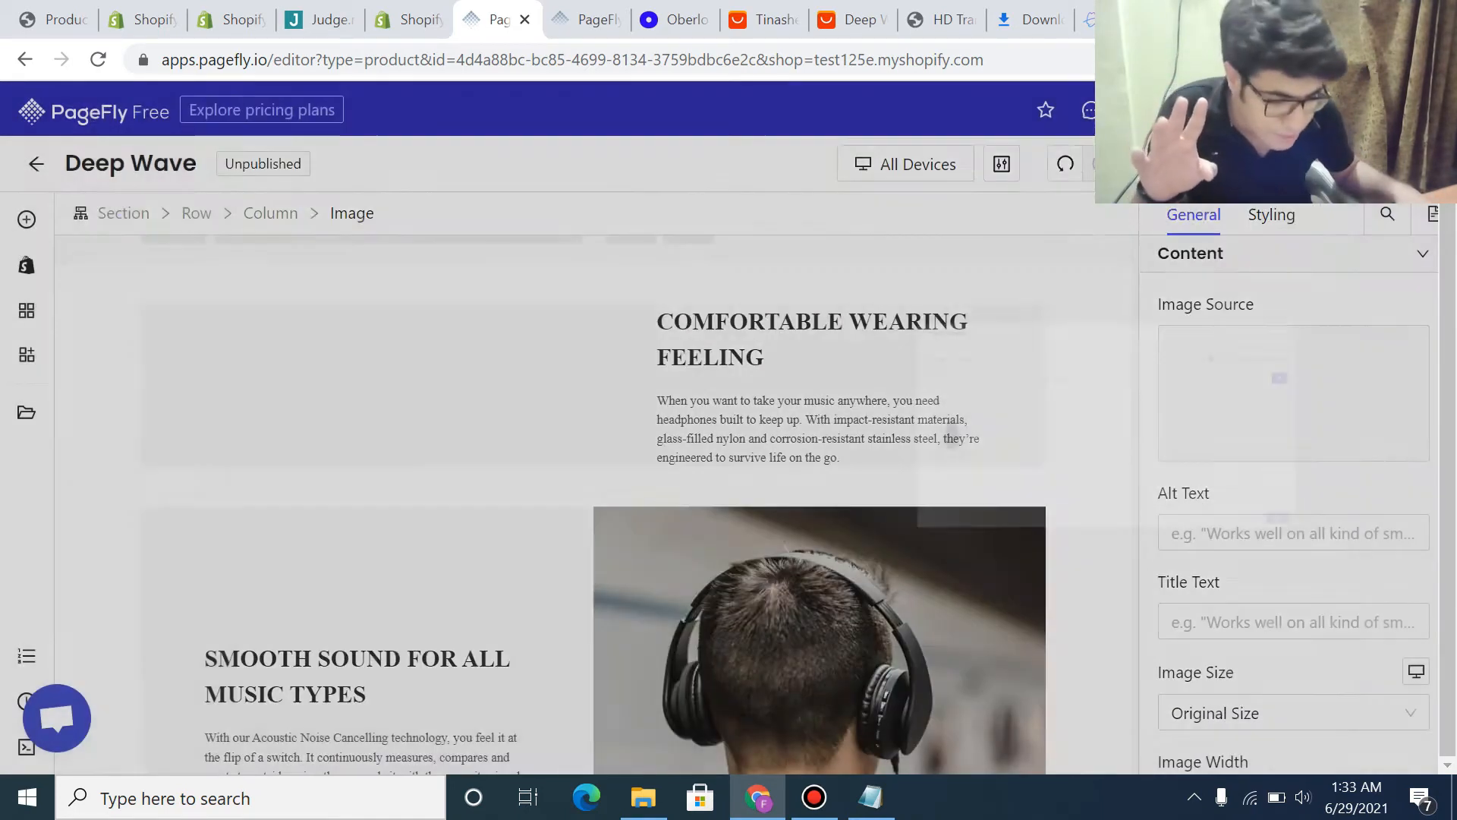
# - Examine how the new wig image sits within its column and row
pyautogui.scroll(-5, 531, 505)
pyautogui.scroll(4, 531, 504)
pyautogui.click(532, 504)
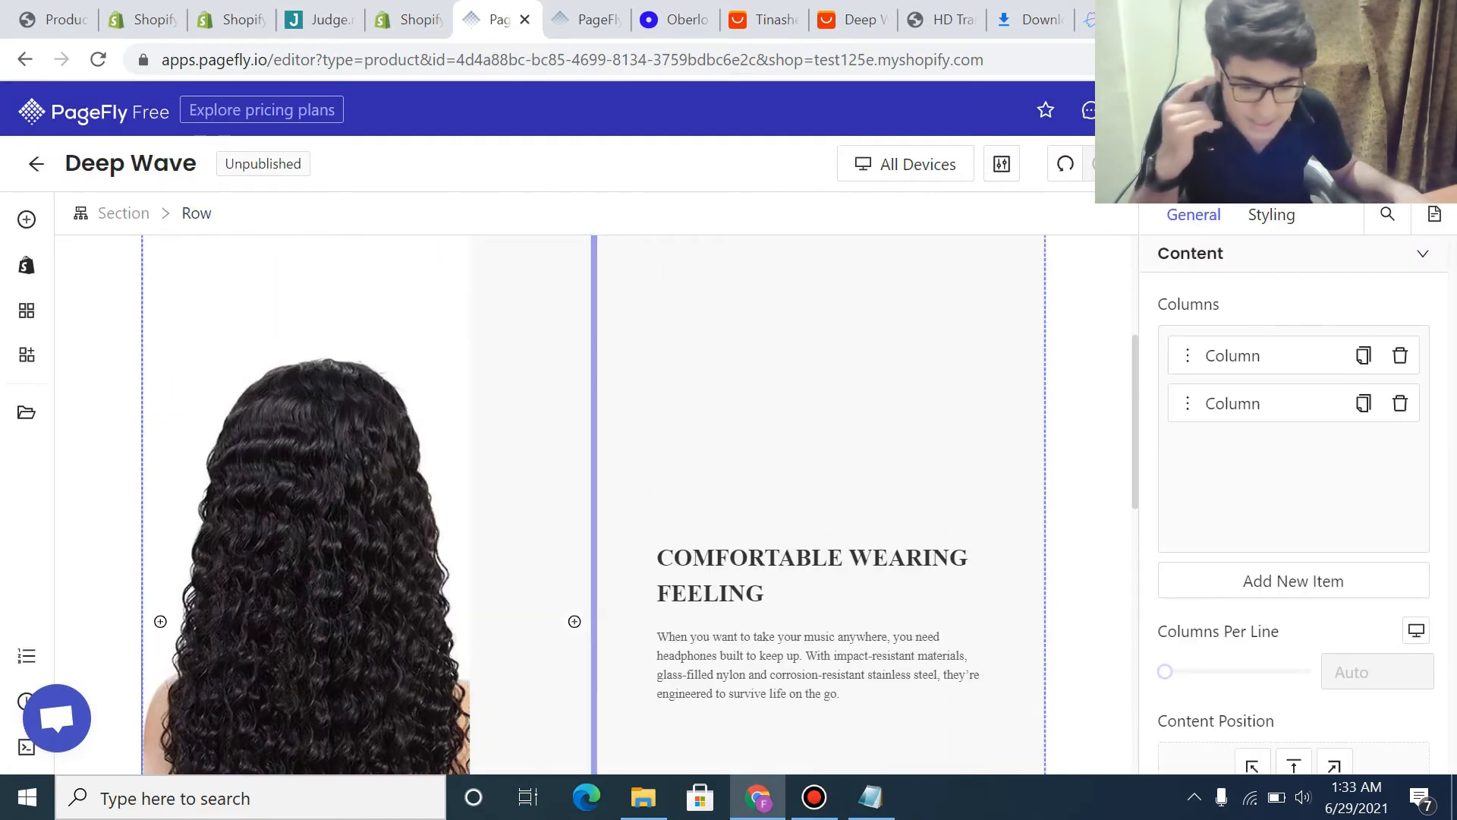
pyautogui.scroll(-4, 532, 505)
pyautogui.scroll(4, 594, 505)
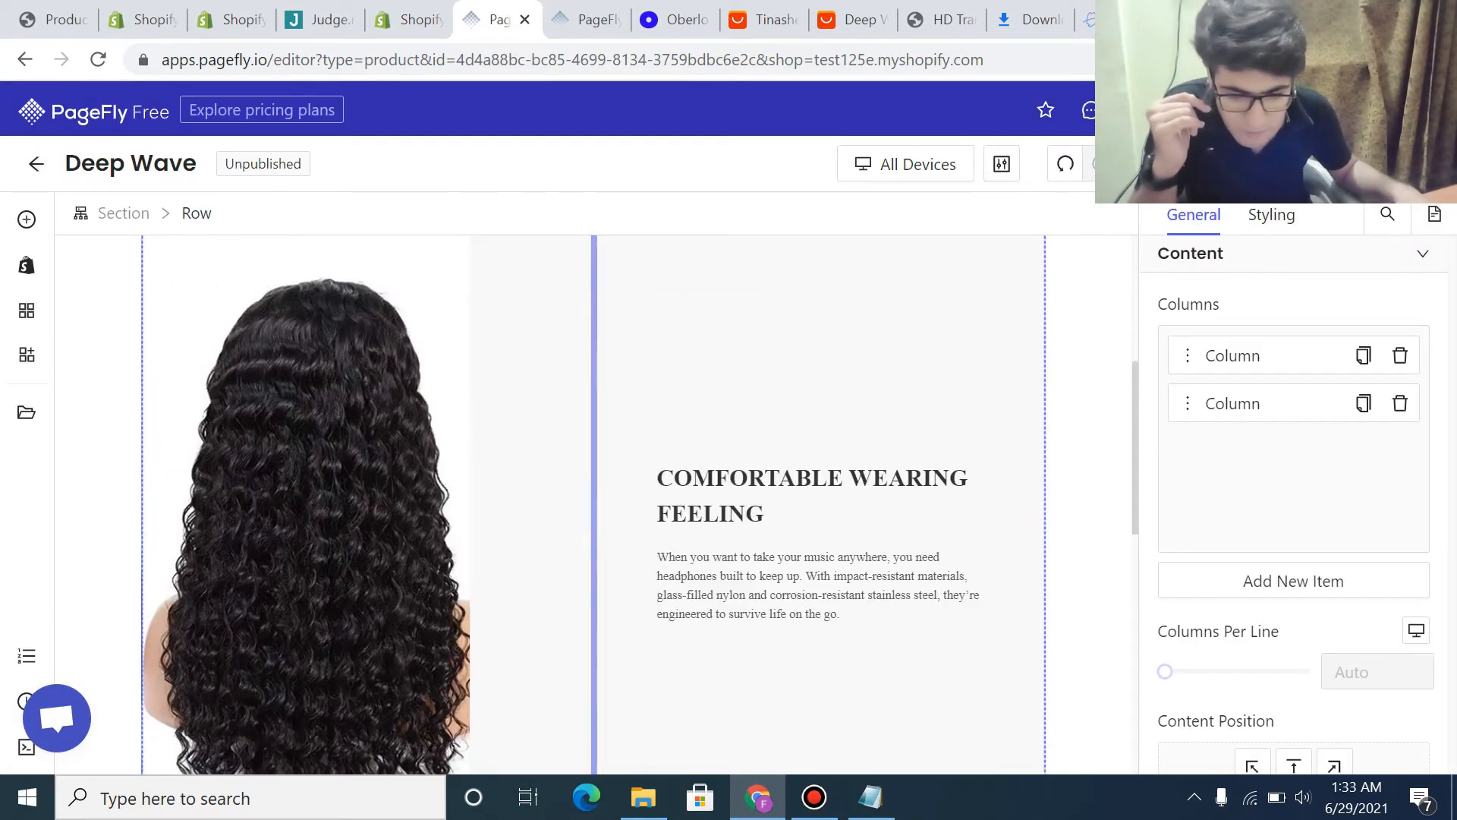
pyautogui.scroll(3, 562, 532)
pyautogui.click(562, 531)
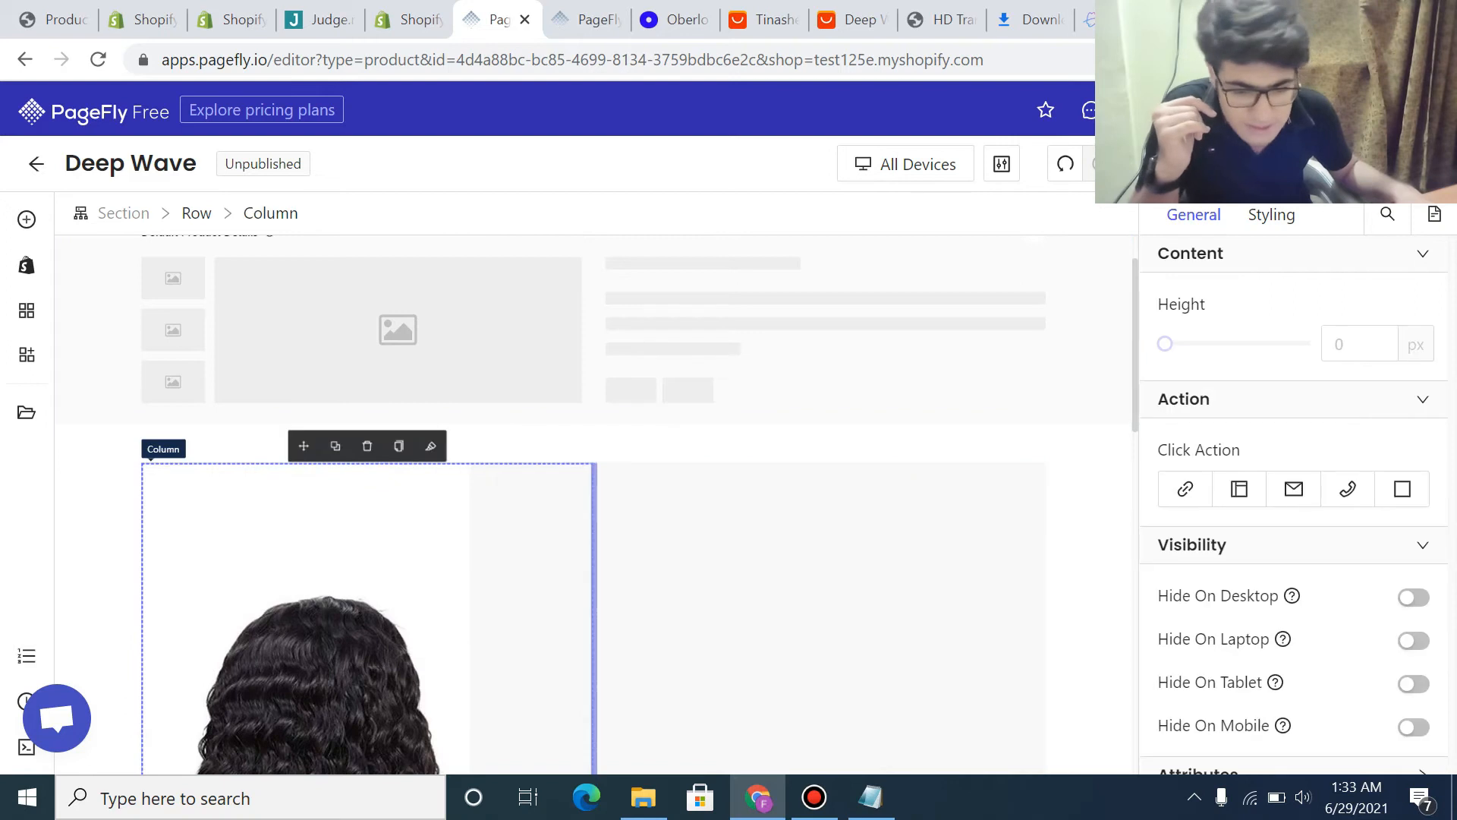
pyautogui.click(594, 523)
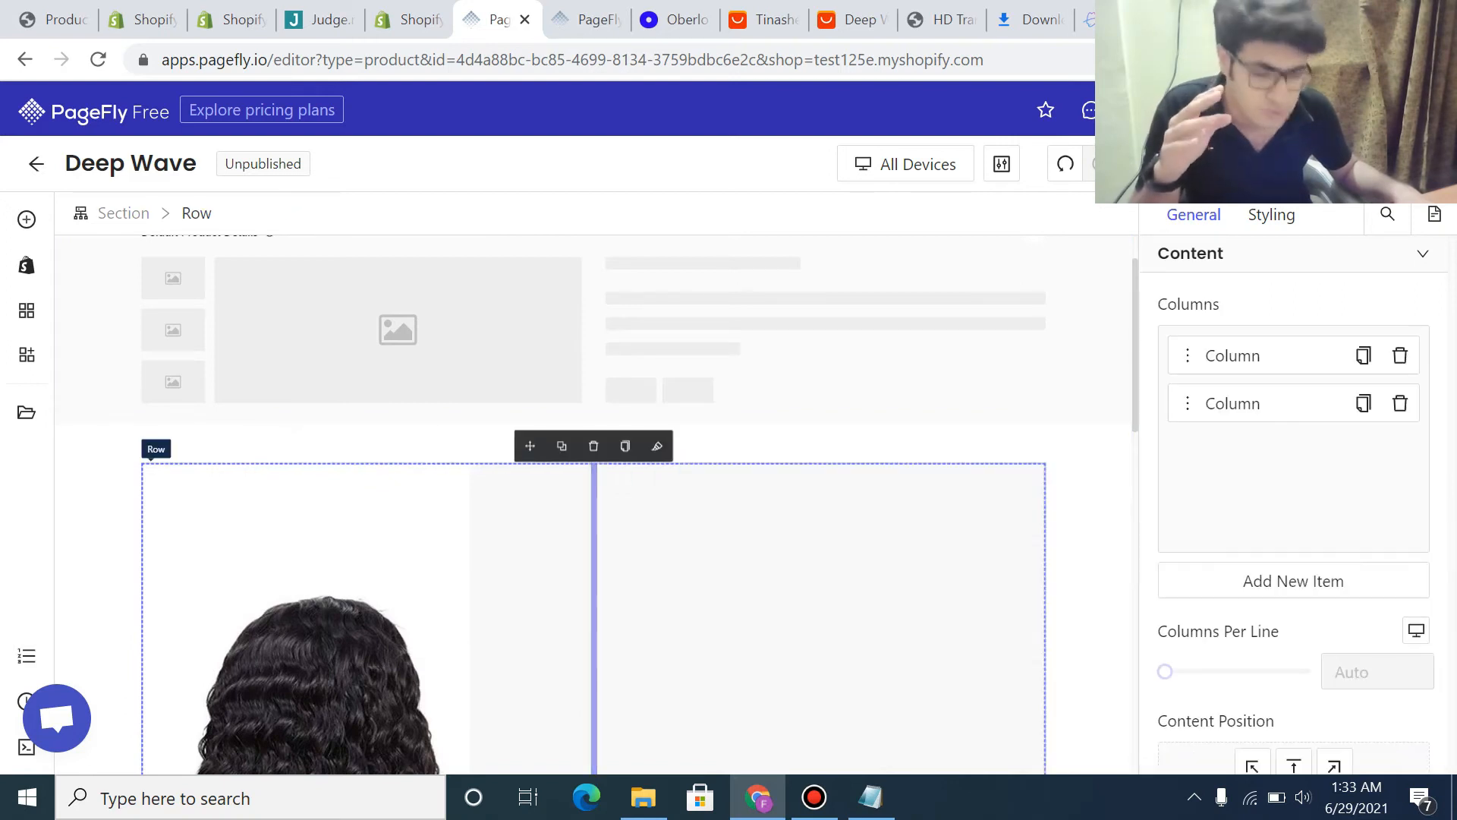
pyautogui.click(595, 523)
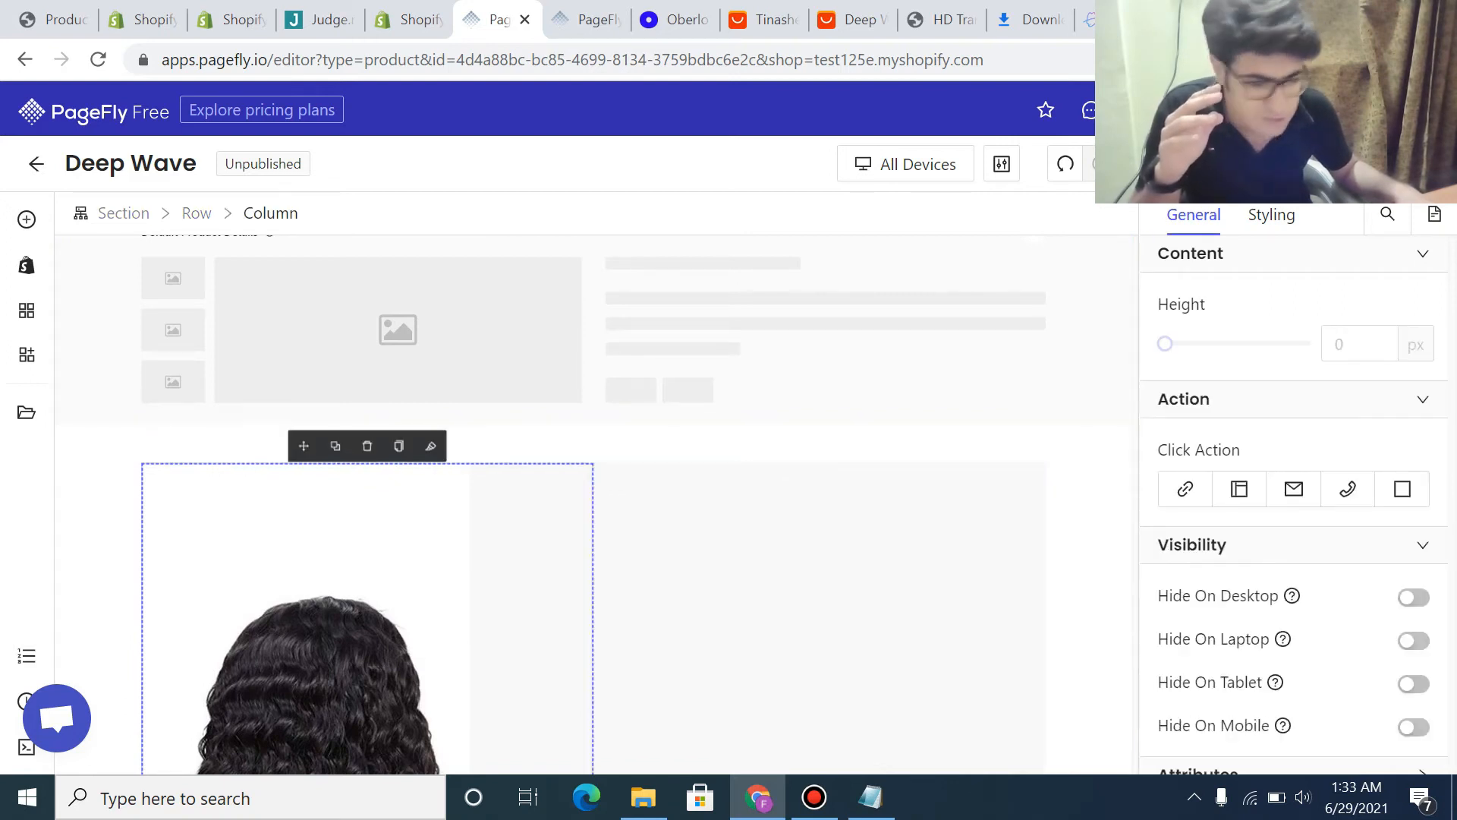
# - Clear the background color of the row containing the wig image and review the row
pyautogui.click(1271, 215)
pyautogui.scroll(-5, 1293, 485)
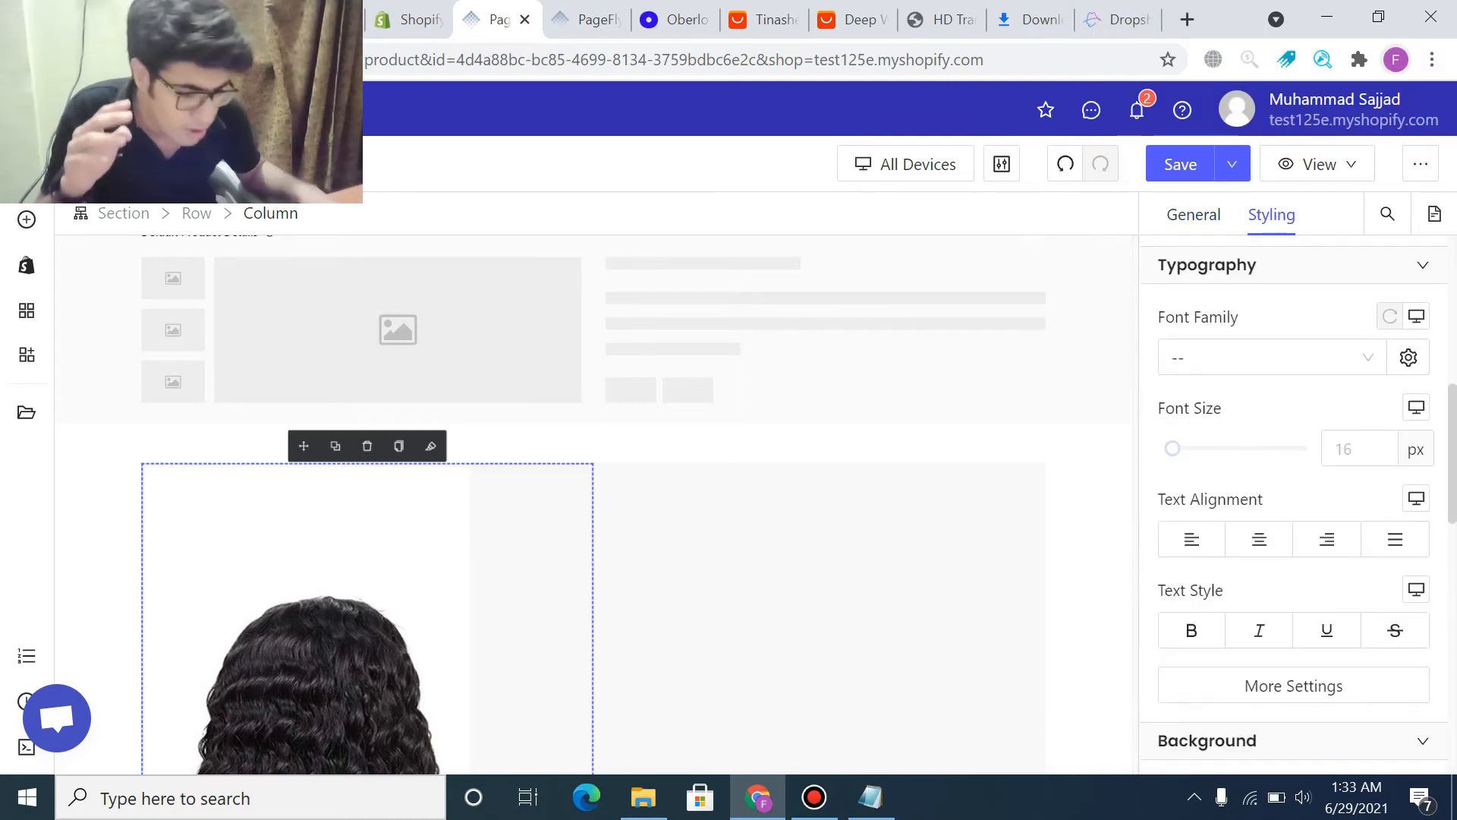
pyautogui.scroll(-3, 1293, 501)
pyautogui.scroll(-1, 1275, 605)
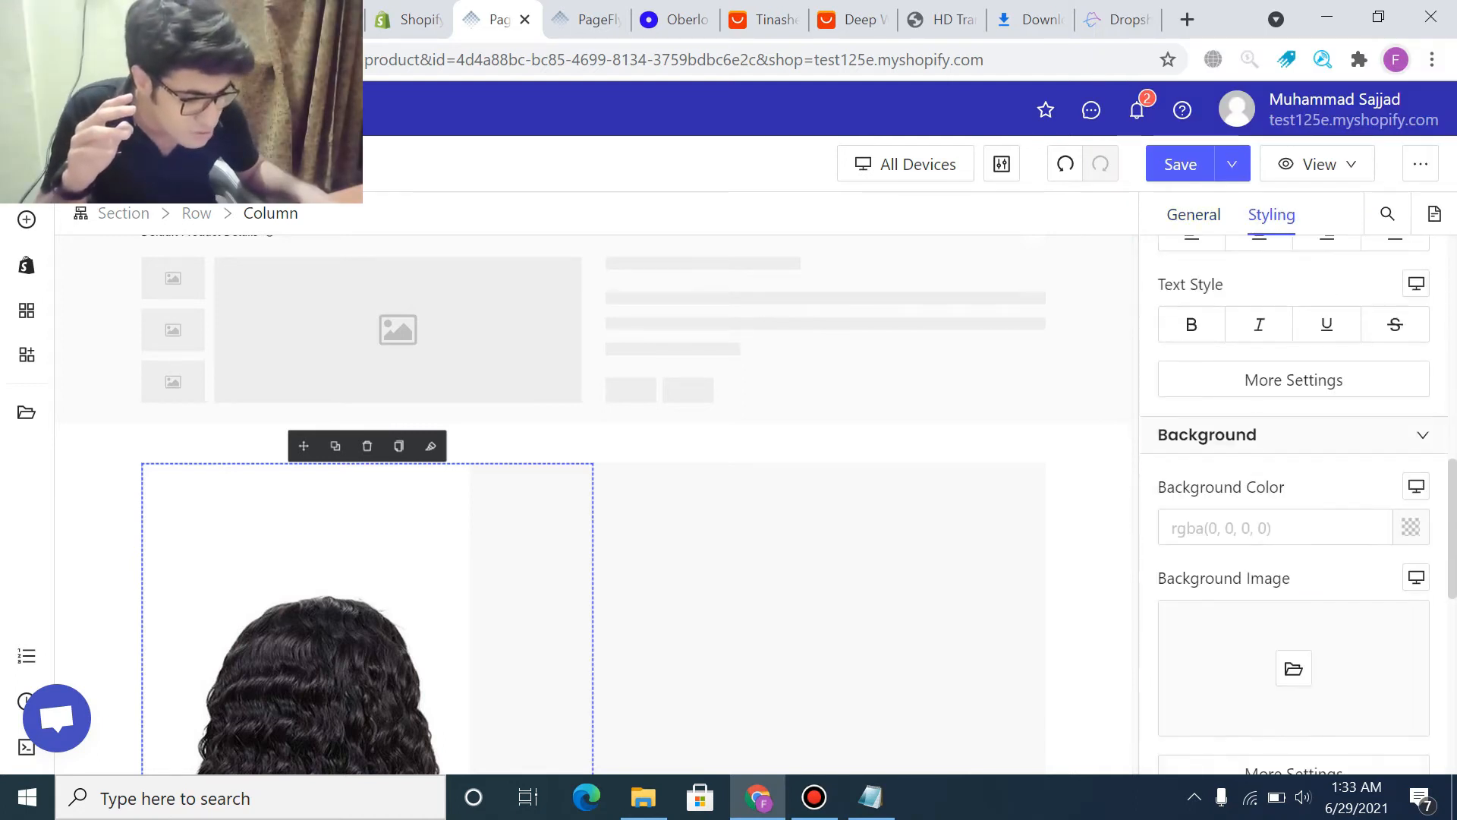
pyautogui.click(819, 616)
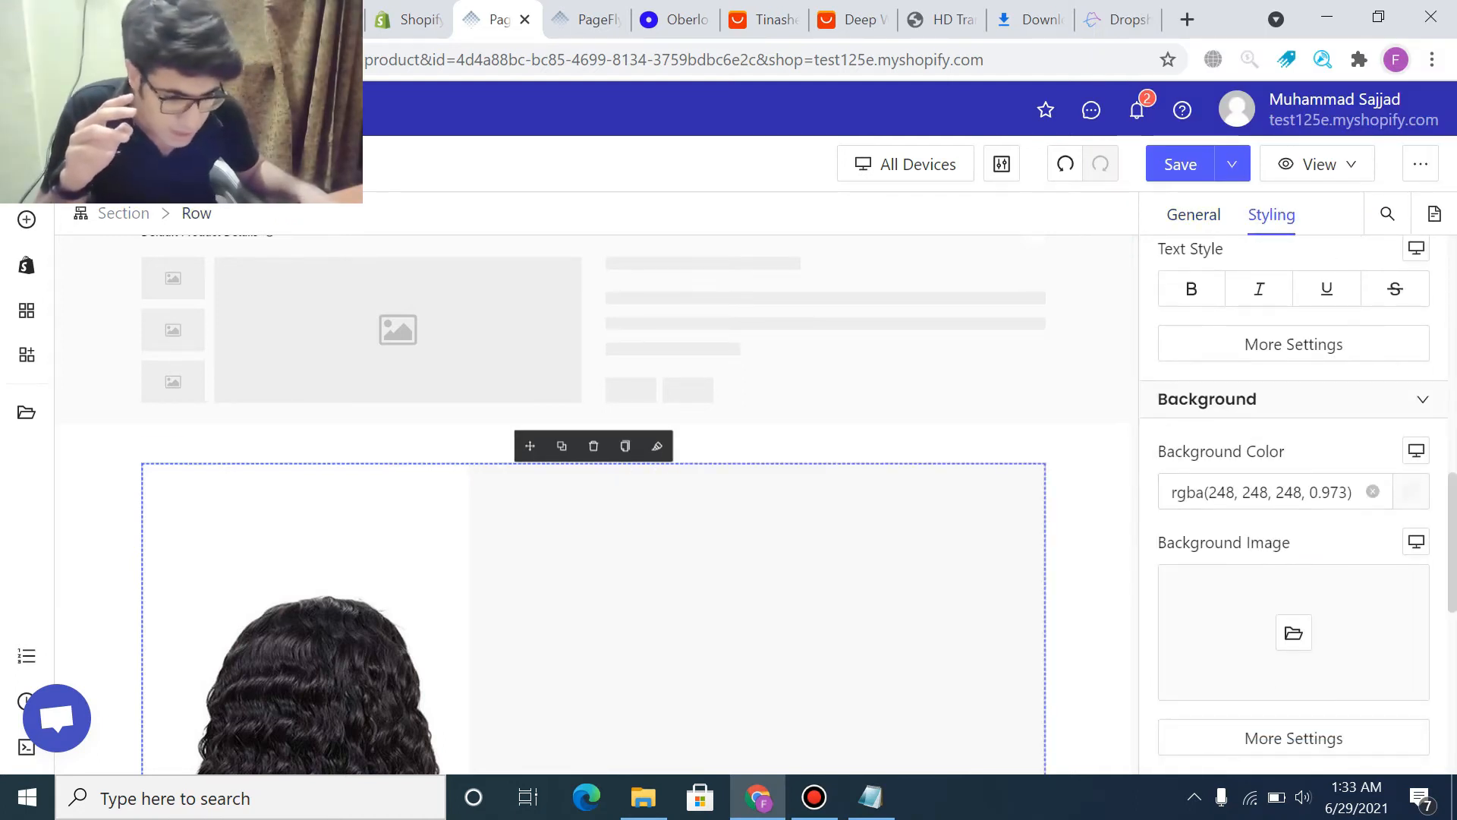
pyautogui.scroll(-4, 820, 471)
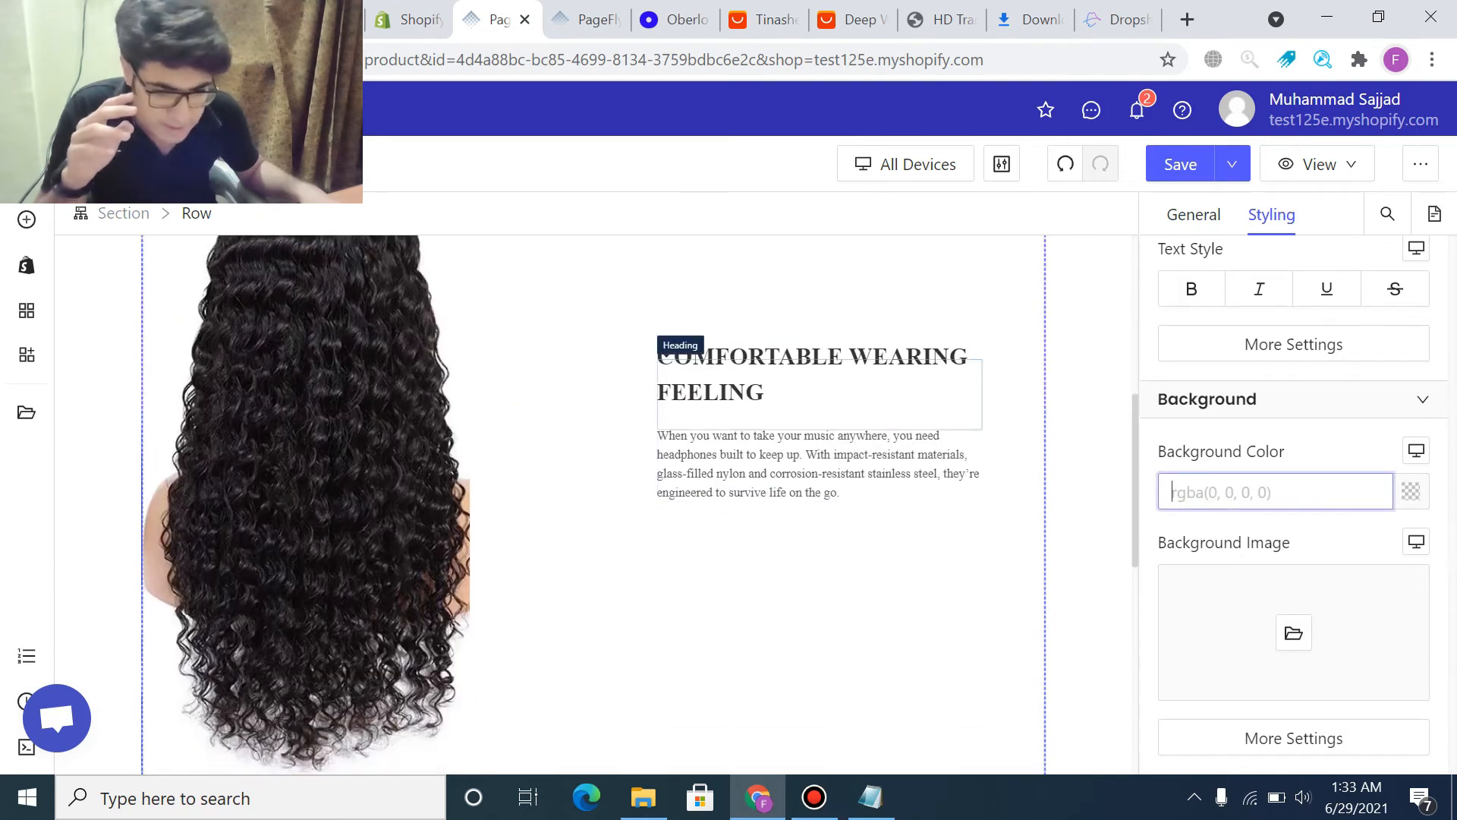
pyautogui.scroll(2, 820, 470)
pyautogui.click(819, 470)
pyautogui.scroll(3, 531, 607)
pyautogui.click(342, 683)
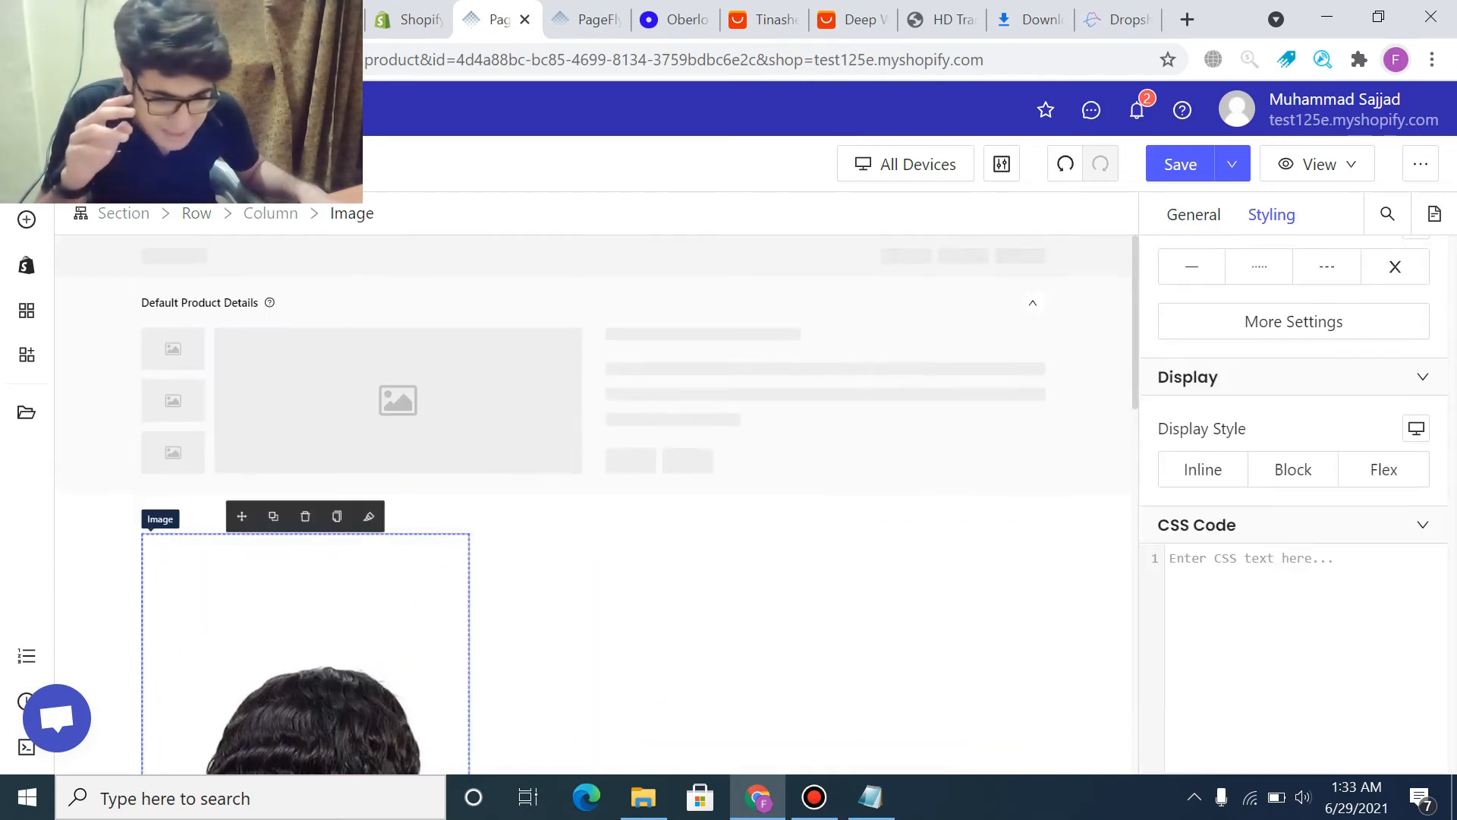
pyautogui.scroll(-2, 595, 646)
pyautogui.scroll(1, 594, 532)
pyautogui.scroll(-3, 594, 531)
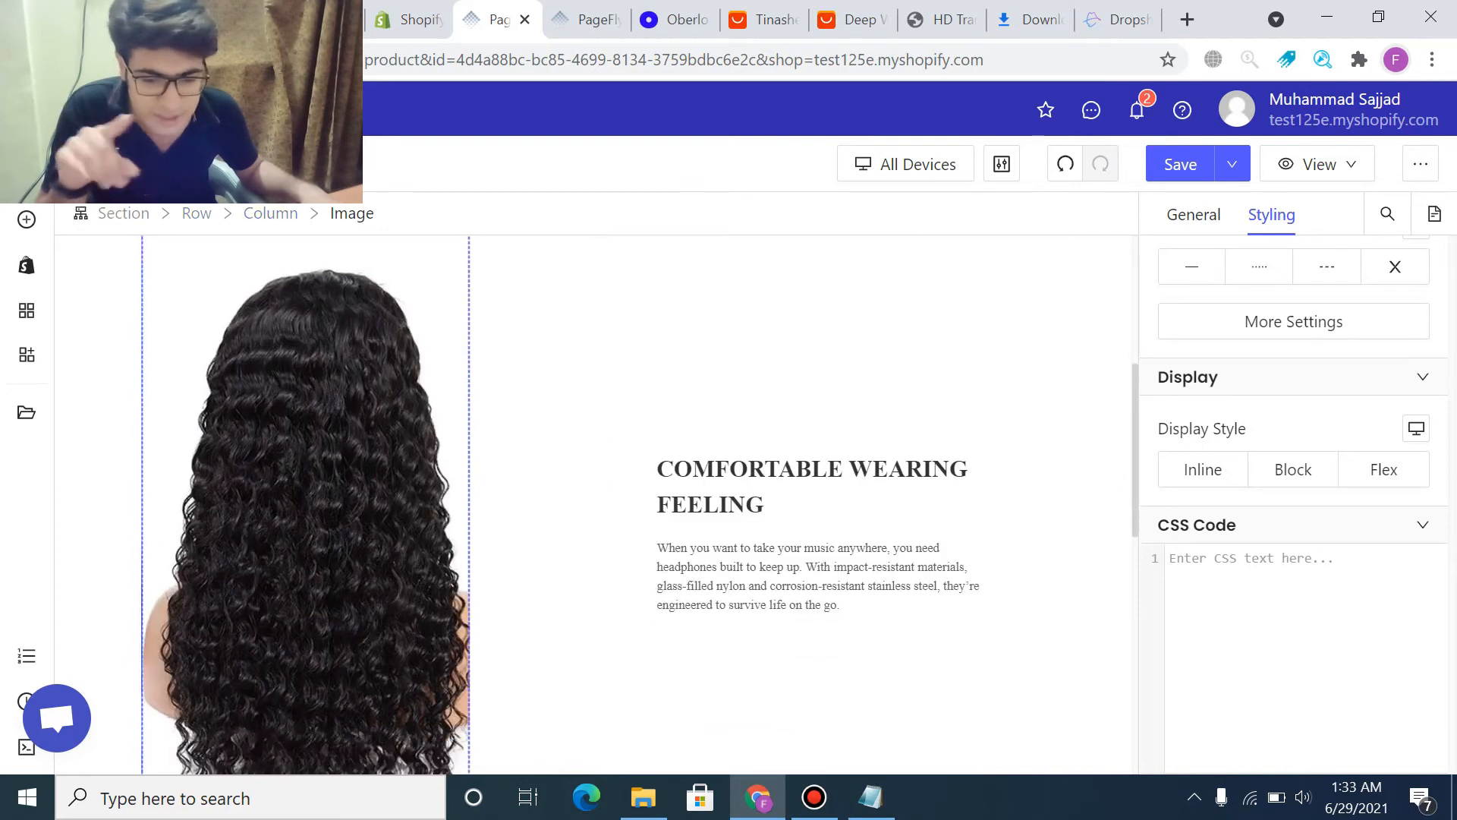
# - Replace the heading beside the wig image with "T PART DEEP WAVE TRANSPARENT LACE FRONTAL WIG", copied from the Notepad file Text
pyautogui.click(594, 532)
pyautogui.click(748, 468)
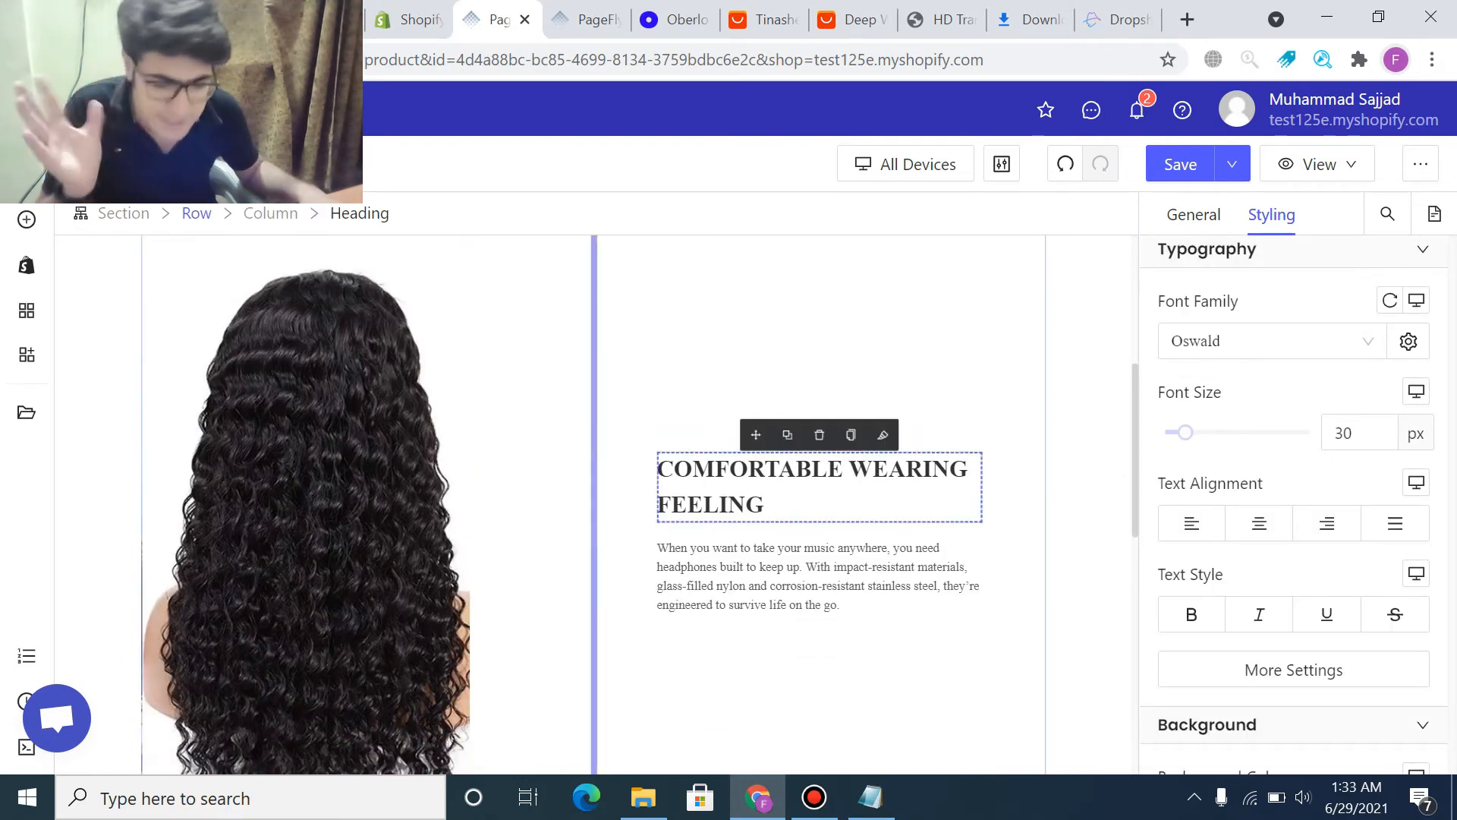
pyautogui.click(871, 797)
pyautogui.moveTo(704, 294); pyautogui.dragTo(283, 293)
pyautogui.hotkey('ctrl', 'c')
pyautogui.hotkey('alt', 'Tab')
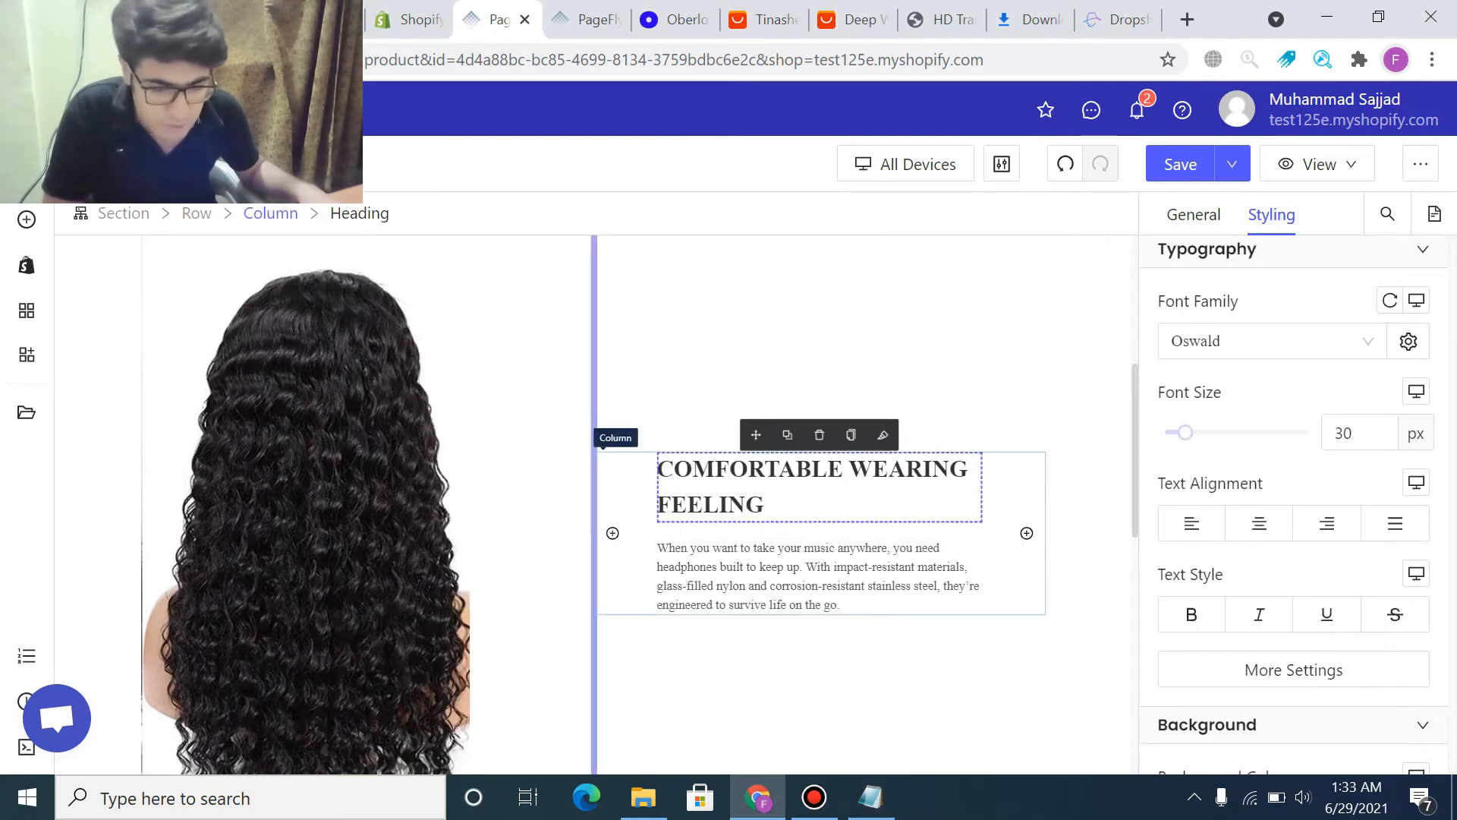
pyautogui.hotkey('ctrl', 'a')
pyautogui.hotkey('ctrl', 'v')
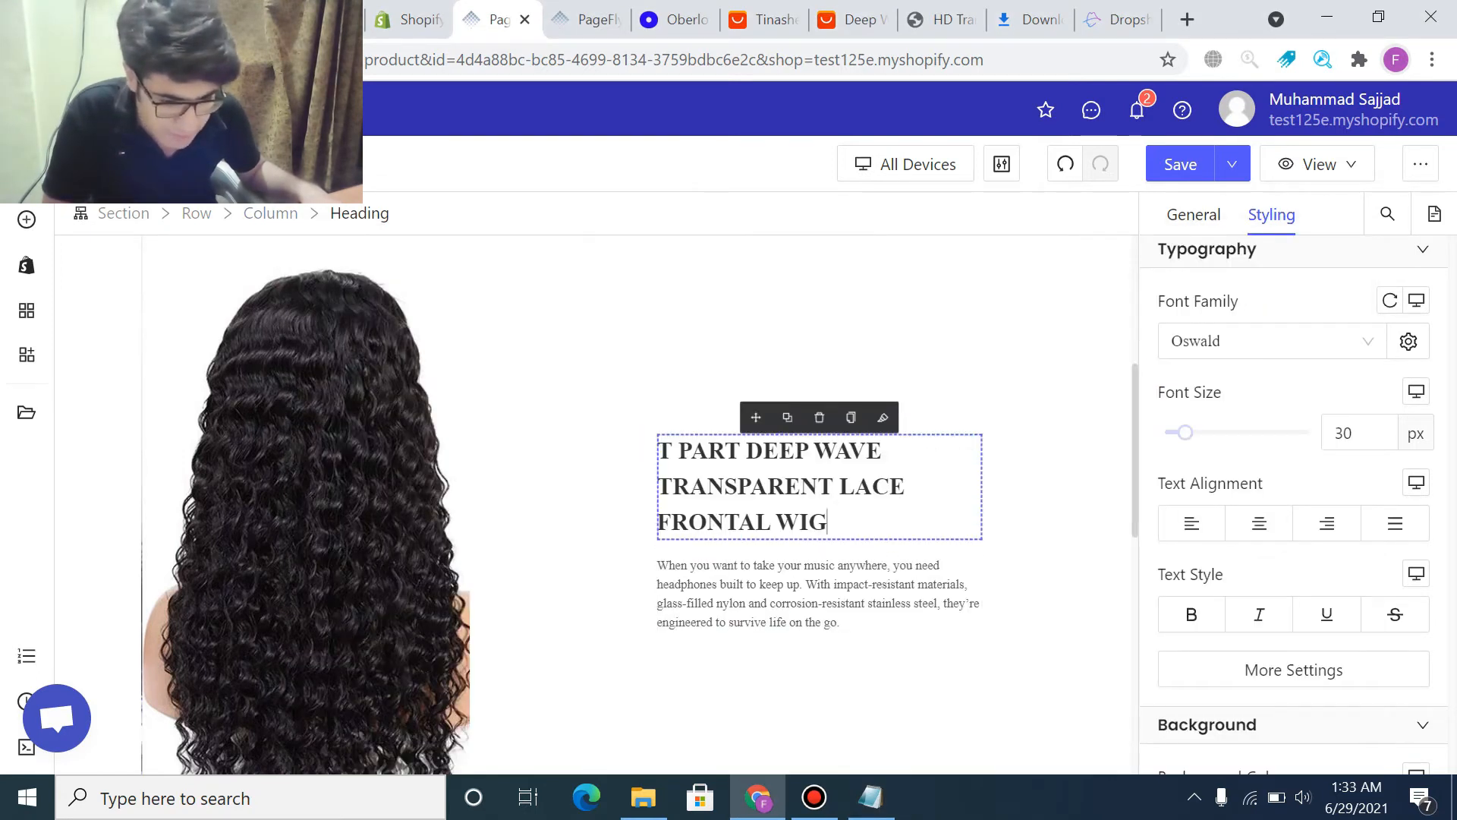
# - Replace the paragraph under the wig heading with the Notepad description beginning "It is among one of the most premium quality wigs"
pyautogui.tripleClick(789, 595)
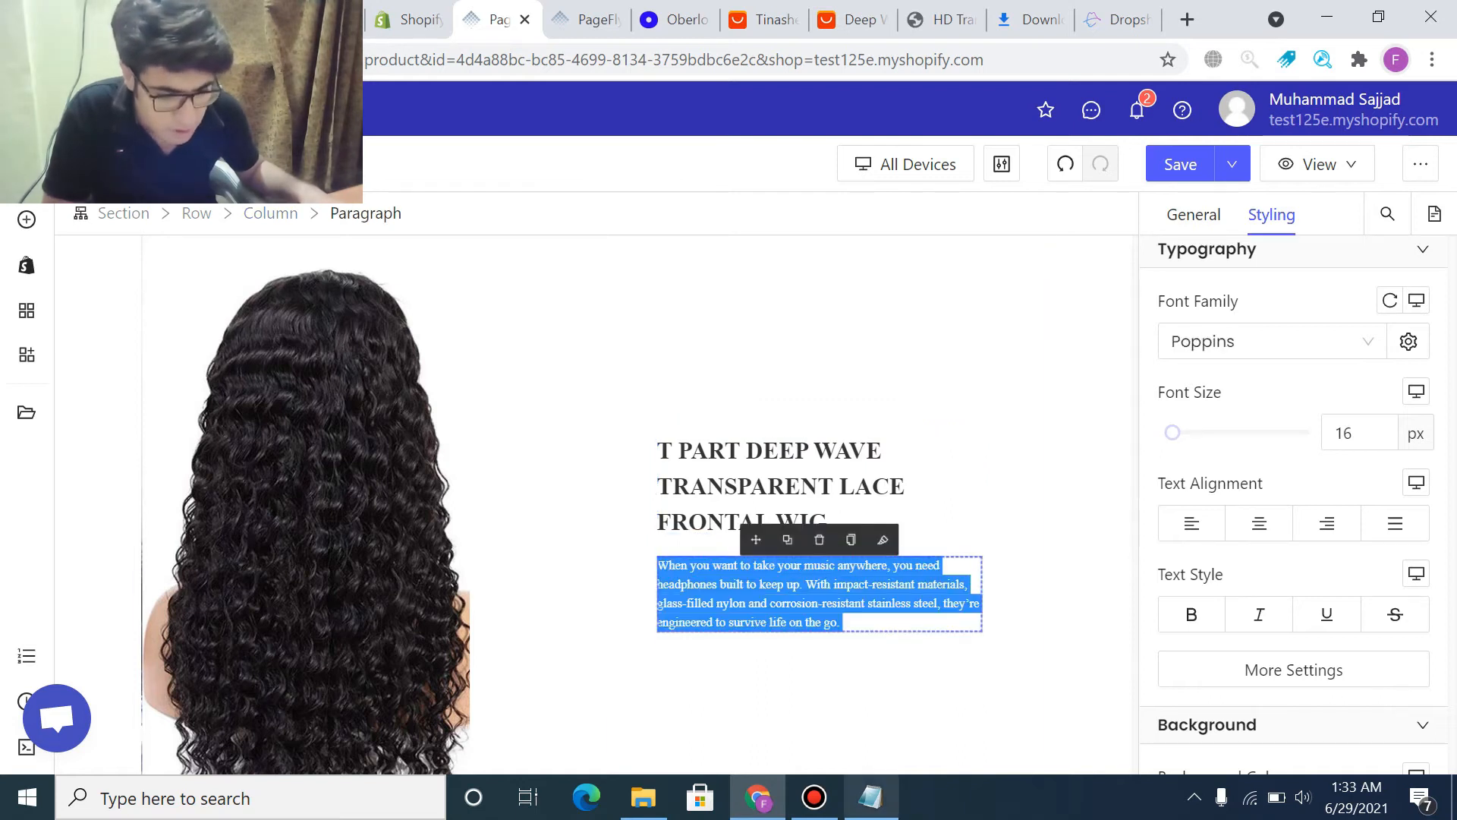
pyautogui.hotkey('alt', 'Tab')
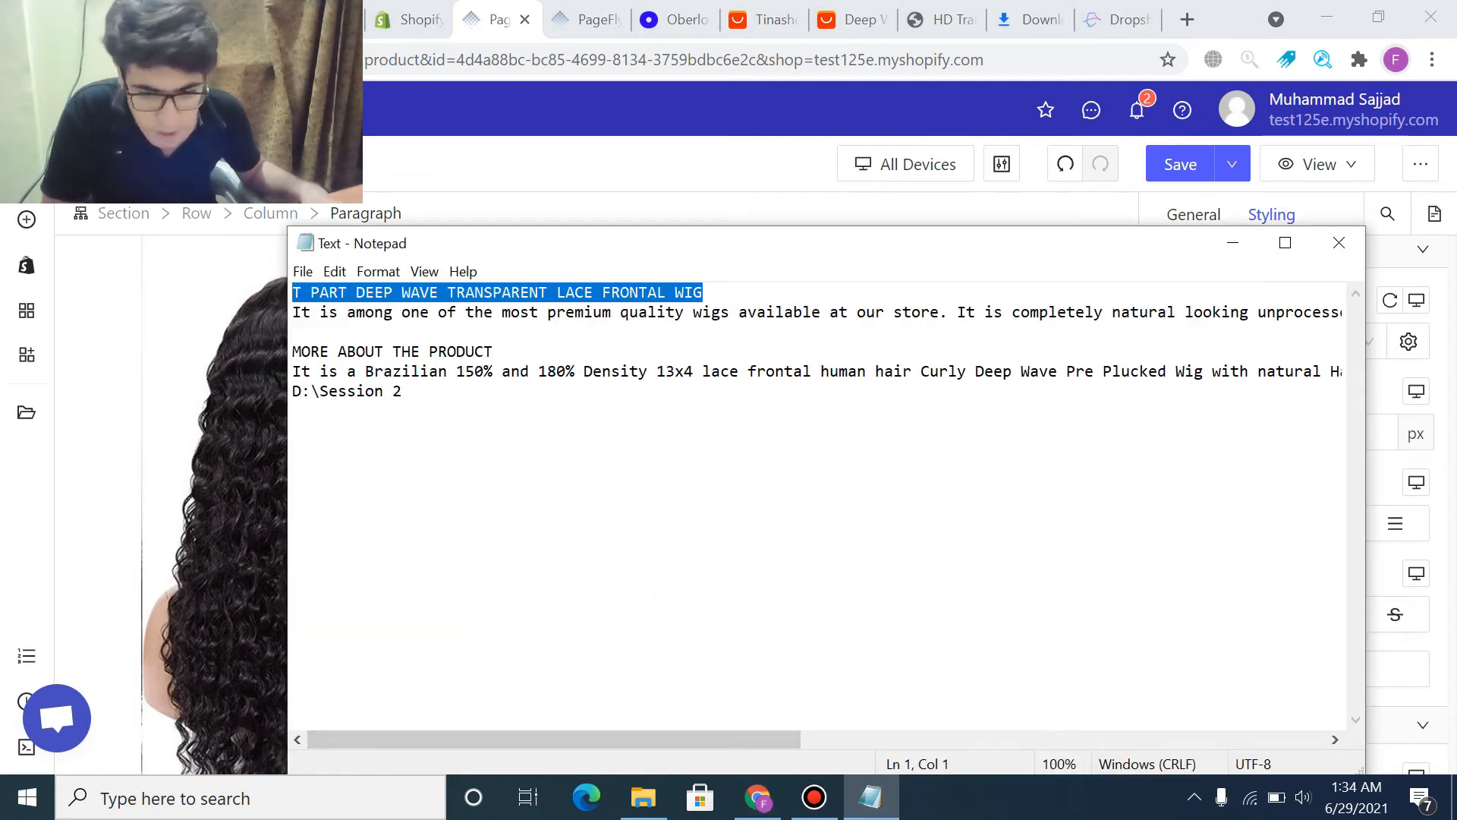
pyautogui.press('Down')
pyautogui.hotkey('shift', 'Down')
pyautogui.hotkey('shift', 'Left')
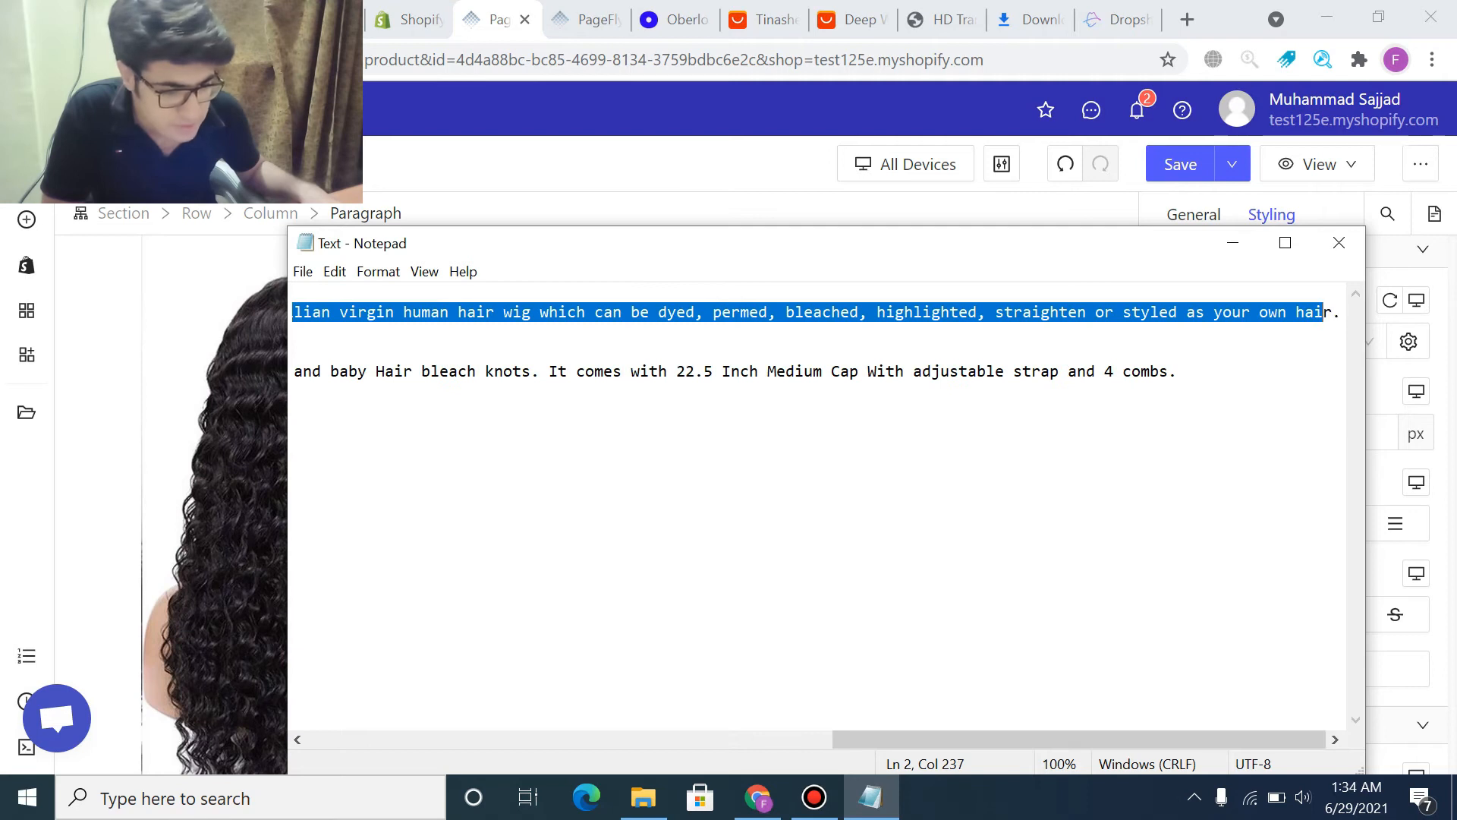
pyautogui.hotkey('ctrl', 'c')
pyautogui.hotkey('alt', 'Tab')
pyautogui.hotkey('ctrl', 'v')
pyautogui.hotkey('ctrl', 'a')
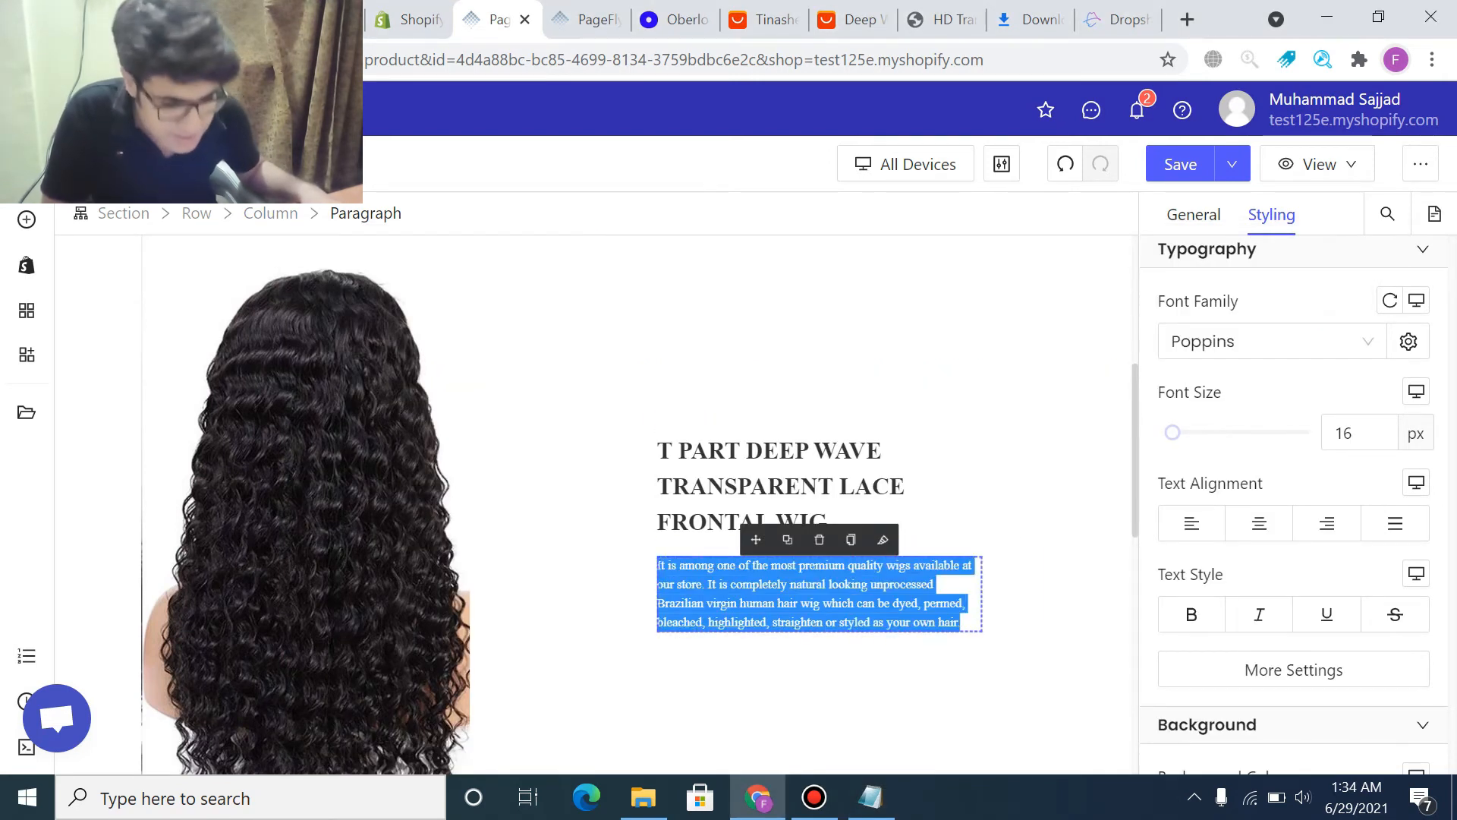
# - Set the wig description paragraph's font size to 28 px and make it bold and italic
pyautogui.scroll(-3, 592, 501)
pyautogui.scroll(2, 592, 501)
pyautogui.click(595, 501)
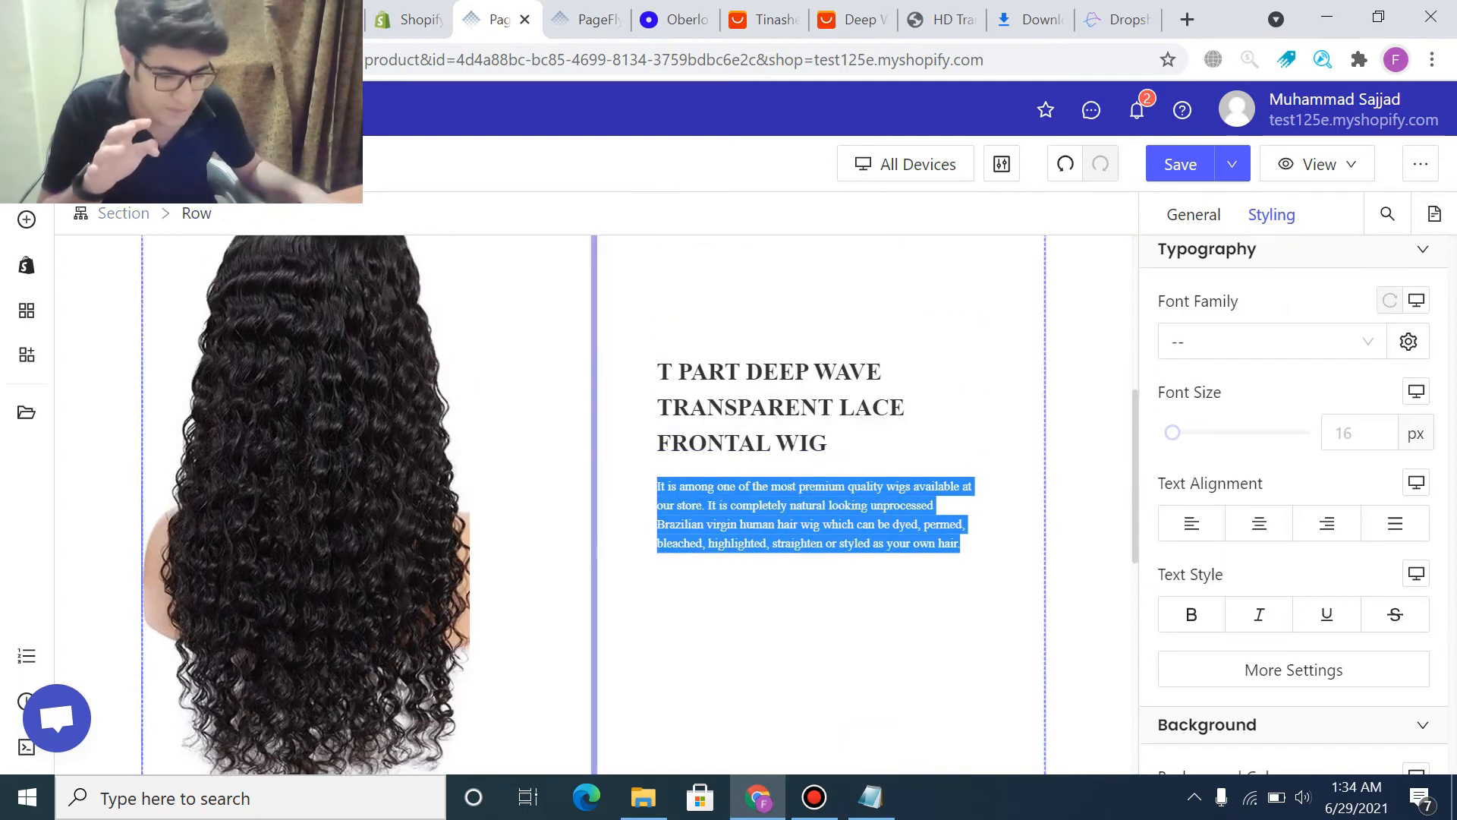
pyautogui.scroll(-3, 1294, 501)
pyautogui.scroll(-2, 1294, 501)
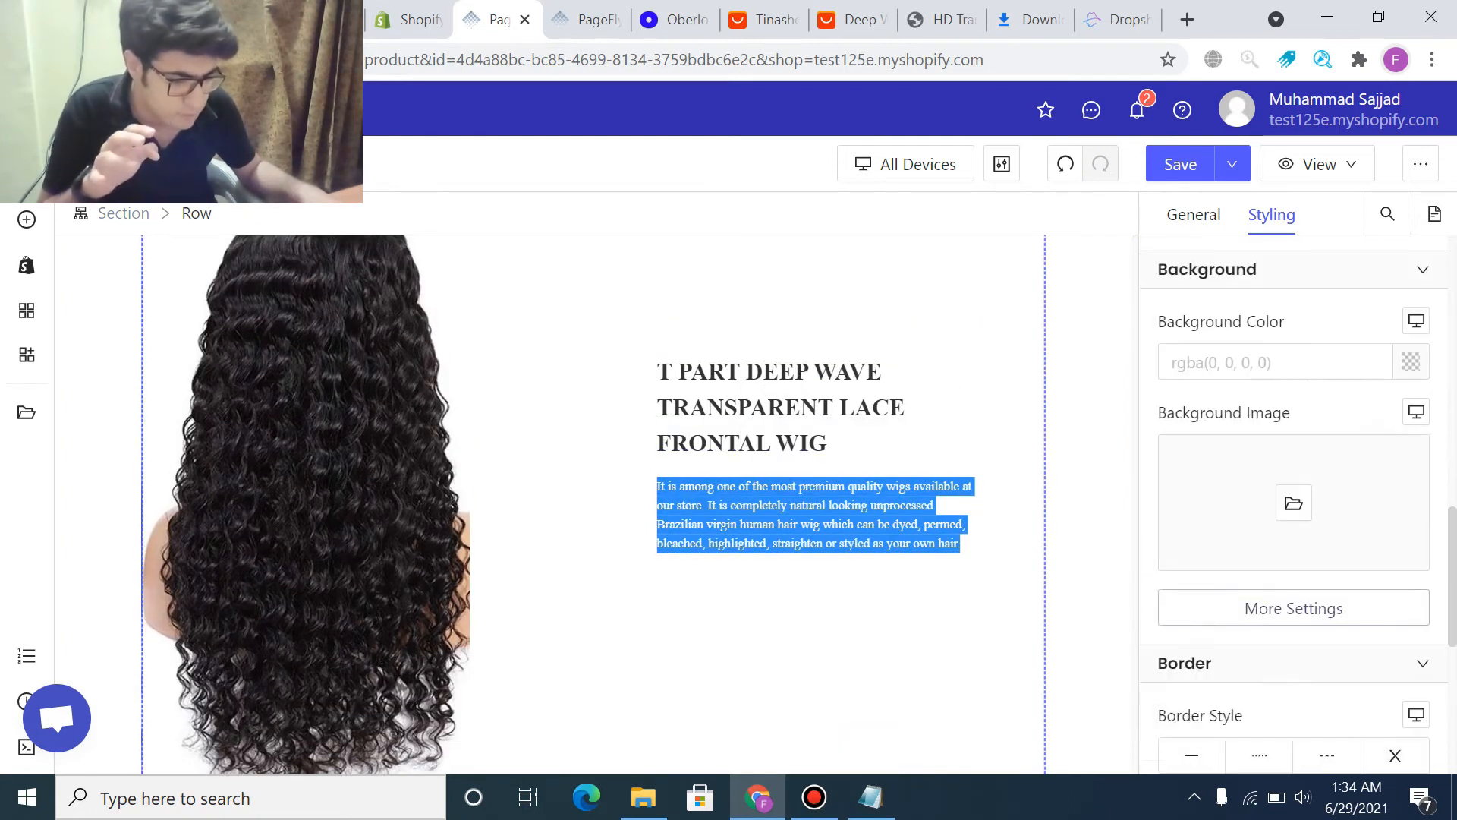
pyautogui.scroll(1, 1293, 501)
pyautogui.click(819, 514)
pyautogui.scroll(-3, 1293, 501)
pyautogui.scroll(5, 1293, 501)
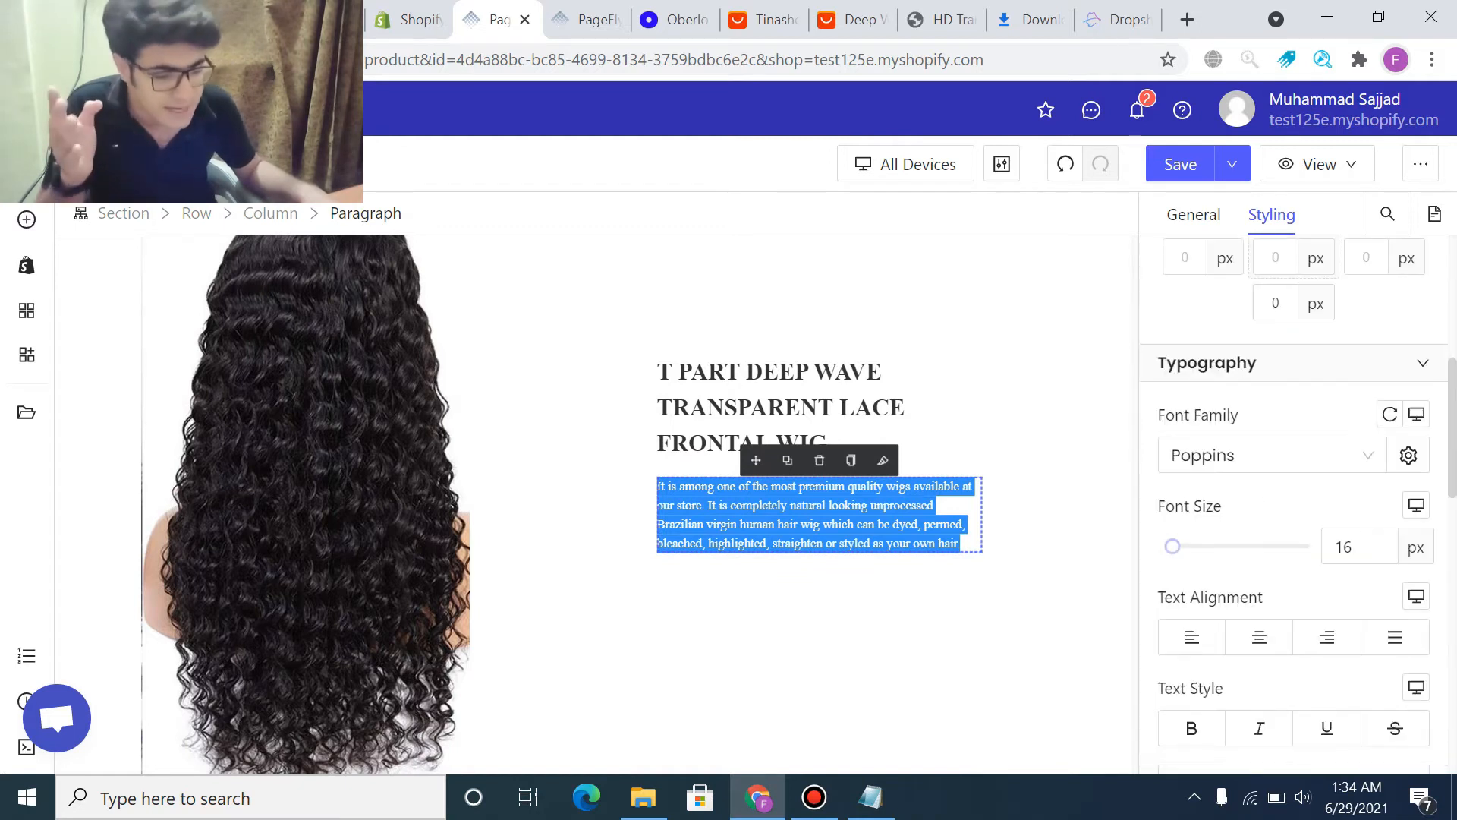
pyautogui.moveTo(1172, 547); pyautogui.dragTo(1184, 547)
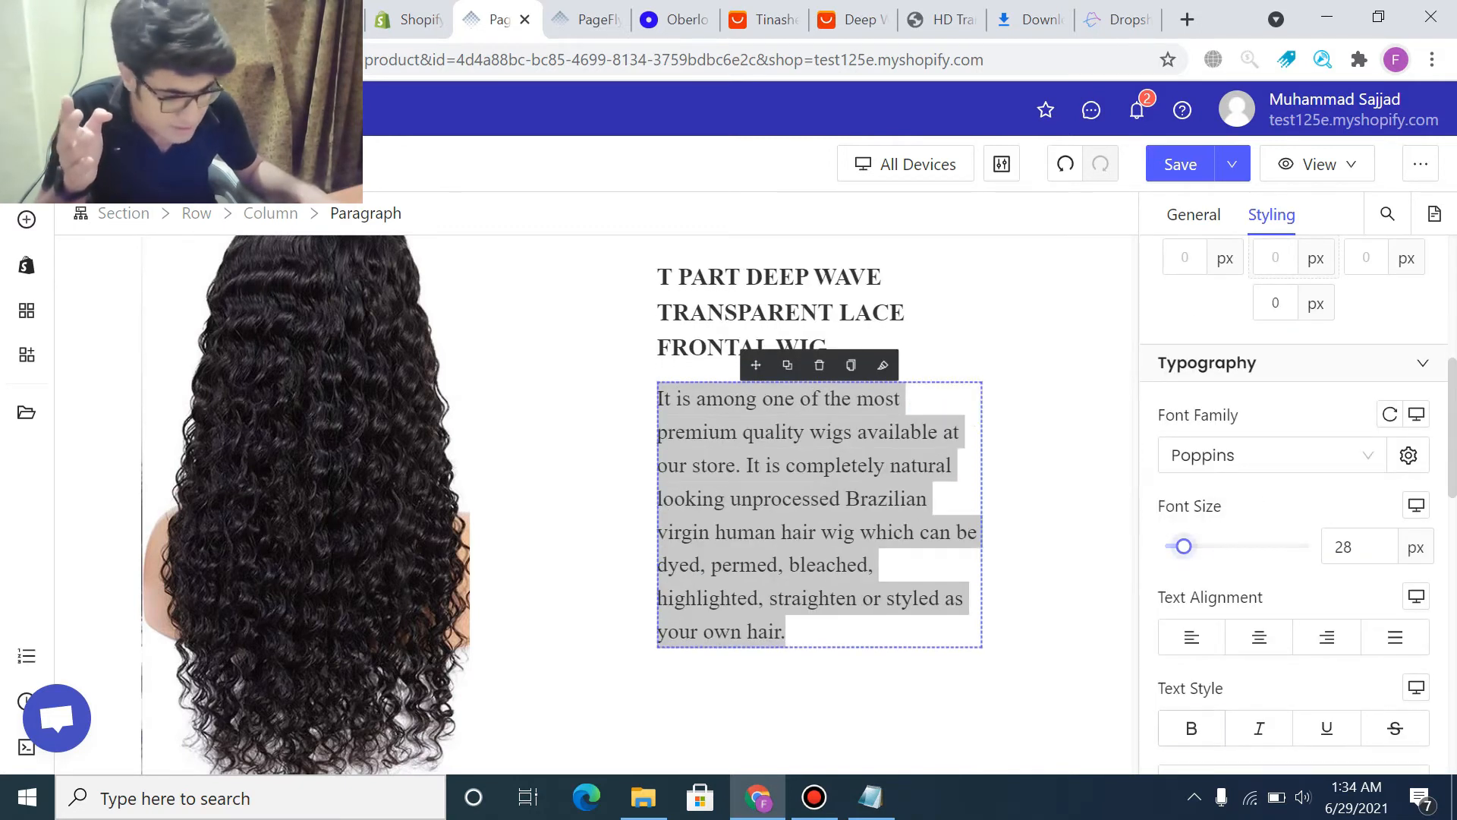
pyautogui.click(1192, 728)
pyautogui.click(1259, 728)
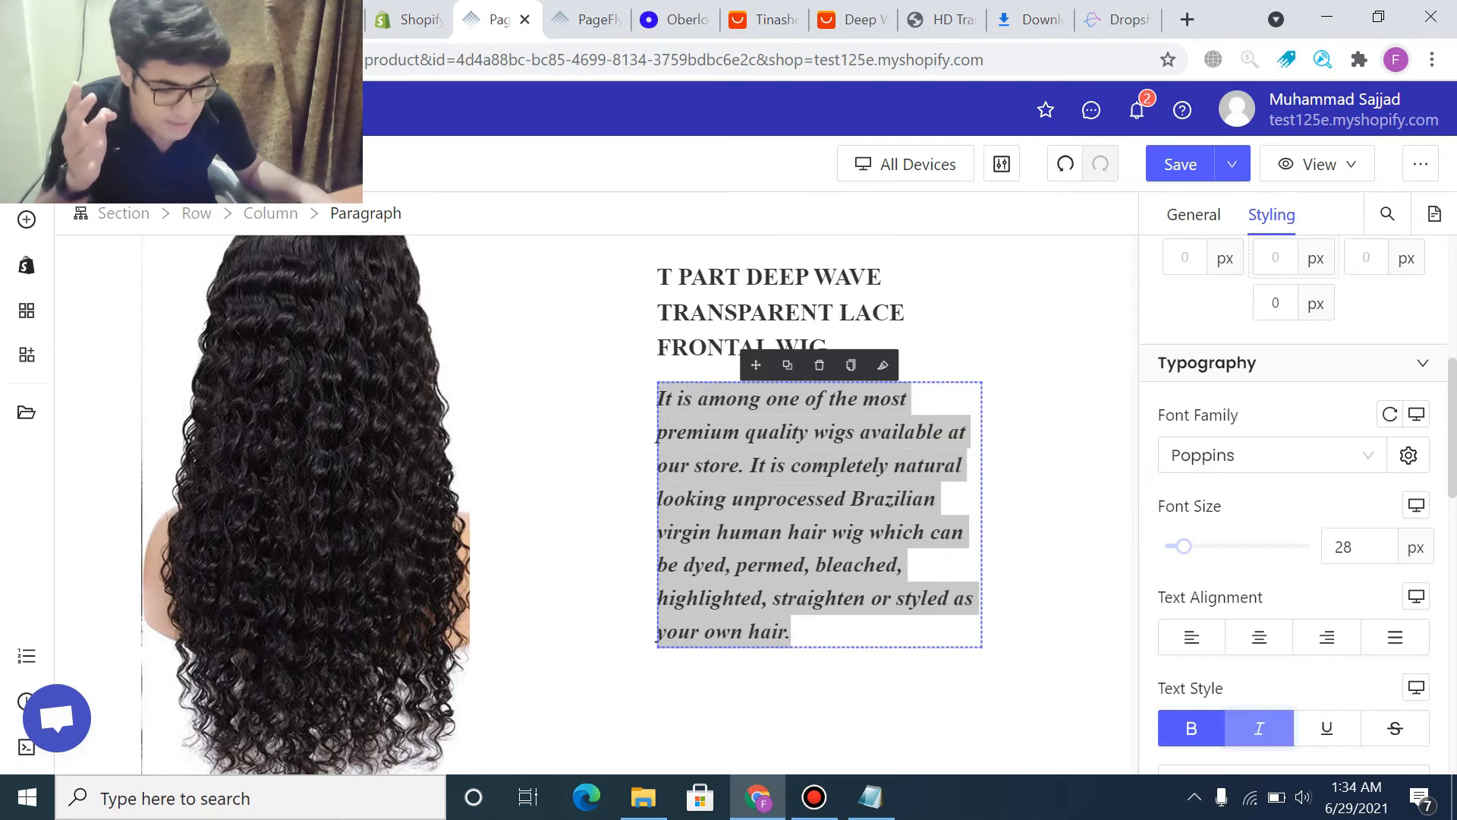
pyautogui.click(986, 702)
pyautogui.click(1014, 592)
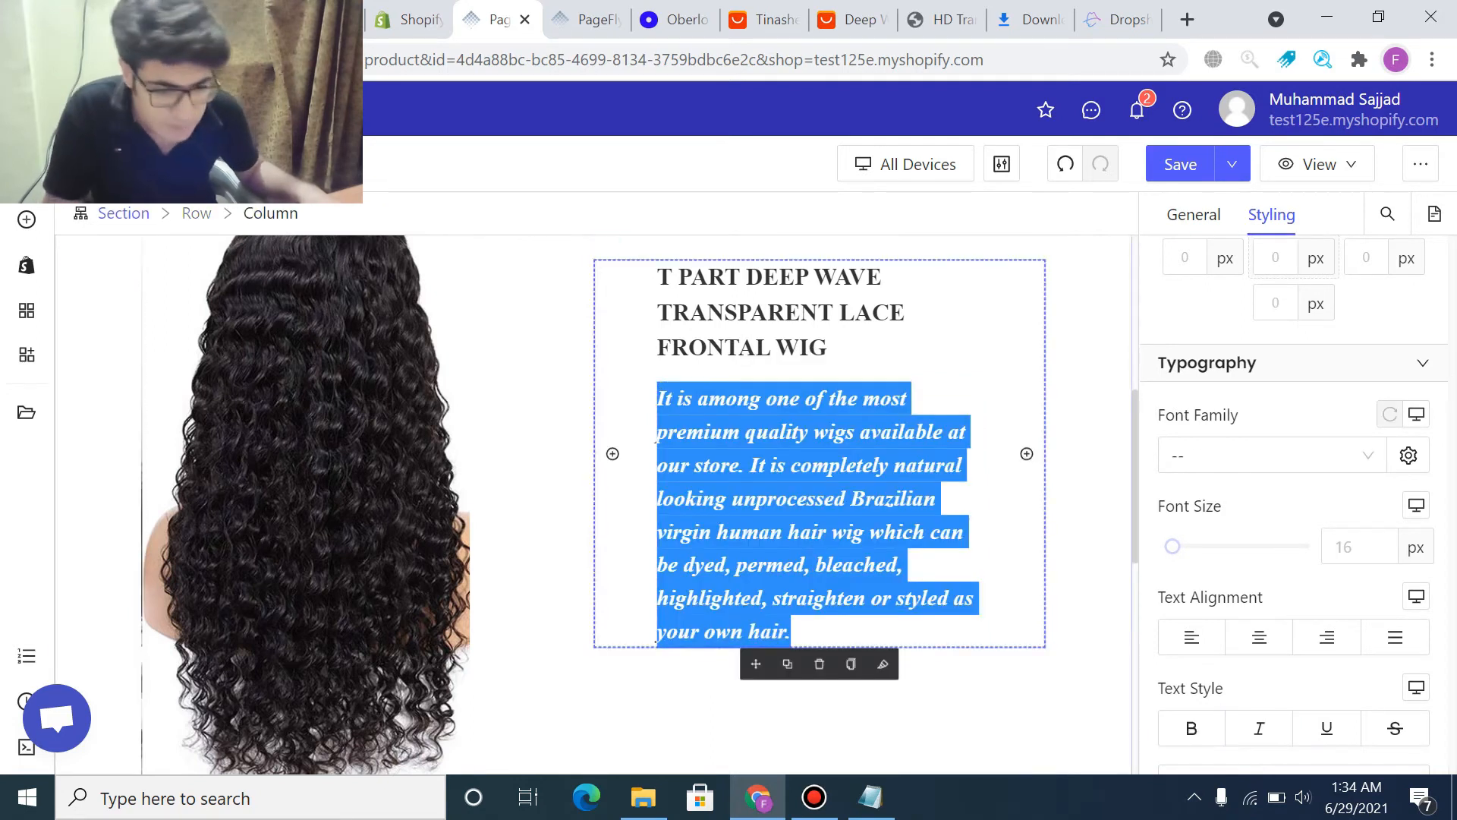
# - Examine the edited wig row's image, heading and paragraph, and the headphone row below it
pyautogui.click(1087, 577)
pyautogui.scroll(-3, 1017, 546)
pyautogui.click(926, 504)
pyautogui.scroll(5, 926, 505)
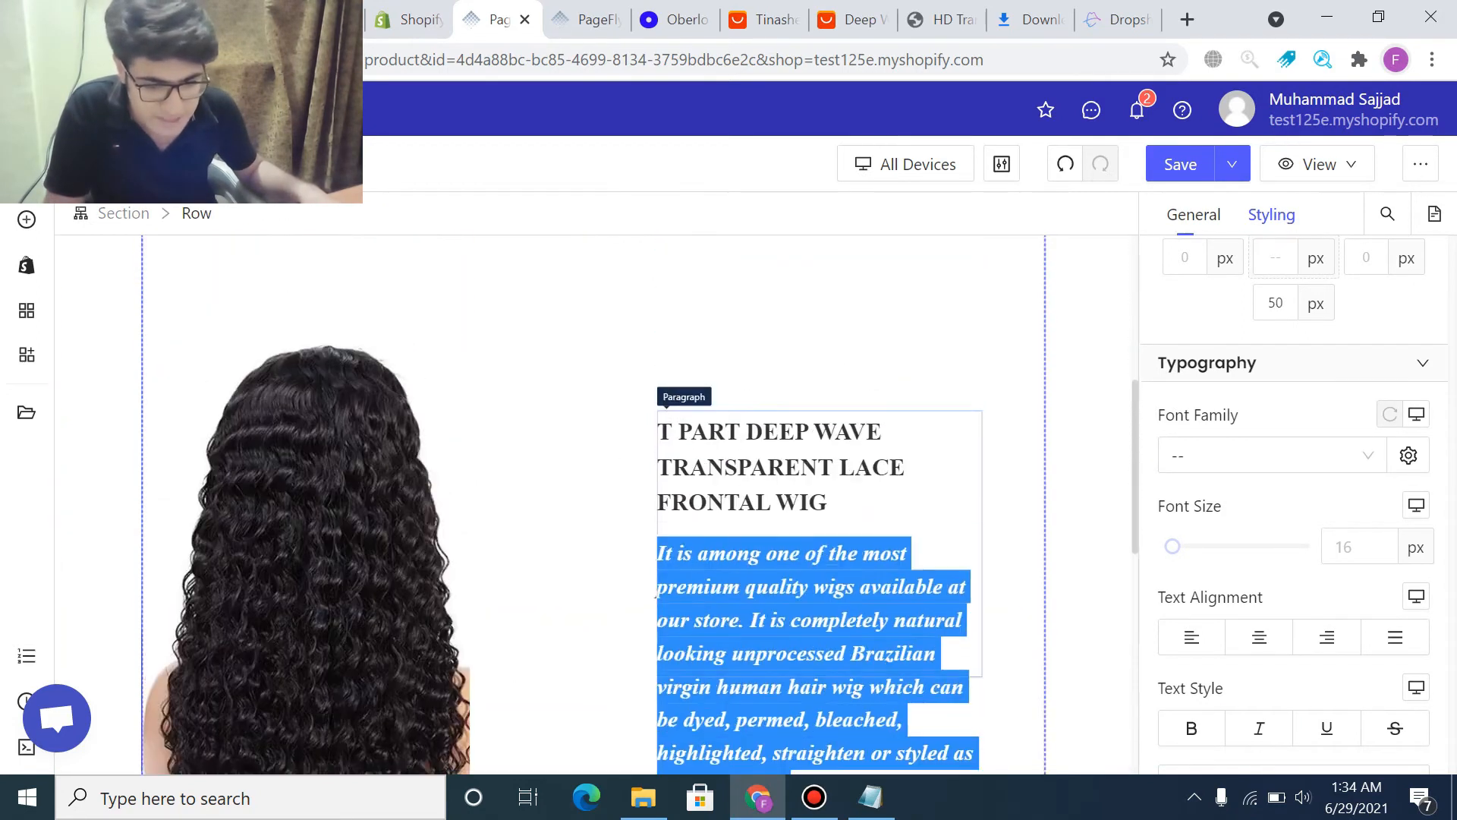
pyautogui.click(739, 505)
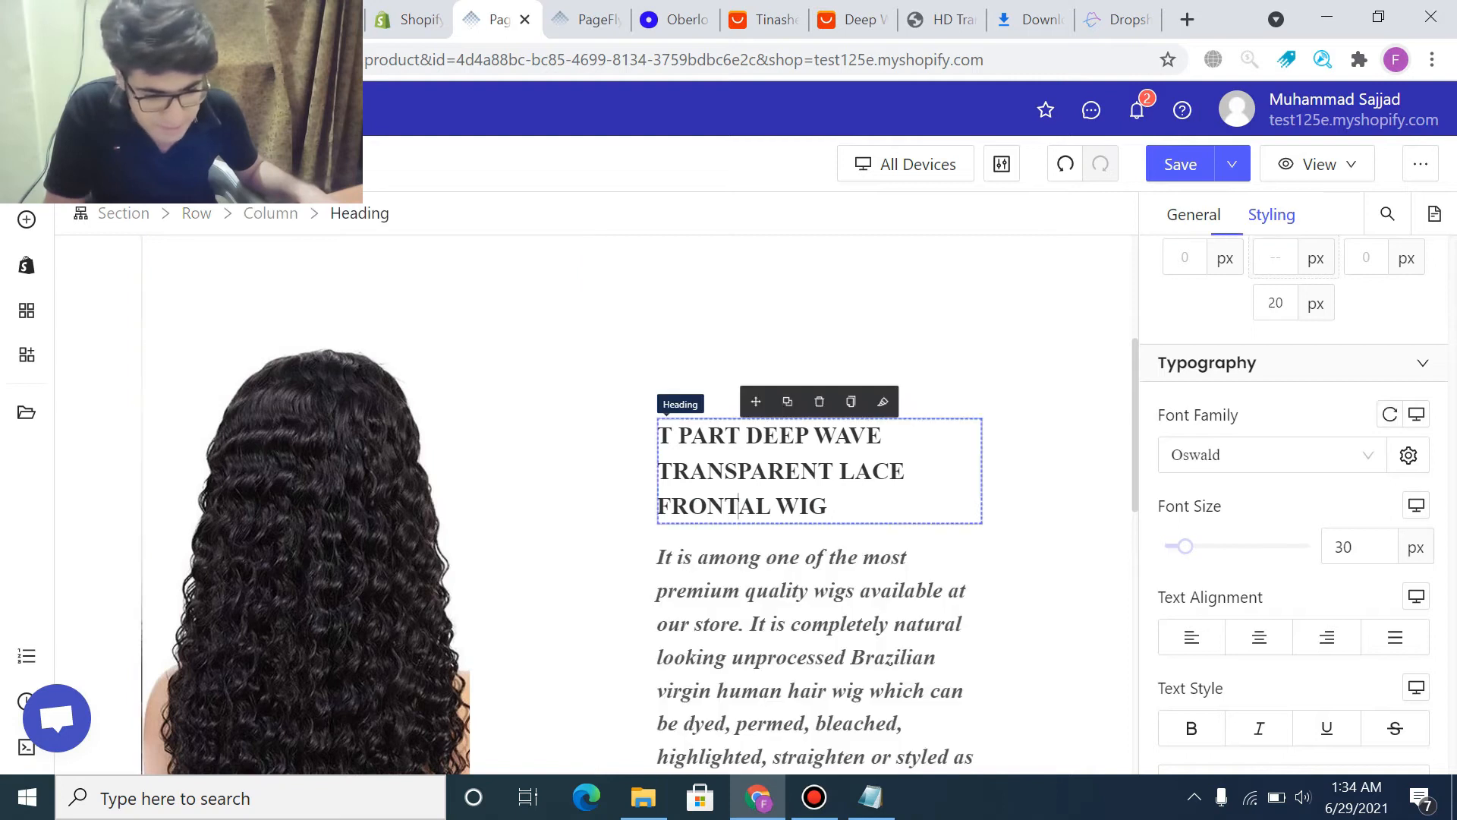
pyautogui.scroll(-3, 738, 506)
pyautogui.scroll(-7, 739, 506)
pyautogui.scroll(2, 738, 505)
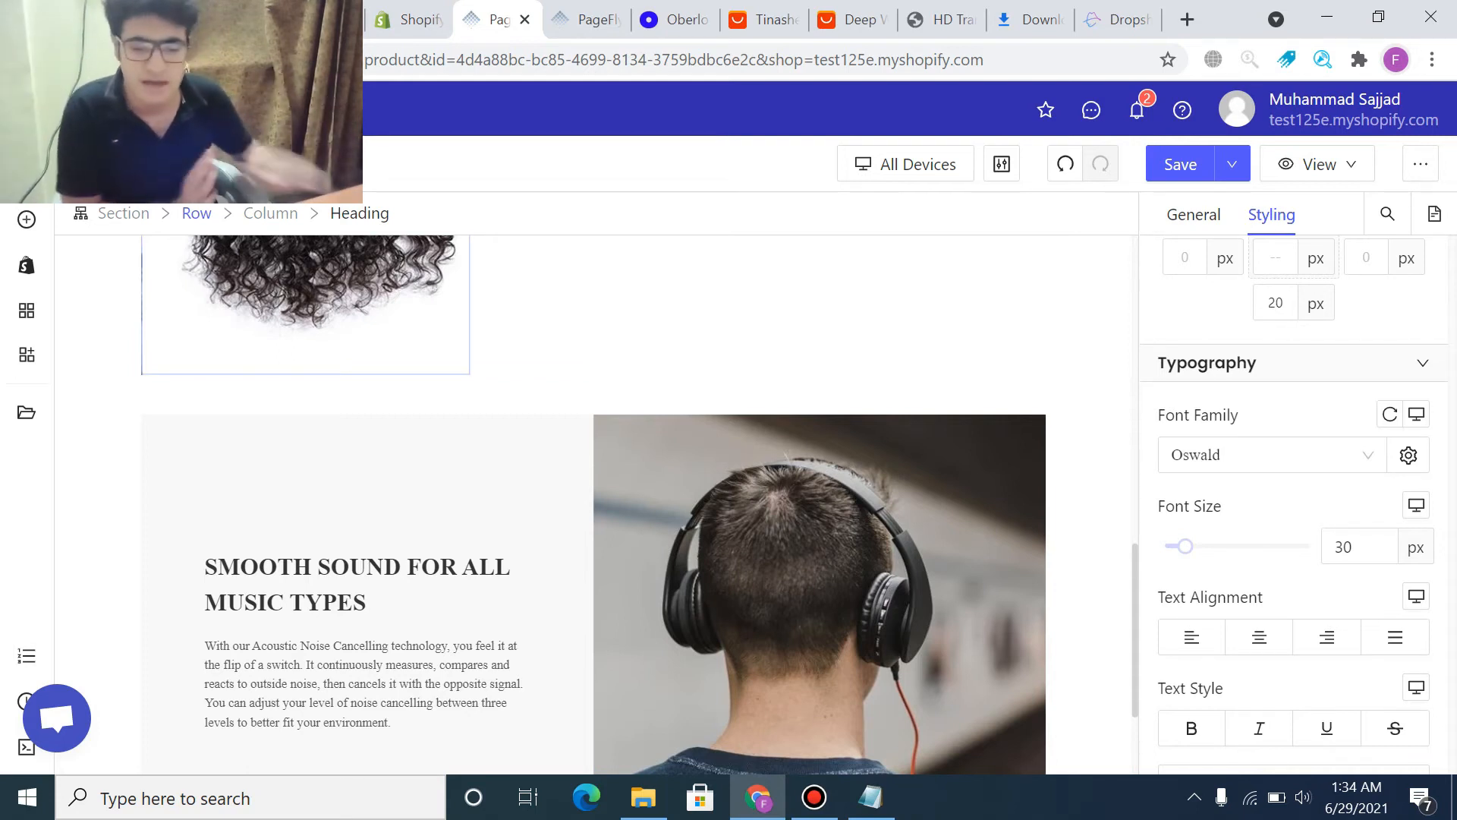
pyautogui.scroll(6, 737, 505)
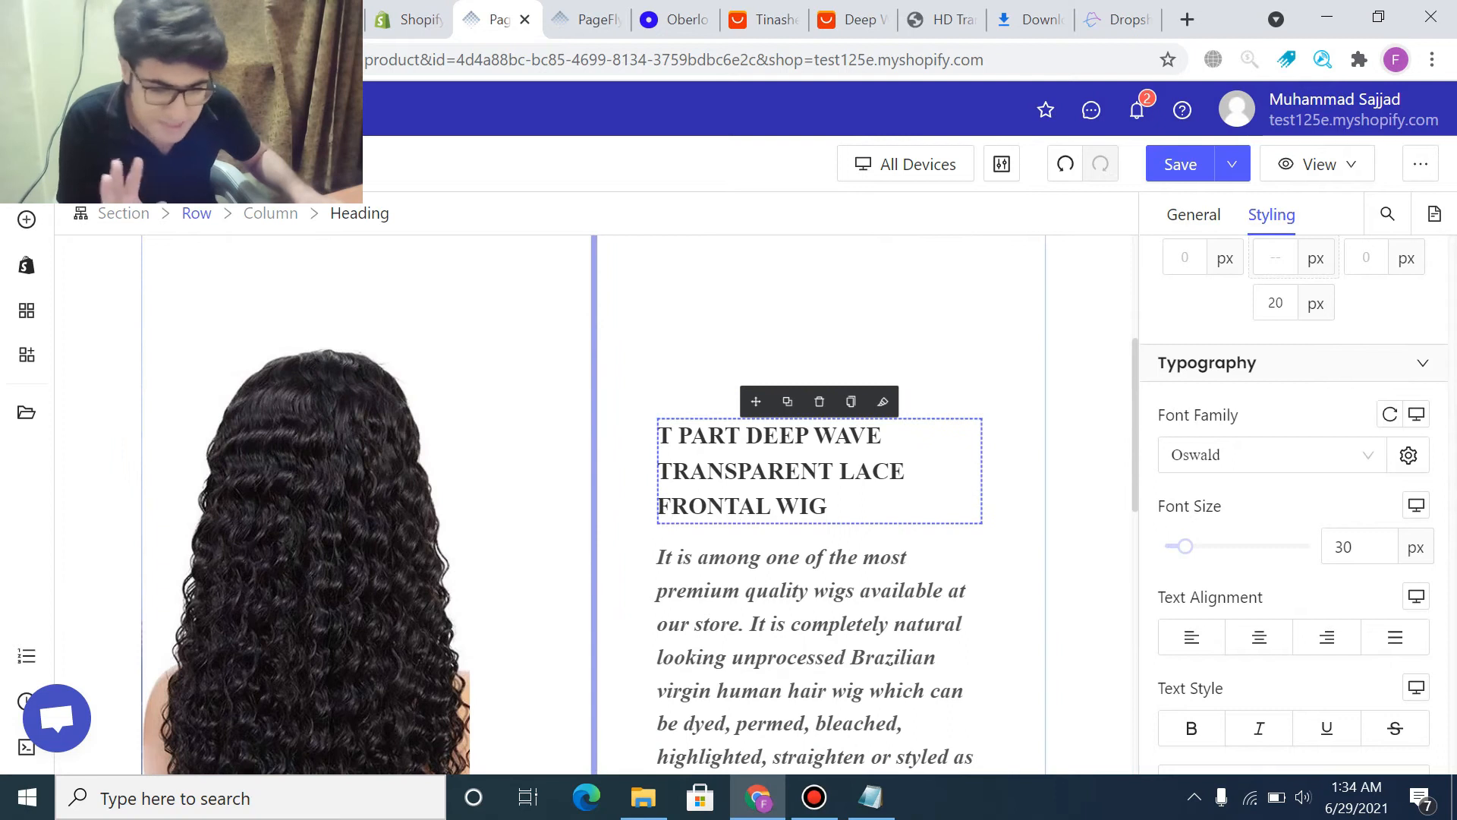
pyautogui.click(594, 524)
pyautogui.click(531, 524)
pyautogui.scroll(-5, 532, 523)
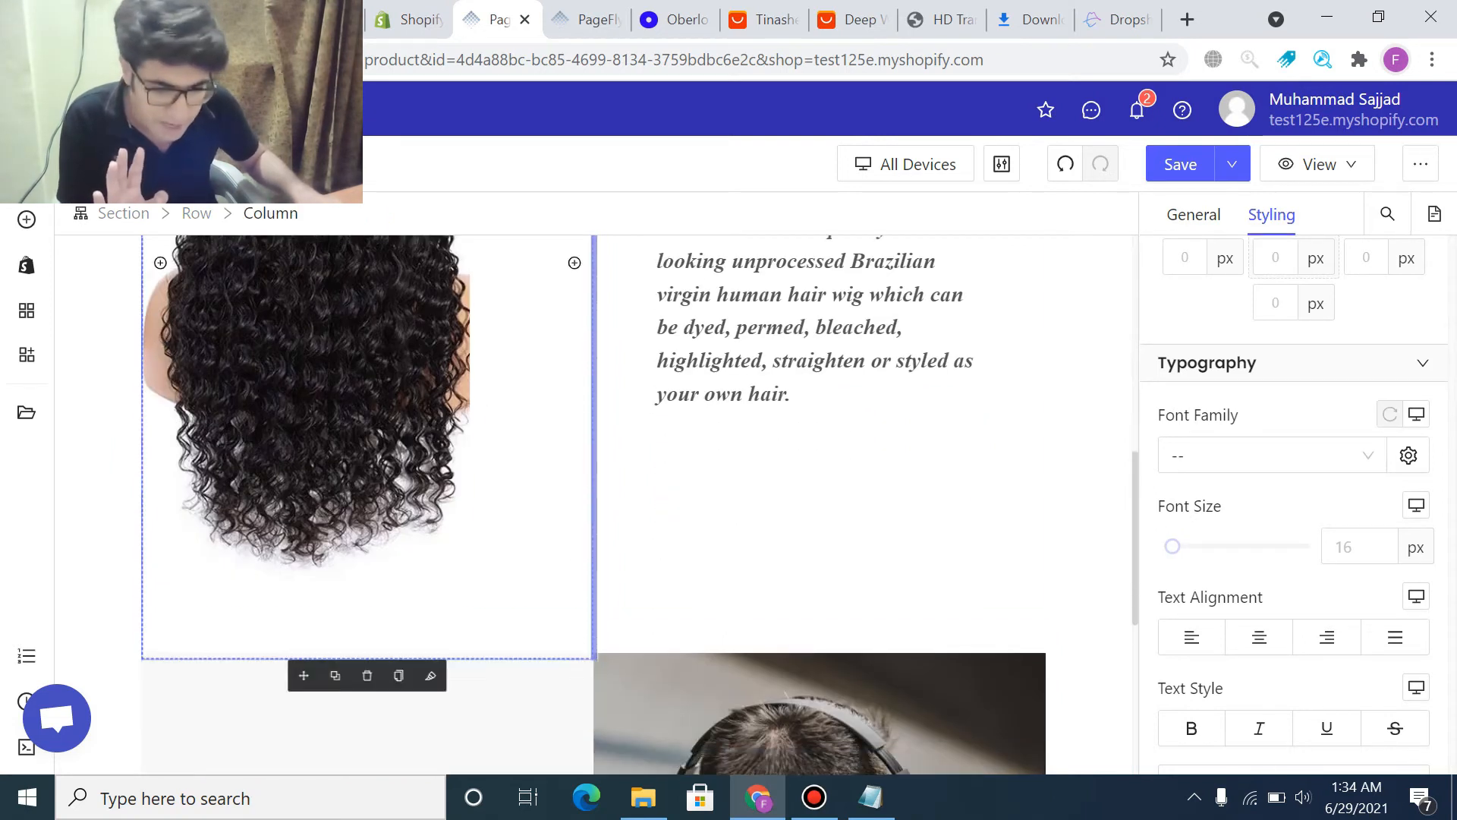
# - Delete the headphone row headed "SMOOTH SOUND FOR ALL MUSIC TYPES" below the wig row
pyautogui.click(668, 717)
pyautogui.scroll(-2, 668, 718)
pyautogui.click(594, 702)
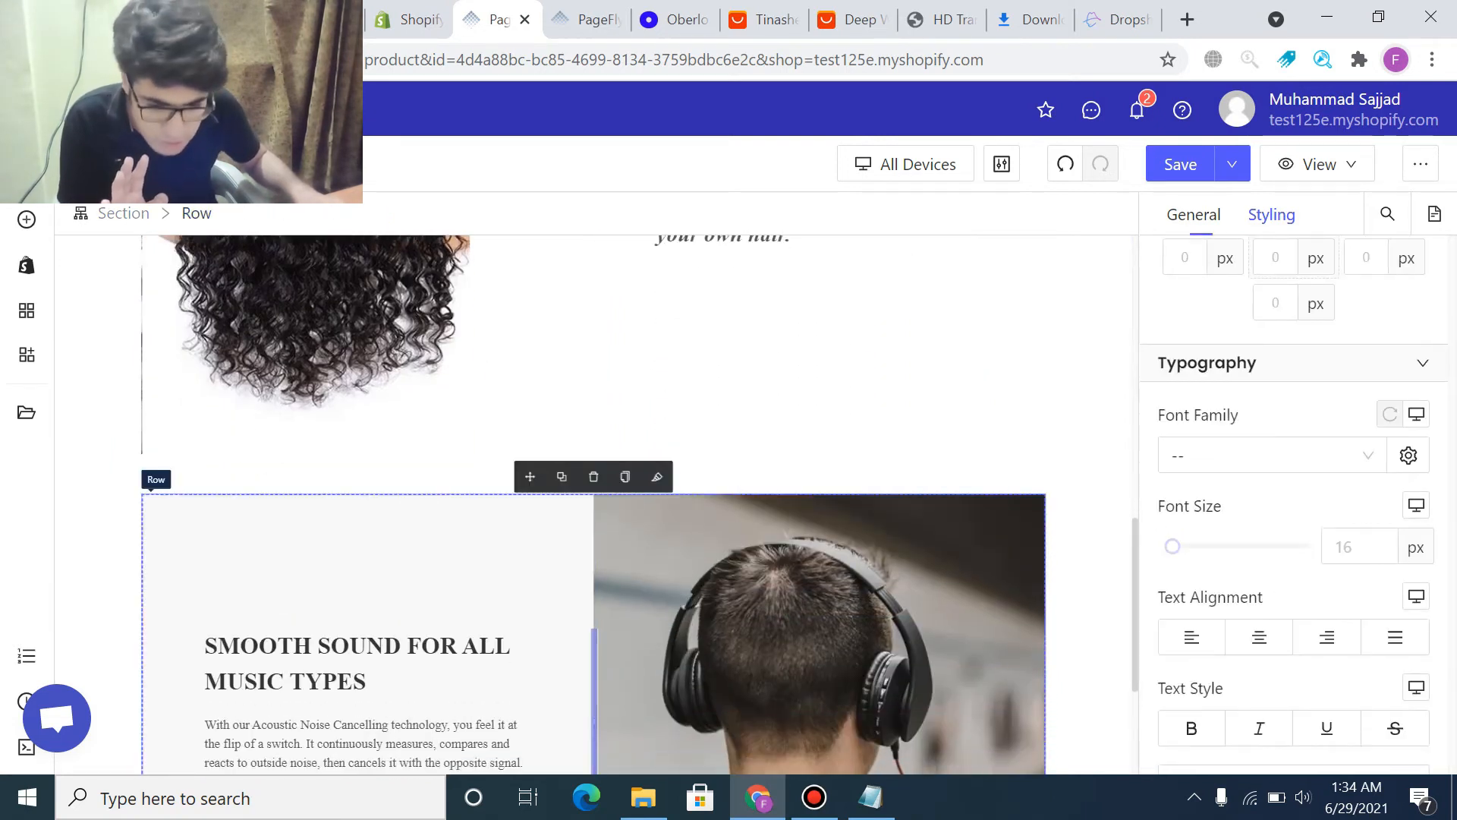
pyautogui.press('Delete')
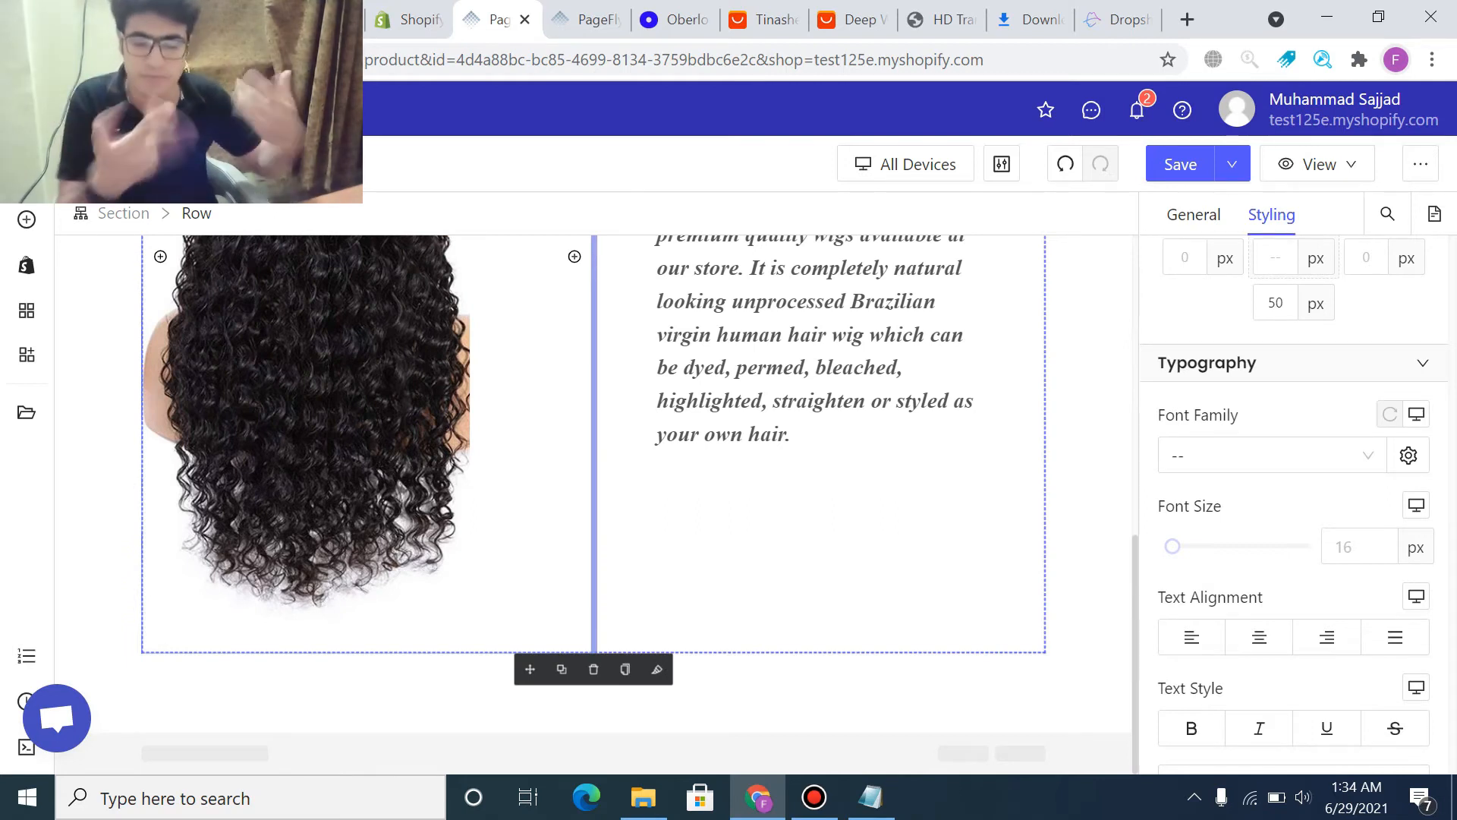
pyautogui.scroll(6, 456, 440)
pyautogui.scroll(-6, 455, 440)
pyautogui.scroll(7, 456, 441)
pyautogui.scroll(-7, 455, 440)
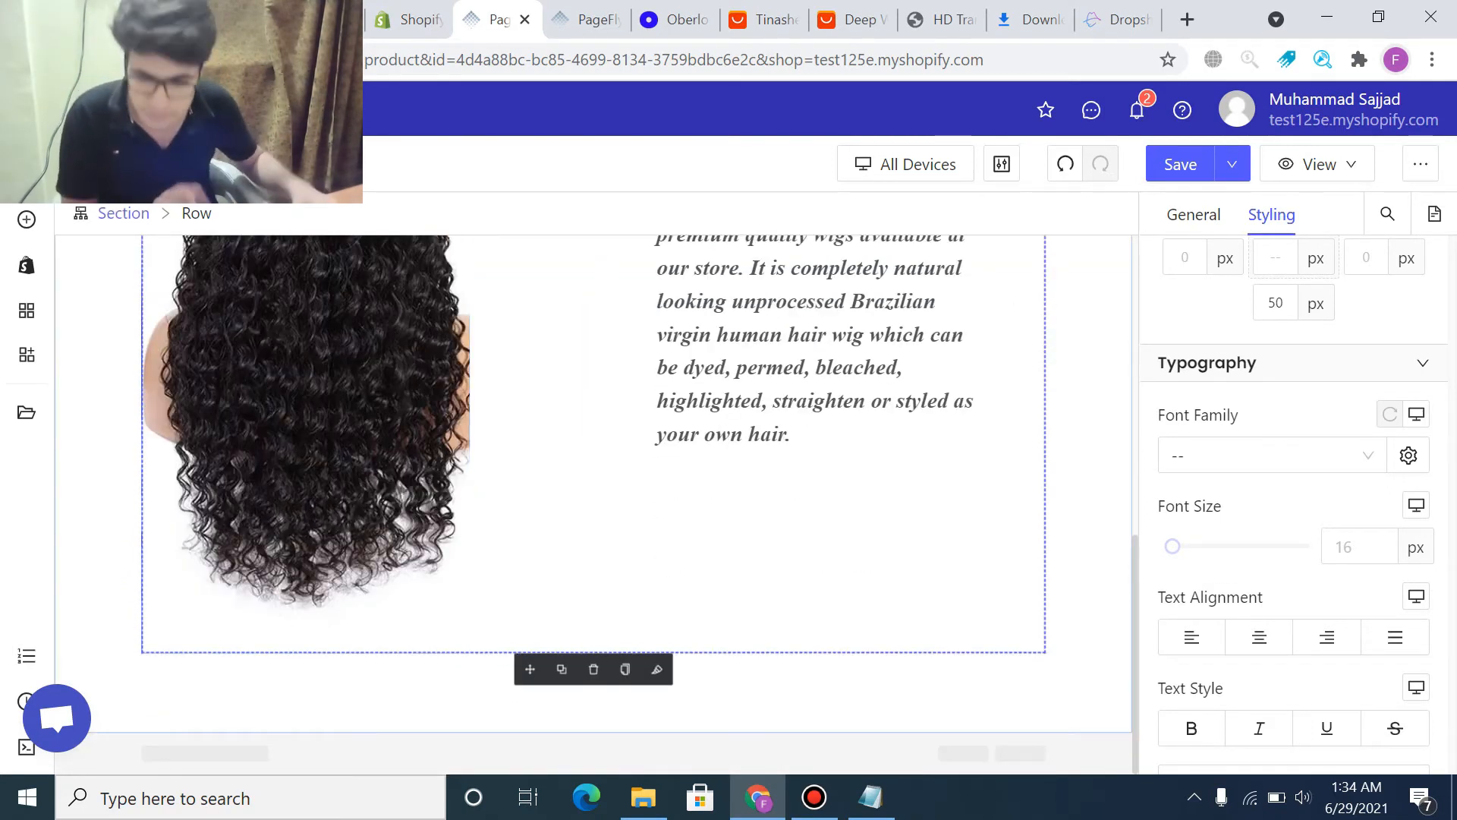
# - Add the Featured Product 4 section to the page below the wig section
pyautogui.click(27, 412)
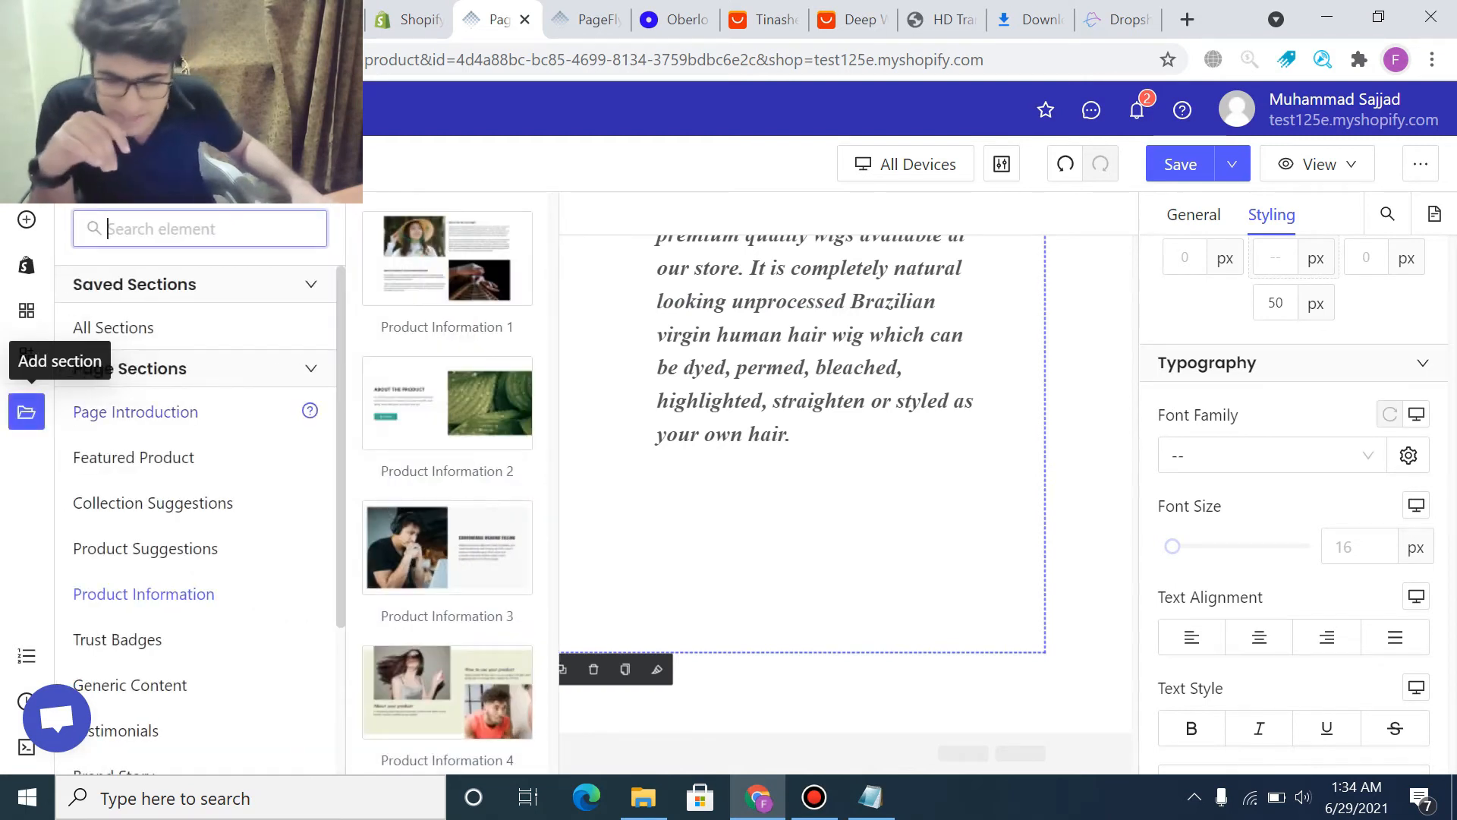
pyautogui.click(134, 457)
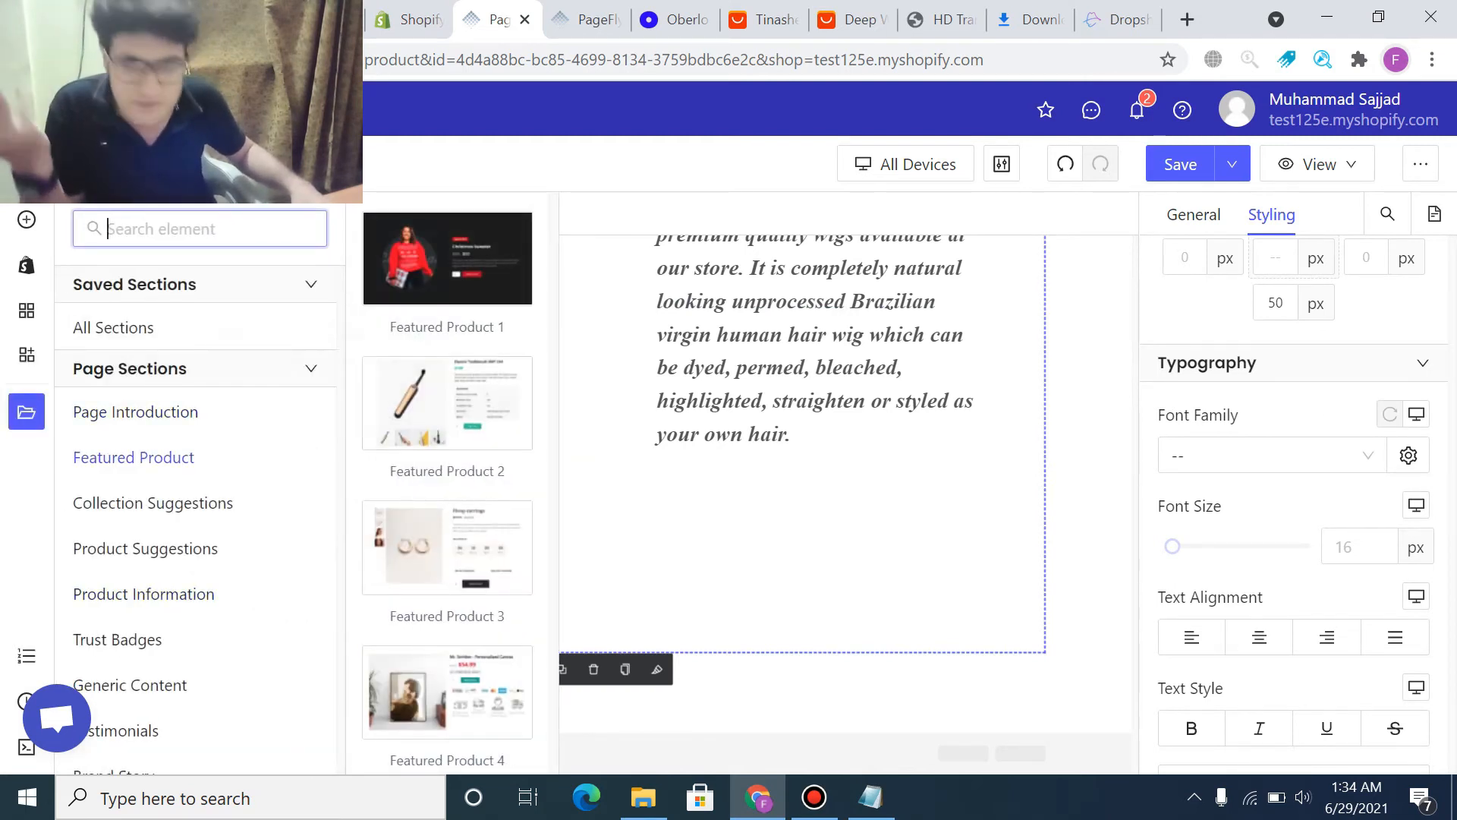
pyautogui.scroll(-10, 448, 486)
pyautogui.scroll(6, 448, 486)
pyautogui.scroll(-3, 227, 531)
pyautogui.scroll(5, 448, 607)
pyautogui.scroll(-3, 448, 486)
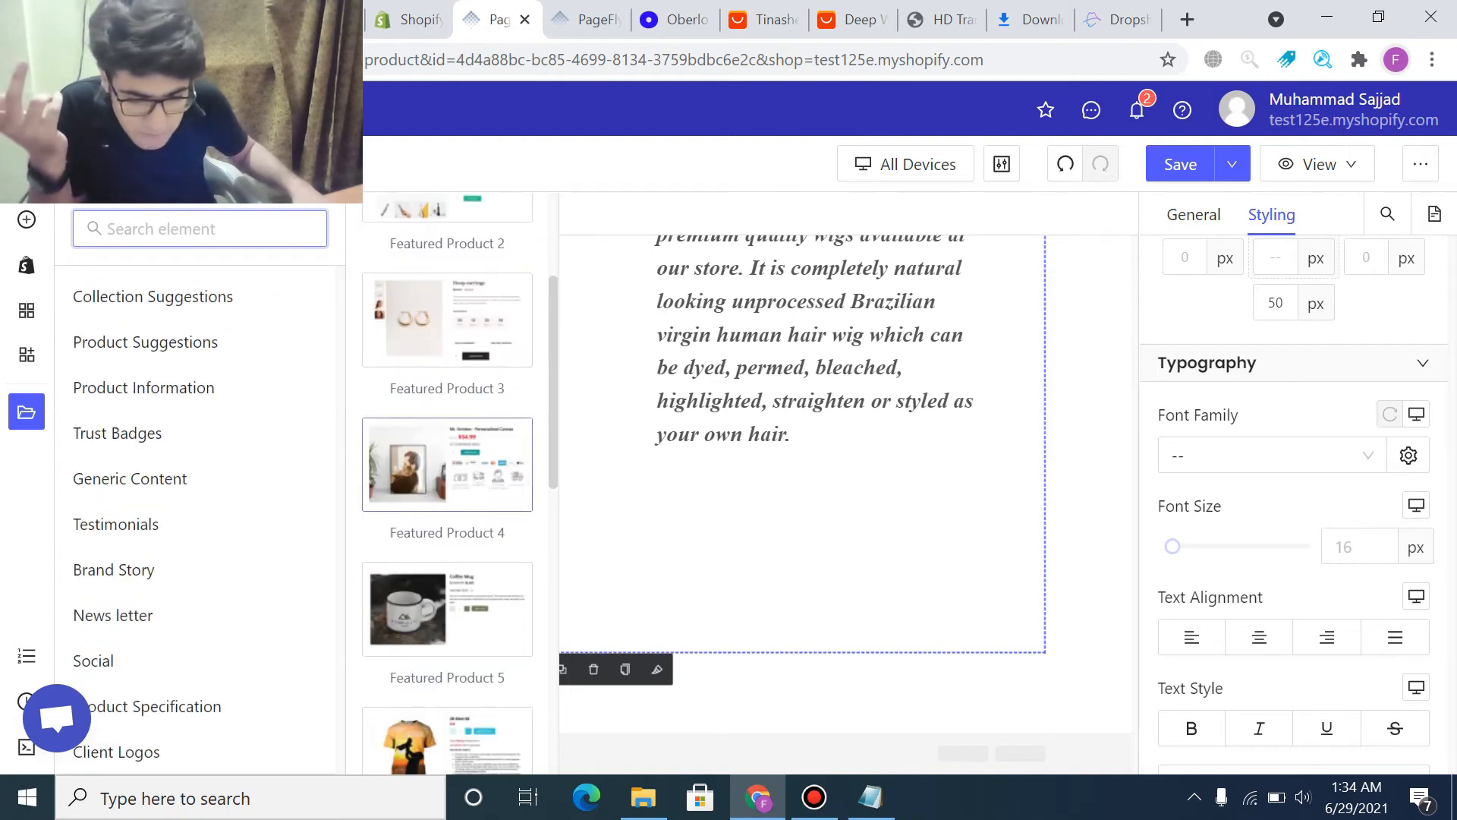
pyautogui.moveTo(499, 472); pyautogui.dragTo(607, 702)
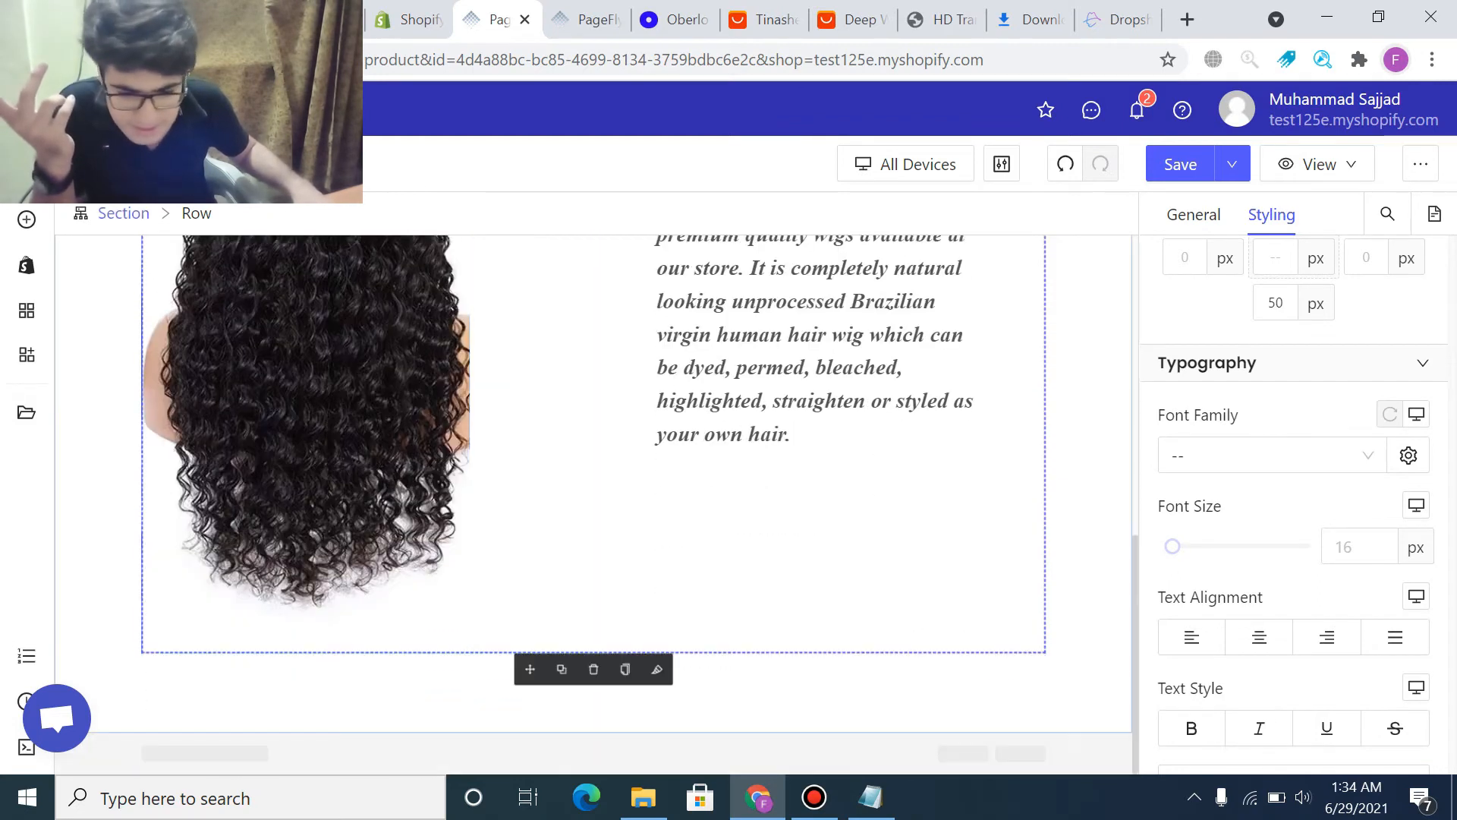
pyautogui.click(26, 412)
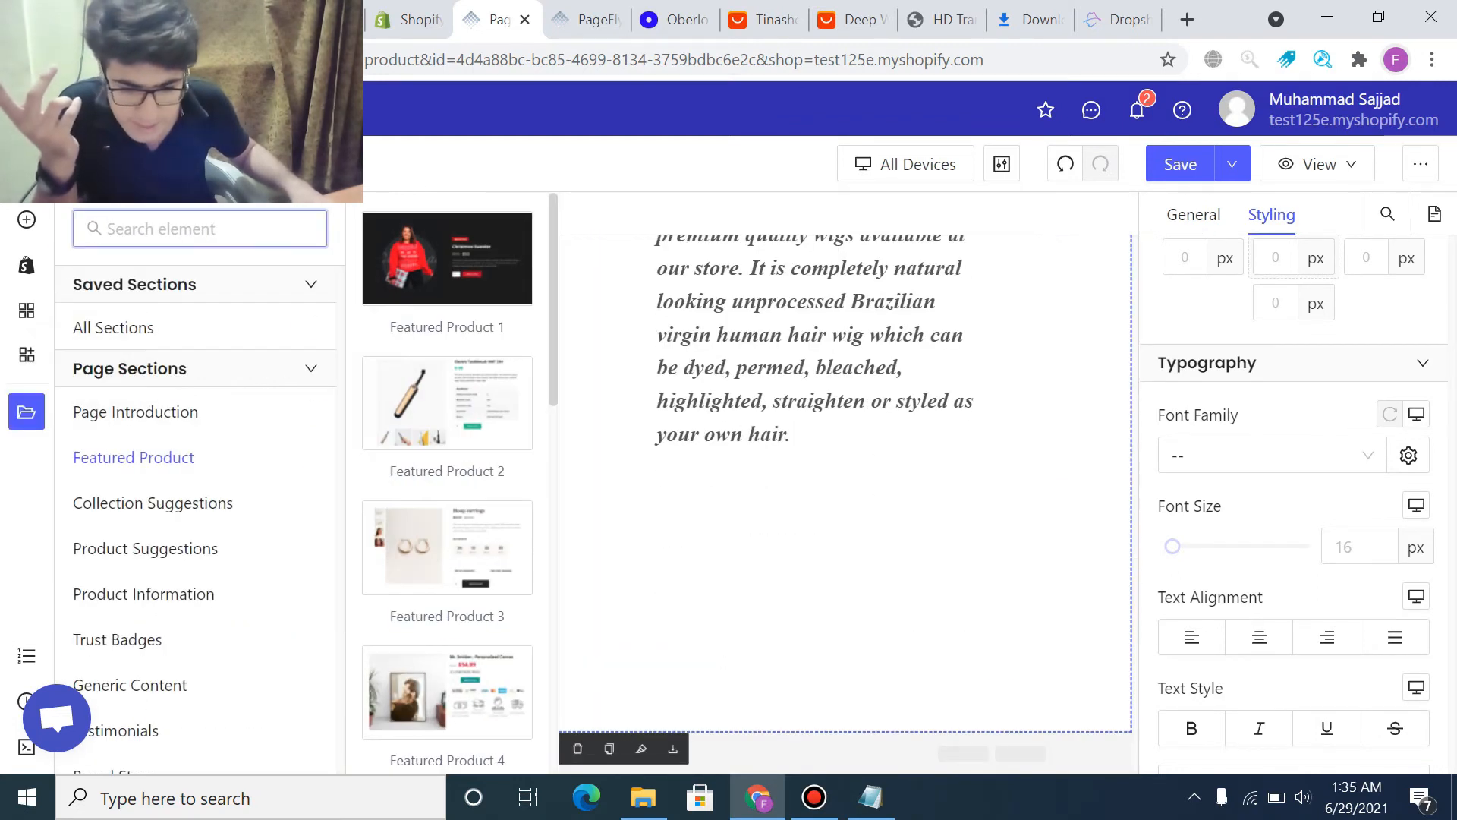
pyautogui.scroll(-1, 448, 485)
pyautogui.moveTo(448, 578); pyautogui.dragTo(911, 755)
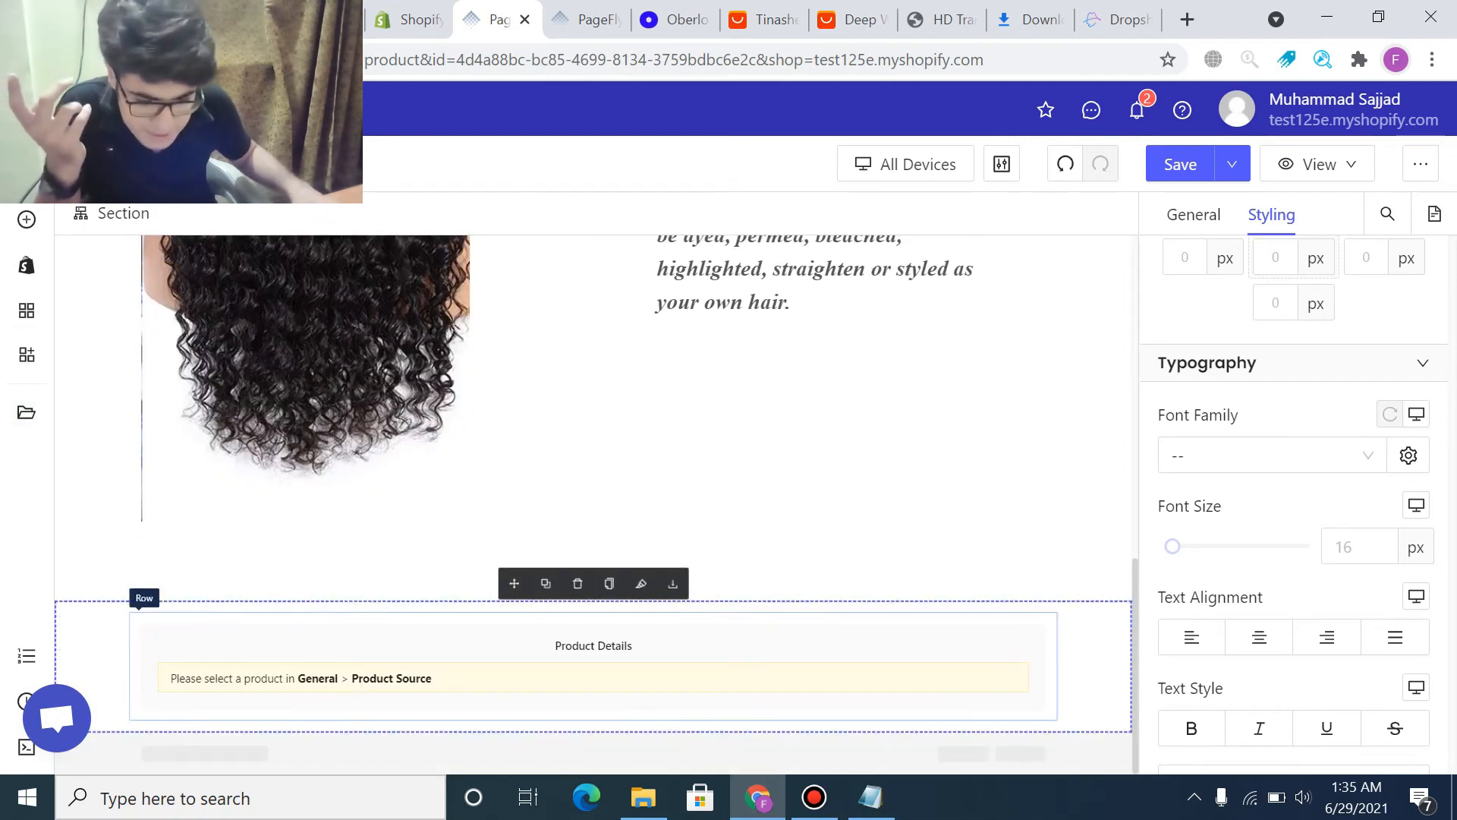
# - Set the new section's Product Details to show the custom product Deep Wave Frontal Wig
pyautogui.click(713, 671)
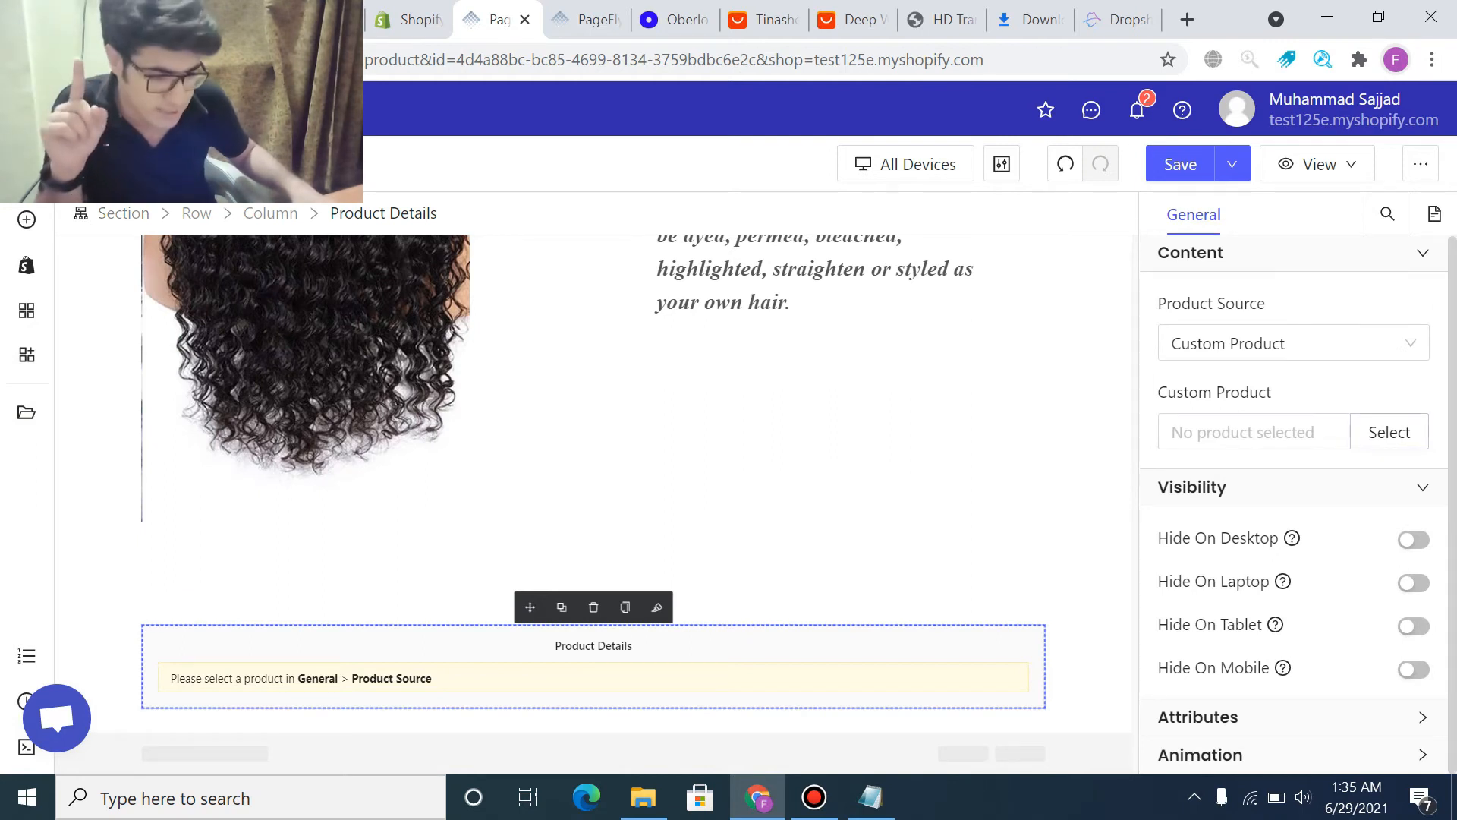
pyautogui.click(1389, 432)
pyautogui.click(719, 365)
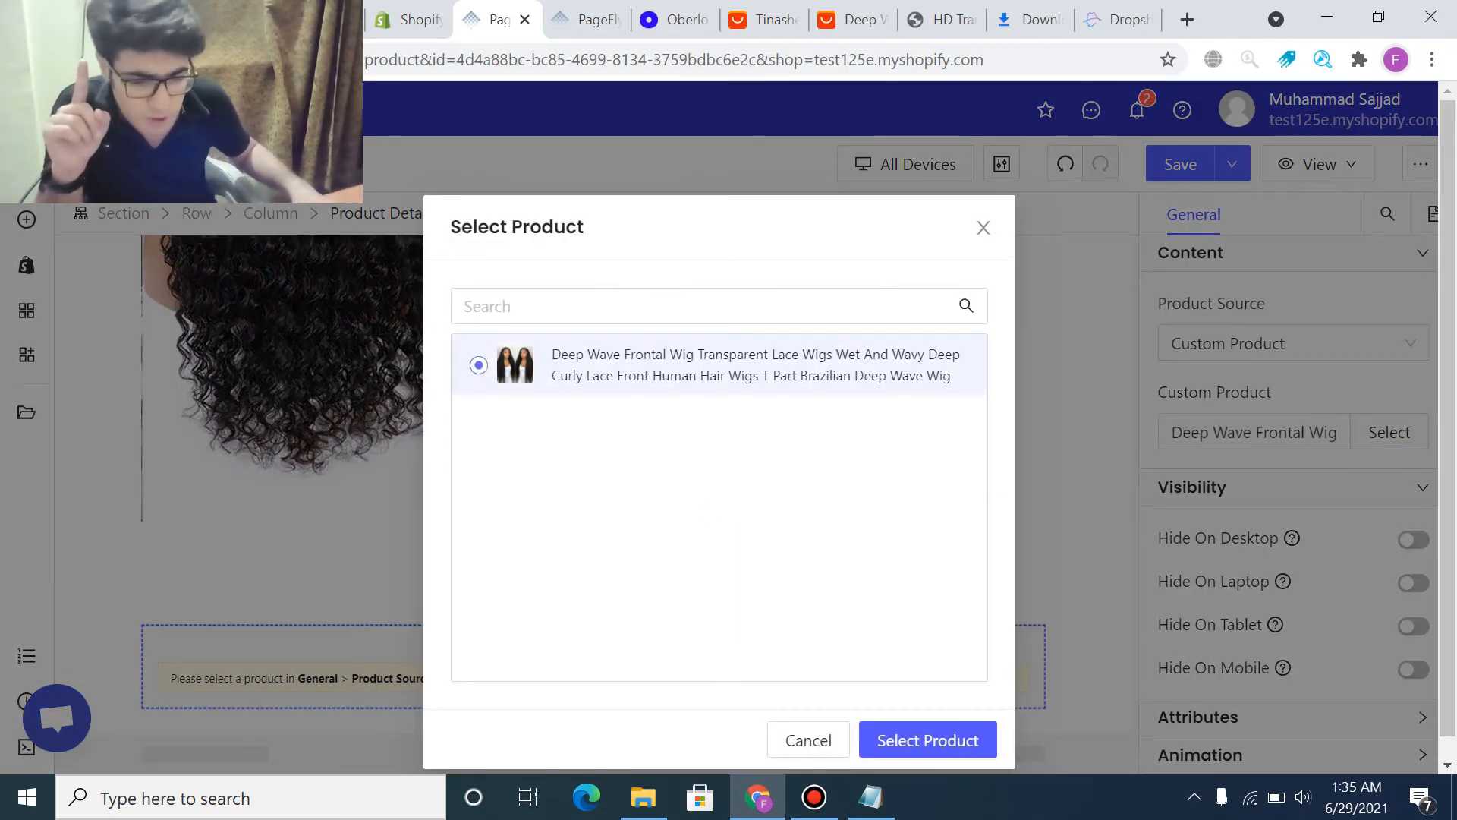
pyautogui.click(928, 740)
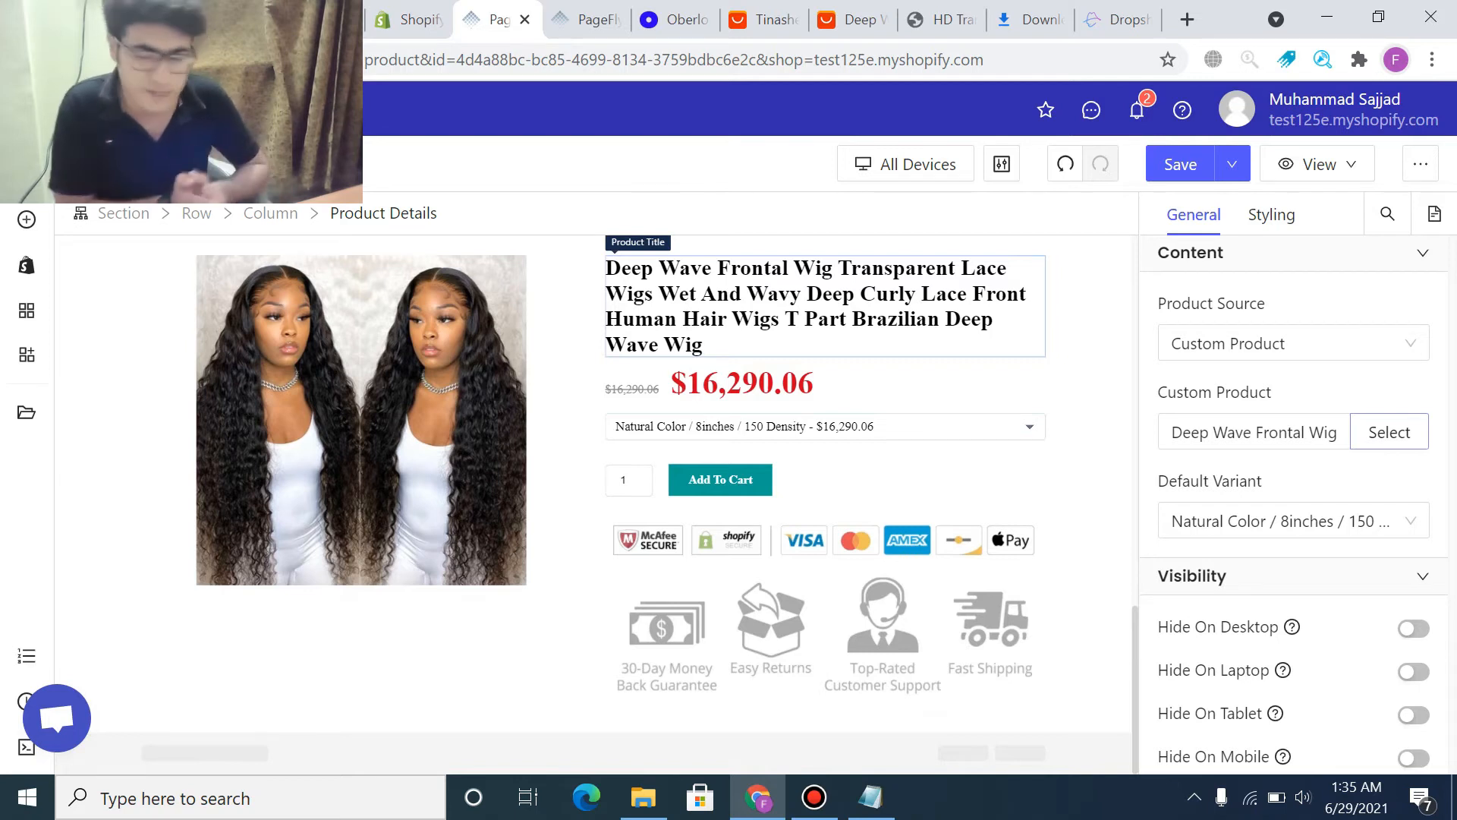
# - Examine the featured product section's title, price, add-to-cart block, payment badges and guarantee icons
pyautogui.scroll(4, 728, 372)
pyautogui.scroll(-4, 729, 372)
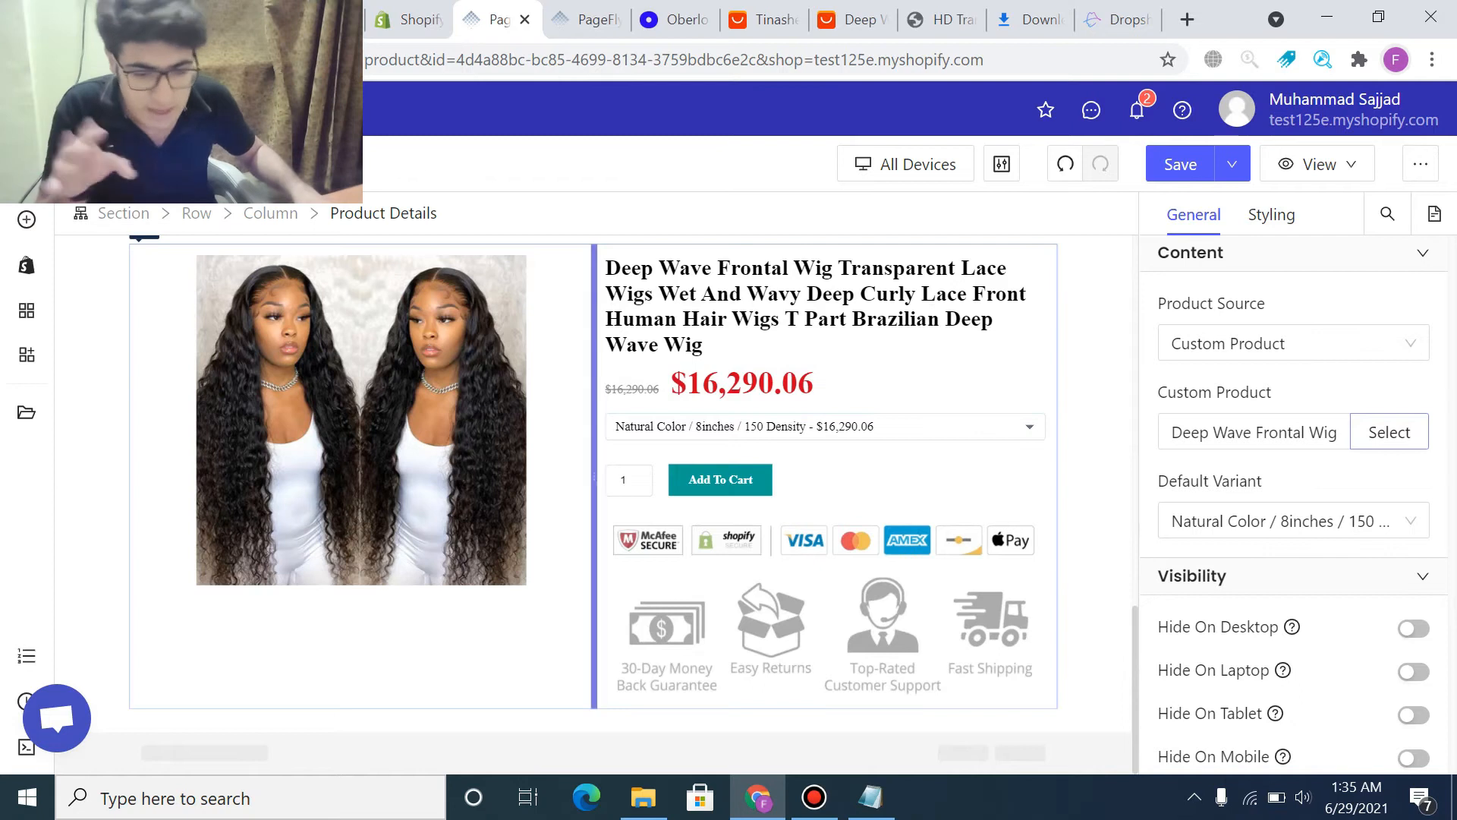
pyautogui.scroll(6, 596, 504)
pyautogui.scroll(-6, 729, 505)
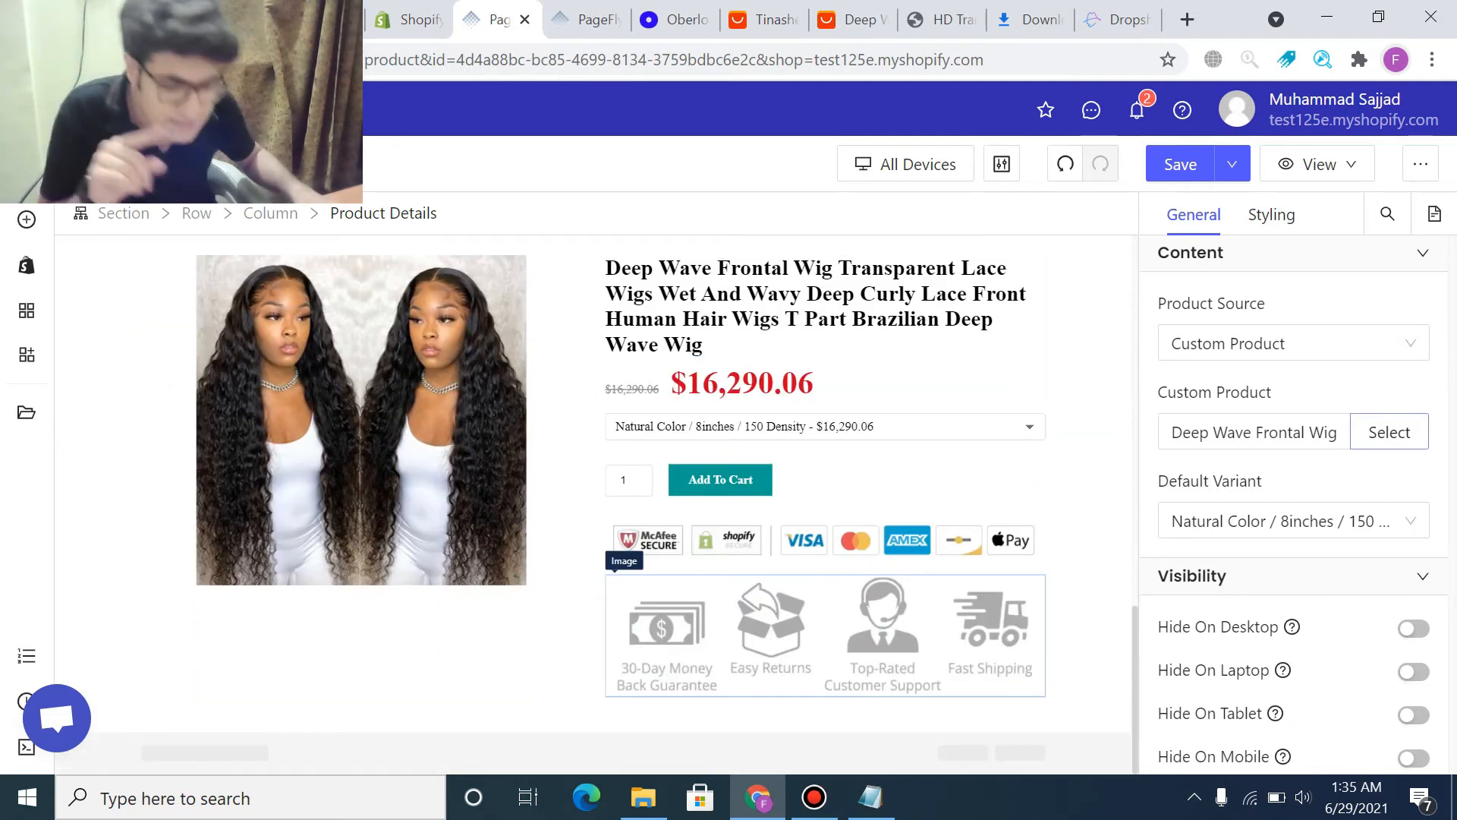
pyautogui.click(825, 636)
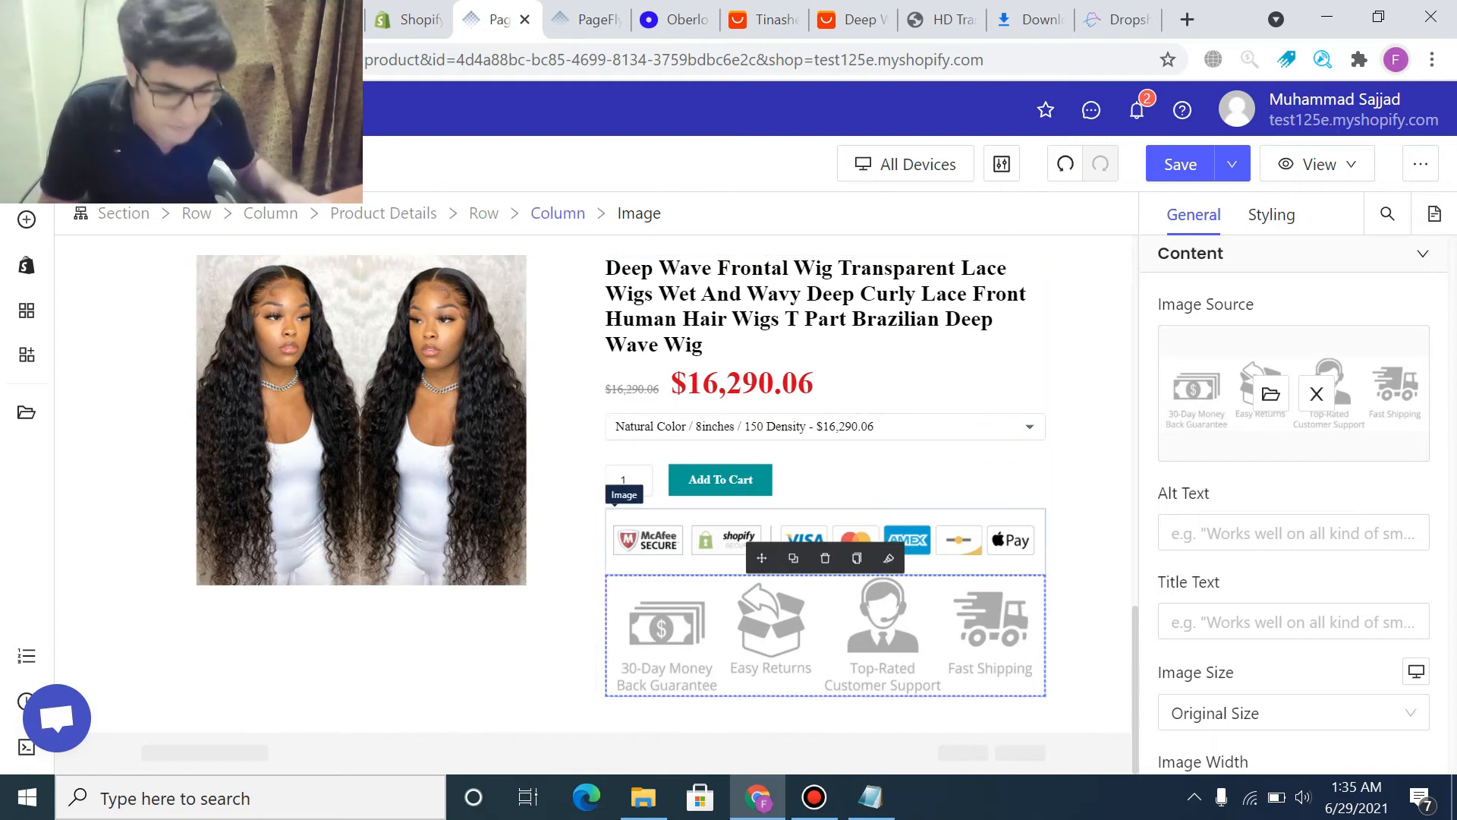
pyautogui.click(865, 483)
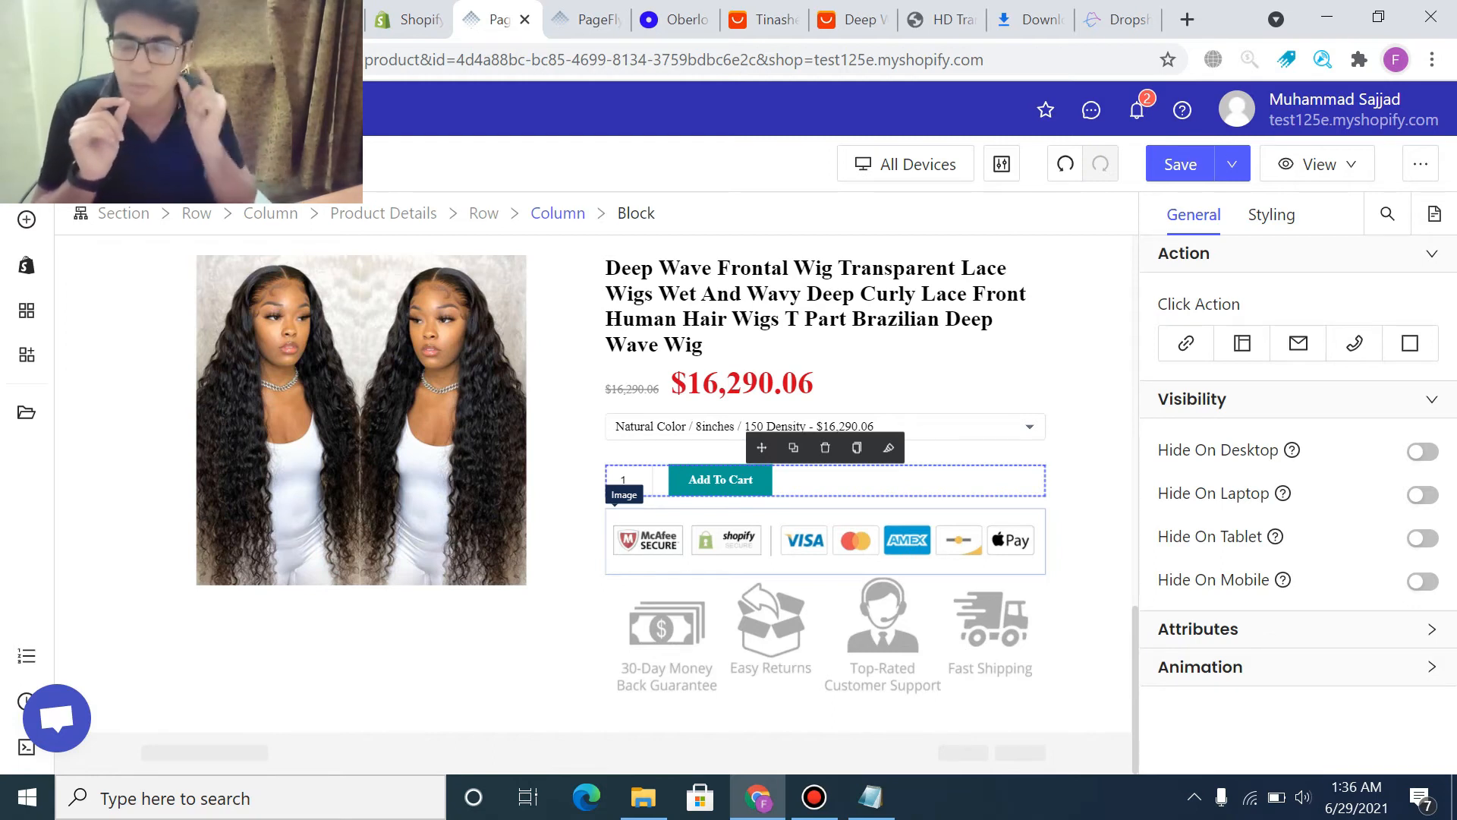
pyautogui.click(826, 635)
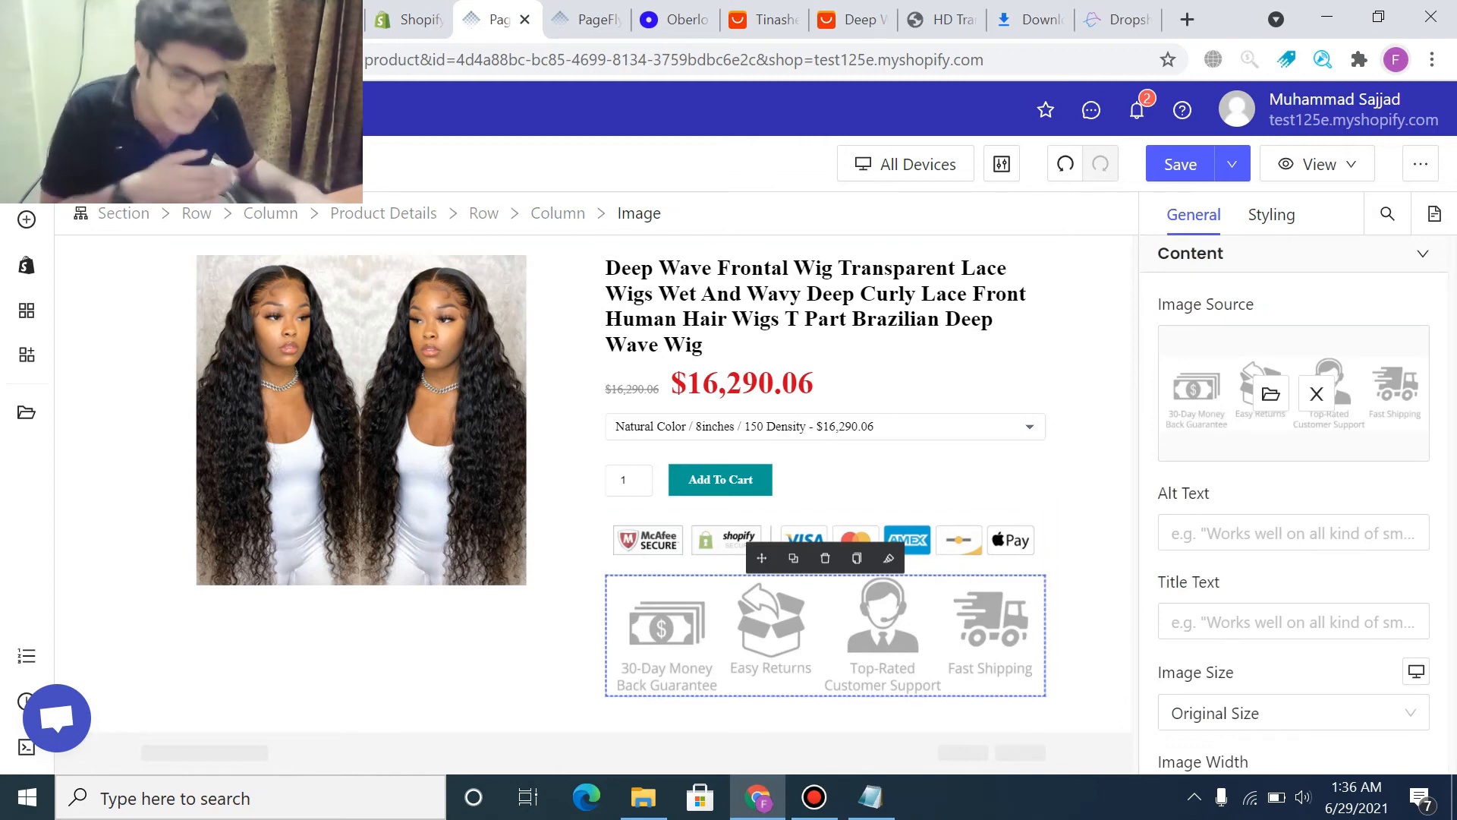
pyautogui.scroll(5, 594, 504)
pyautogui.scroll(-4, 593, 504)
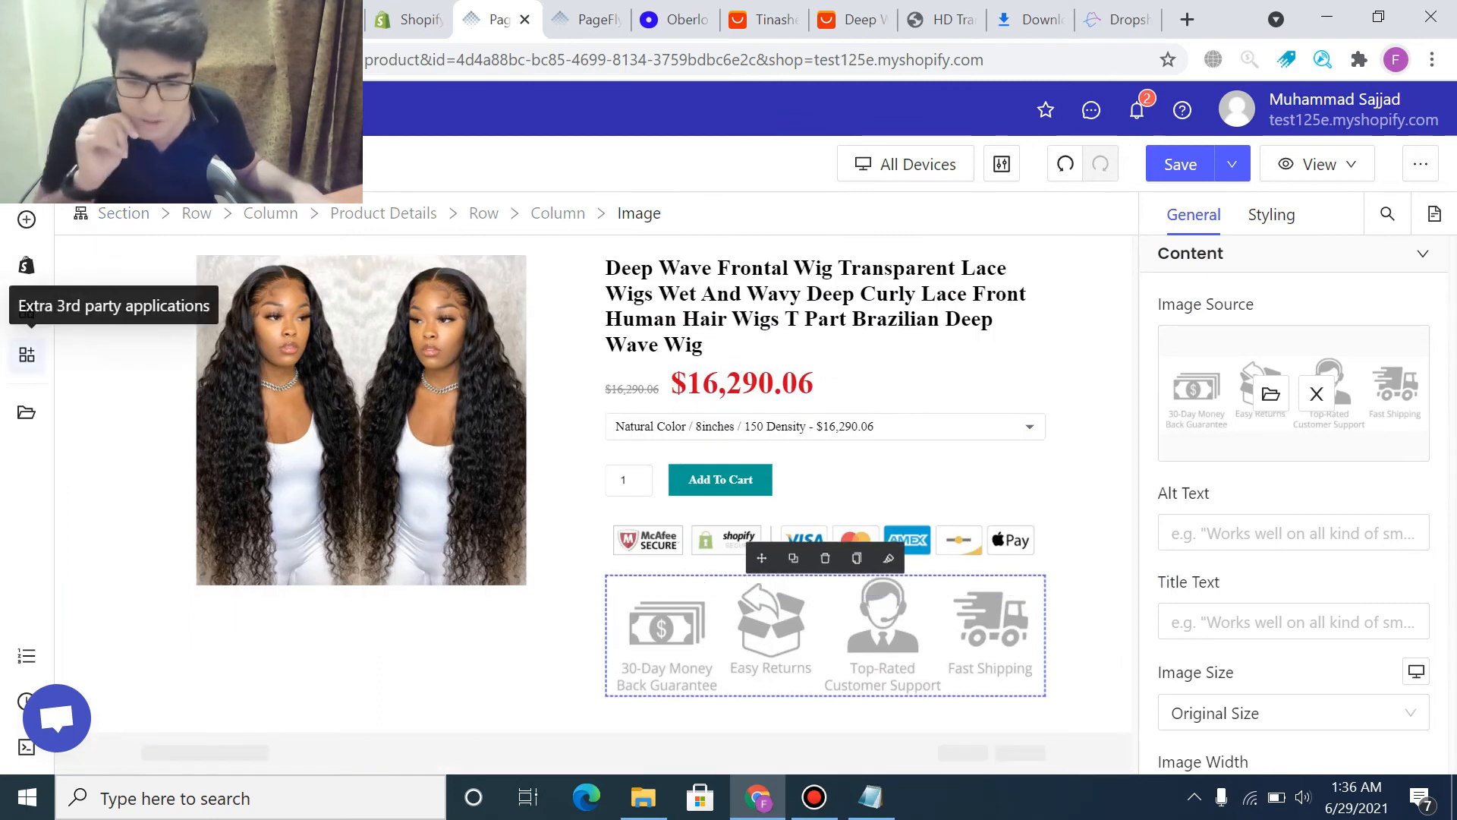
# - Add the Product Information 3 section below the featured product section
pyautogui.click(27, 354)
pyautogui.click(27, 311)
pyautogui.click(27, 412)
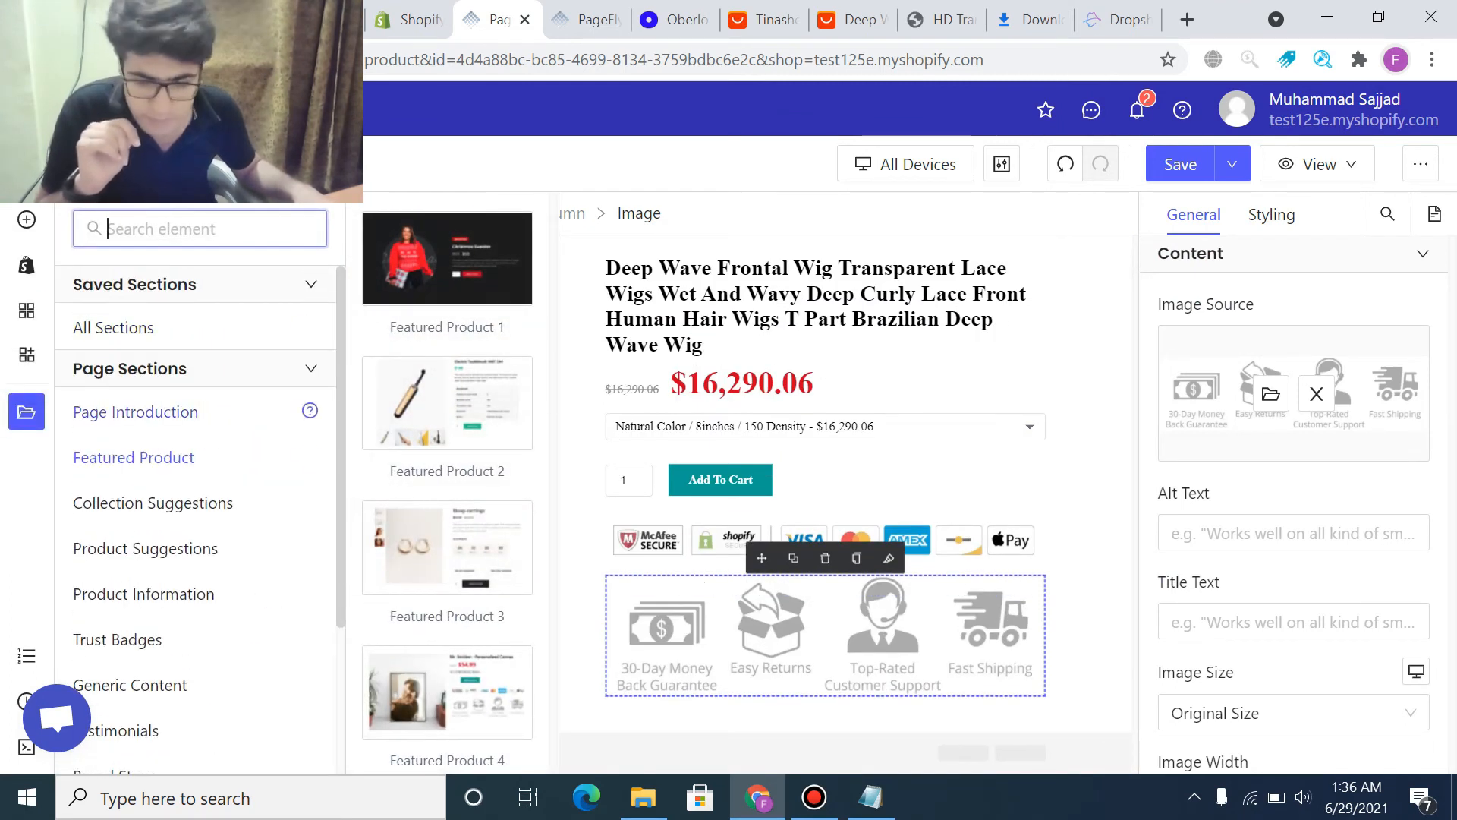
pyautogui.click(144, 593)
pyautogui.scroll(-3, 448, 433)
pyautogui.scroll(2, 448, 433)
pyautogui.moveTo(448, 433); pyautogui.dragTo(689, 748)
# - Examine the added section's two headphone rows and compare them with the wig row higher on the page
pyautogui.scroll(-9, 578, 489)
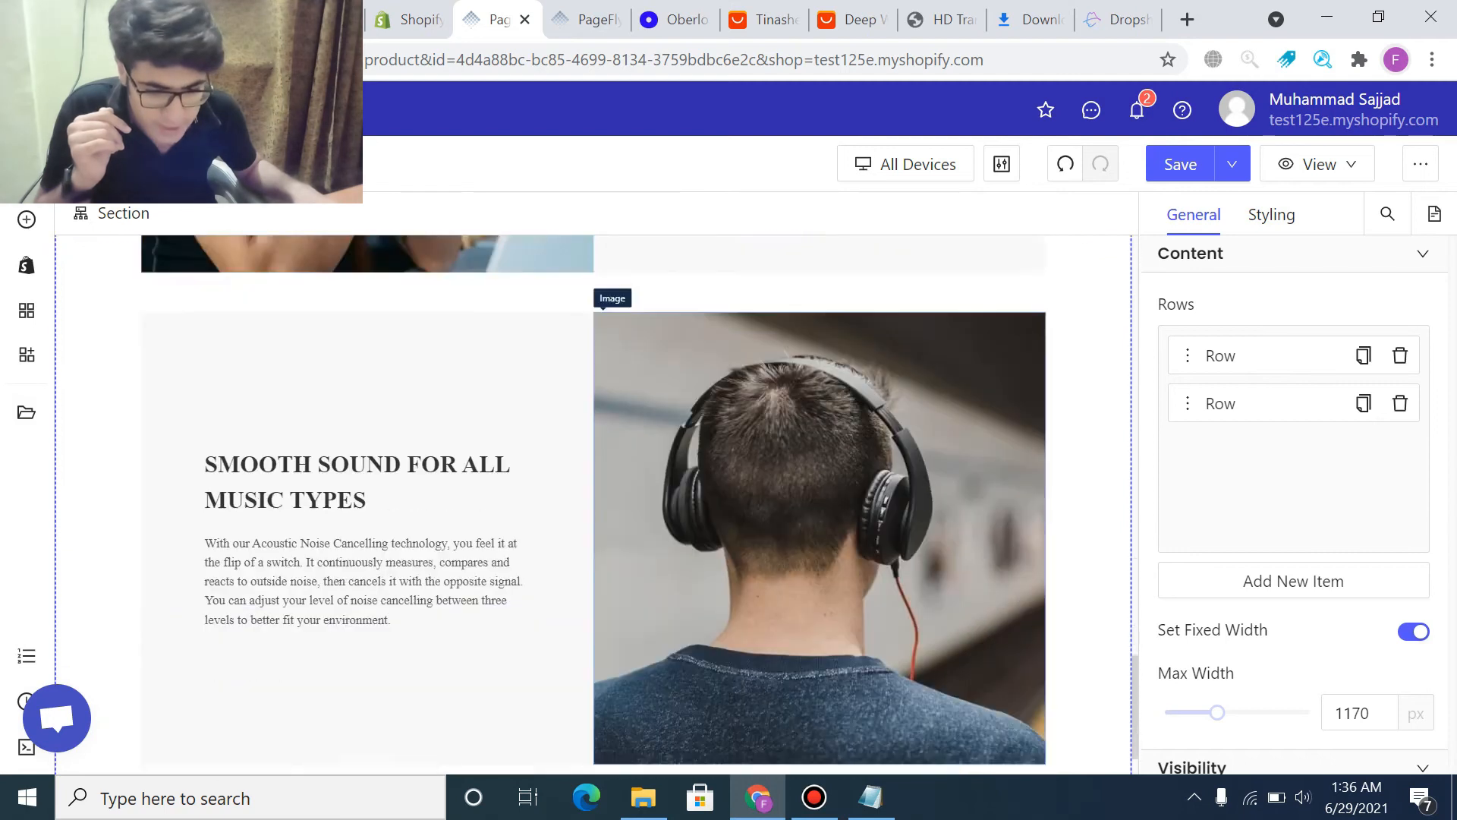
pyautogui.scroll(7, 579, 489)
pyautogui.scroll(11, 578, 489)
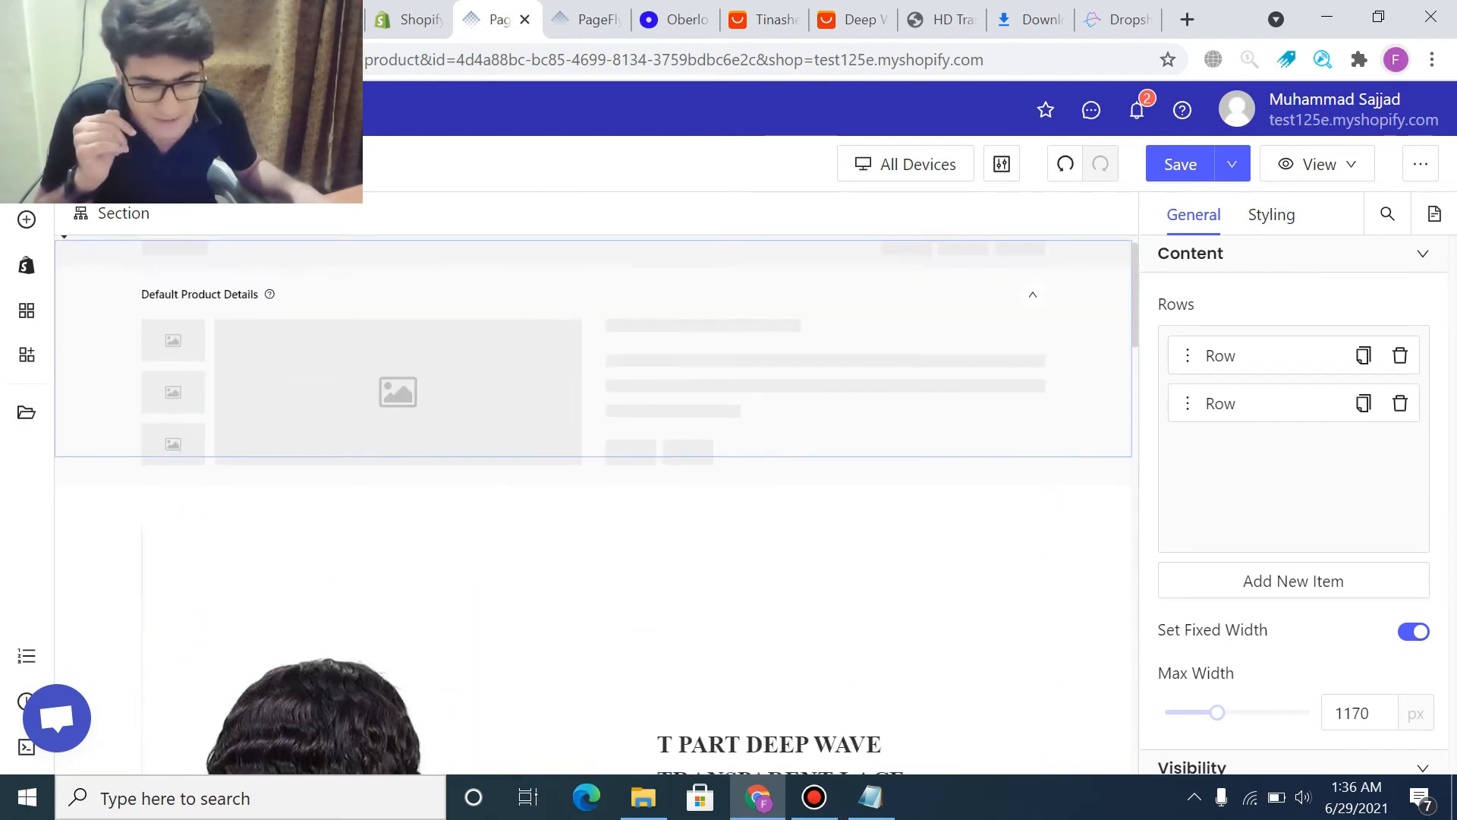
pyautogui.scroll(-2, 578, 490)
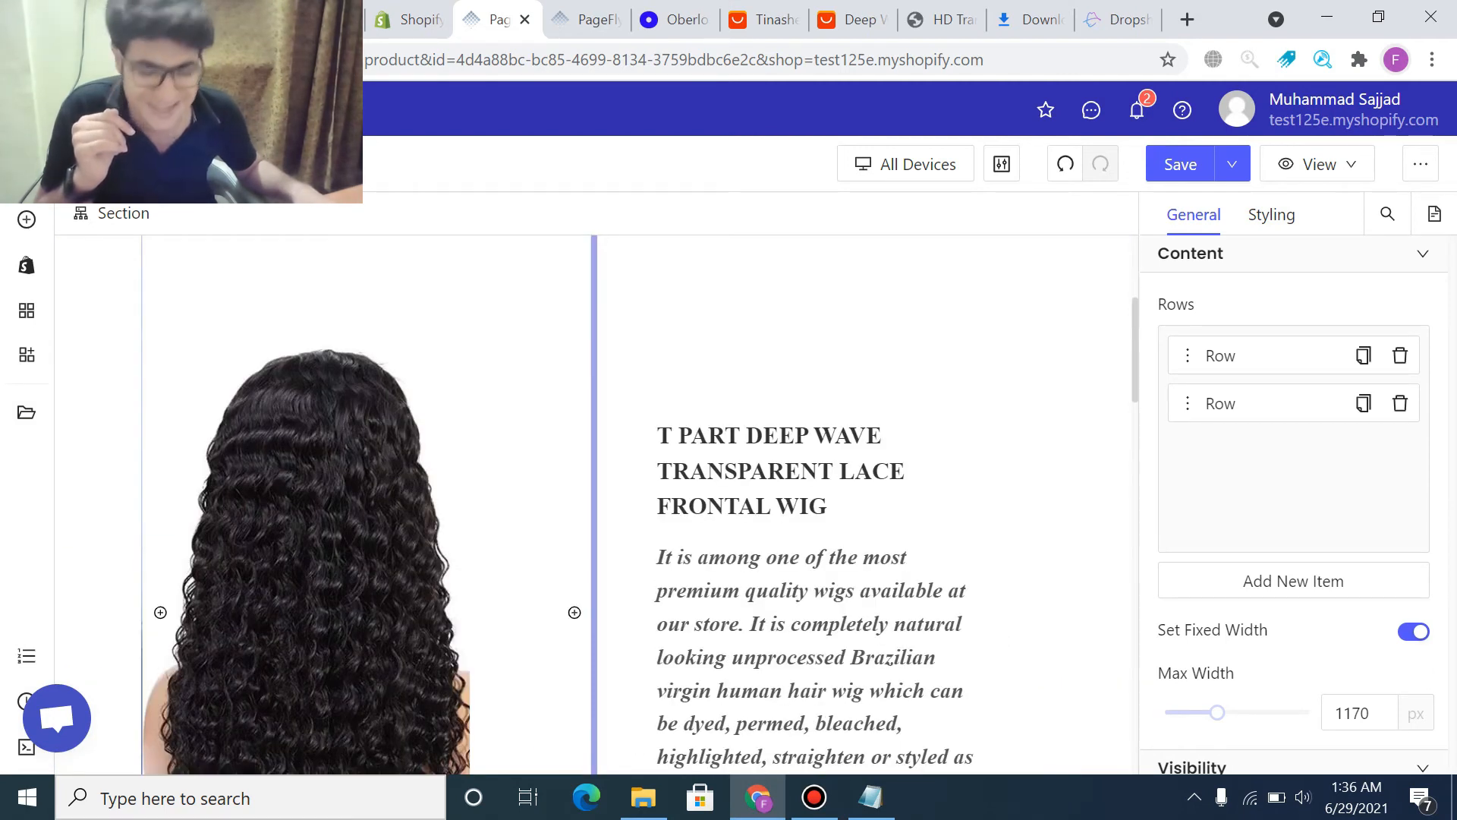
pyautogui.scroll(-10, 578, 490)
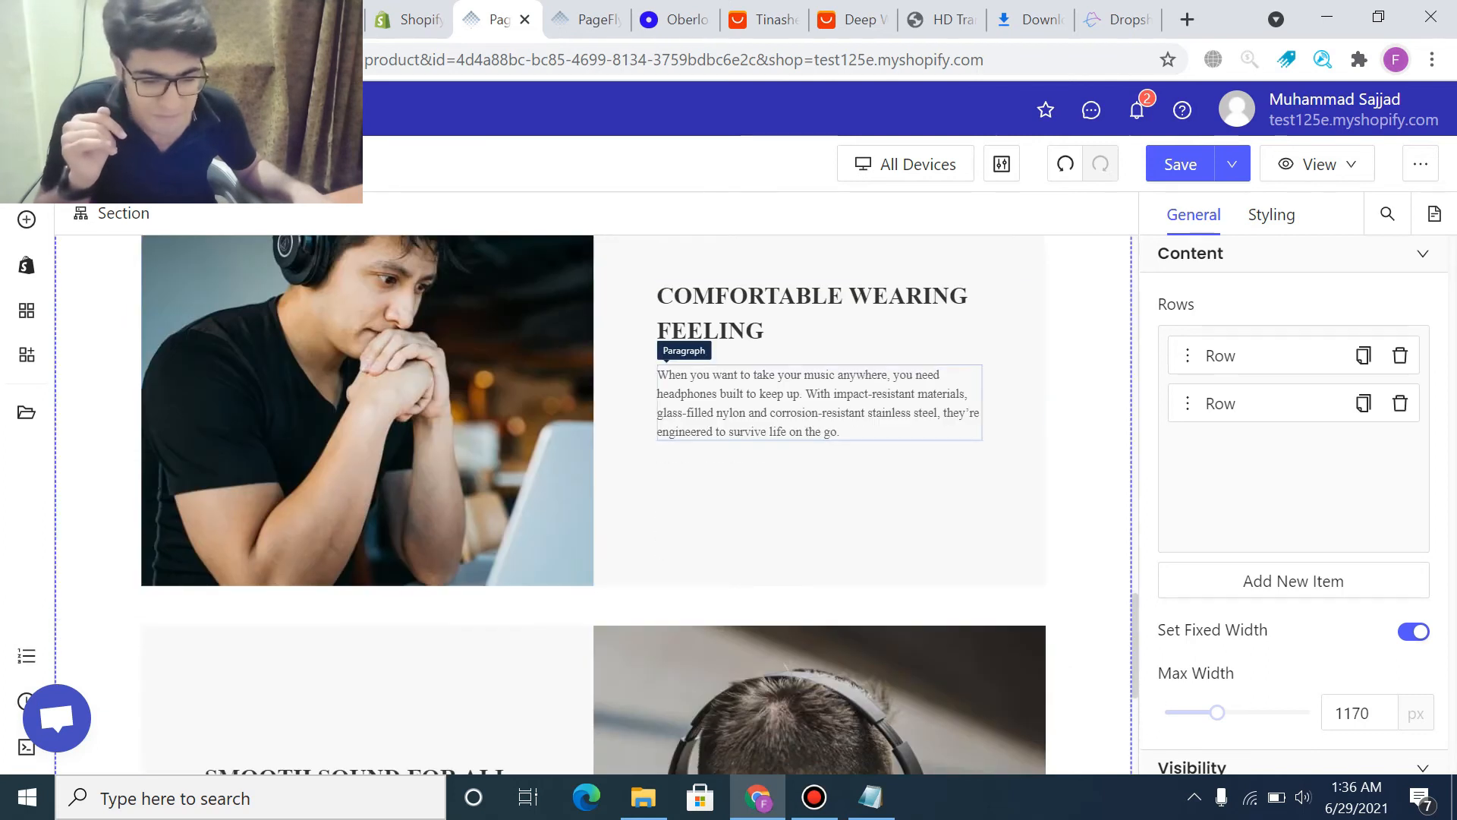
pyautogui.scroll(5, 594, 505)
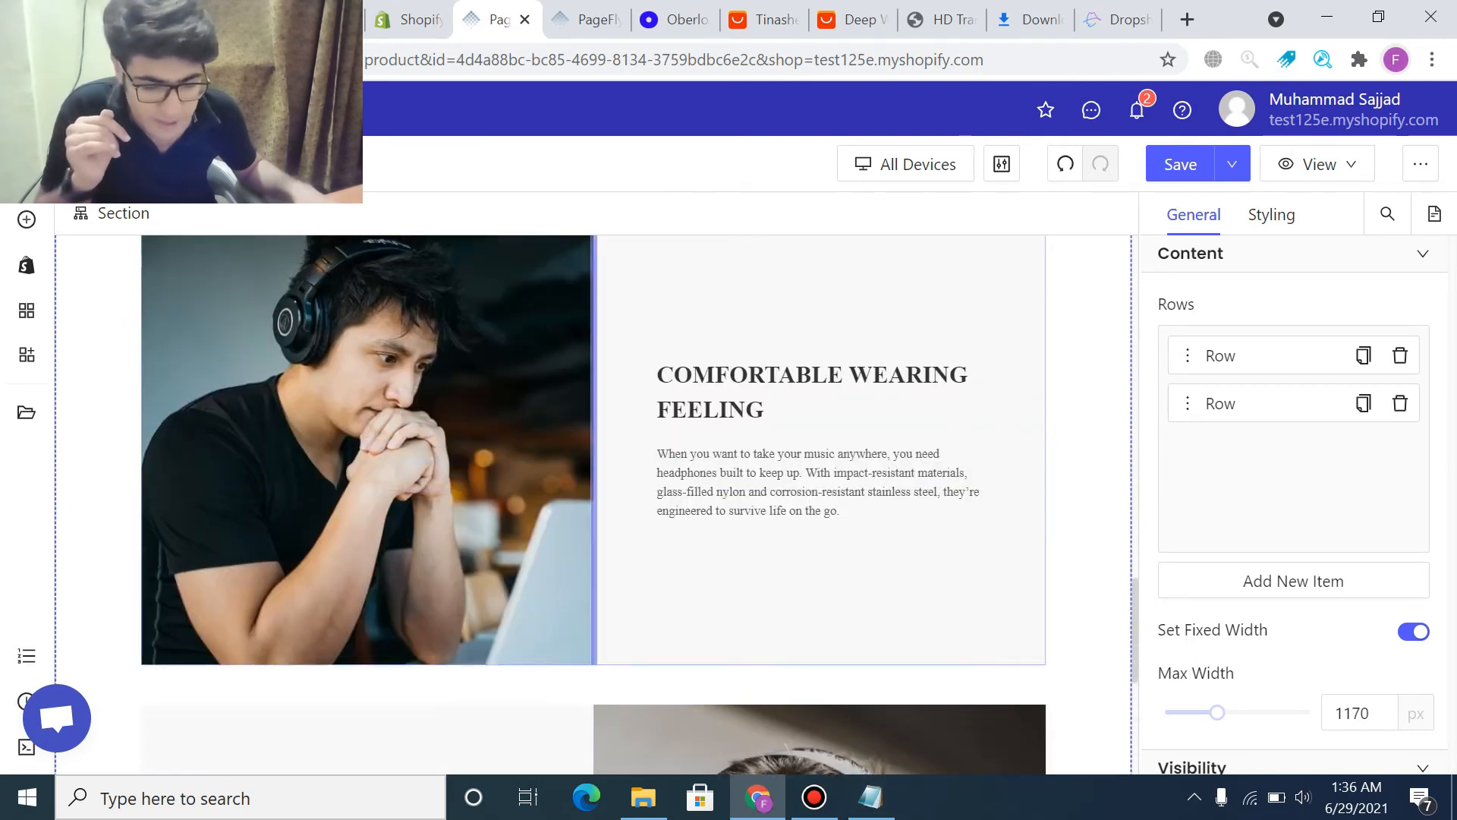
pyautogui.scroll(-5, 594, 504)
pyautogui.scroll(6, 625, 524)
# - Delete the "COMFORTABLE WEARING FEELING" row from the added product information section
pyautogui.click(624, 532)
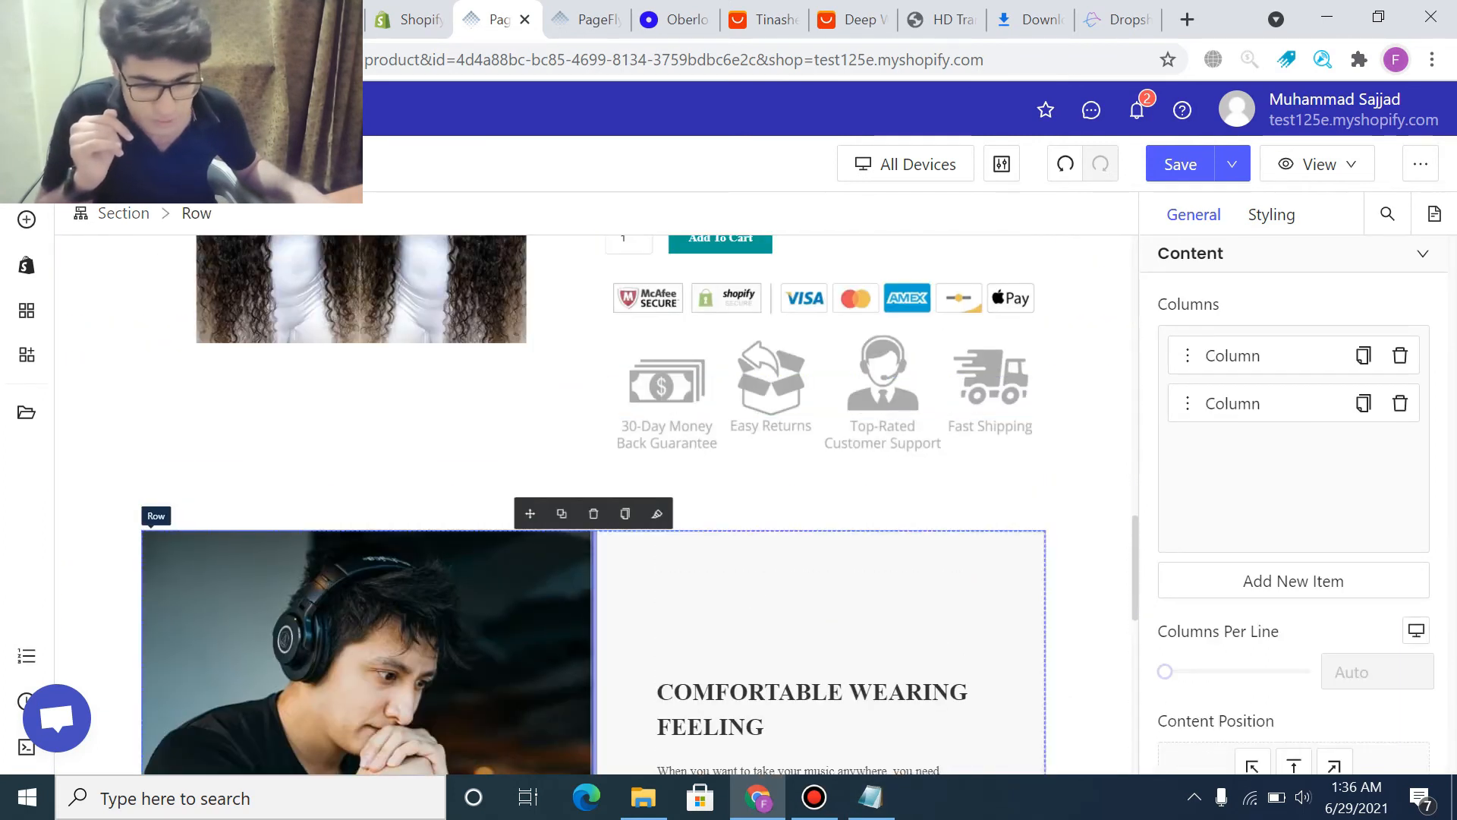
pyautogui.click(625, 494)
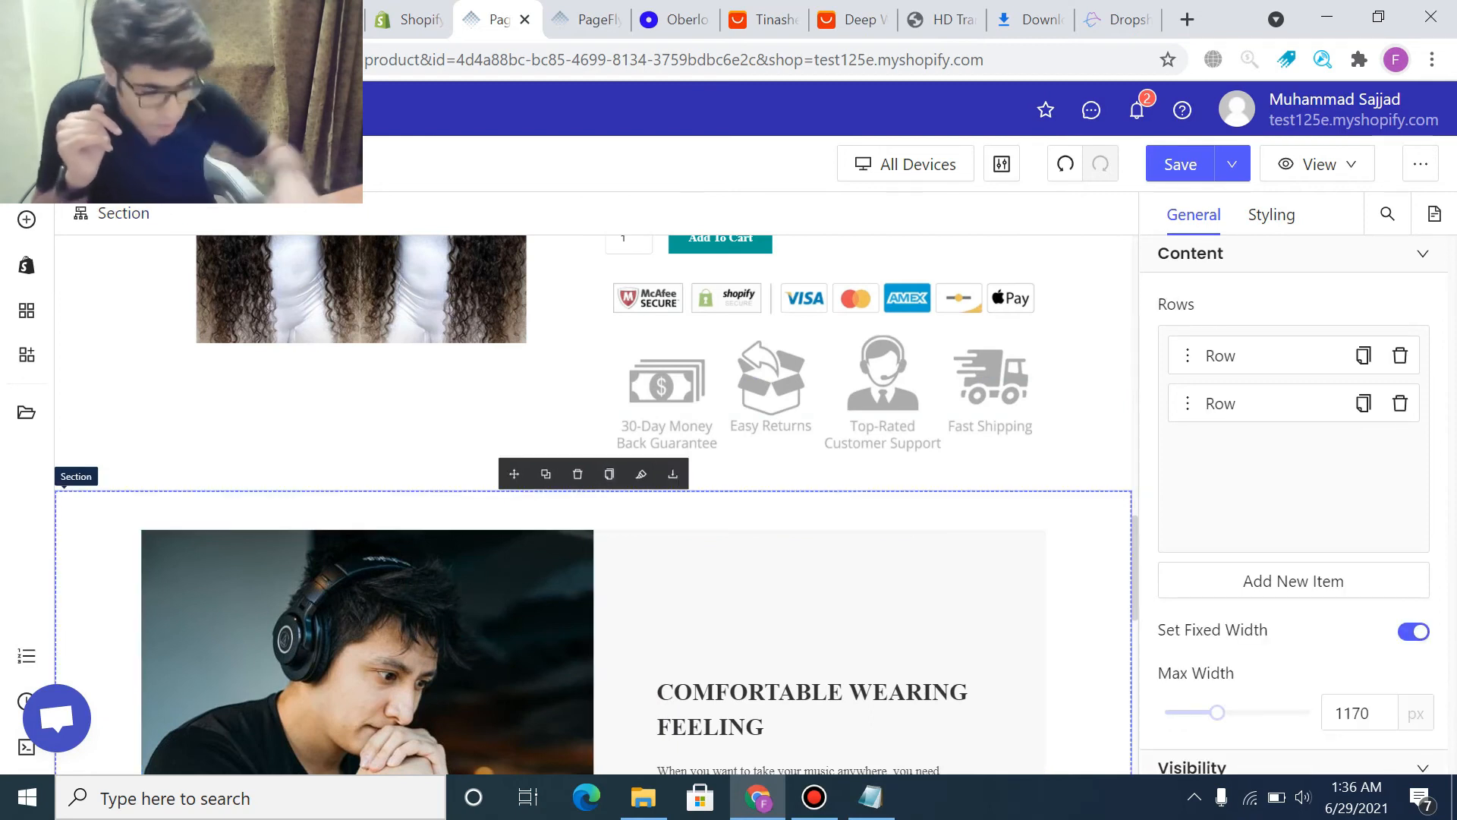
pyautogui.click(612, 533)
pyautogui.click(593, 514)
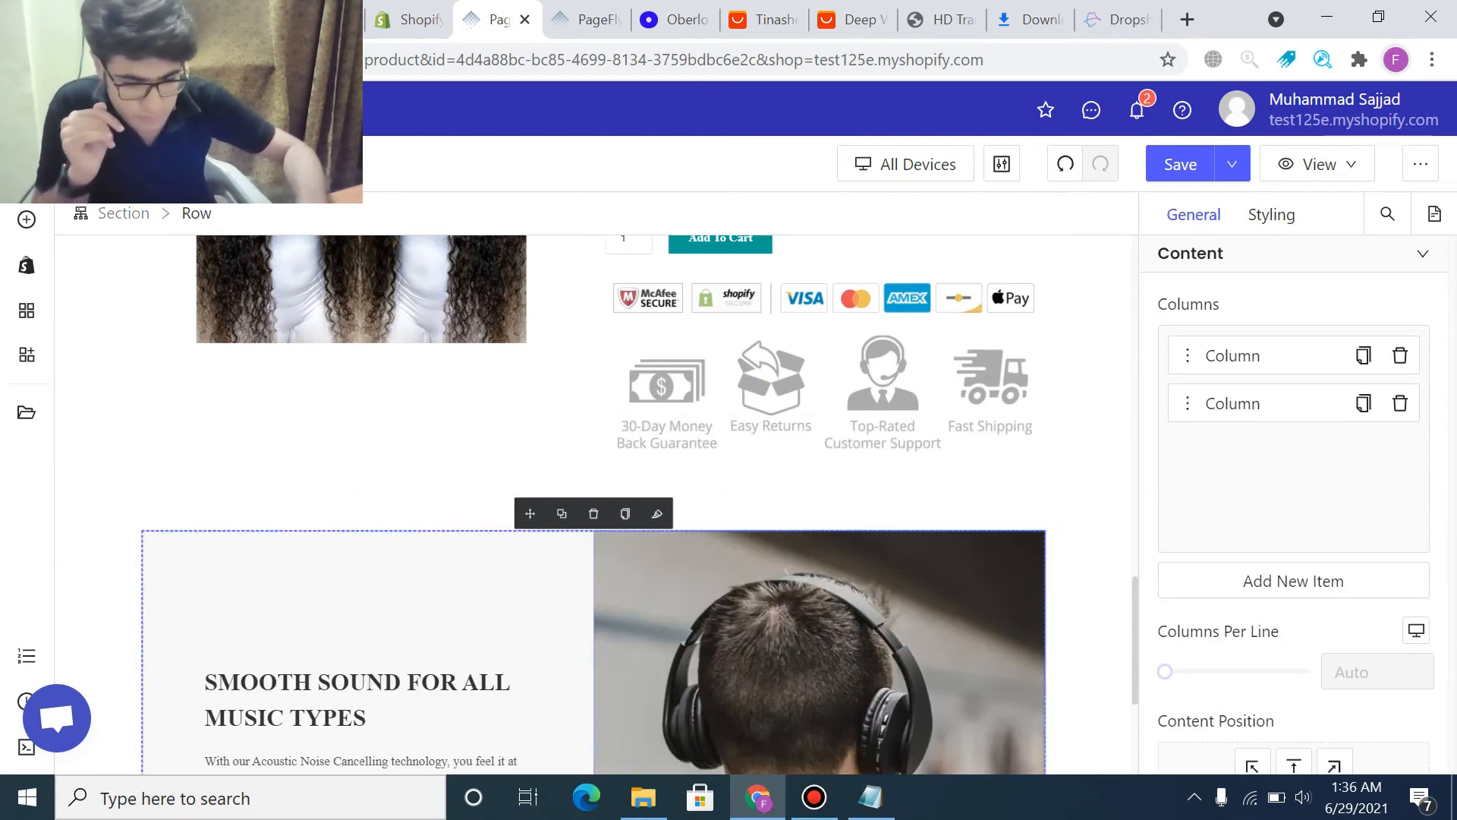
# - Upload the picture 71T1rZSaJvL._SL1500_ from the computer as a replacement for the headphone image beside "SMOOTH SOUND FOR ALL MUSIC TYPES"
pyautogui.scroll(-3, 594, 514)
pyautogui.scroll(3, 594, 514)
pyautogui.scroll(-4, 593, 514)
pyautogui.click(728, 486)
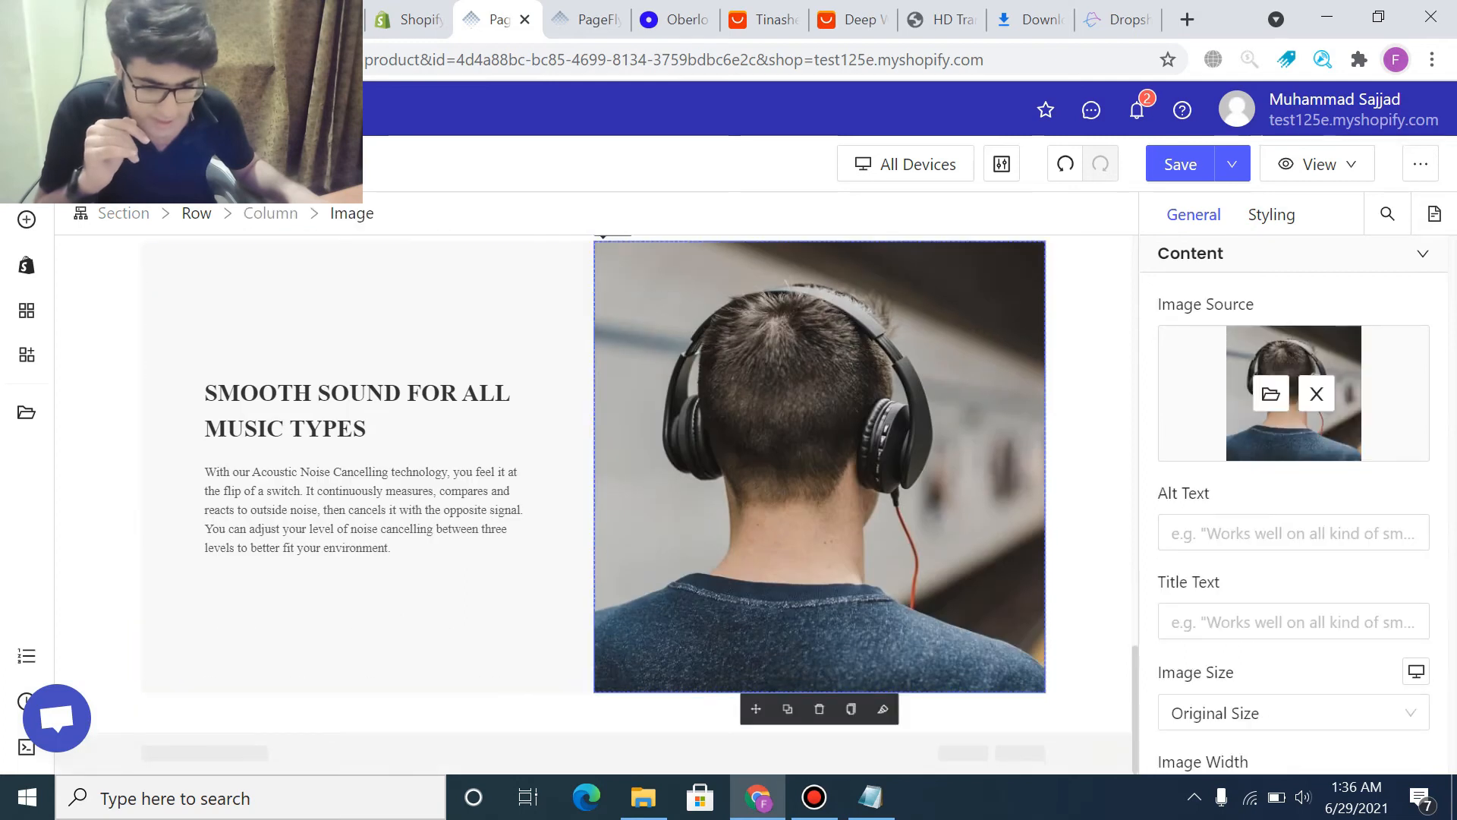
pyautogui.click(1271, 393)
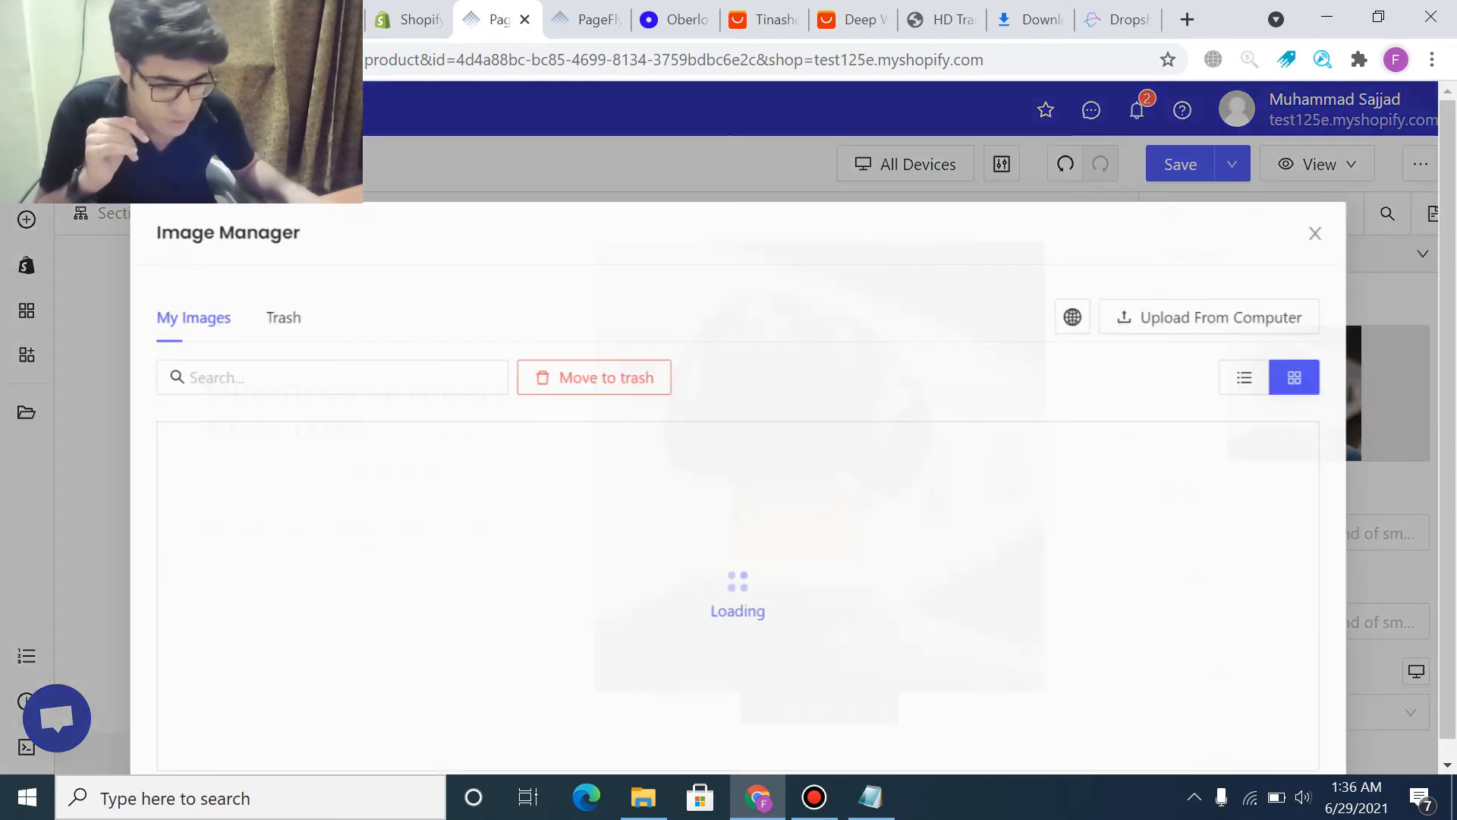
pyautogui.click(1206, 314)
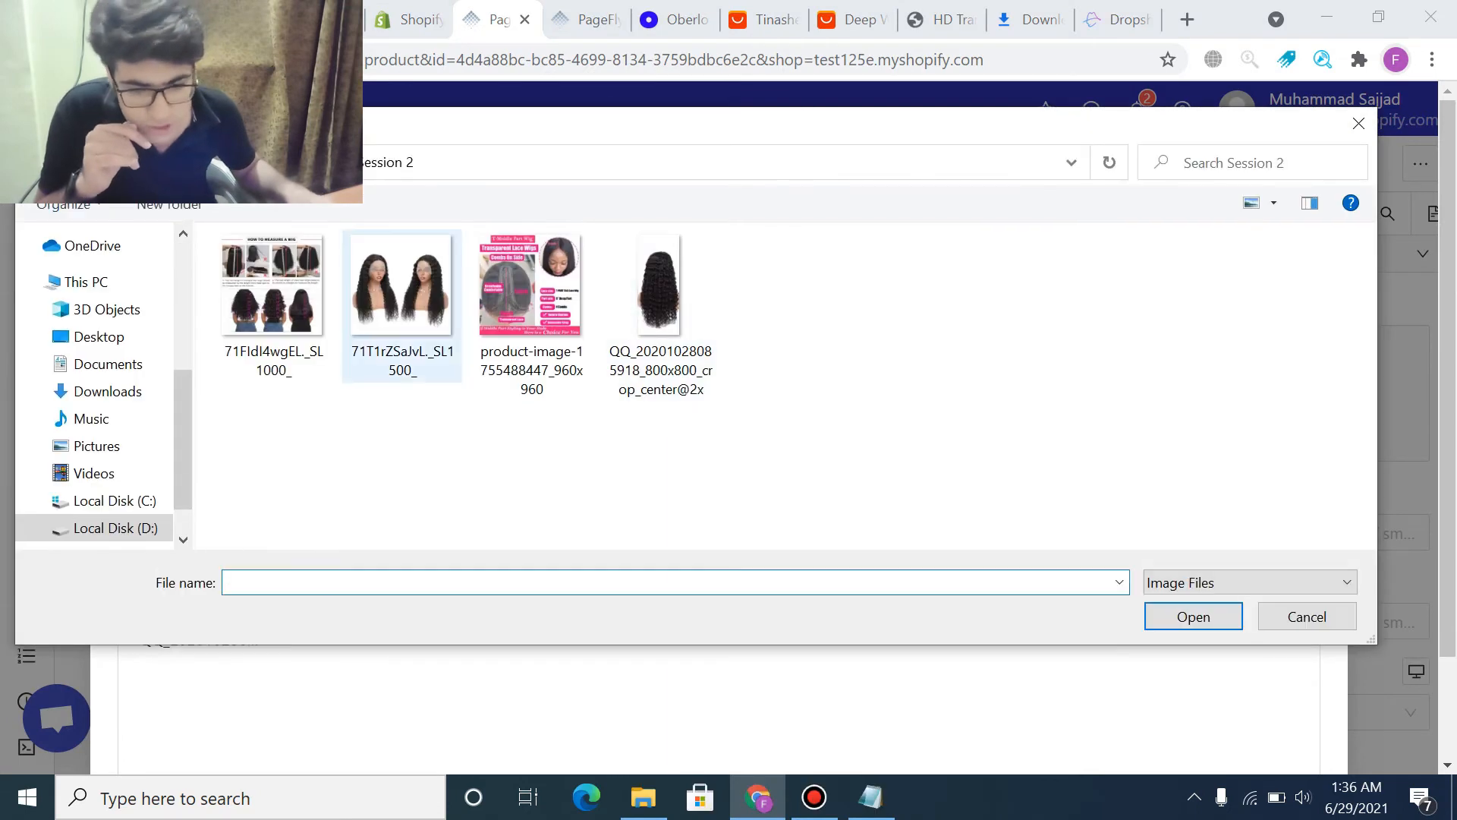
pyautogui.doubleClick(401, 318)
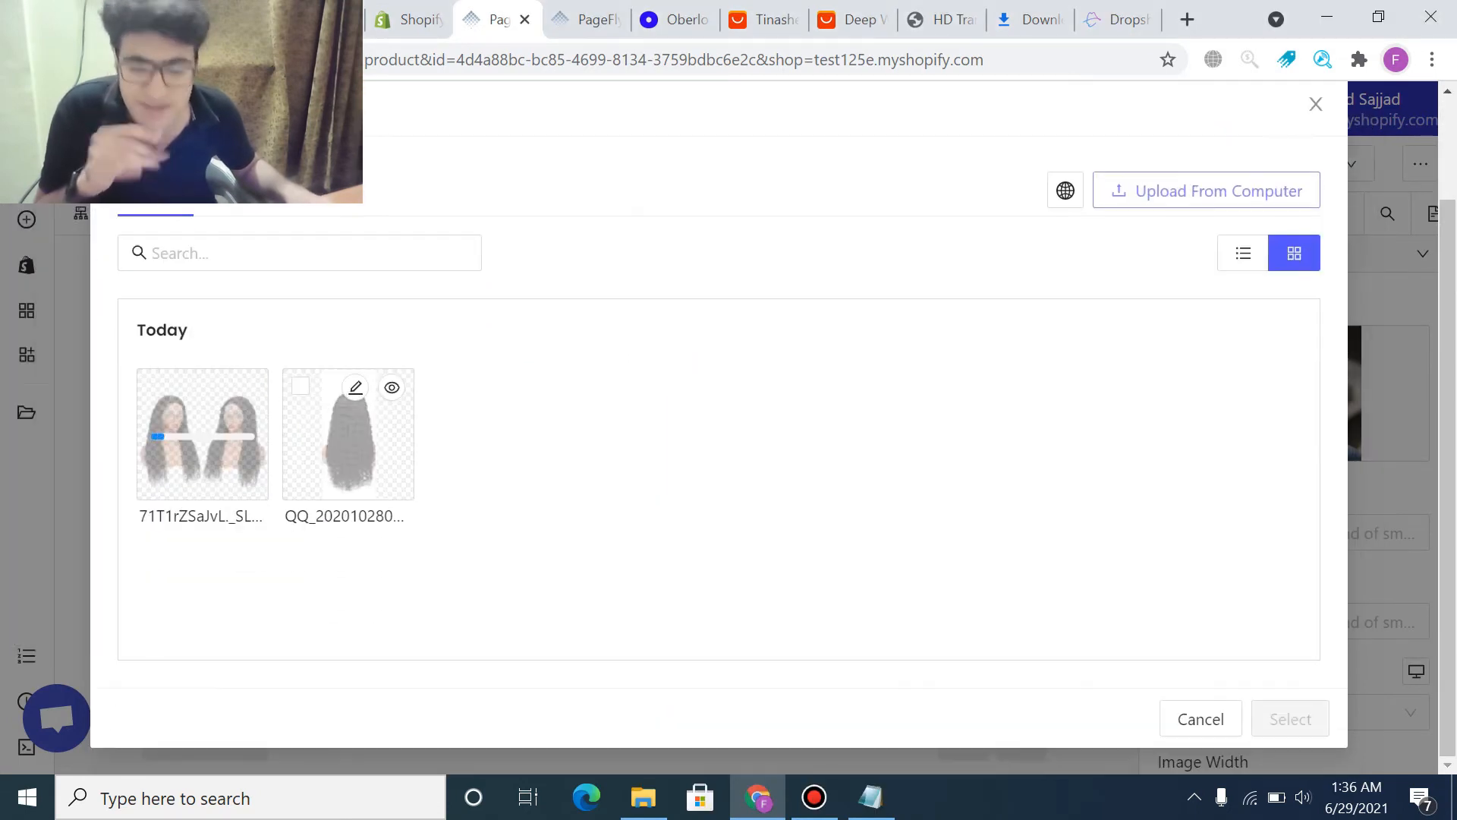
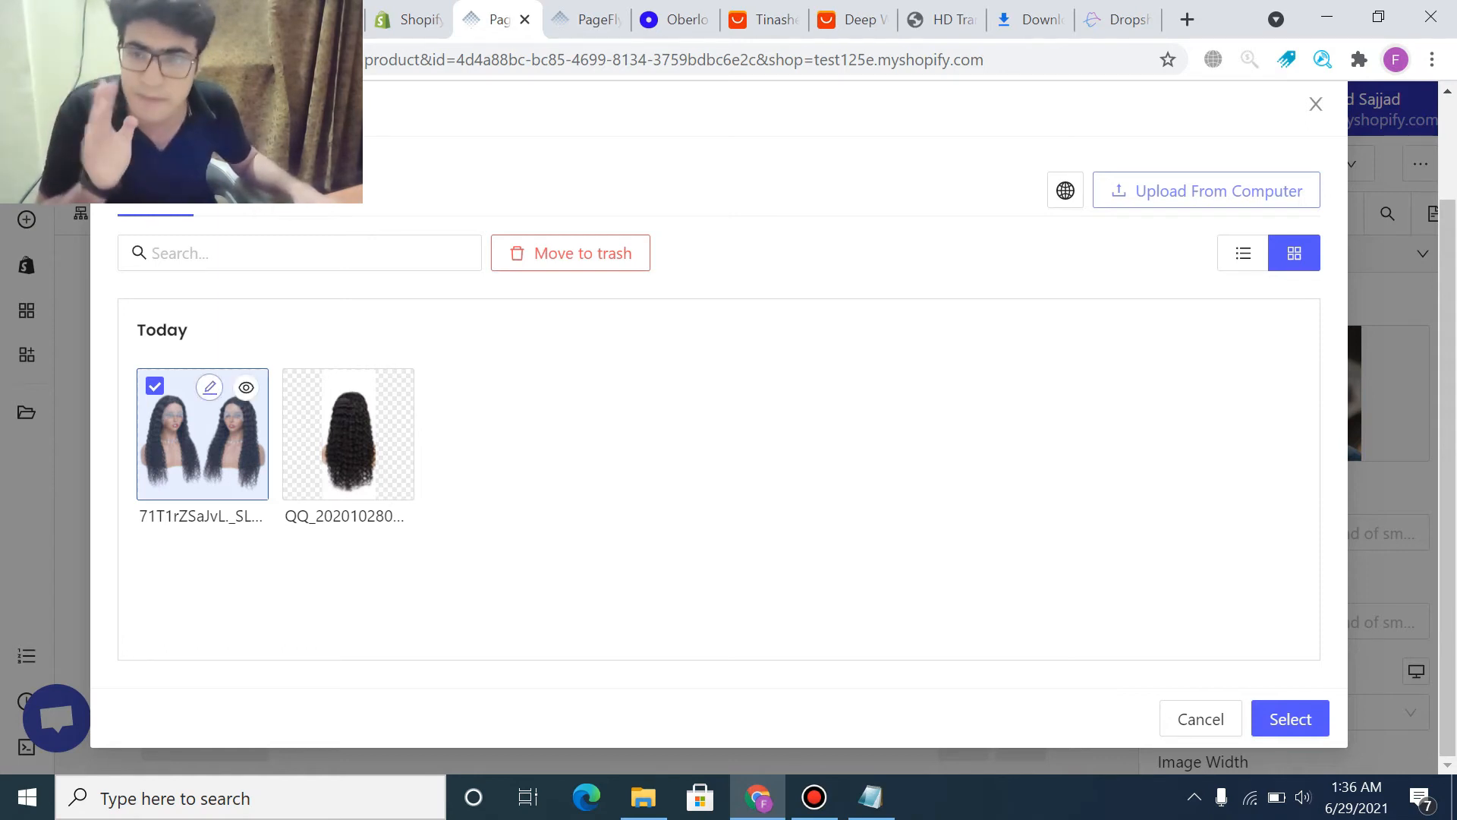
# - Crop the uploaded two-wig picture to its right-hand wig, 734 px wide by 1500 px high, and save it as a new image
pyautogui.click(210, 387)
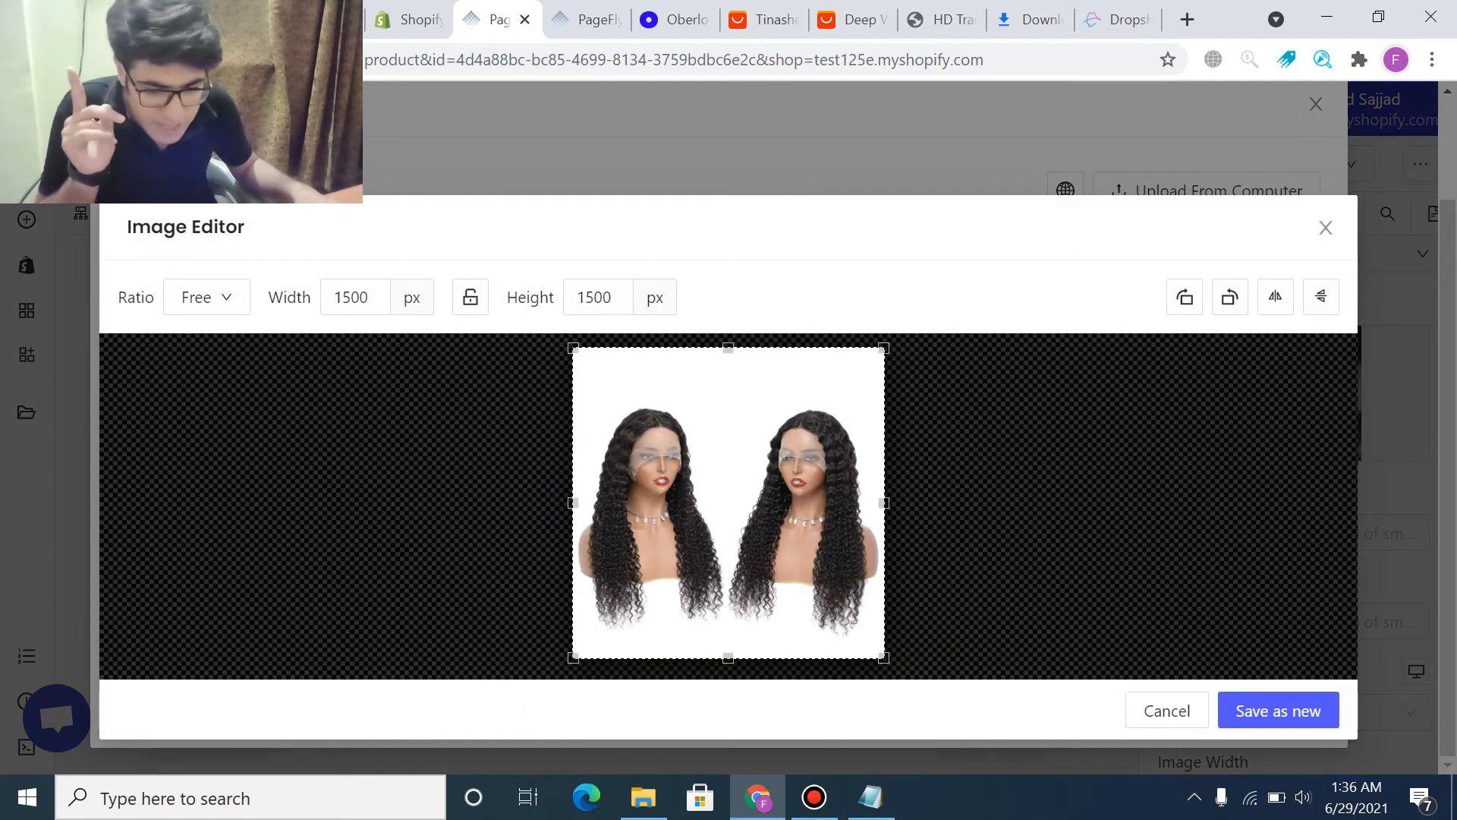
pyautogui.moveTo(573, 503); pyautogui.dragTo(733, 503)
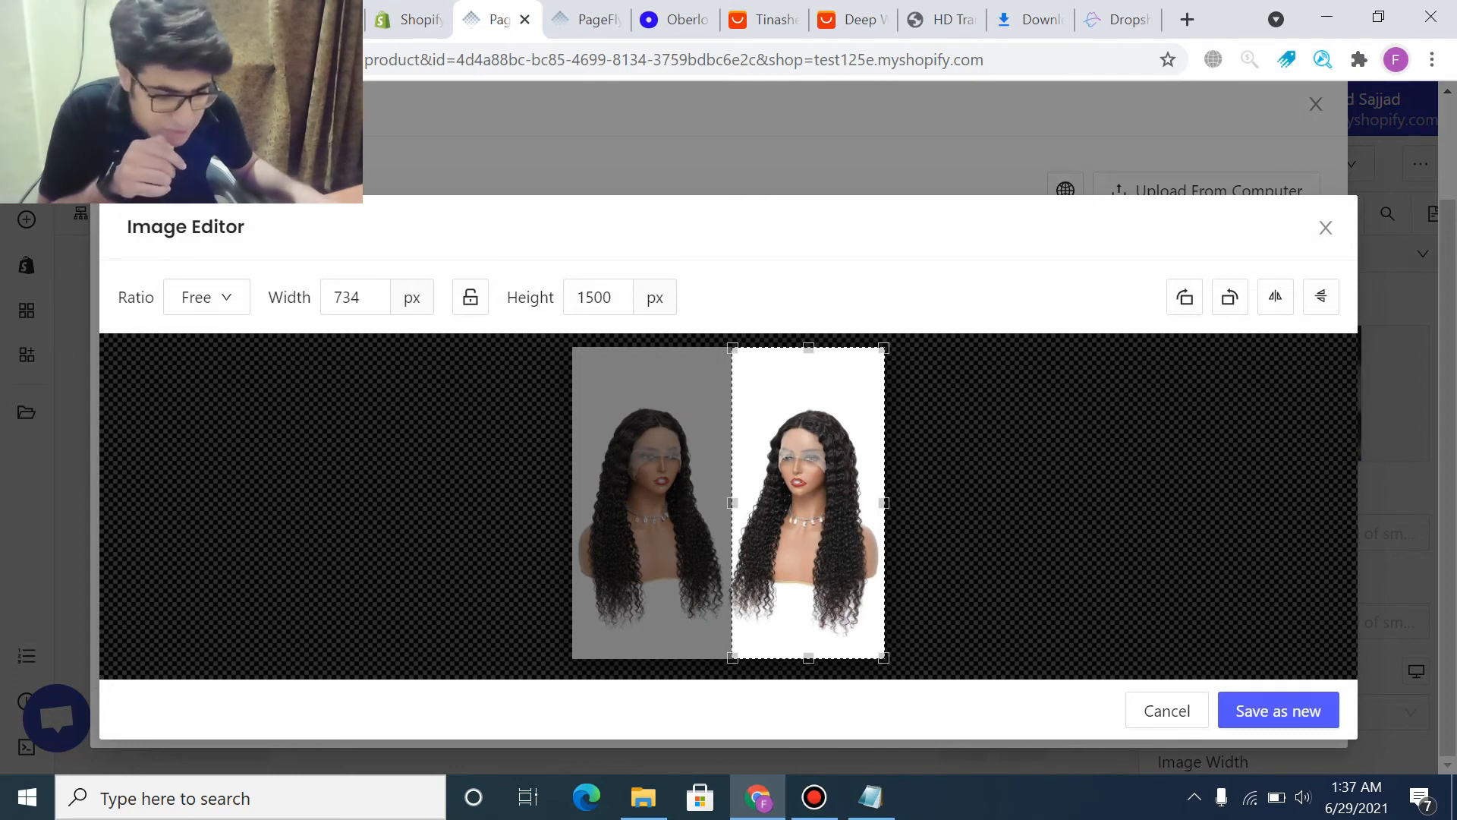
pyautogui.click(1278, 710)
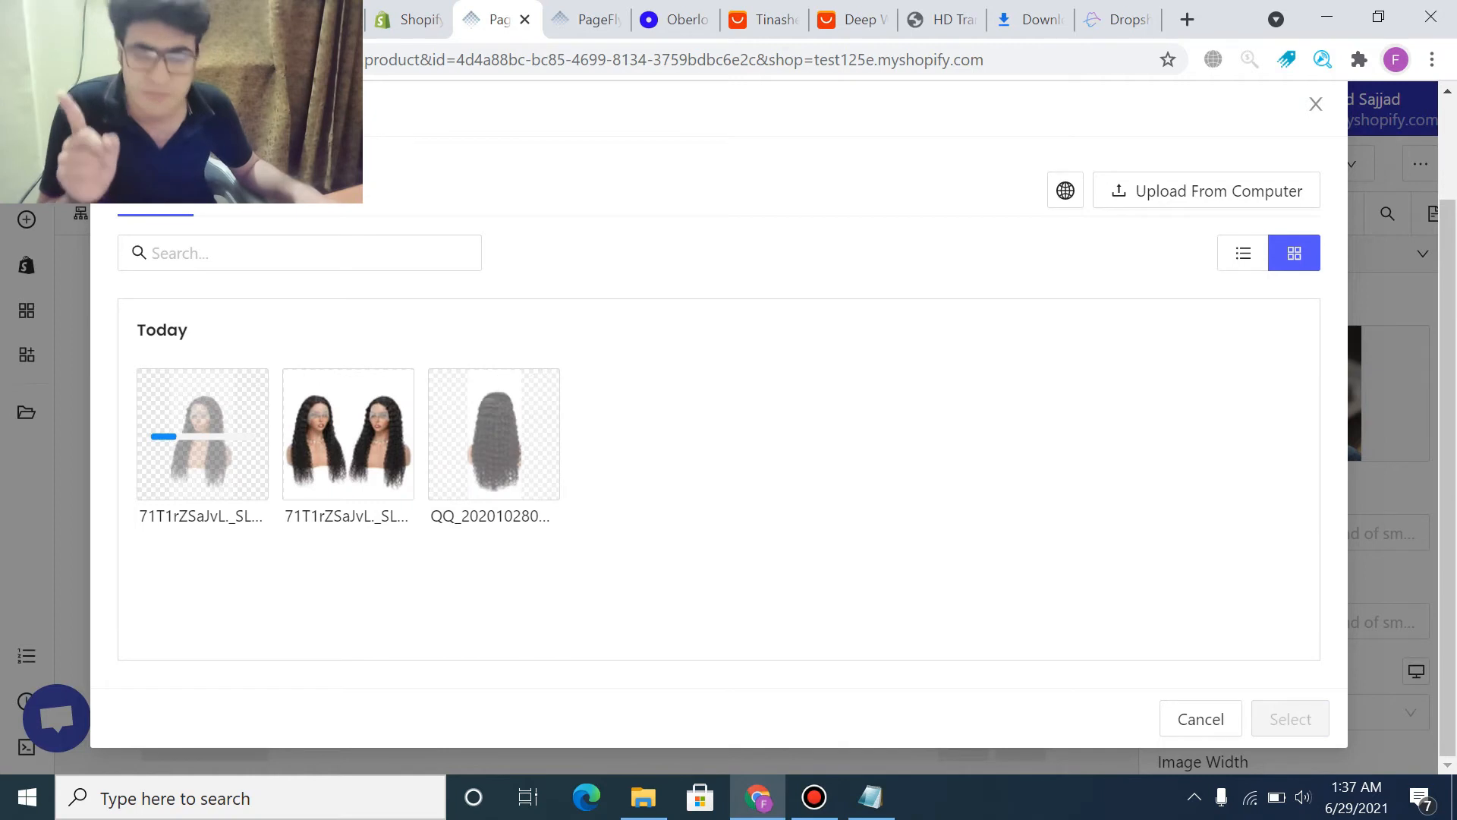
# - Use the newly cropped single-wig picture as the image beside "SMOOTH SOUND FOR ALL MUSIC TYPES"
pyautogui.doubleClick(202, 440)
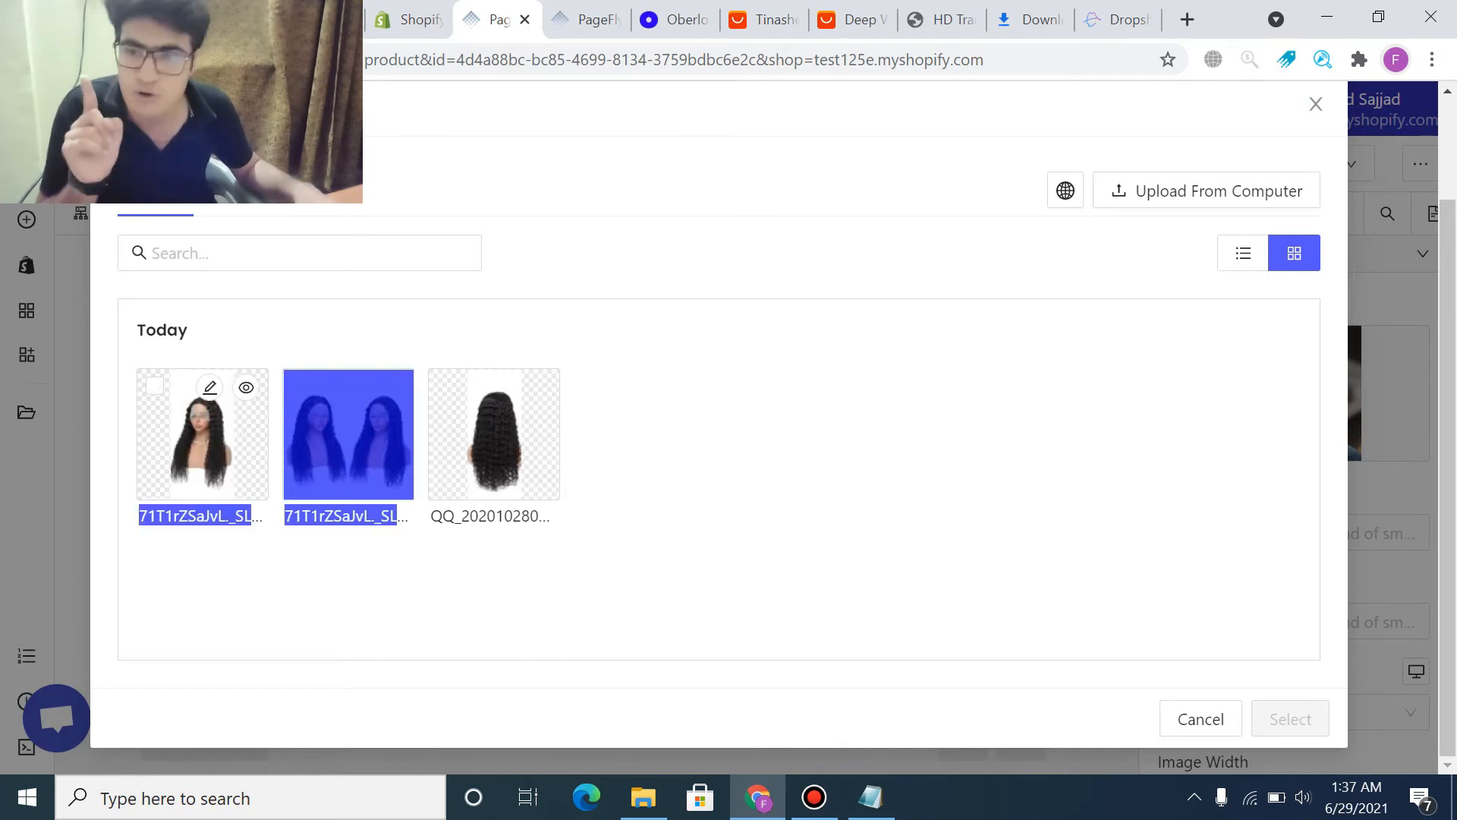
pyautogui.click(202, 440)
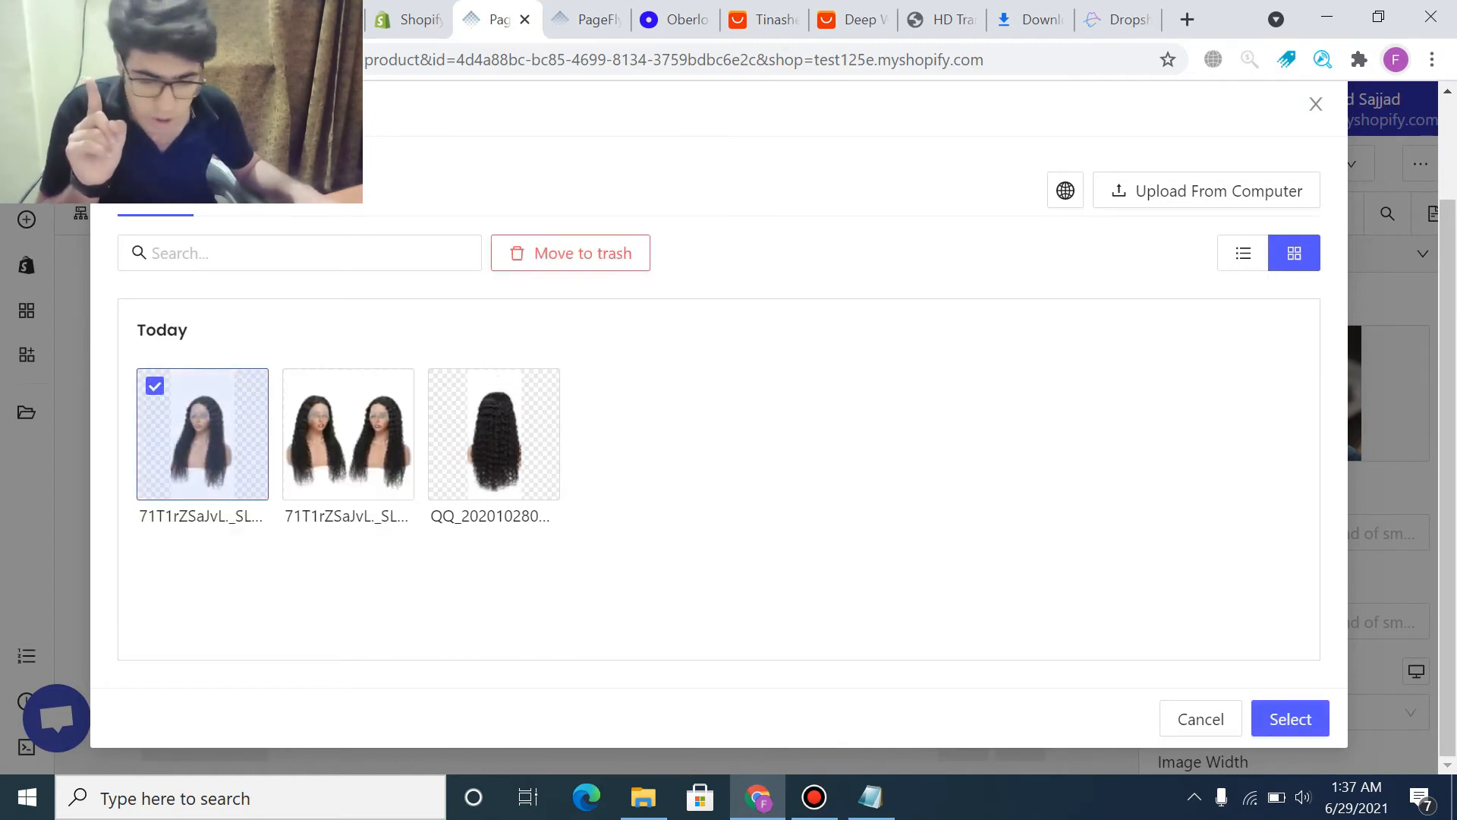
pyautogui.click(1291, 719)
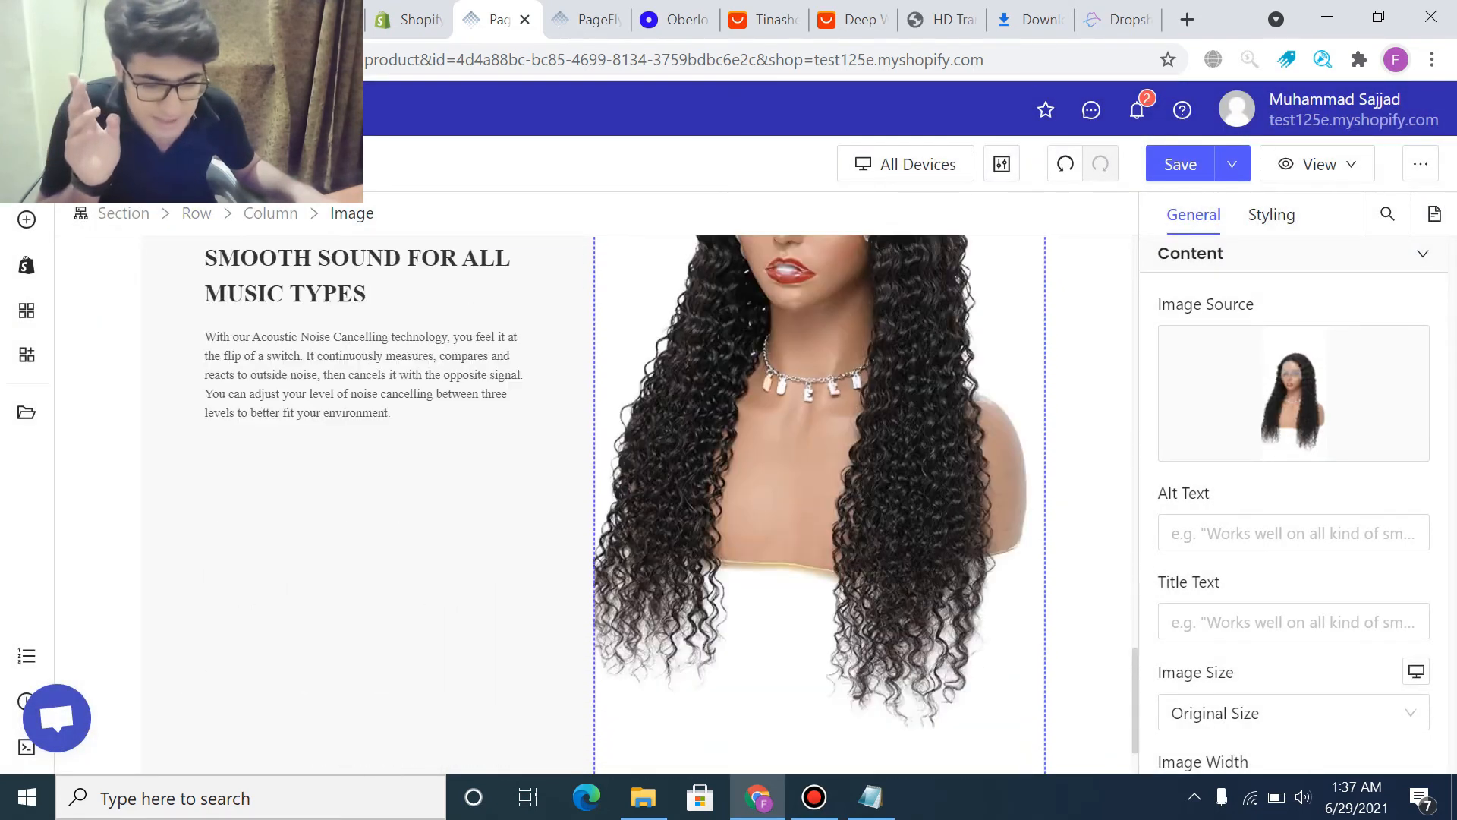
# - Clear the background color of the row holding the "SMOOTH SOUND FOR ALL MUSIC TYPES" text and the wig image
pyautogui.scroll(-4, 592, 505)
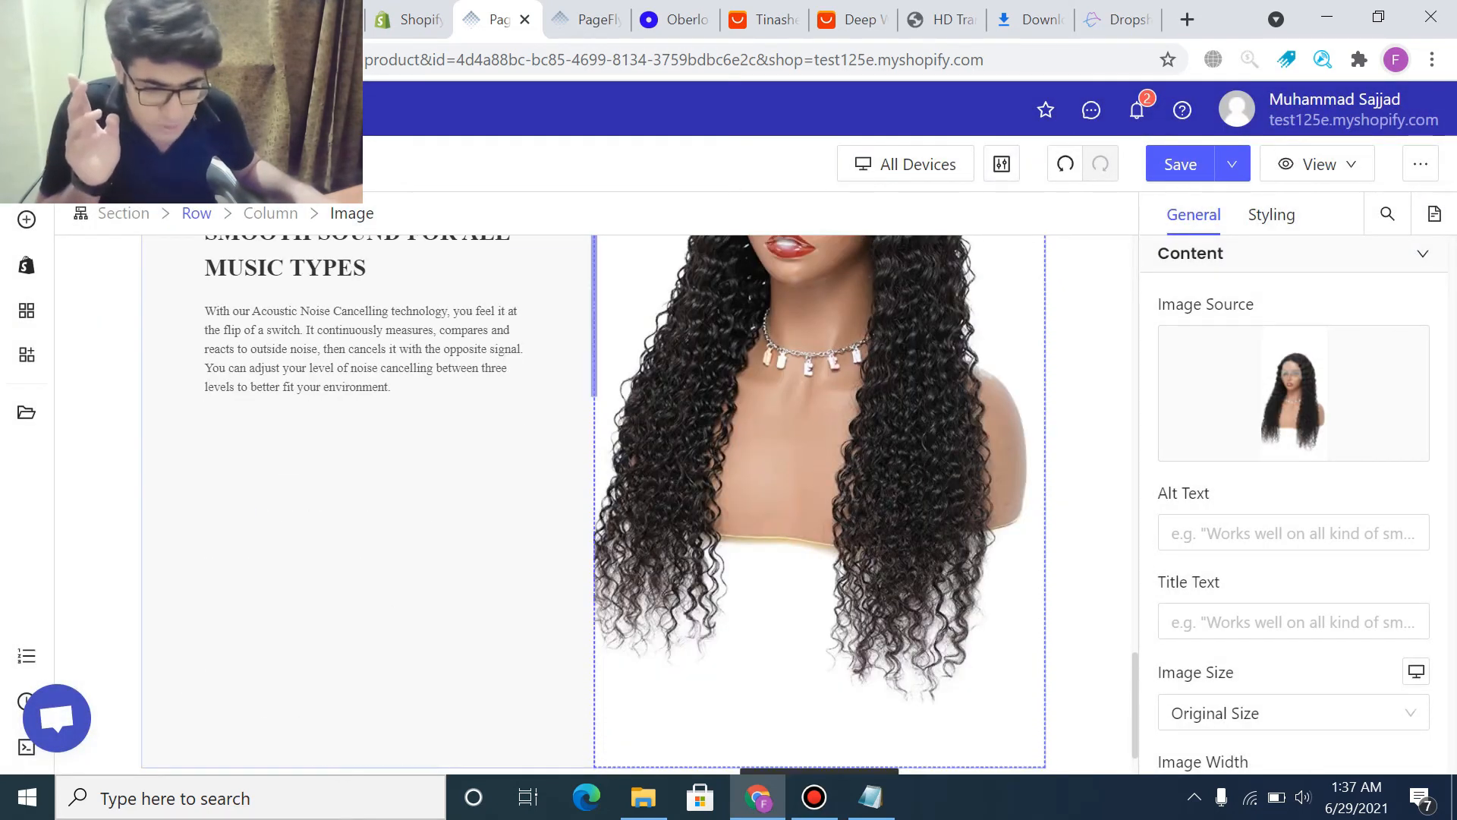
pyautogui.click(196, 214)
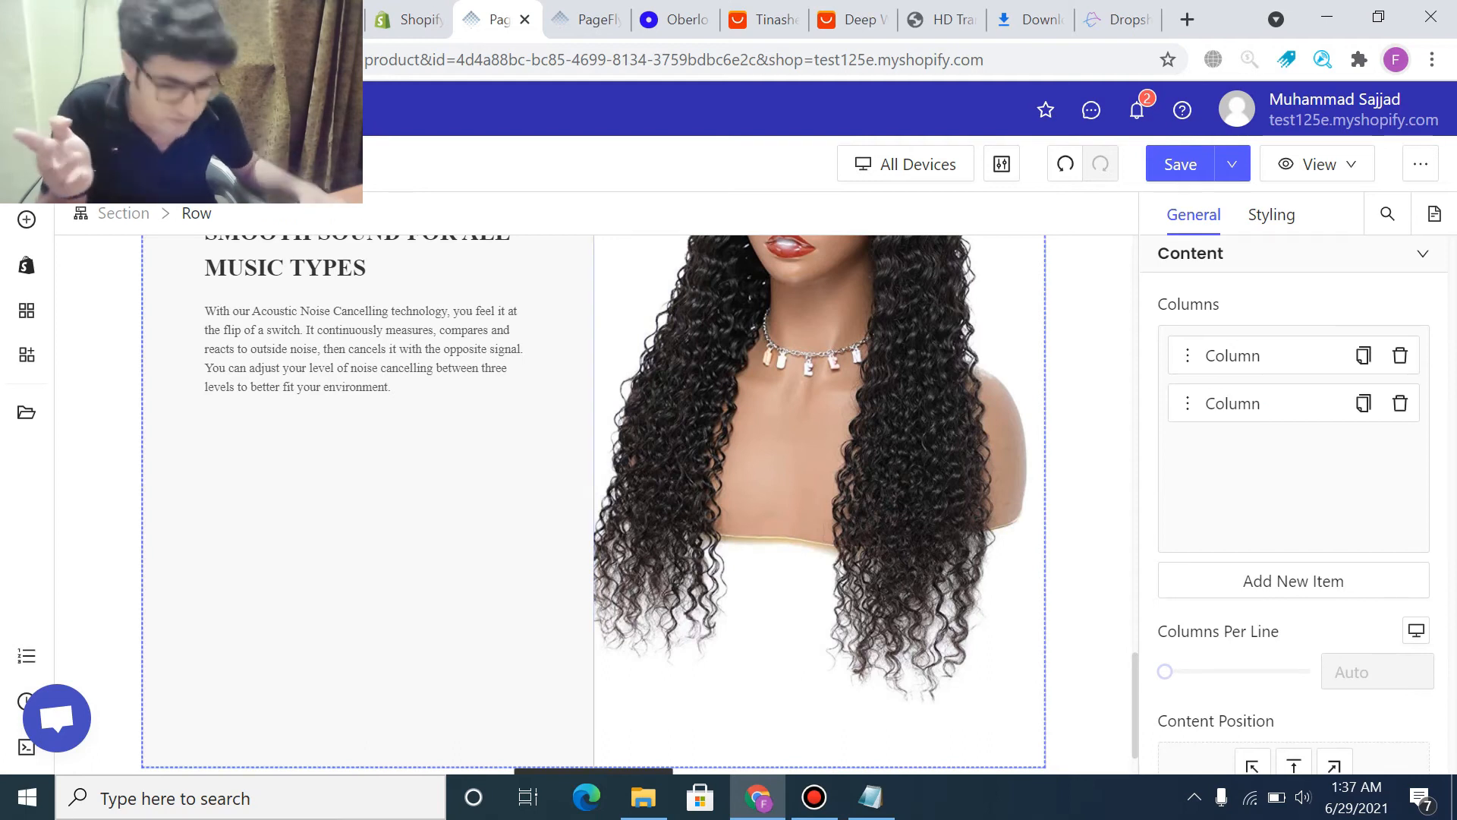
pyautogui.scroll(3, 592, 505)
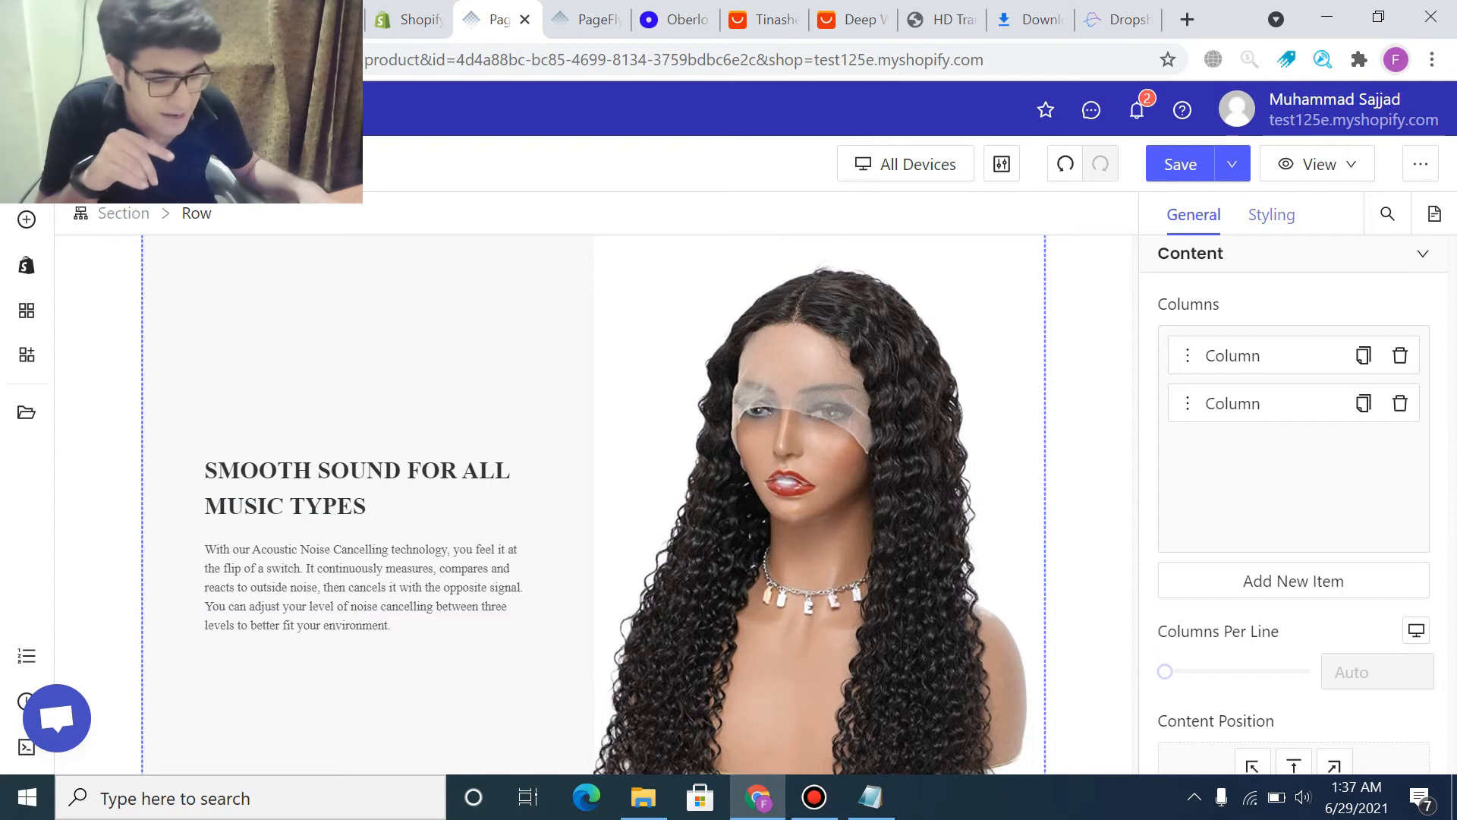
pyautogui.scroll(2, 592, 505)
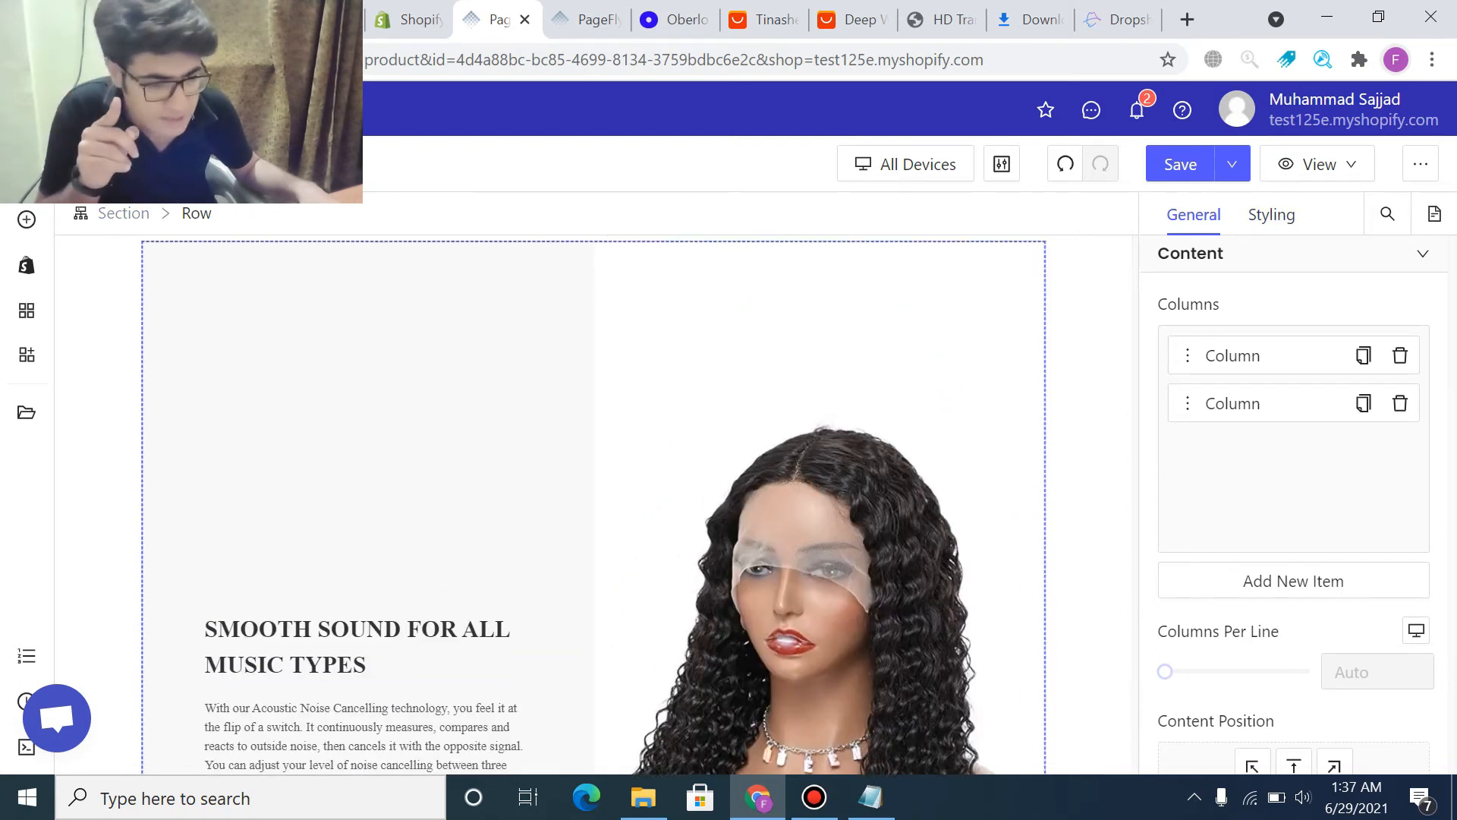
pyautogui.click(1271, 215)
pyautogui.scroll(-6, 1294, 493)
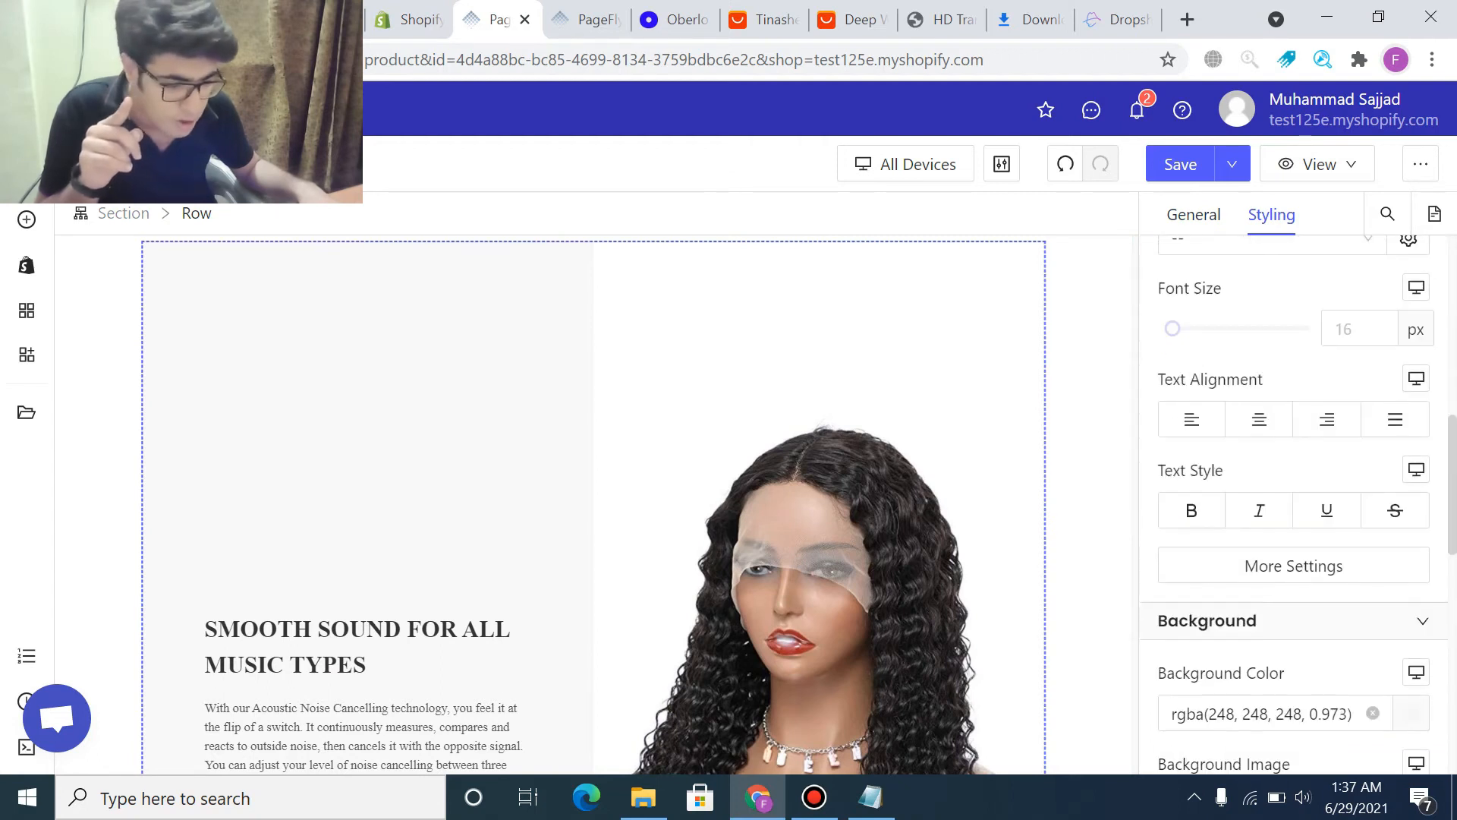
pyautogui.scroll(-4, 1295, 505)
pyautogui.click(1373, 377)
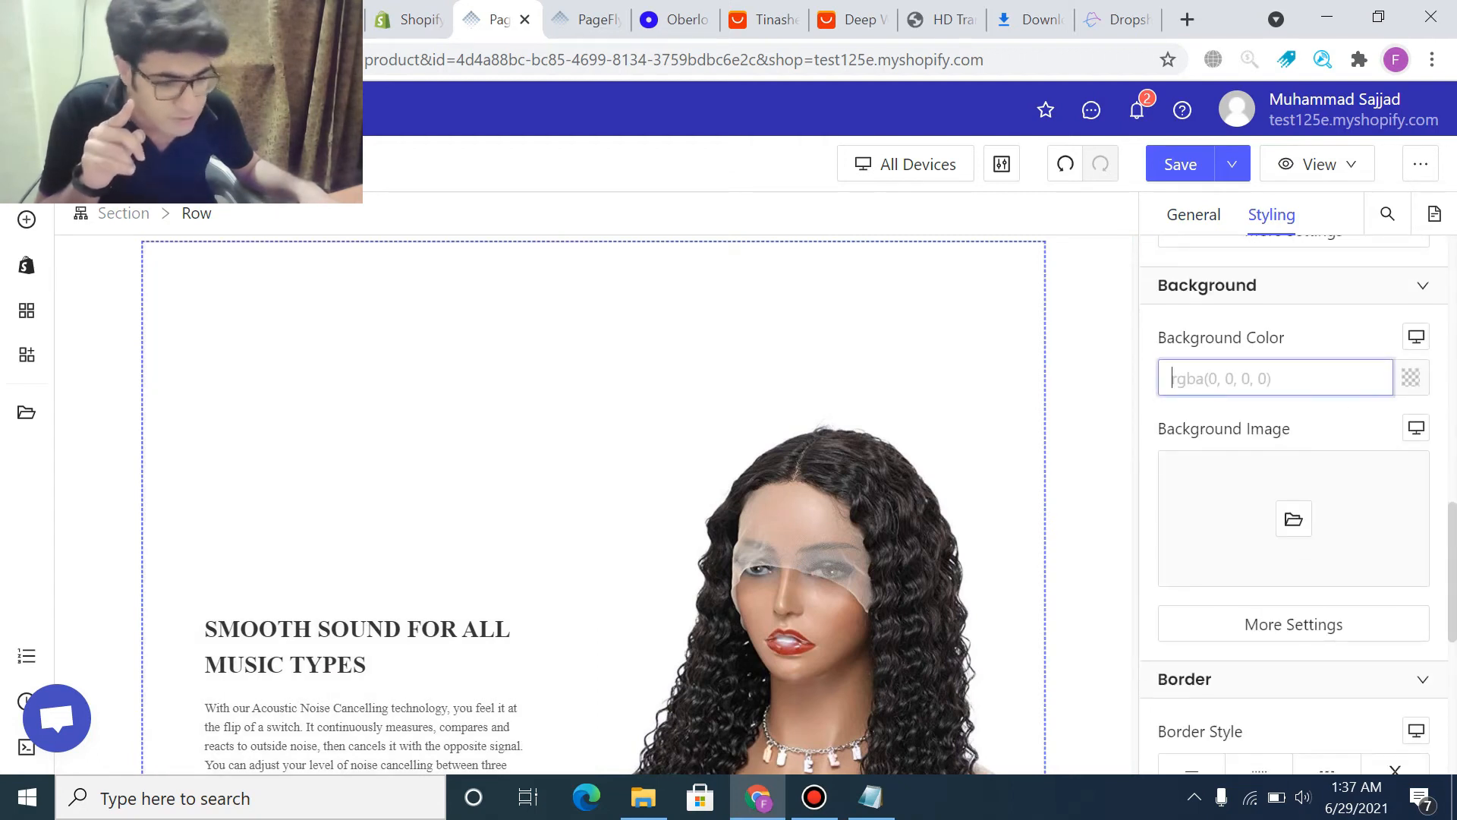
pyautogui.scroll(-4, 523, 341)
pyautogui.scroll(3, 562, 342)
pyautogui.scroll(-4, 595, 380)
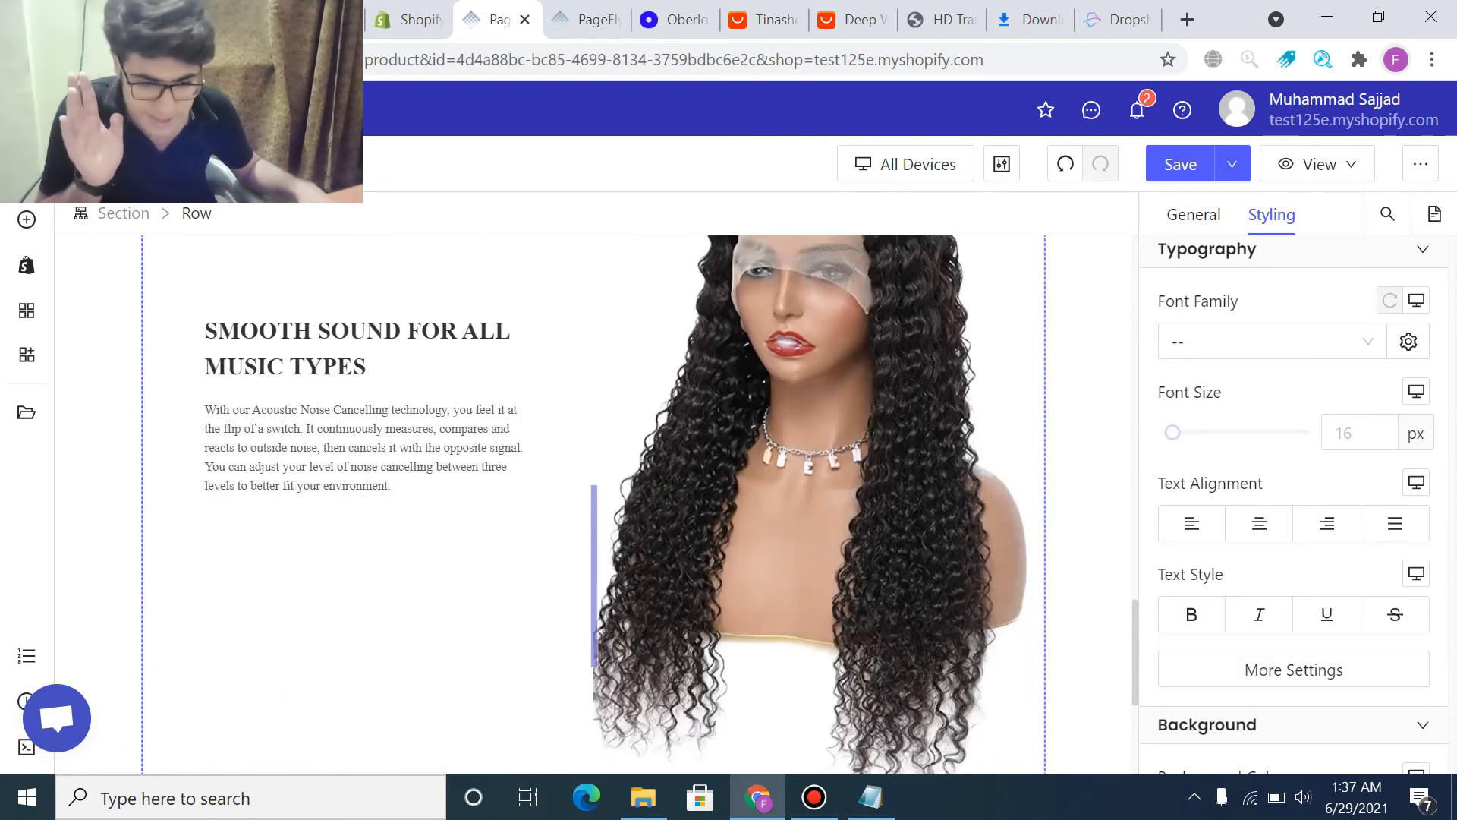
pyautogui.click(630, 364)
pyautogui.click(593, 327)
pyautogui.scroll(4, 593, 342)
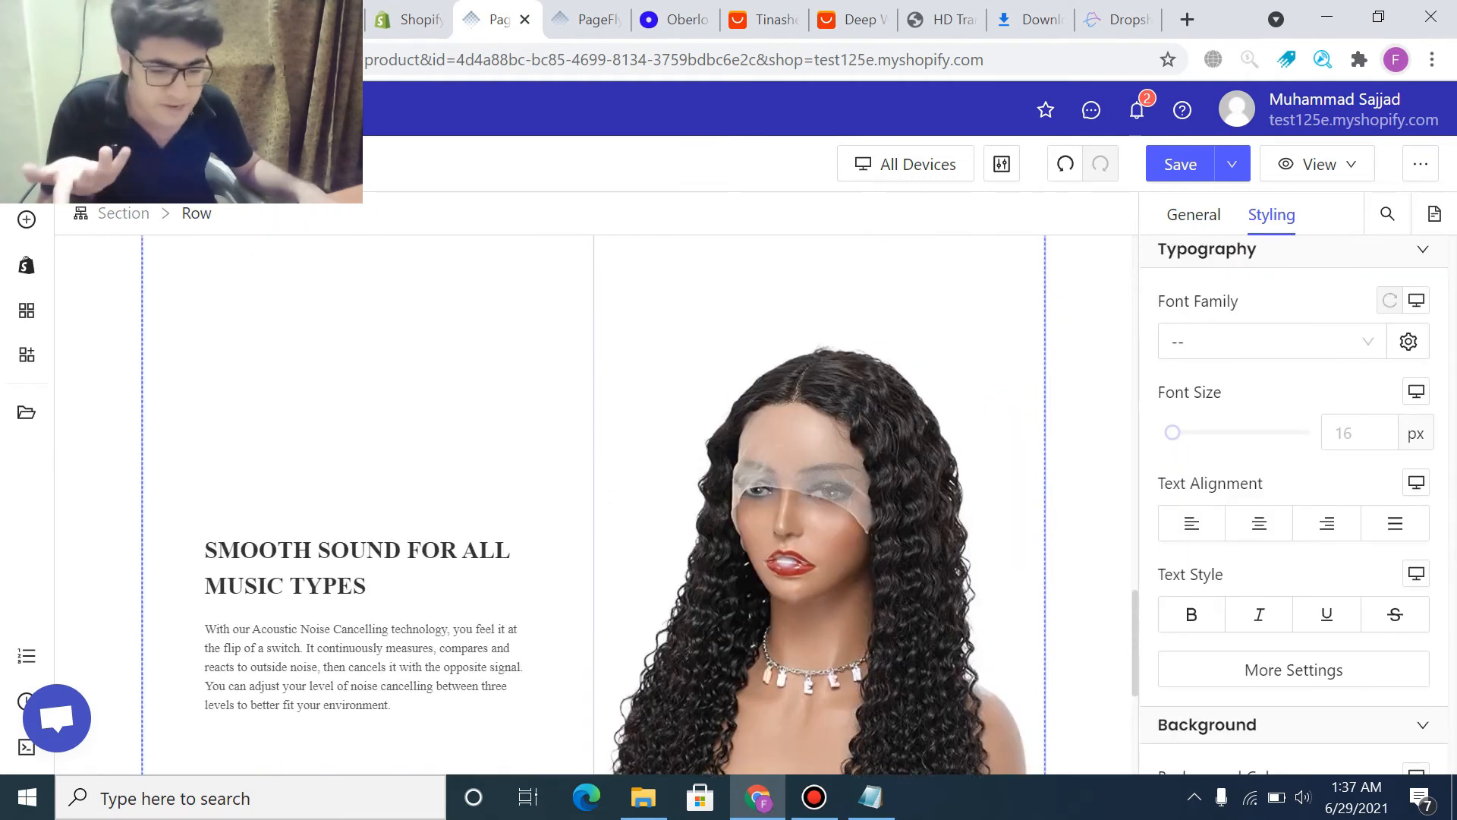
# - Replace the "SMOOTH SOUND FOR ALL MUSIC TYPES" heading with "MORE ABOUT THE PRODUCT", copied from the Notepad text file
pyautogui.scroll(-2, 593, 455)
pyautogui.click(871, 797)
pyautogui.click(338, 371)
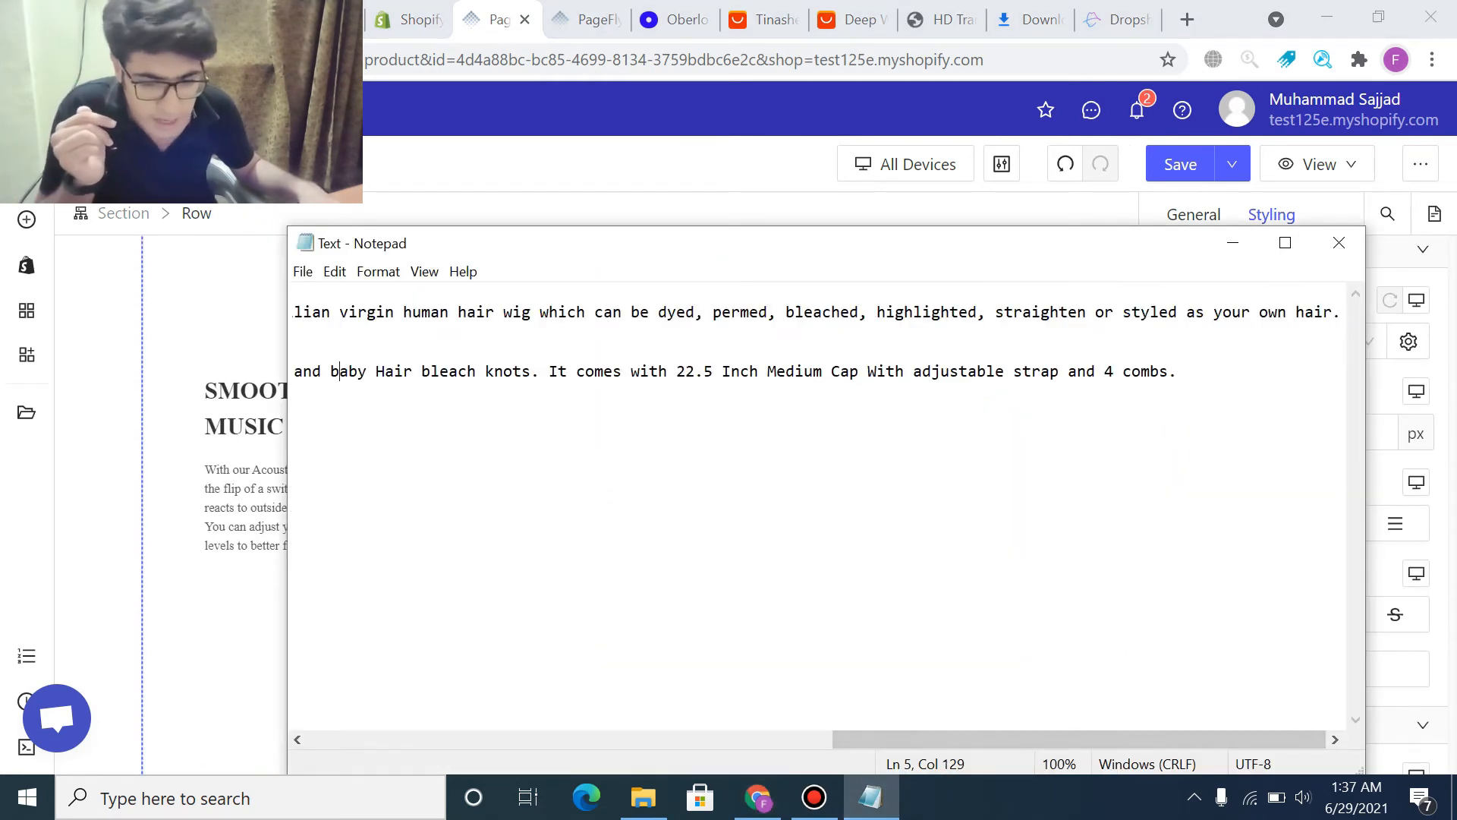
pyautogui.click(298, 392)
pyautogui.moveTo(429, 352); pyautogui.dragTo(296, 337)
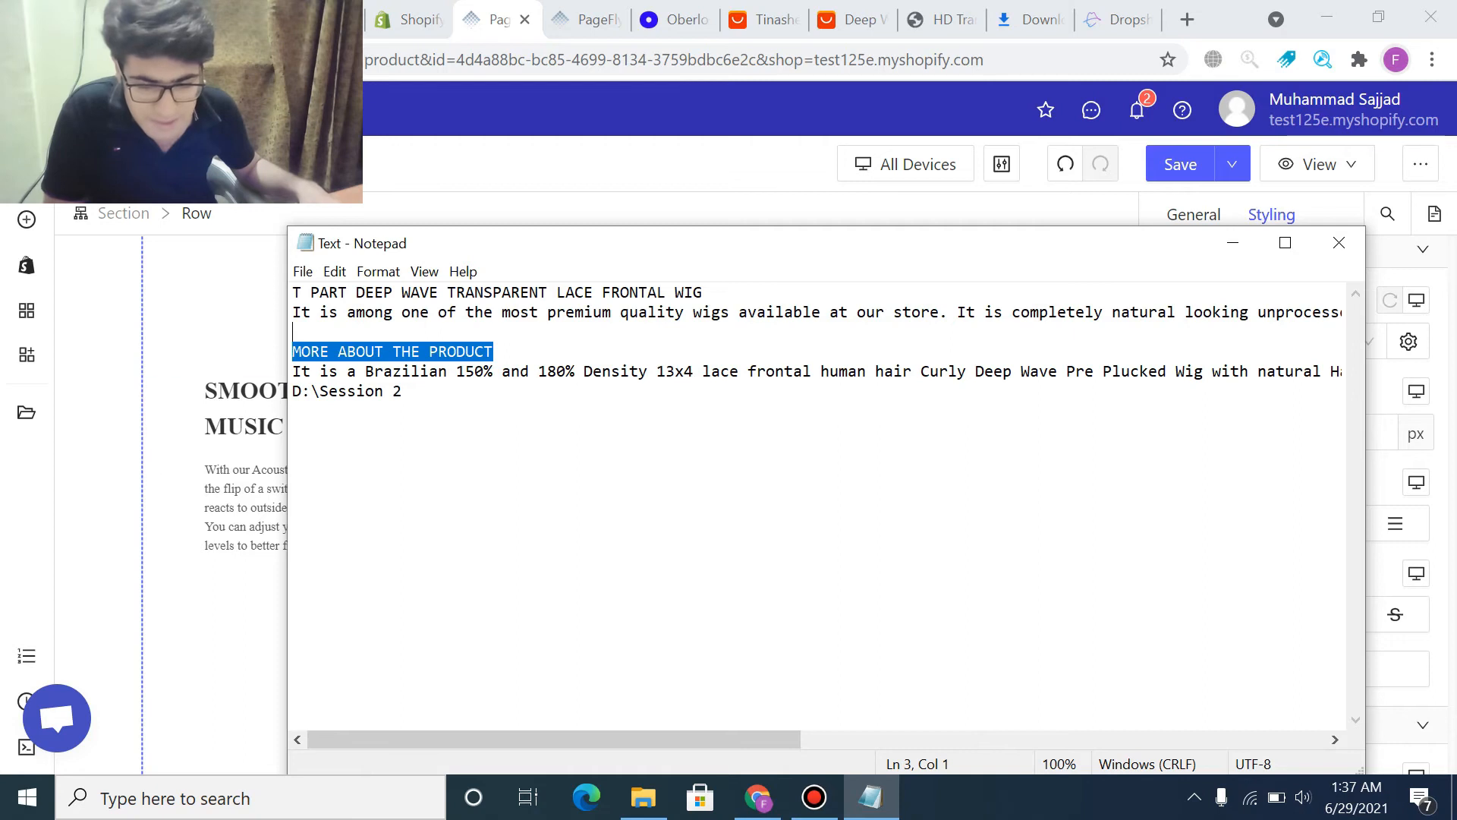
pyautogui.hotkey('ctrl', 'c')
pyautogui.tripleClick(247, 410)
pyautogui.hotkey('ctrl', 'v')
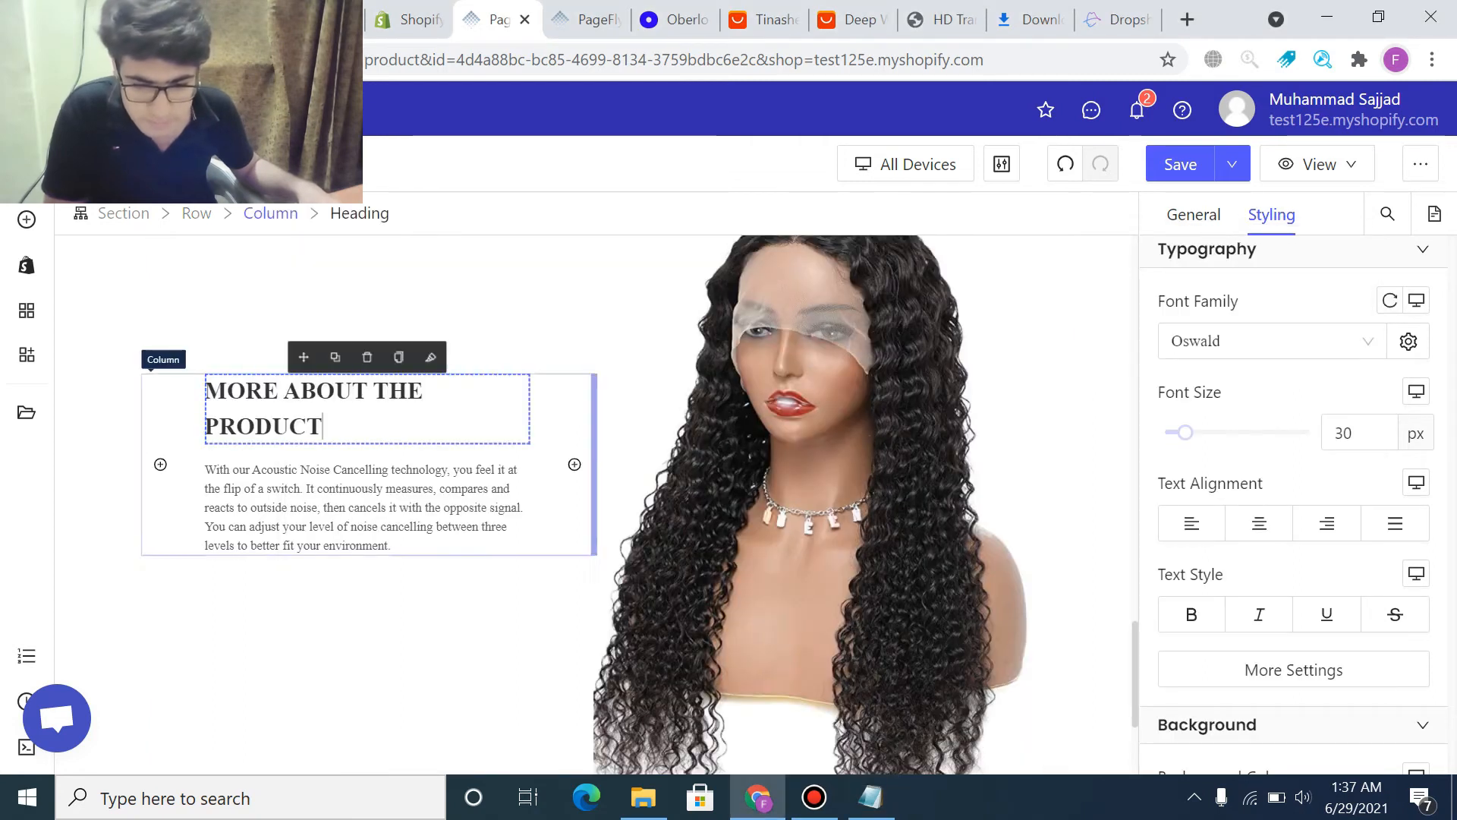
# - Replace the noise-cancelling paragraph with the Notepad description starting "It is a Brazilian 150% and 180% Density 13x4 lace frontal human hair"
pyautogui.hotkey('alt', 'Tab')
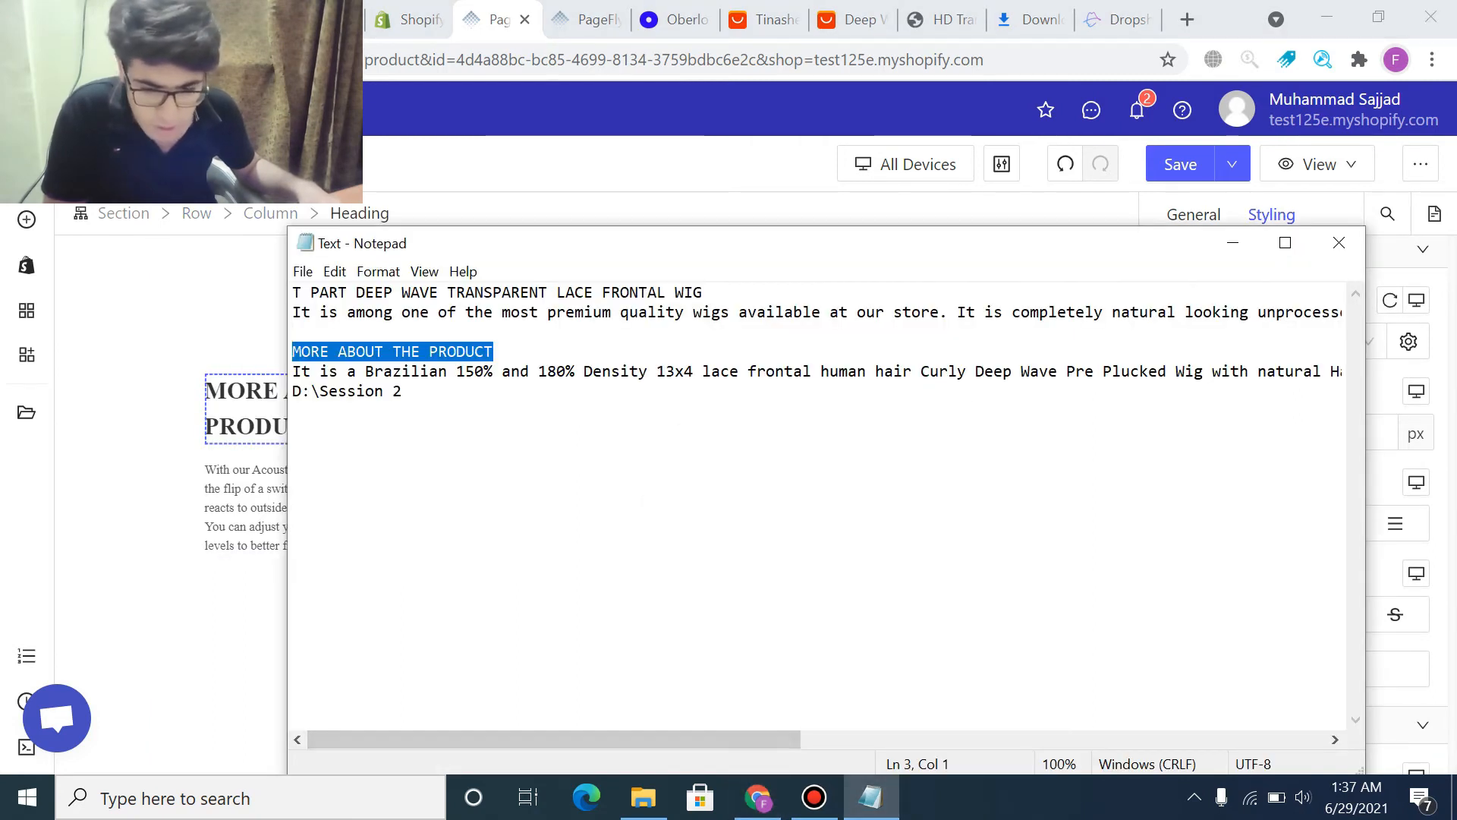
pyautogui.moveTo(288, 372); pyautogui.dragTo(1355, 372)
pyautogui.hotkey('ctrl', 'c')
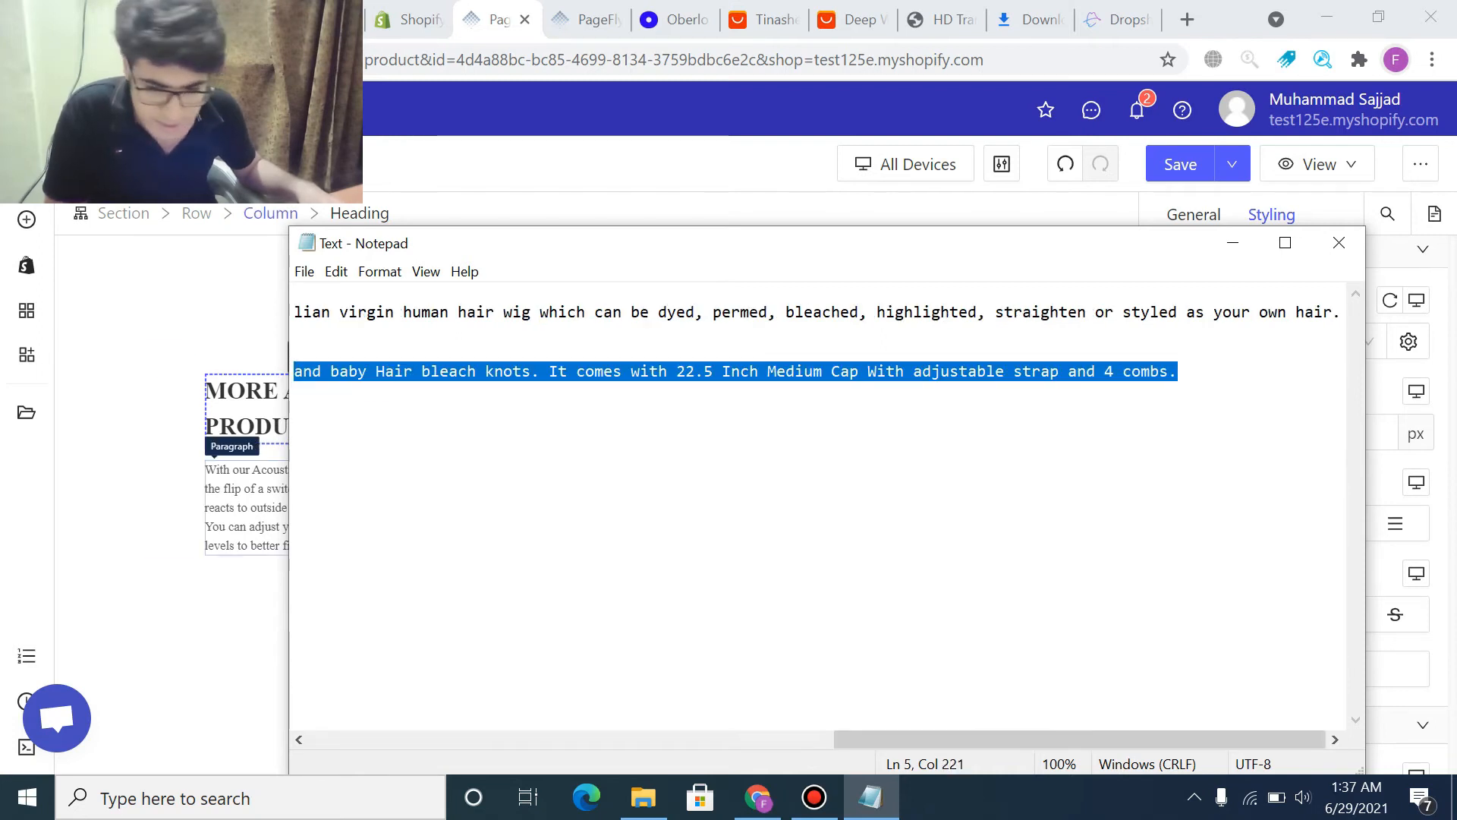
pyautogui.doubleClick(241, 470)
pyautogui.hotkey('ctrl', 'a')
pyautogui.hotkey('ctrl', 'v')
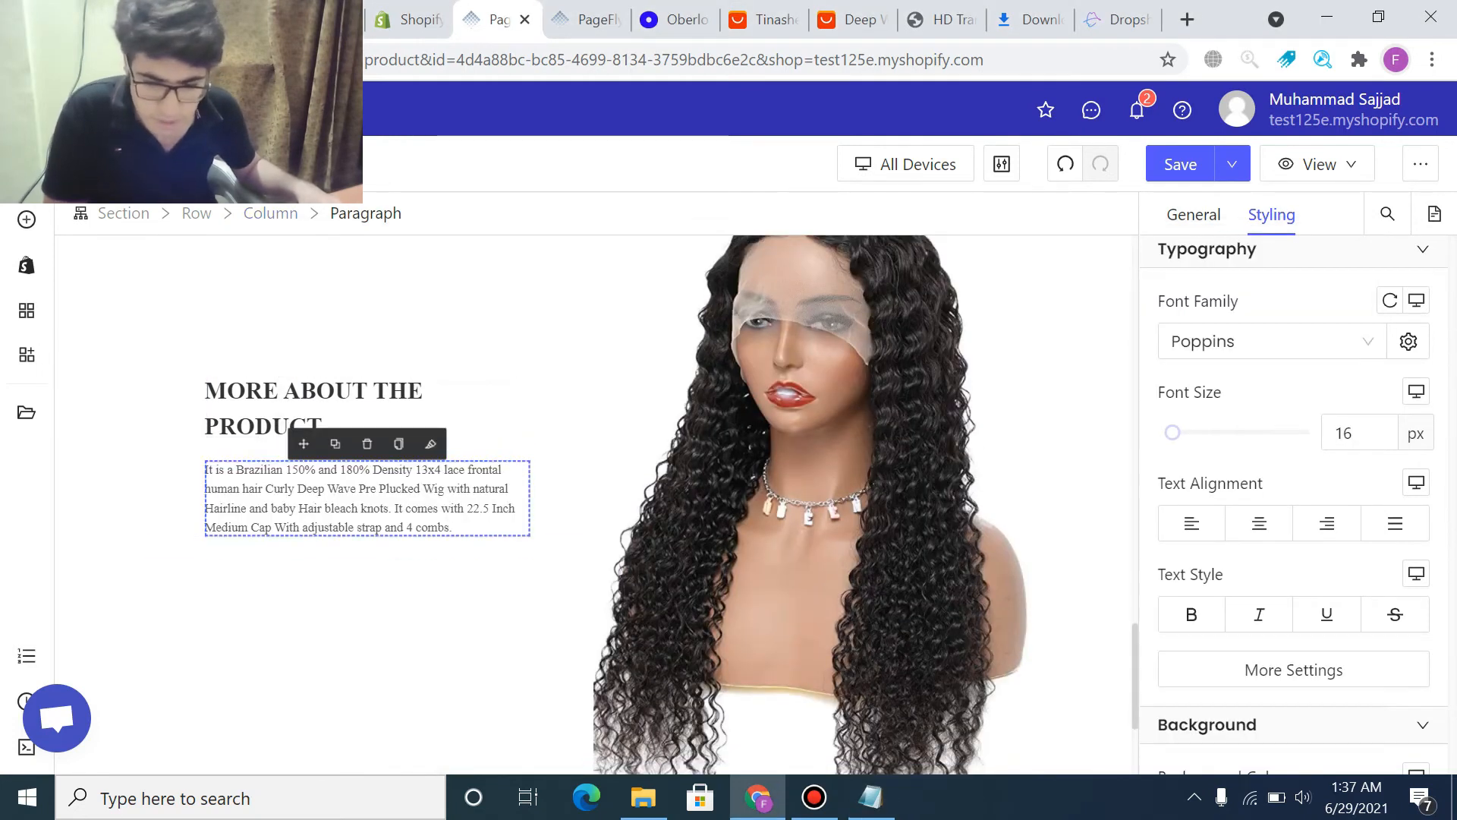
# - Format the new product description paragraph as bold, italic and centered, with a font size of 22 px
pyautogui.tripleClick(464, 507)
pyautogui.click(1192, 614)
pyautogui.click(1260, 614)
pyautogui.click(1259, 523)
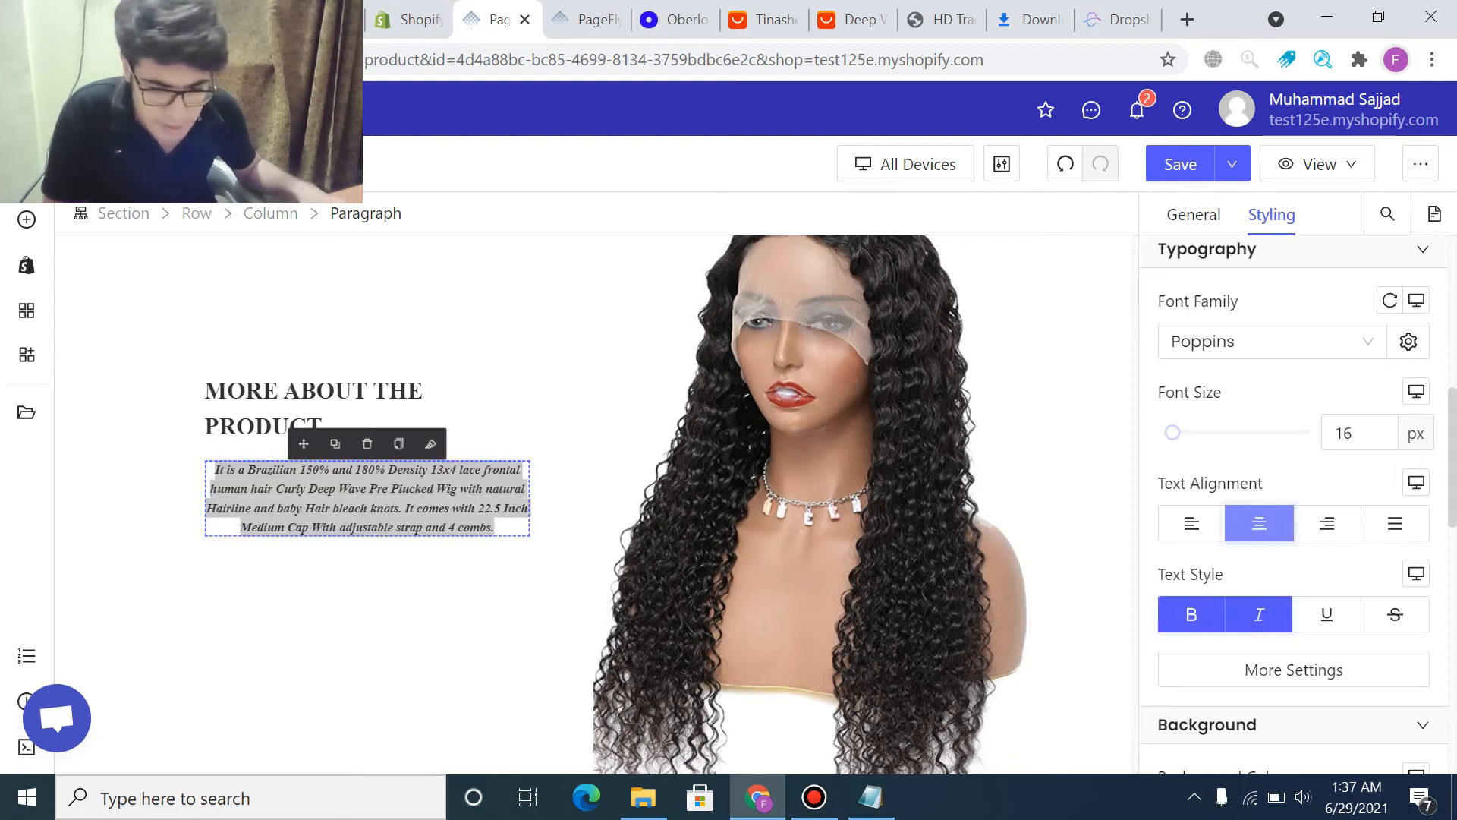
pyautogui.moveTo(1172, 432); pyautogui.dragTo(1178, 432)
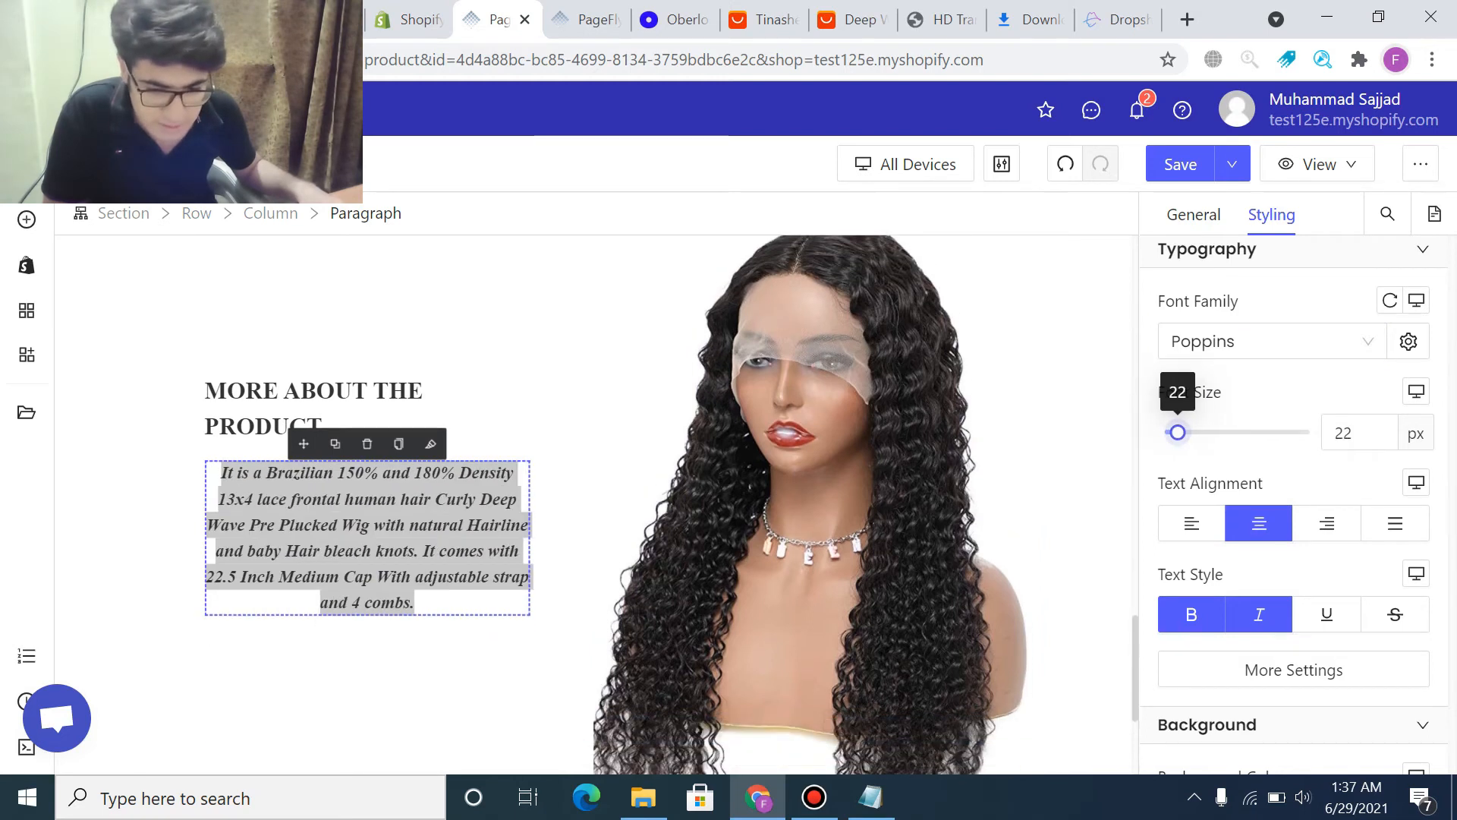
pyautogui.click(592, 471)
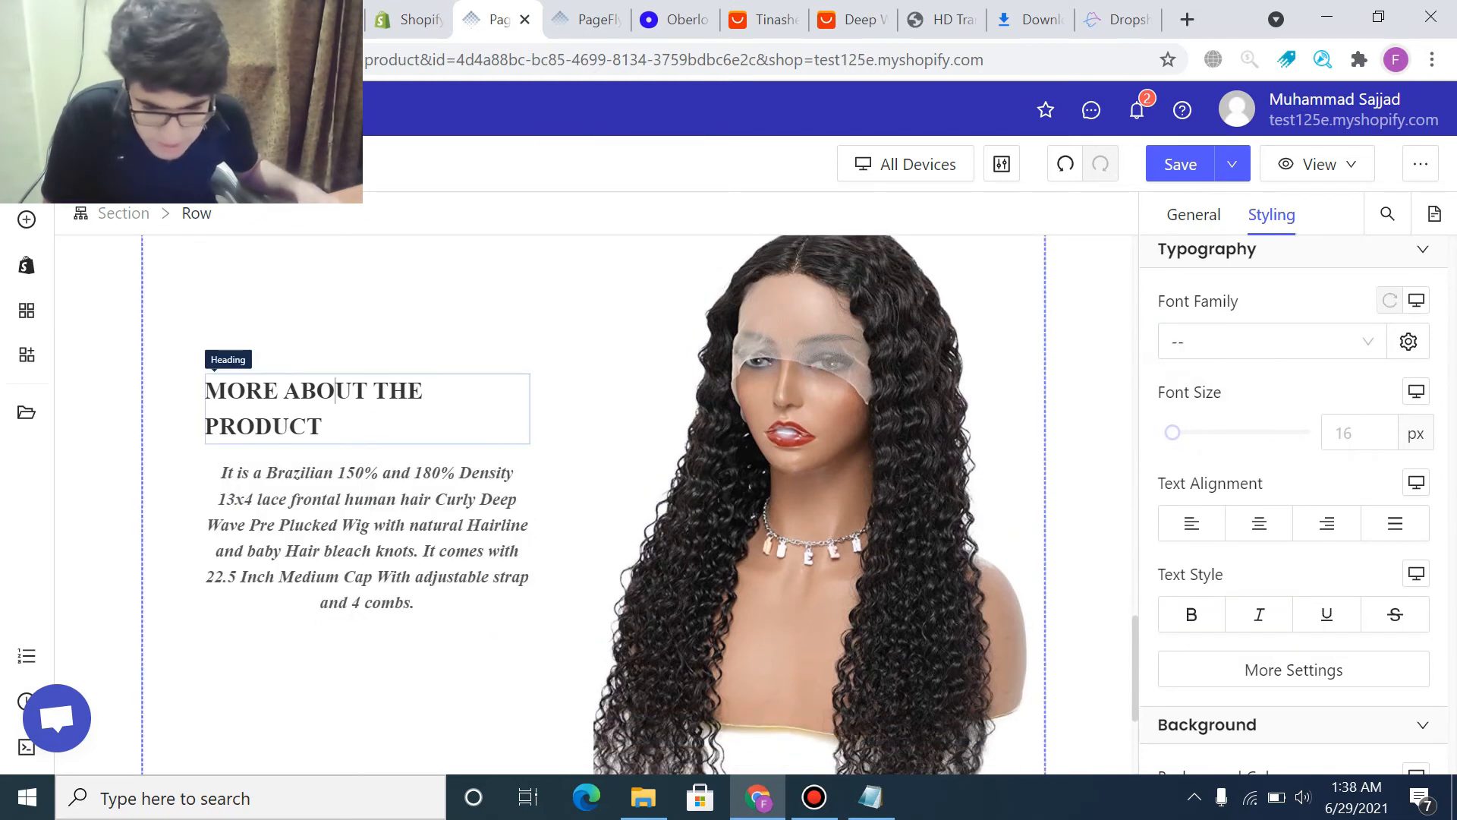
# - Center the "MORE ABOUT THE PRODUCT" heading and review the finished row
pyautogui.tripleClick(327, 392)
pyautogui.click(1259, 523)
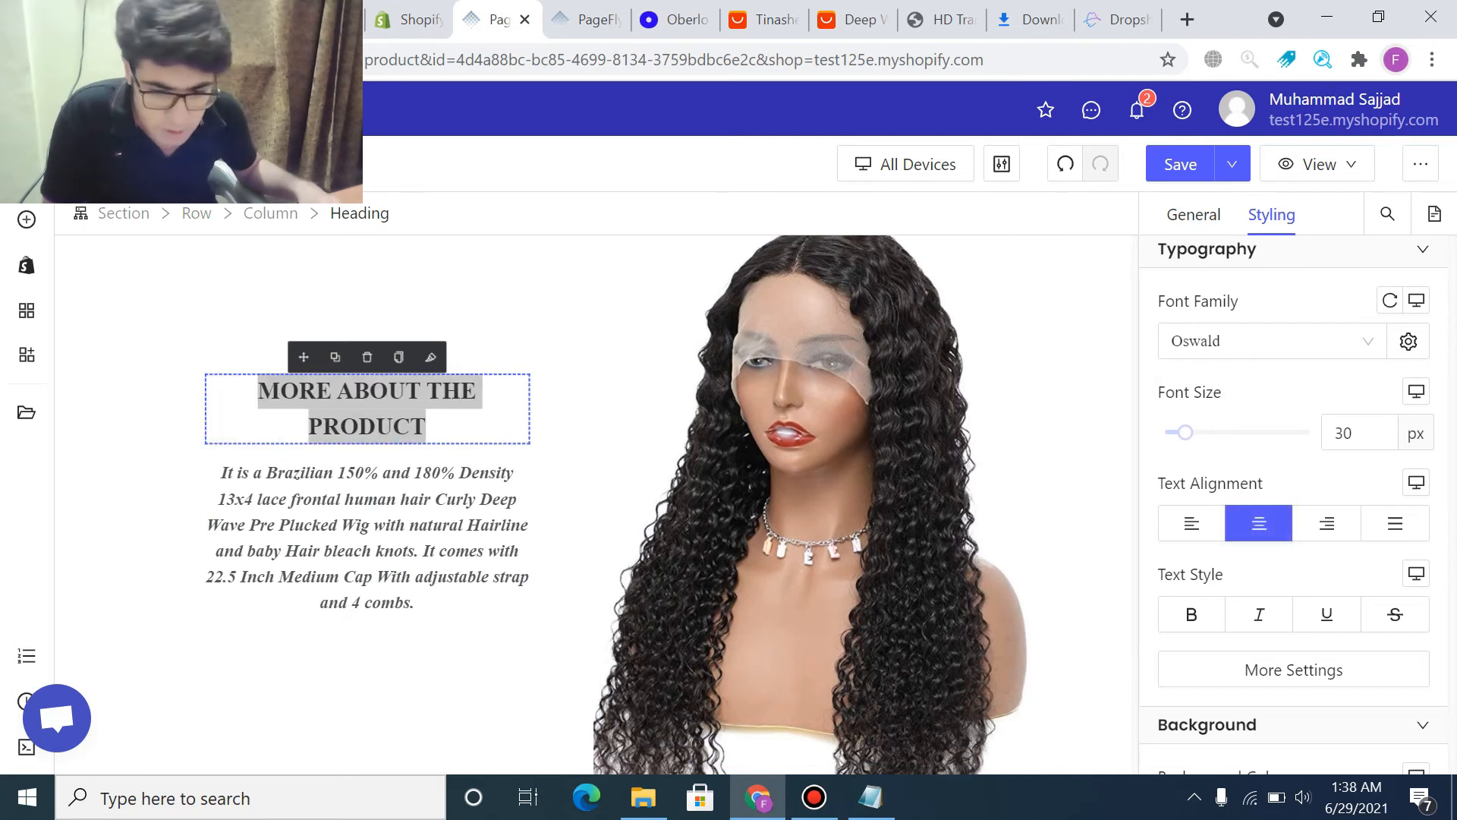
pyautogui.click(1006, 524)
pyautogui.scroll(14, 1006, 523)
pyautogui.scroll(-10, 594, 505)
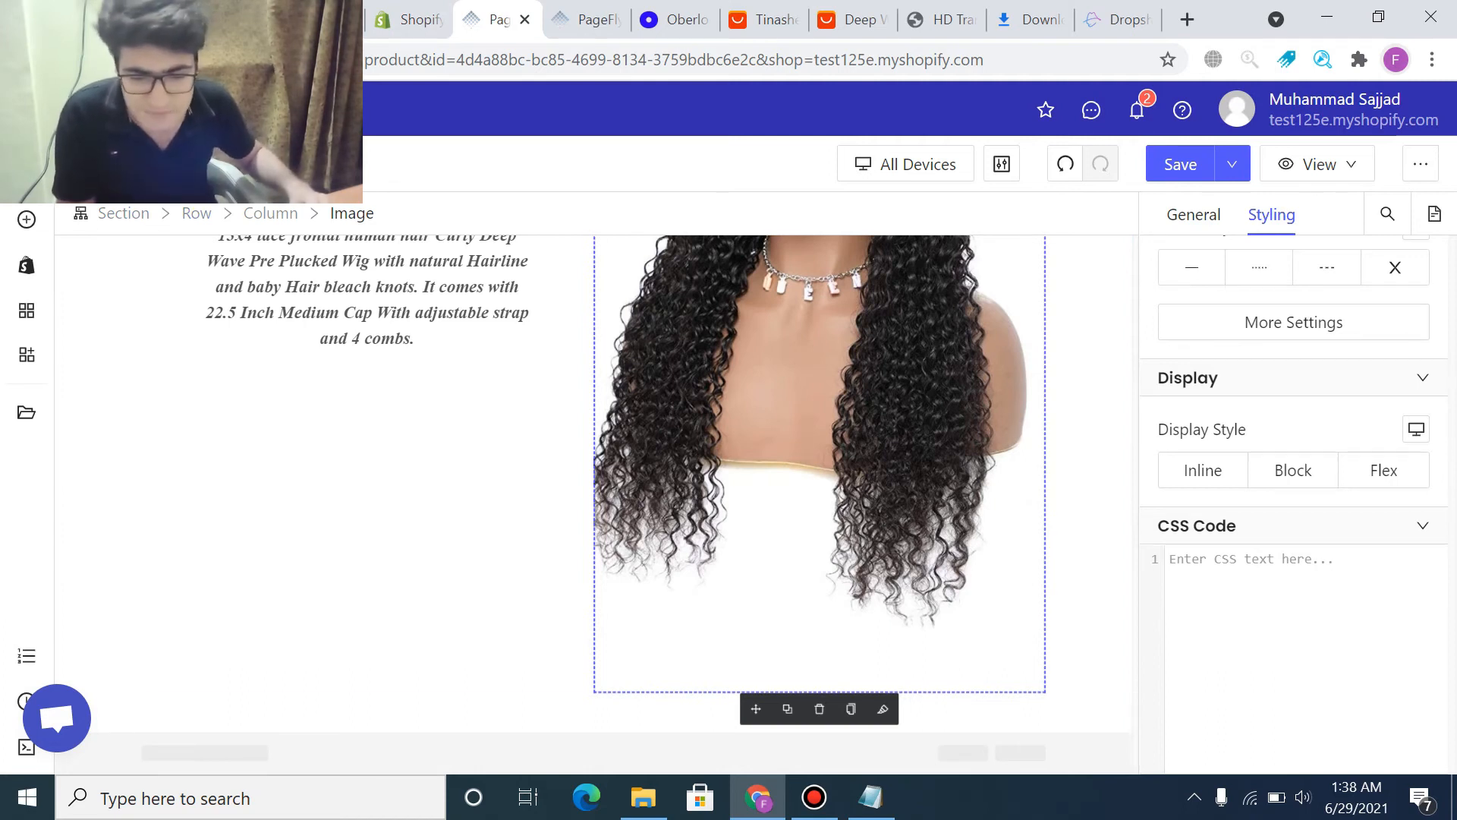
# - Add an empty layout with two equal 1/2 columns below the "MORE ABOUT THE PRODUCT" row
pyautogui.click(26, 412)
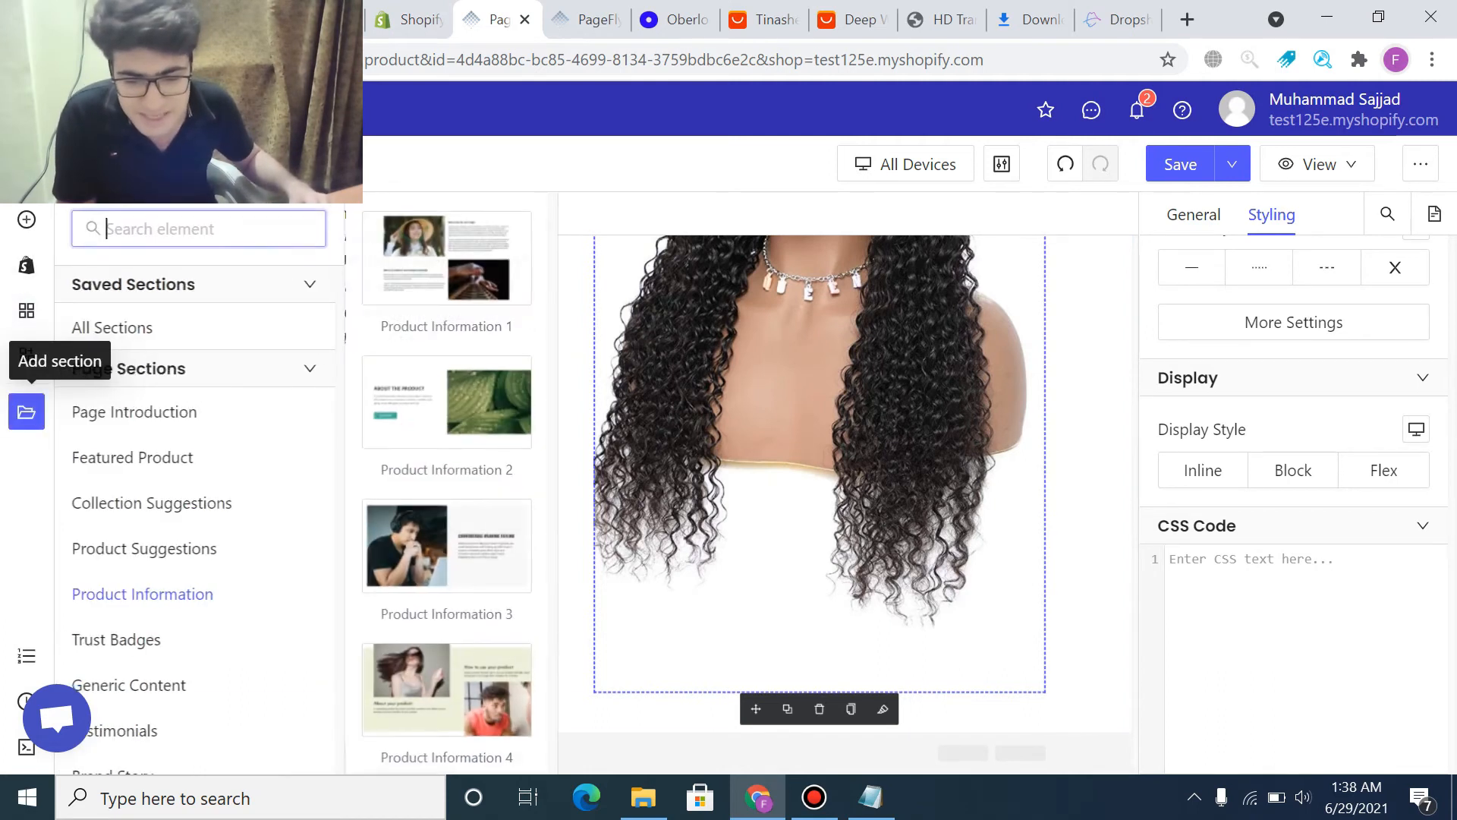
pyautogui.scroll(-3, 304, 341)
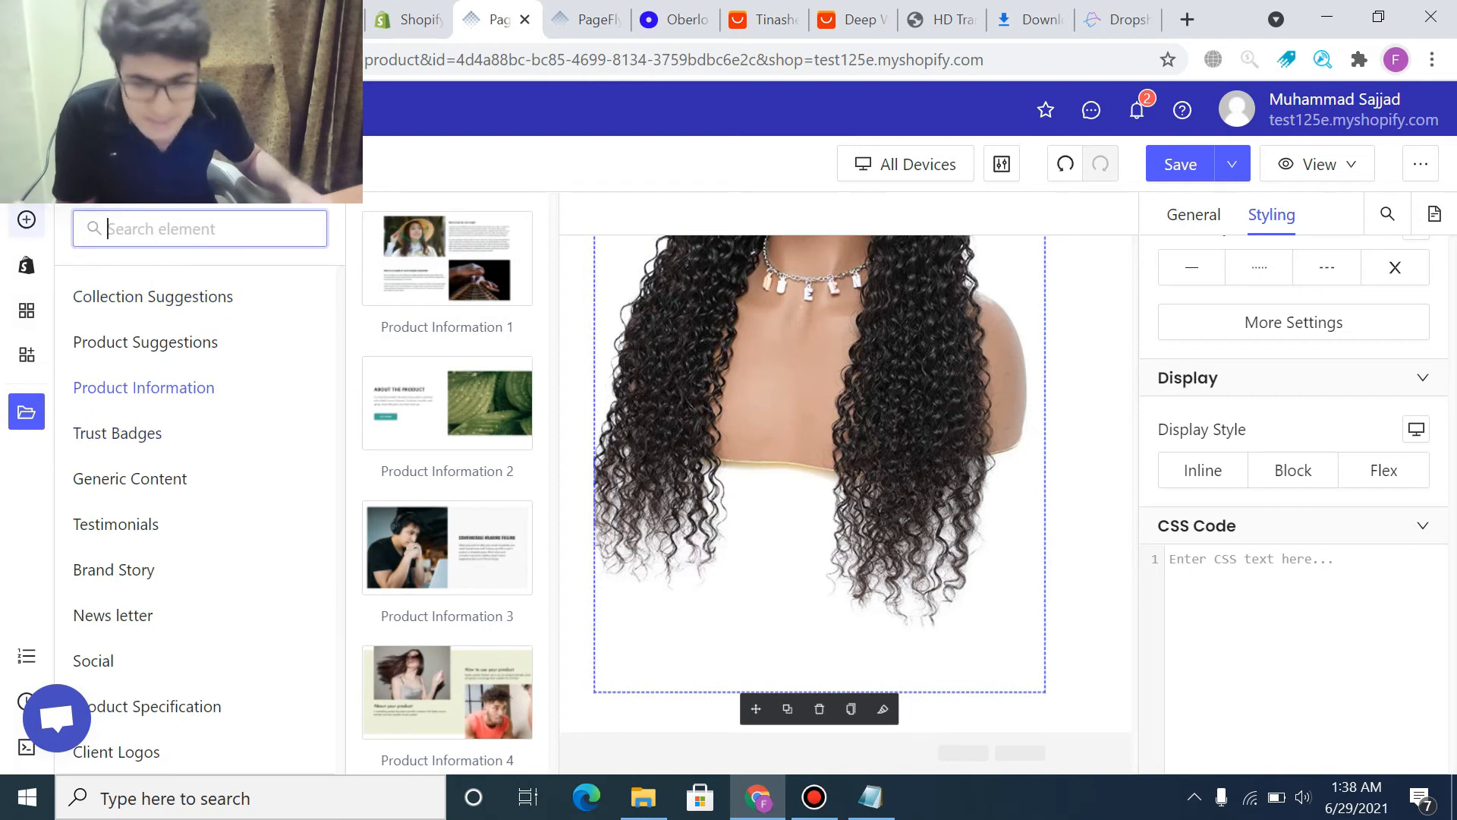
pyautogui.click(26, 220)
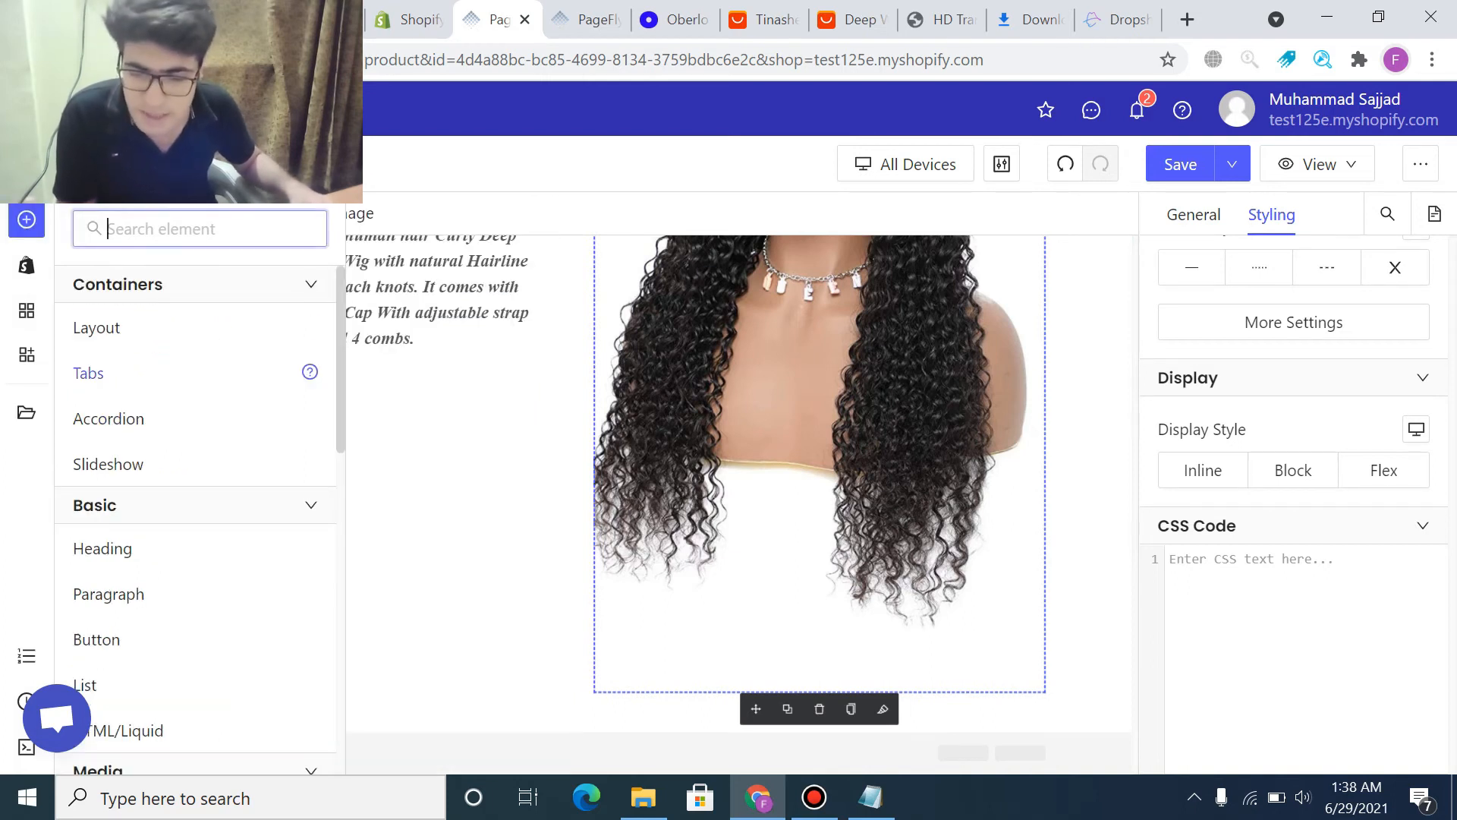
pyautogui.moveTo(97, 328)
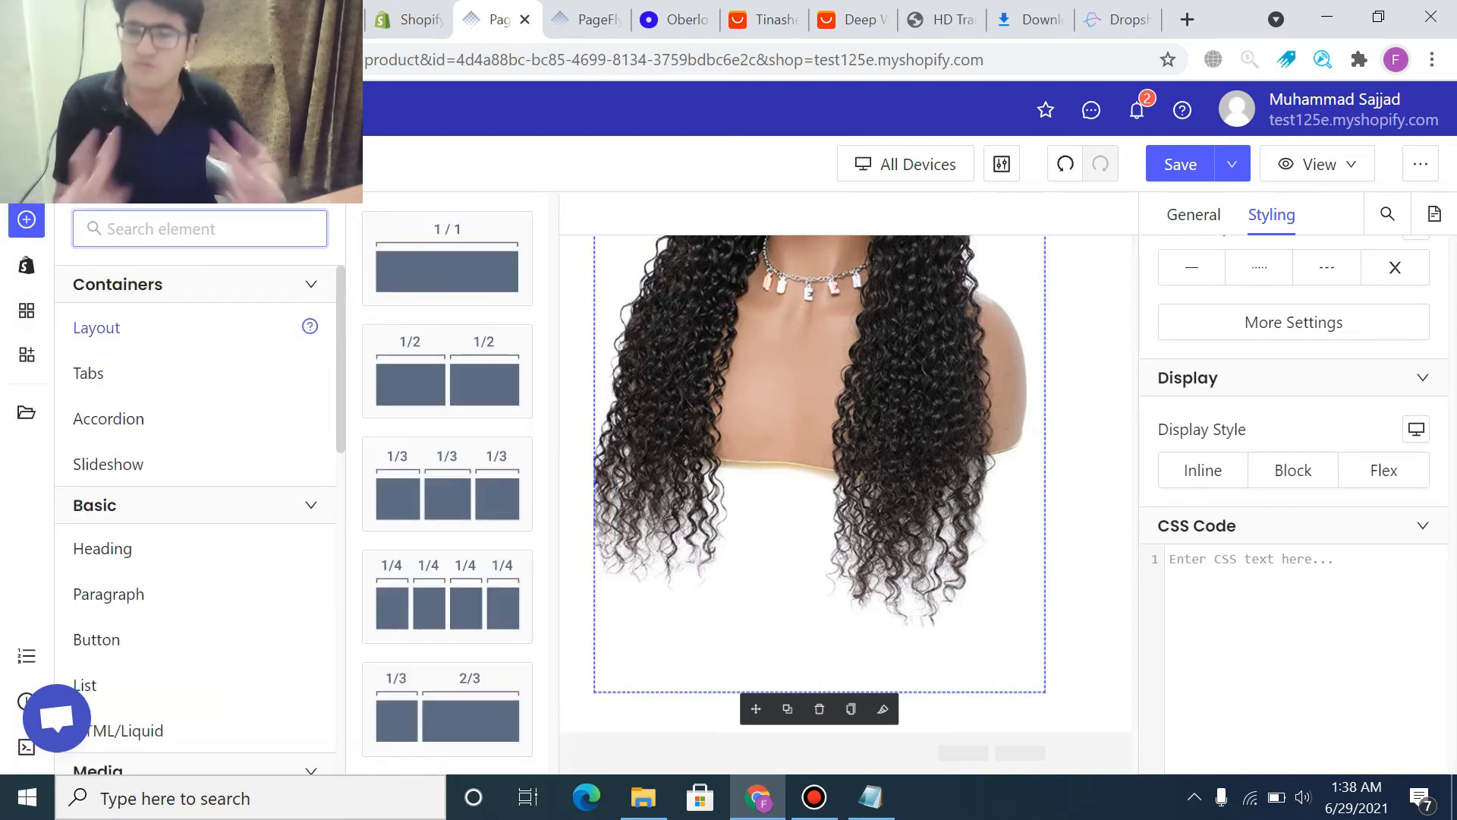
pyautogui.scroll(-7, 447, 464)
pyautogui.scroll(7, 448, 465)
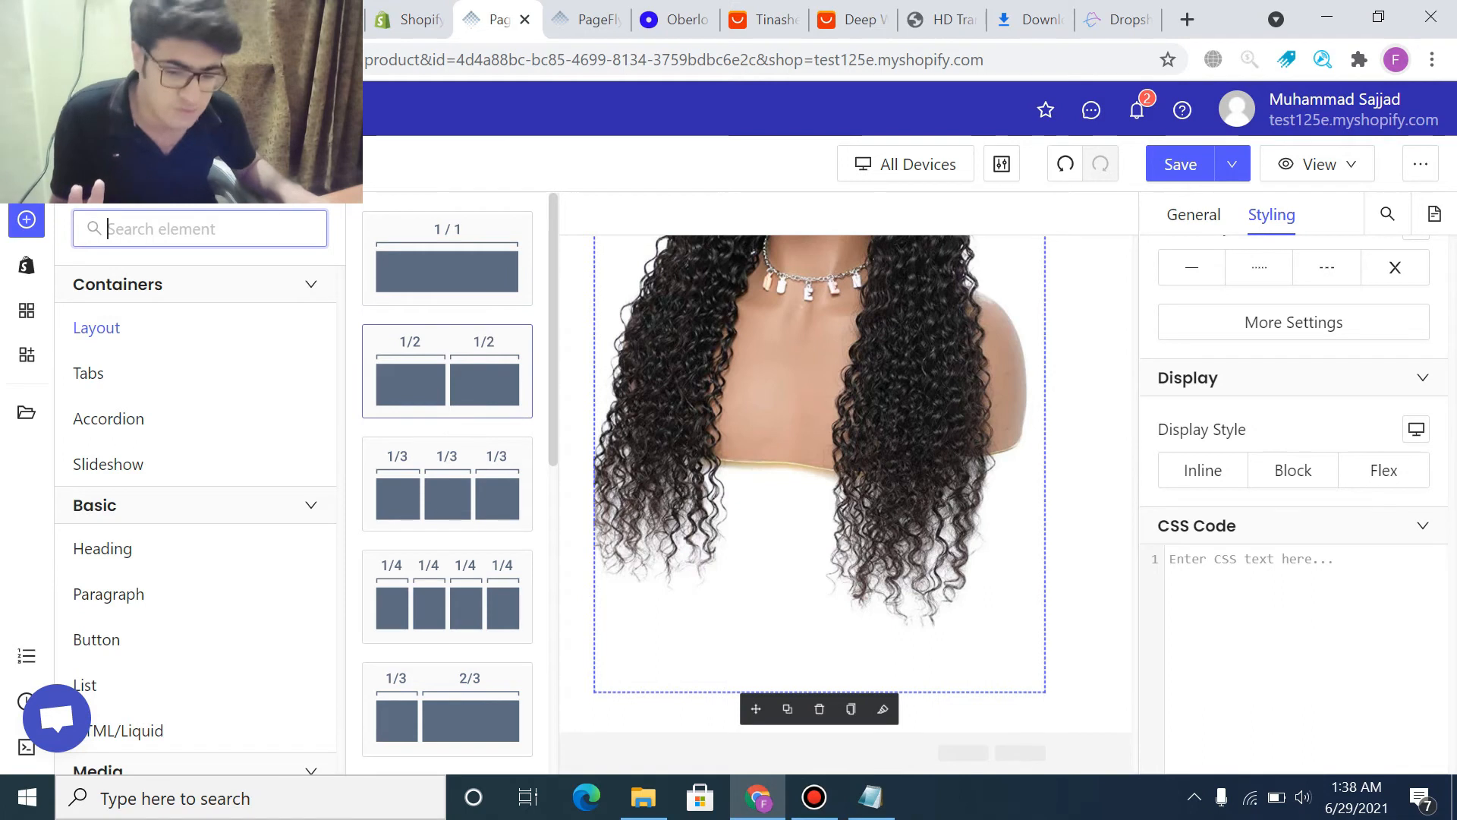
pyautogui.moveTo(447, 371); pyautogui.dragTo(648, 754)
pyautogui.scroll(-2, 652, 668)
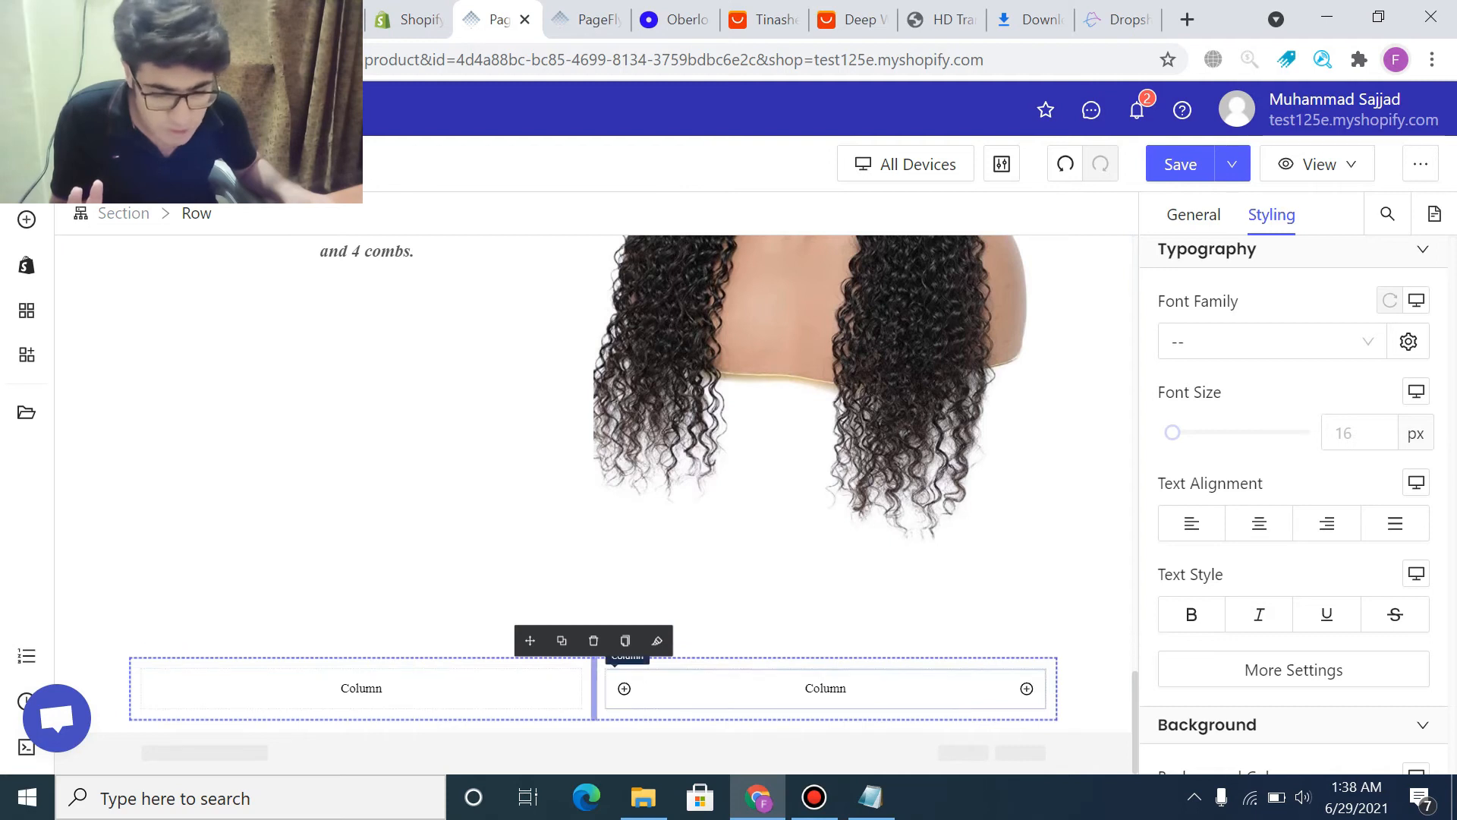
# - Place an Image element in the first column of the new two-column layout
pyautogui.click(27, 220)
pyautogui.scroll(-2, 175, 458)
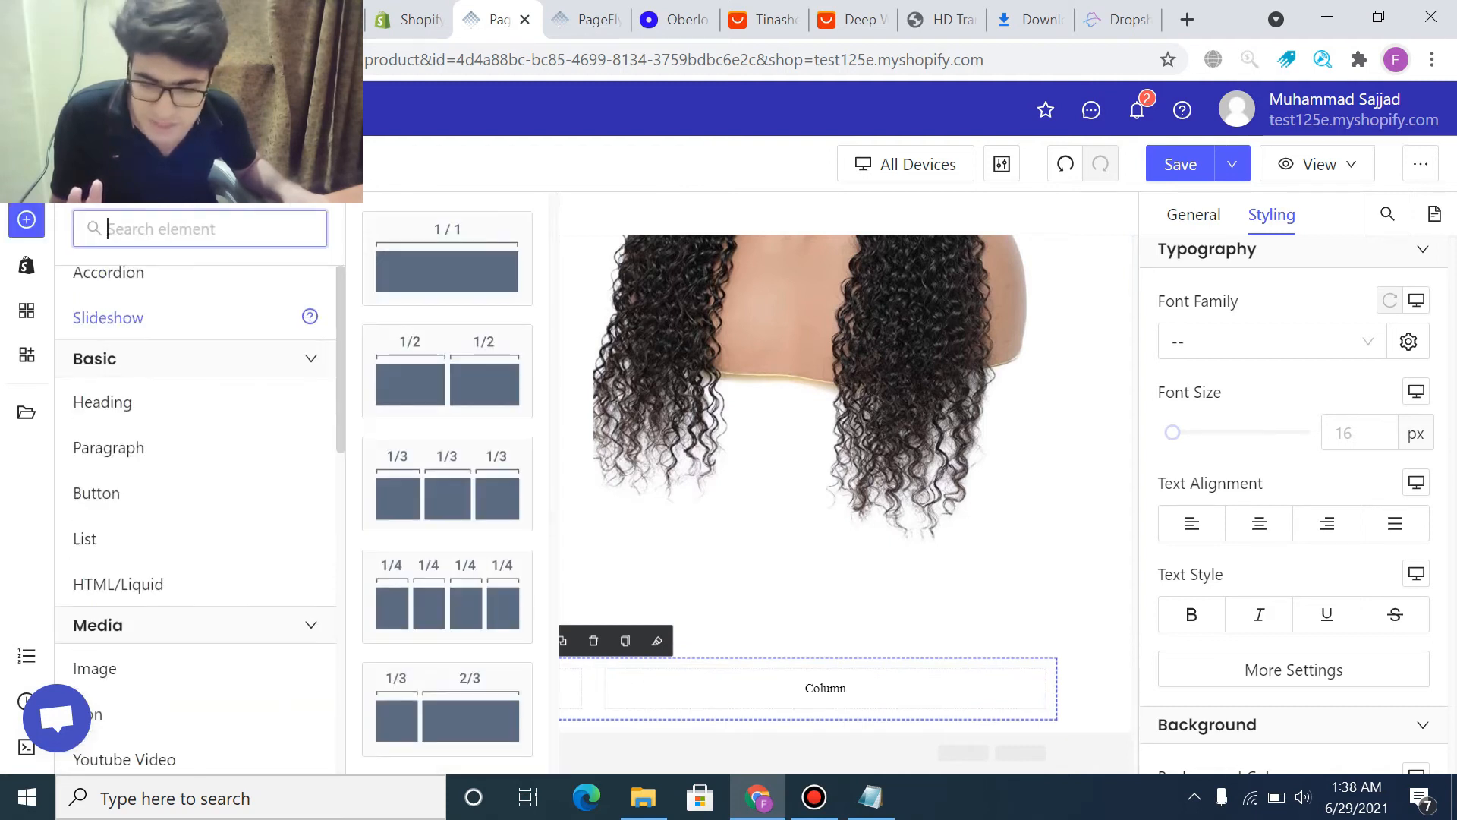
pyautogui.scroll(-4, 174, 457)
pyautogui.scroll(2, 174, 364)
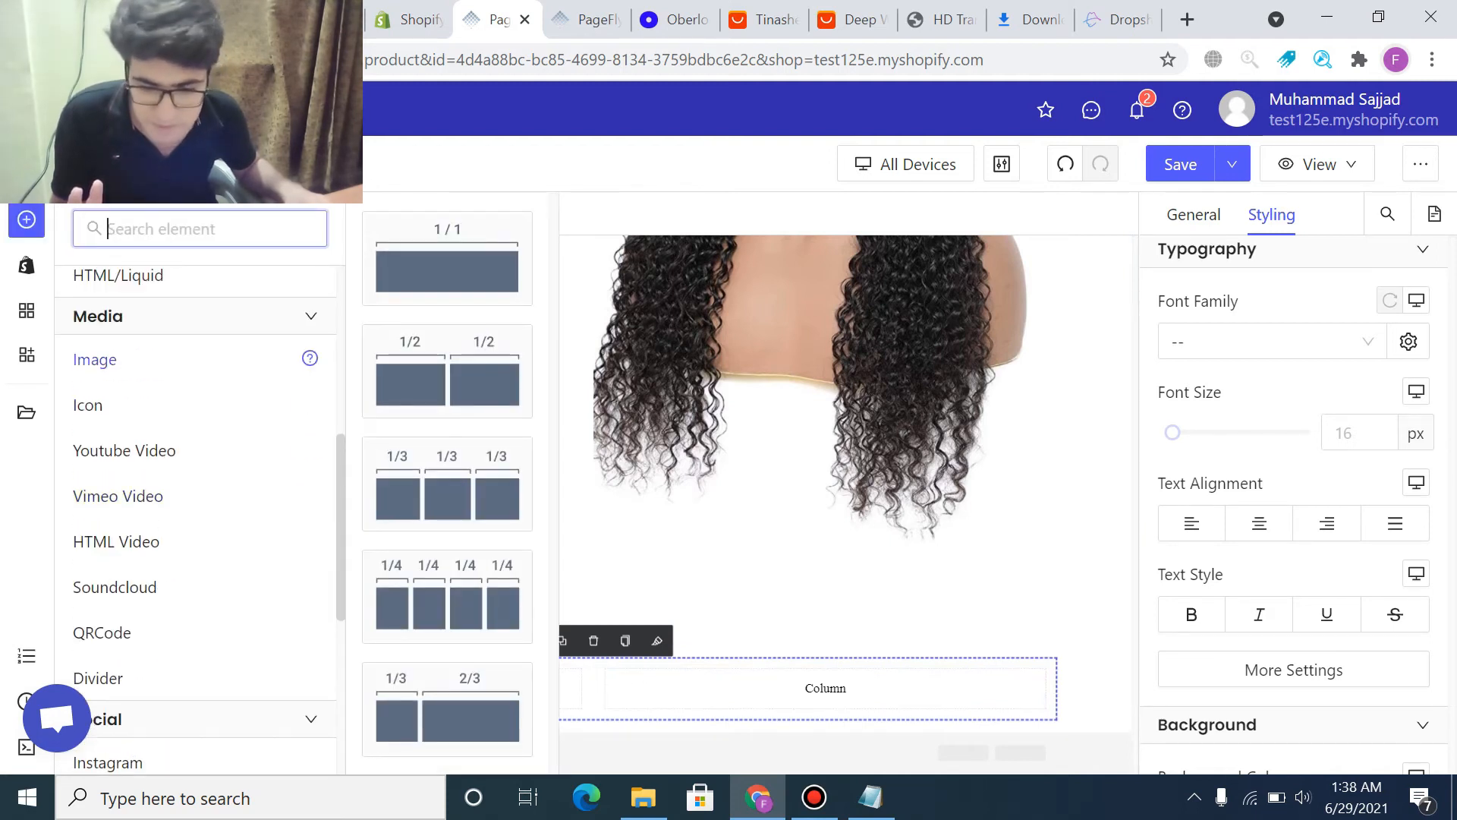
pyautogui.moveTo(95, 359); pyautogui.dragTo(501, 740)
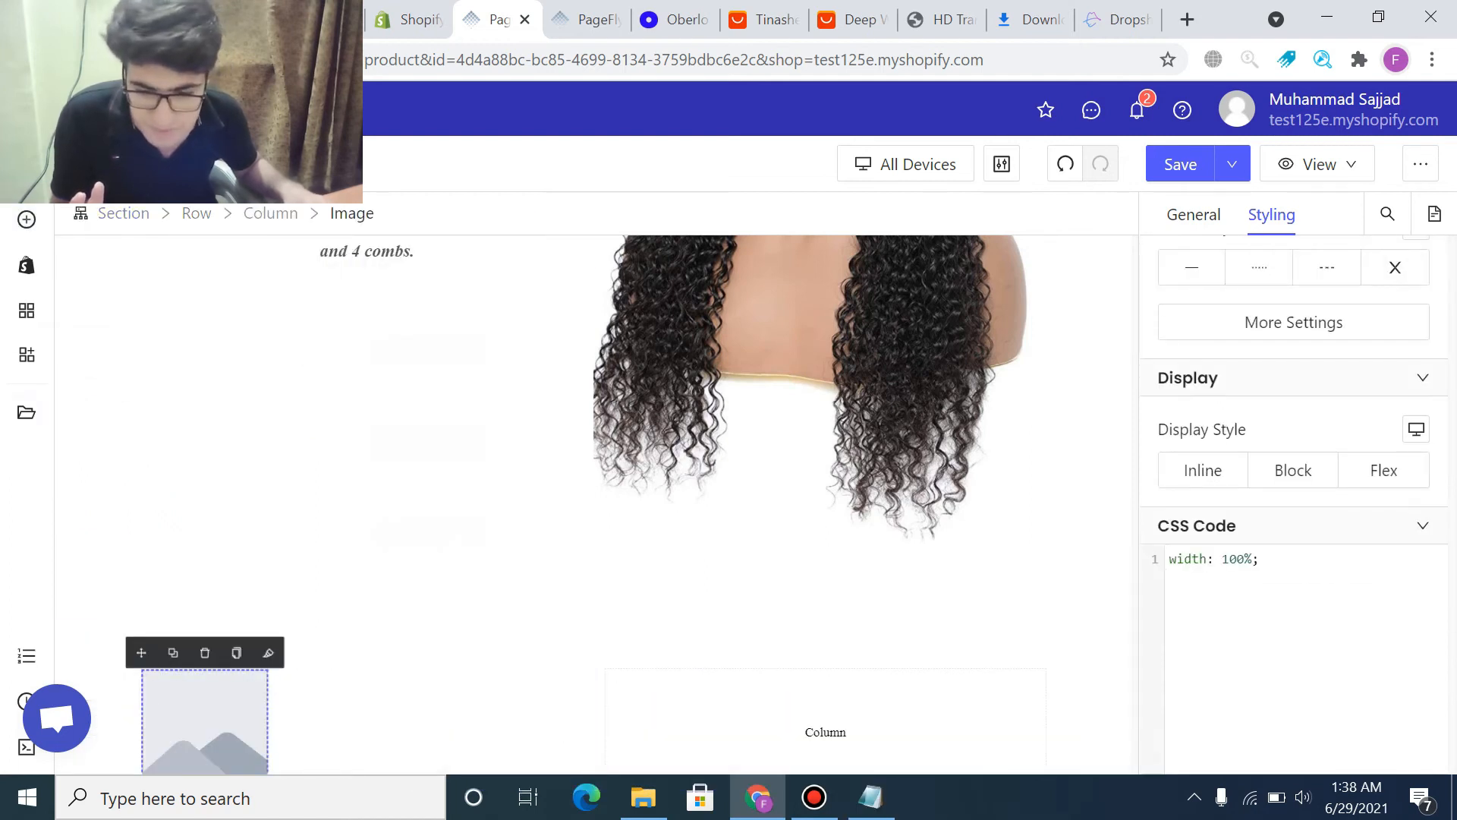
# - Place another Image element in the second column of the new two-column layout
pyautogui.click(27, 220)
pyautogui.scroll(-2, 596, 505)
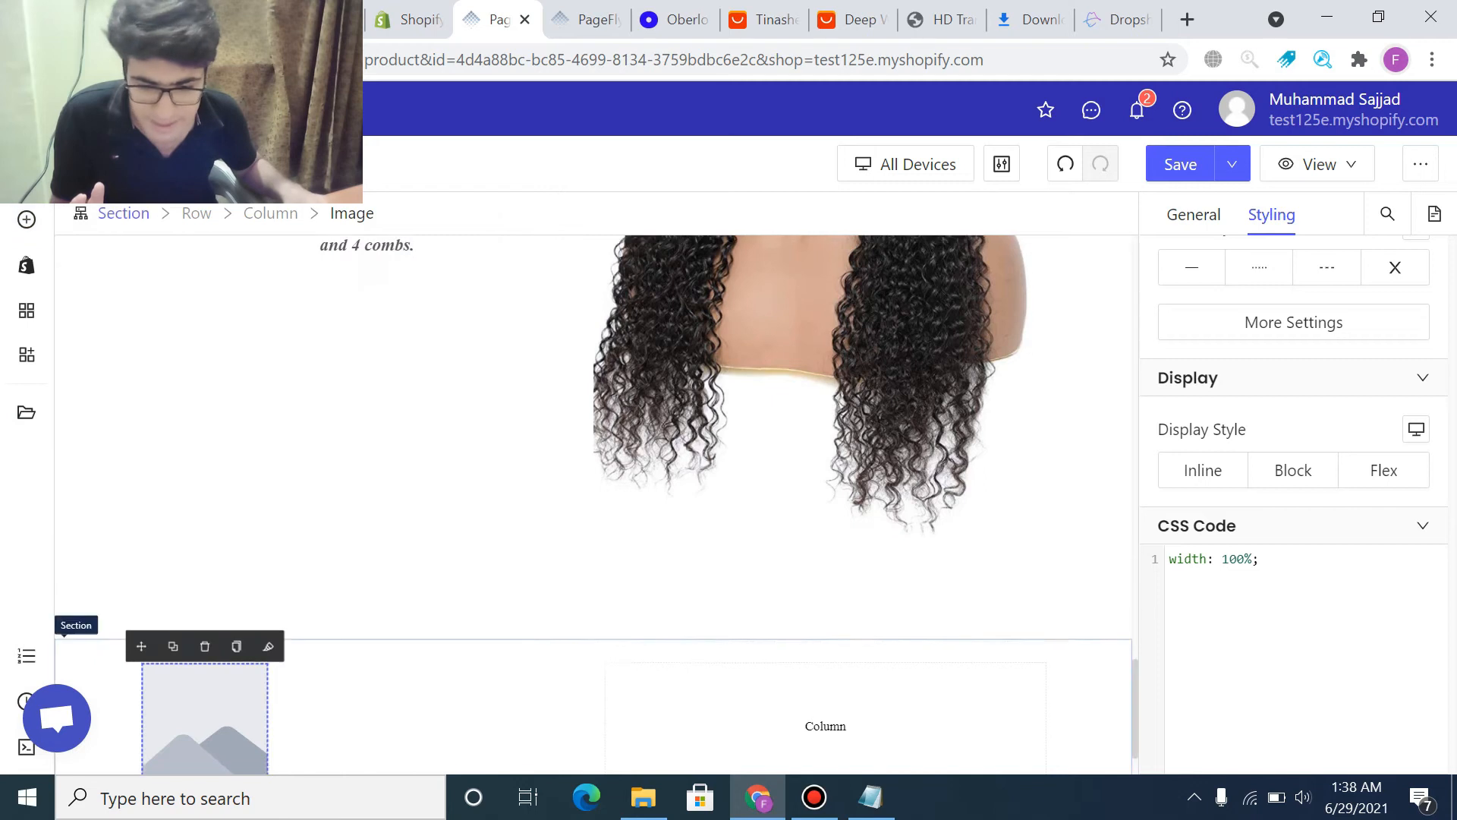
pyautogui.click(26, 219)
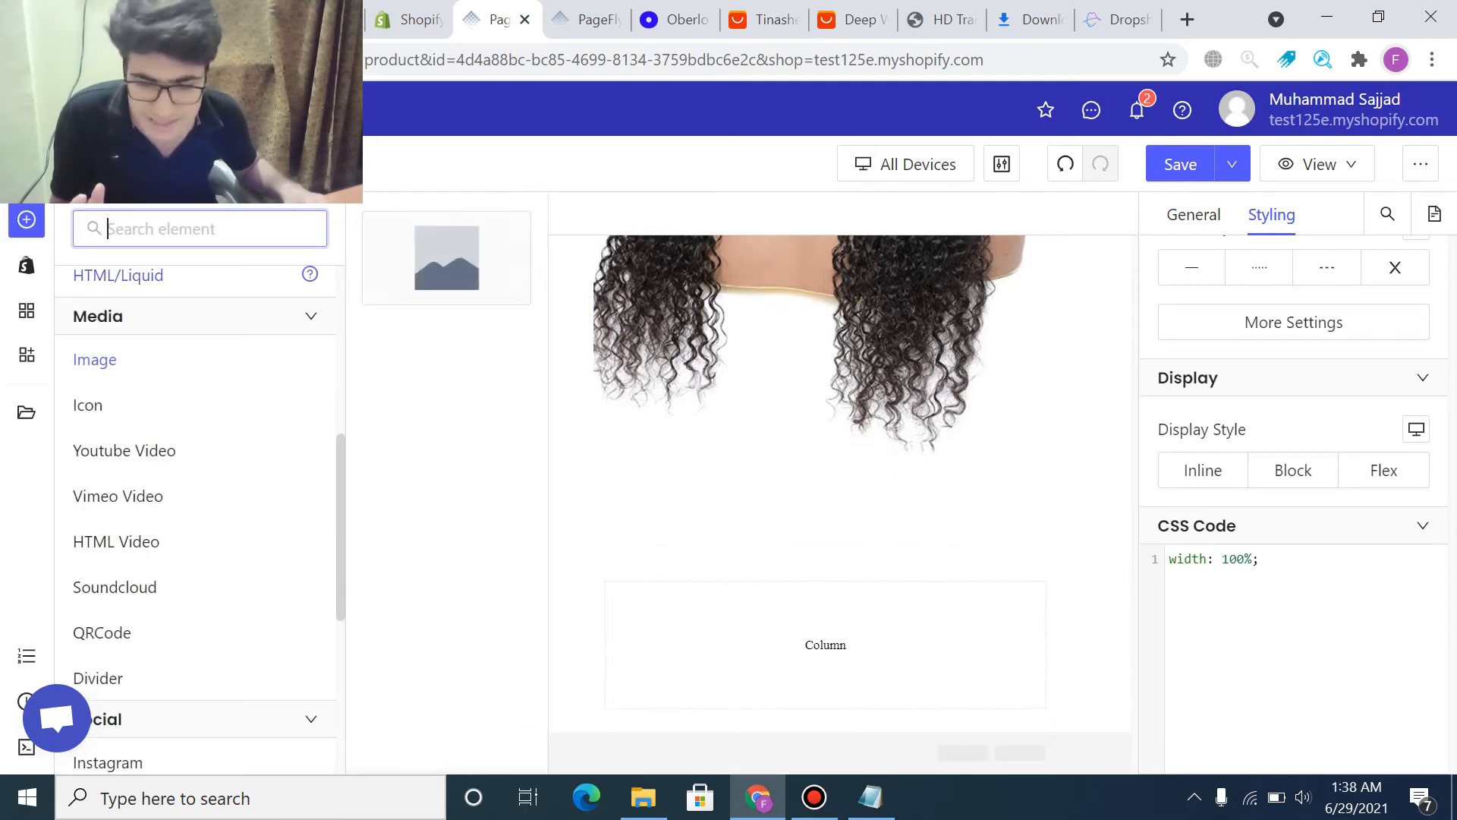
pyautogui.moveTo(88, 358); pyautogui.dragTo(668, 645)
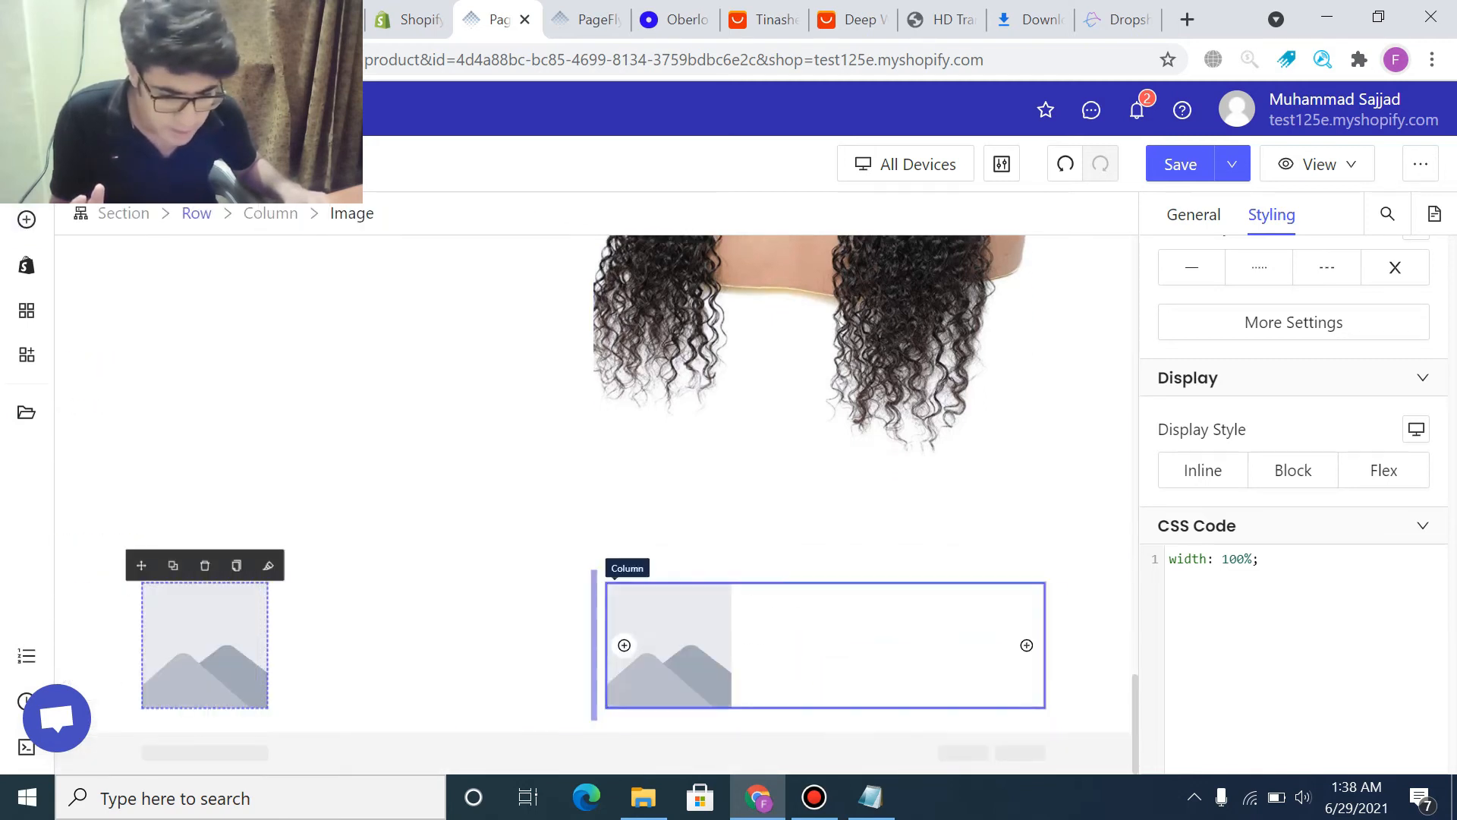
pyautogui.scroll(5, 1294, 455)
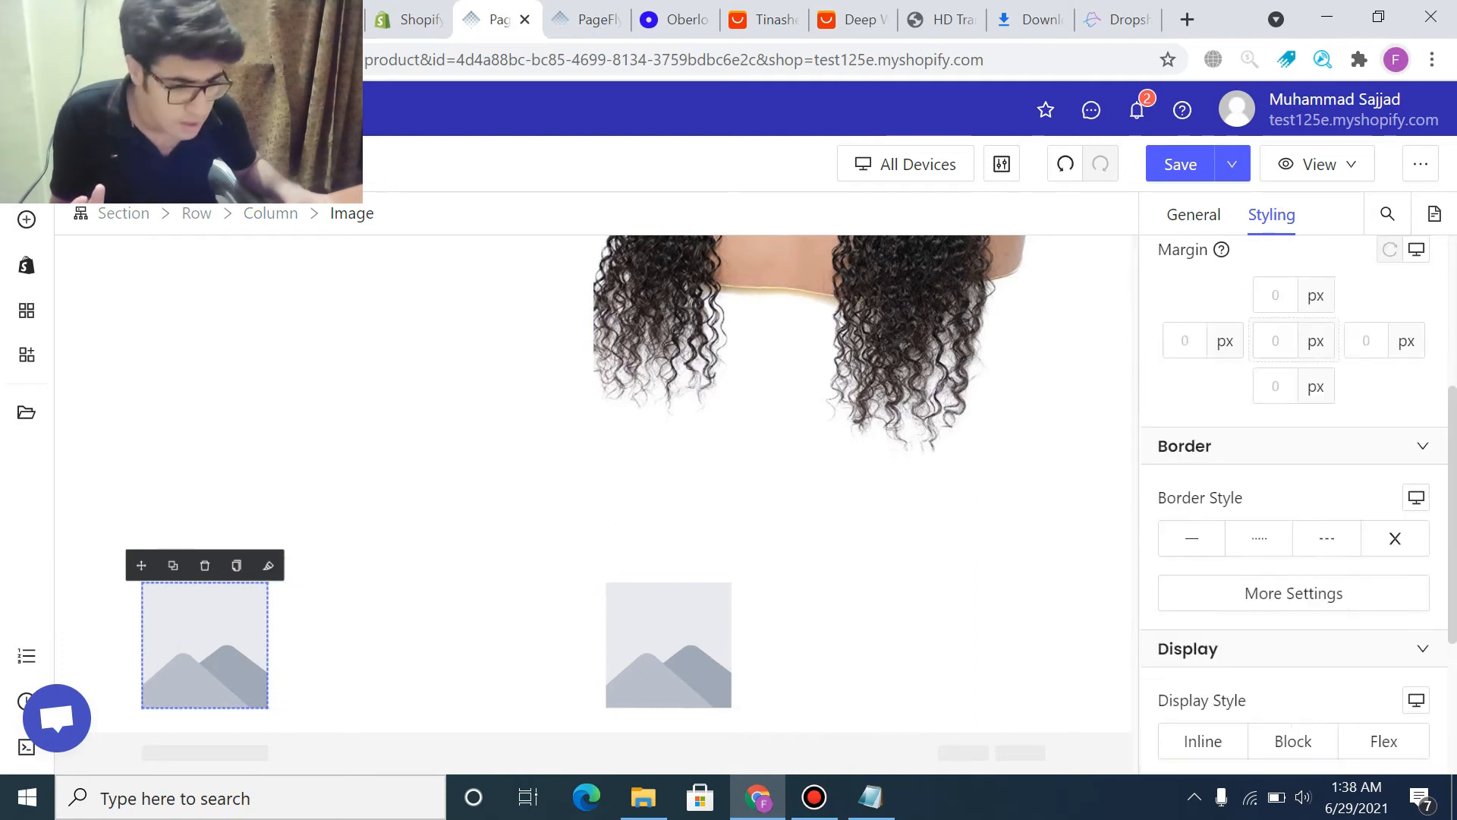
pyautogui.click(1191, 214)
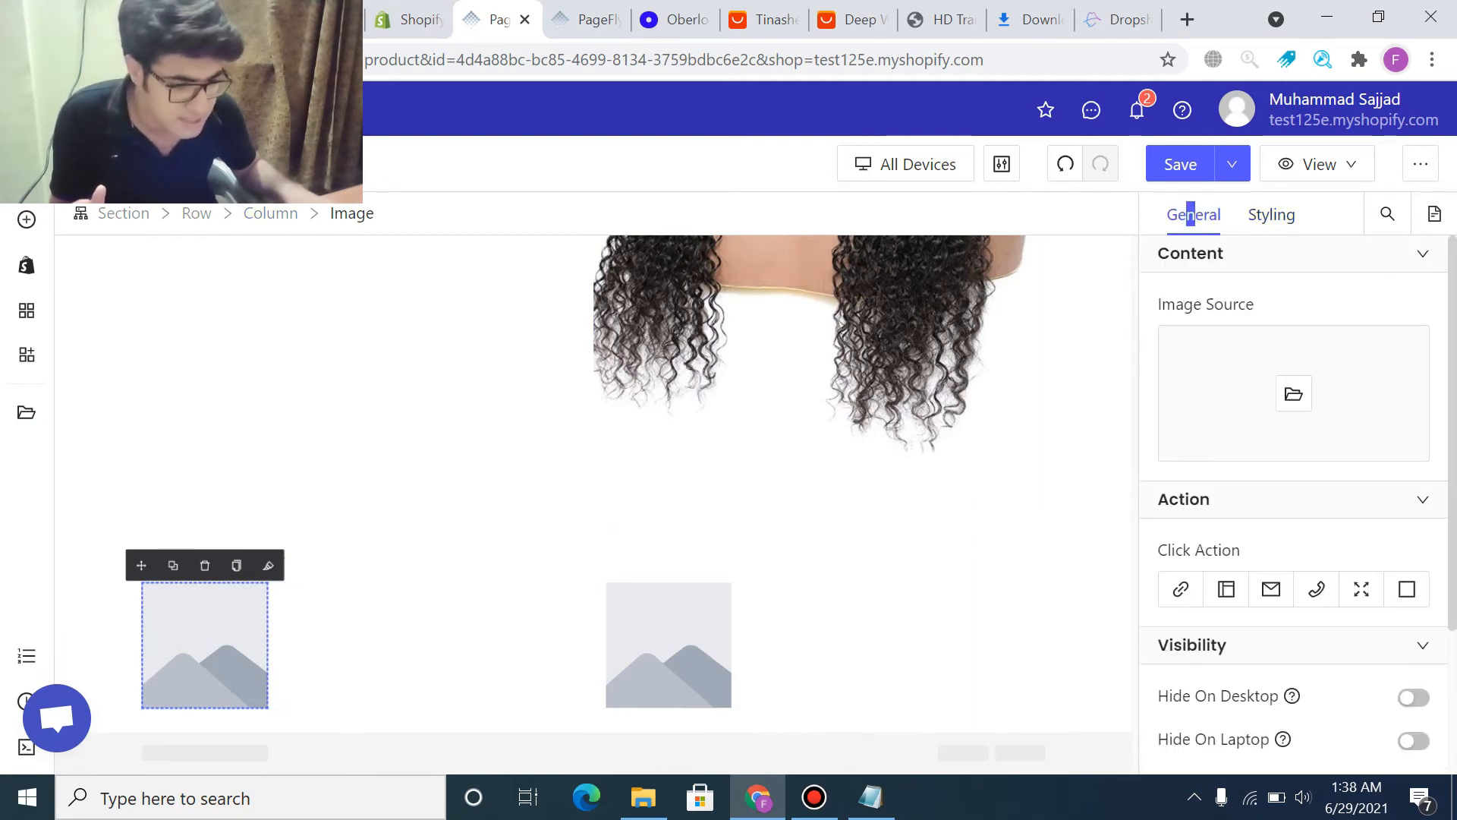
pyautogui.click(1293, 394)
pyautogui.click(1207, 314)
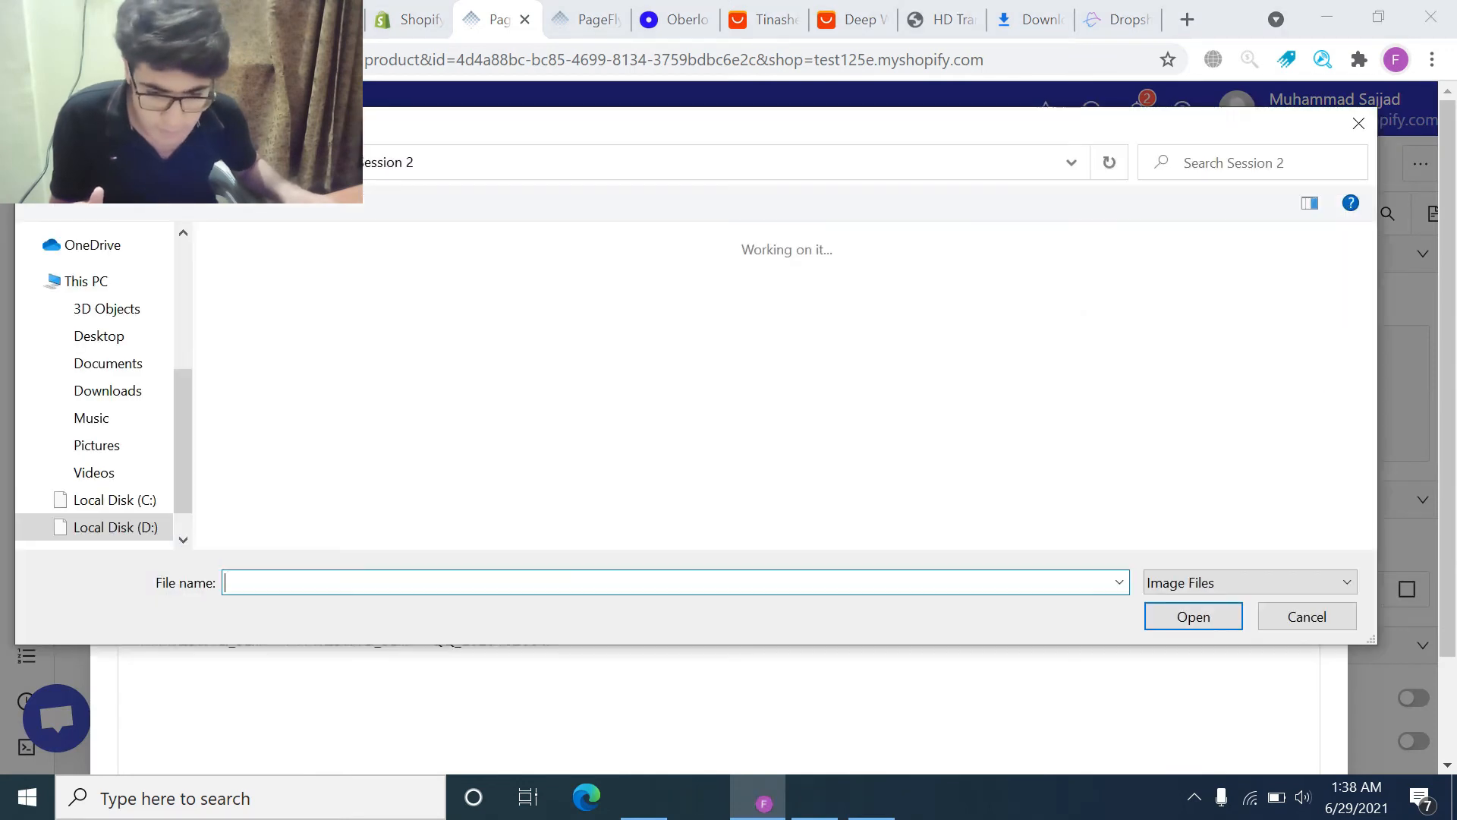
pyautogui.click(274, 288)
pyautogui.press('Return')
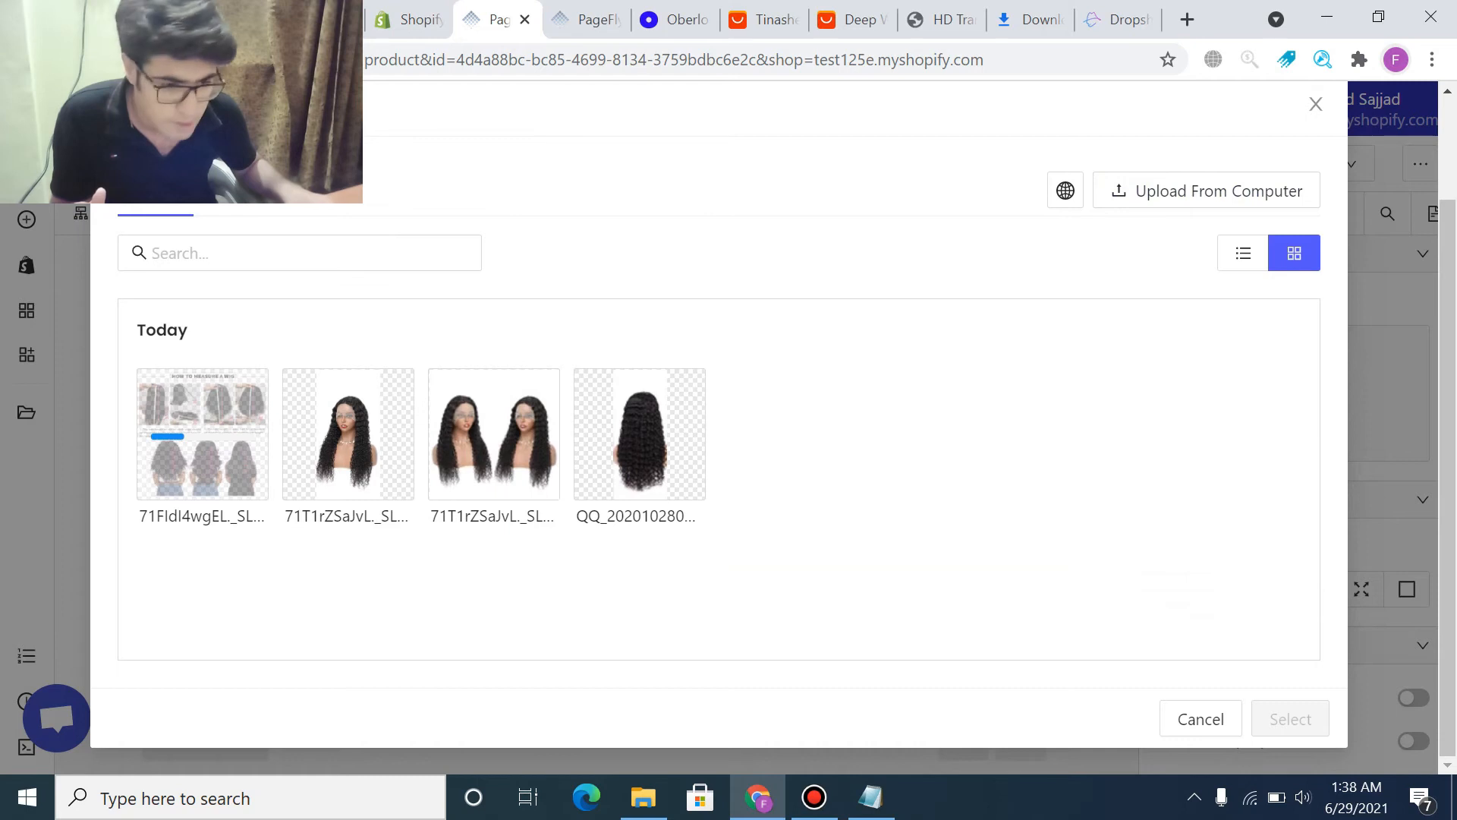
pyautogui.click(1207, 314)
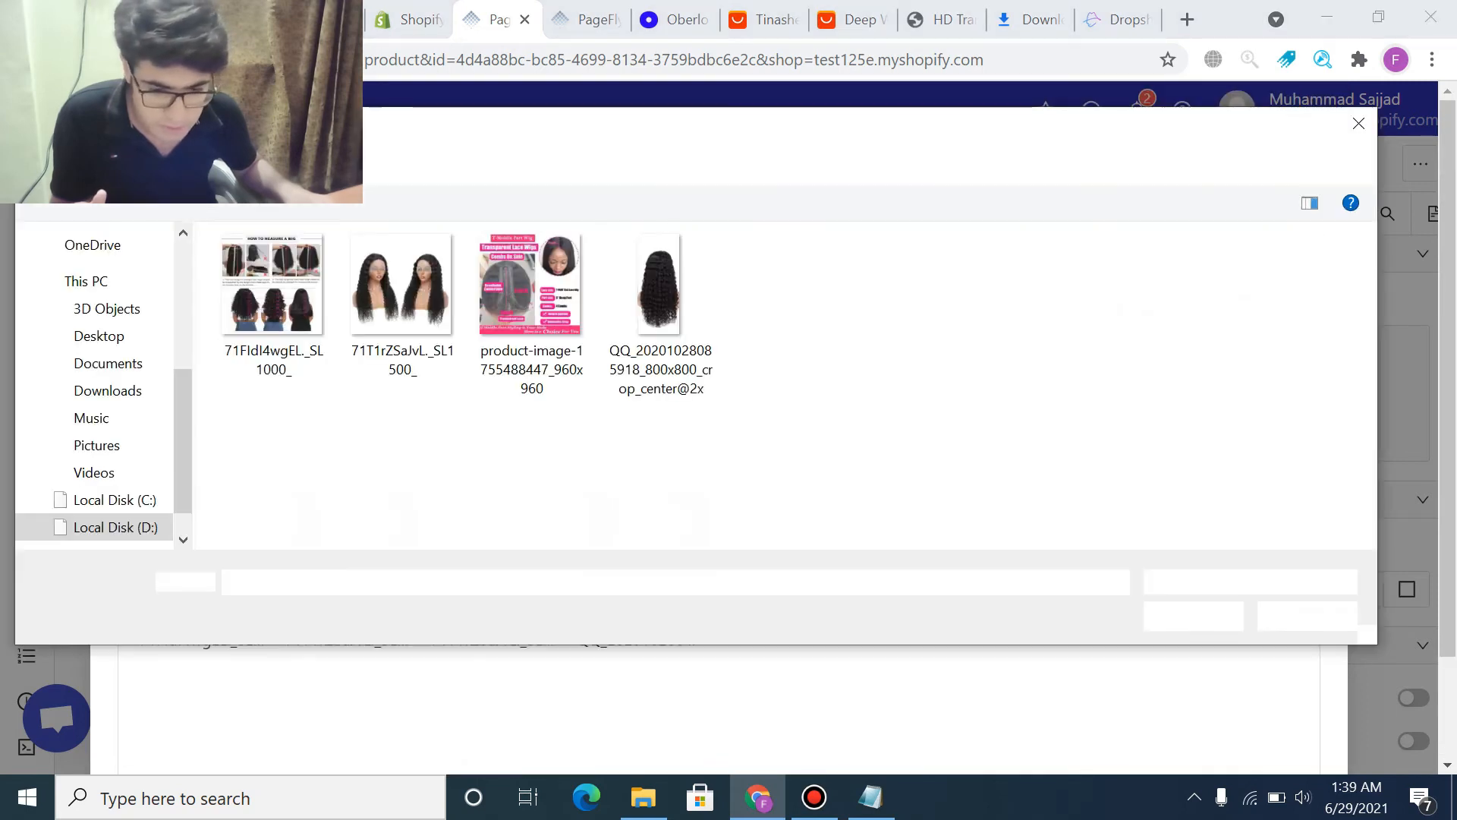
pyautogui.click(531, 288)
pyautogui.scroll(-2, 349, 498)
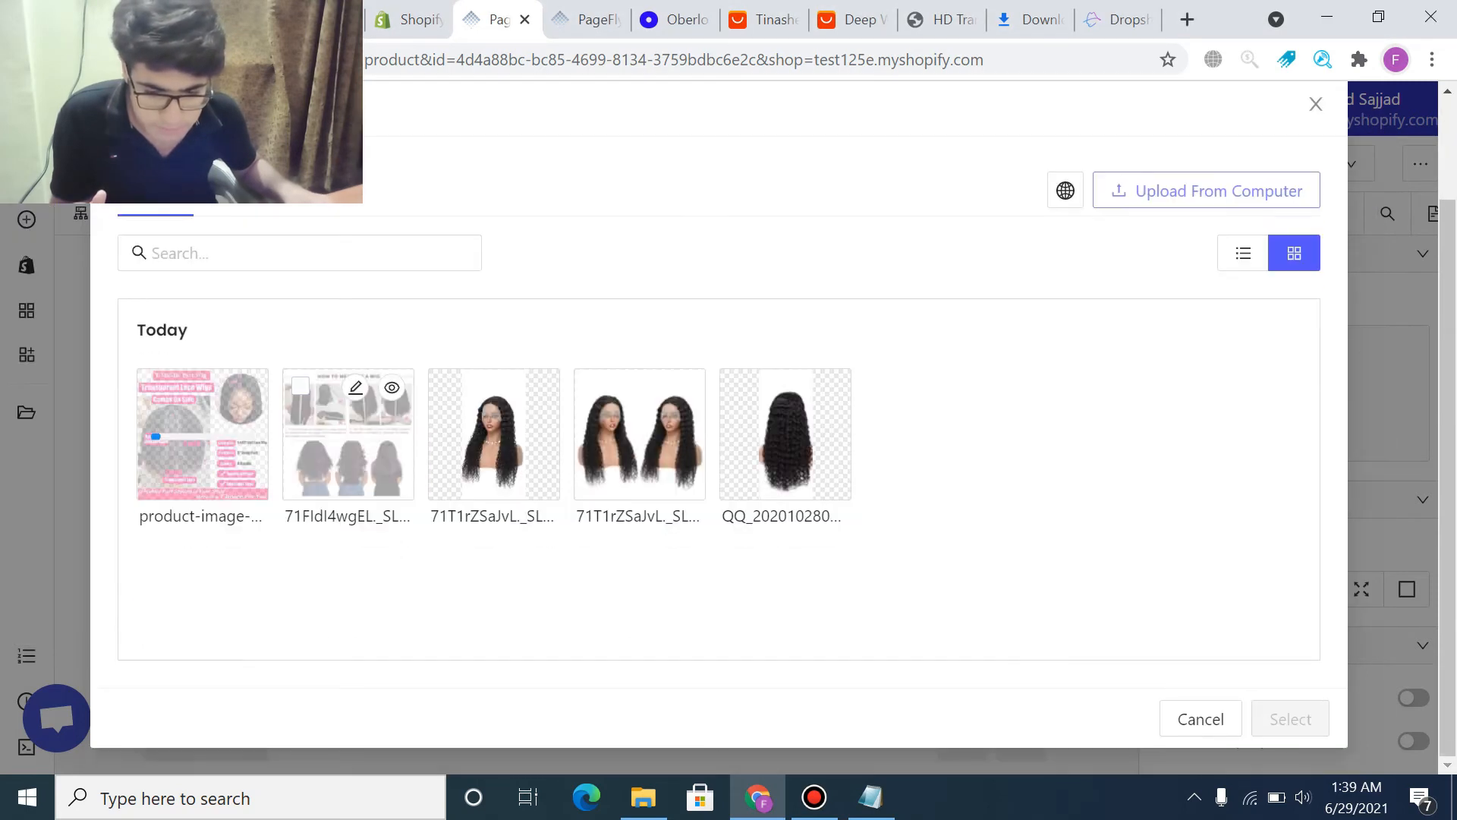
# - Set the uploaded "How to Measure a Wig" picture as the source of the first column's image
pyautogui.click(355, 387)
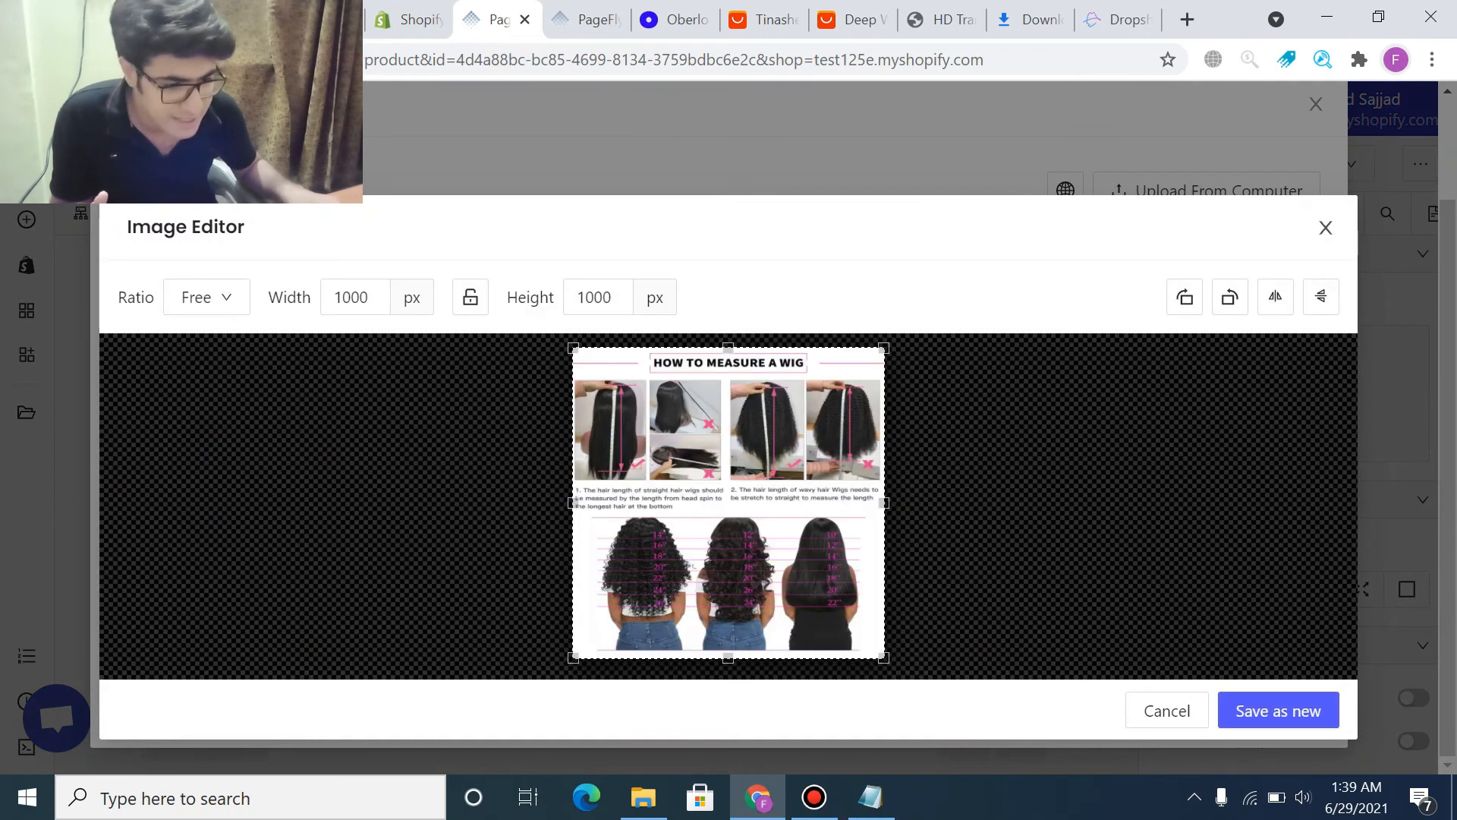
pyautogui.click(1325, 227)
pyautogui.click(348, 454)
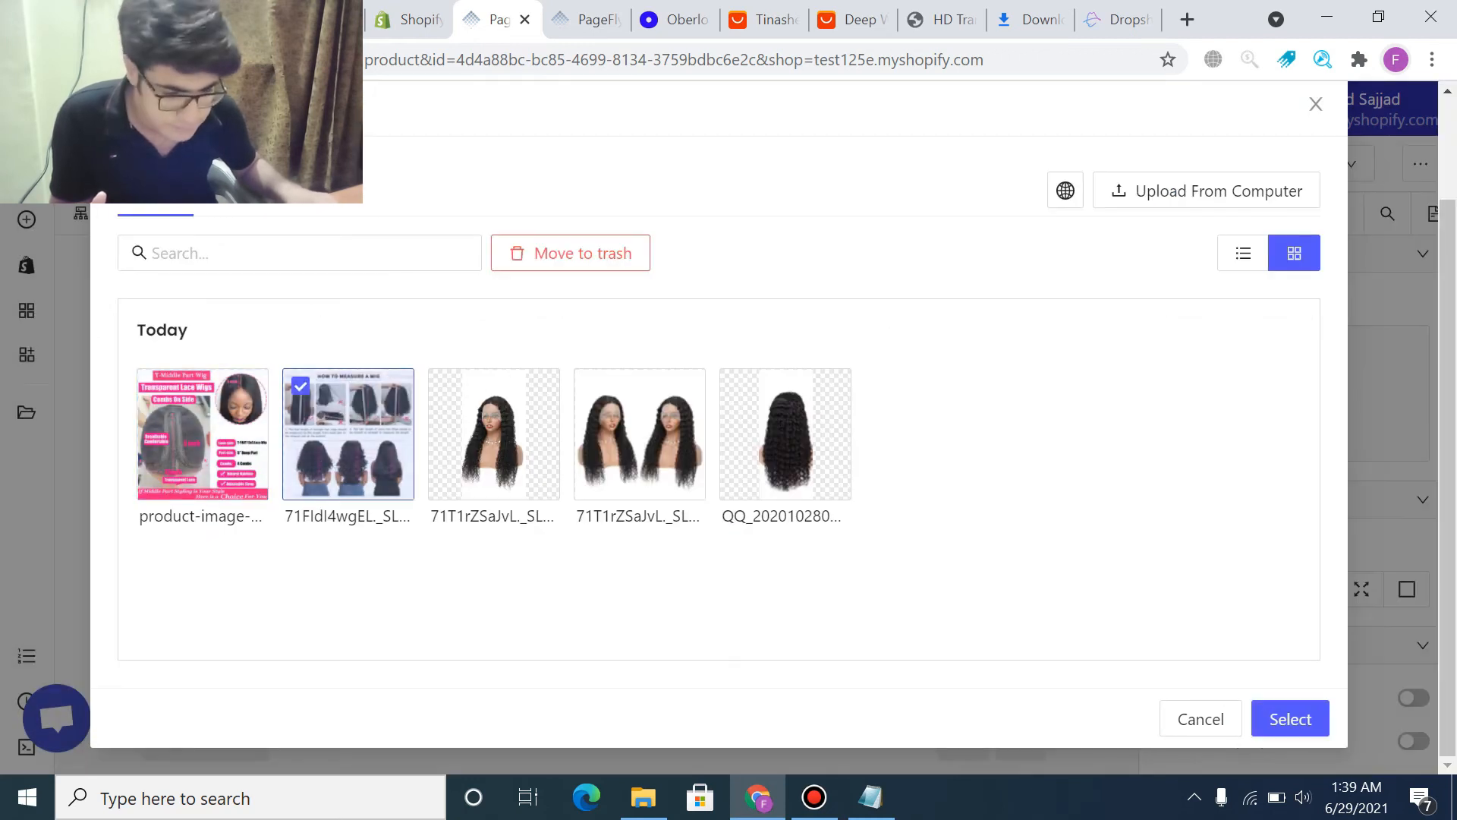
pyautogui.click(1290, 718)
# - Set the uploaded "Transparent Lace Wigs" picture as the source of the second column's image
pyautogui.scroll(-2, 683, 486)
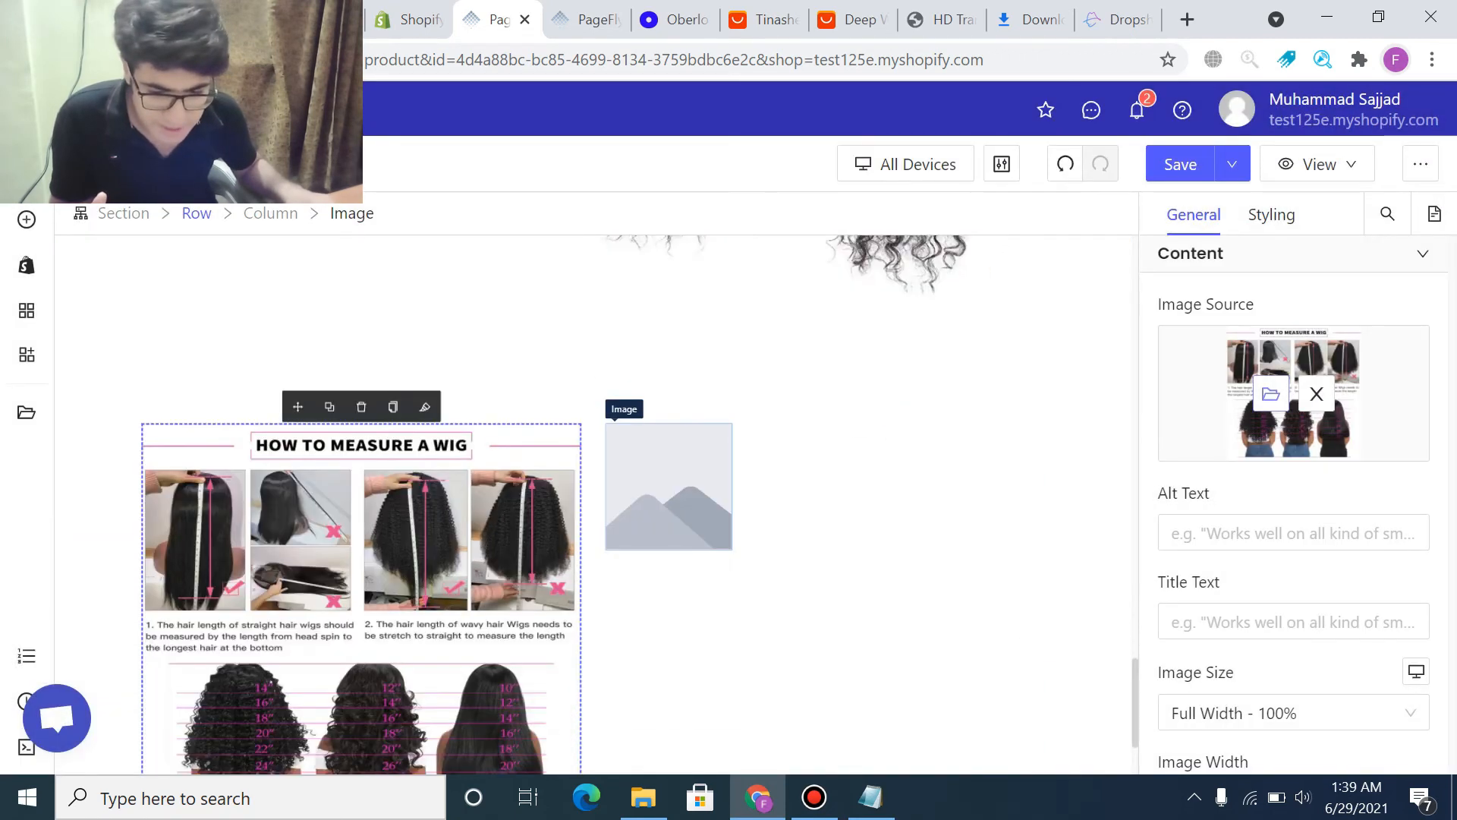
pyautogui.click(669, 486)
pyautogui.click(1294, 393)
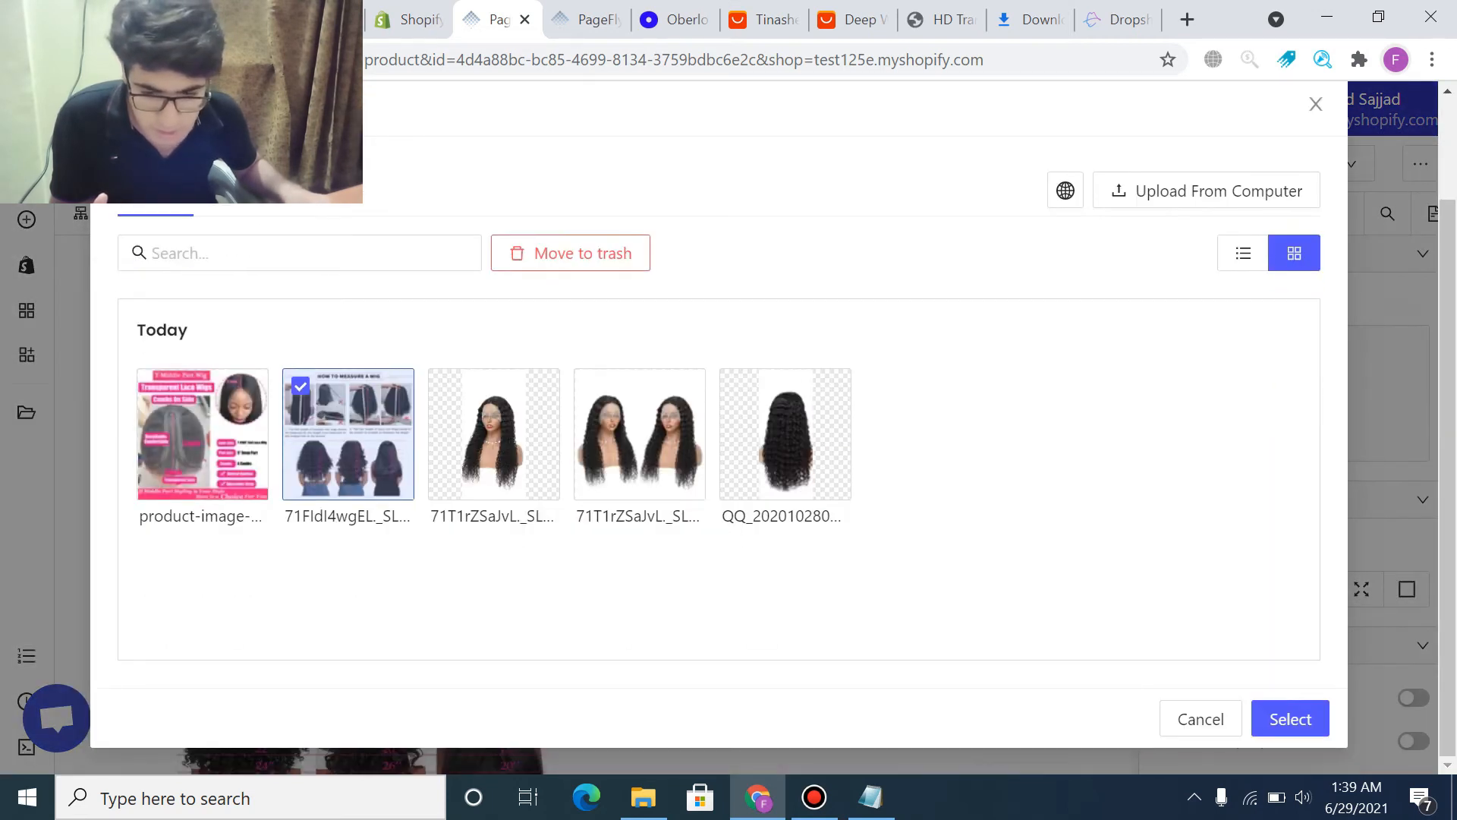
pyautogui.click(204, 440)
pyautogui.click(1290, 719)
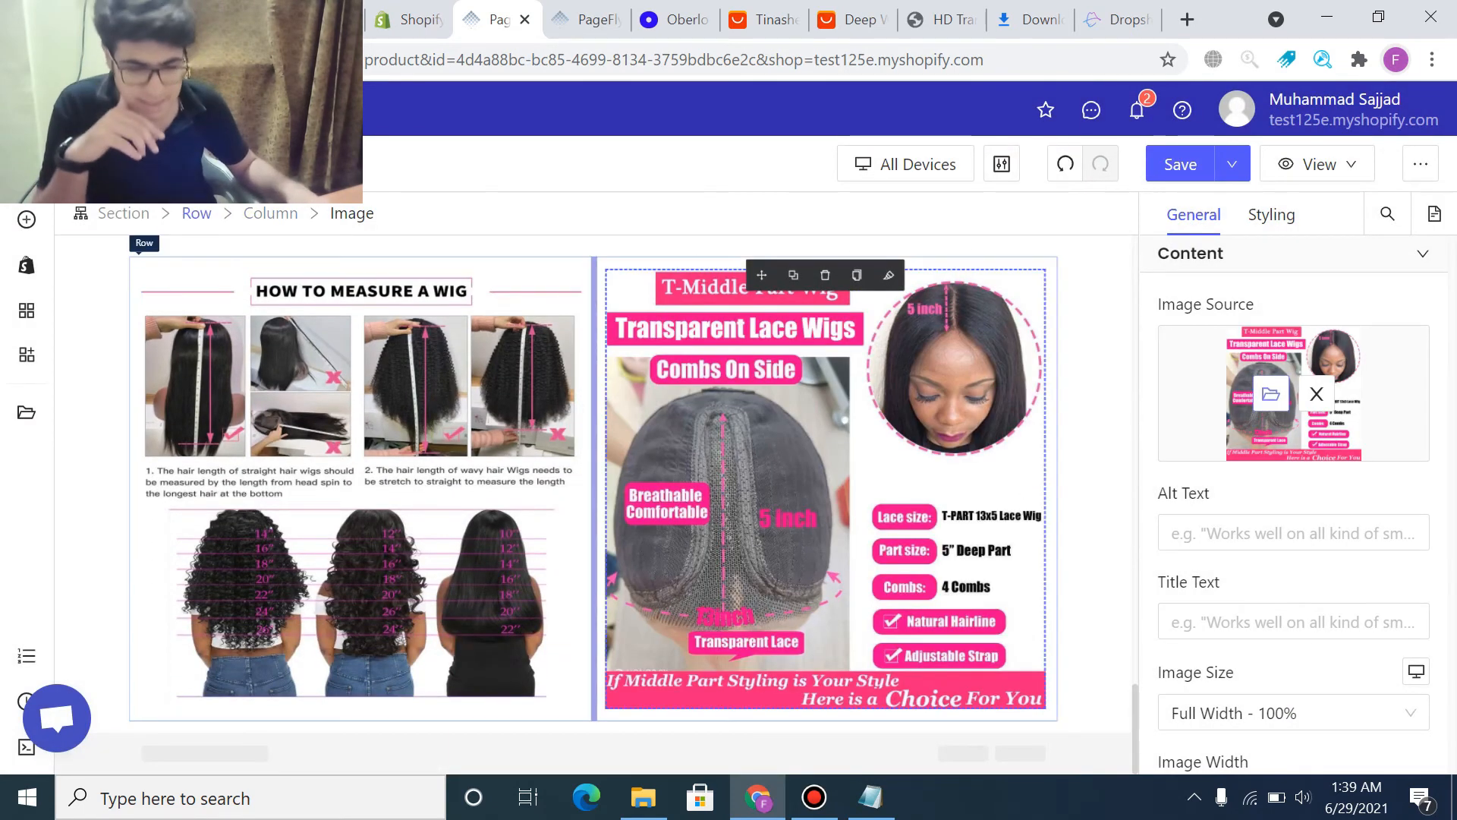
# - Save the Deep Wave page with its new images and open its storefront preview
pyautogui.scroll(10, 592, 501)
pyautogui.scroll(14, 594, 425)
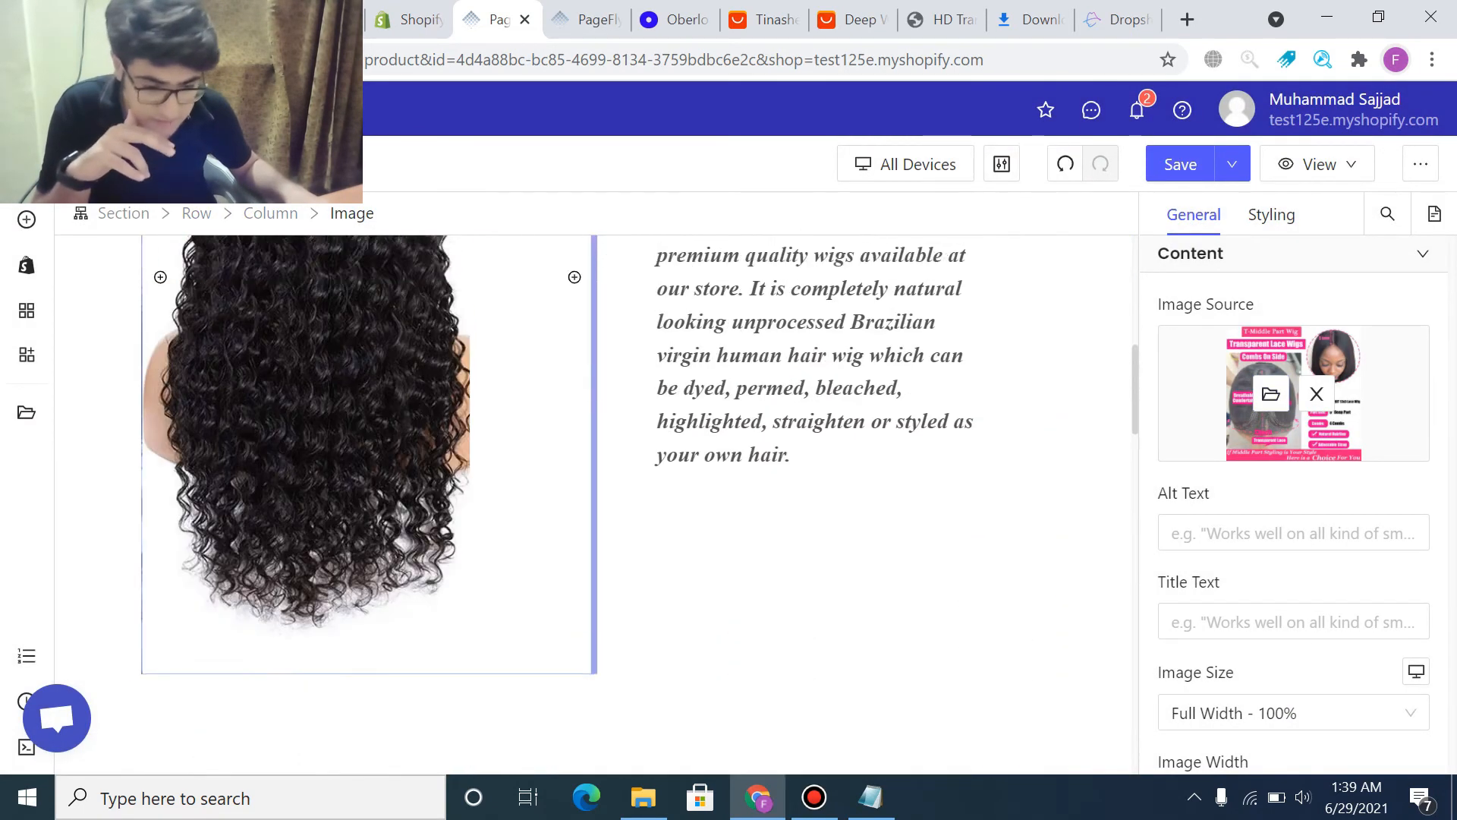
pyautogui.scroll(-20, 594, 425)
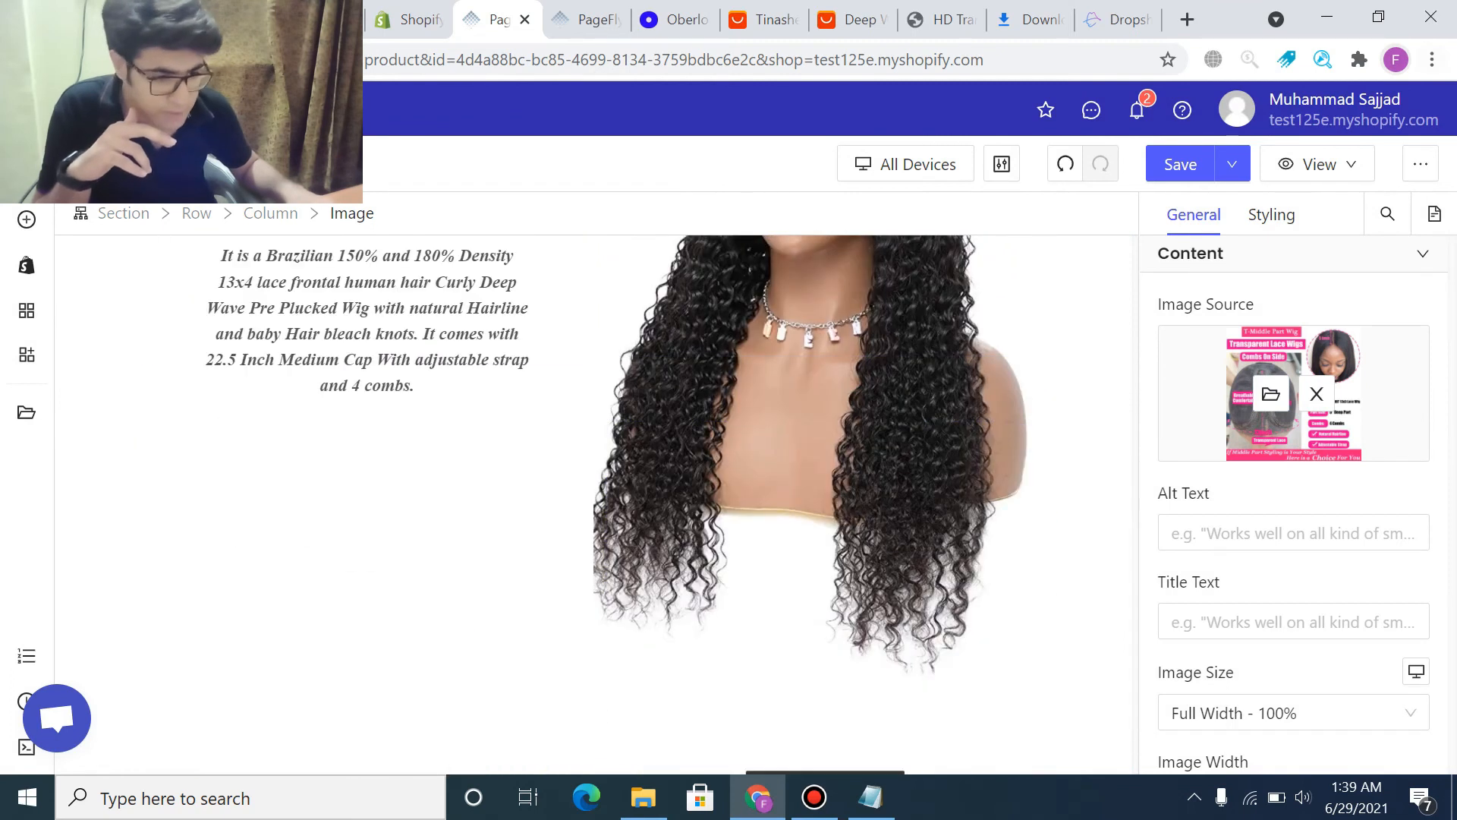
pyautogui.click(1319, 164)
pyautogui.click(1285, 207)
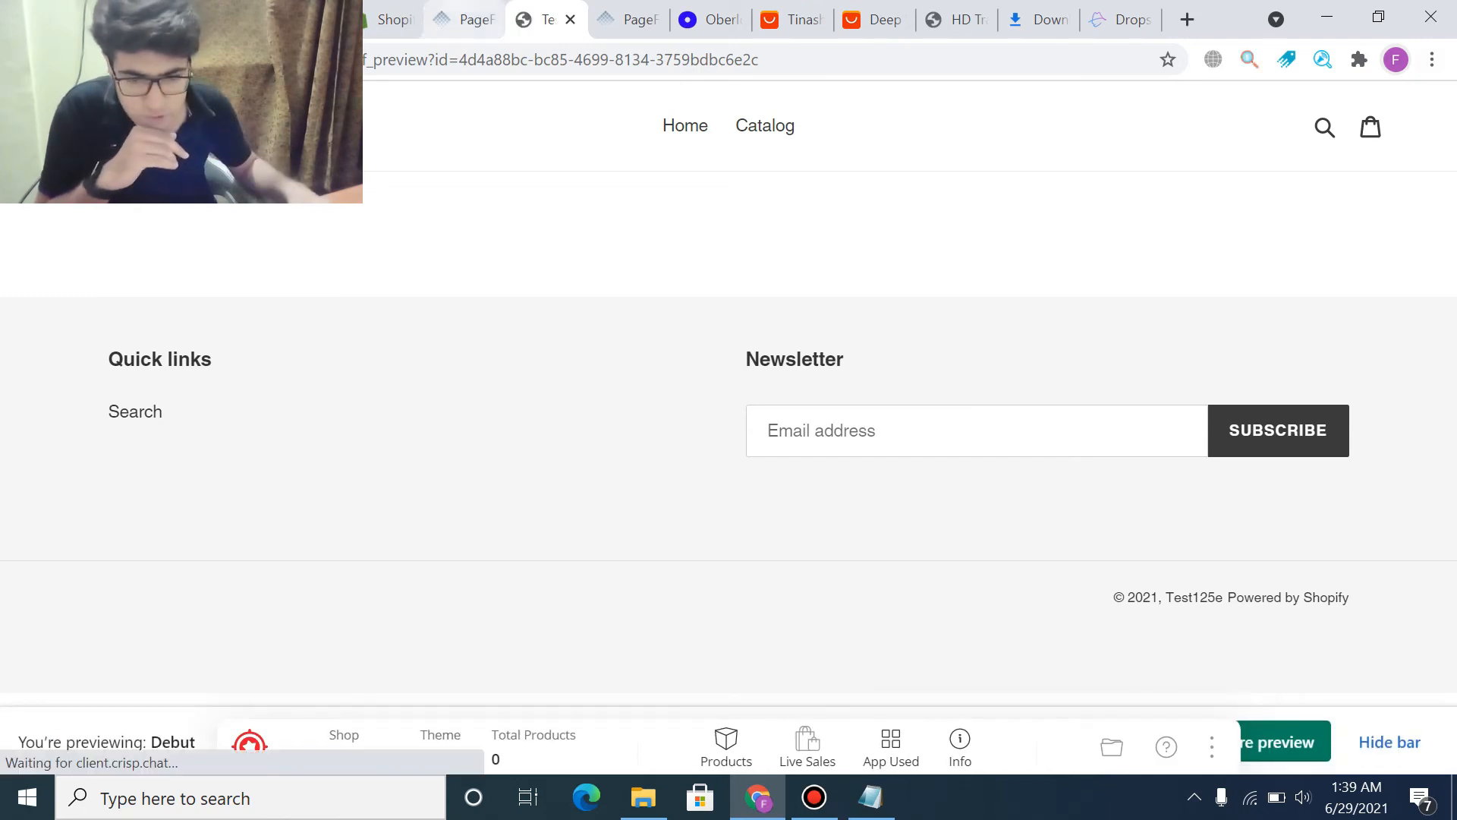
pyautogui.click(464, 20)
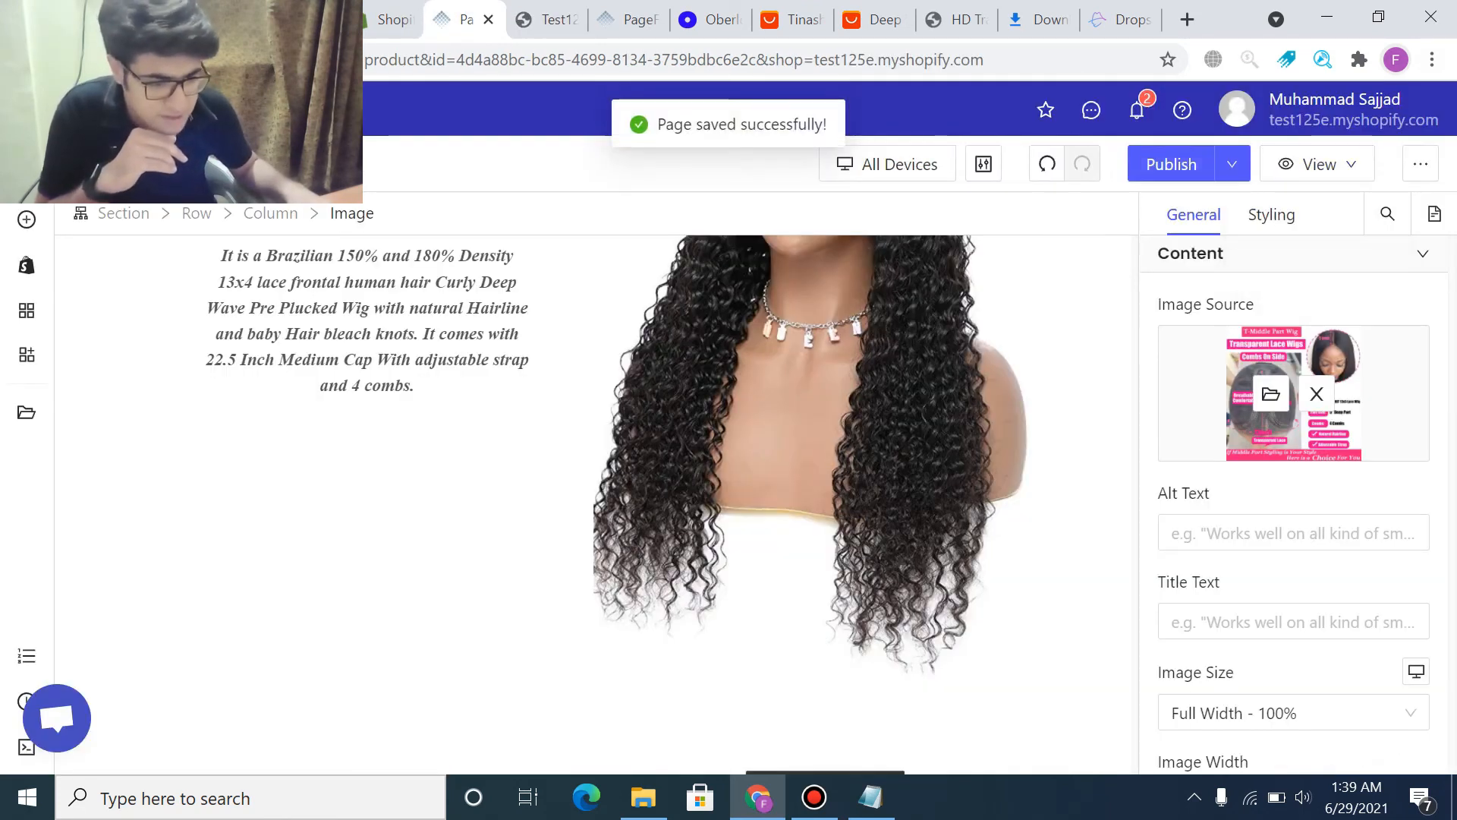
pyautogui.click(1285, 211)
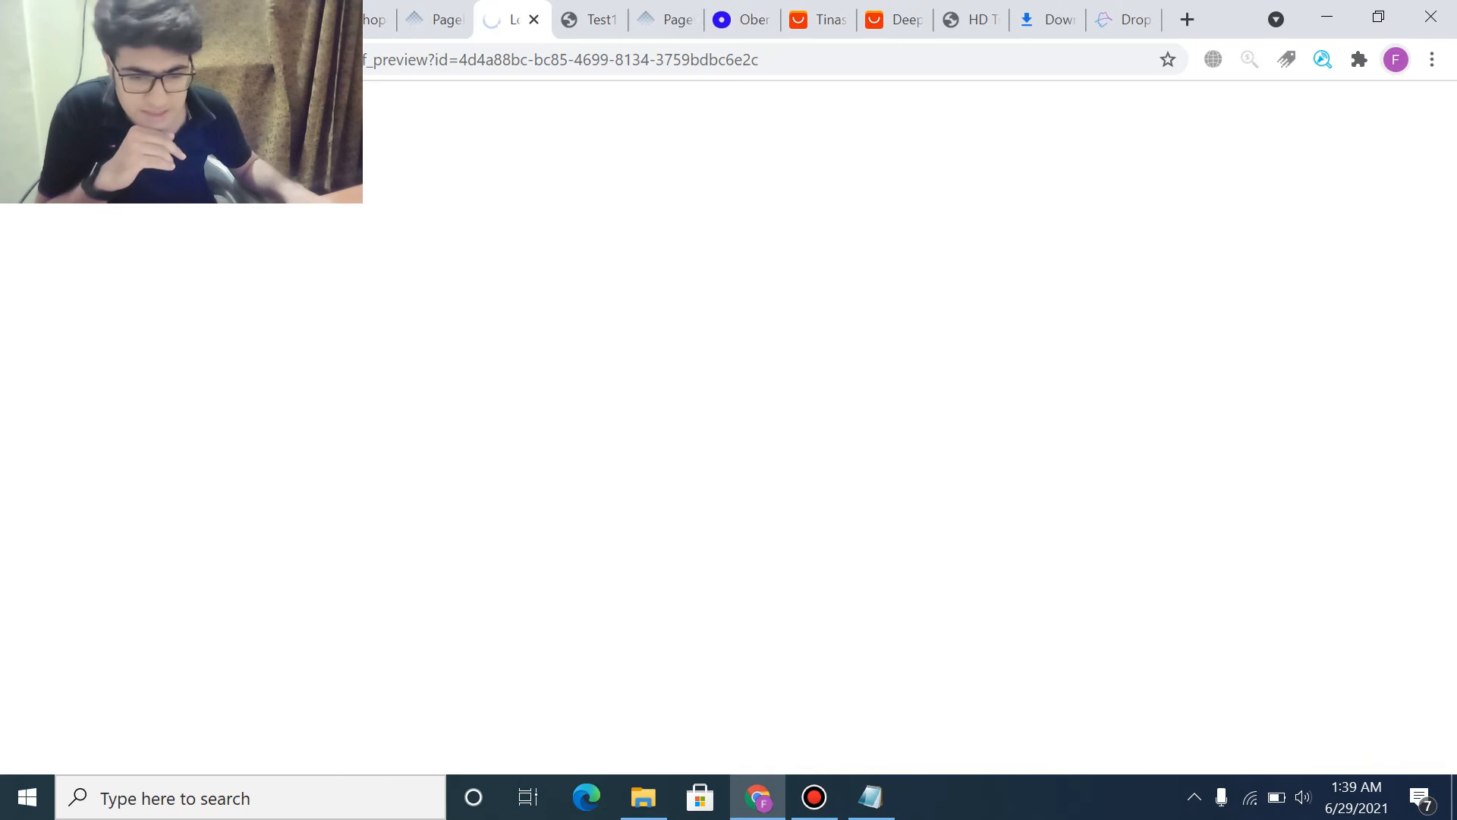
# - Examine the page preview from the intro banner through the product details and trust badges to the image sections
pyautogui.scroll(-6, 759, 425)
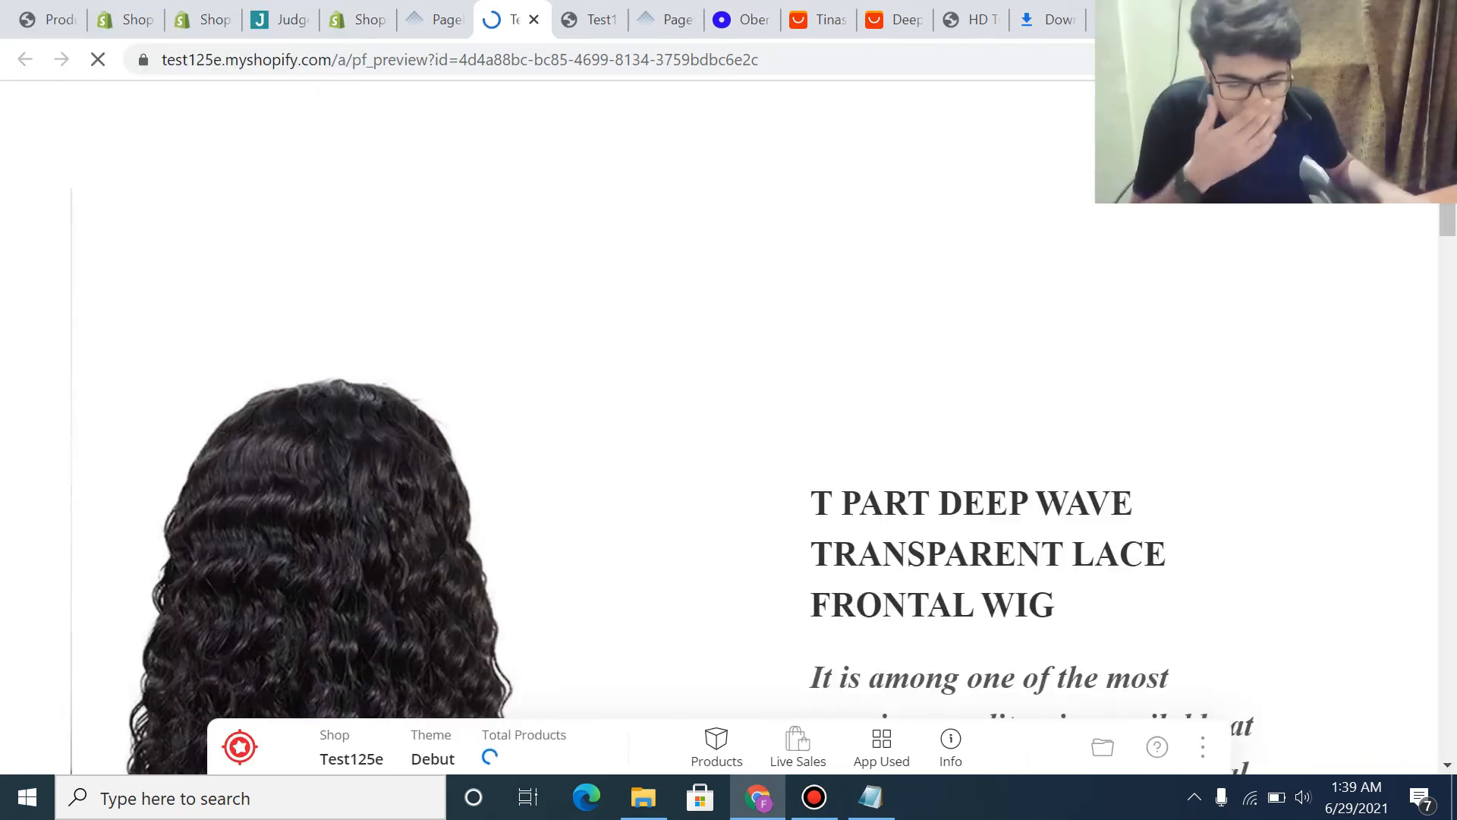
pyautogui.scroll(-2, 759, 425)
pyautogui.scroll(3, 759, 425)
pyautogui.scroll(-4, 759, 425)
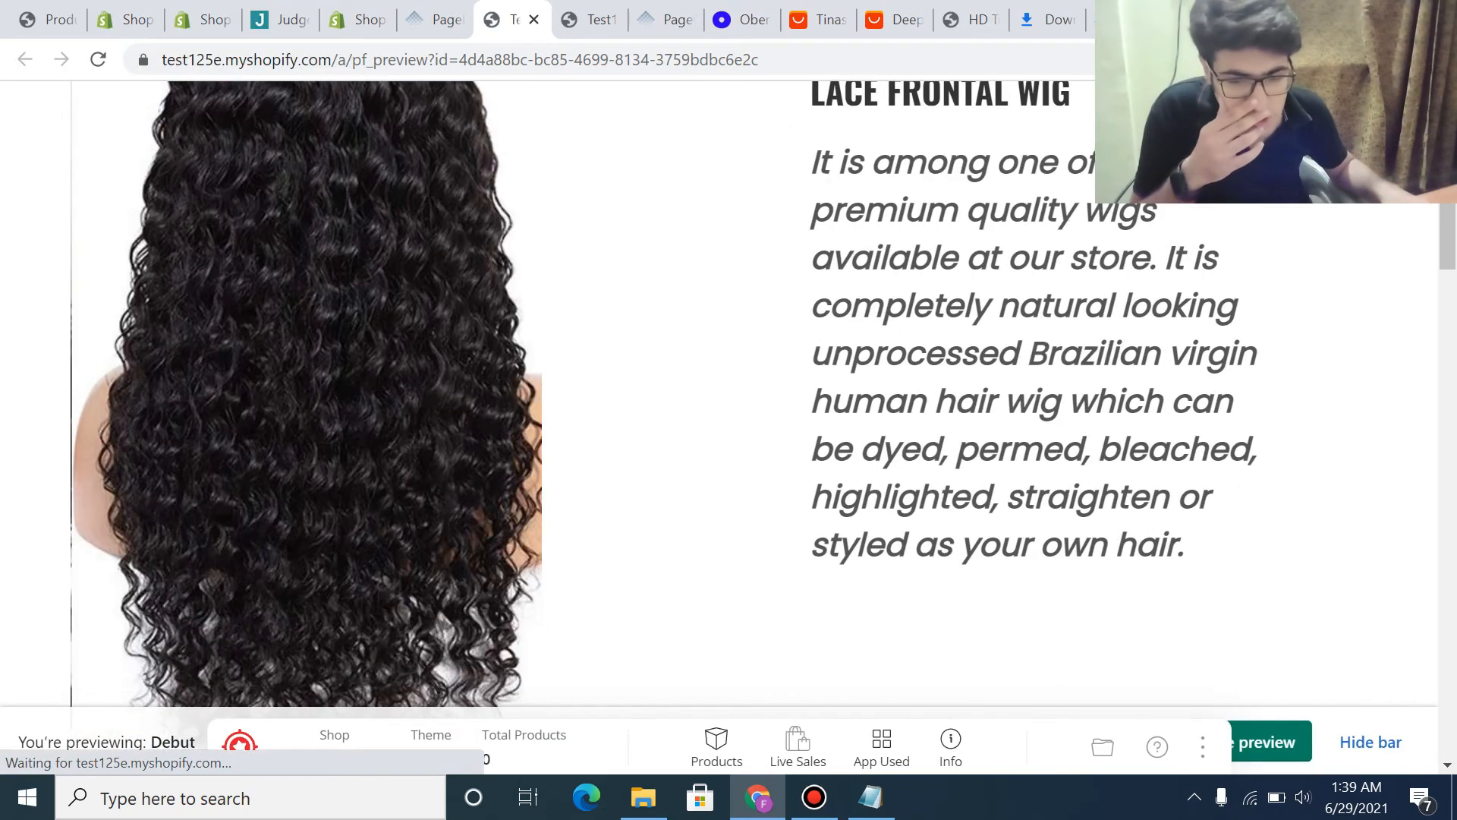
pyautogui.scroll(3, 759, 426)
pyautogui.scroll(-12, 759, 425)
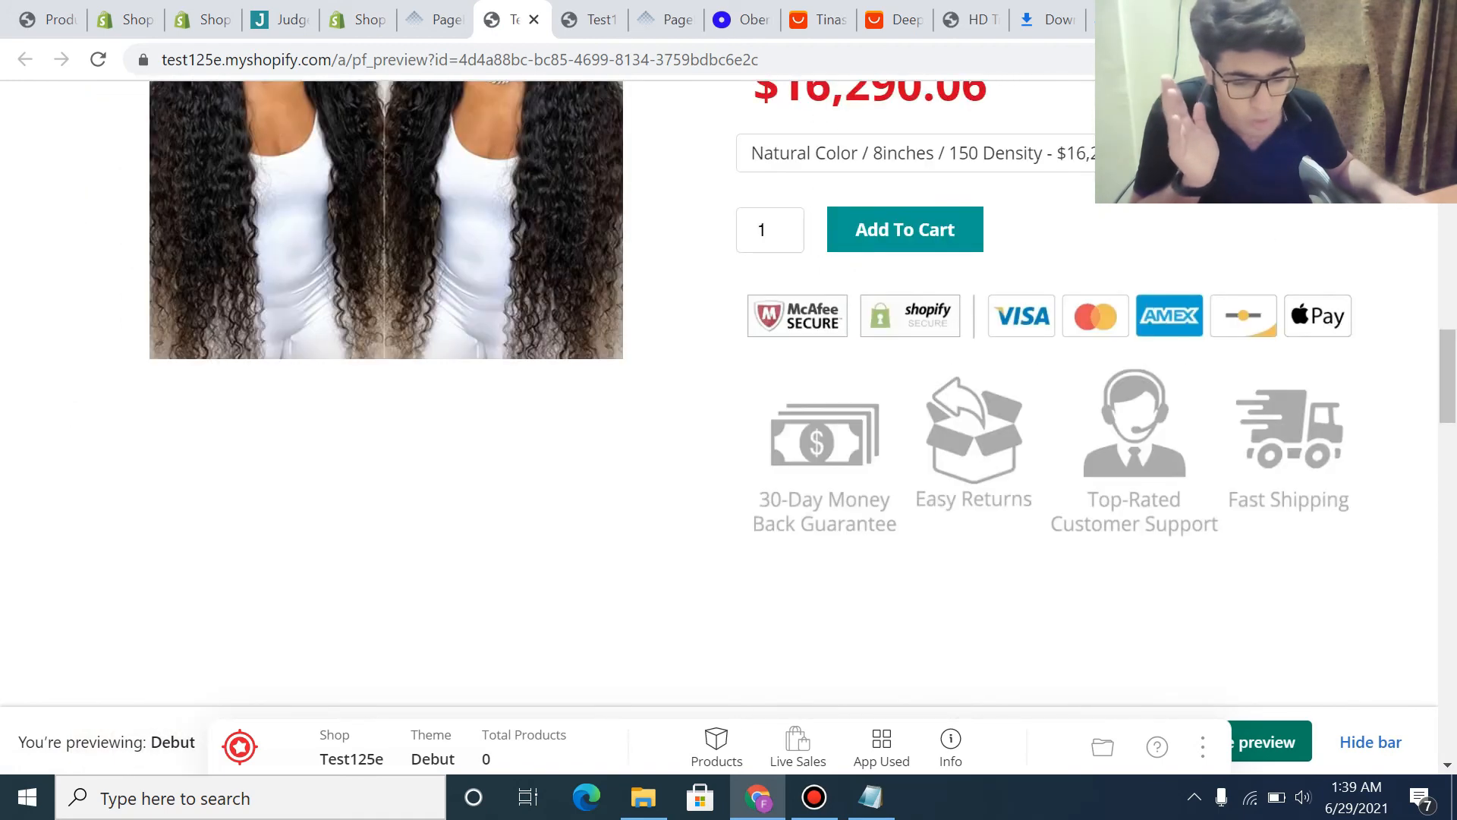
pyautogui.scroll(-12, 759, 425)
pyautogui.scroll(6, 759, 425)
pyautogui.scroll(-15, 759, 425)
pyautogui.scroll(-5, 759, 425)
pyautogui.scroll(15, 759, 425)
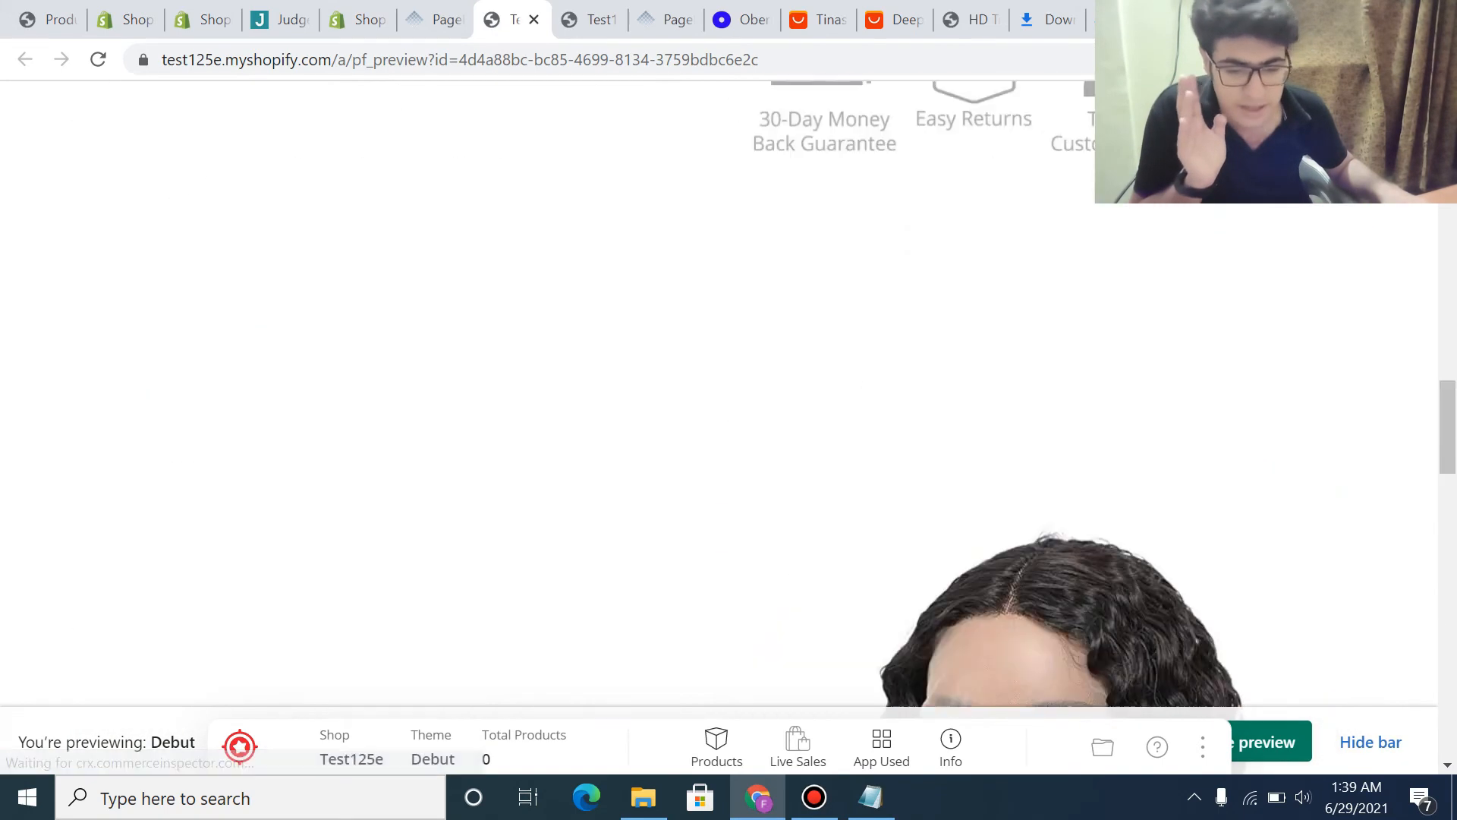
pyautogui.scroll(10, 759, 425)
pyautogui.scroll(-9, 759, 425)
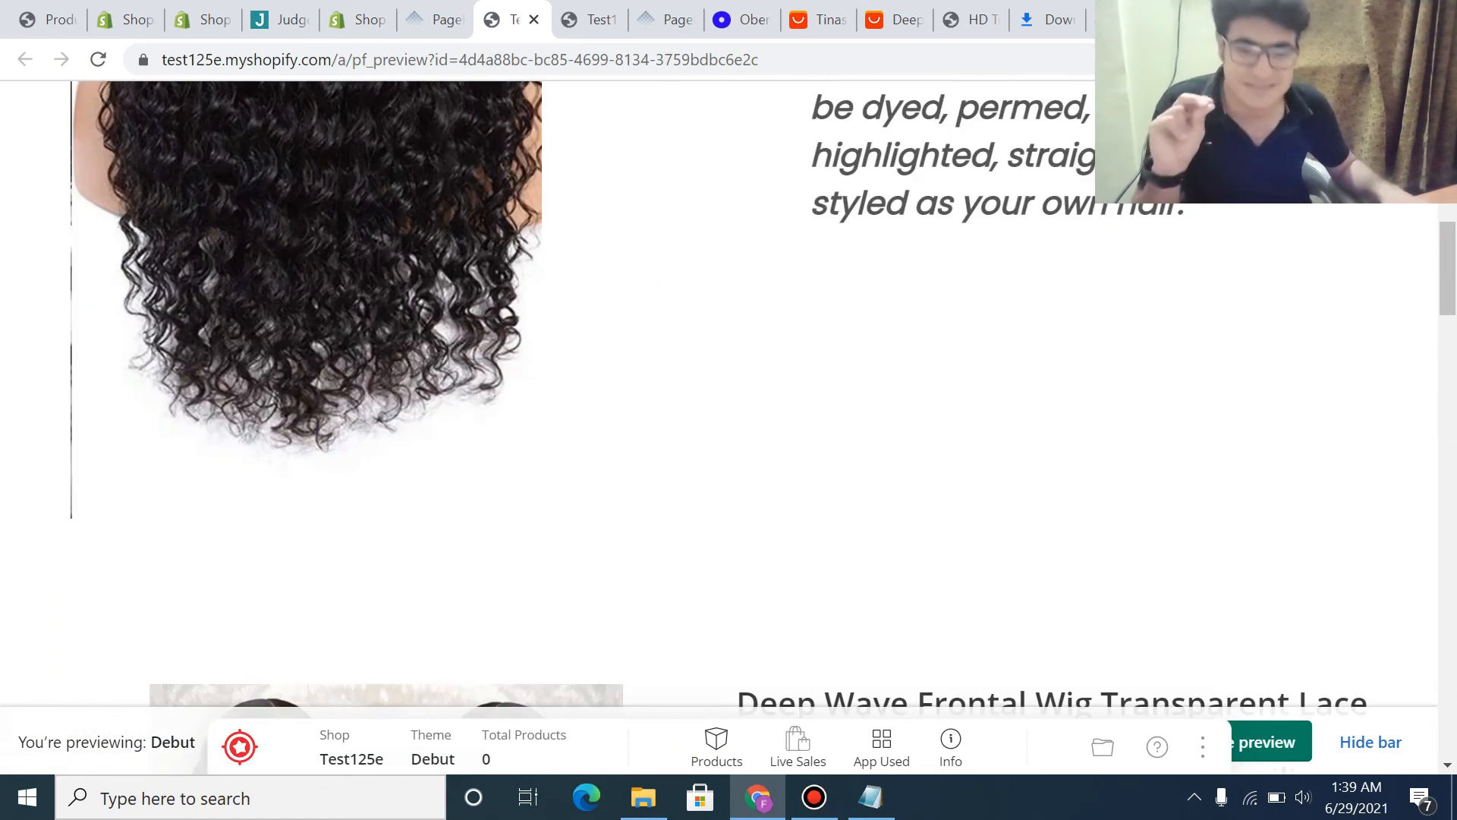
# - Return to the PageFly editor and add the Judge.me Review Widget below the two-image row
pyautogui.click(436, 19)
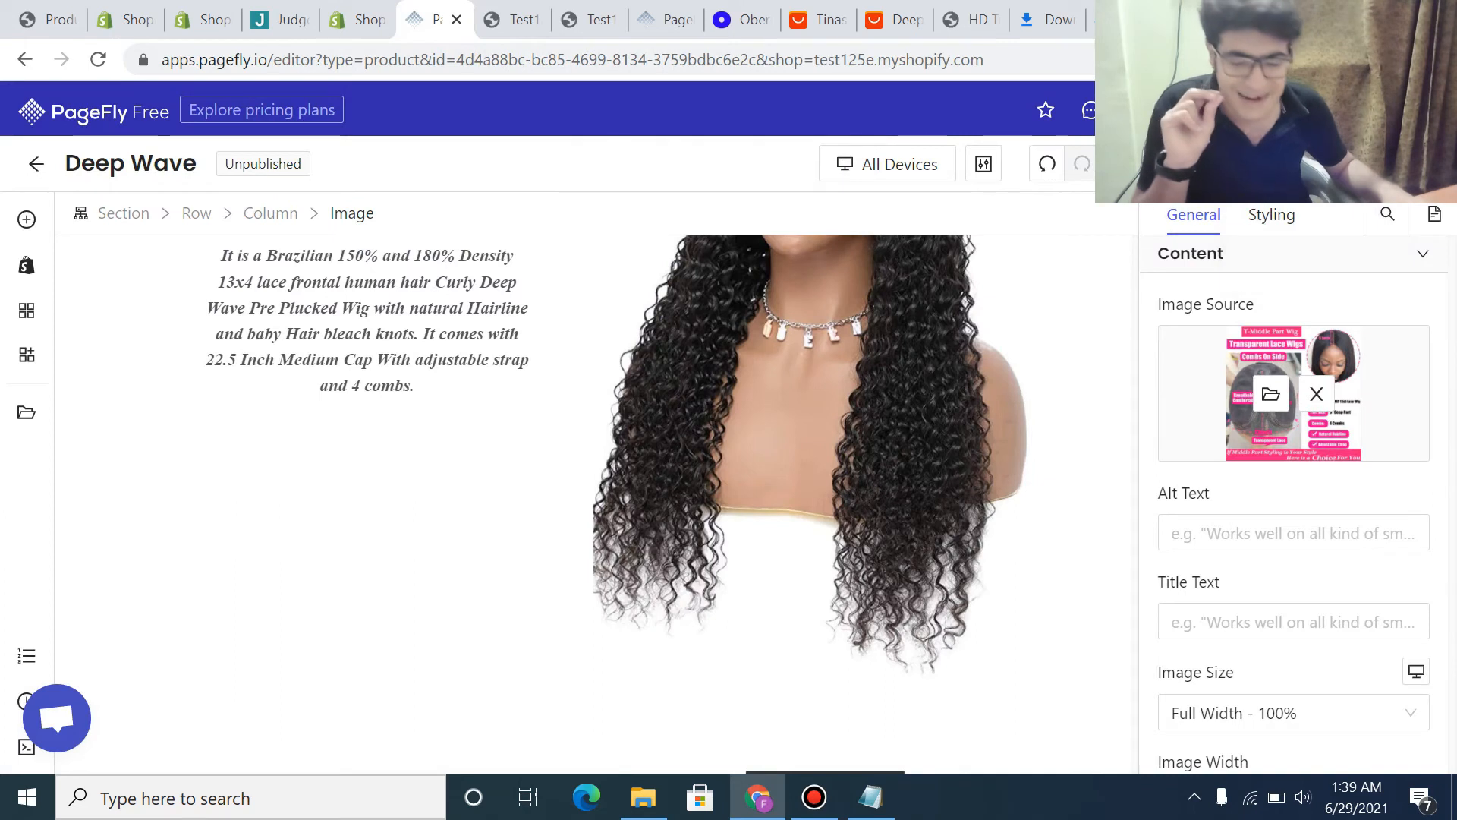
pyautogui.scroll(-5, 364, 486)
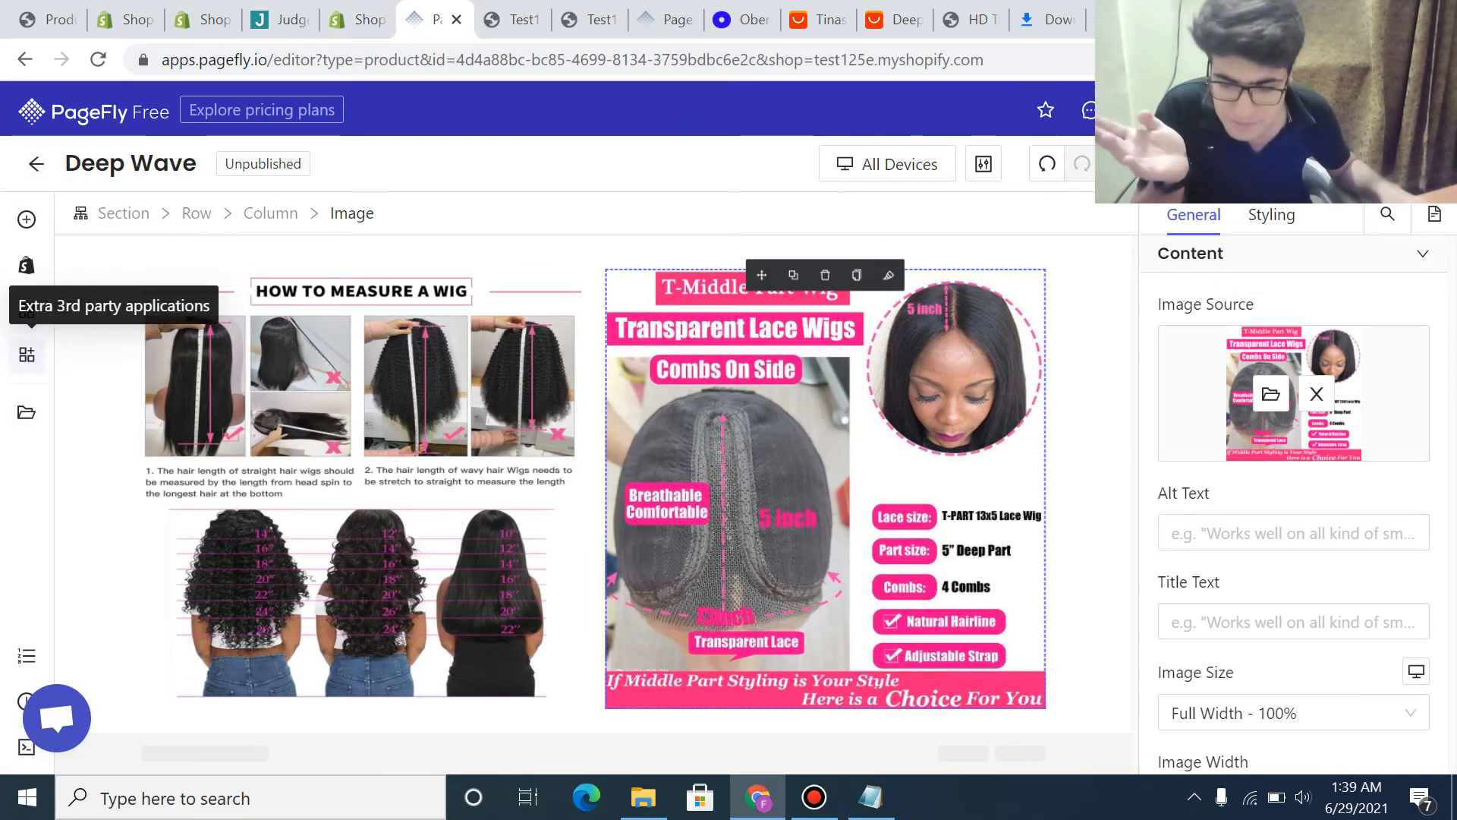
pyautogui.click(27, 309)
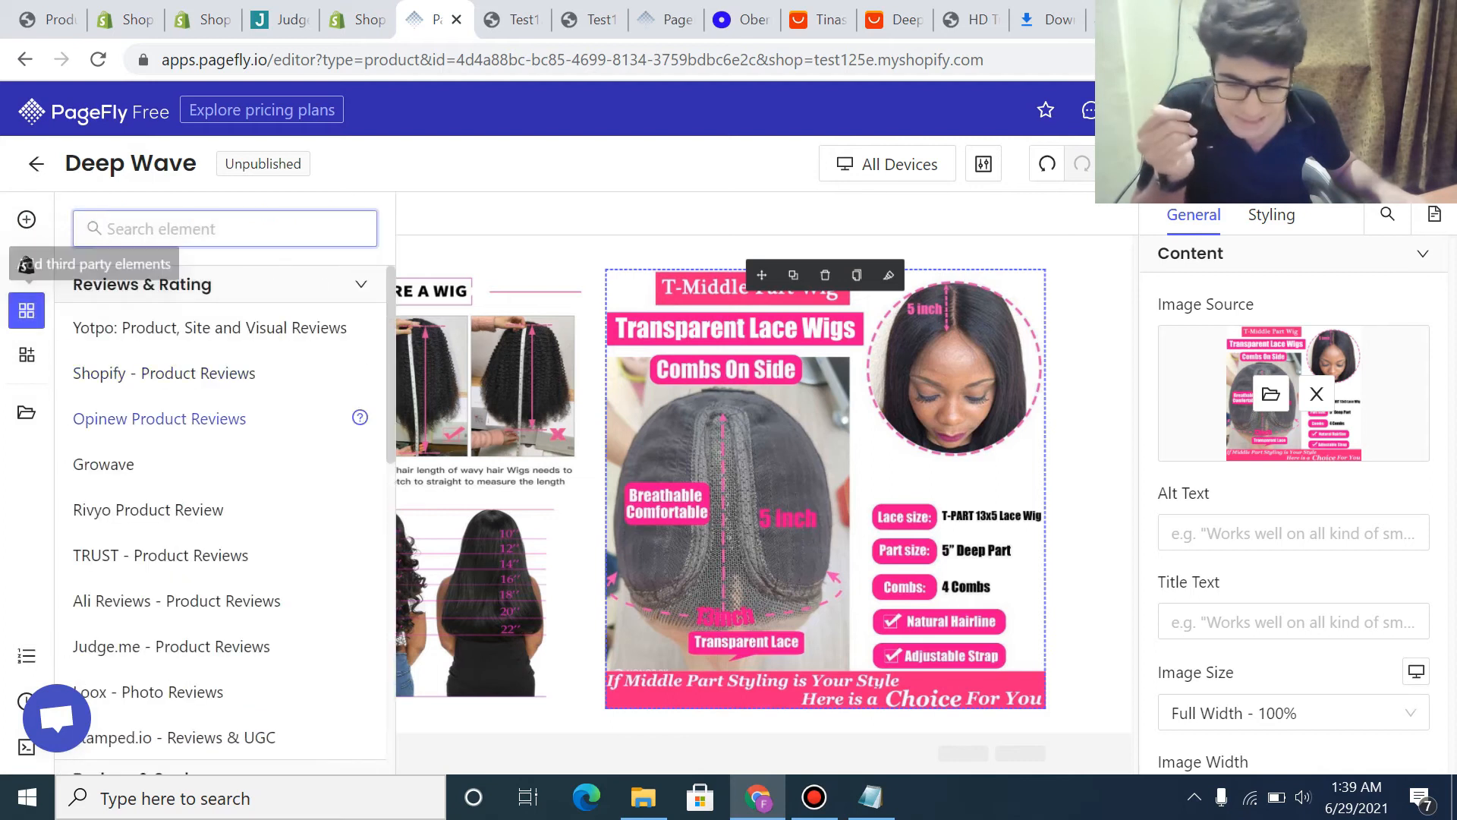
pyautogui.scroll(-1, 228, 396)
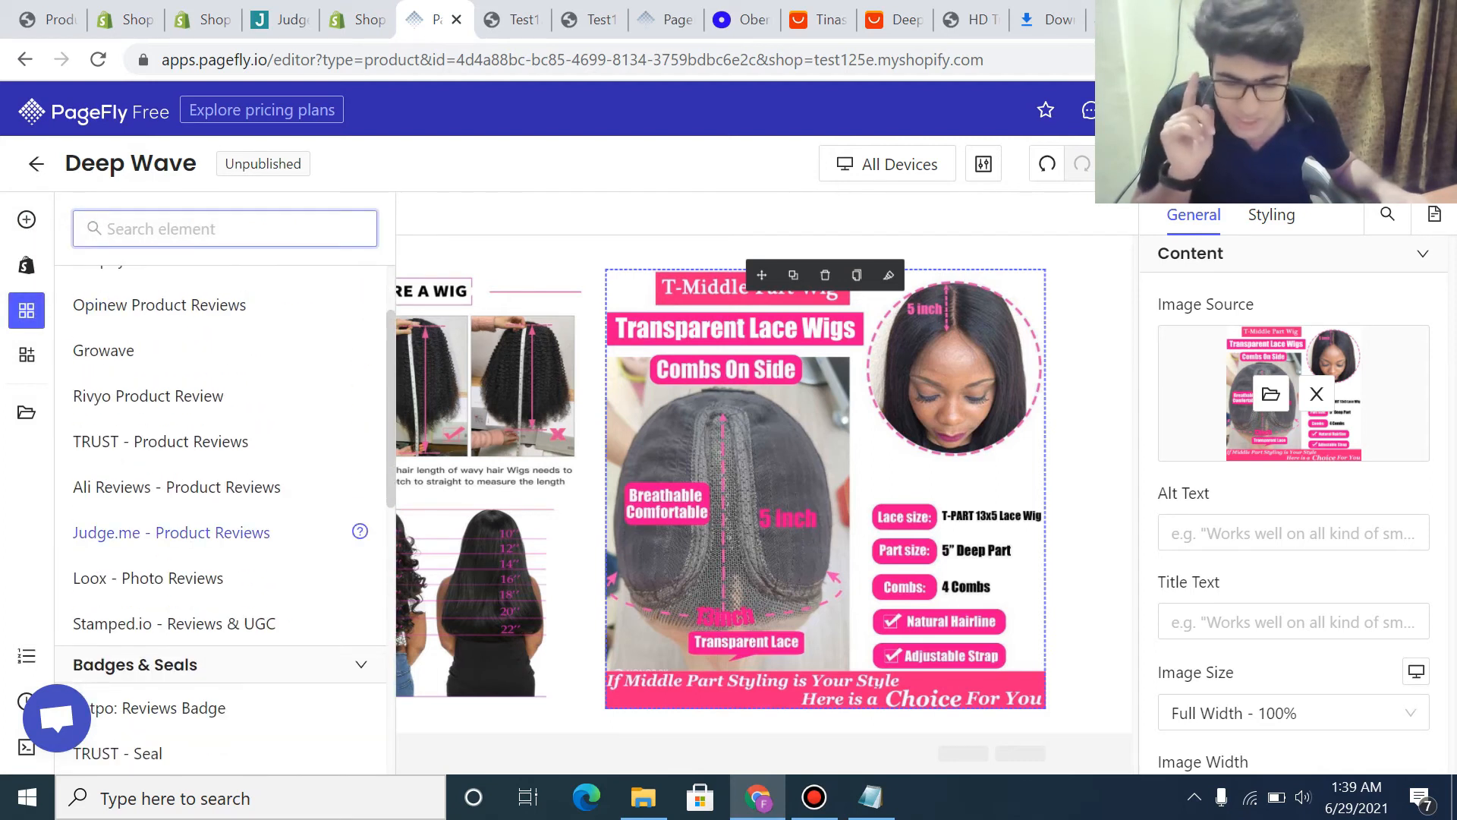
pyautogui.click(172, 533)
pyautogui.moveTo(497, 547); pyautogui.dragTo(678, 755)
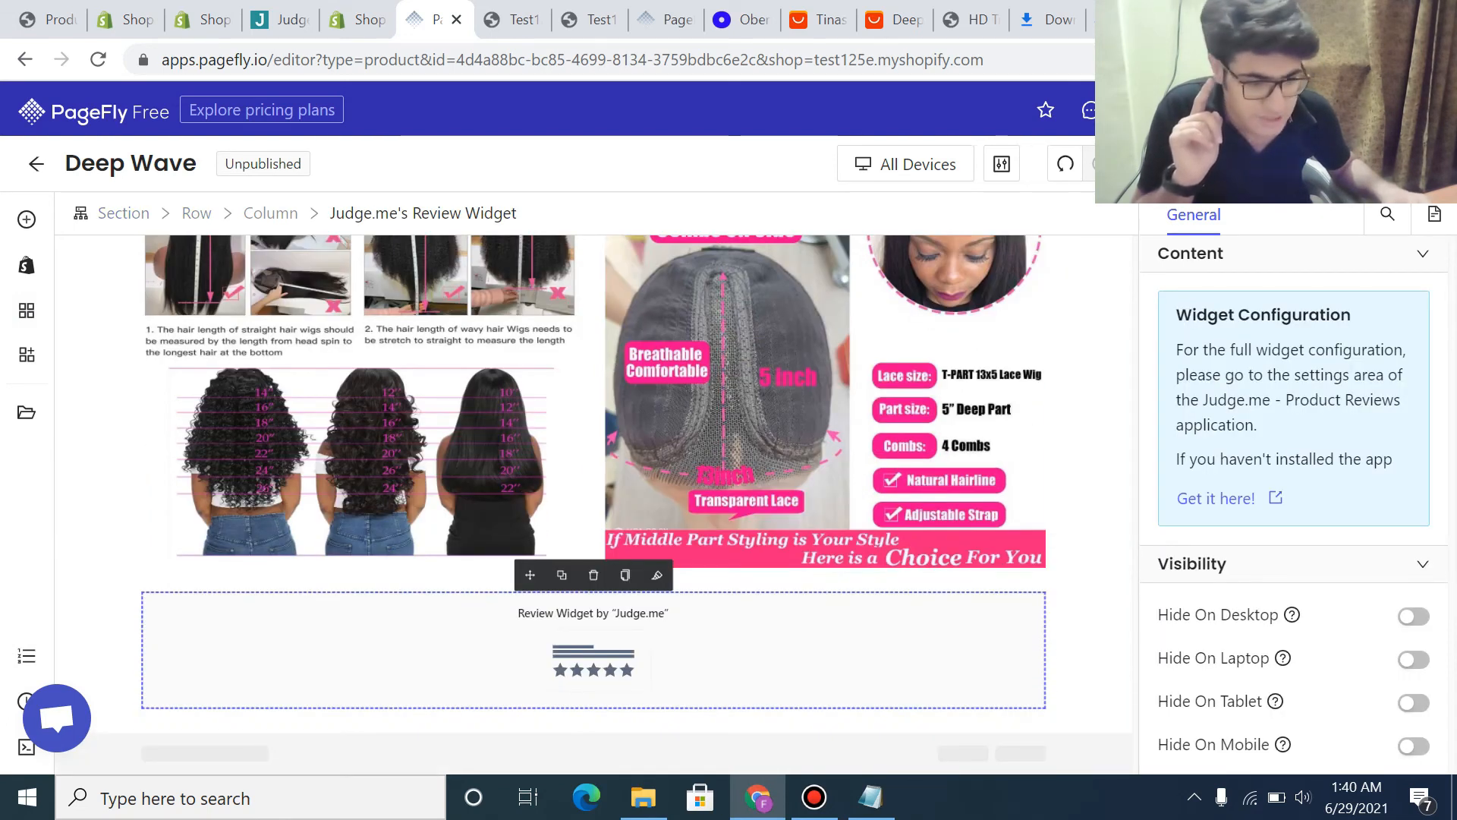
# - Preview the page again and check how the customer reviews section below the images is displayed
pyautogui.scroll(20, 485, 516)
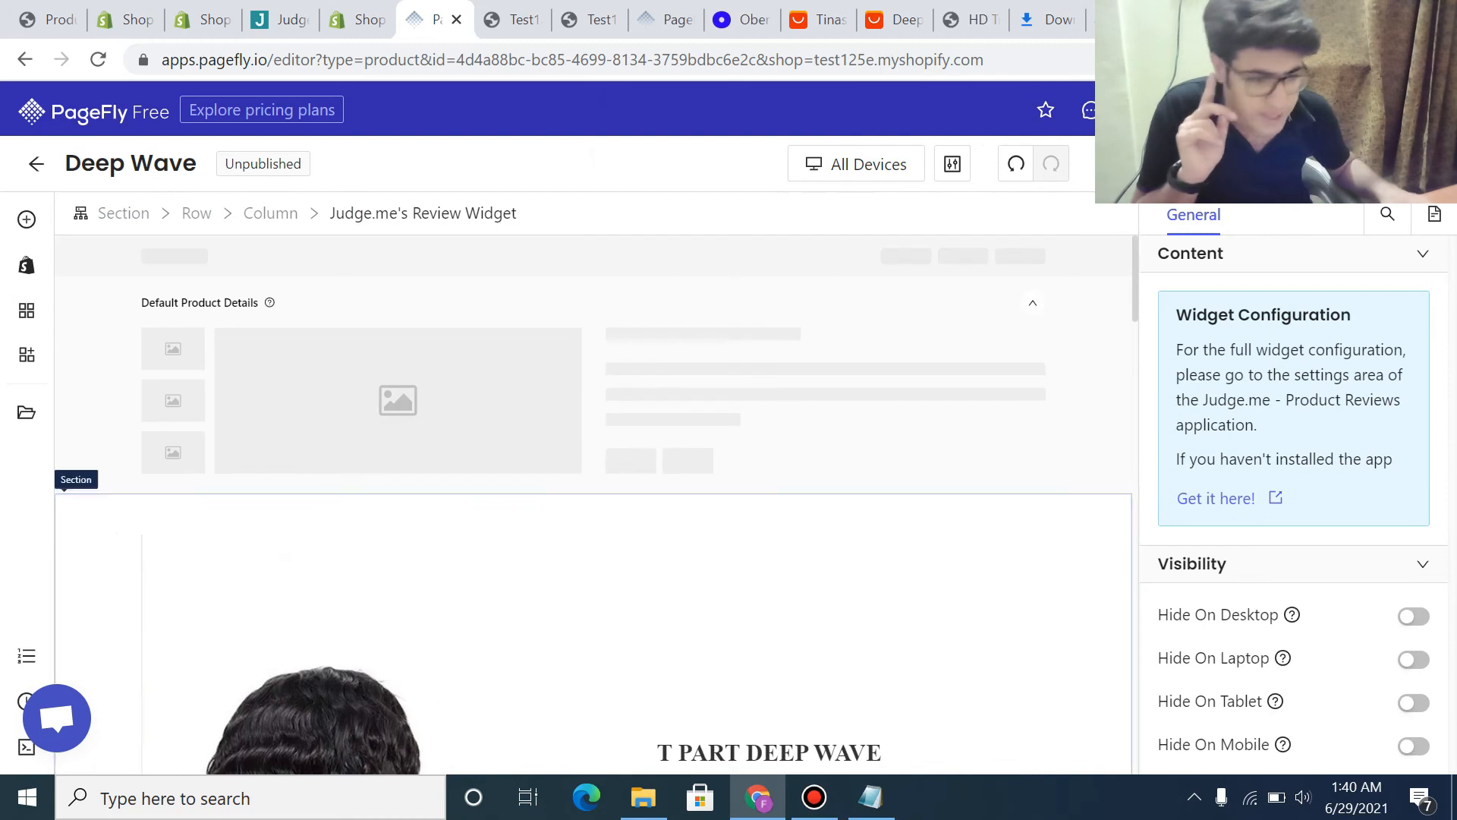
pyautogui.moveTo(1310, 164)
pyautogui.click(1285, 210)
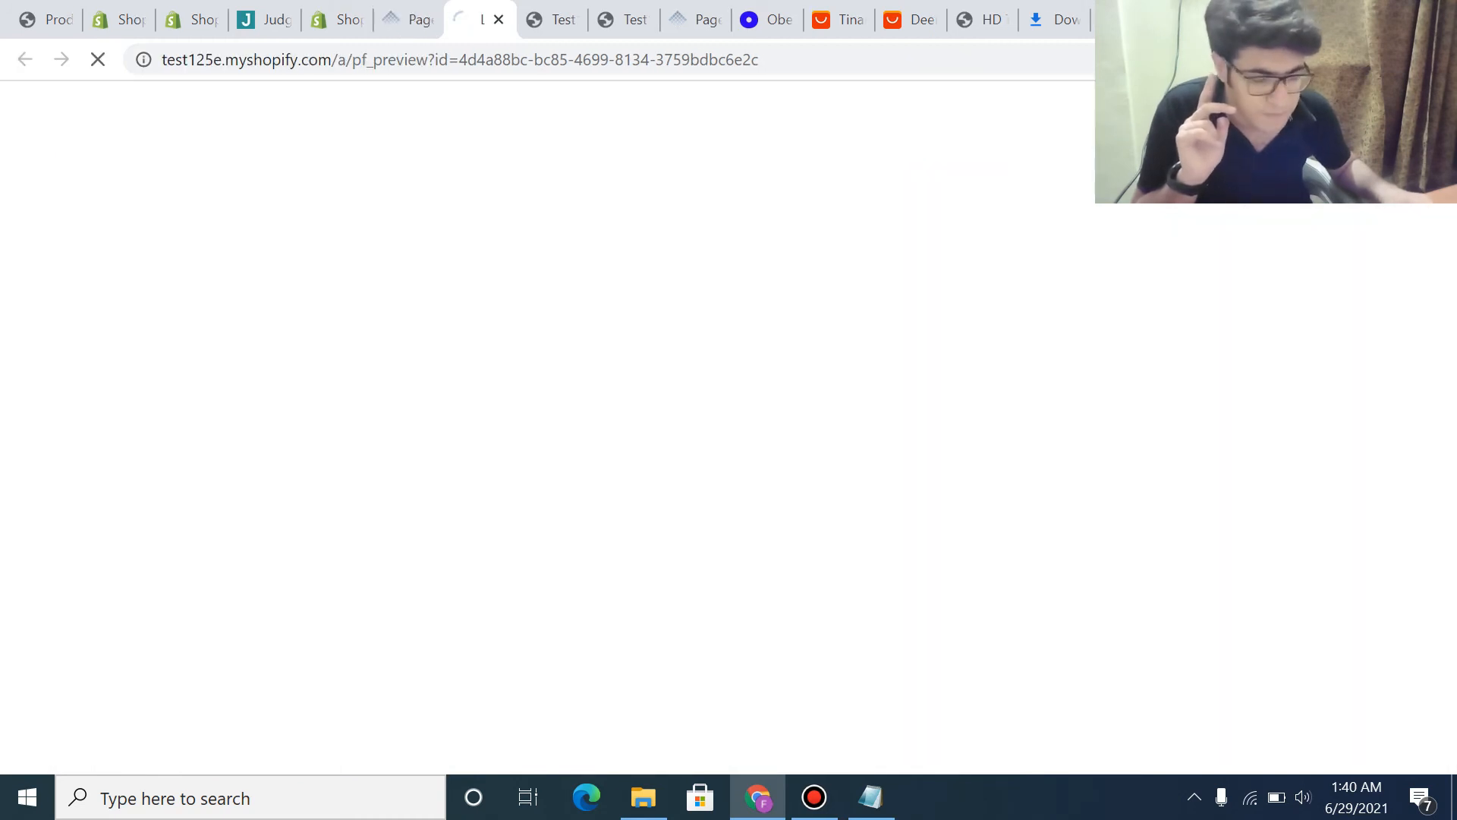
pyautogui.scroll(-10, 729, 425)
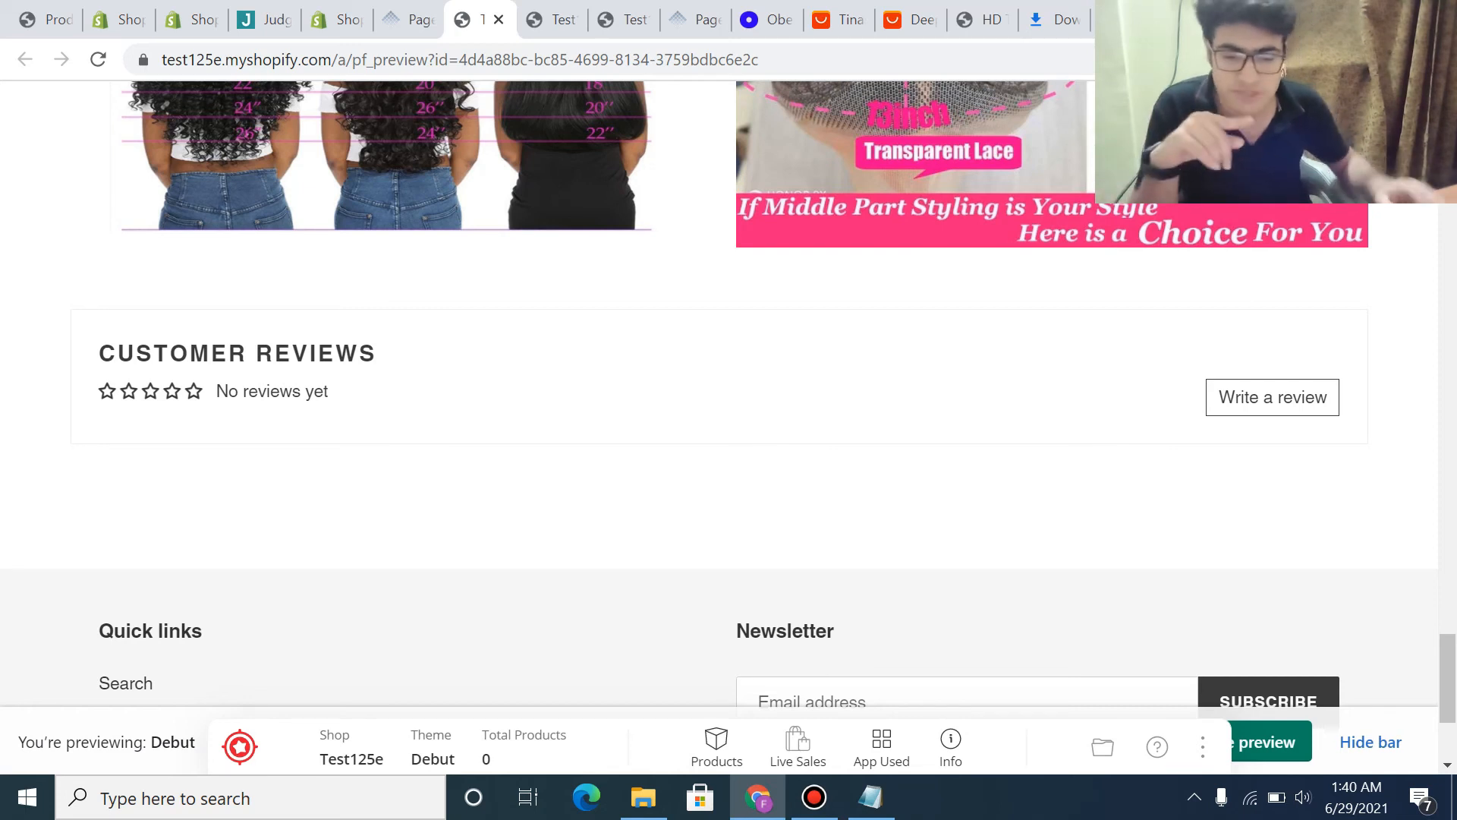
pyautogui.scroll(15, 728, 410)
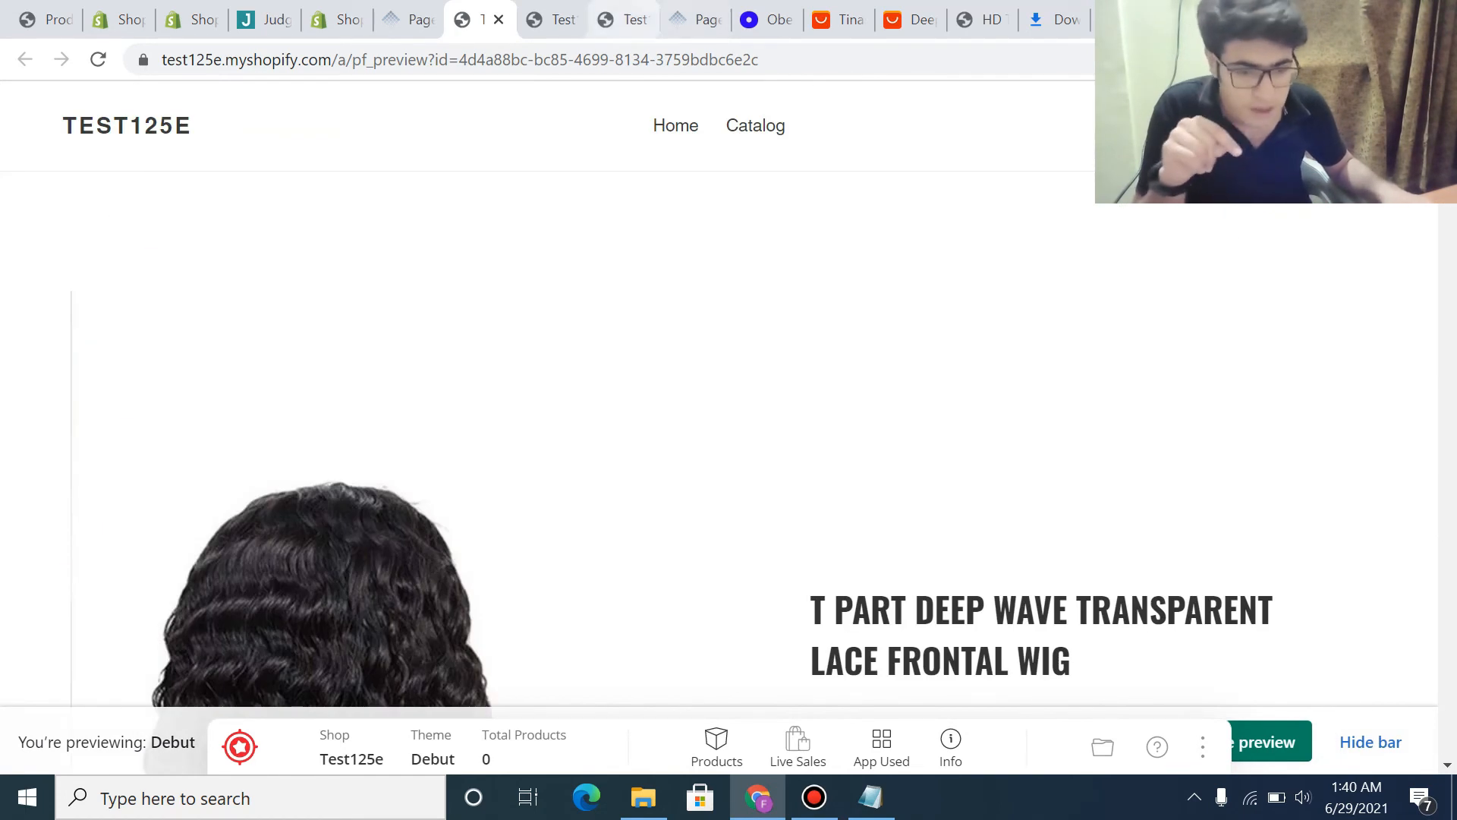
# - Switch to the AliExpress listing of the Deep Wave wig, select its page URL and look over the product page
pyautogui.click(909, 20)
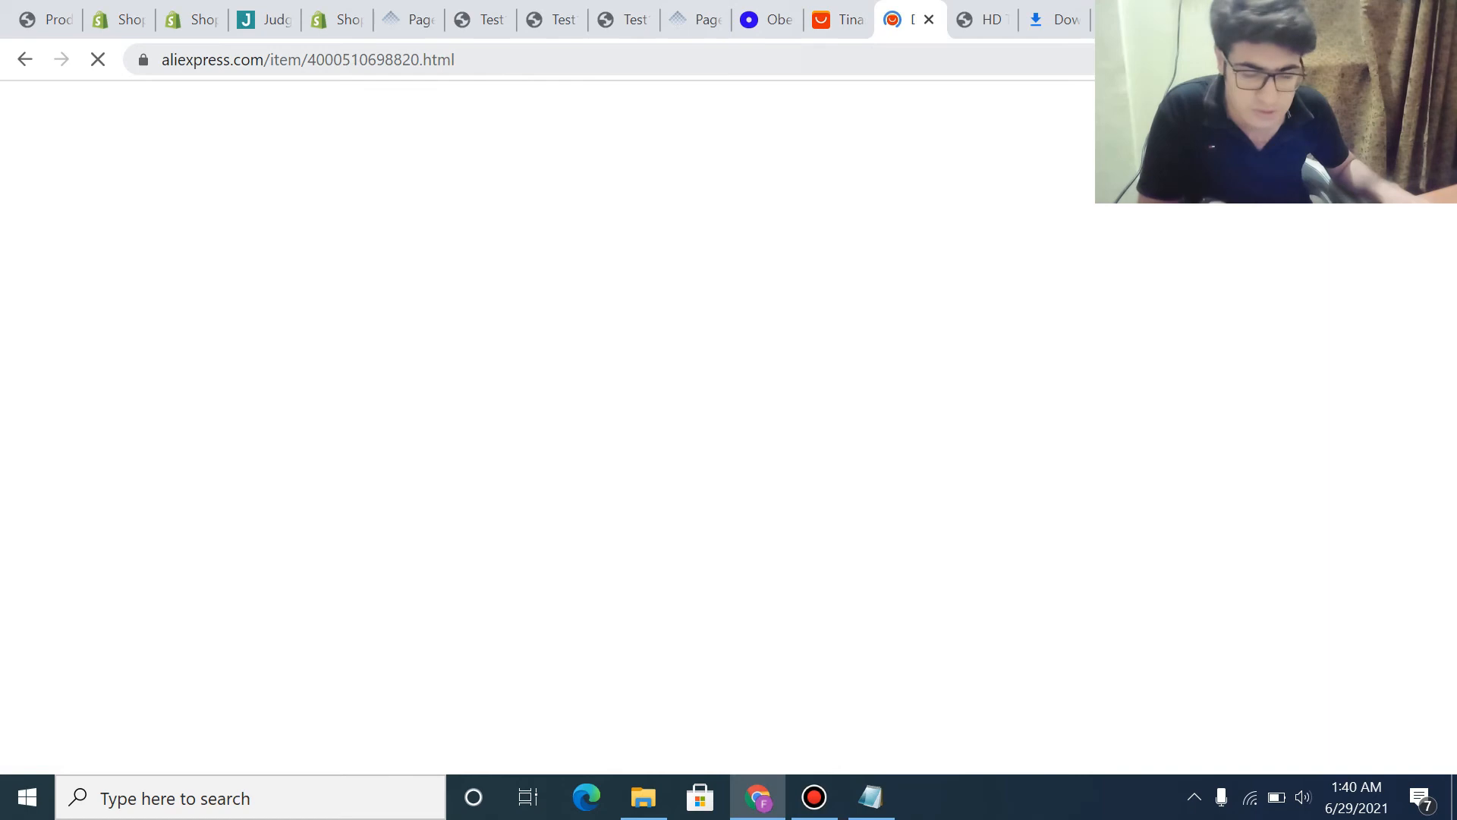
pyautogui.scroll(-5, 728, 425)
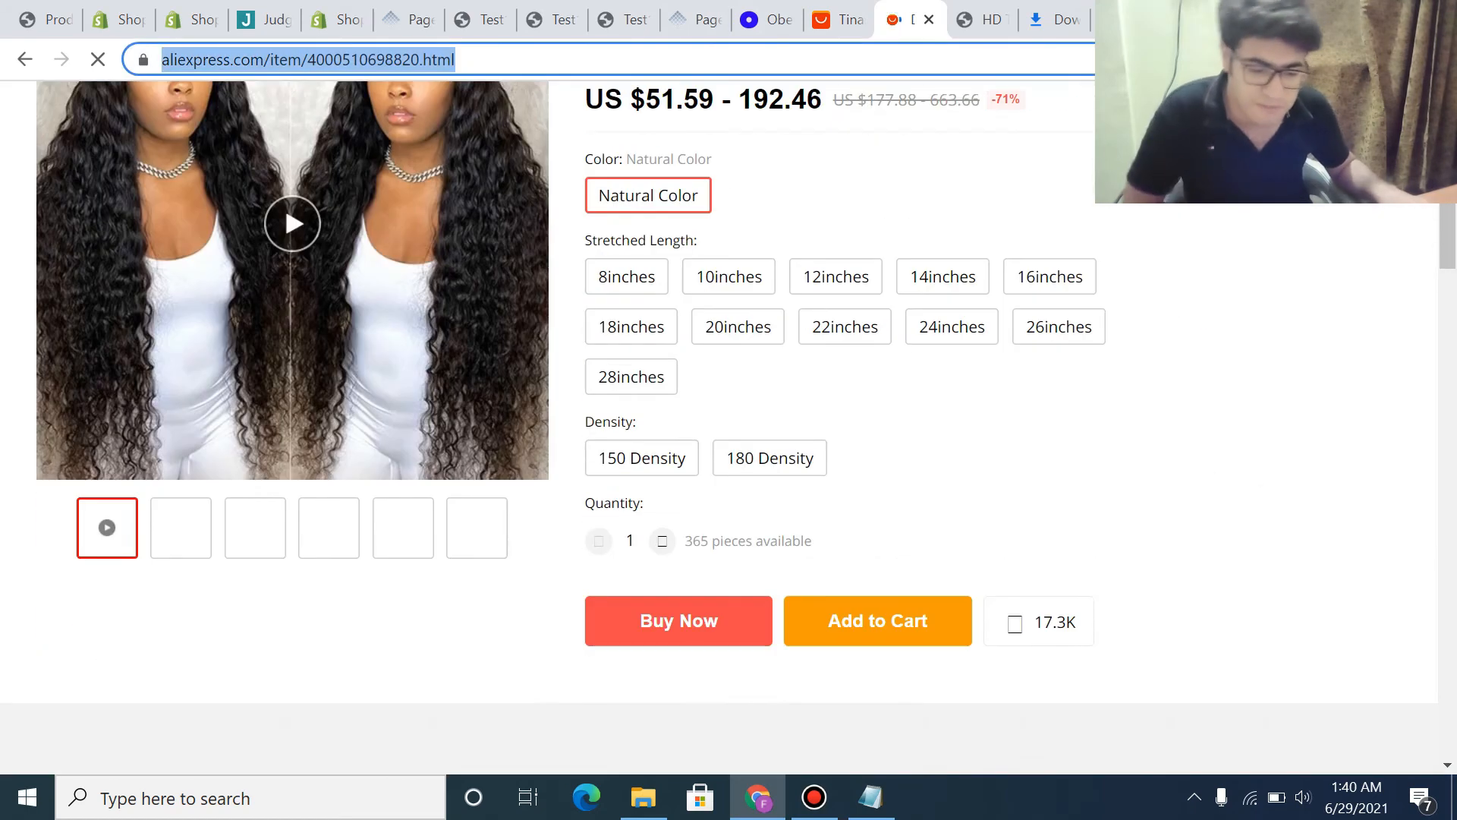
pyautogui.scroll(-5, 729, 425)
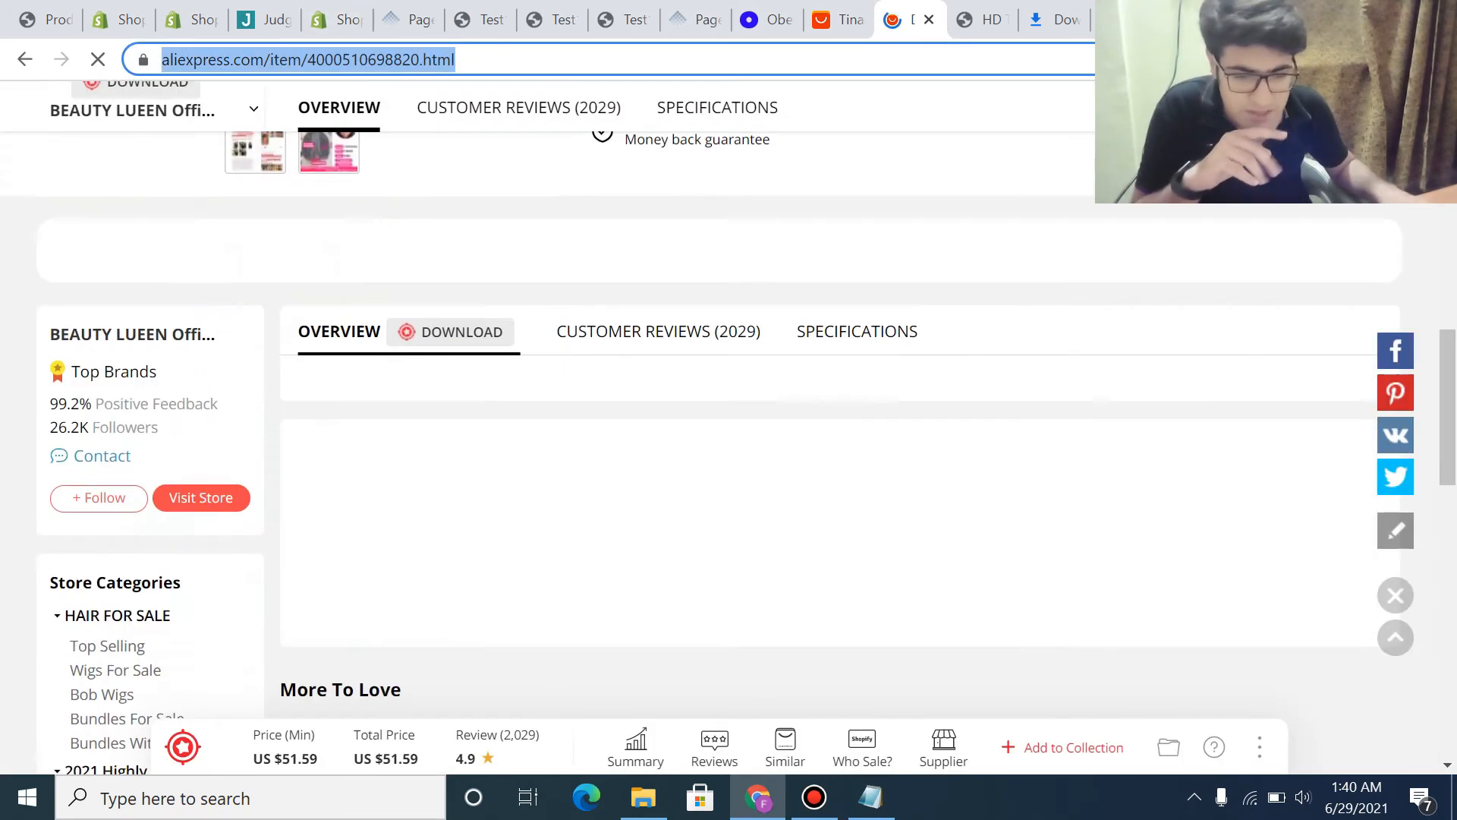
pyautogui.scroll(8, 728, 425)
# - Switch to the Shopify admin and open the form for importing reviews in the AliExpress Review Importer app
pyautogui.click(337, 20)
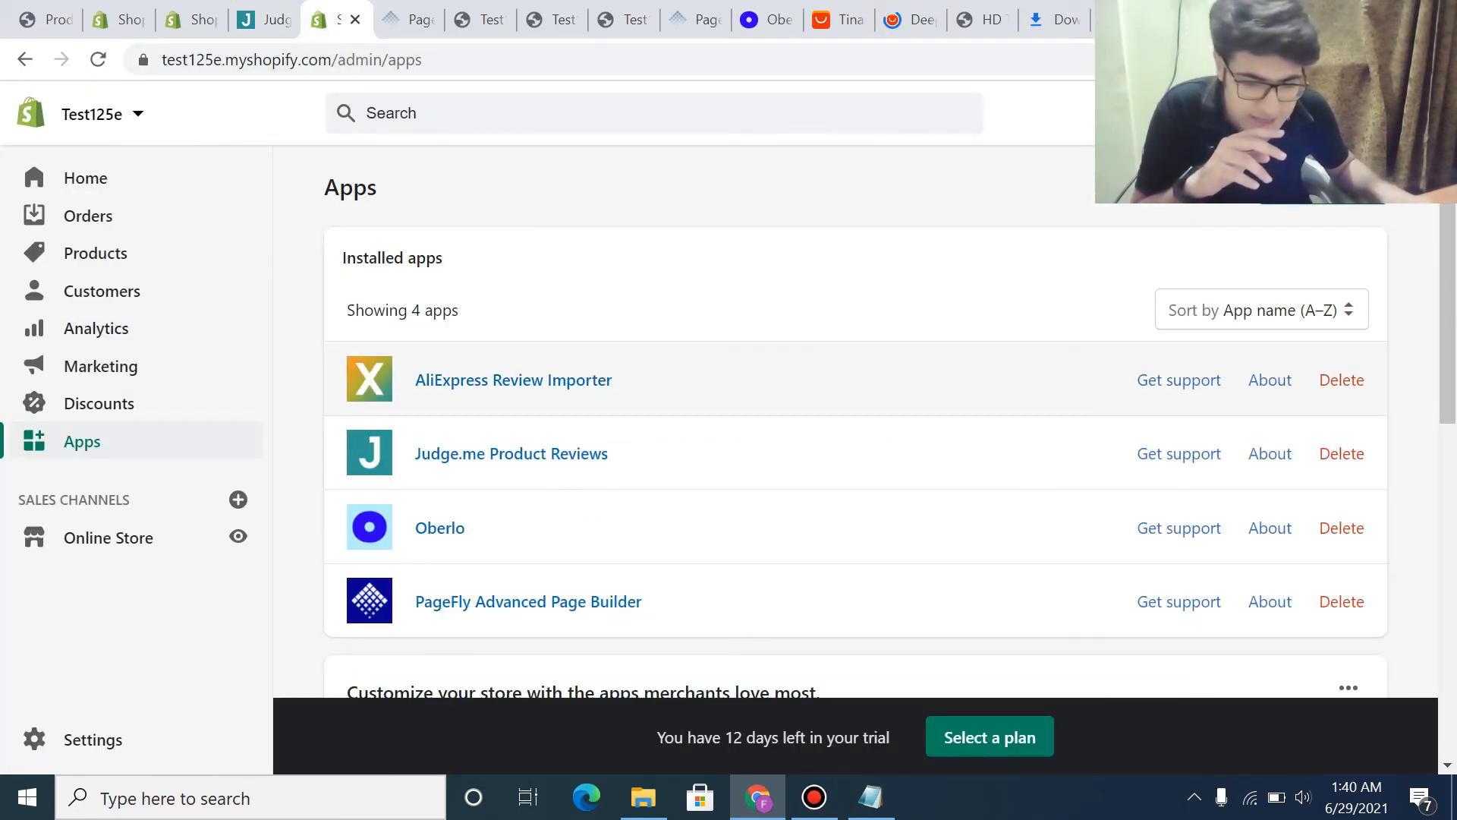
pyautogui.click(514, 380)
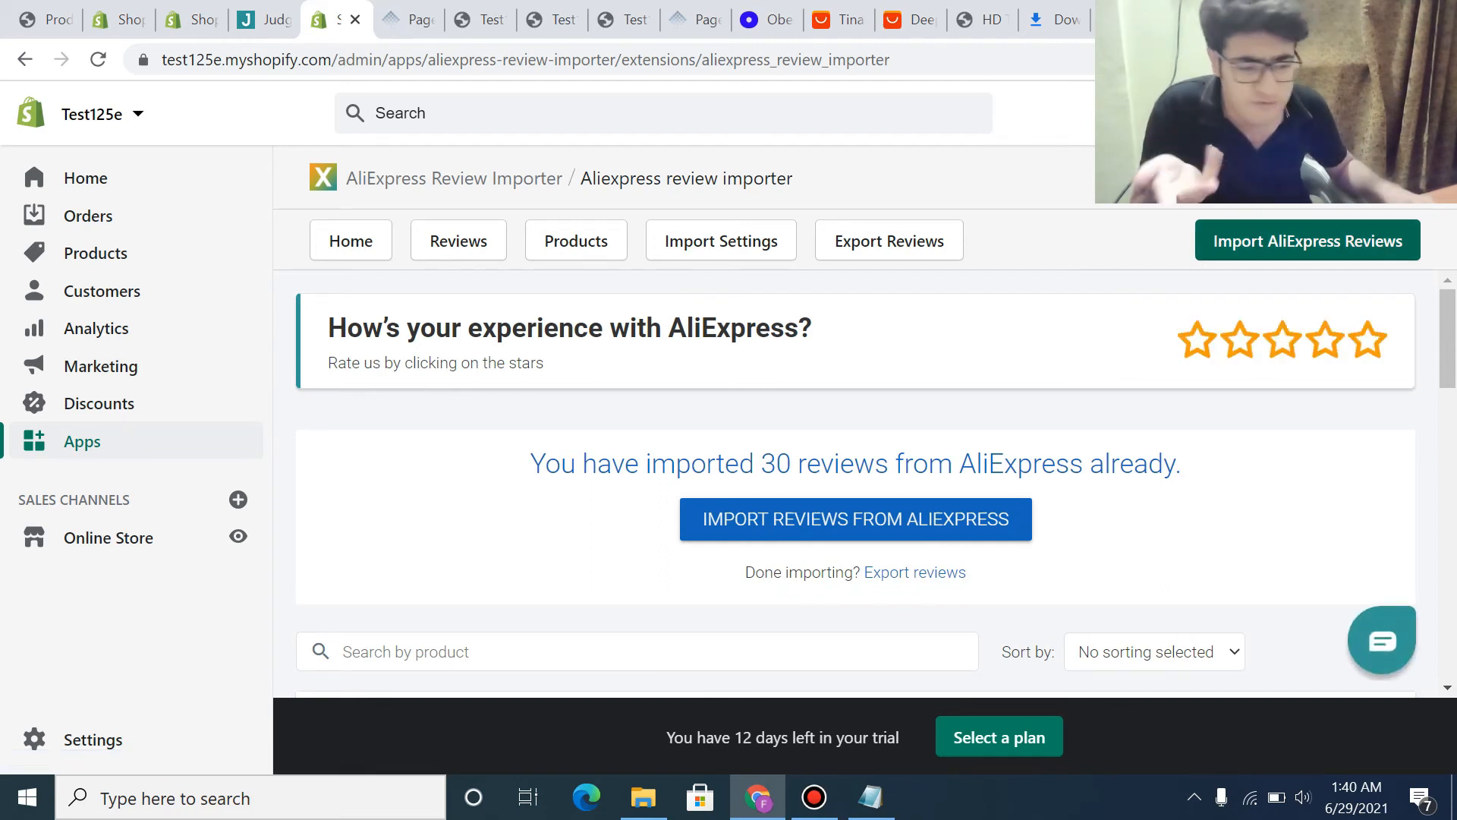
pyautogui.click(1308, 241)
pyautogui.scroll(-3, 856, 501)
pyautogui.scroll(3, 856, 501)
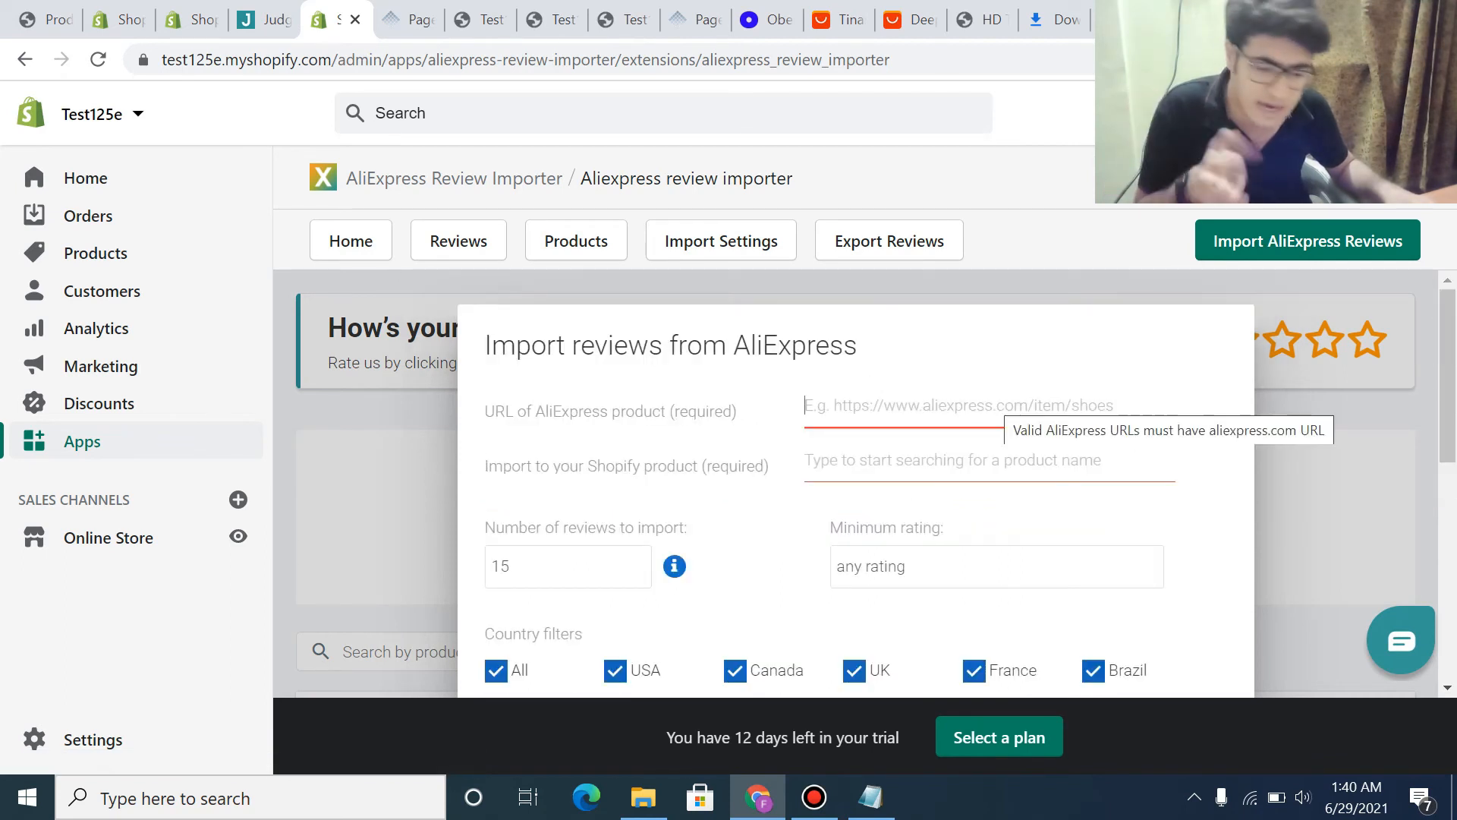
pyautogui.write('https://www.aliexpress.com/item/4000510698820.html')
pyautogui.press('Tab')
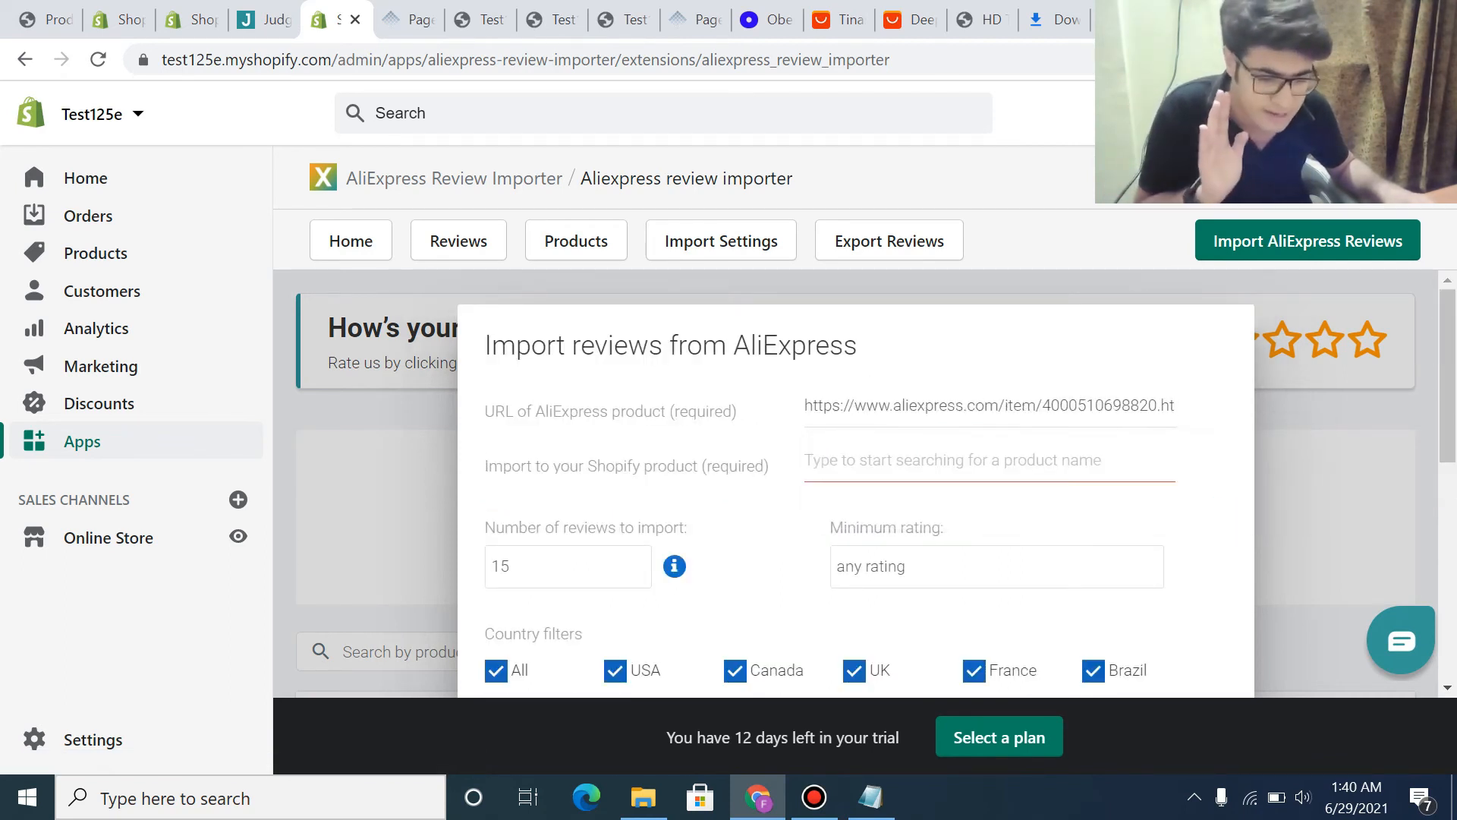
pyautogui.write('deep wave')
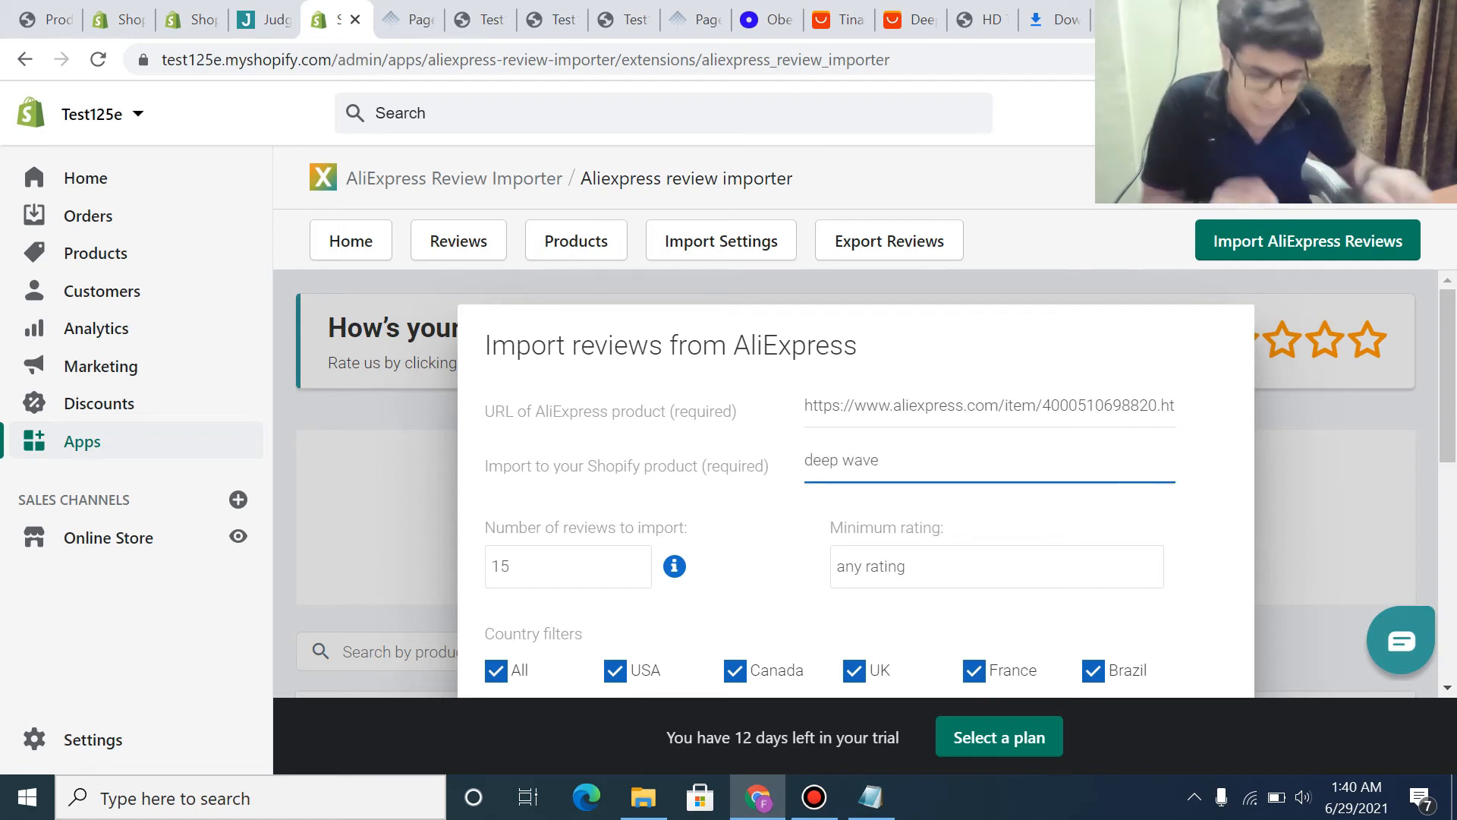
pyautogui.scroll(-4, 856, 486)
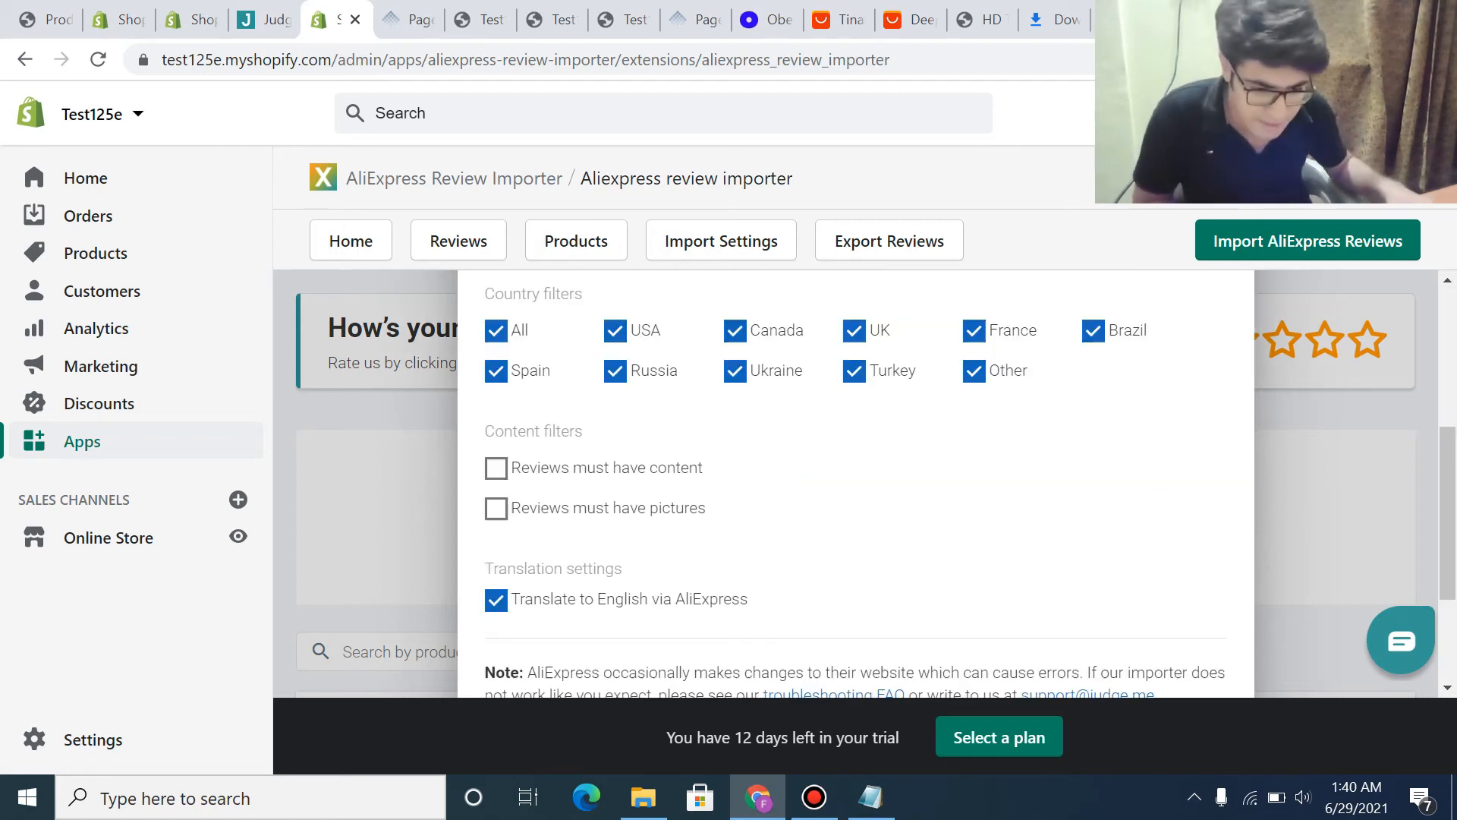
pyautogui.write('eep wave')
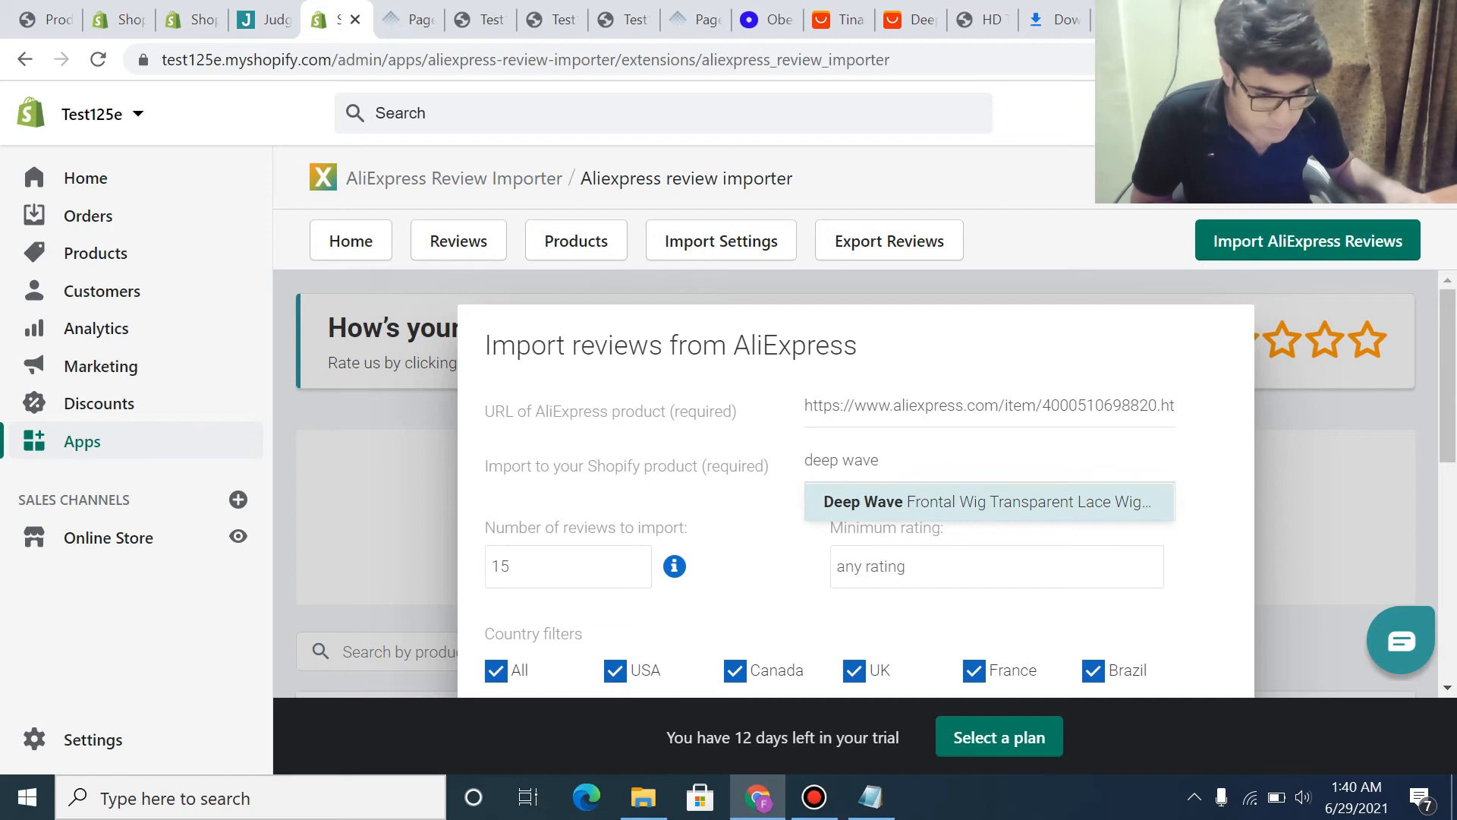
pyautogui.click(989, 502)
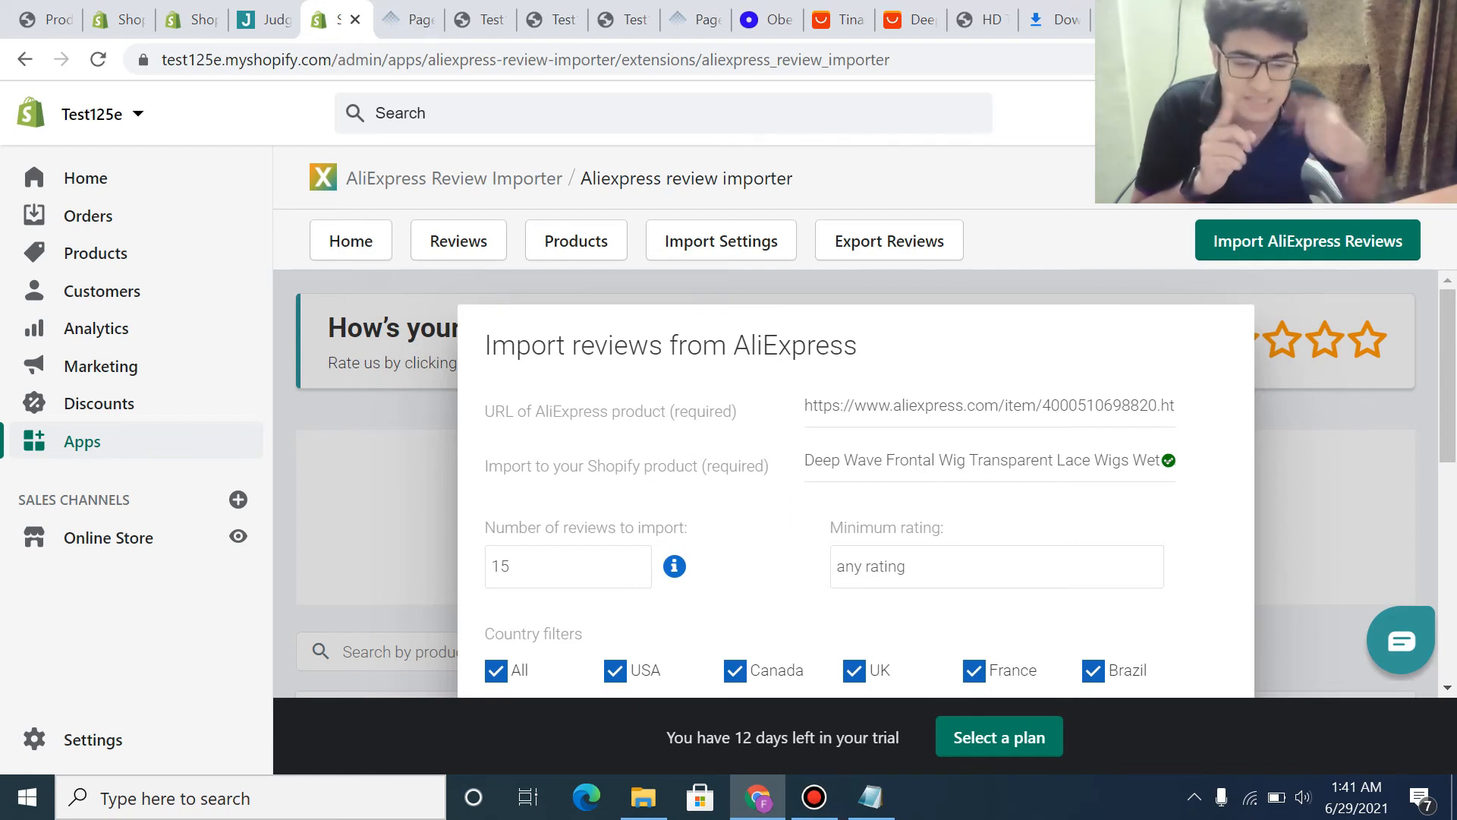
pyautogui.click(887, 406)
pyautogui.click(887, 405)
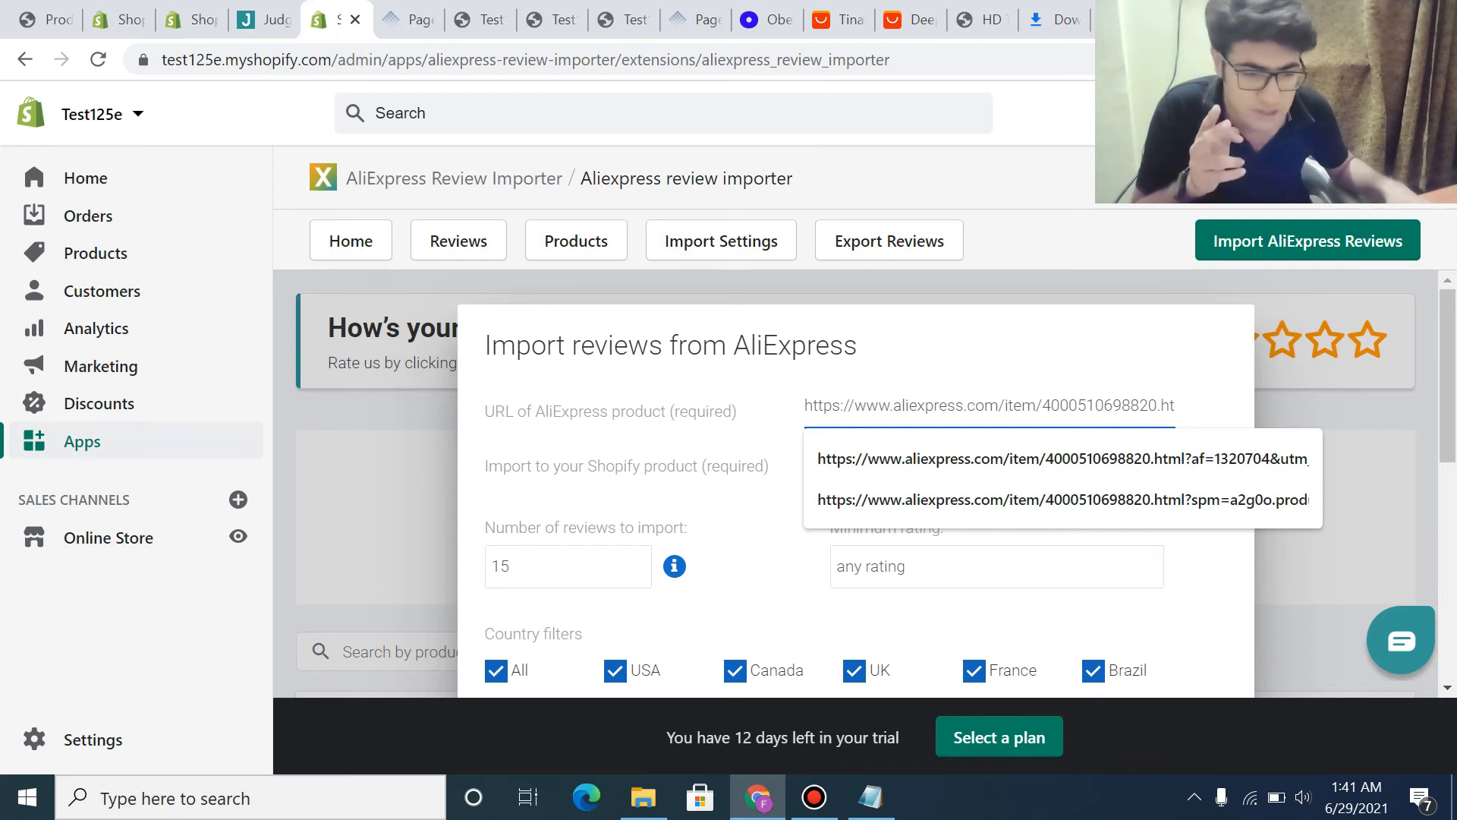
# - Set the minimum rating to 4 stars or more, change the number of reviews to import, and start the import
pyautogui.scroll(-3, 897, 405)
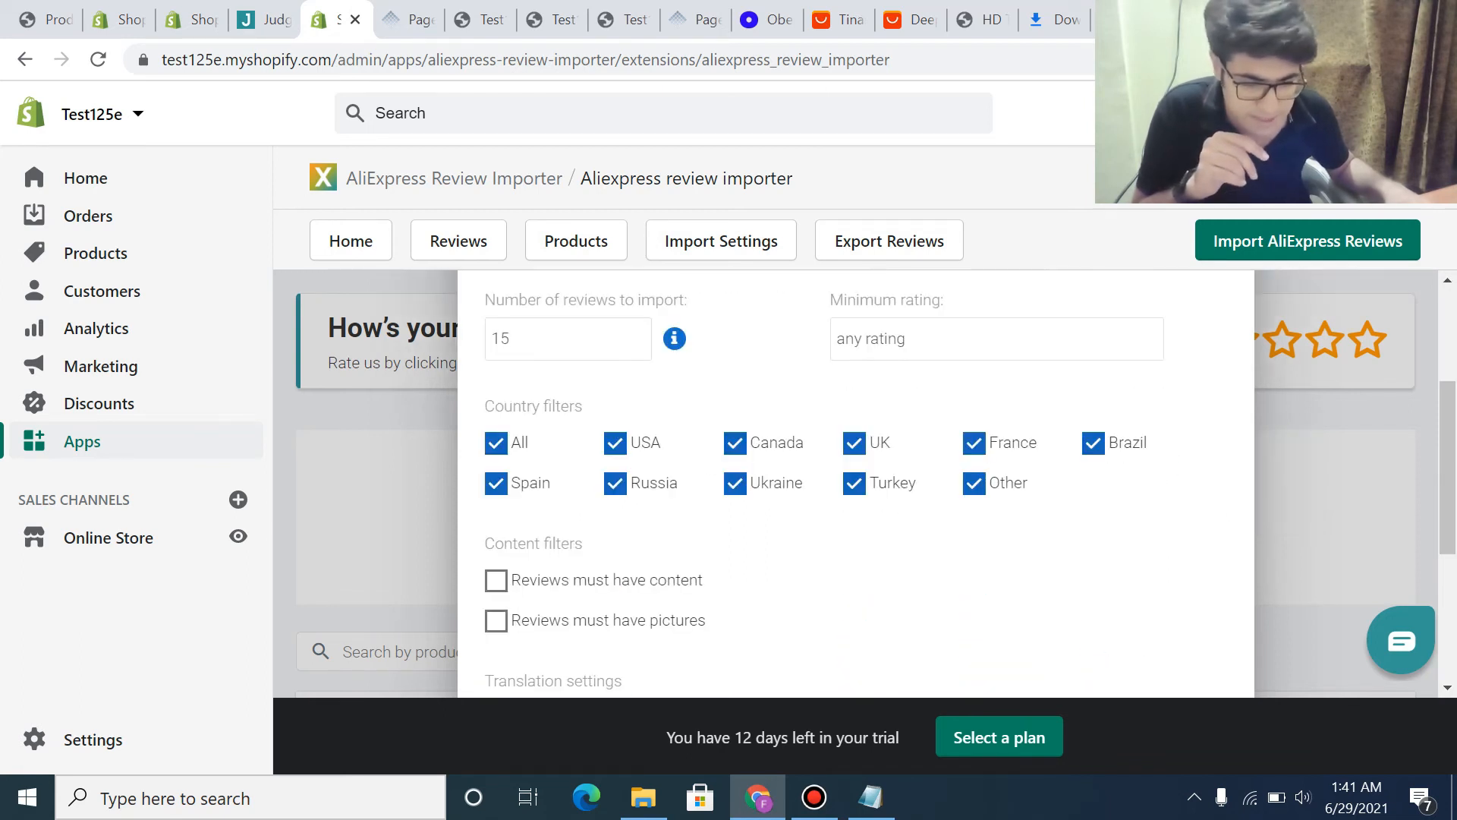
pyautogui.click(911, 339)
pyautogui.click(903, 410)
pyautogui.scroll(-4, 903, 409)
pyautogui.scroll(3, 904, 410)
pyautogui.doubleClick(516, 374)
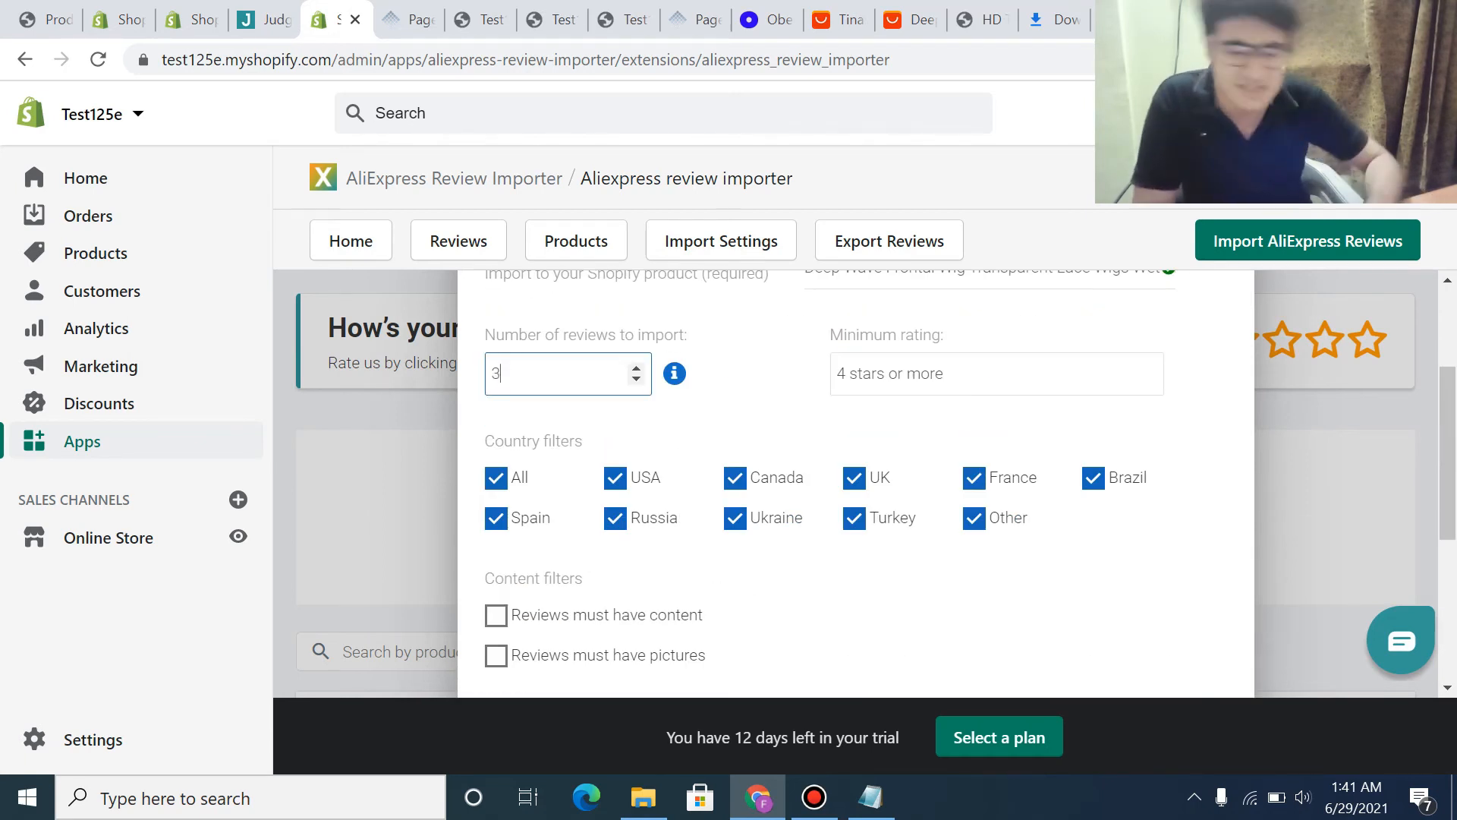
pyautogui.scroll(-5, 857, 486)
pyautogui.click(912, 625)
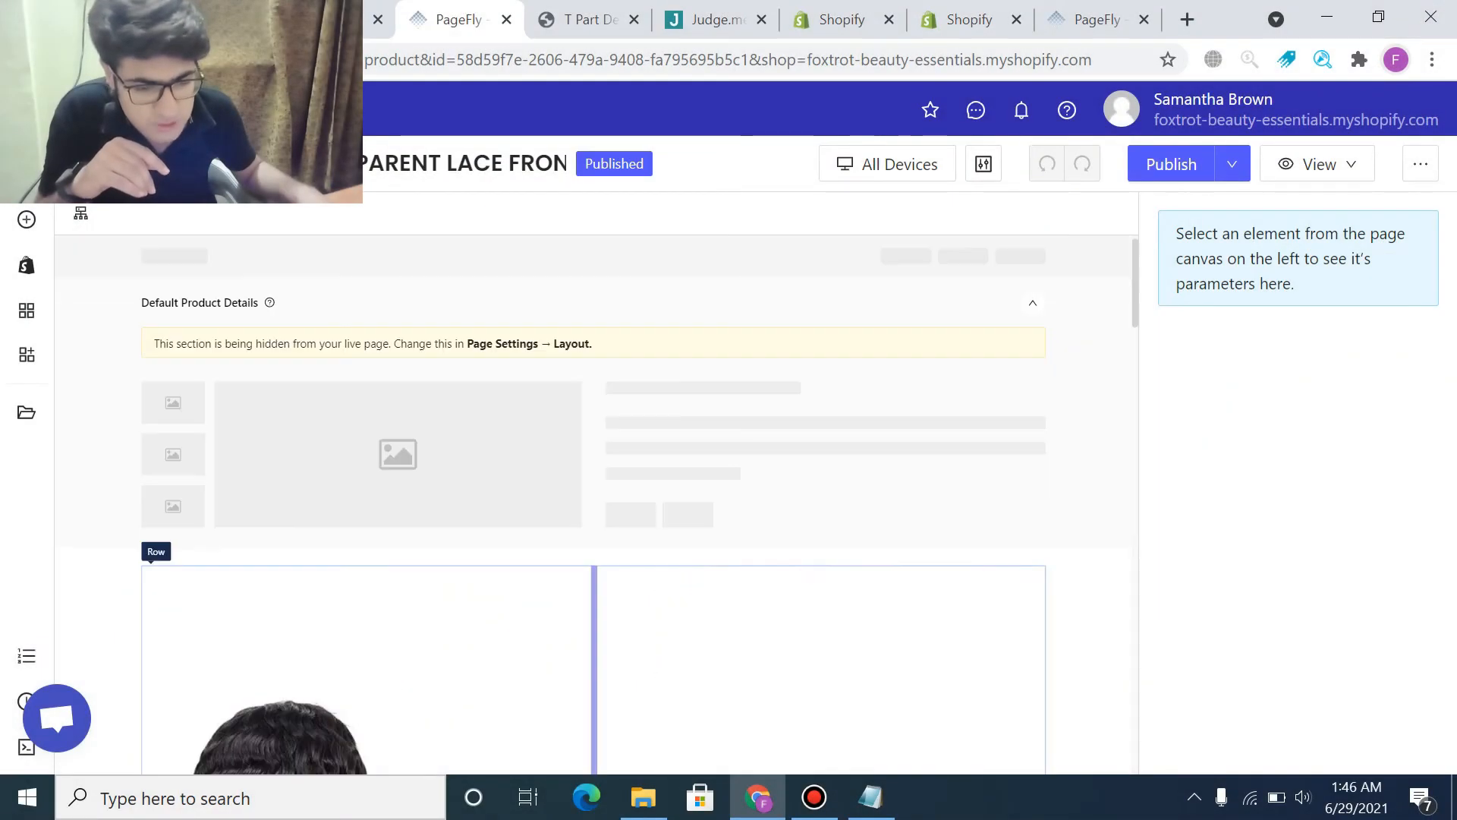
# - Publish the T Part Deep Wave Transparent Lace Frontal Wig product page from the PageFly editor
pyautogui.scroll(-5, 596, 501)
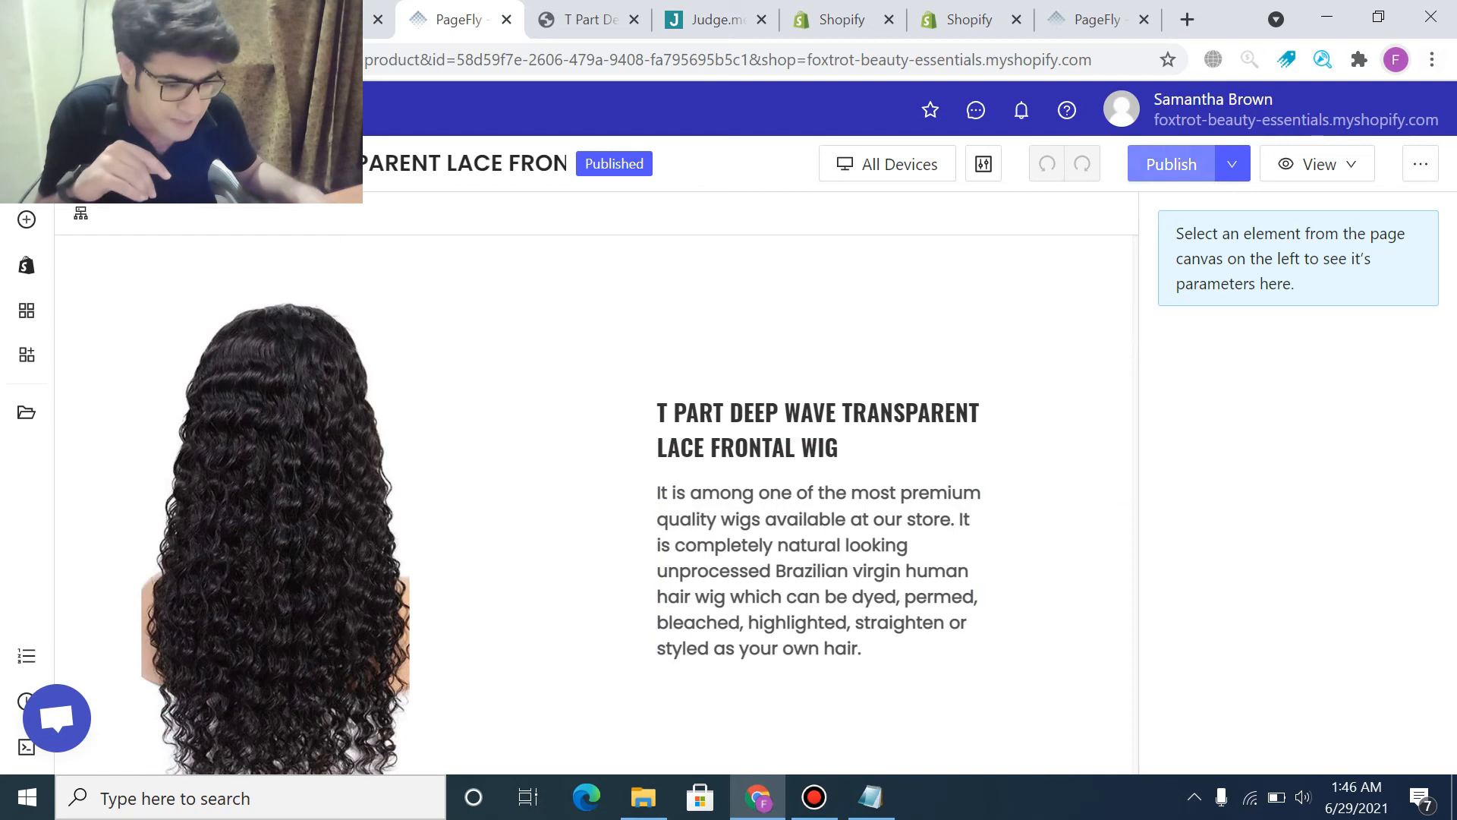
pyautogui.click(1171, 164)
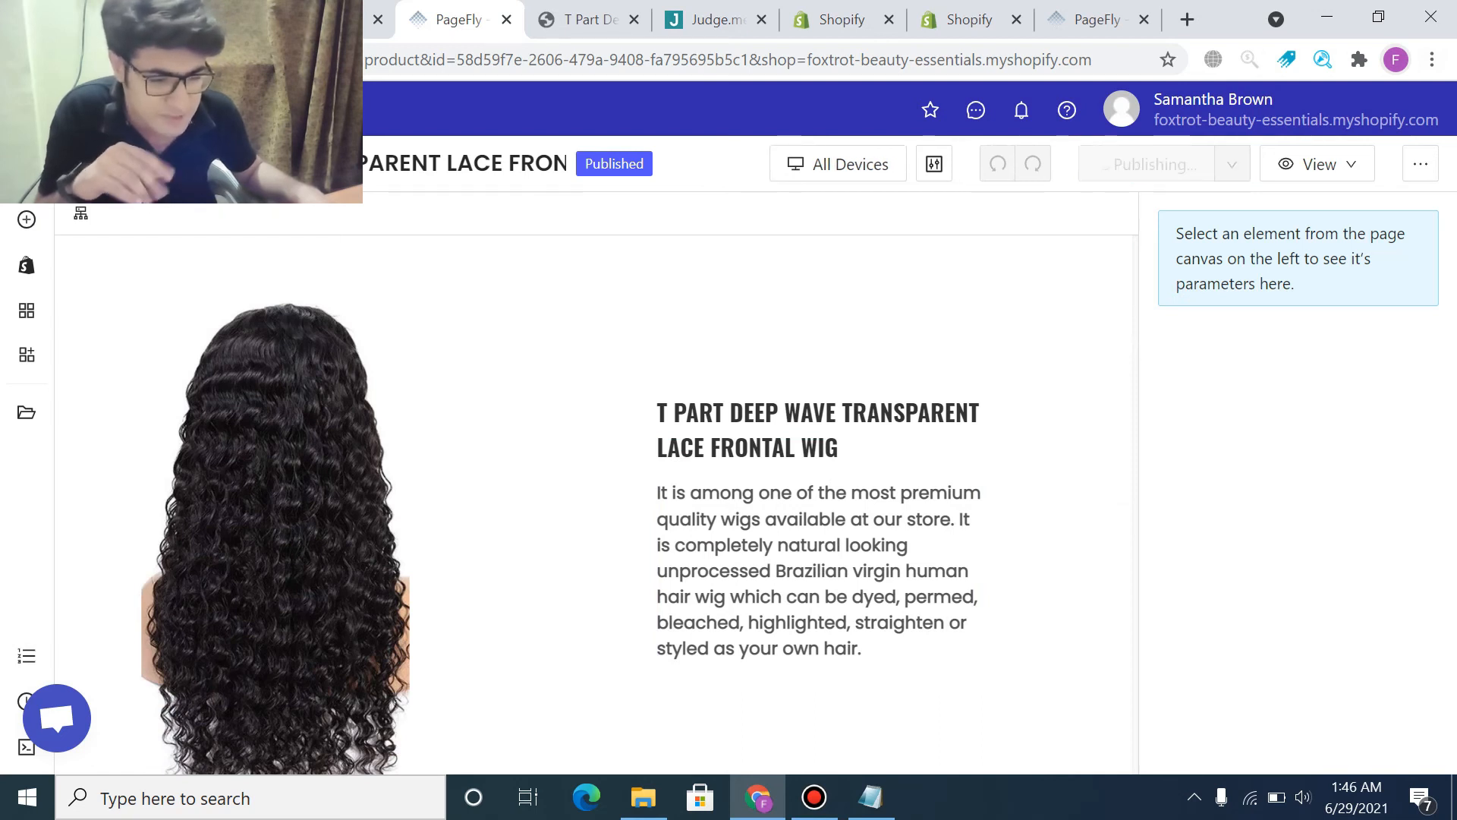
pyautogui.scroll(5, 820, 566)
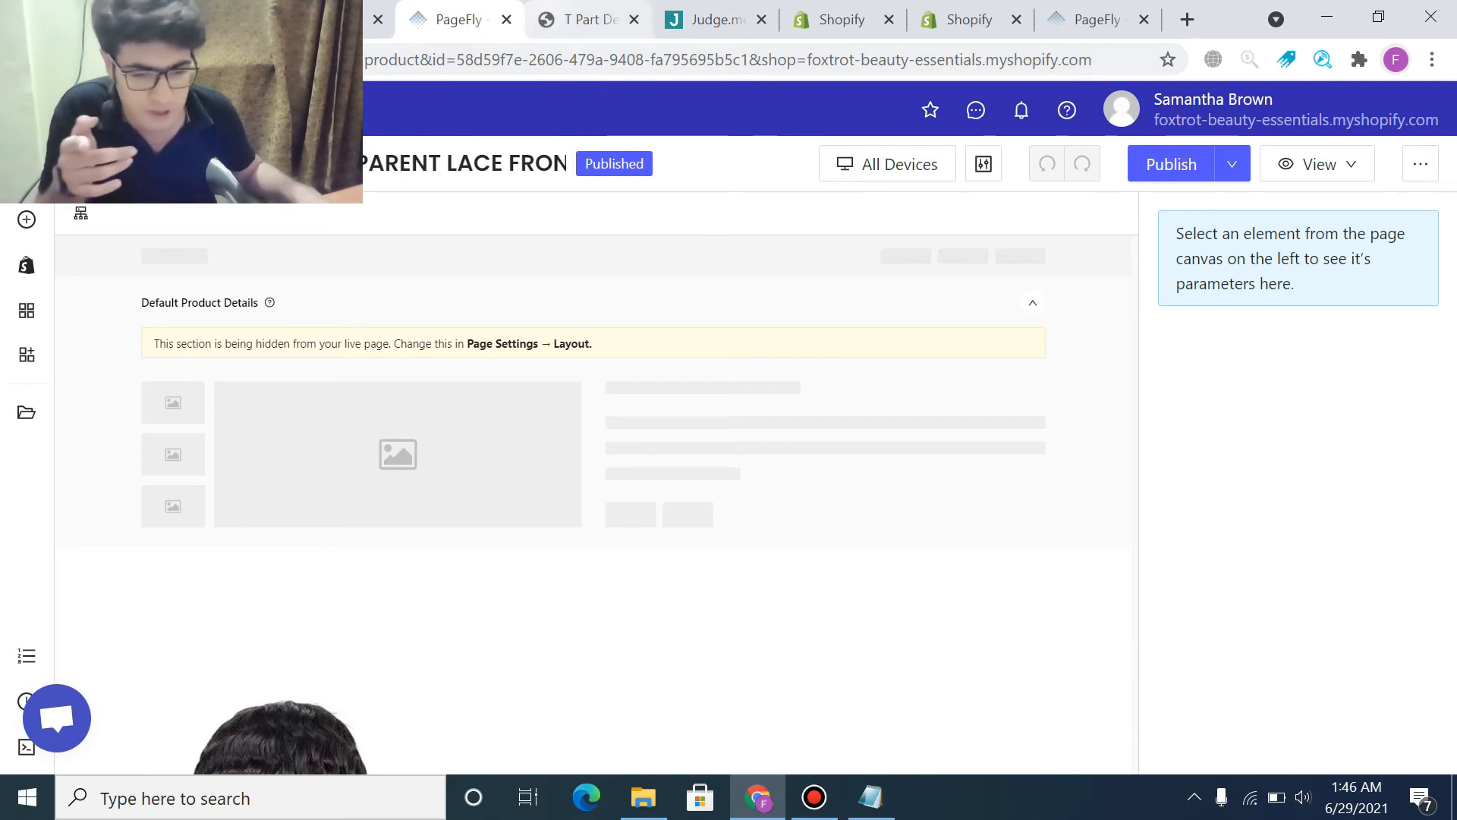
# - Switch to the live T Part Deep Wave wig page and examine its buying section, product description and wig measurement images
pyautogui.hotkey('ctrl', 'Tab')
pyautogui.scroll(-5, 720, 425)
pyautogui.scroll(20, 720, 425)
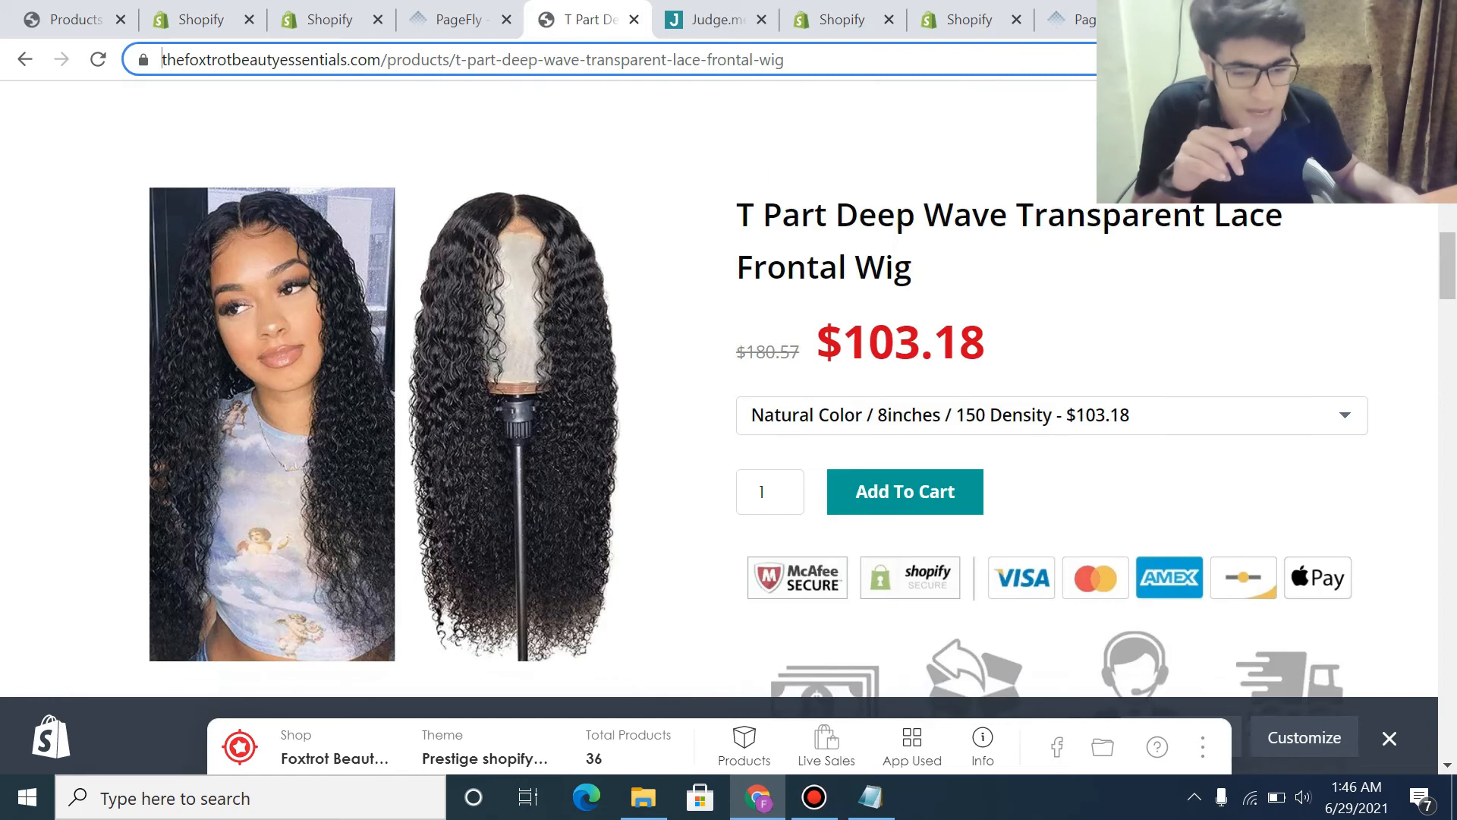
pyautogui.scroll(-17, 720, 425)
pyautogui.scroll(14, 719, 425)
pyautogui.scroll(-8, 720, 425)
pyautogui.scroll(1, 719, 425)
pyautogui.scroll(-15, 719, 425)
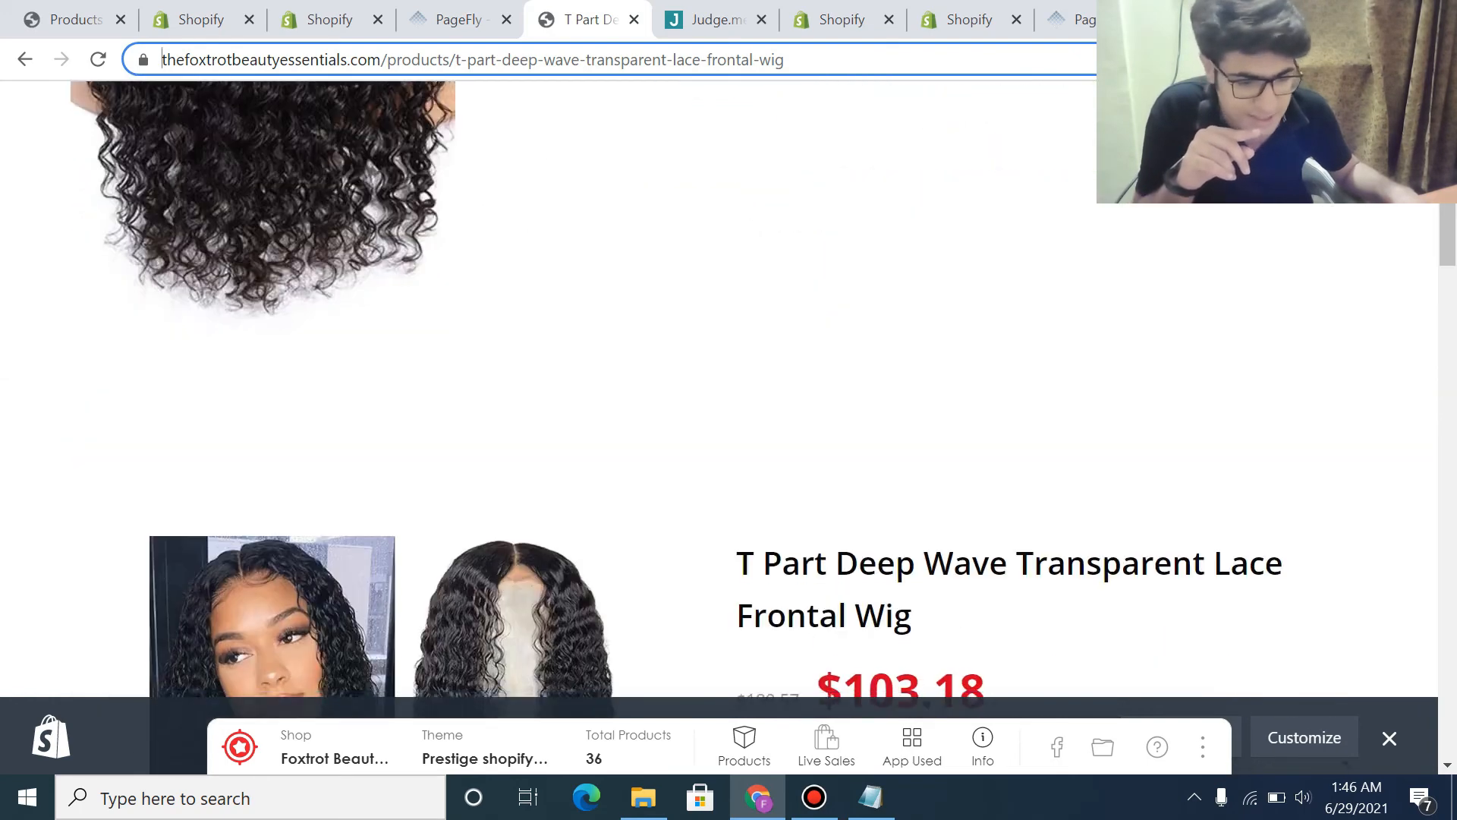
pyautogui.scroll(-14, 720, 425)
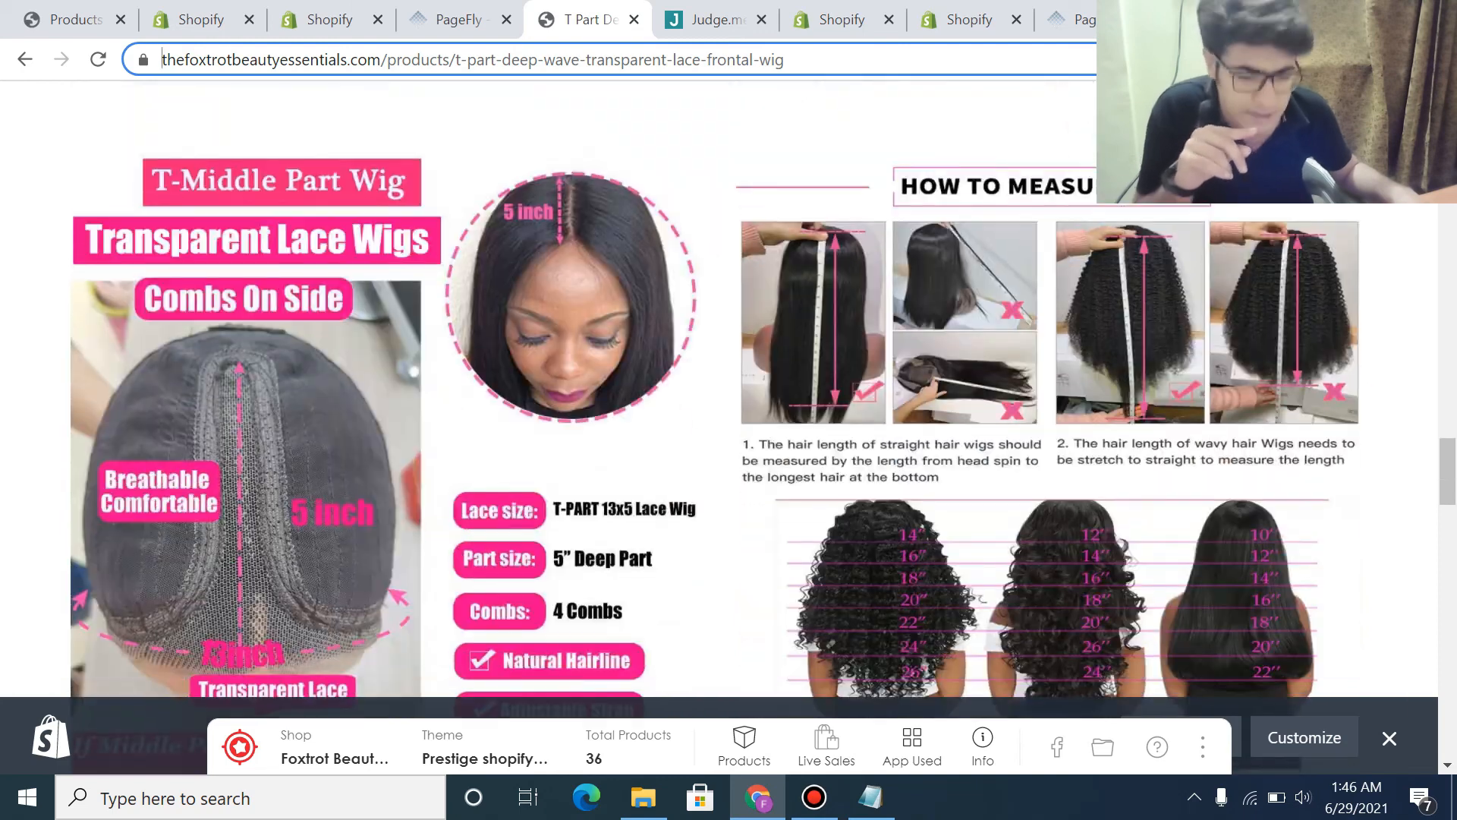
pyautogui.scroll(3, 719, 425)
pyautogui.scroll(-5, 719, 425)
pyautogui.scroll(12, 719, 425)
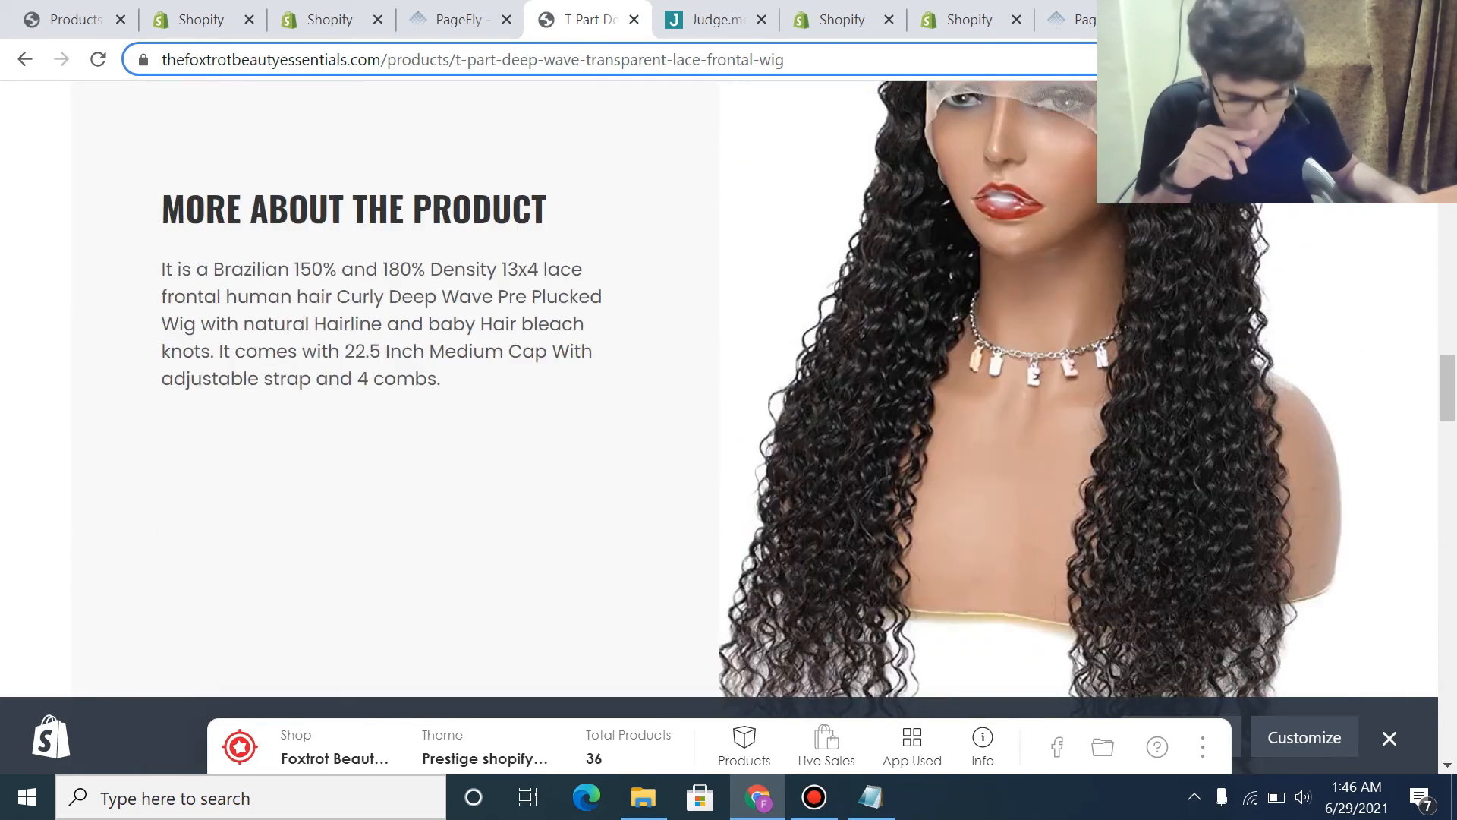
pyautogui.scroll(-8, 720, 425)
pyautogui.scroll(12, 719, 425)
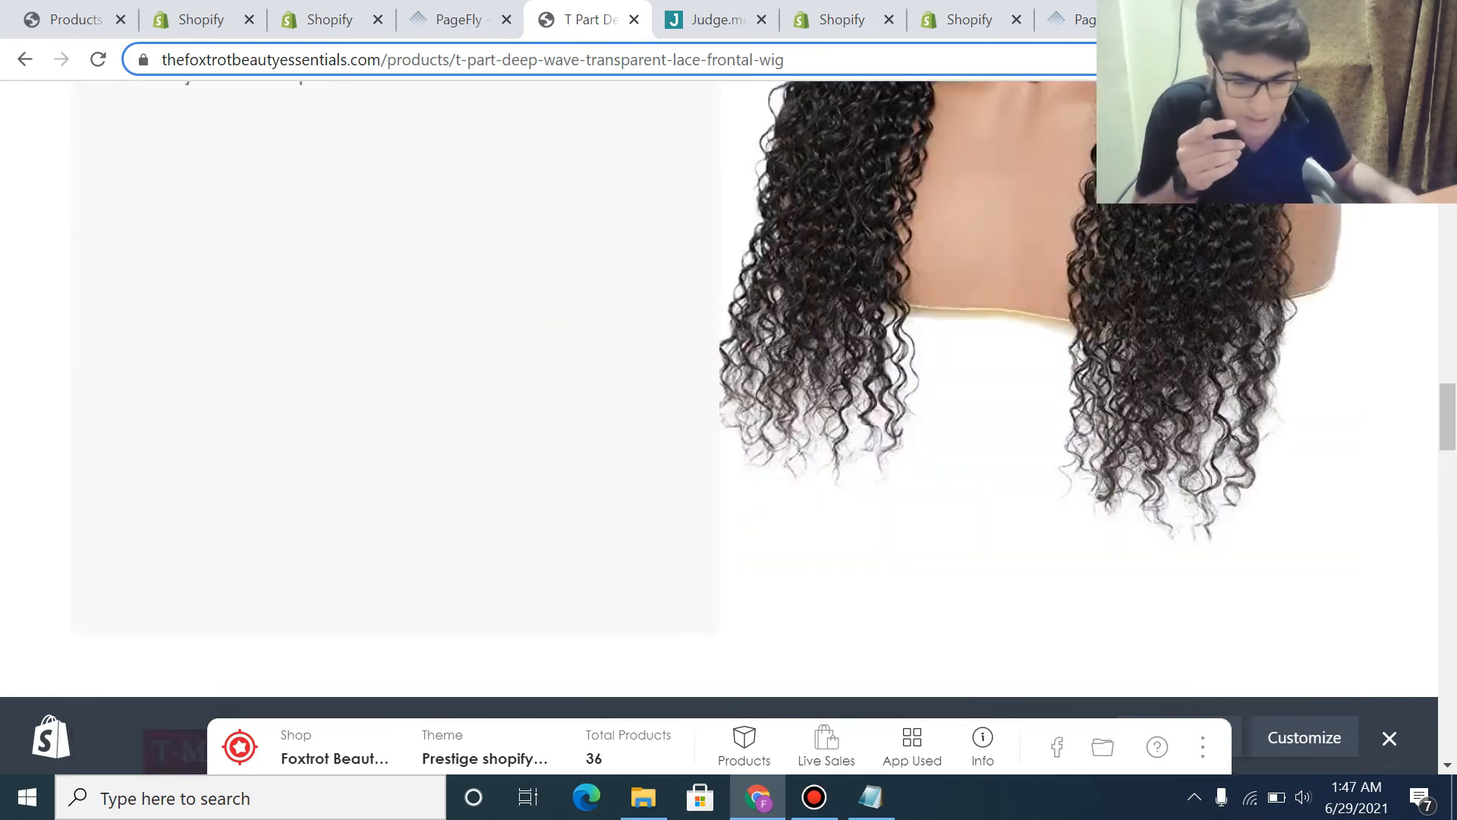
# - Examine the Customer Reviews section of the live wig page, including the five-star reviews and their customer photos
pyautogui.scroll(-4, 720, 425)
pyautogui.scroll(-6, 719, 425)
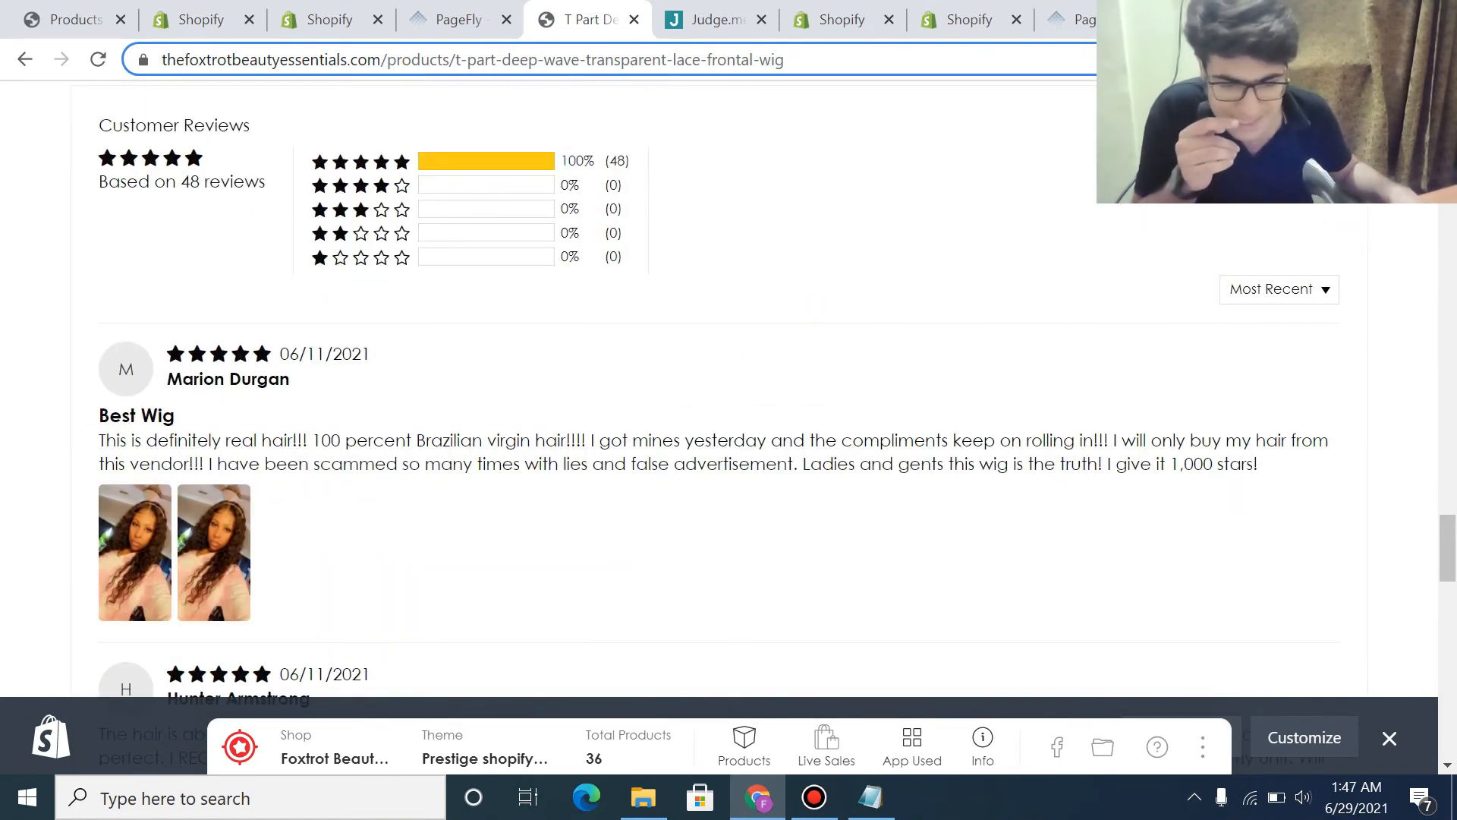
pyautogui.click(486, 161)
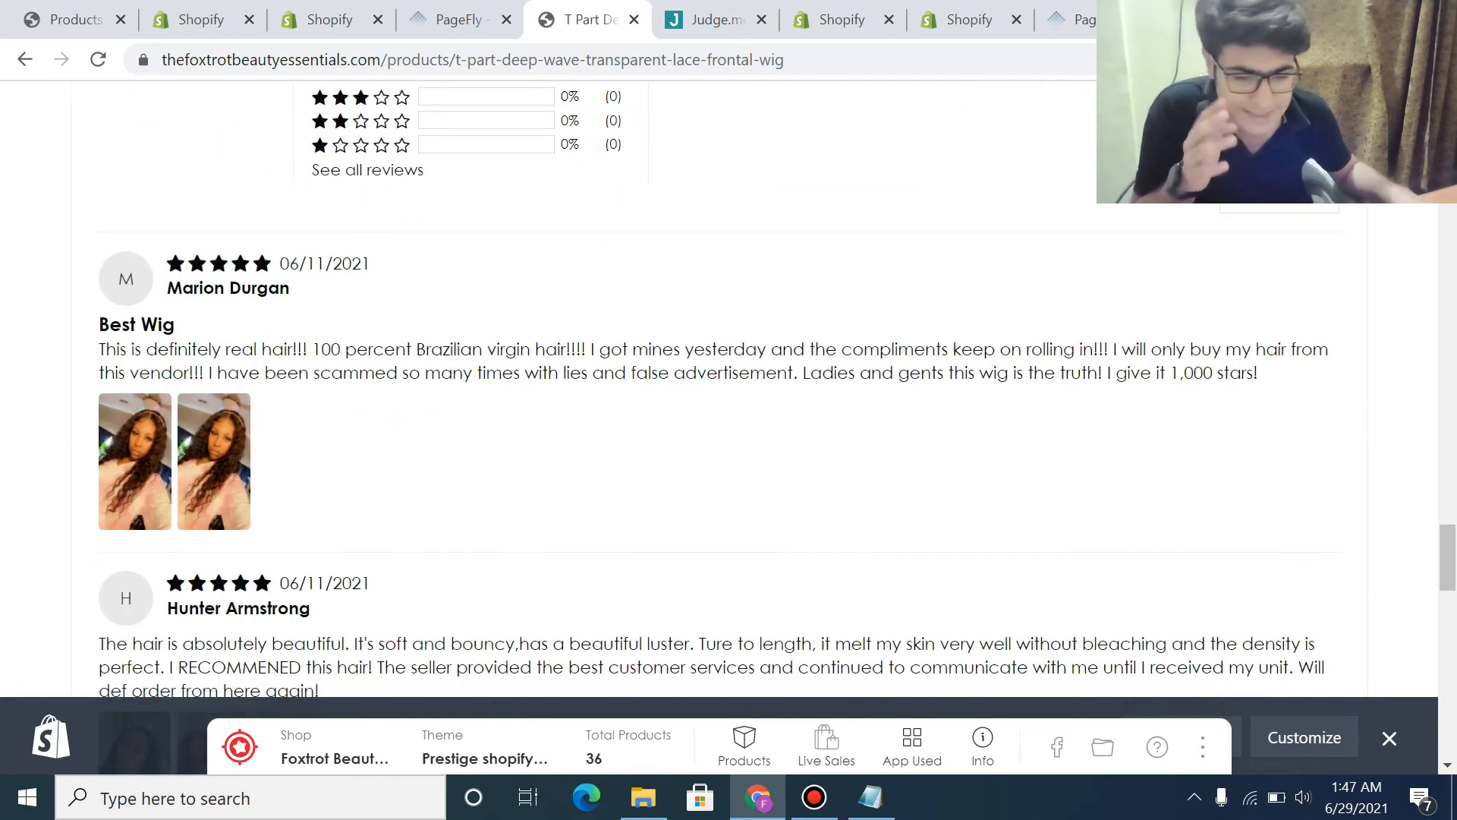
pyautogui.tripleClick(186, 355)
pyautogui.click(186, 355)
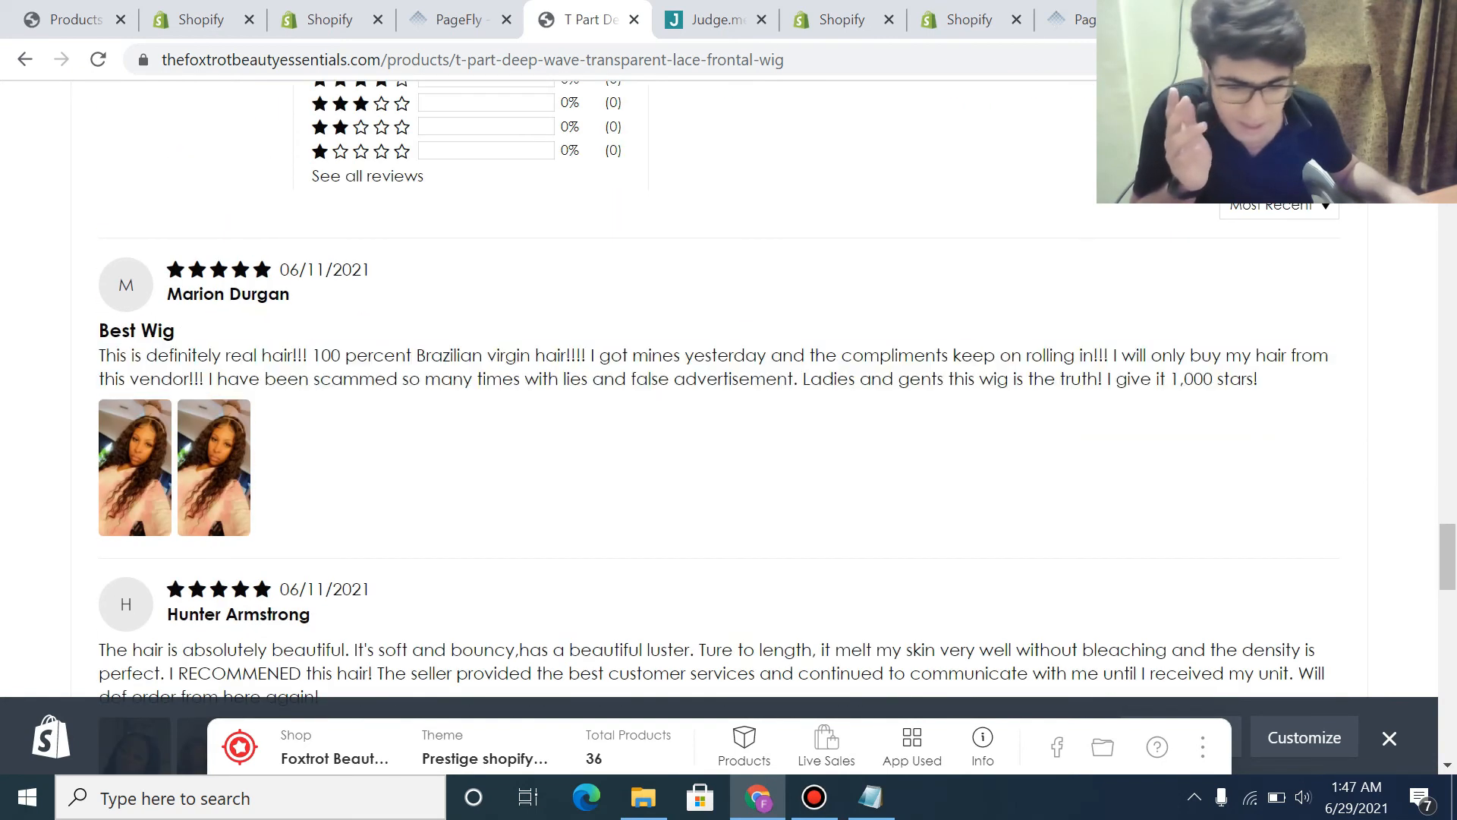
pyautogui.scroll(12, 720, 389)
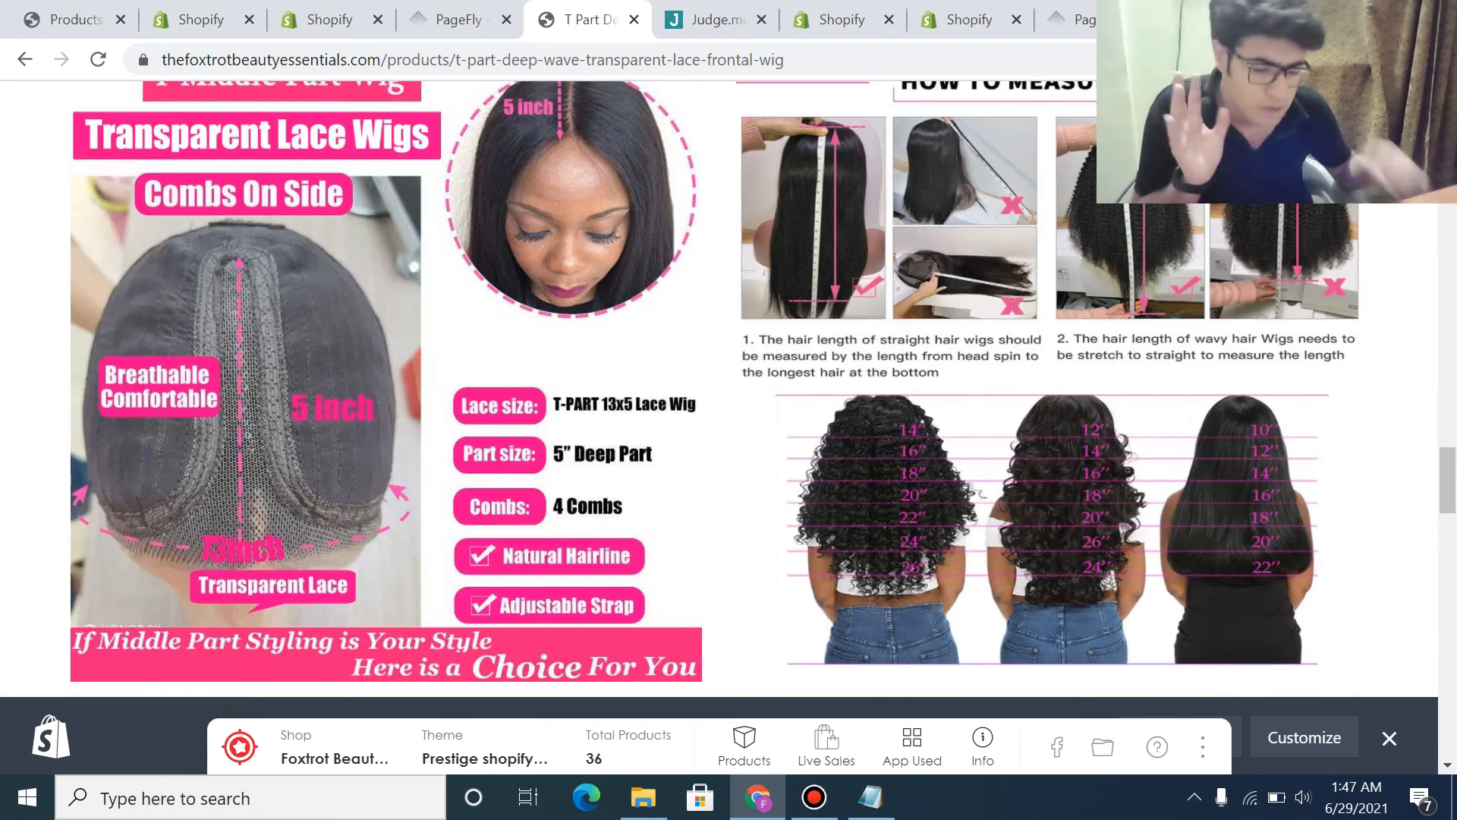
pyautogui.scroll(-8, 719, 388)
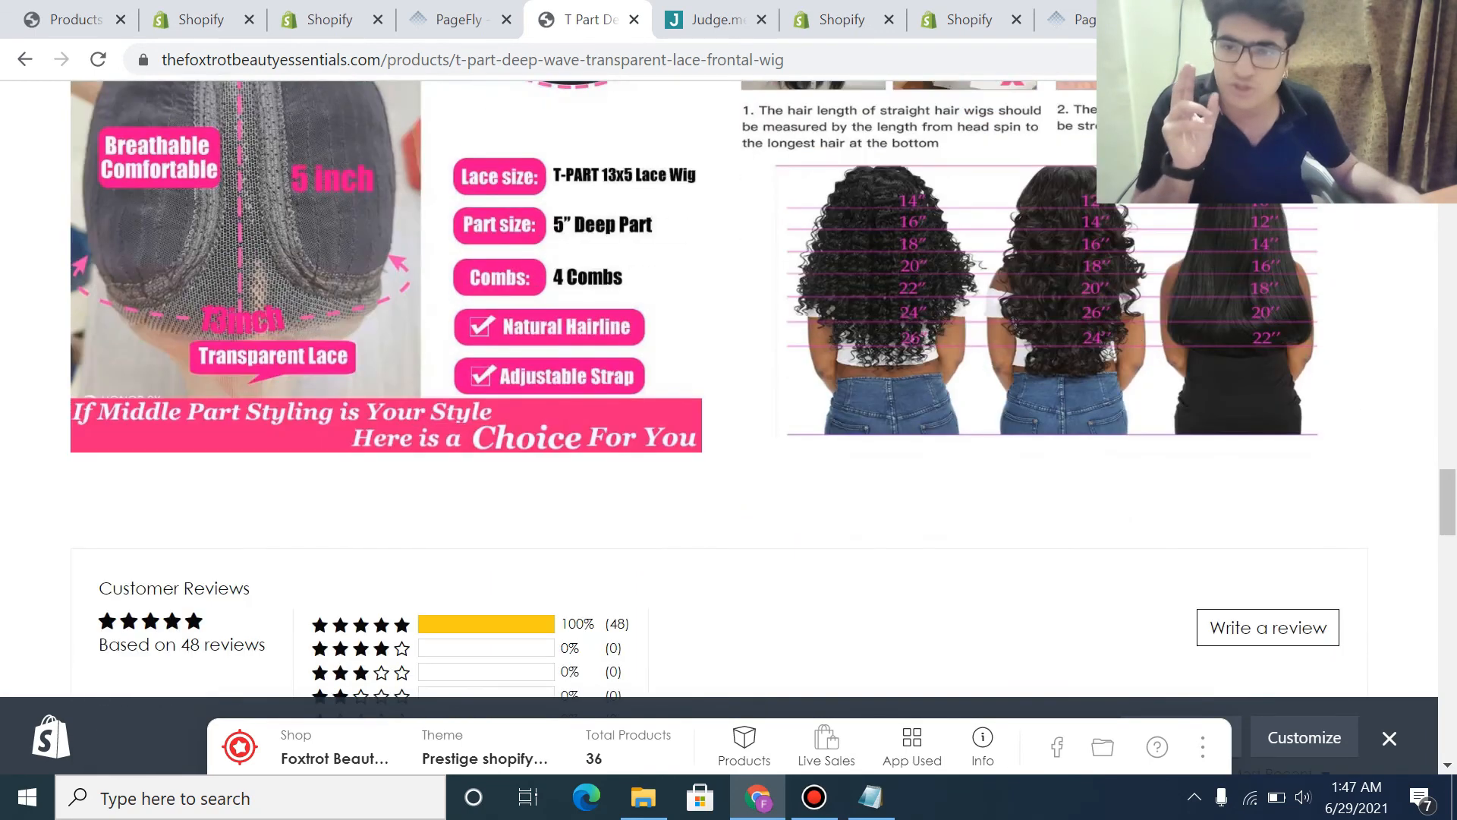
# - Look over the live wig page's whole layout again, from the store header through the trust badges to the measurement images
pyautogui.scroll(12, 720, 389)
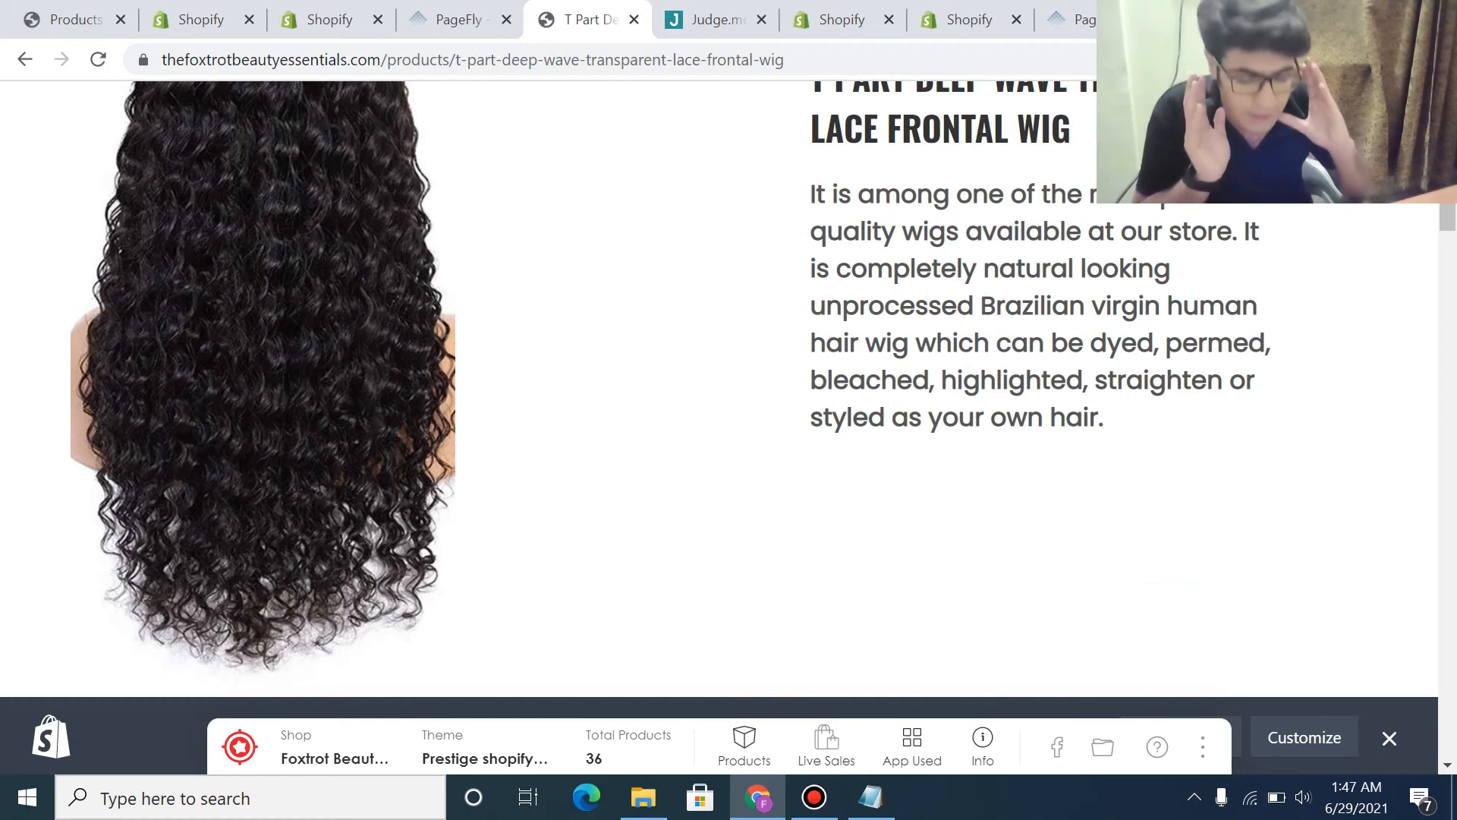
pyautogui.scroll(1, 720, 388)
pyautogui.scroll(6, 720, 426)
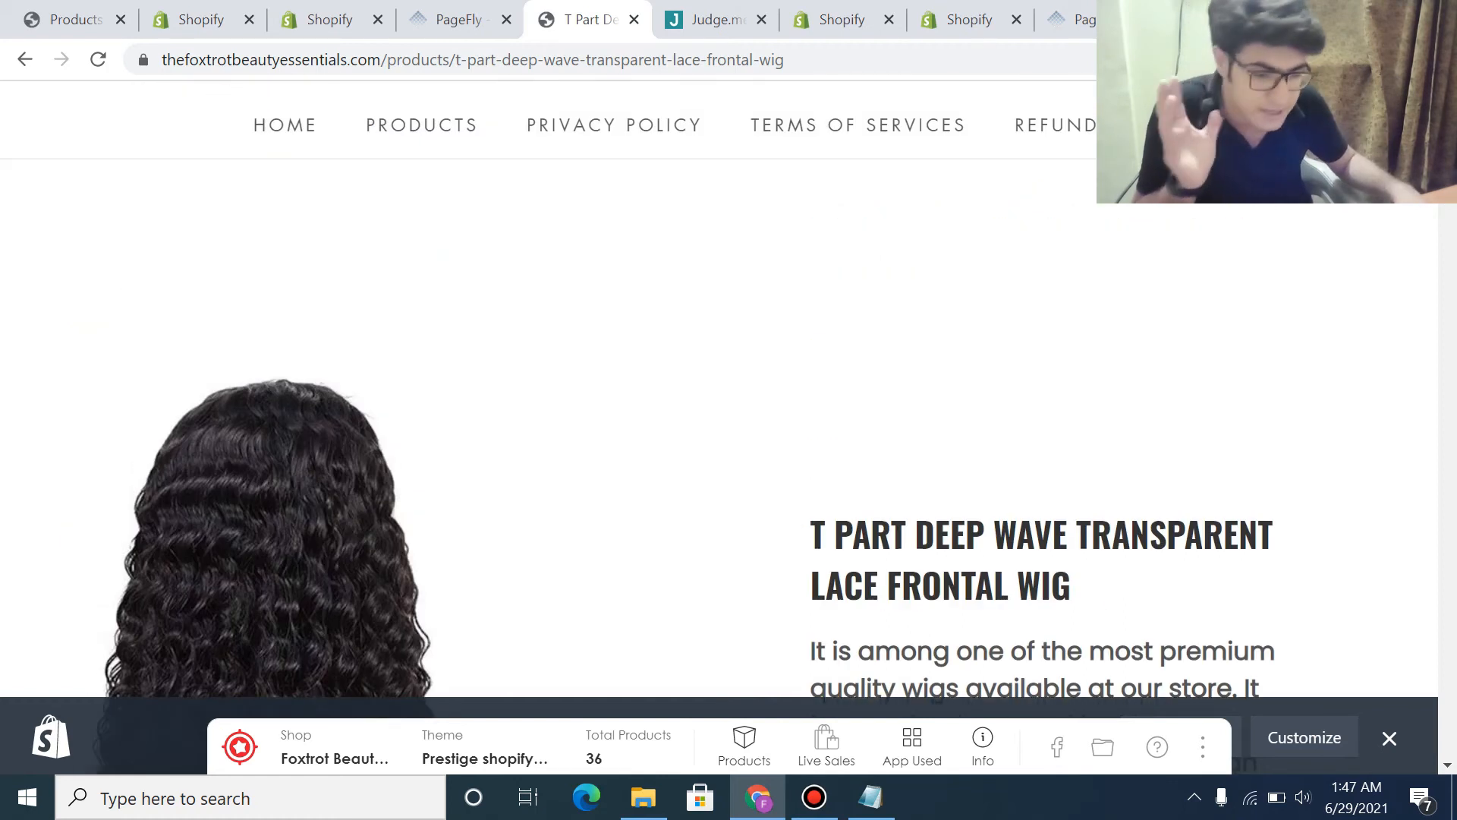
pyautogui.scroll(-9, 720, 427)
pyautogui.scroll(-10, 720, 389)
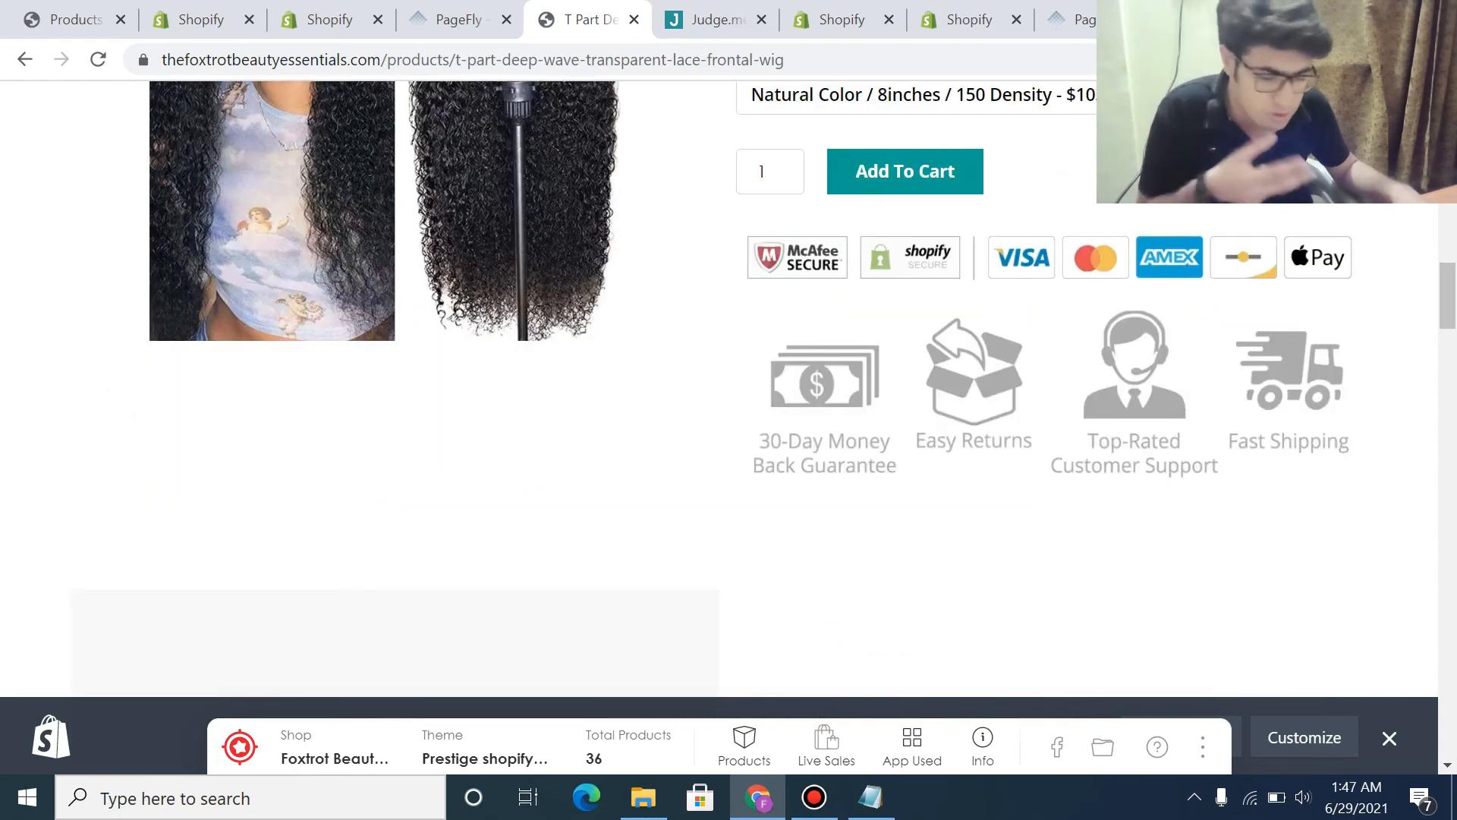
pyautogui.scroll(10, 720, 389)
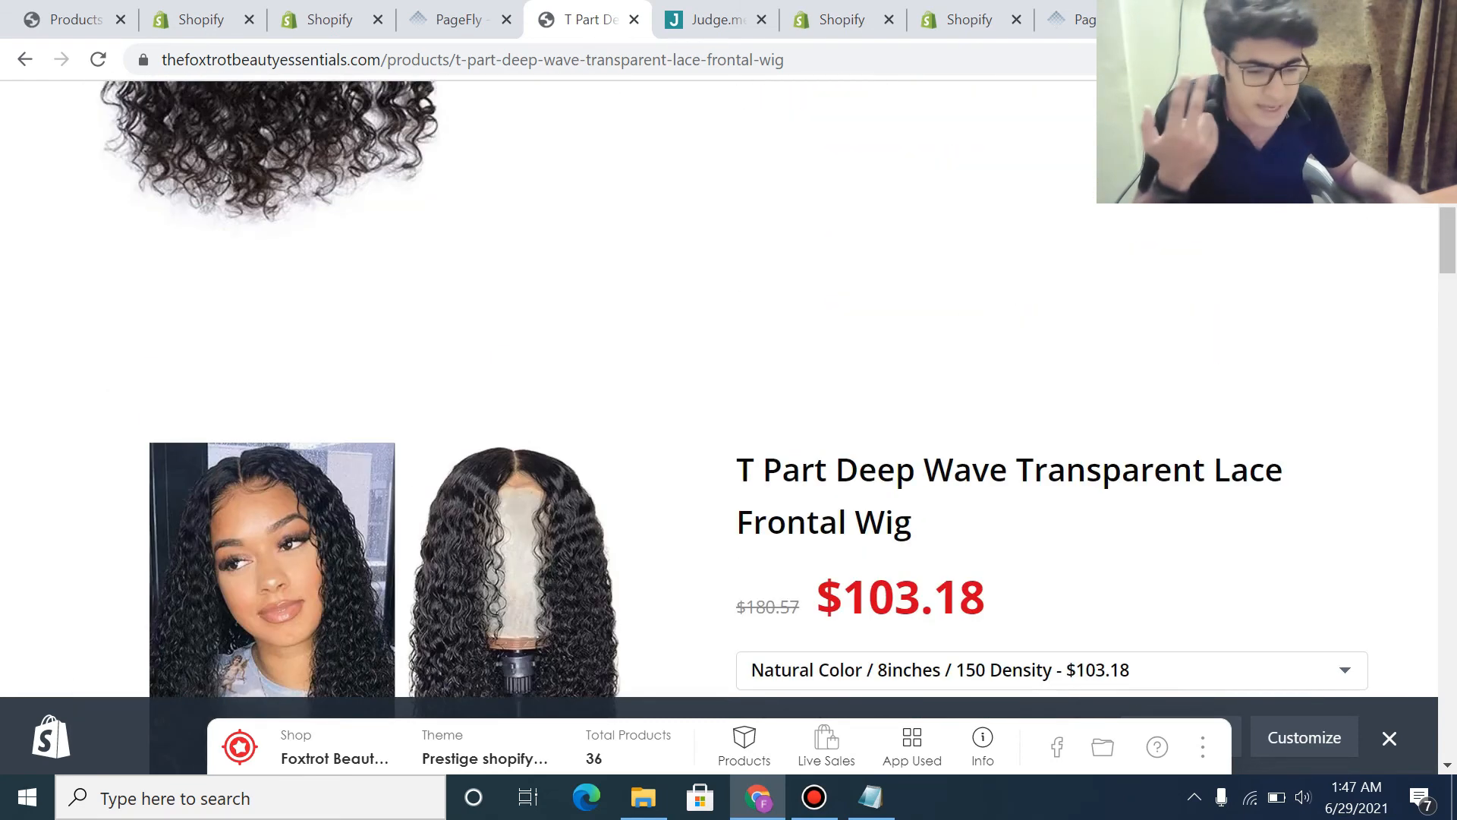
pyautogui.scroll(-12, 720, 388)
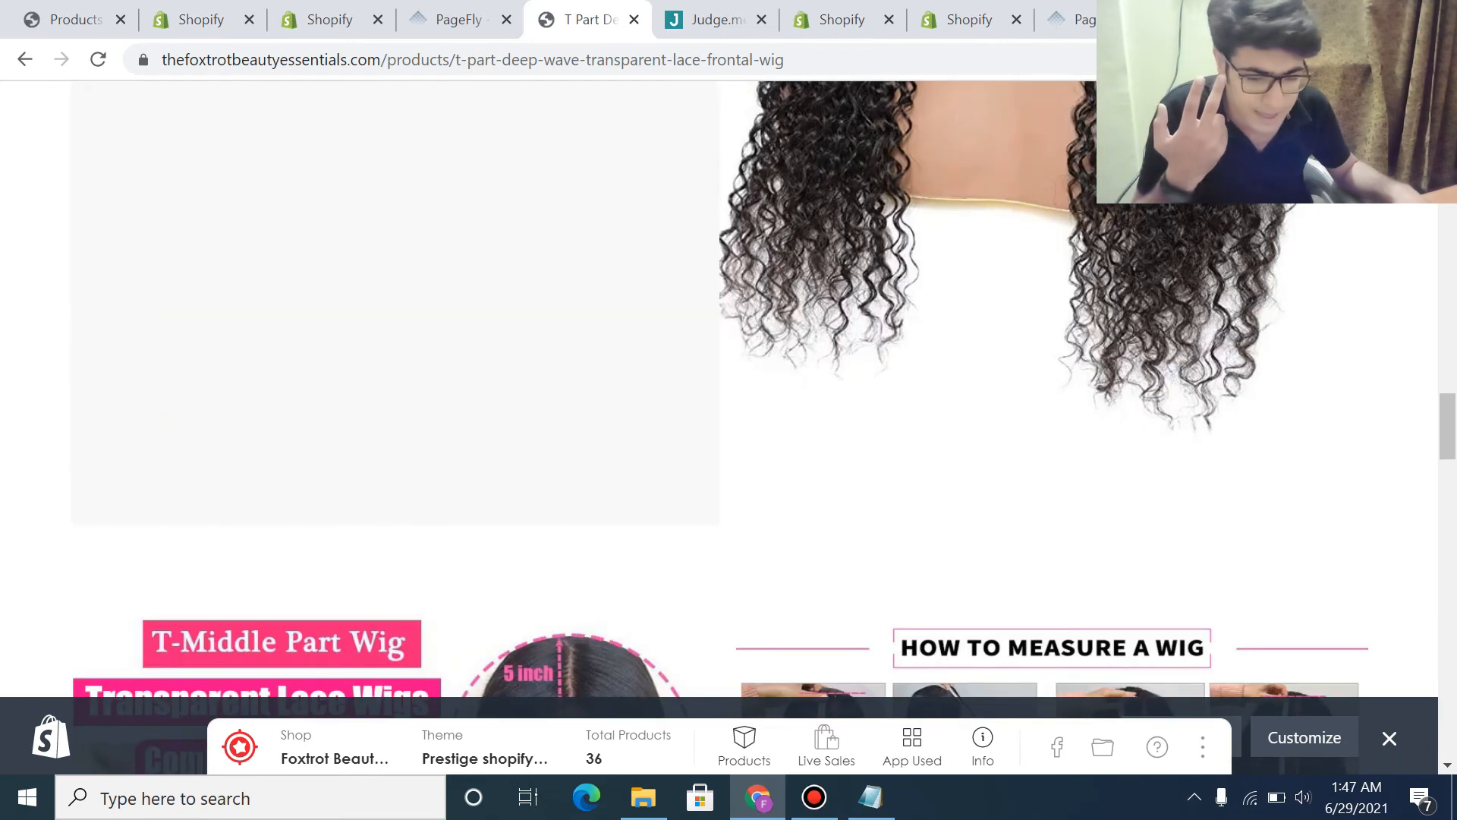
pyautogui.scroll(-5, 720, 389)
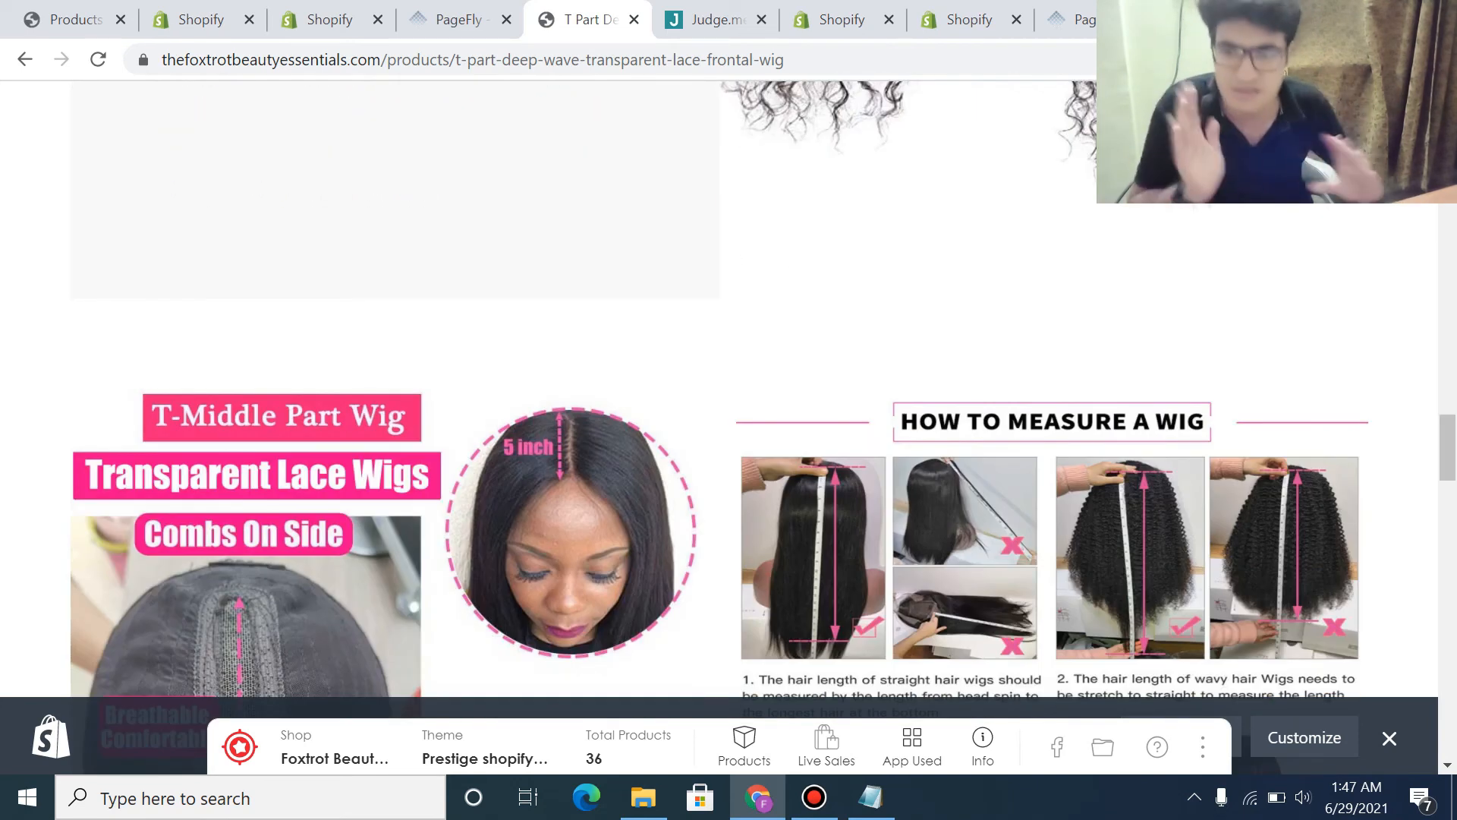
pyautogui.scroll(-20, 751, 425)
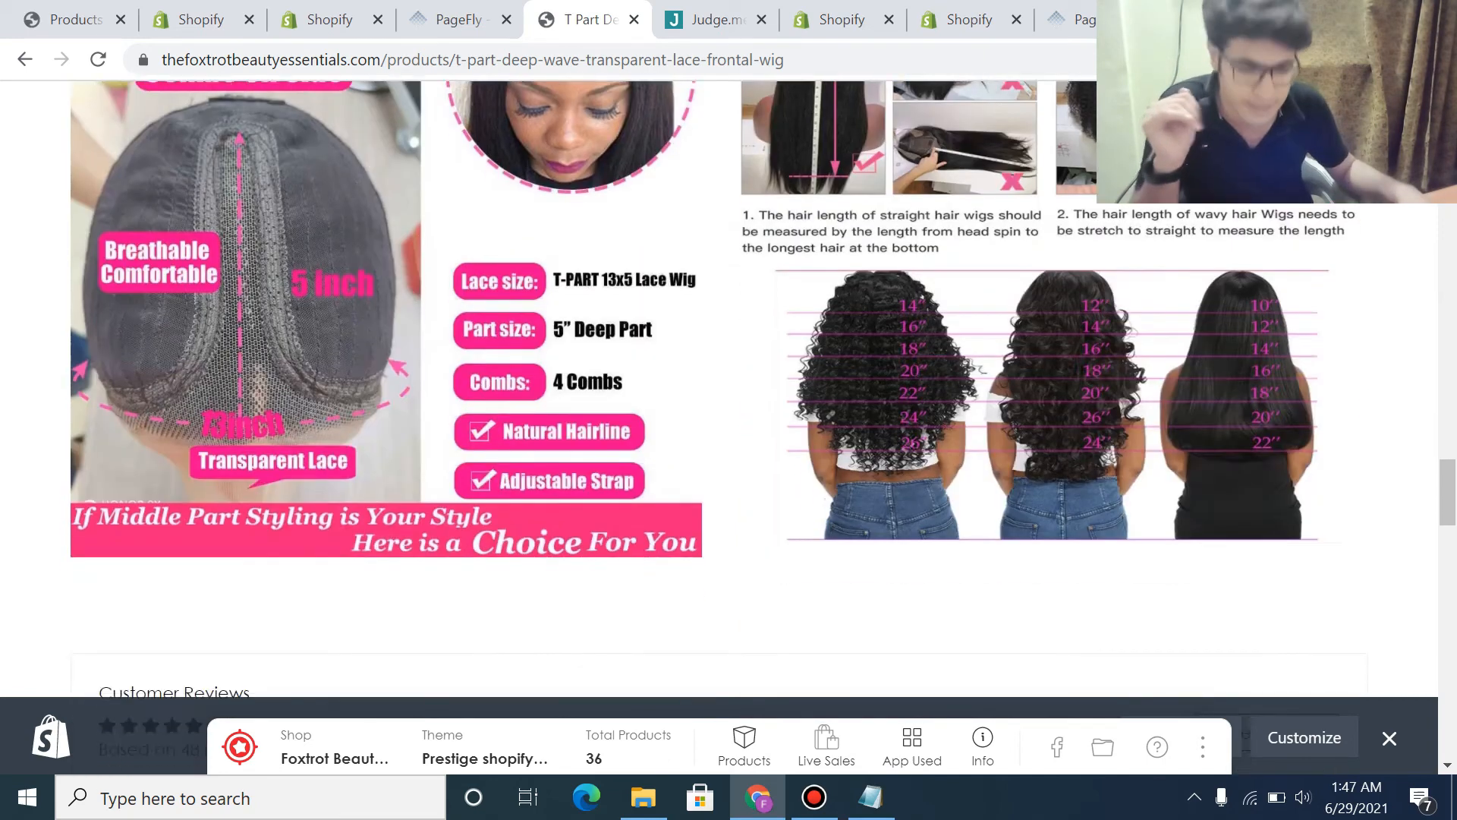
pyautogui.scroll(20, 752, 425)
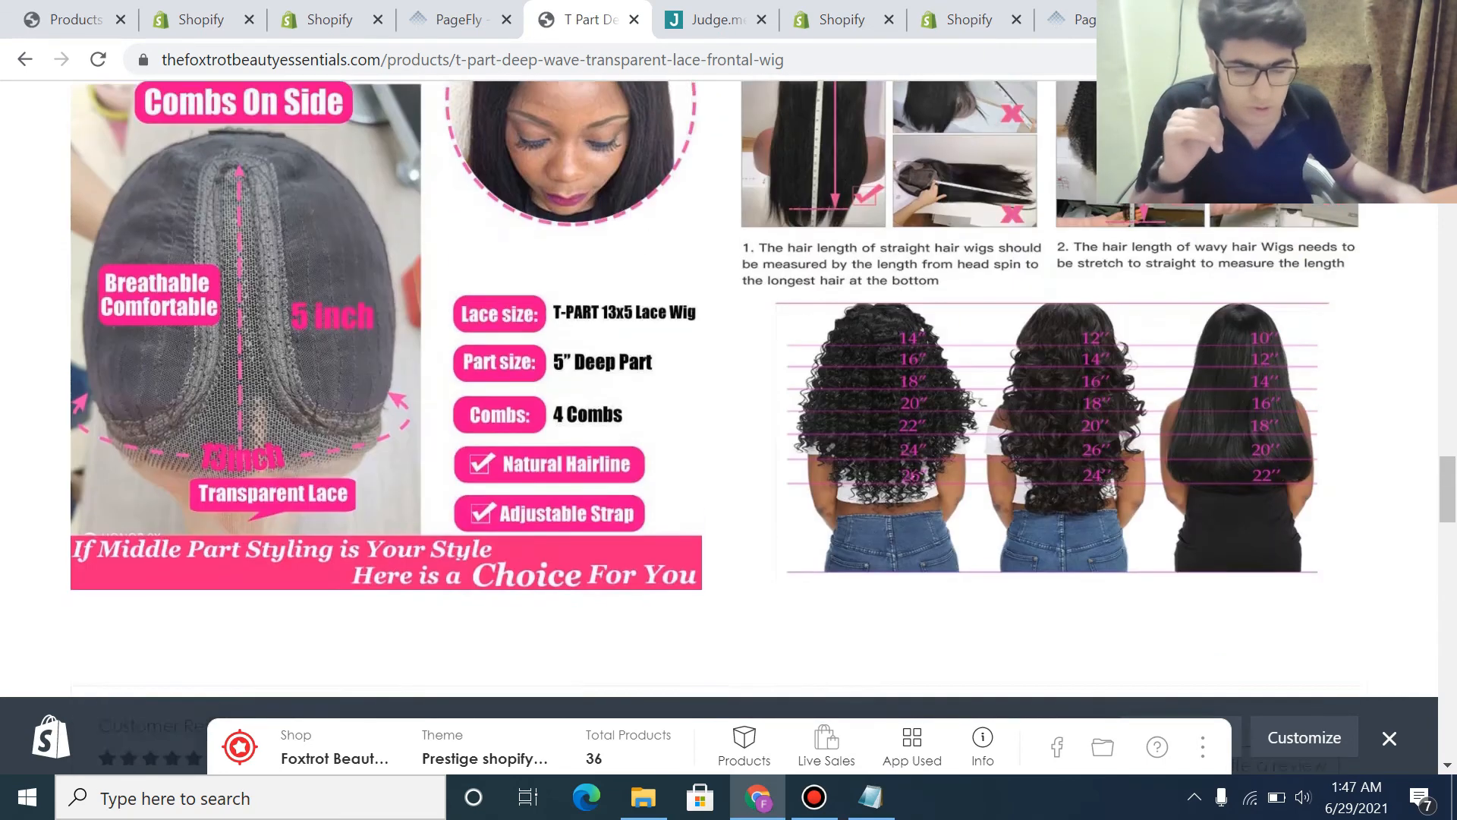
pyautogui.scroll(5, 751, 425)
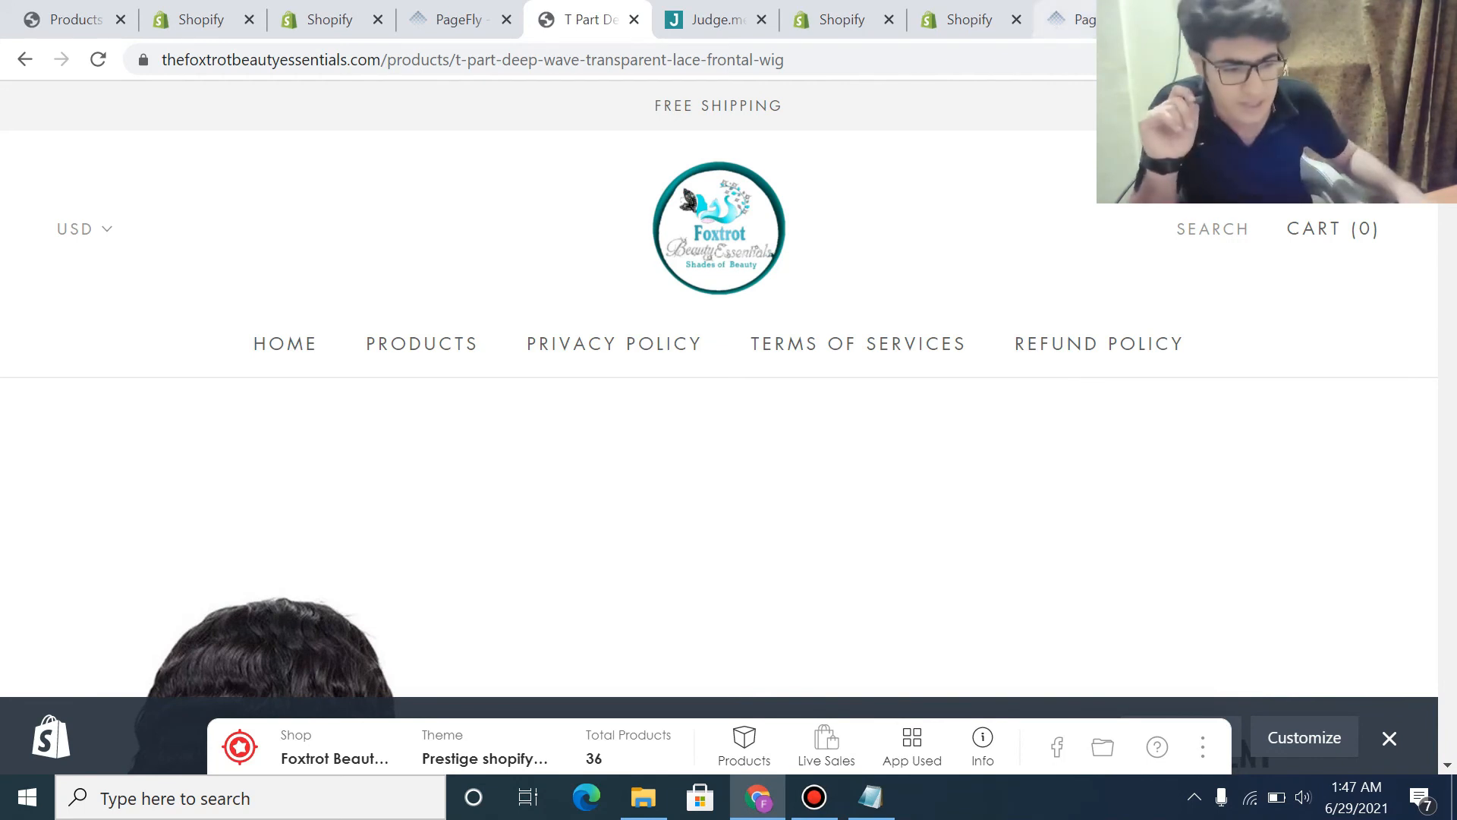
# - Open Dropship Spy in a new browser tab and look over its dashboard of product statistics and recently added products
pyautogui.hotkey('ctrl', 't')
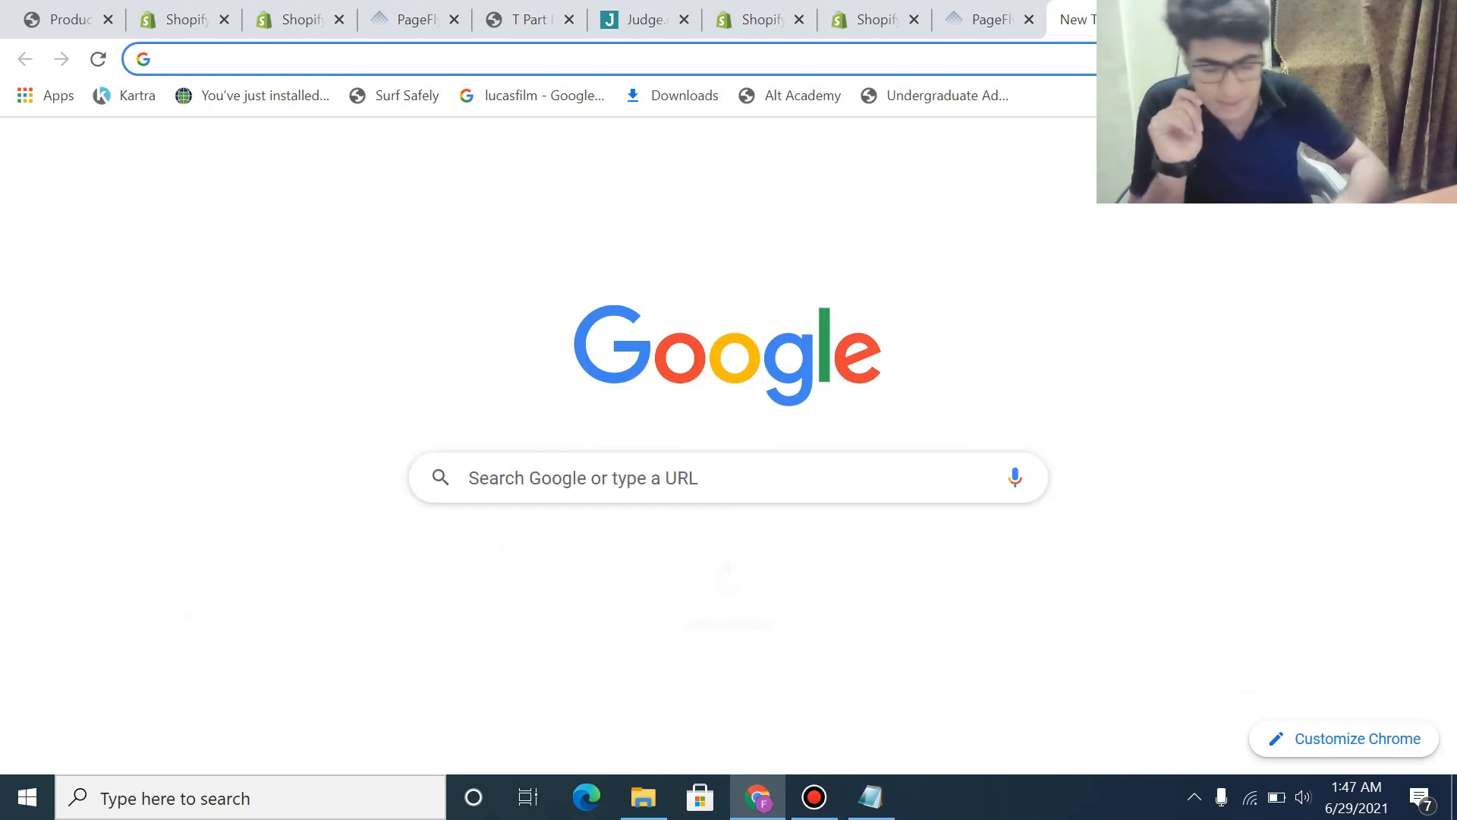
pyautogui.write('dro')
pyautogui.press('Return')
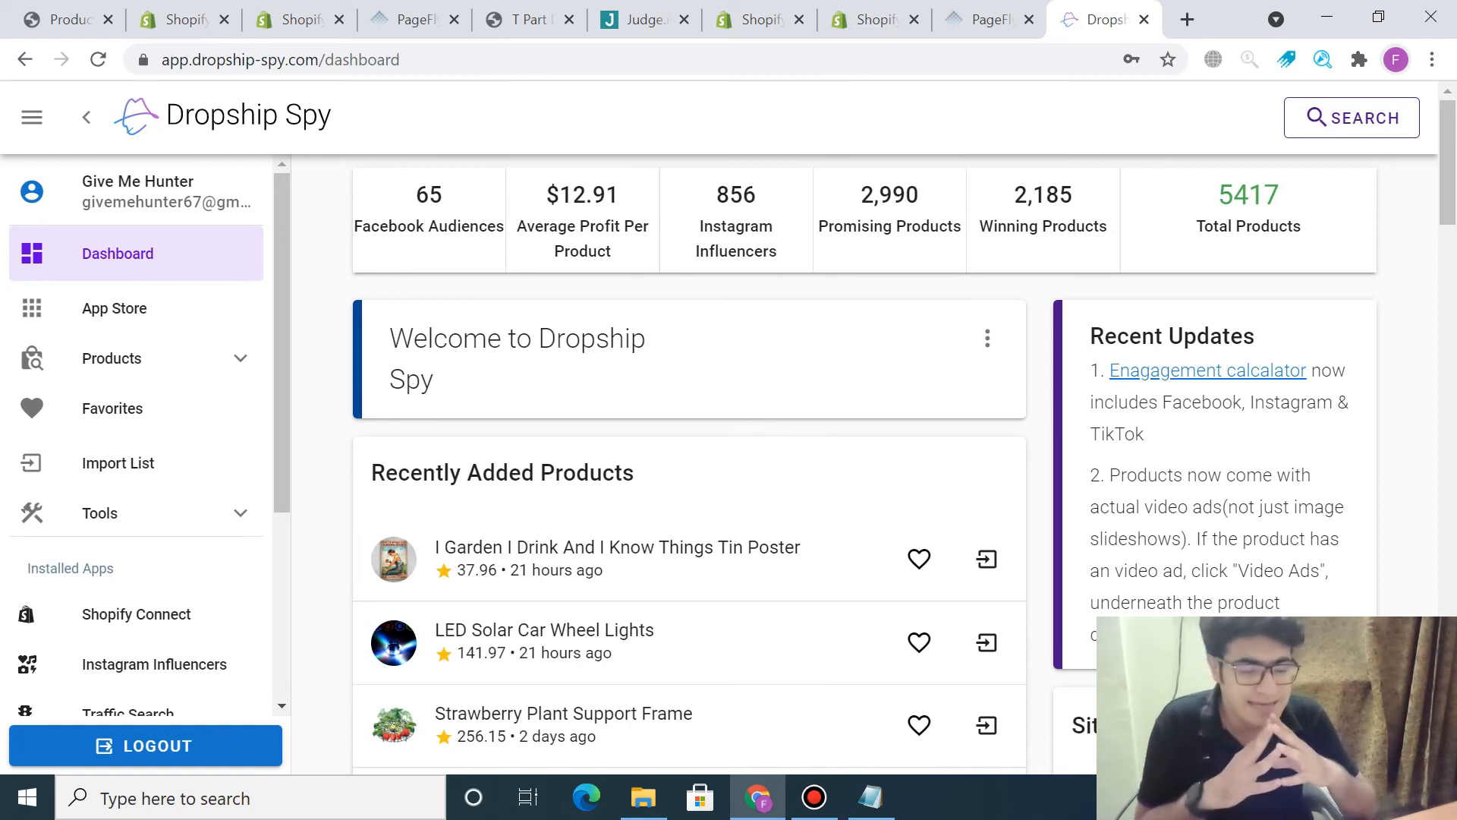
pyautogui.scroll(-4, 136, 306)
pyautogui.scroll(4, 136, 306)
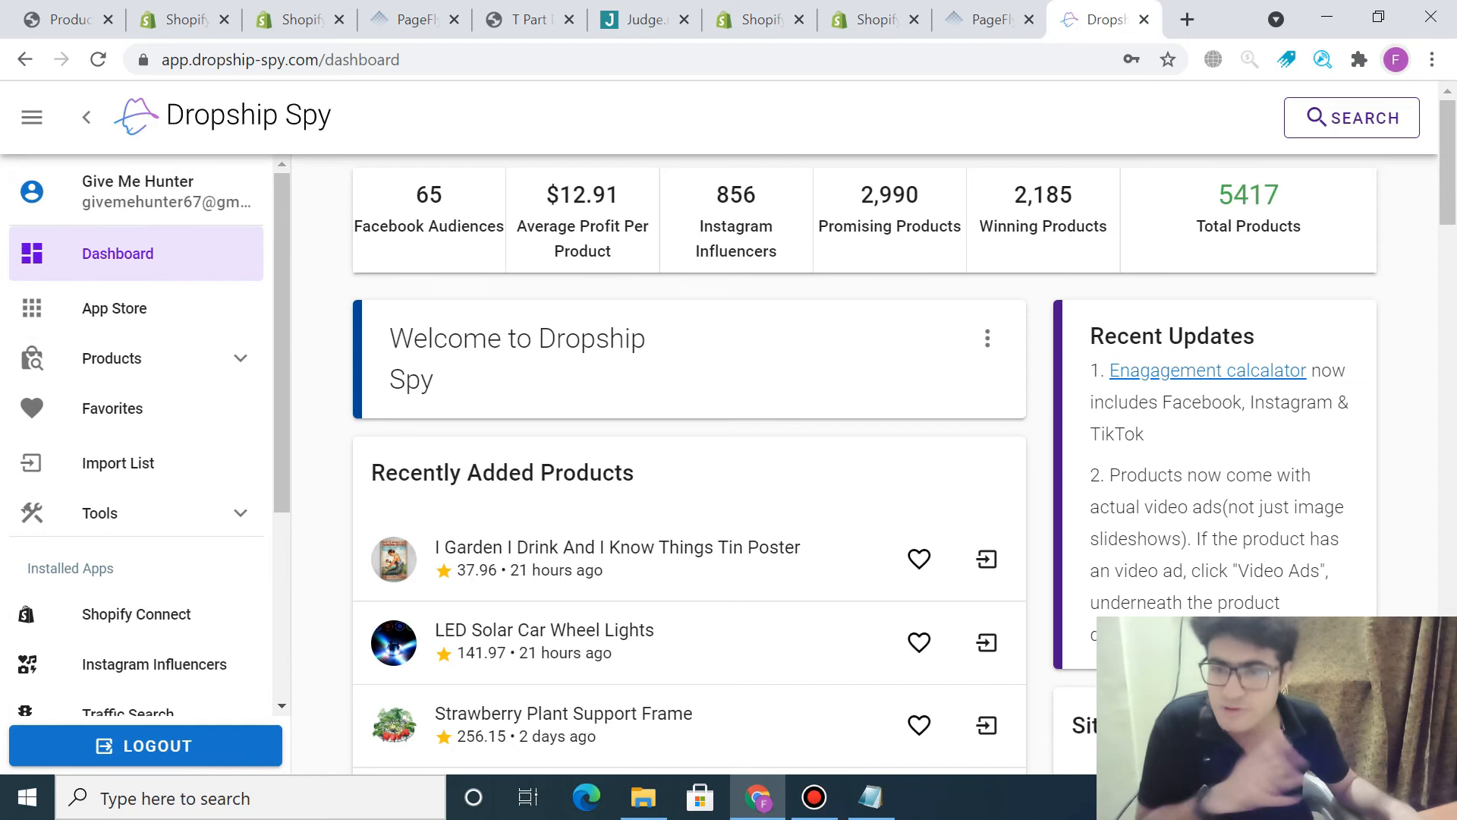
pyautogui.scroll(-5, 865, 471)
pyautogui.scroll(5, 865, 471)
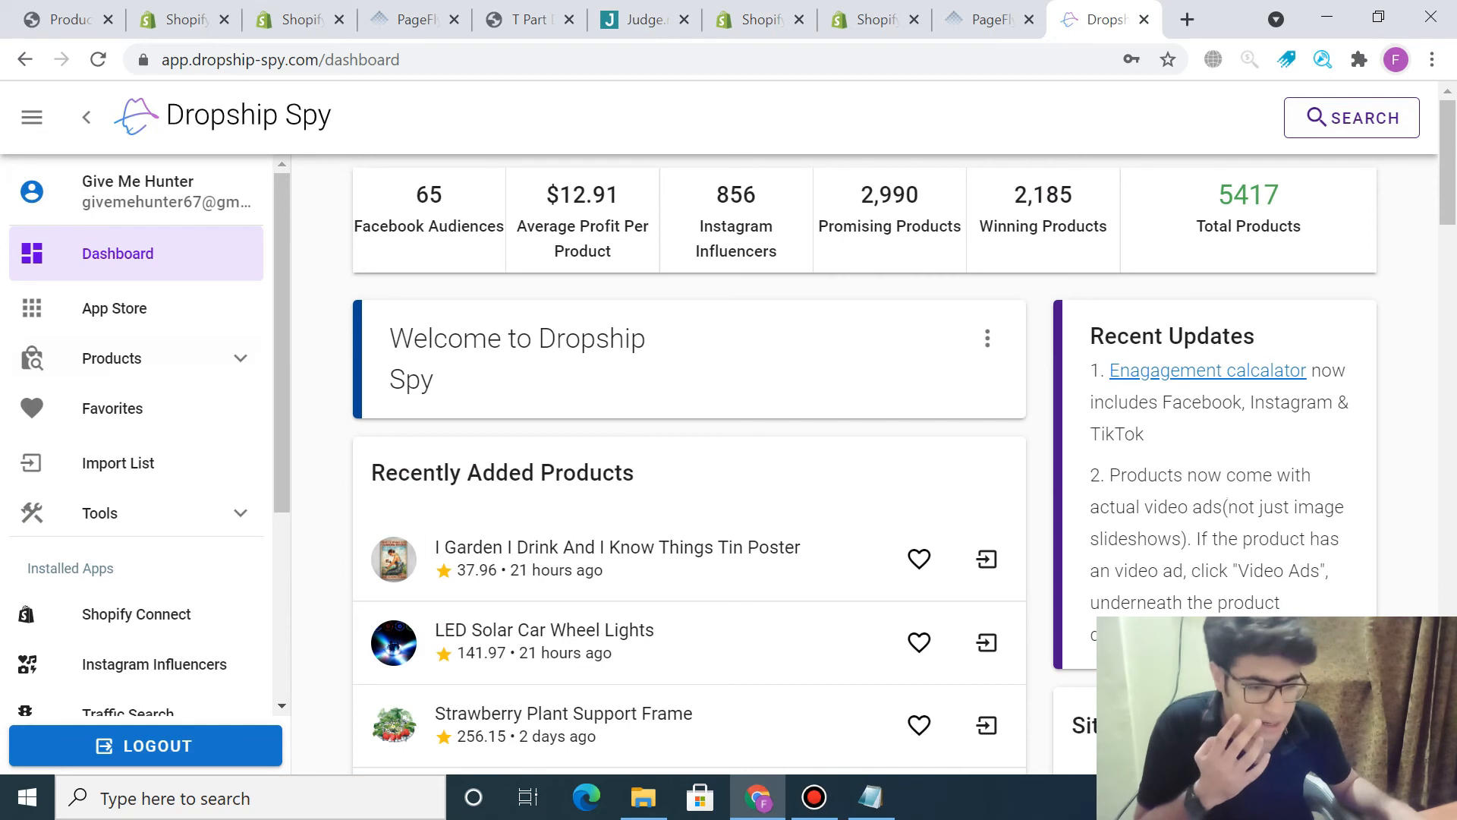
# - Check the total product count on the Dropship Spy dashboard
pyautogui.doubleClick(1248, 195)
pyautogui.click(1248, 195)
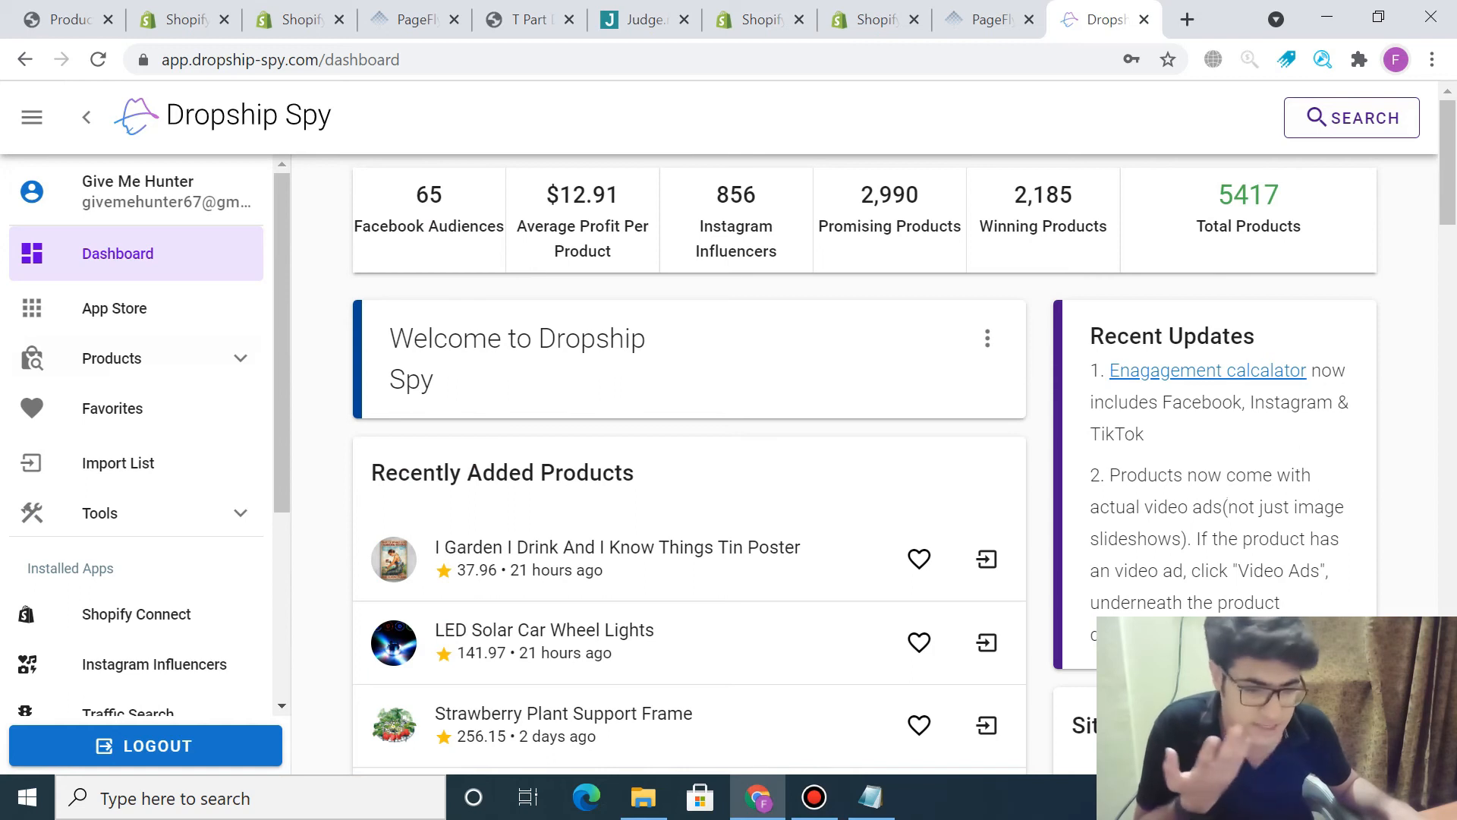
pyautogui.scroll(-5, 865, 455)
pyautogui.scroll(5, 866, 455)
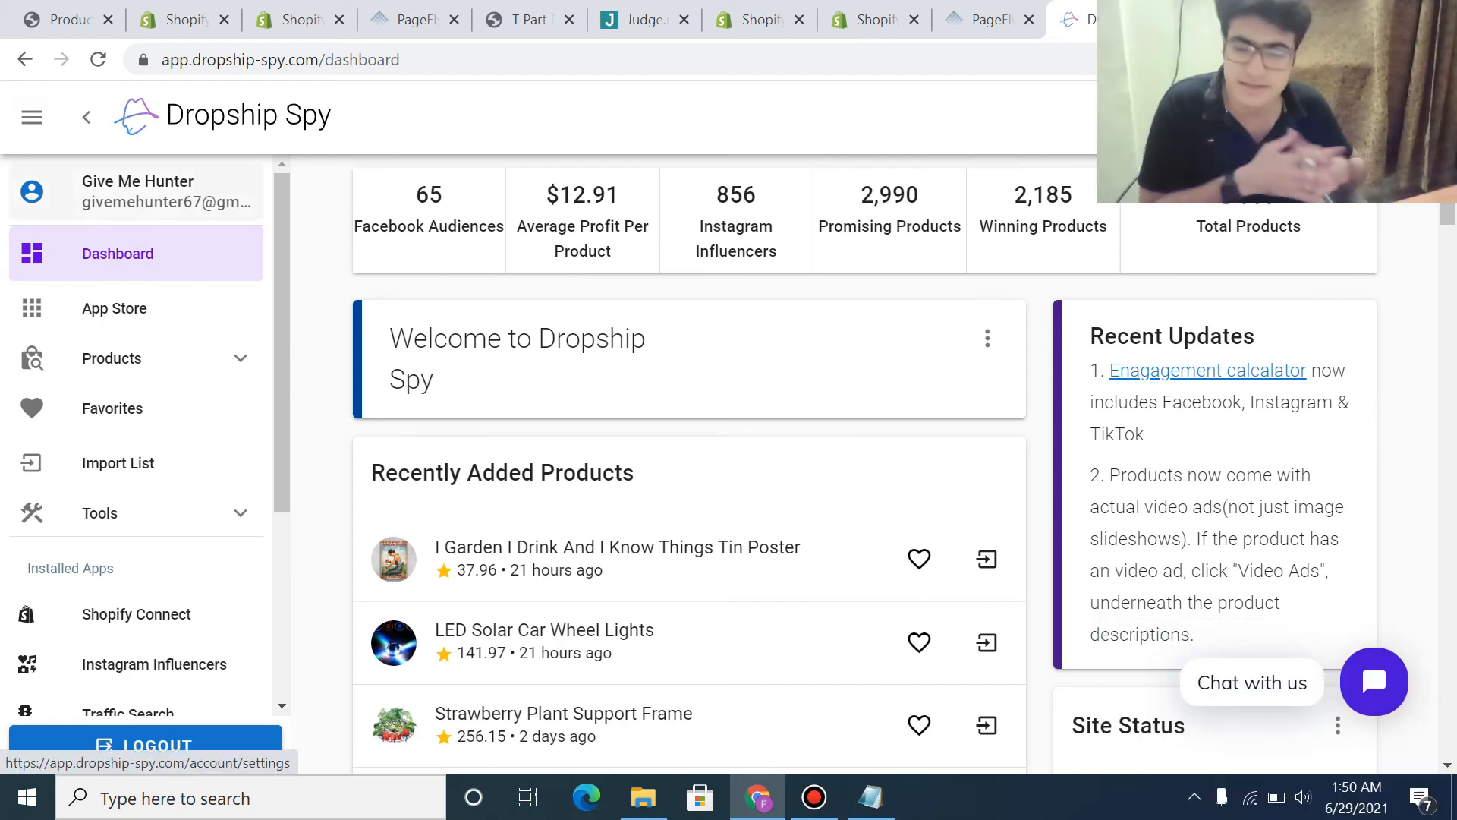
# - Open the product search and search all products for the keyword "jewelry"
pyautogui.click(988, 338)
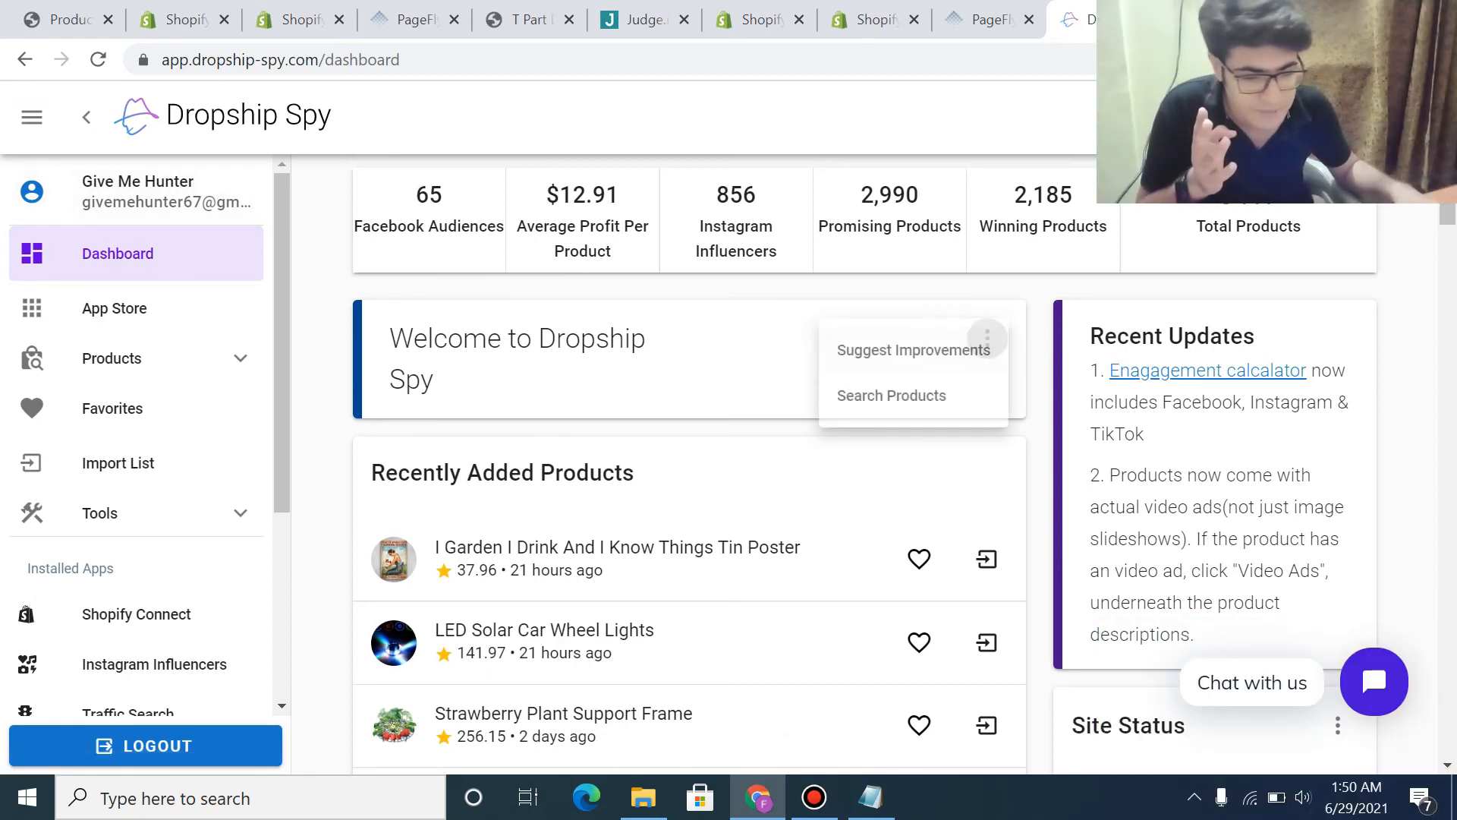
pyautogui.click(911, 395)
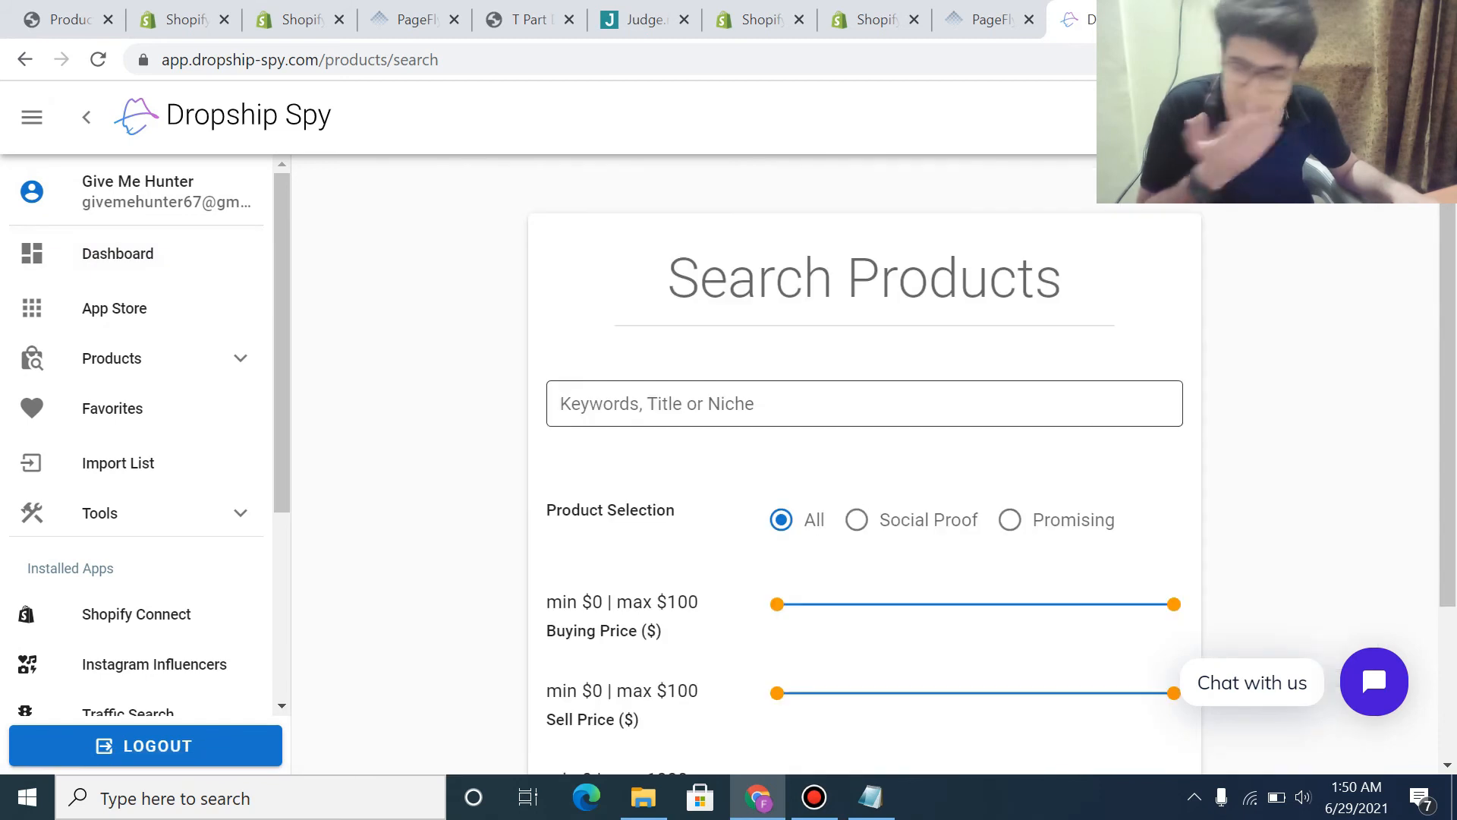
pyautogui.click(903, 402)
pyautogui.write('je')
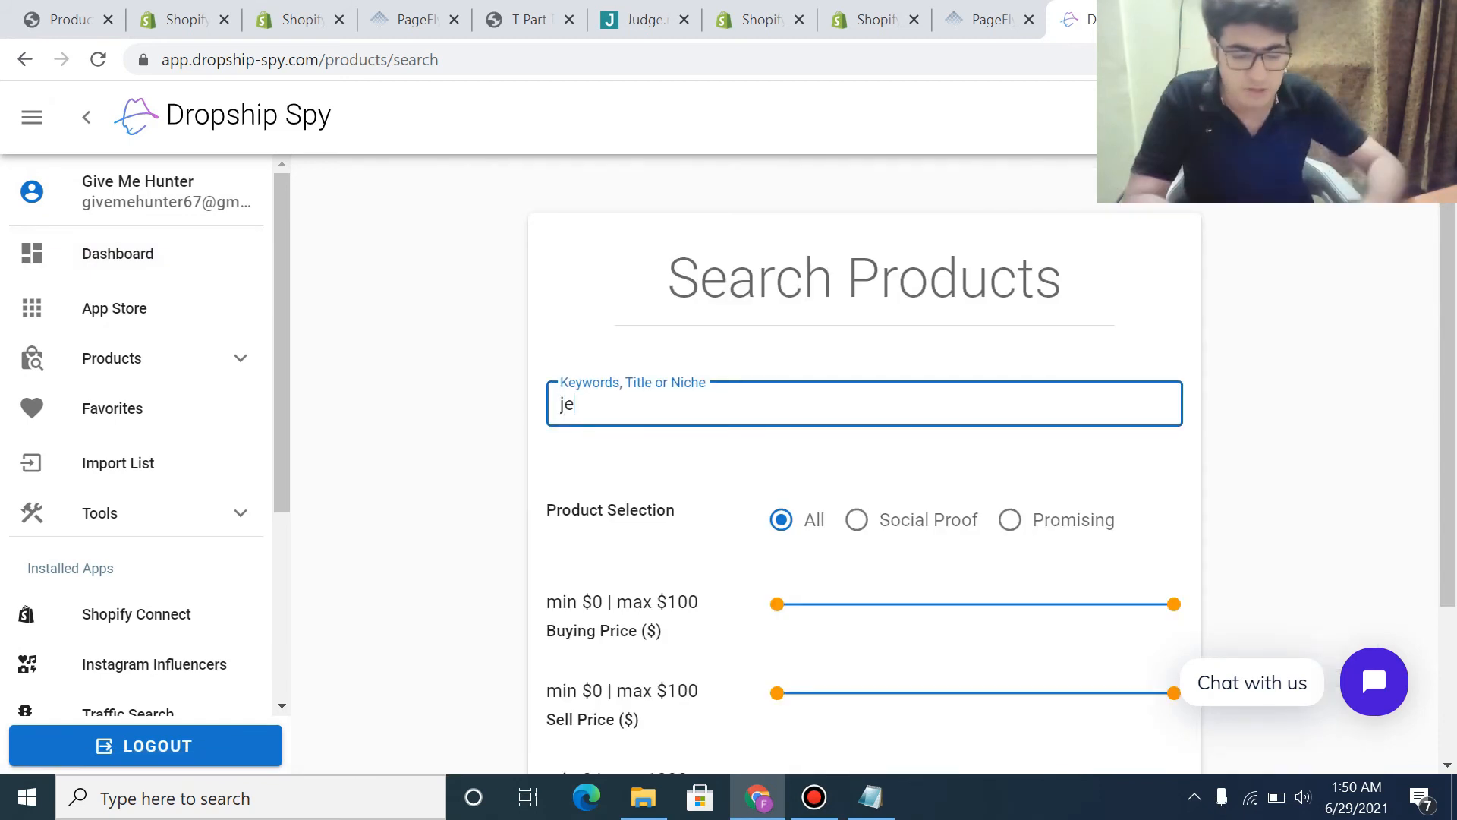
pyautogui.write('welry')
pyautogui.press('Return')
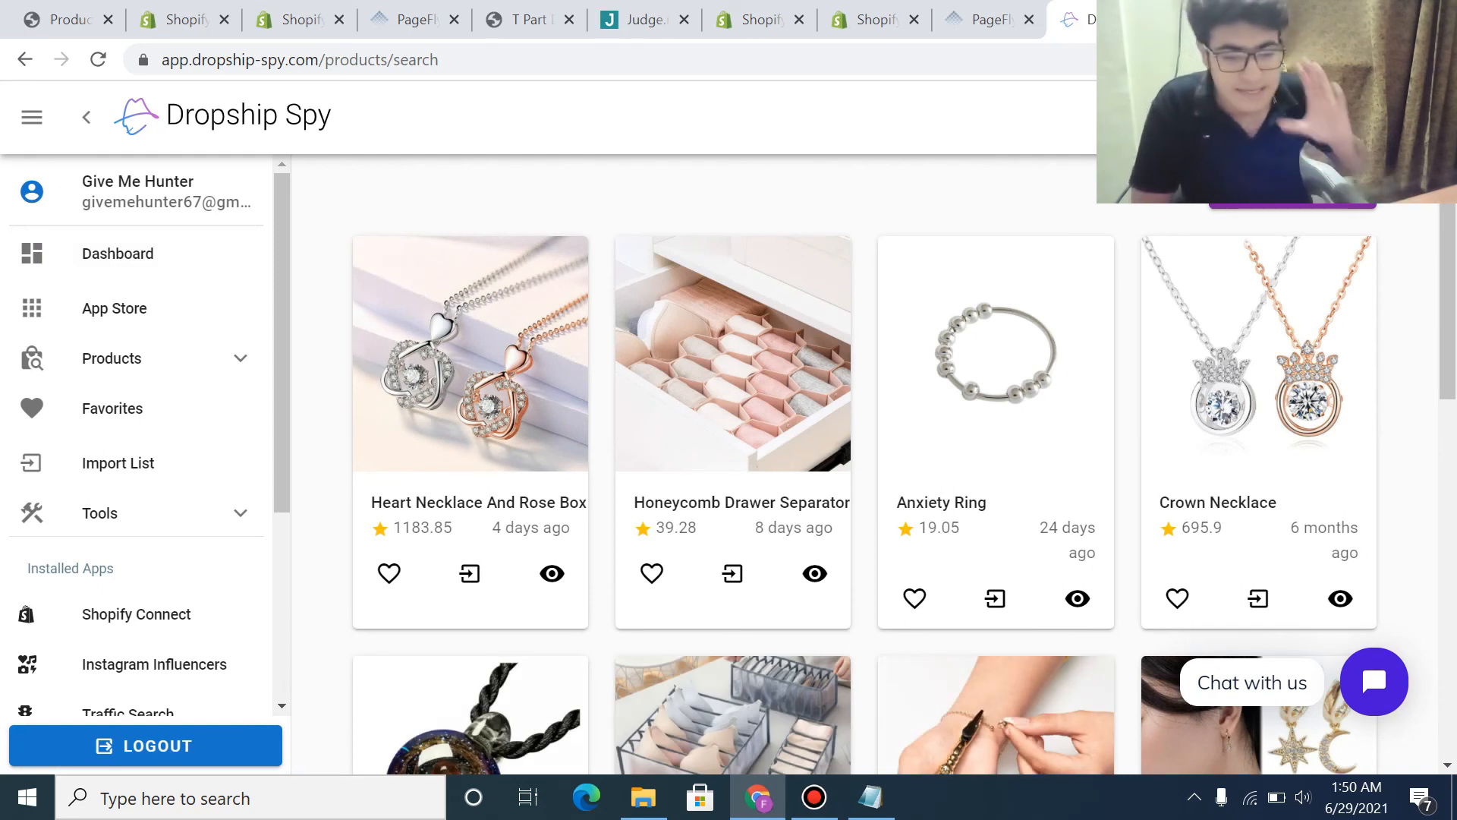
# - Open the Heart Necklace And Rose Box product and examine its units sold, total profits, description and key indicators
pyautogui.click(522, 550)
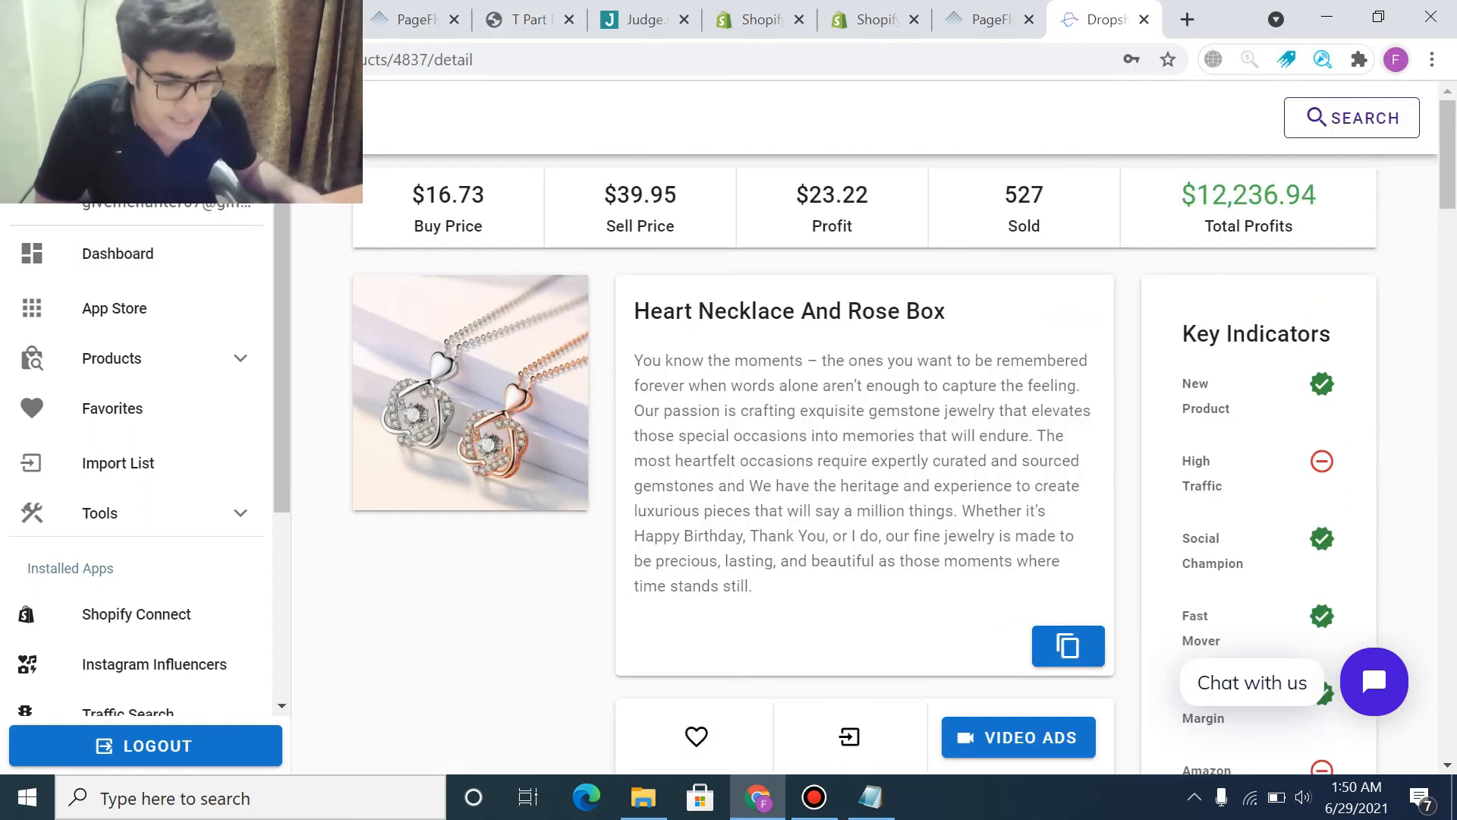
pyautogui.scroll(-4, 865, 464)
pyautogui.scroll(4, 864, 464)
pyautogui.scroll(1, 865, 464)
pyautogui.tripleClick(1249, 195)
pyautogui.click(1250, 195)
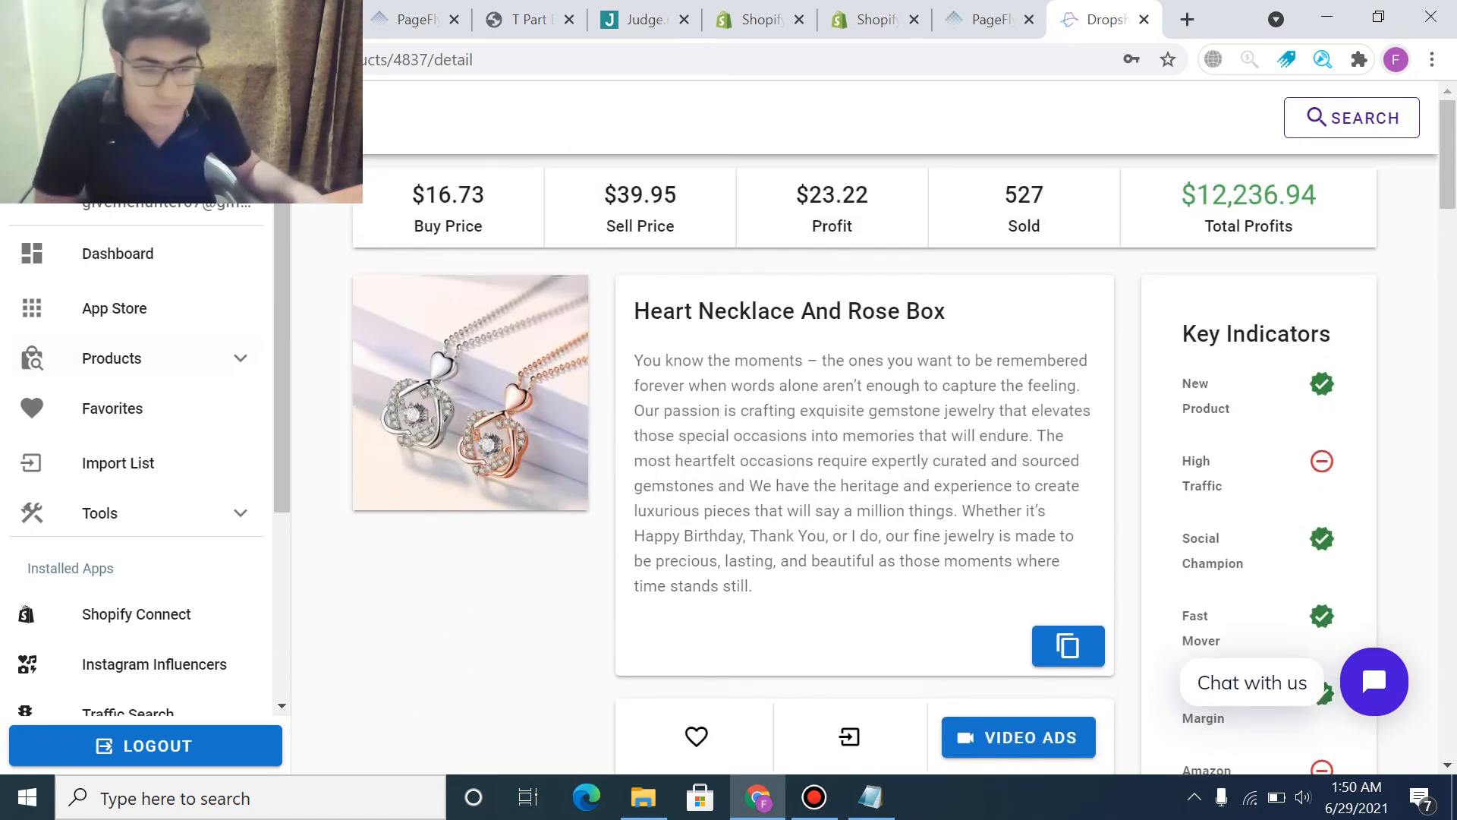
pyautogui.doubleClick(1024, 195)
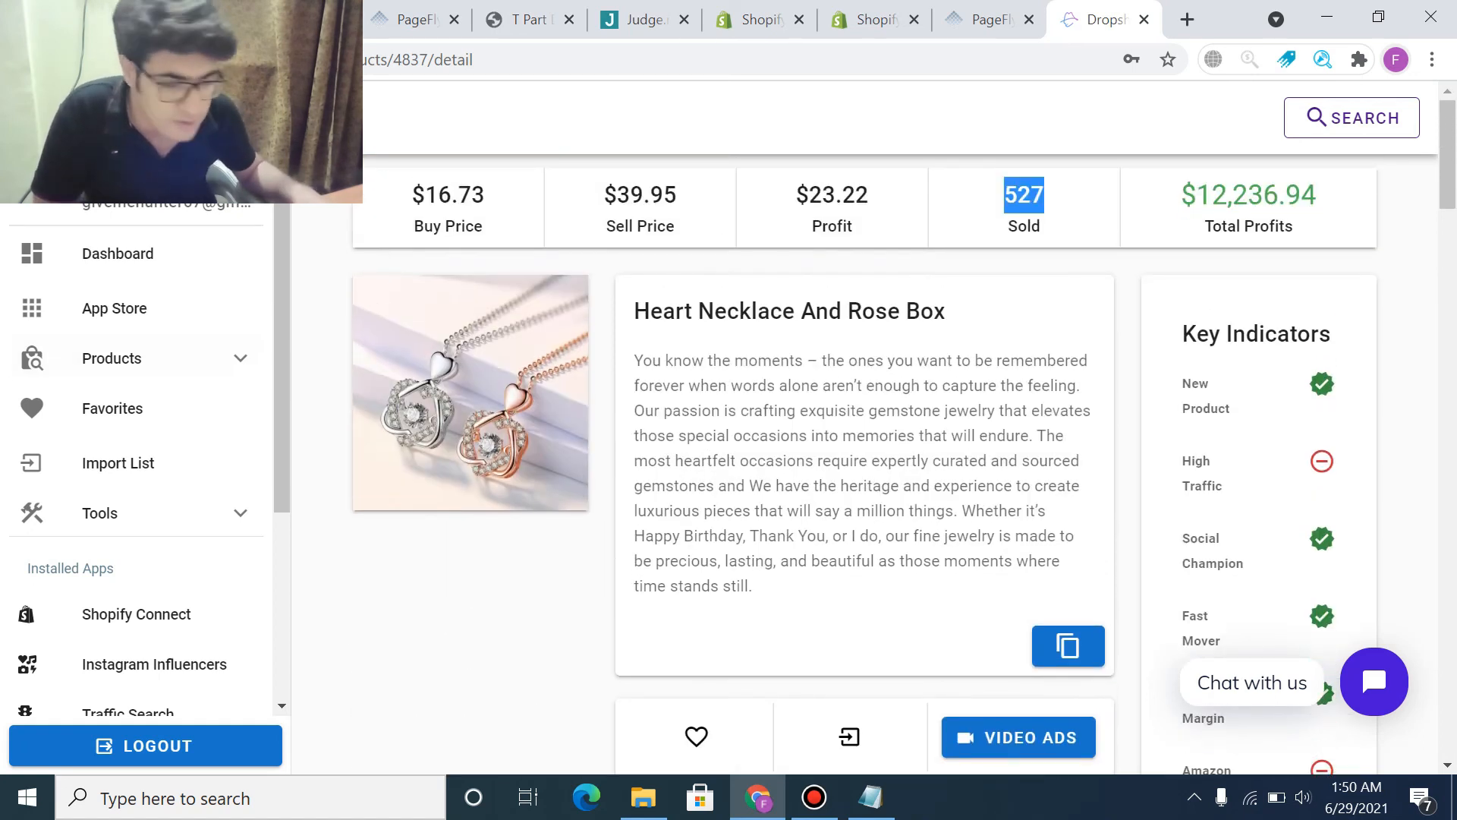
pyautogui.scroll(-1, 864, 464)
pyautogui.scroll(-2, 865, 465)
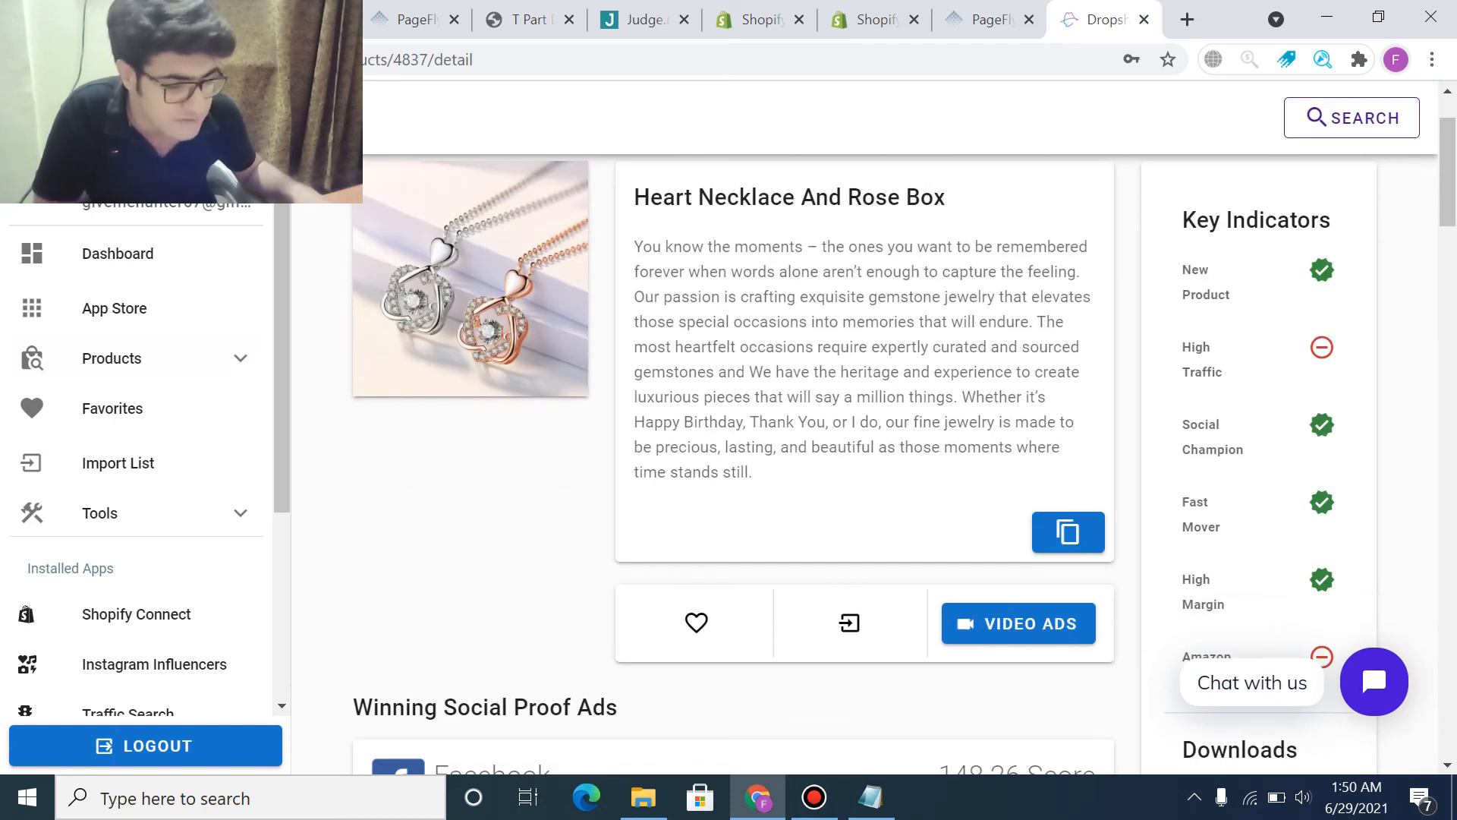
pyautogui.scroll(2, 864, 464)
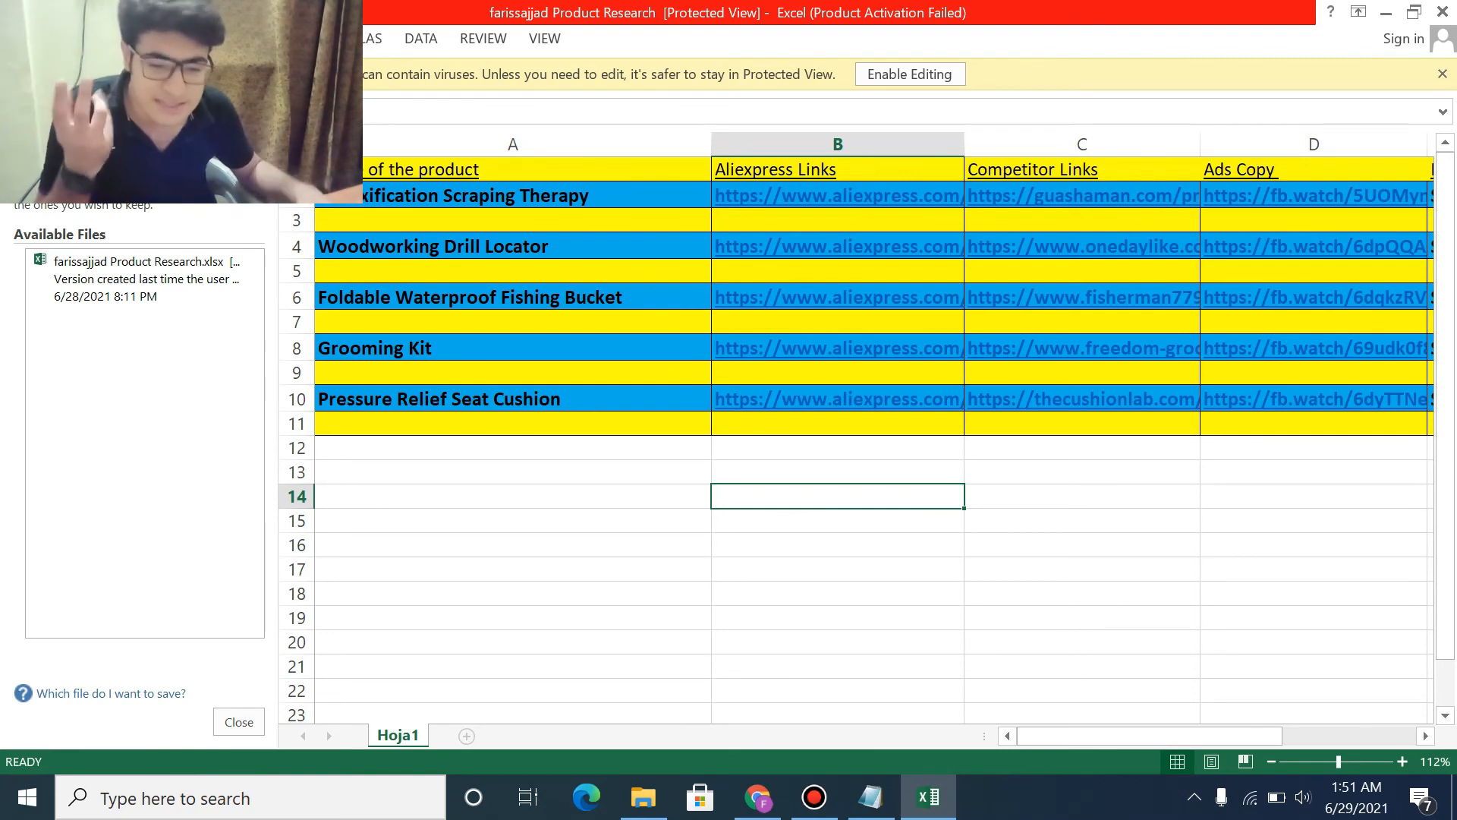
# - Look over the product research workbook in Excel, including its AliExpress, competitor and ads copy link columns
pyautogui.moveTo(592, 521); pyautogui.dragTo(1275, 545)
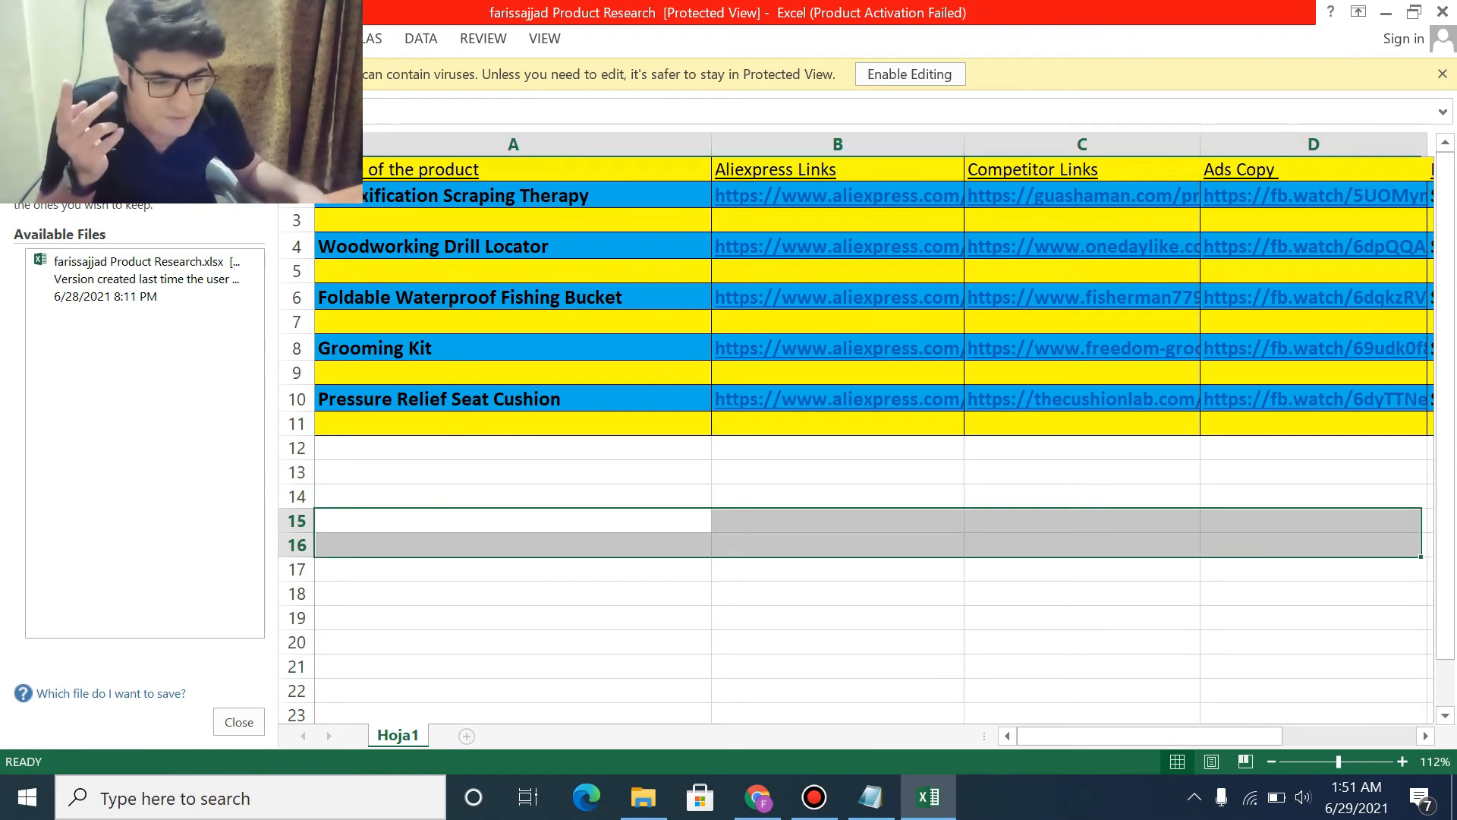
pyautogui.click(873, 472)
pyautogui.moveTo(1032, 451); pyautogui.dragTo(1438, 497)
pyautogui.moveTo(1161, 521); pyautogui.dragTo(1427, 521)
pyautogui.moveTo(842, 521); pyautogui.dragTo(319, 474)
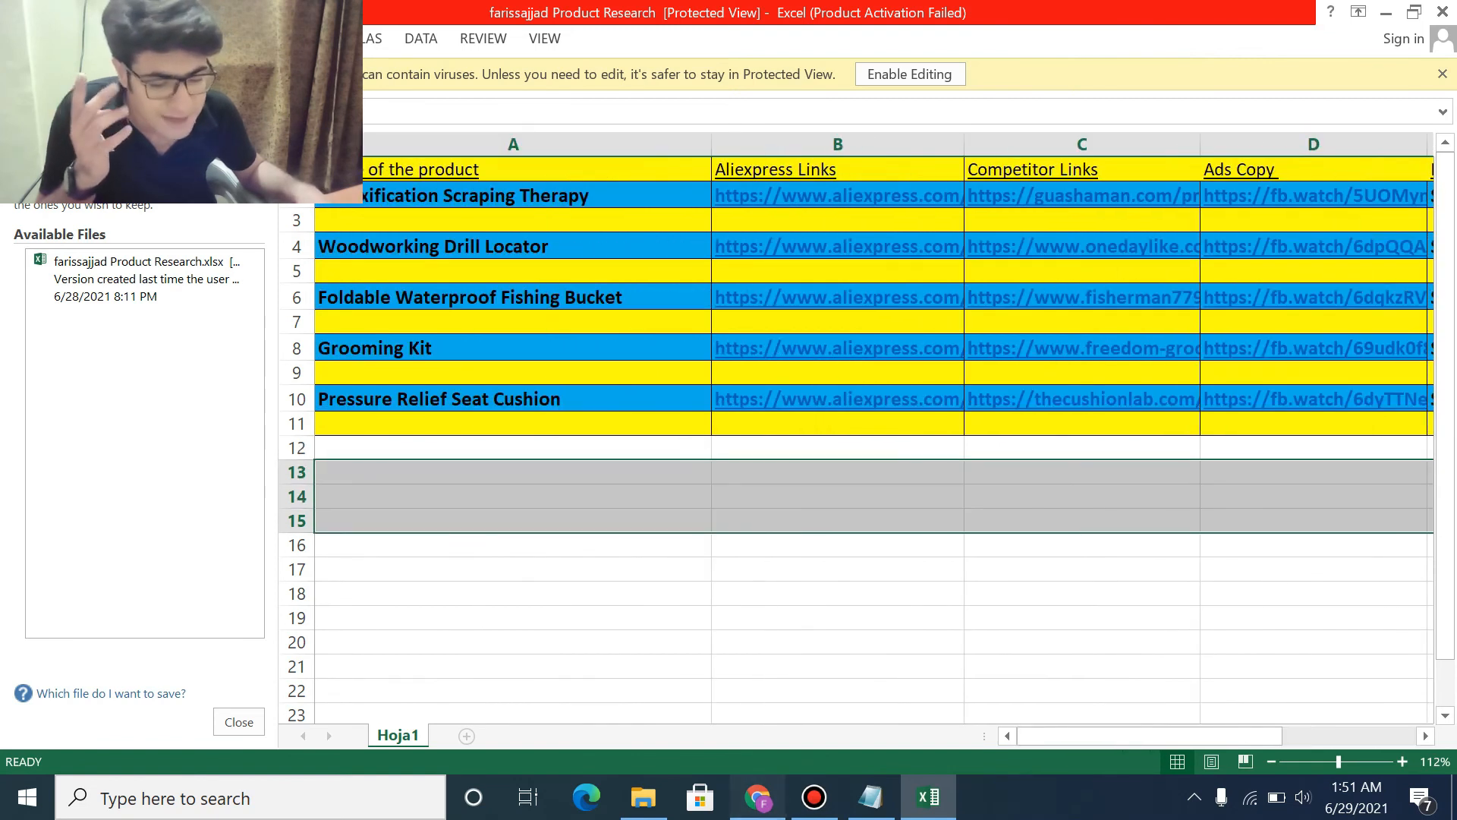
# - Switch back to Dropship Spy in the browser and check the Heart Necklace And Rose Box's profit and sell price
pyautogui.click(757, 797)
pyautogui.scroll(5, 776, 690)
pyautogui.doubleClick(832, 194)
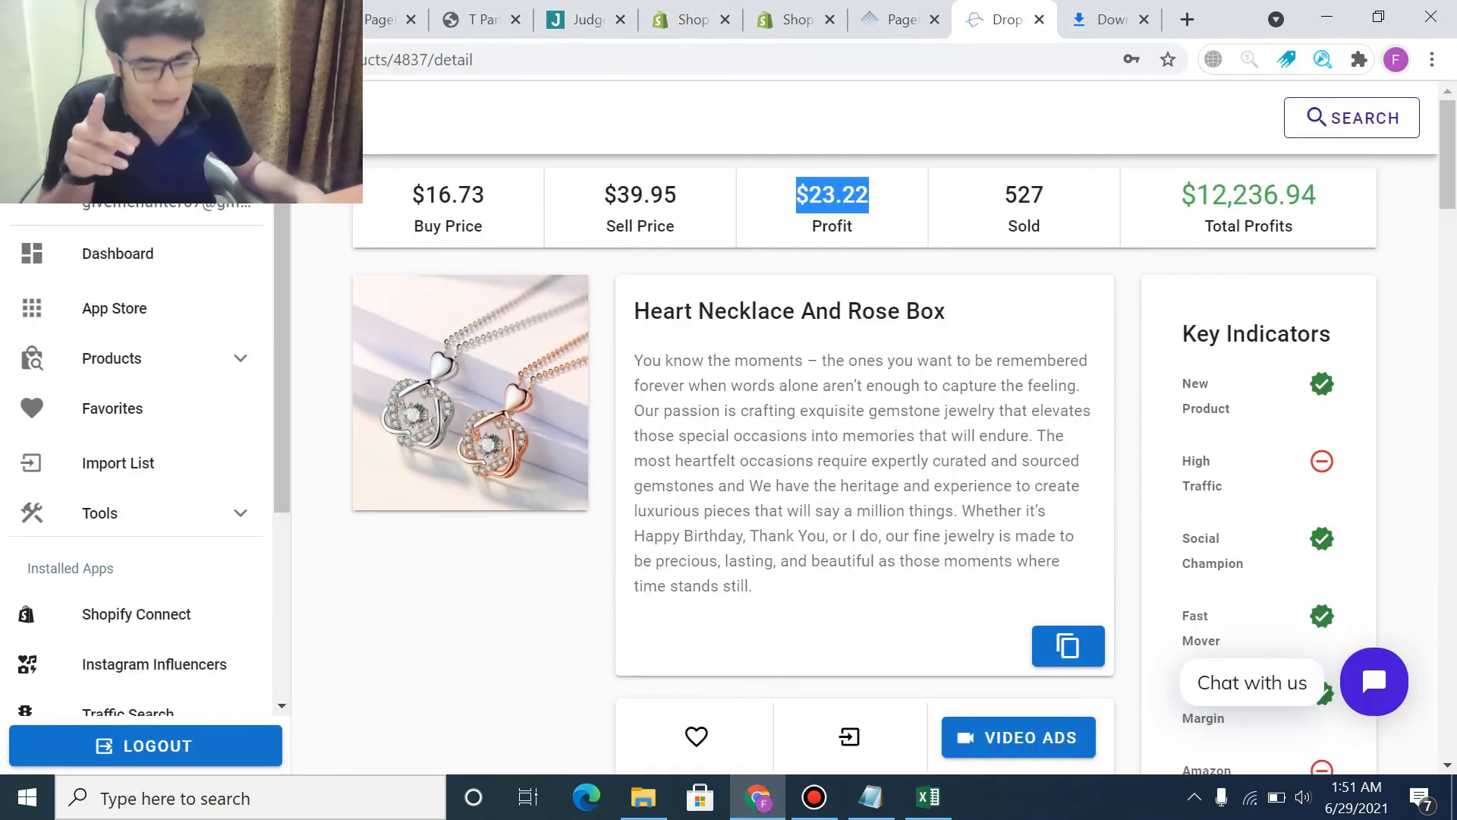
pyautogui.click(804, 198)
pyautogui.moveTo(679, 196); pyautogui.dragTo(605, 196)
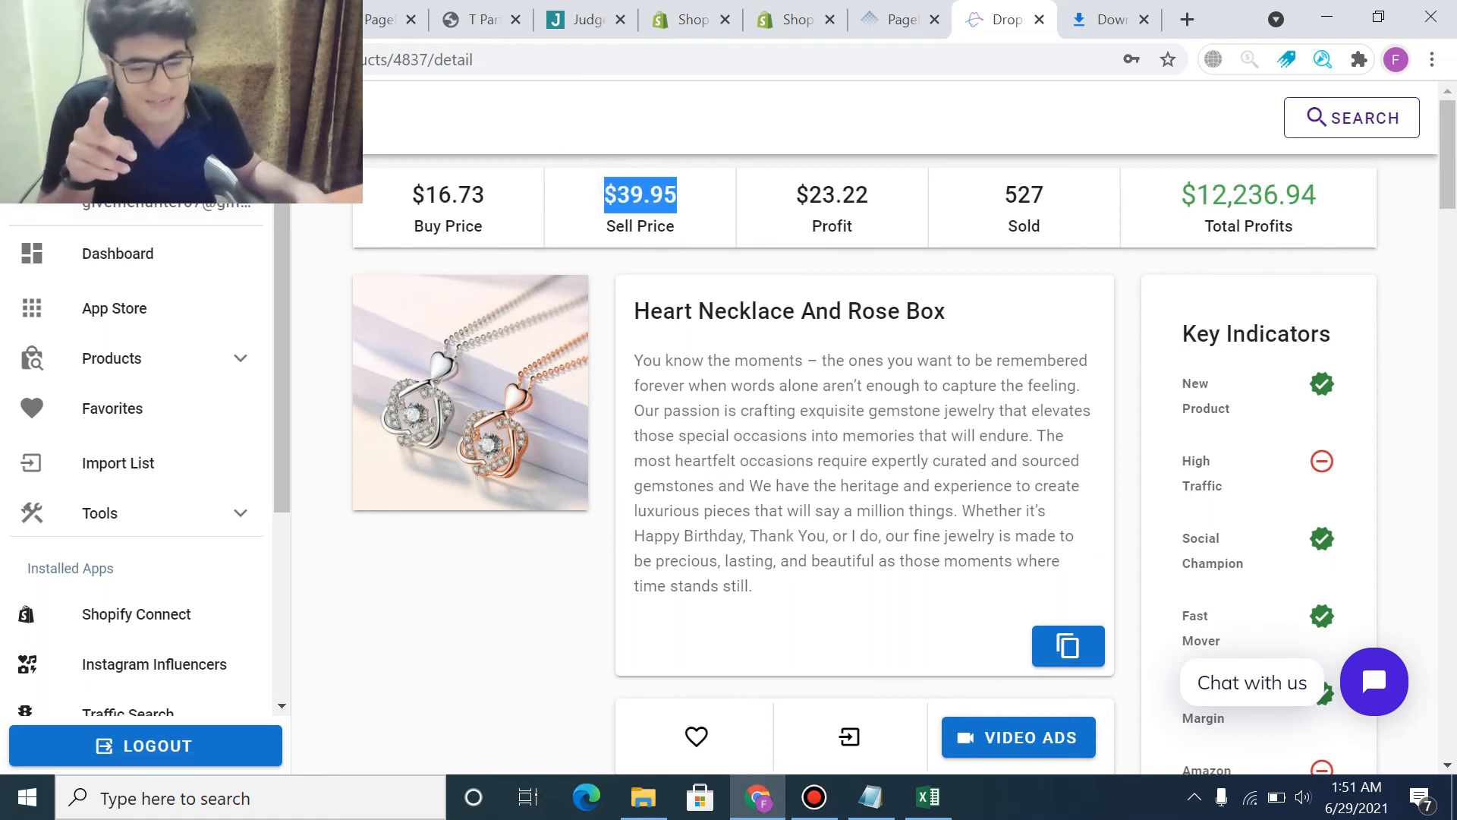
pyautogui.click(607, 199)
# - Examine the first Facebook ad under Winning Social Proof Ads, opening its ad preview and closing it again
pyautogui.scroll(-1, 607, 228)
pyautogui.scroll(-6, 777, 636)
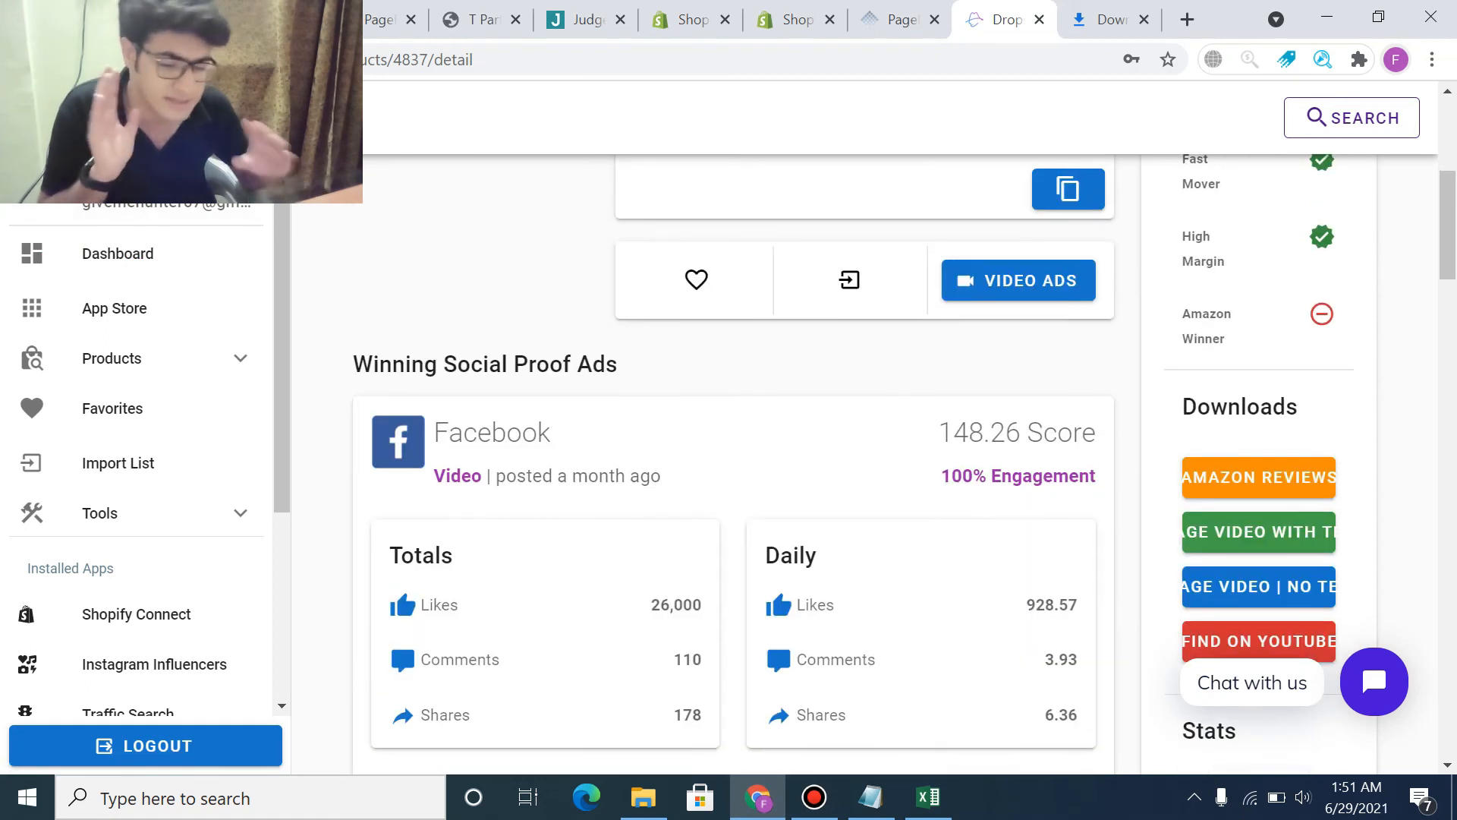
pyautogui.scroll(-8, 776, 635)
pyautogui.scroll(4, 776, 294)
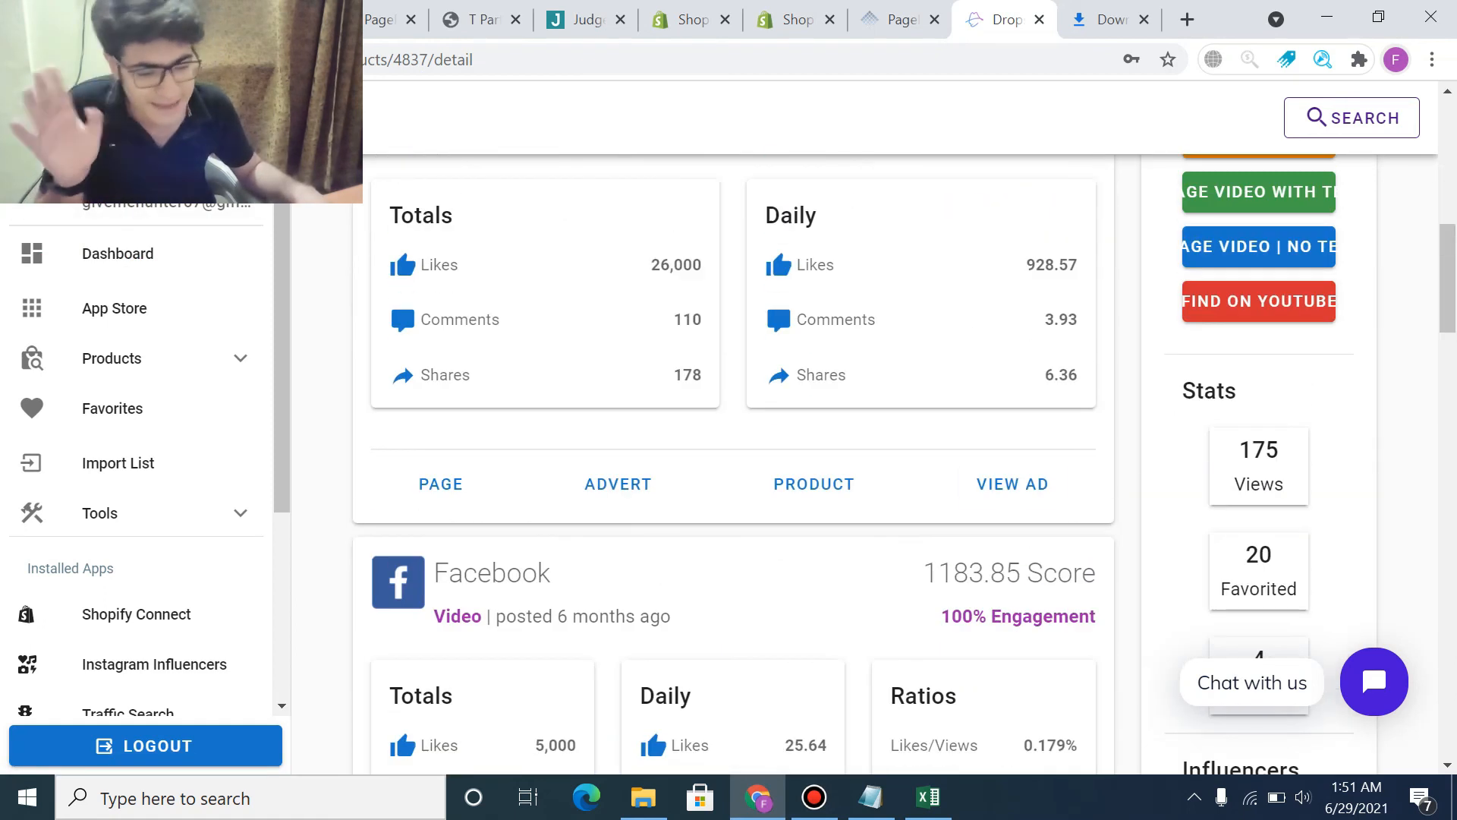
pyautogui.click(1011, 484)
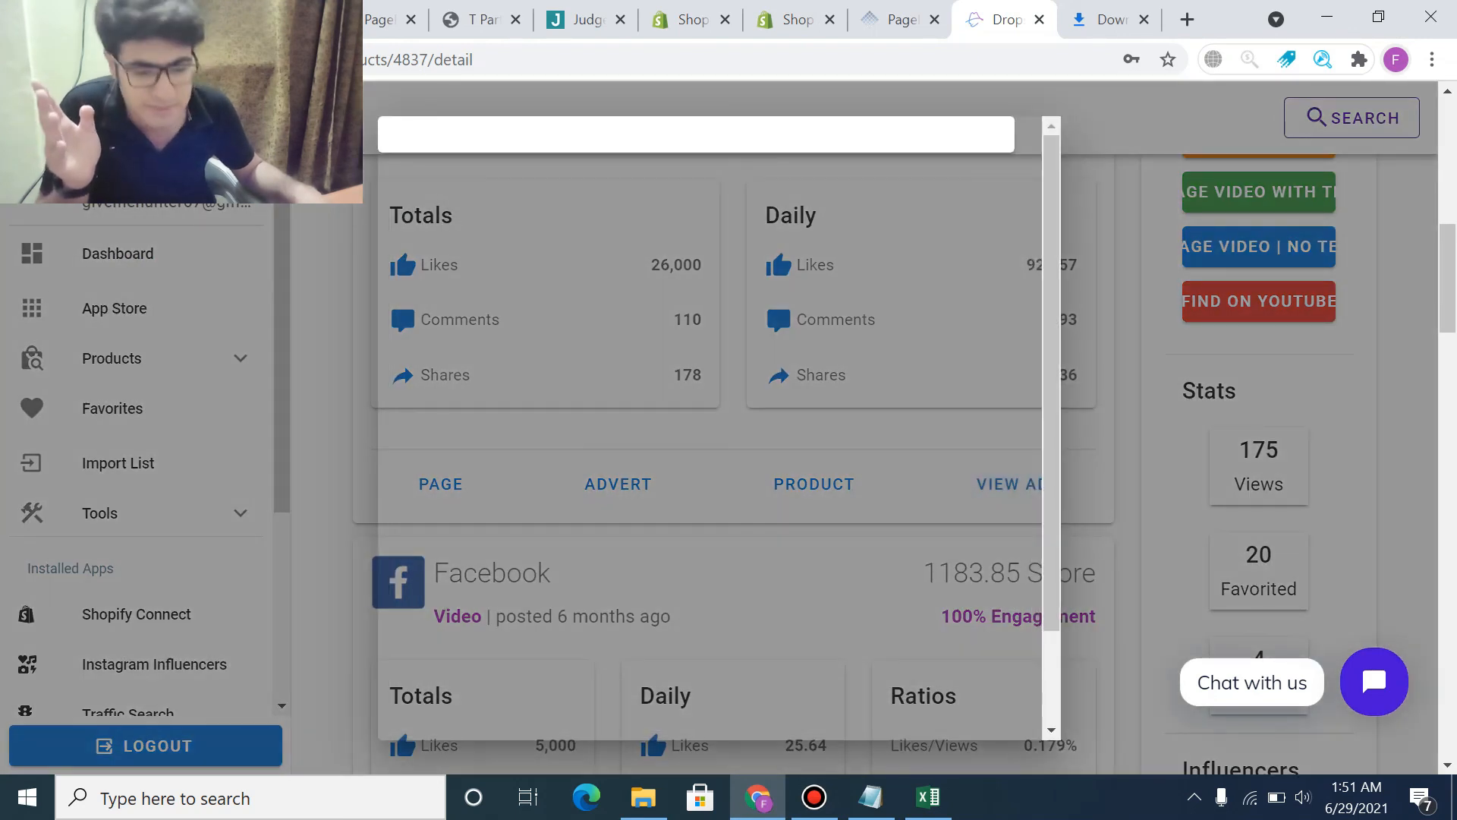
pyautogui.press('Escape')
pyautogui.scroll(4, 733, 465)
pyautogui.scroll(-4, 733, 465)
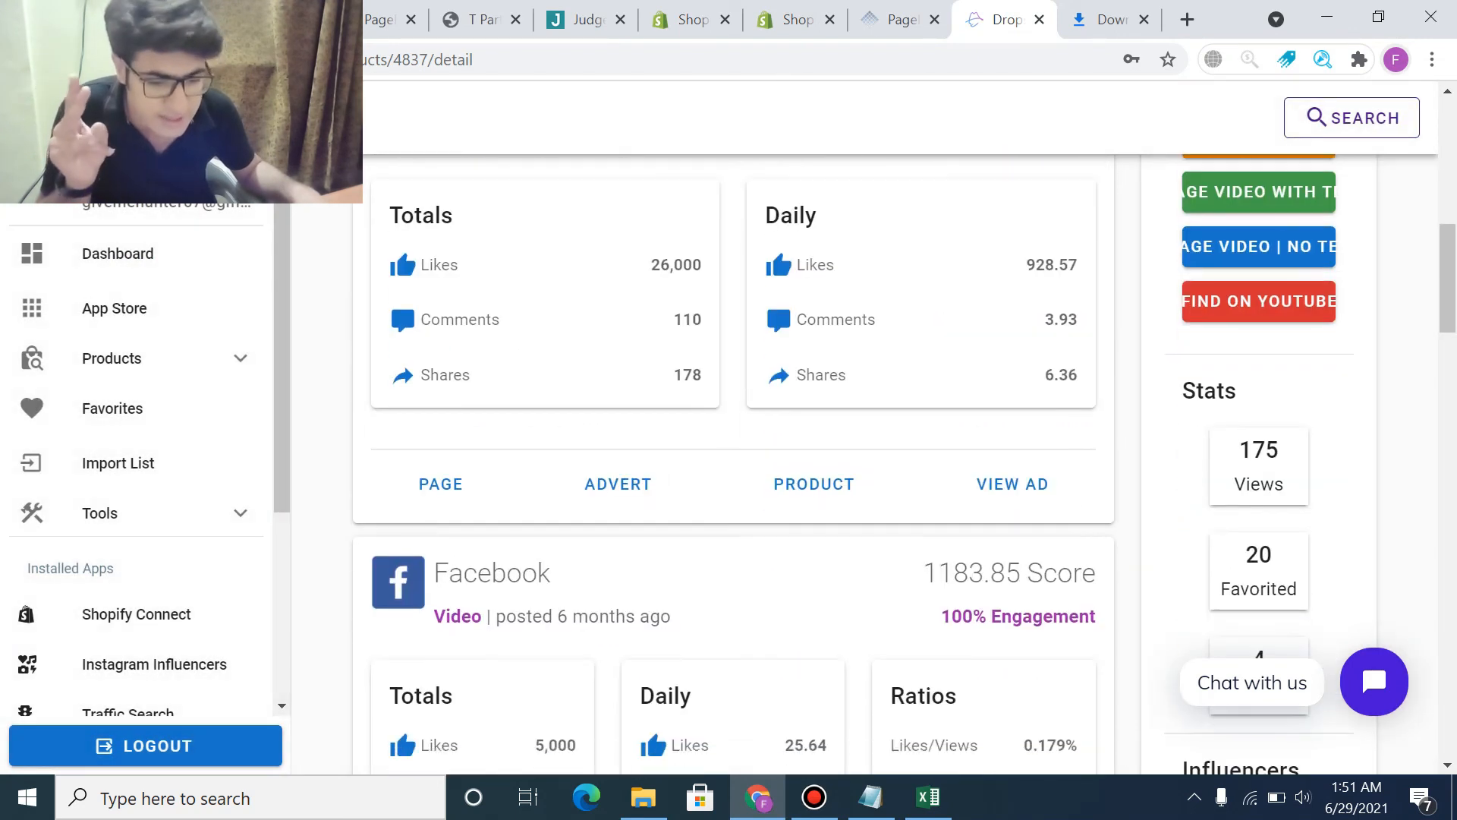
# - Open the competitor's product page linked from the first Facebook ad, look at it and return to Dropship Spy
pyautogui.click(813, 484)
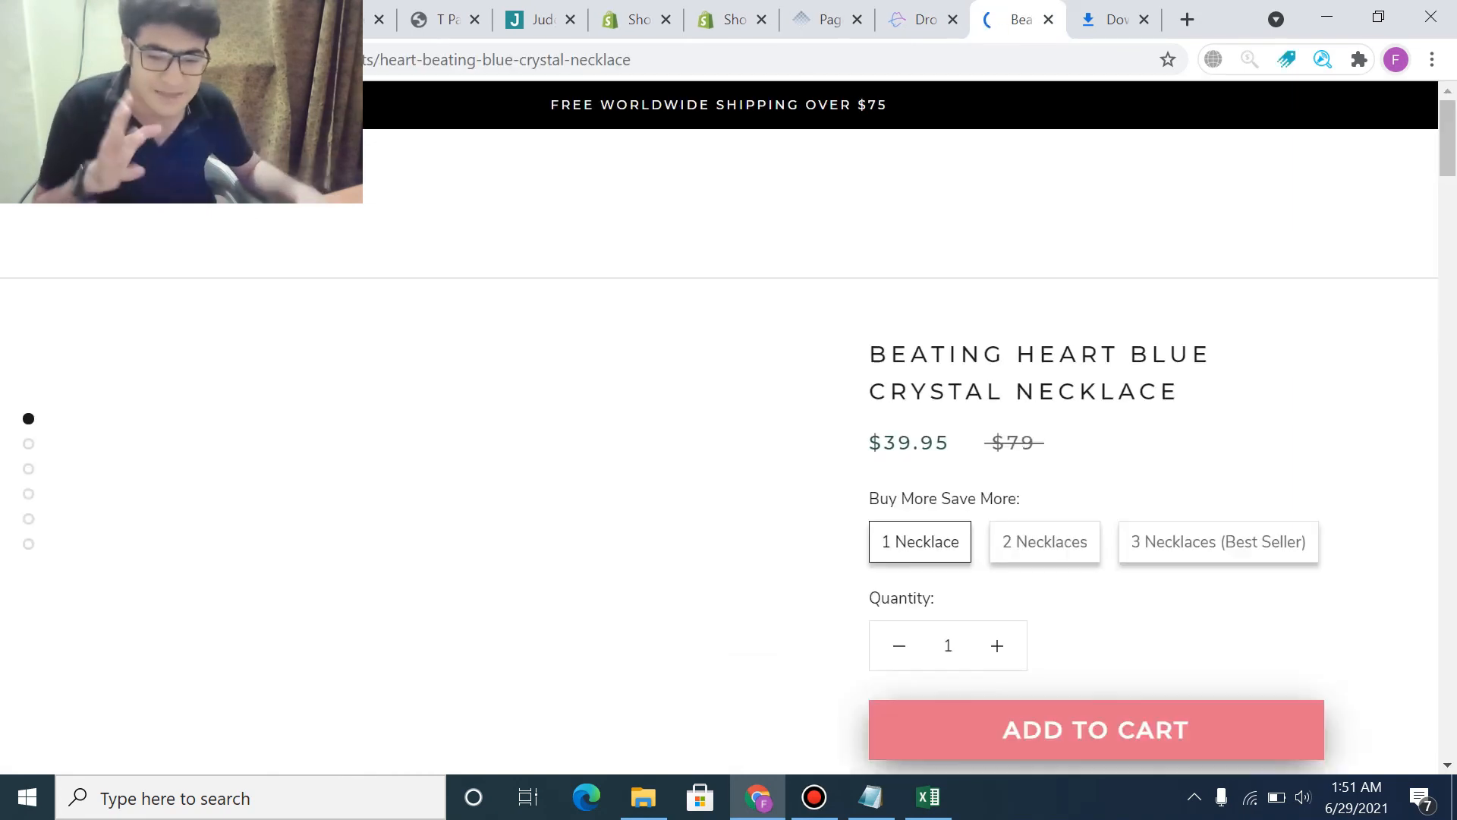
pyautogui.scroll(-10, 729, 456)
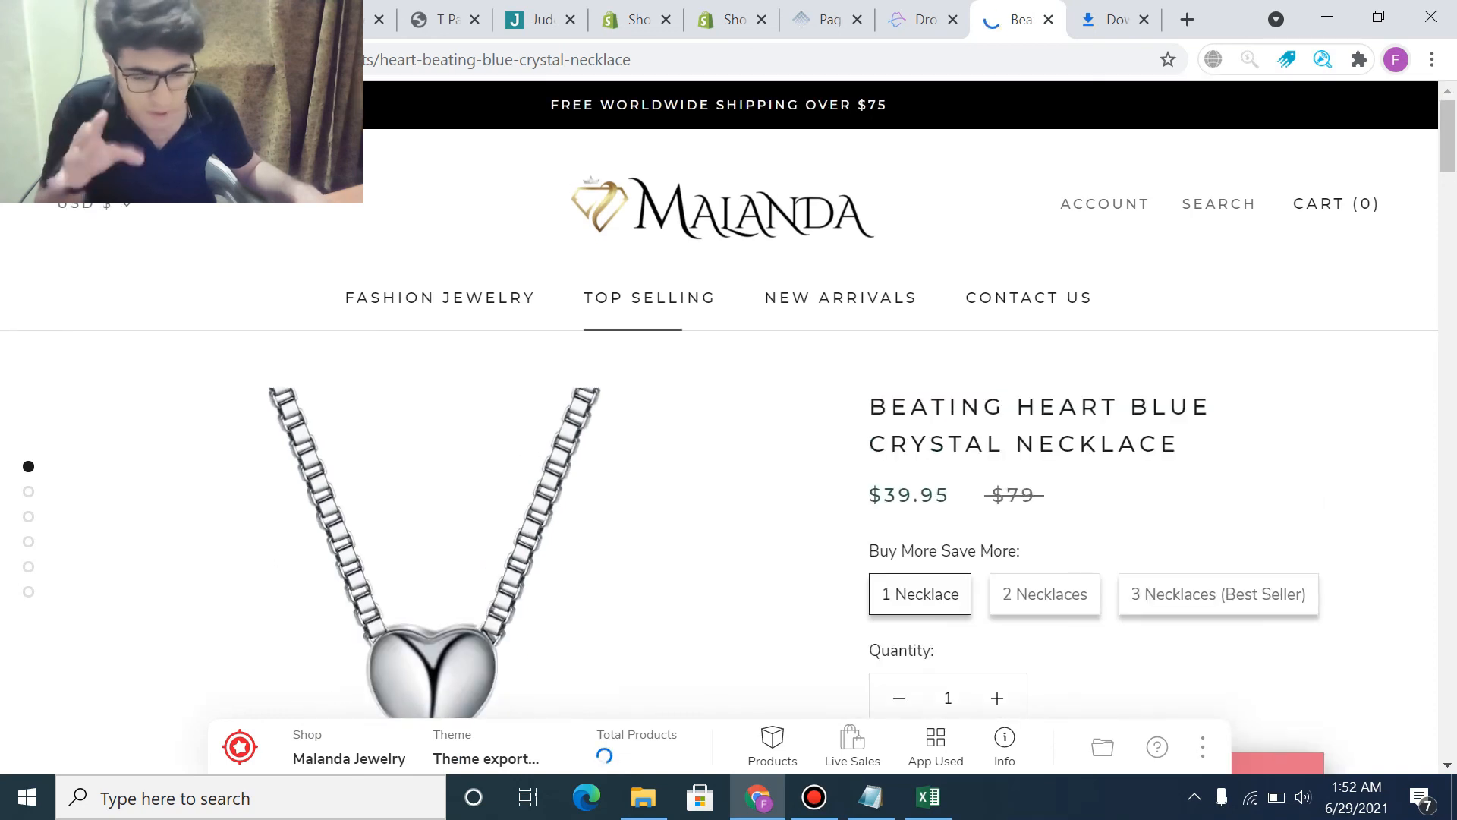
pyautogui.click(922, 19)
pyautogui.scroll(3, 790, 364)
pyautogui.scroll(-3, 789, 364)
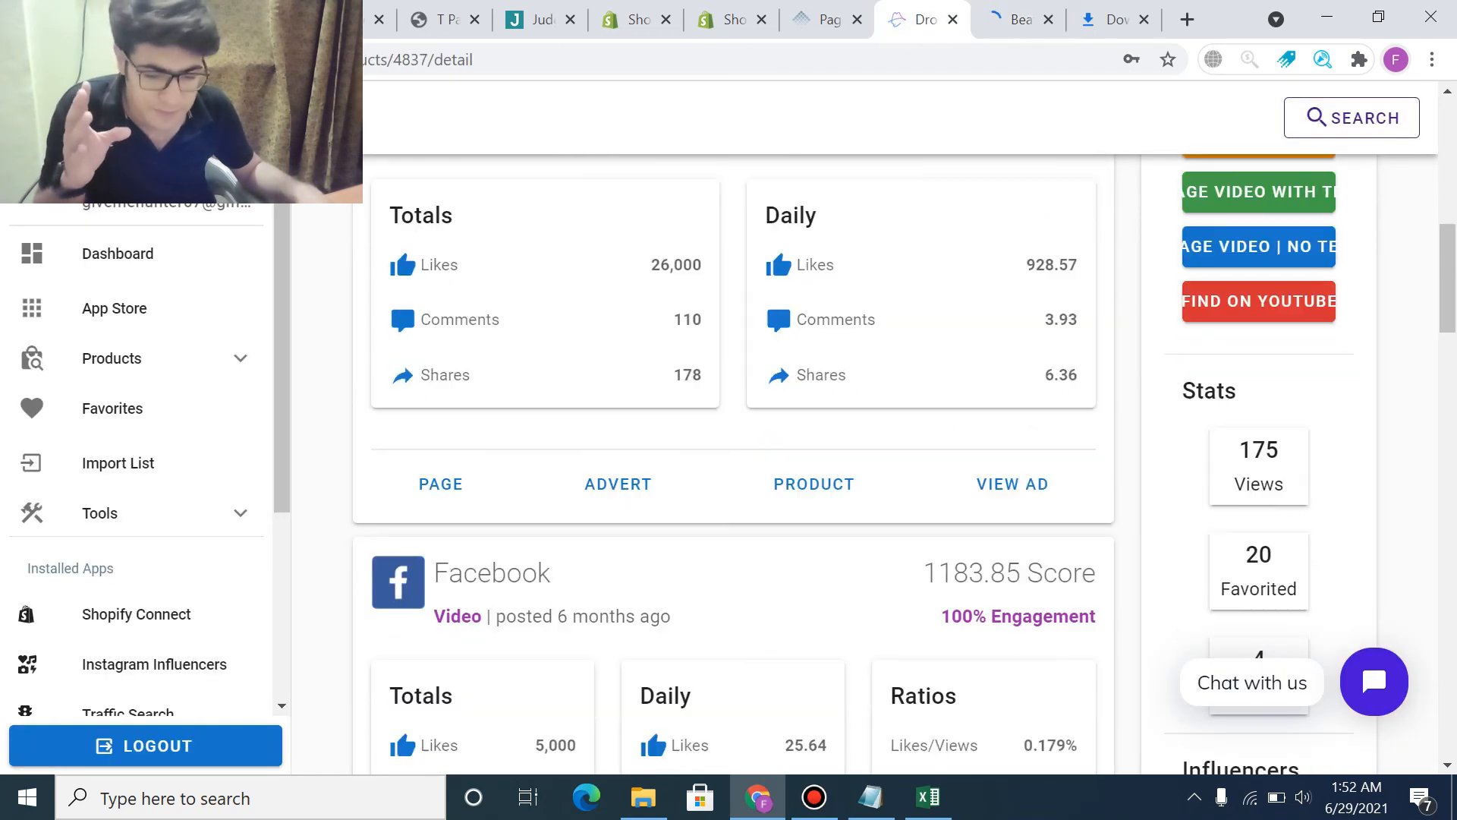
# - Examine the second Facebook ad's score, total and daily engagement, and engagement ratios
pyautogui.scroll(-1, 440, 380)
pyautogui.tripleClick(1009, 460)
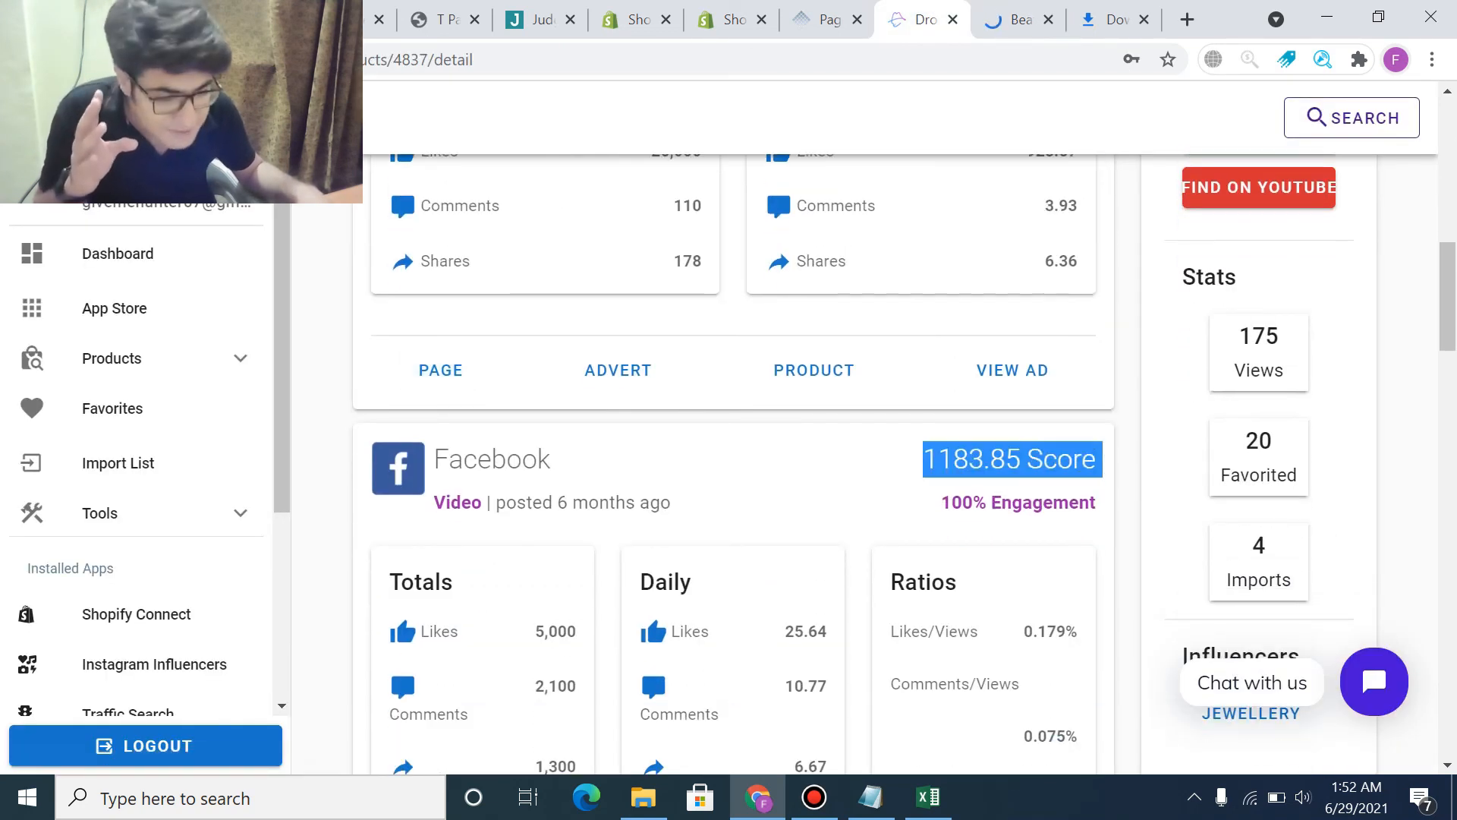
pyautogui.scroll(2, 733, 465)
pyautogui.scroll(-5, 733, 464)
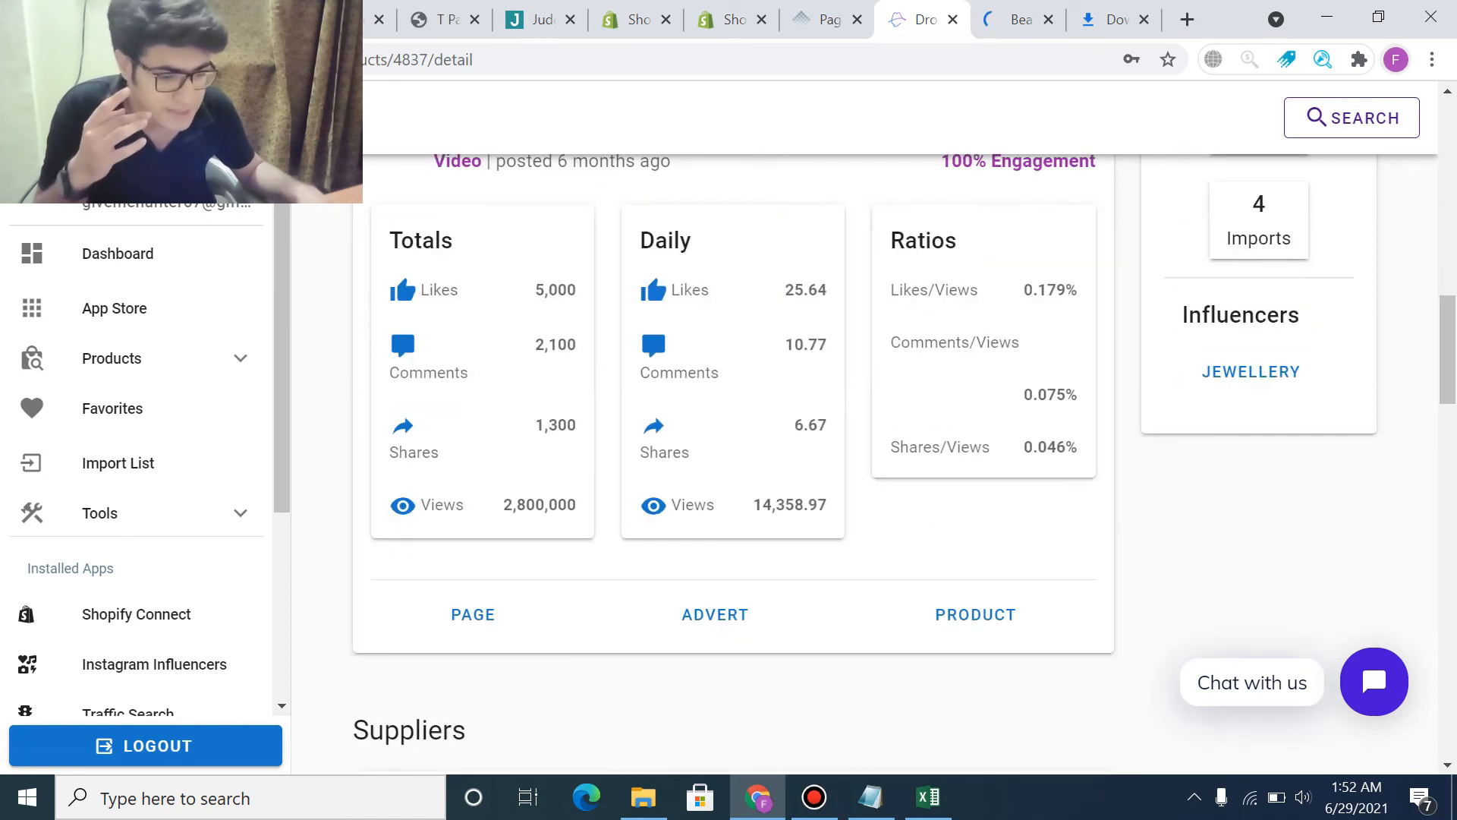
pyautogui.scroll(3, 733, 465)
pyautogui.scroll(8, 651, 618)
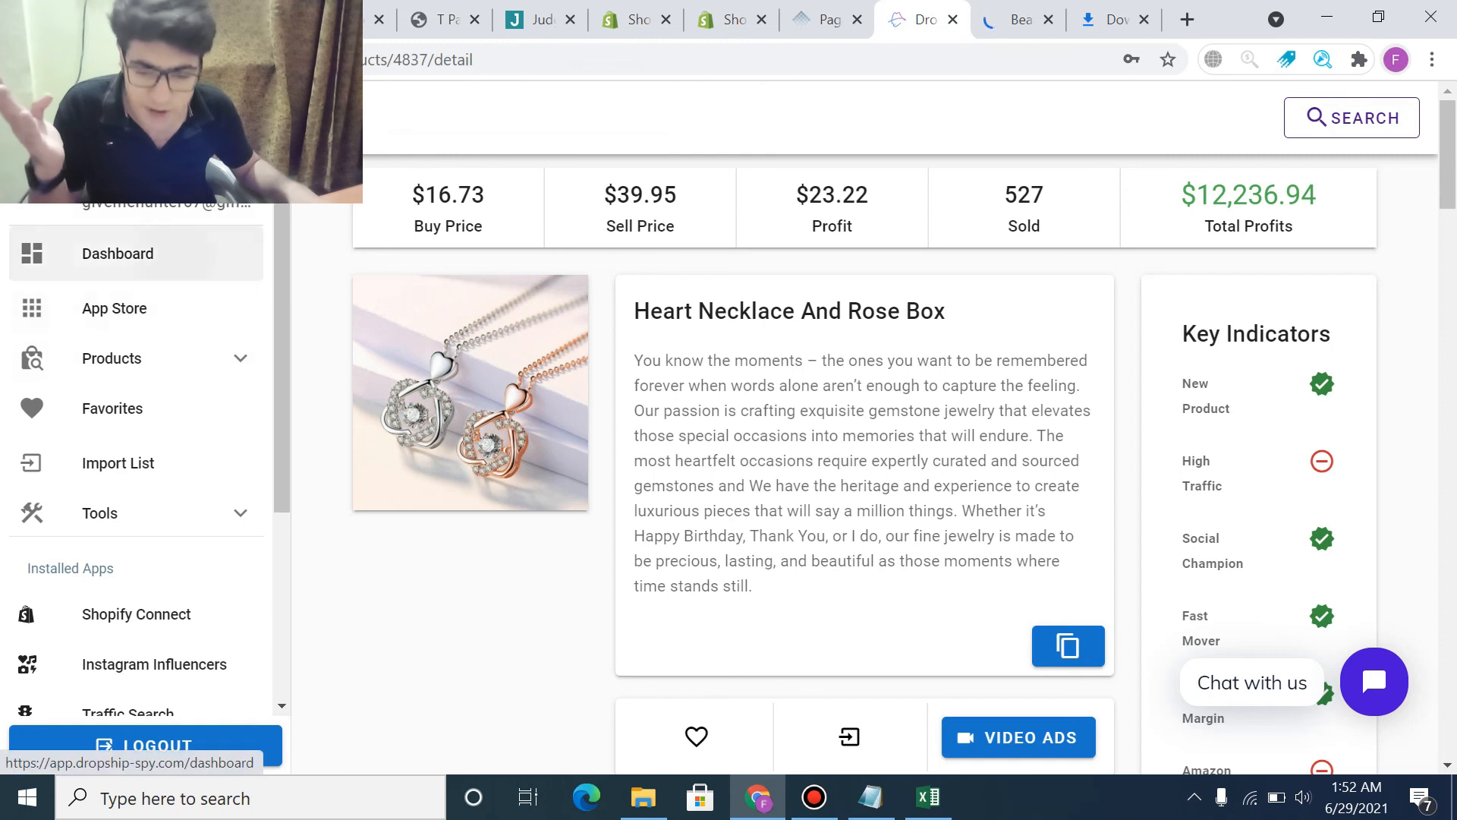
# - Return to the Dropship Spy dashboard, open the product search page and go back to the dashboard
pyautogui.click(118, 253)
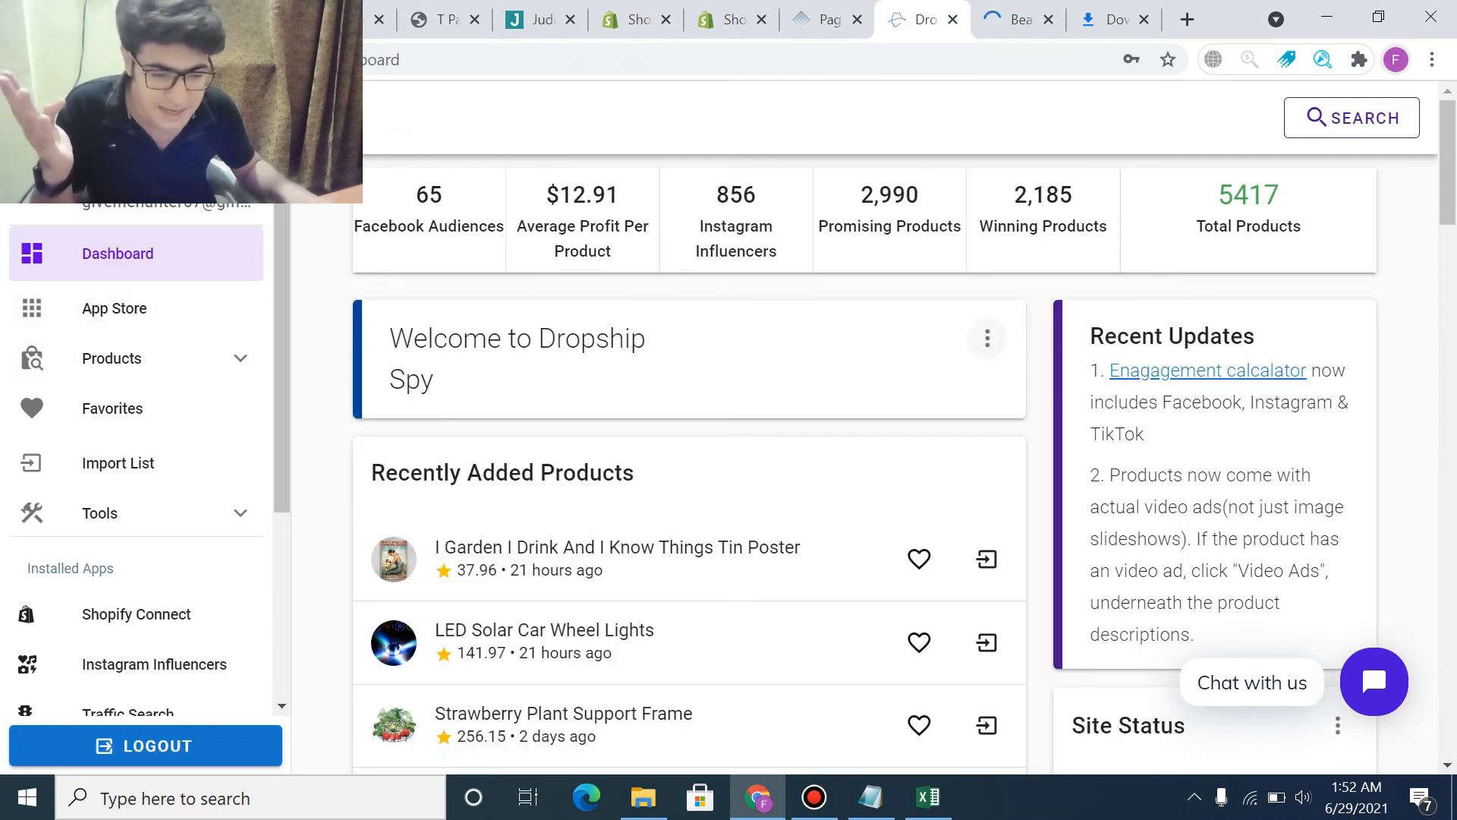
pyautogui.click(988, 338)
pyautogui.click(949, 395)
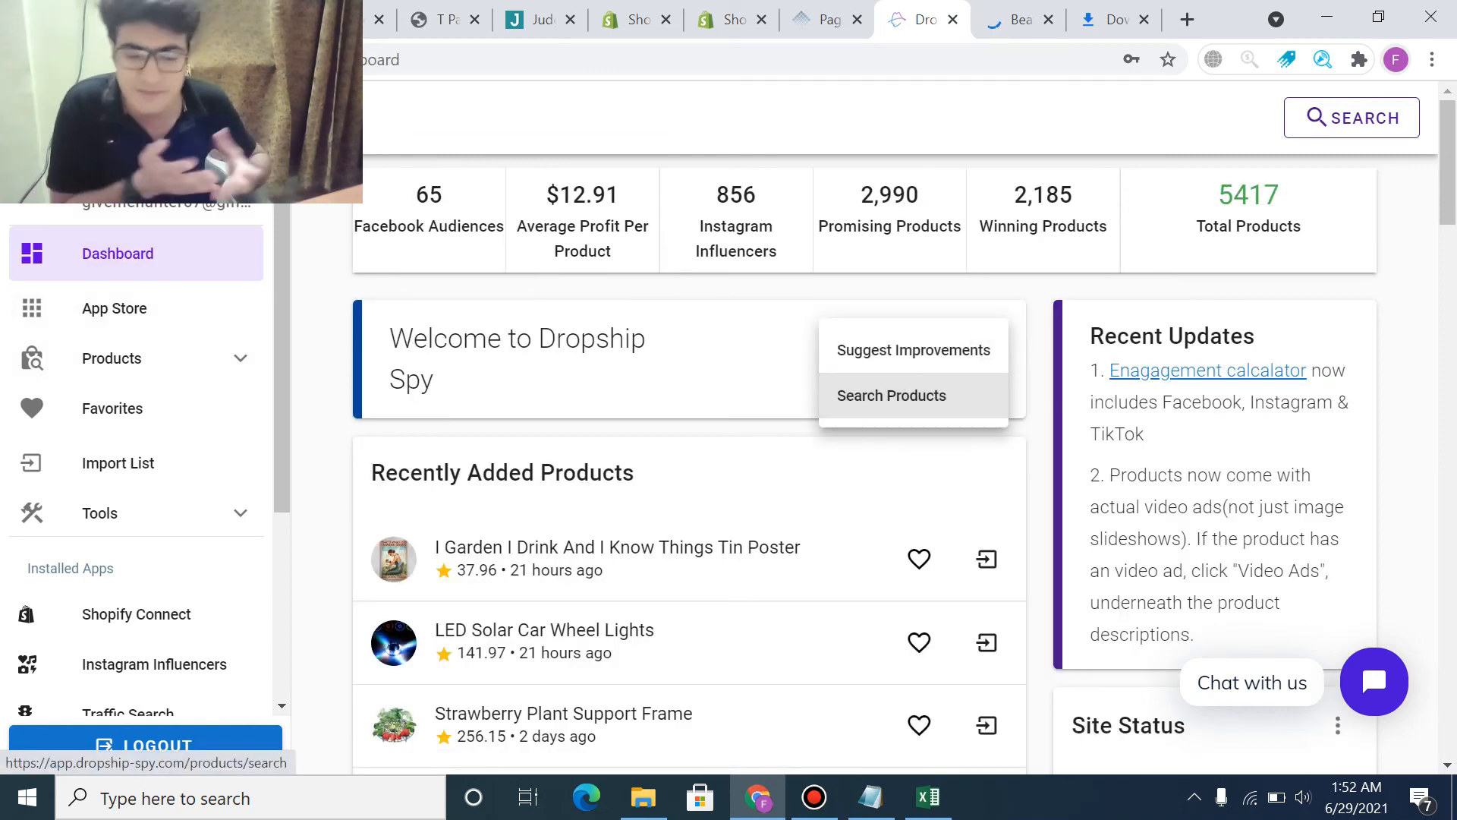
pyautogui.click(919, 394)
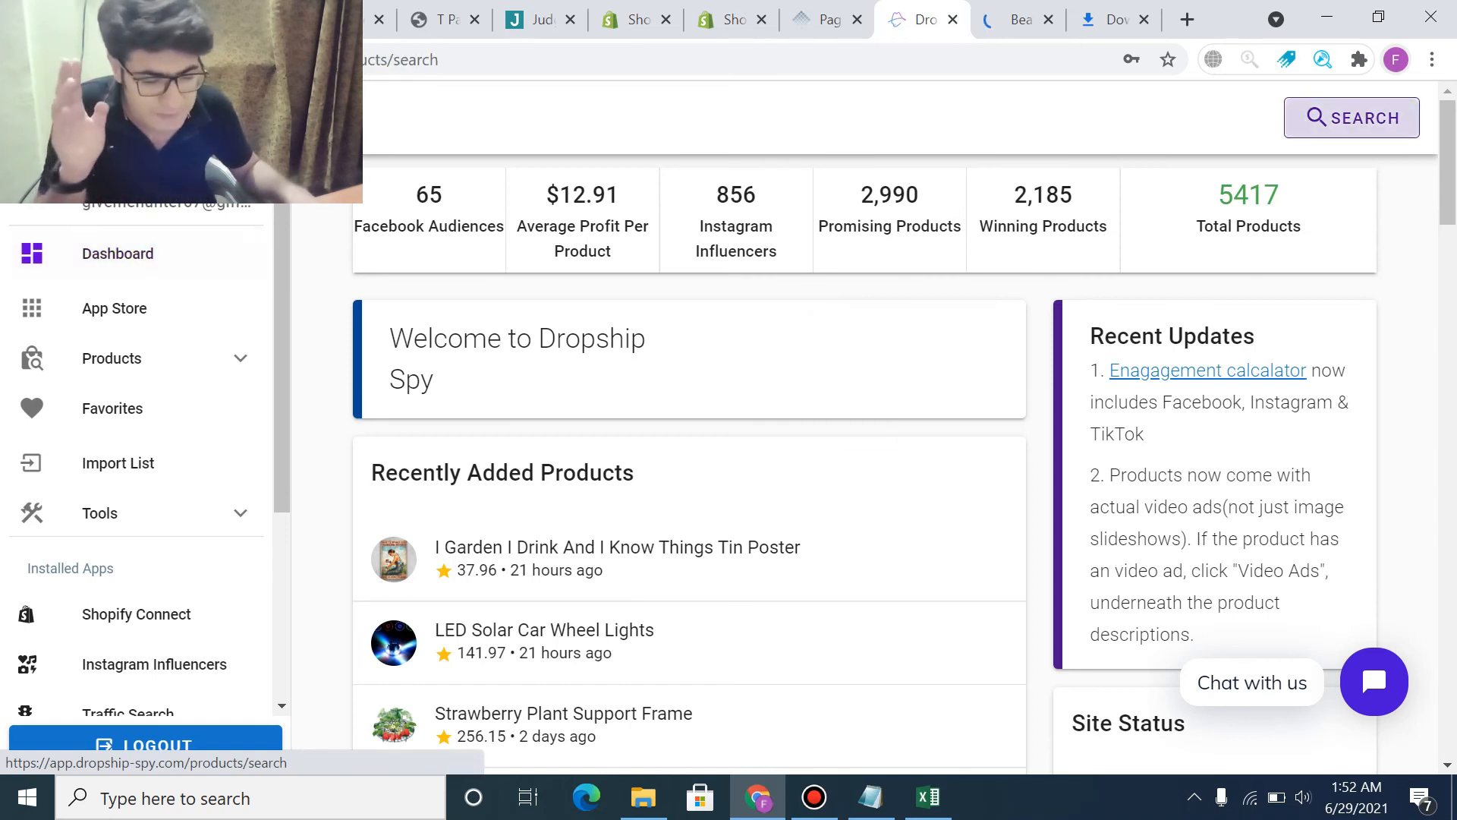
pyautogui.click(24, 59)
# - Look over the dashboard's lists of recently added, May's top and last month's most favorited products
pyautogui.scroll(-3, 864, 464)
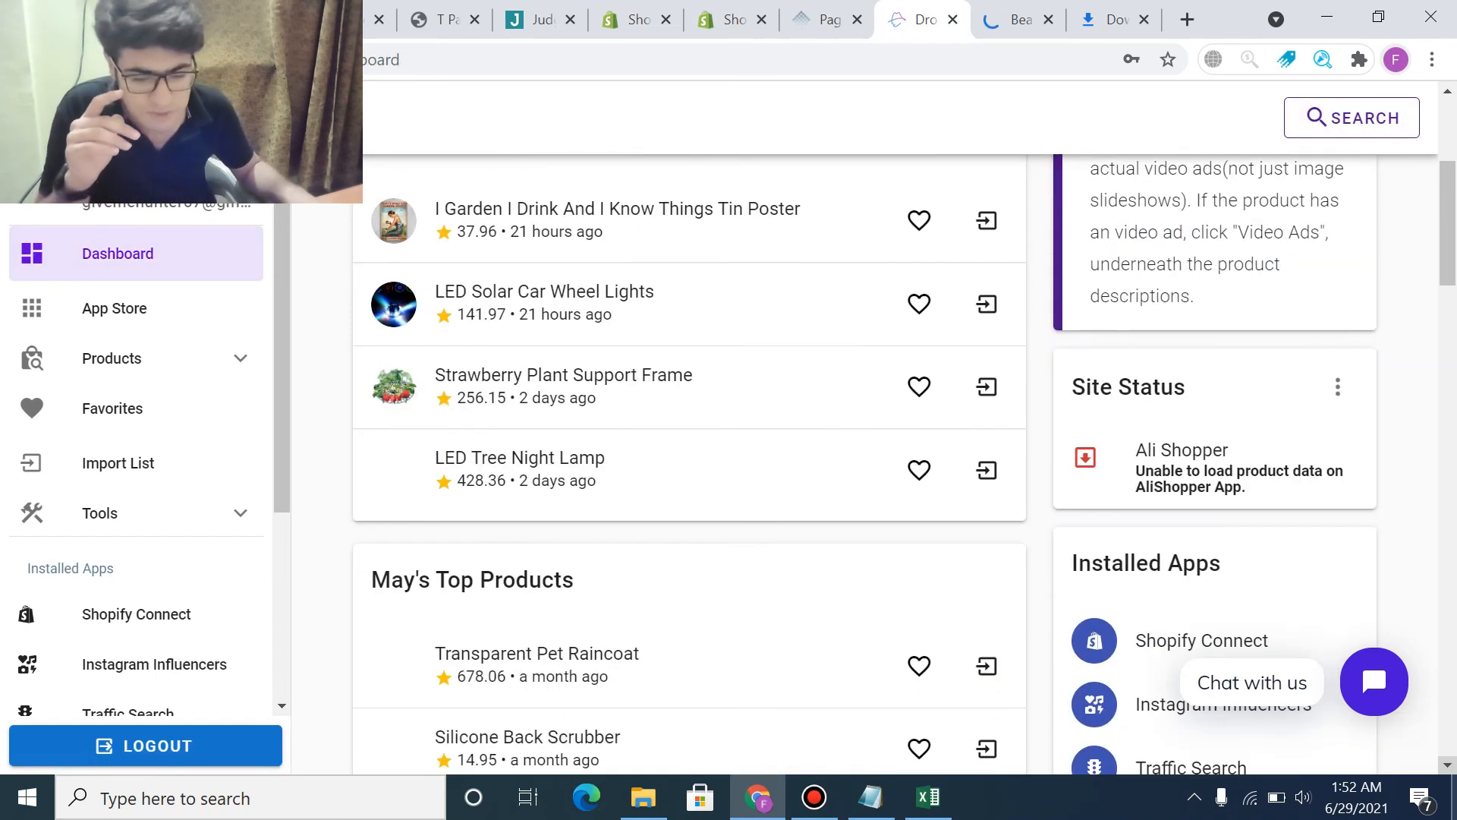
pyautogui.scroll(4, 689, 455)
pyautogui.scroll(-12, 690, 456)
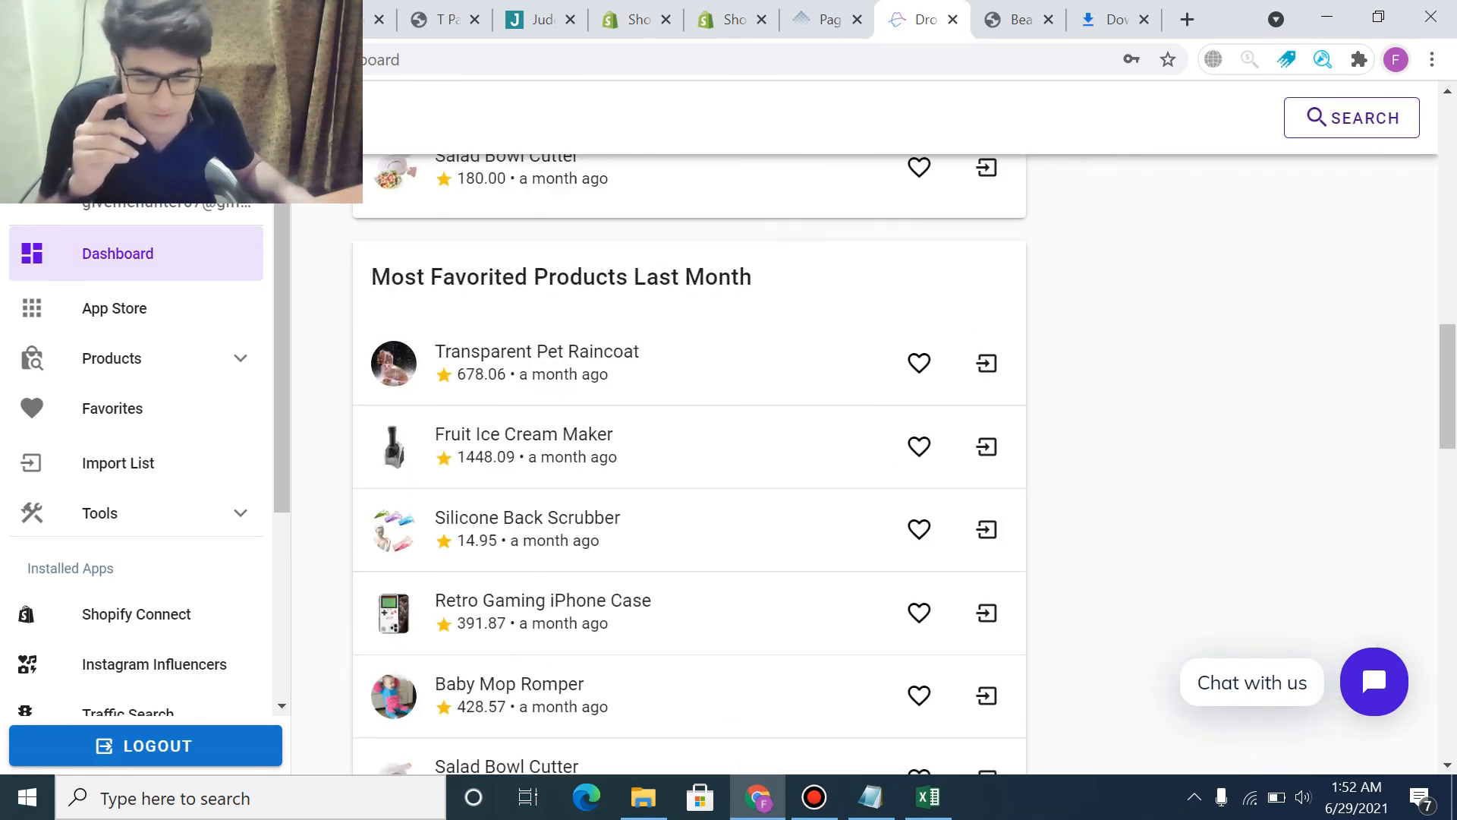
pyautogui.scroll(-6, 689, 463)
pyautogui.scroll(15, 903, 467)
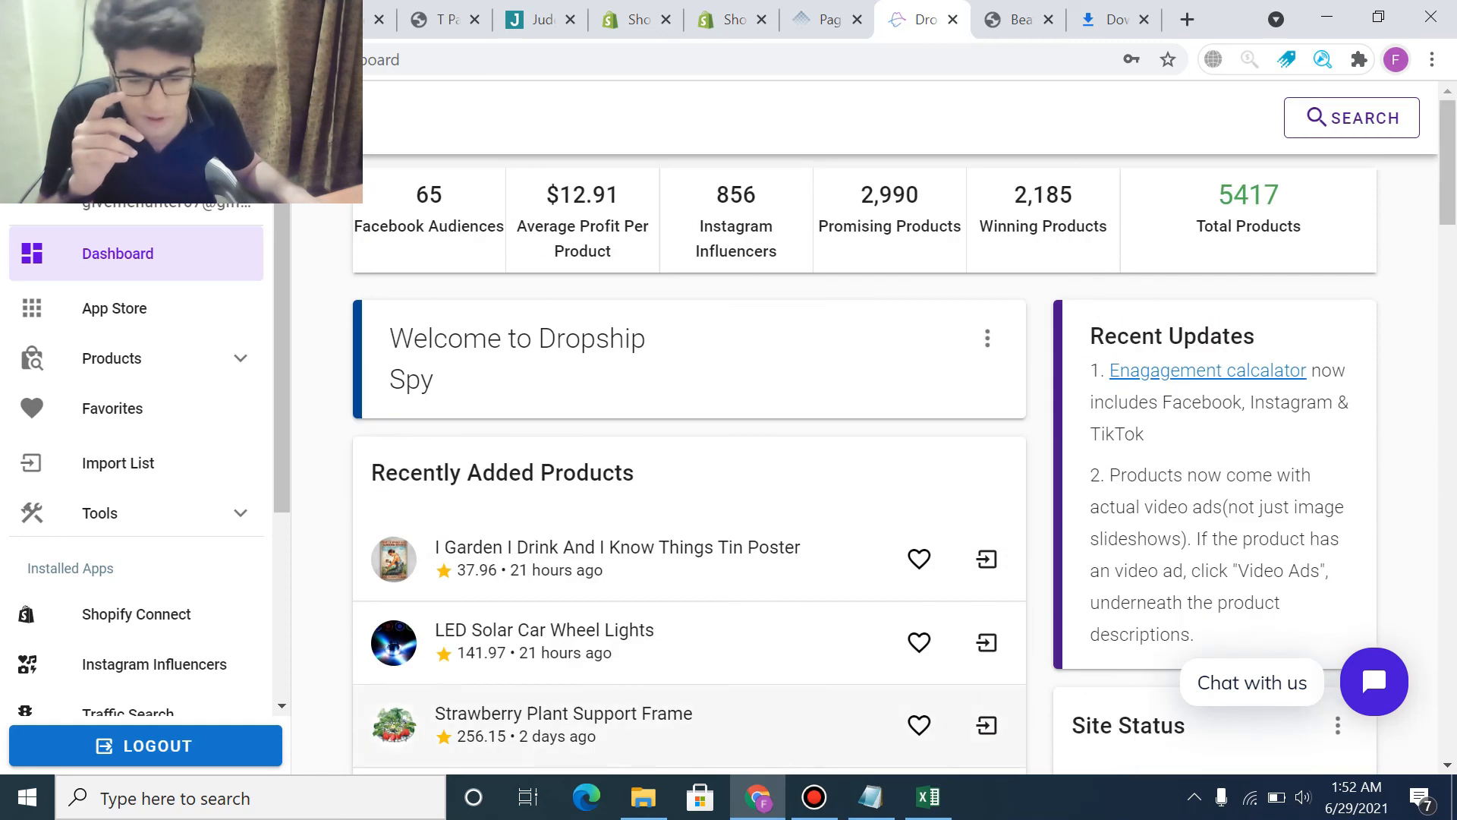
pyautogui.scroll(-1, 903, 467)
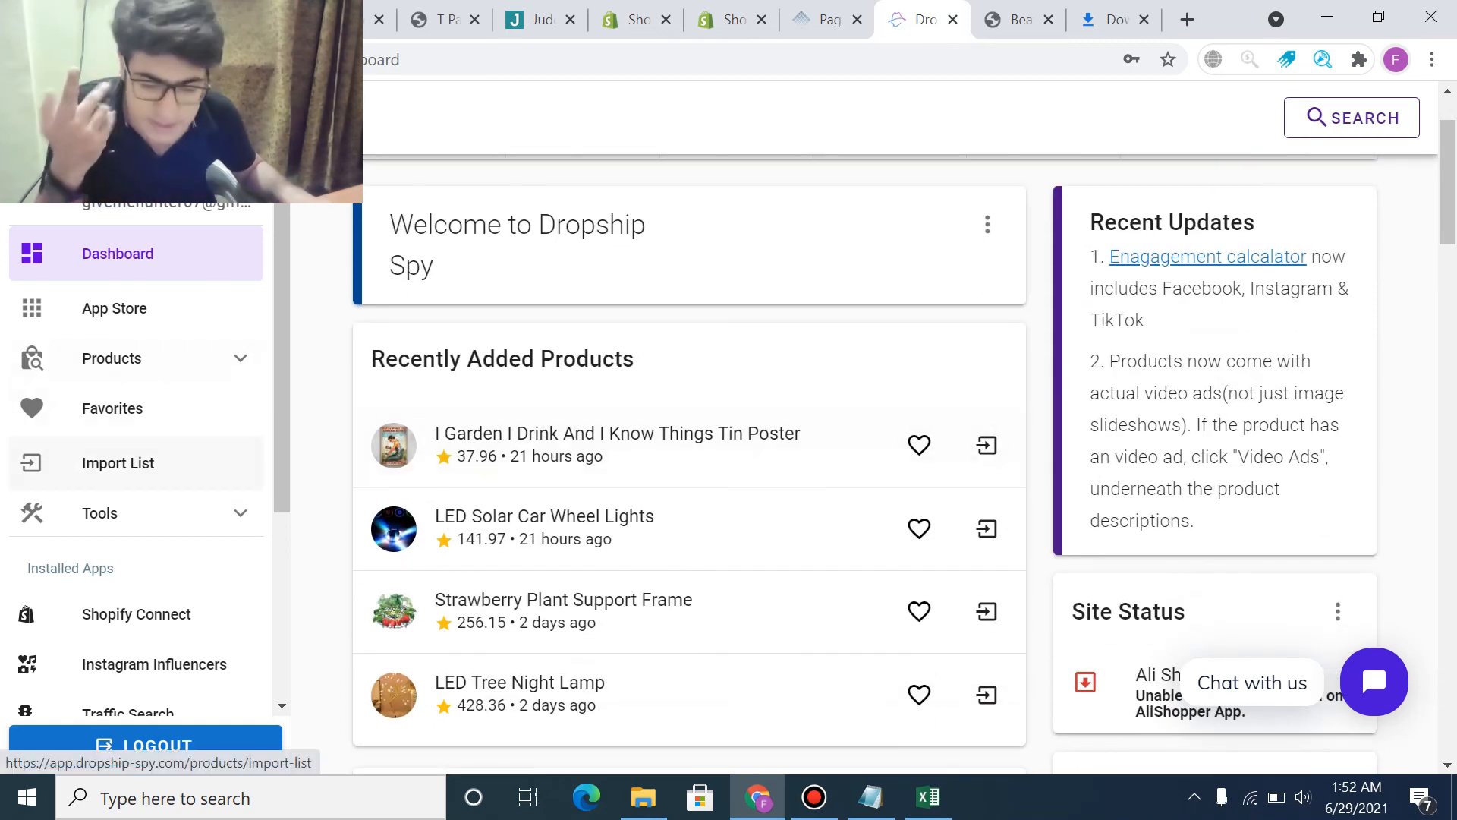
pyautogui.scroll(-3, 645, 418)
pyautogui.scroll(2, 645, 418)
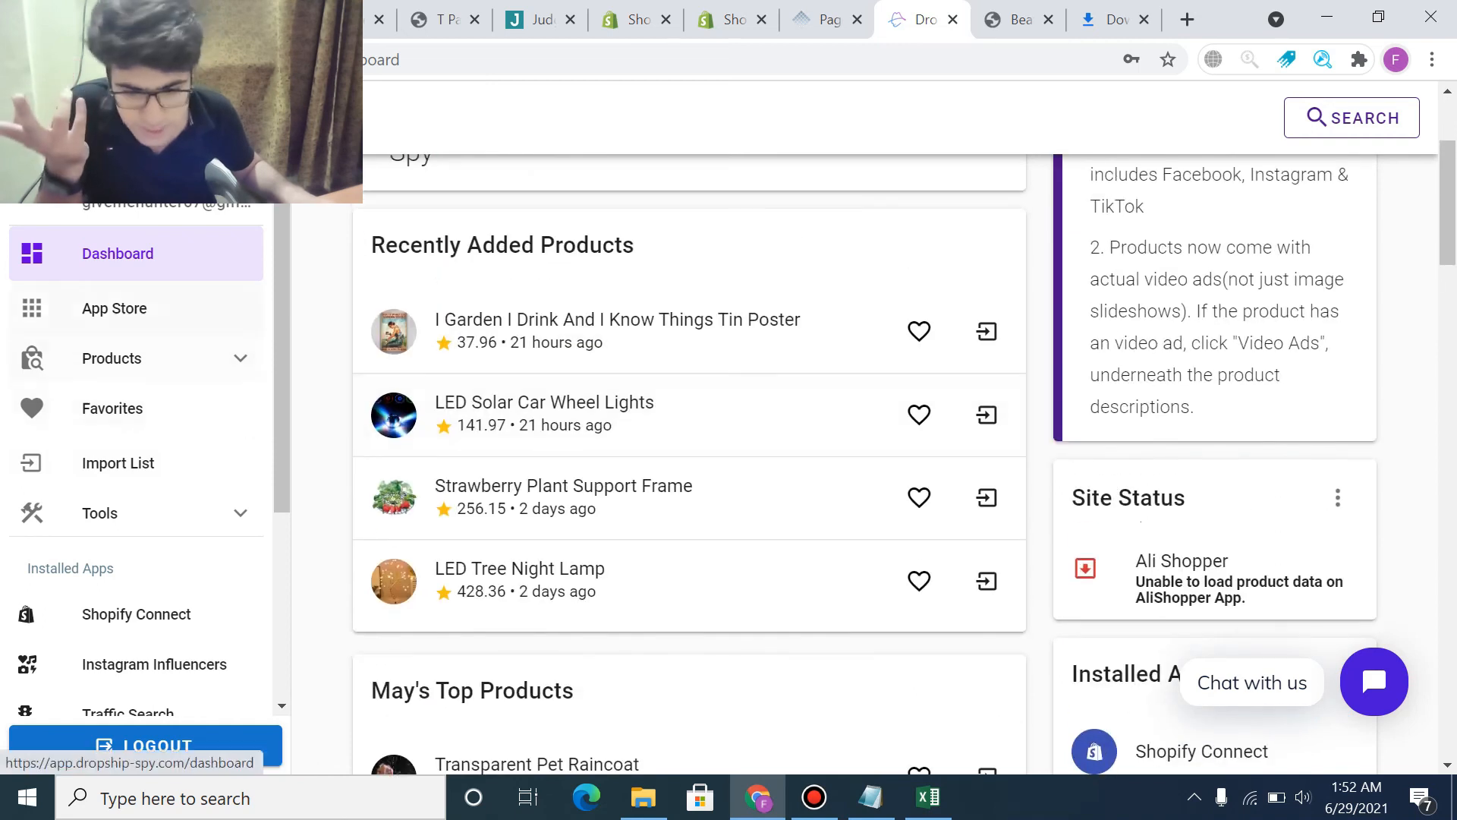
pyautogui.scroll(3, 684, 380)
# - Open the product search form and look over its product selection, price and engagement score filters
pyautogui.click(984, 335)
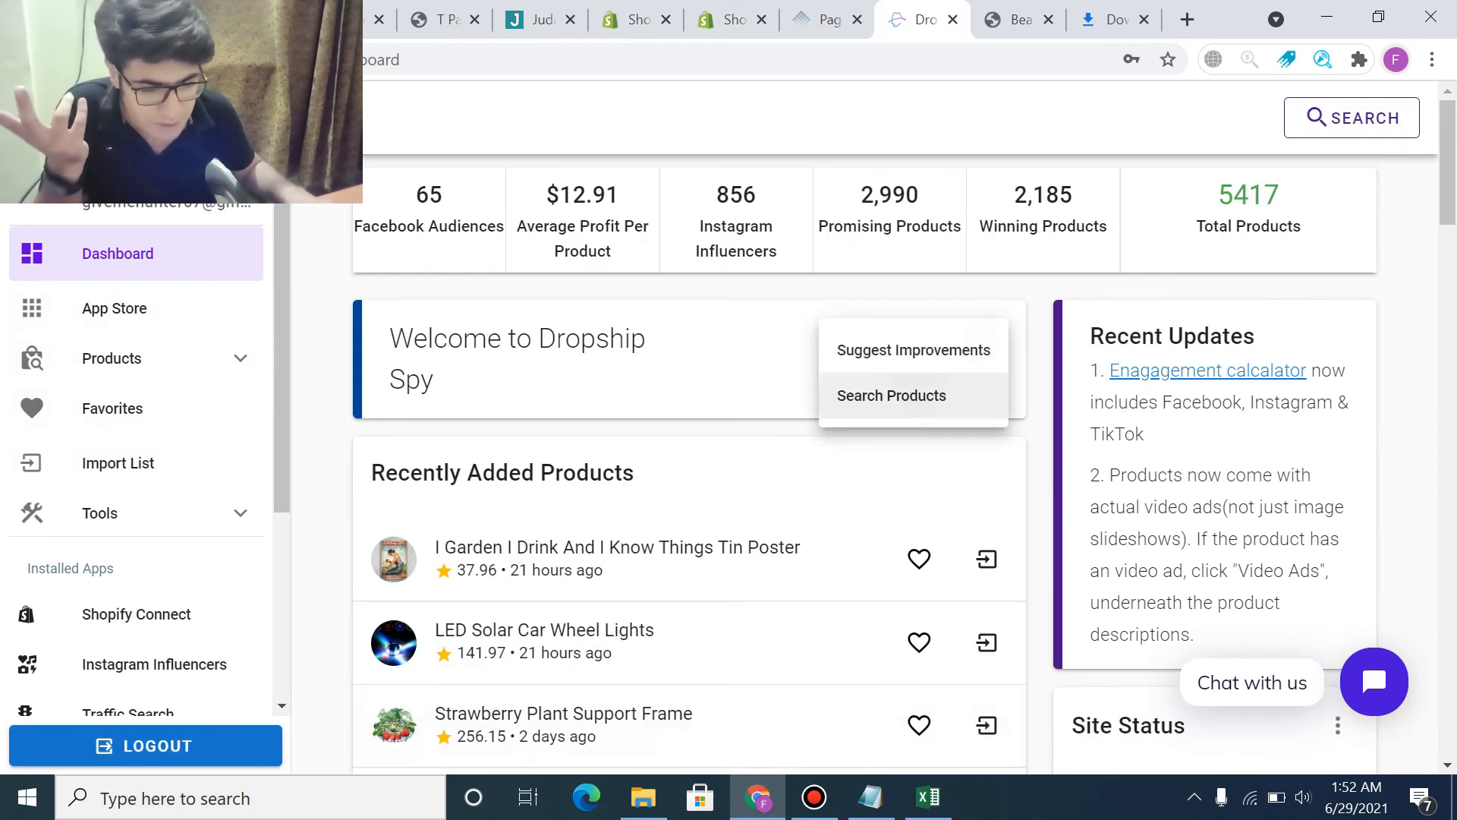
pyautogui.click(891, 394)
pyautogui.scroll(-3, 865, 425)
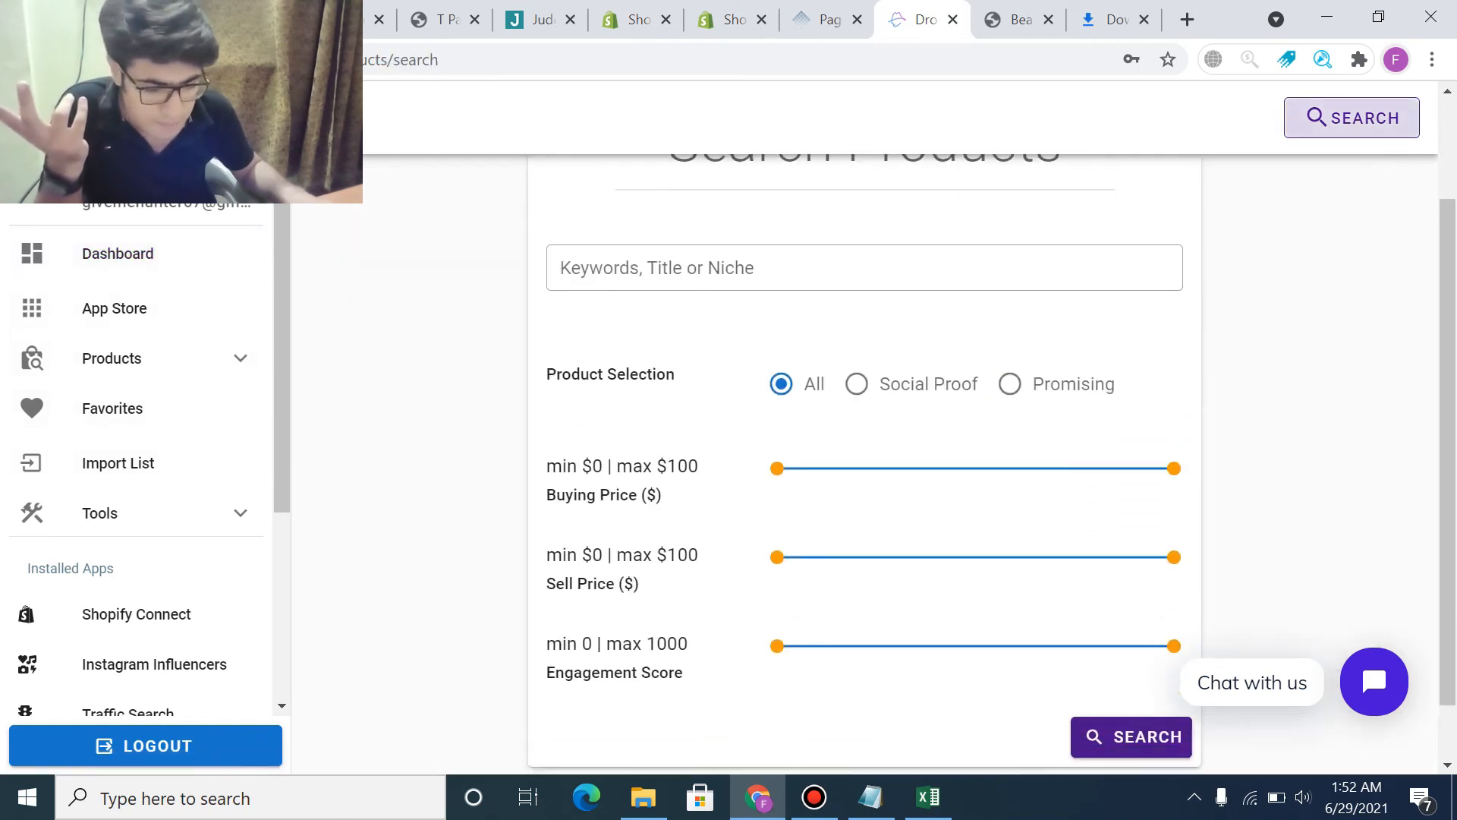
# - Run an unfiltered product search and look through the resulting product listings
pyautogui.click(1131, 668)
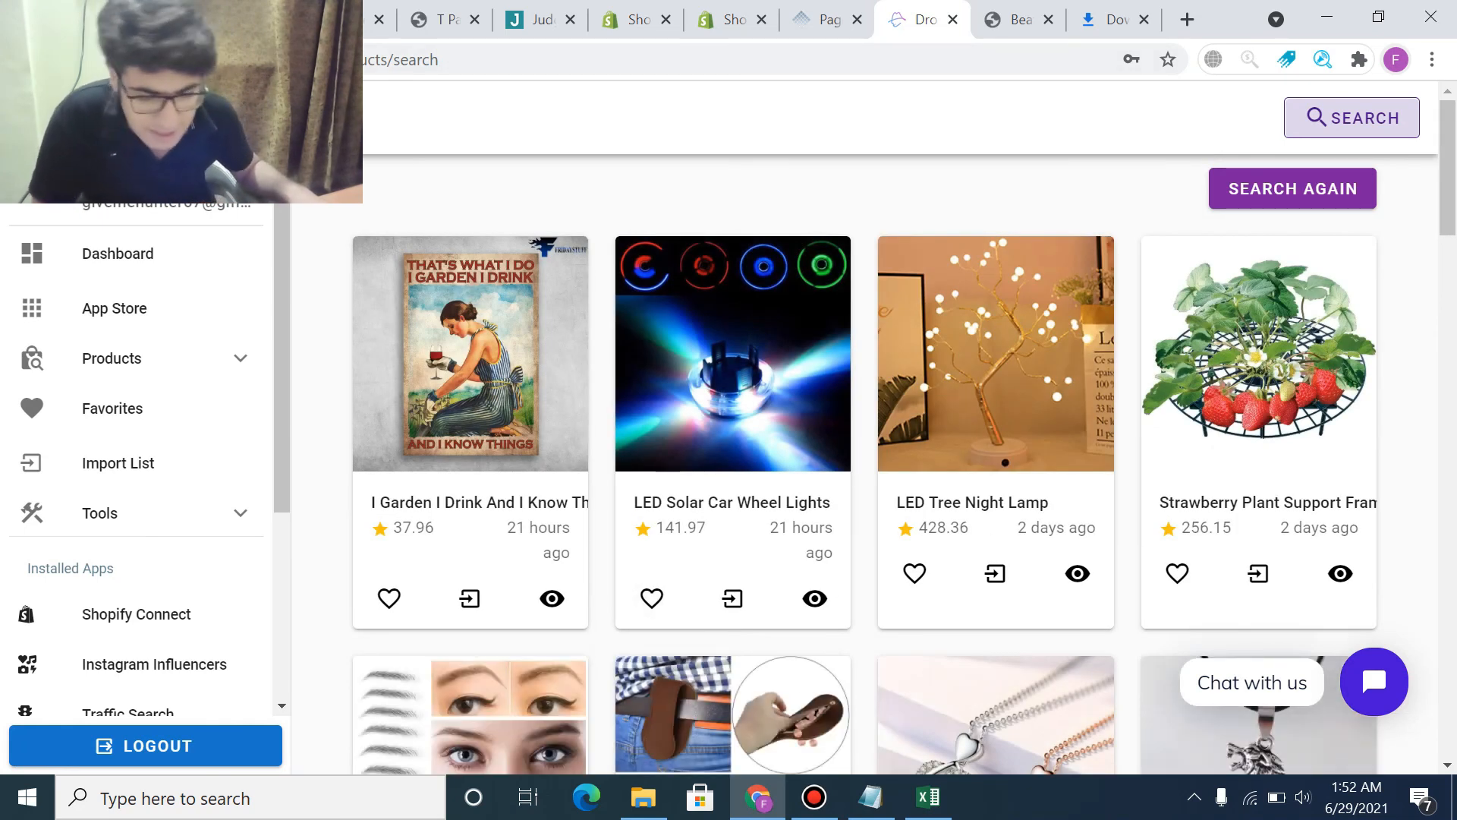
pyautogui.scroll(-6, 865, 455)
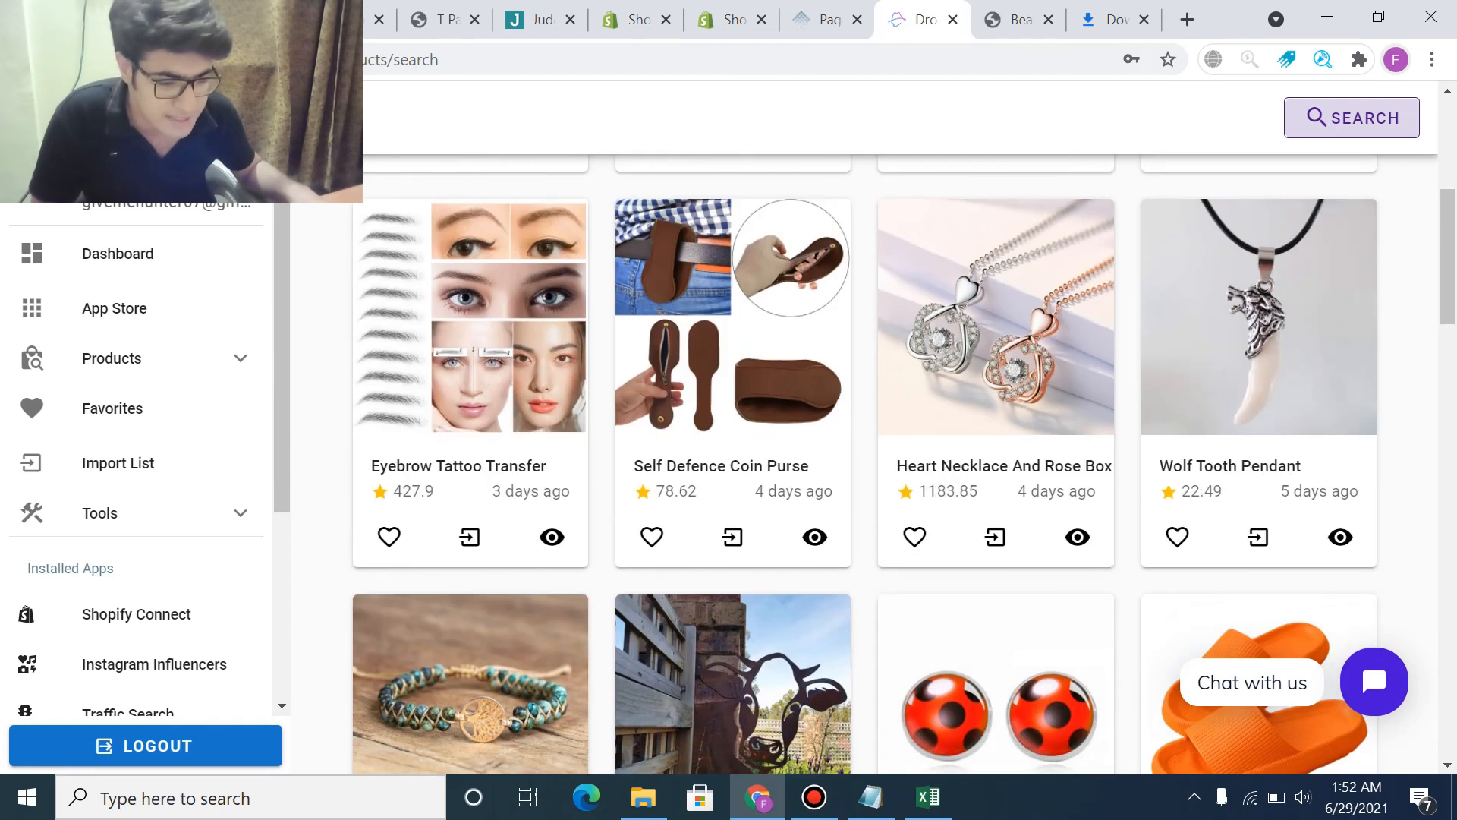
pyautogui.scroll(-7, 865, 463)
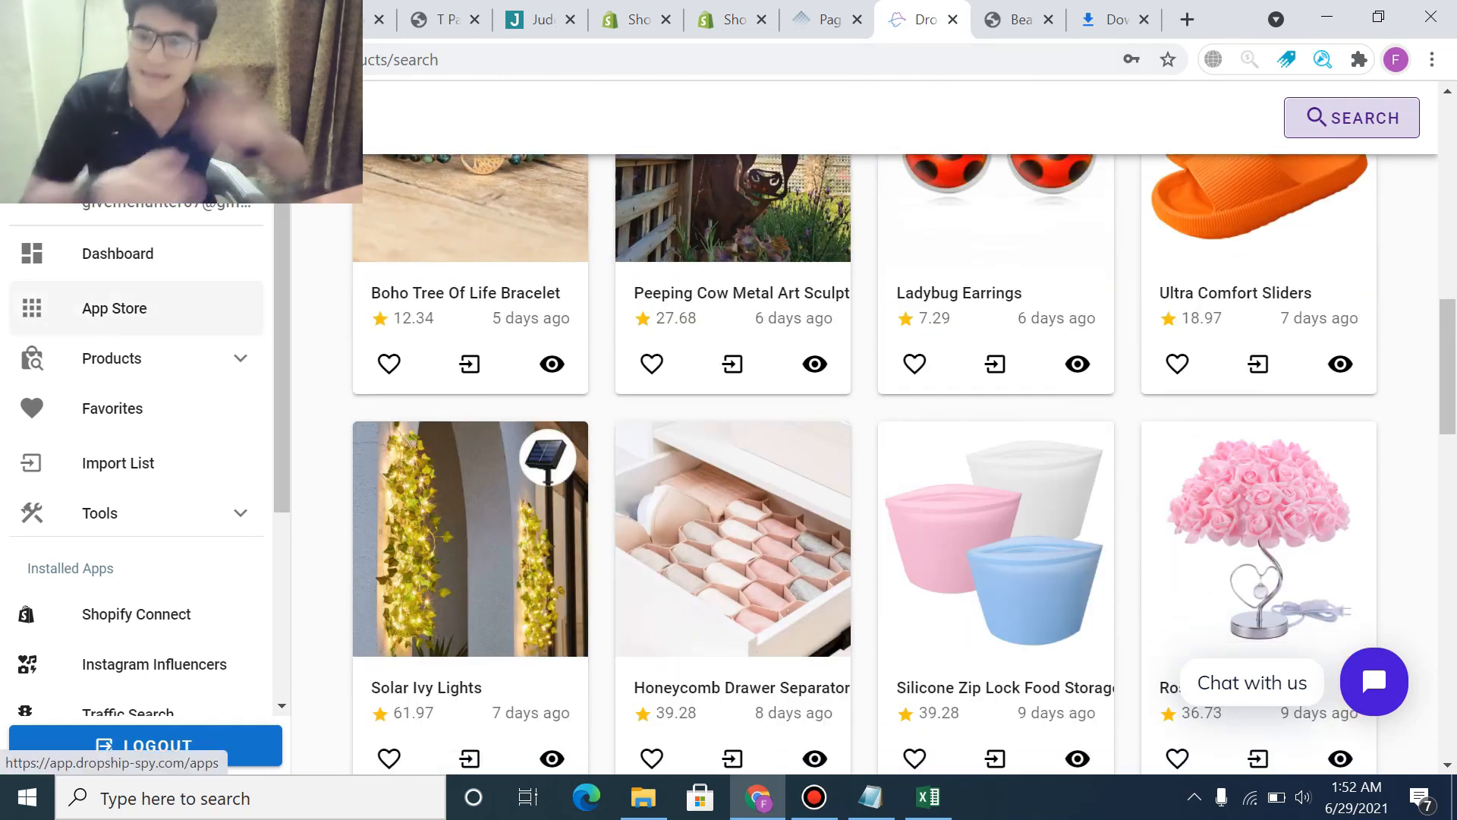
pyautogui.scroll(9, 136, 408)
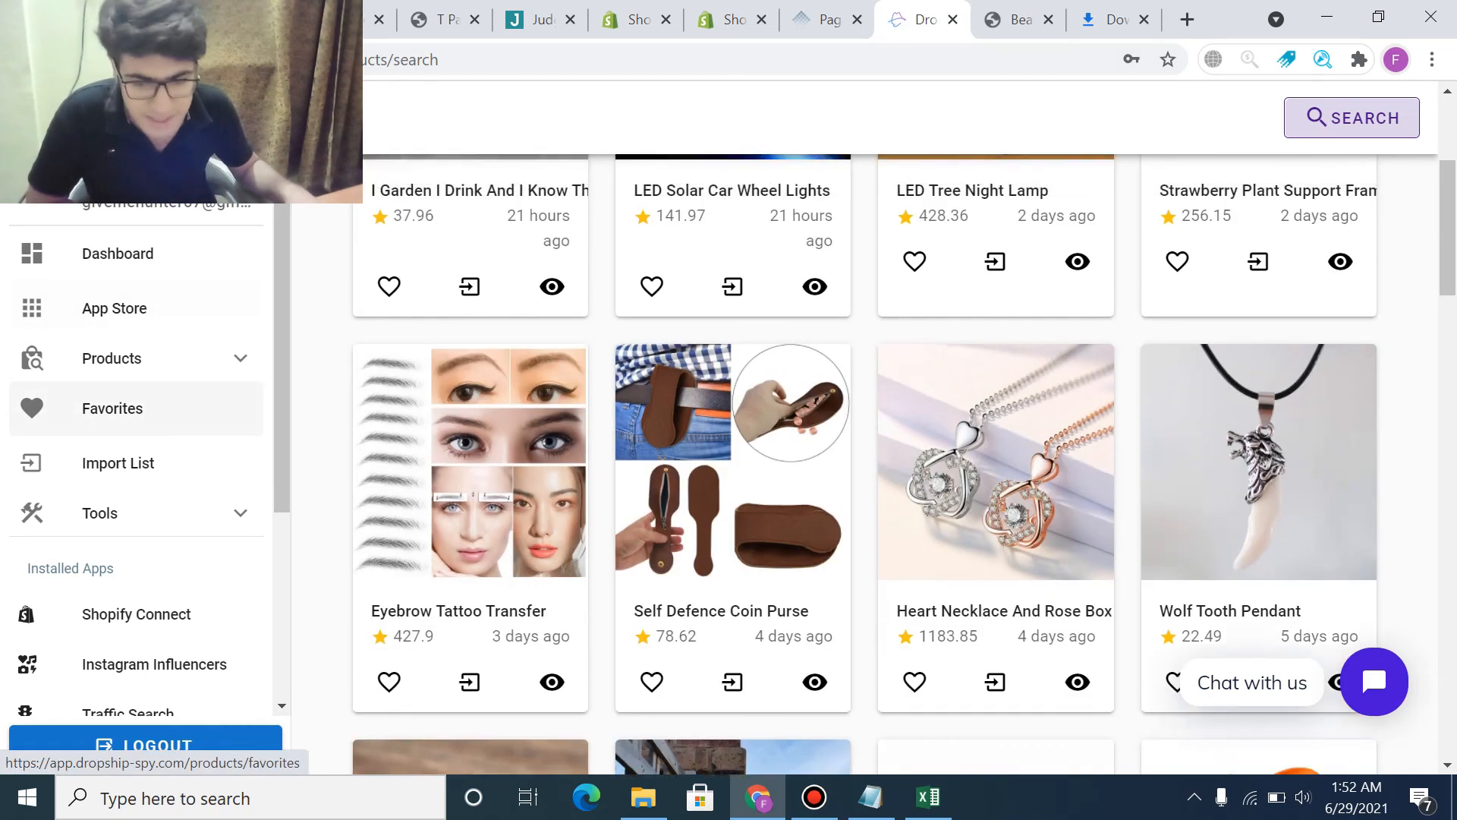
pyautogui.scroll(4, 137, 408)
# - Reopen the product search form from the dashboard and search for products with a minimum engagement score of 328
pyautogui.click(117, 253)
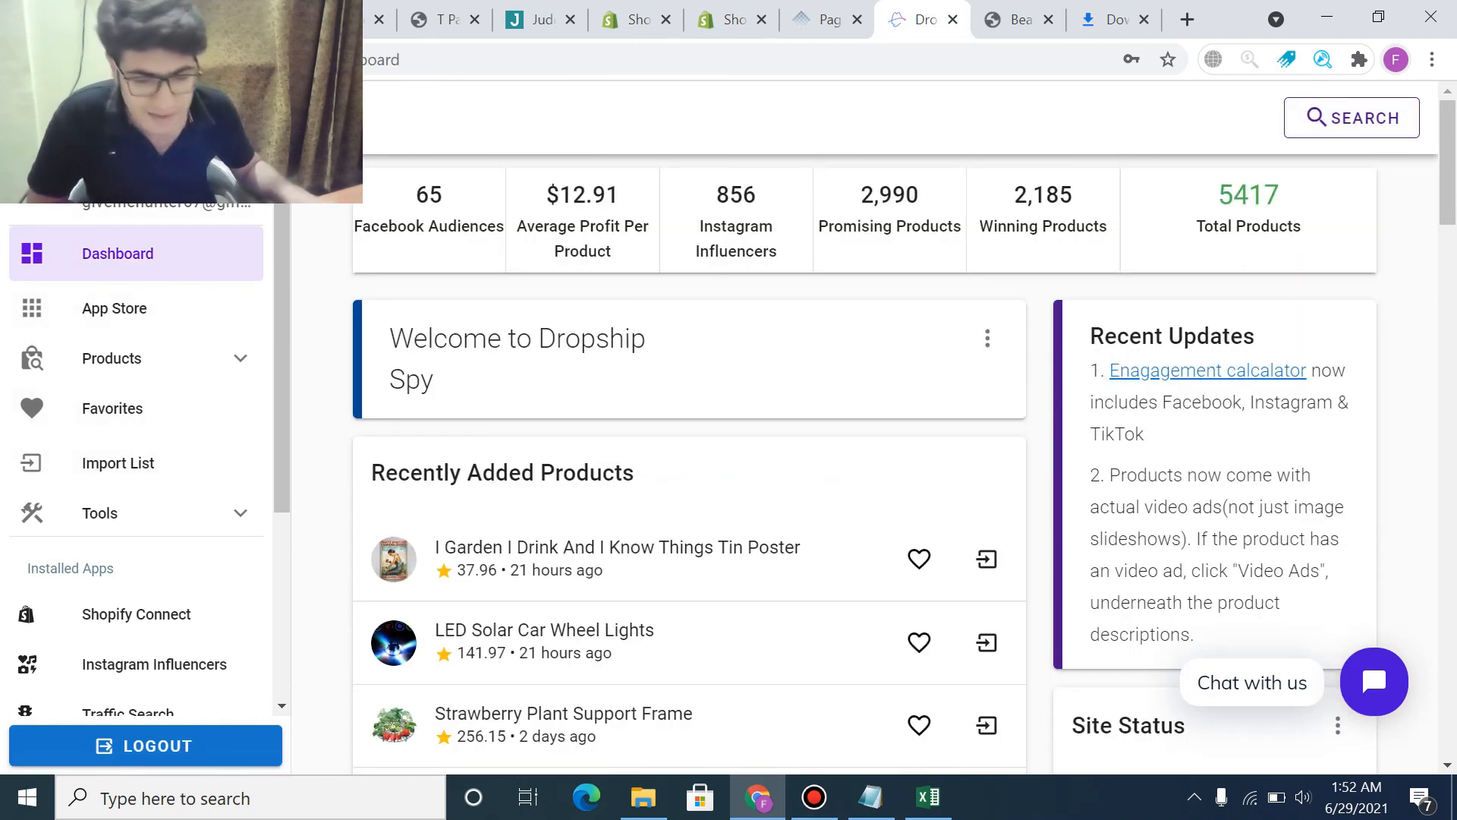
pyautogui.click(988, 338)
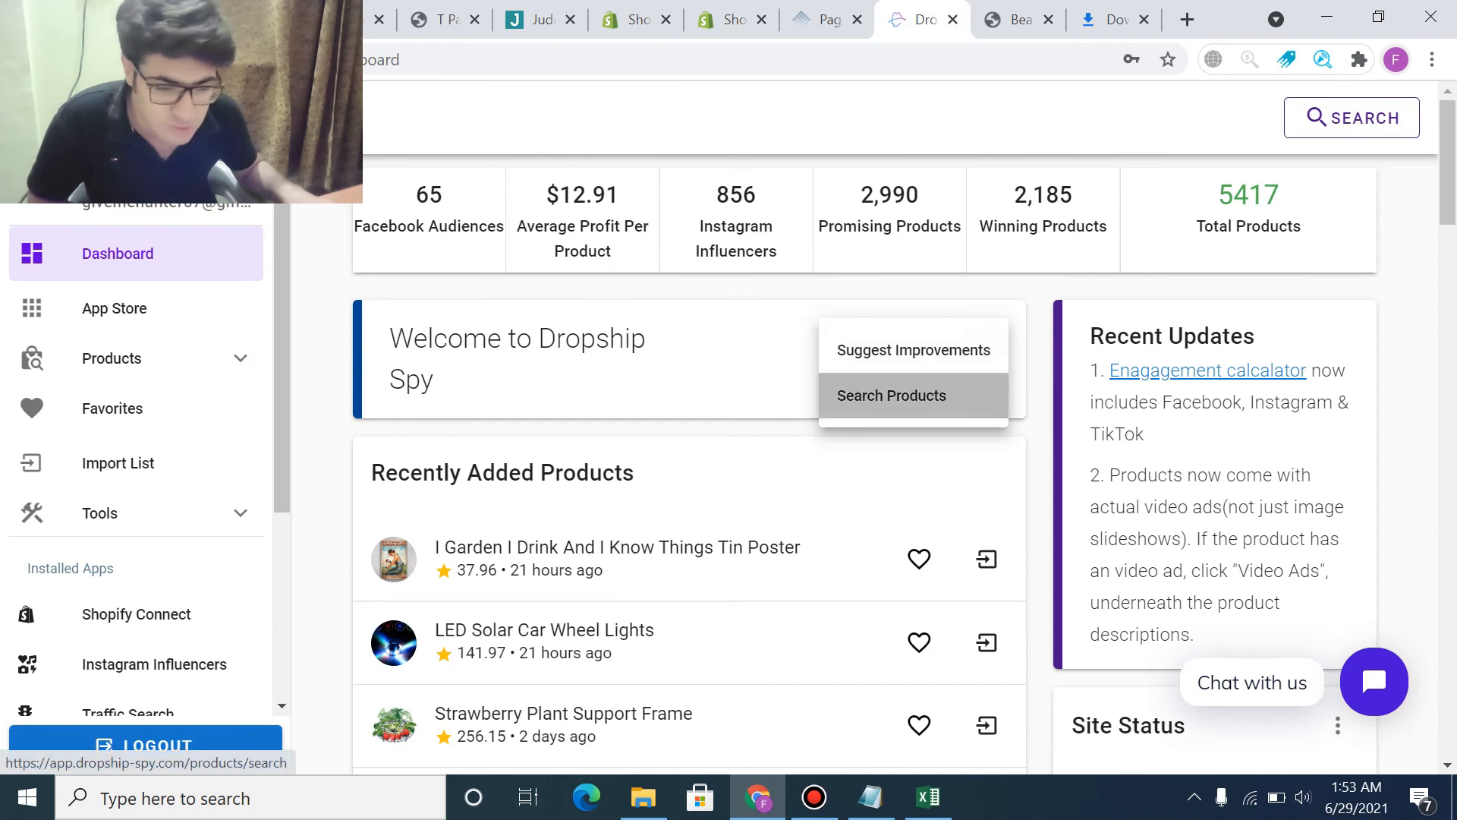
pyautogui.click(891, 395)
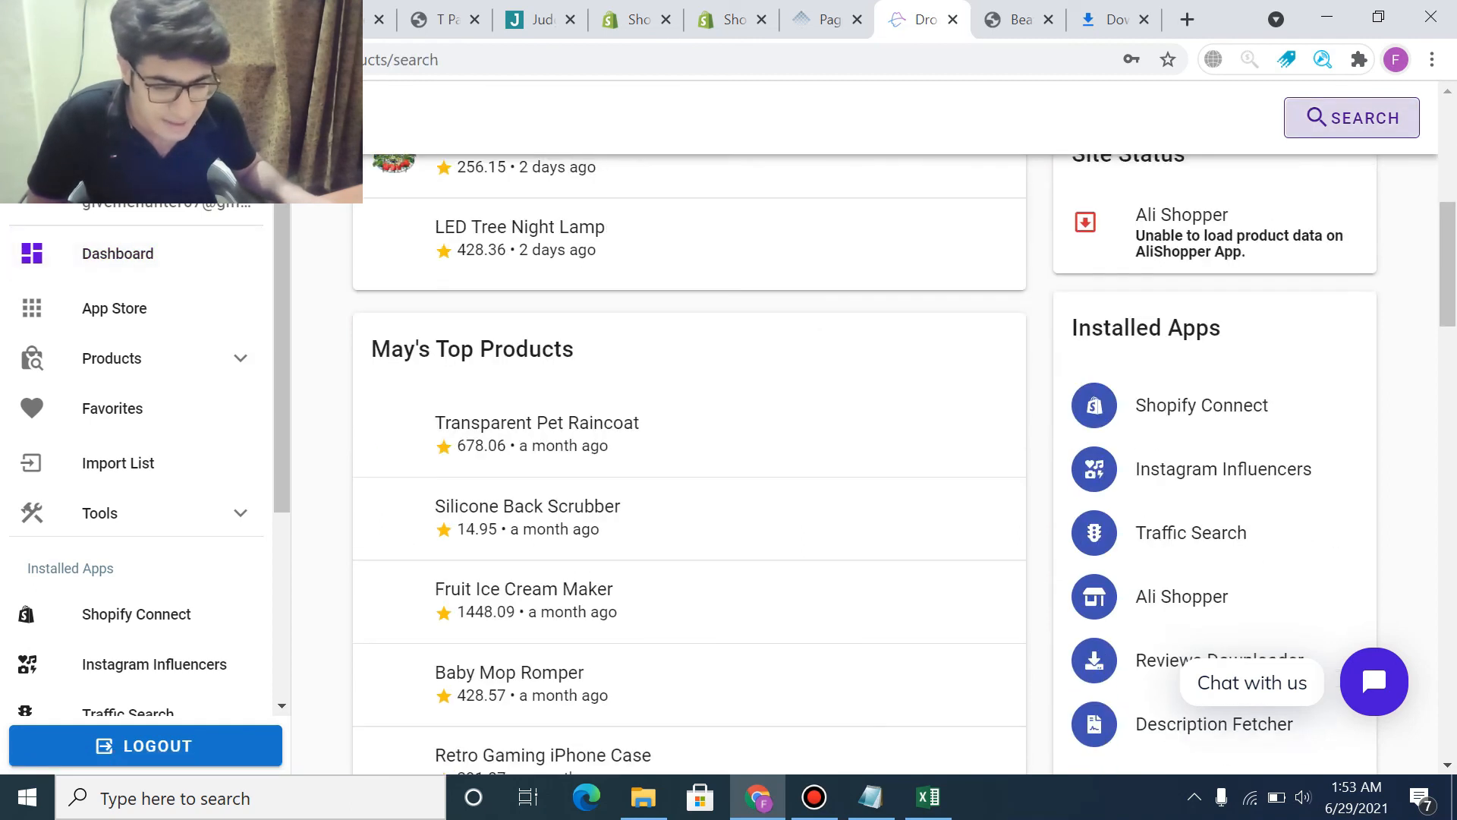
pyautogui.scroll(-3, 866, 455)
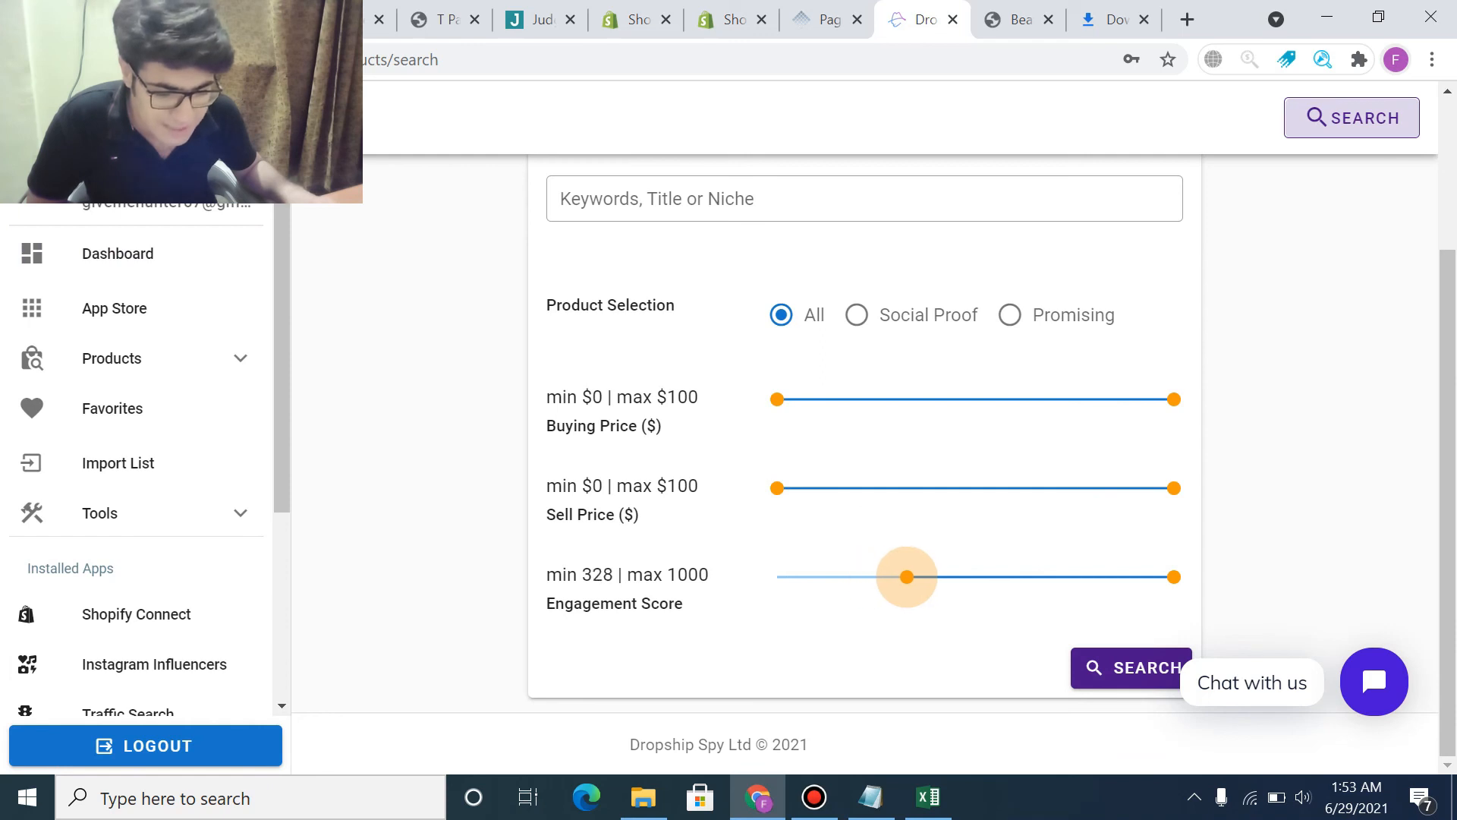
pyautogui.click(1131, 668)
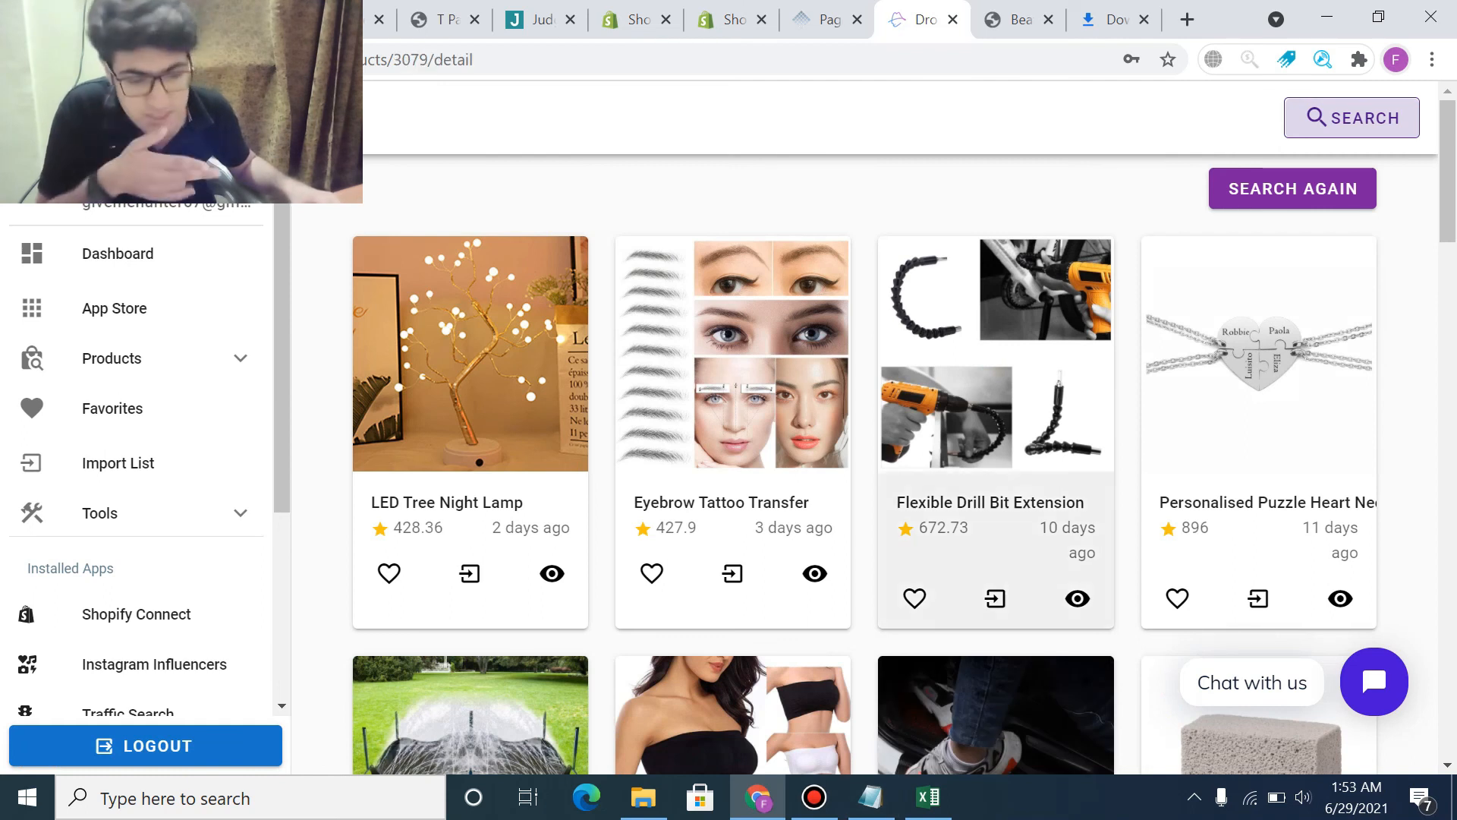
# - Open the Flexible Drill Bit Extension product, look over its description and key indicators, and open its video ads
pyautogui.click(1077, 598)
pyautogui.scroll(-5, 401, 586)
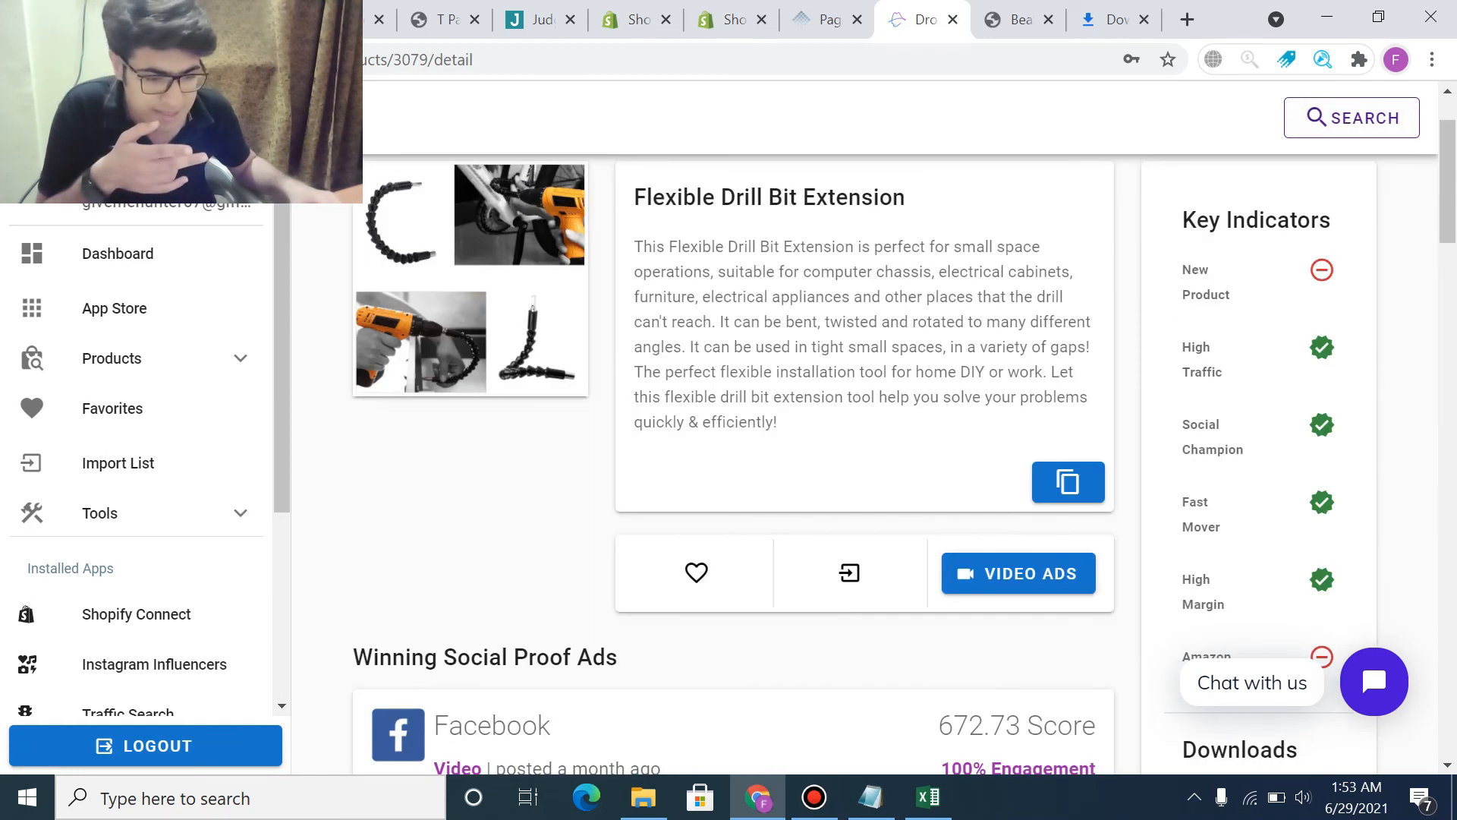
pyautogui.click(1018, 460)
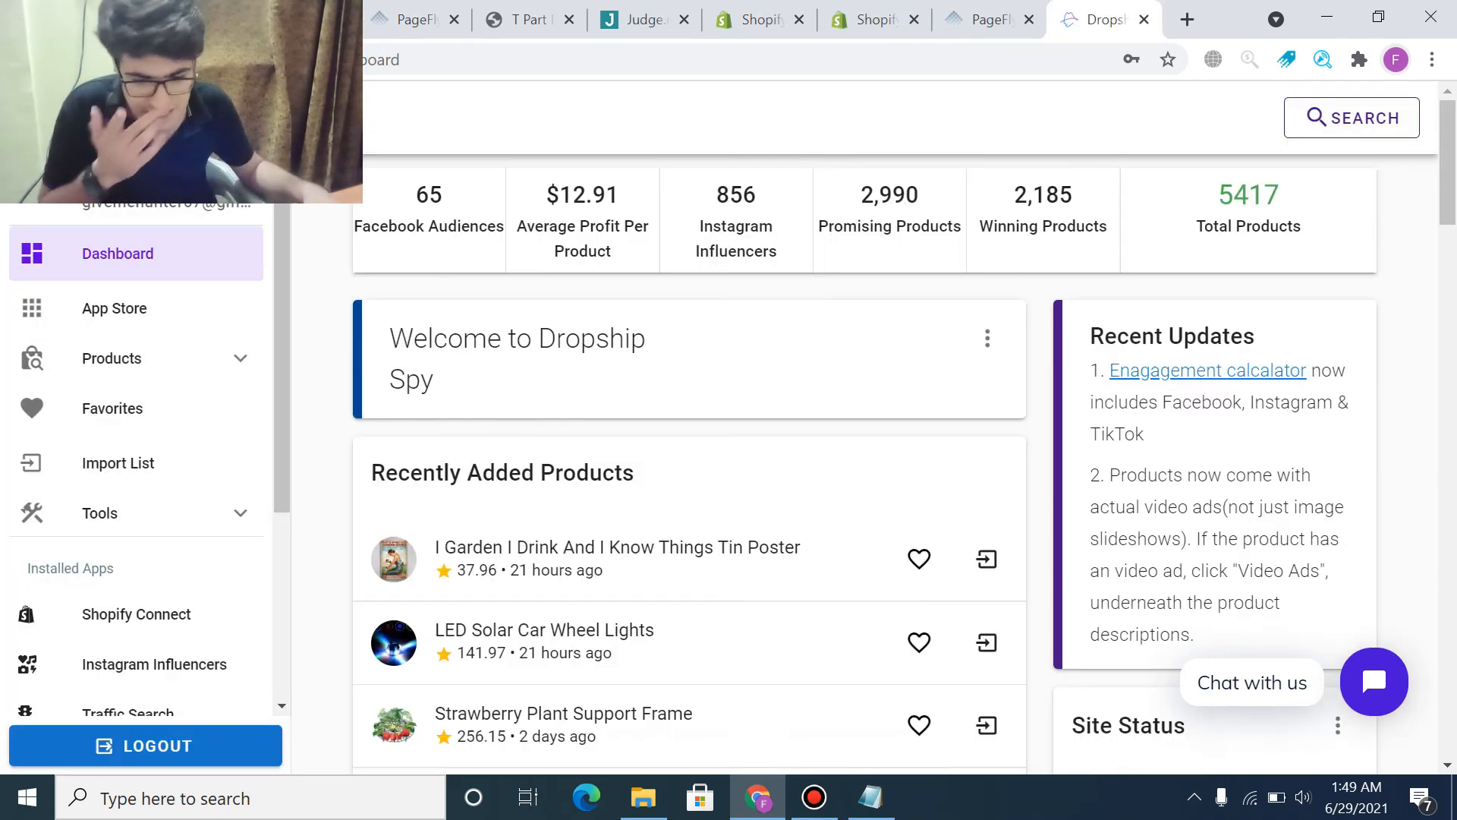
# - Open the Instagram Influencers app and browse its list of influencer categories
pyautogui.scroll(-4, 145, 559)
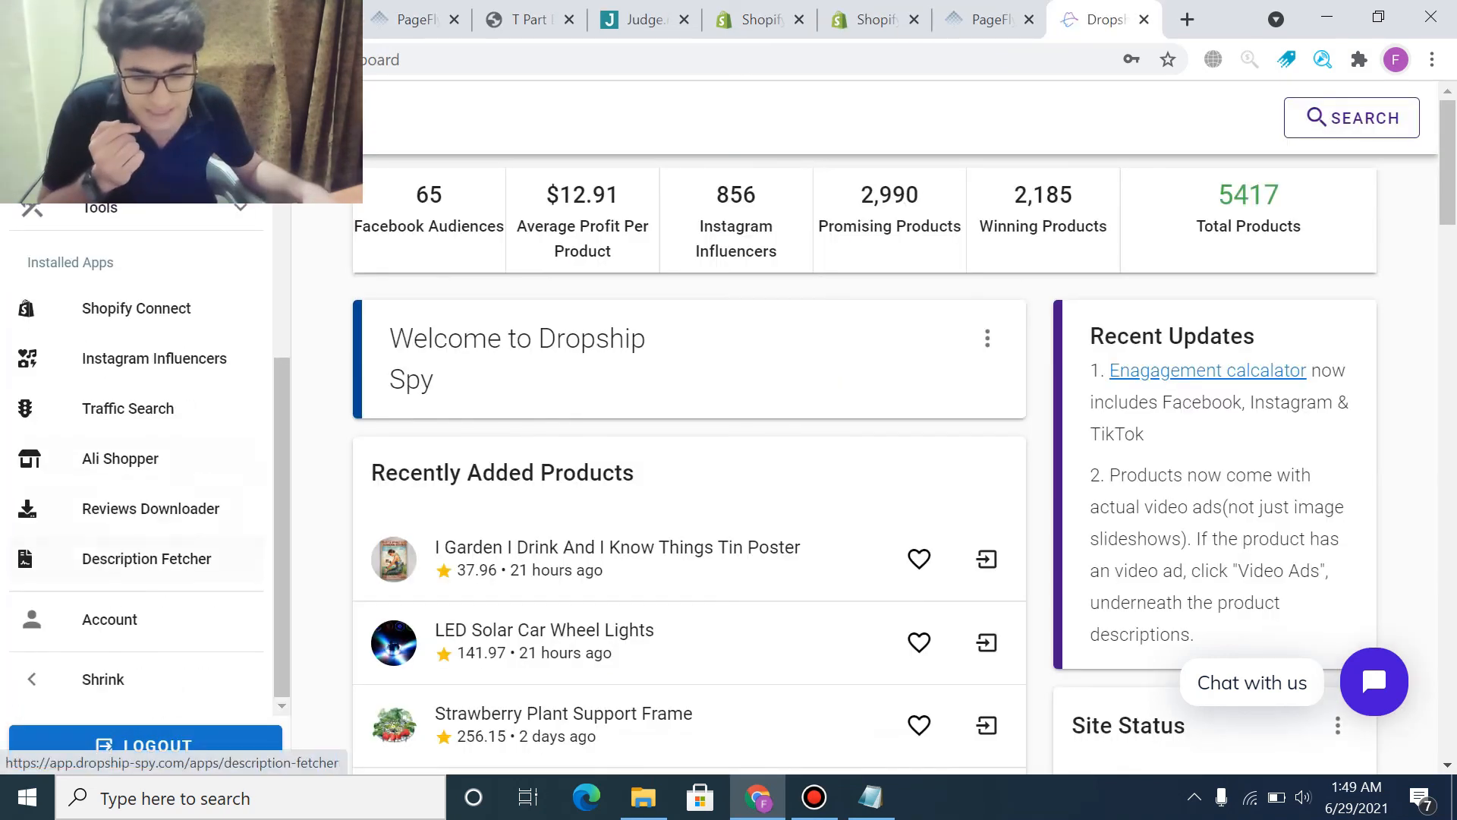
pyautogui.click(152, 358)
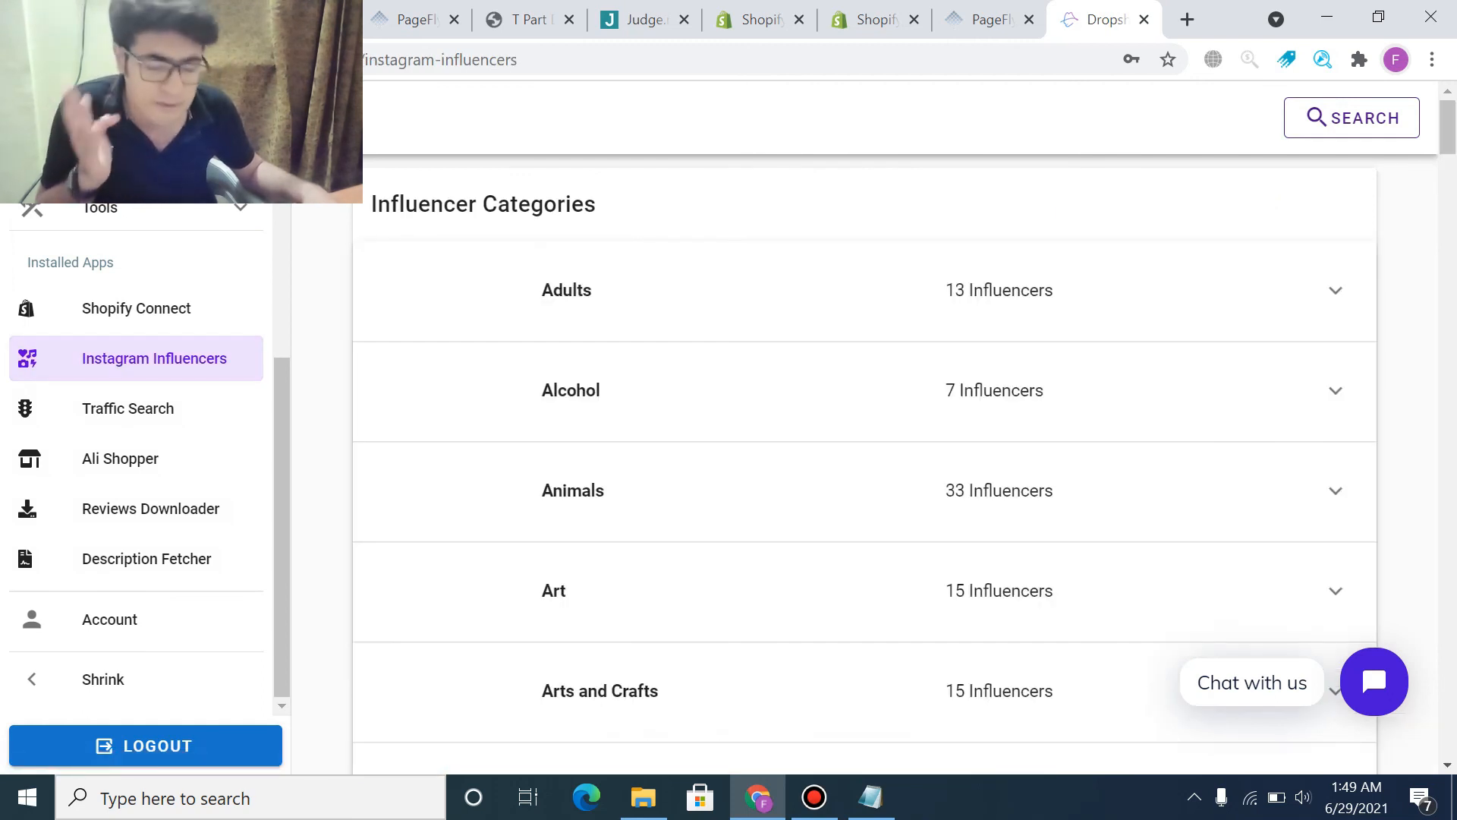
pyautogui.scroll(-20, 865, 485)
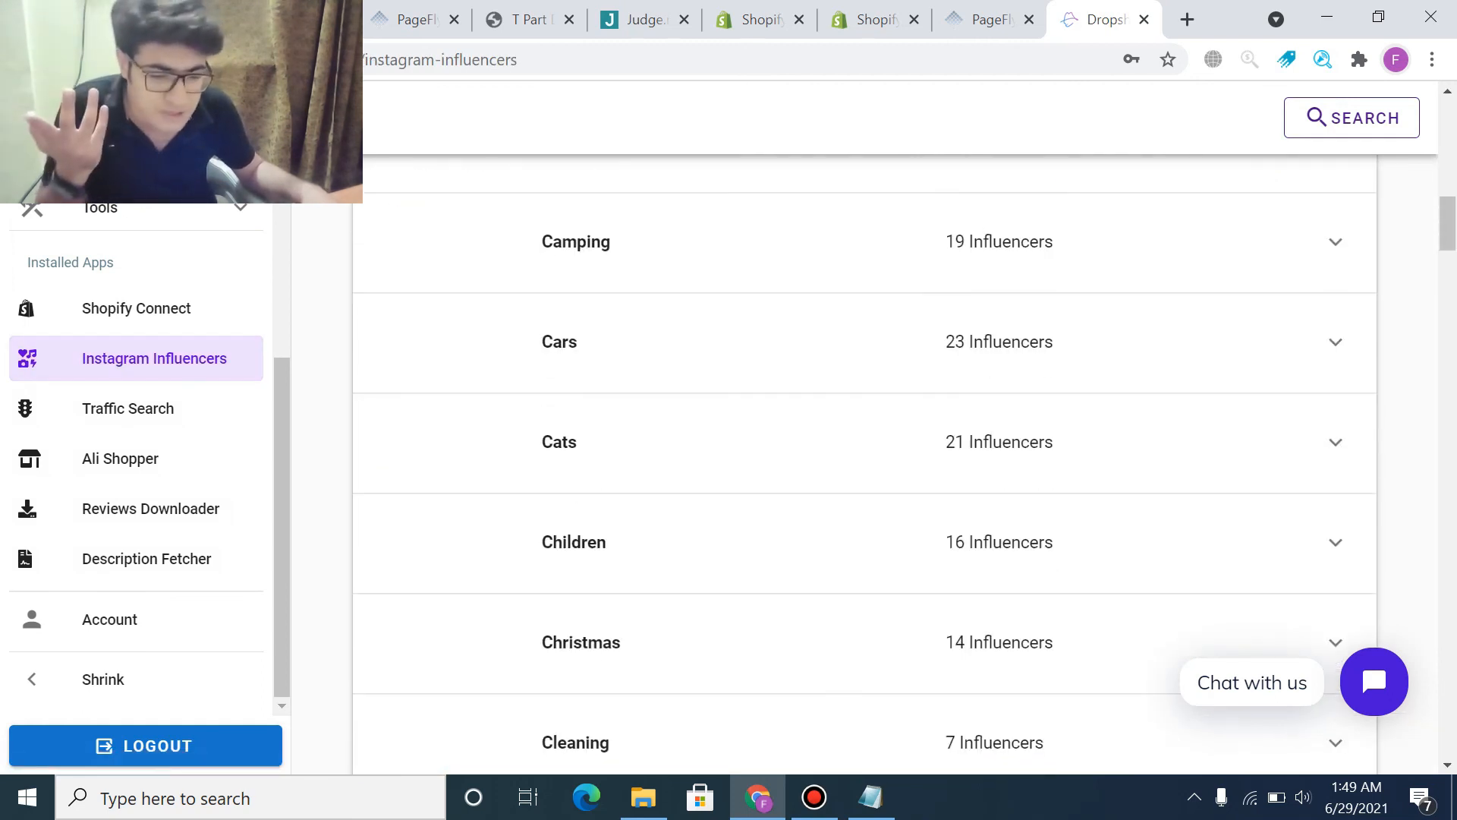
pyautogui.scroll(20, 866, 486)
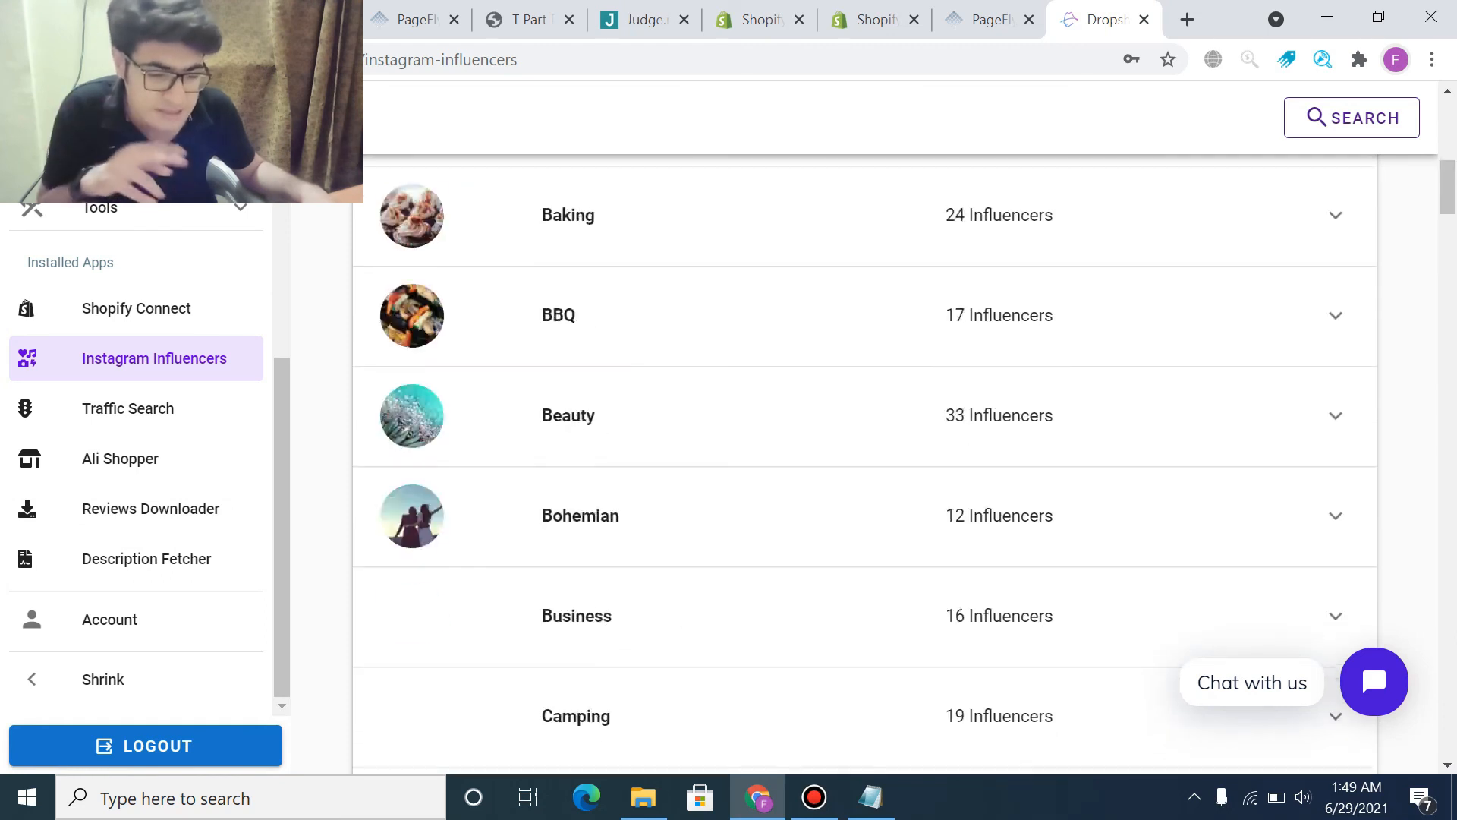
pyautogui.scroll(-8, 865, 486)
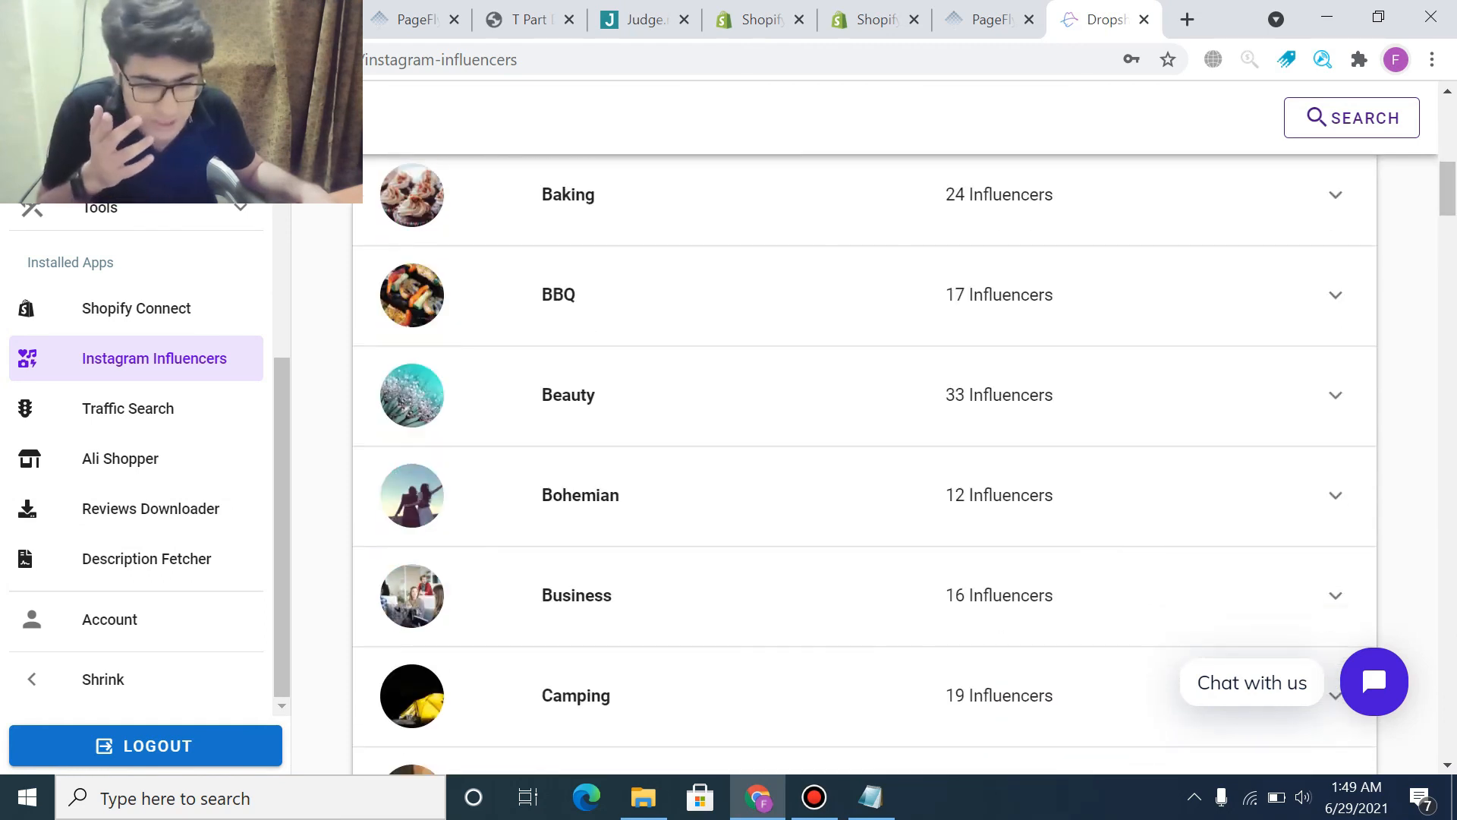
pyautogui.scroll(-6, 865, 485)
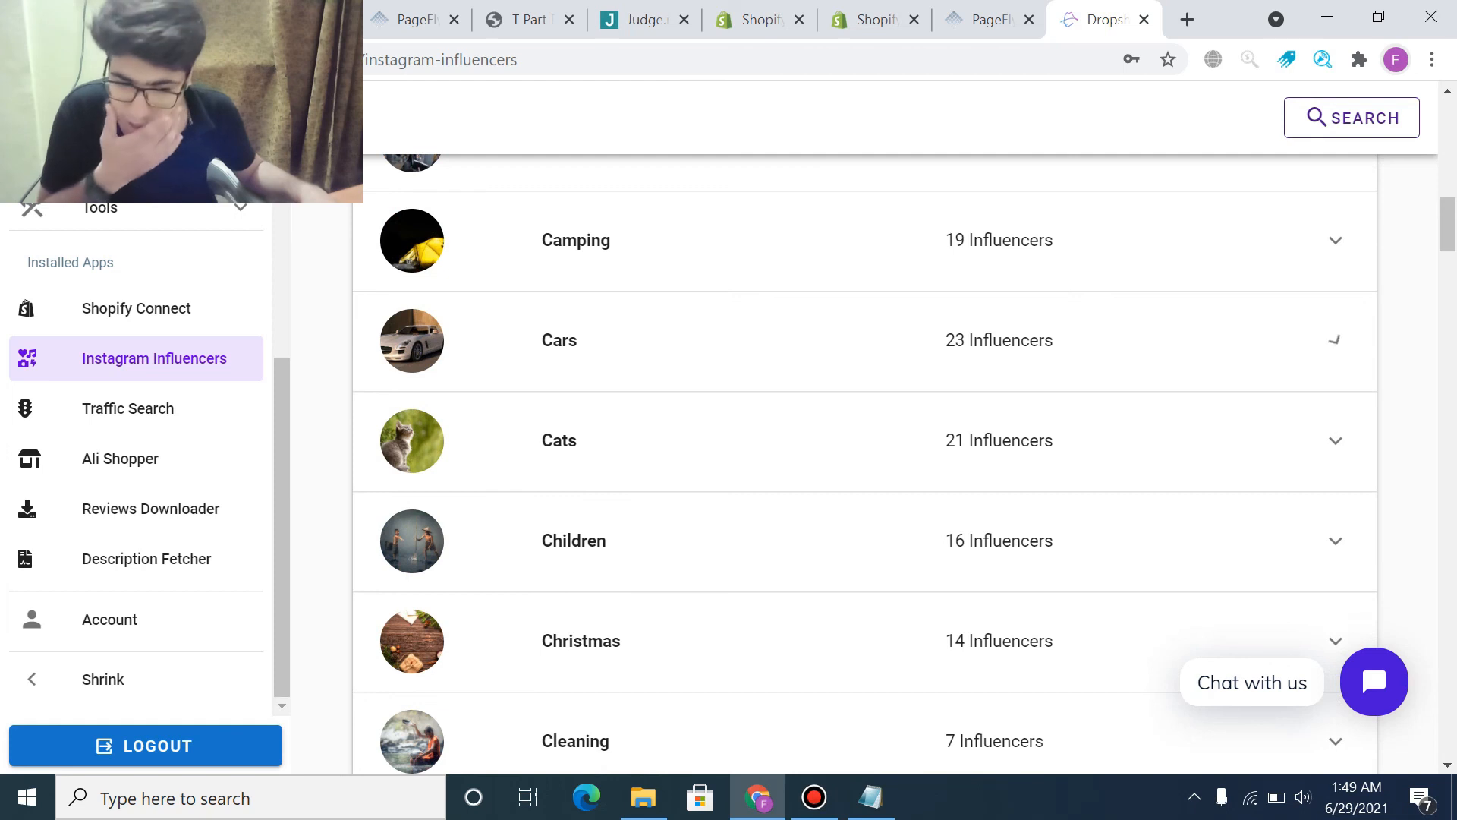
# - Expand the Cars influencer category, open the carposterz profile, and examine its follower figures and promotion pricing
pyautogui.click(1335, 340)
pyautogui.scroll(-2, 1334, 340)
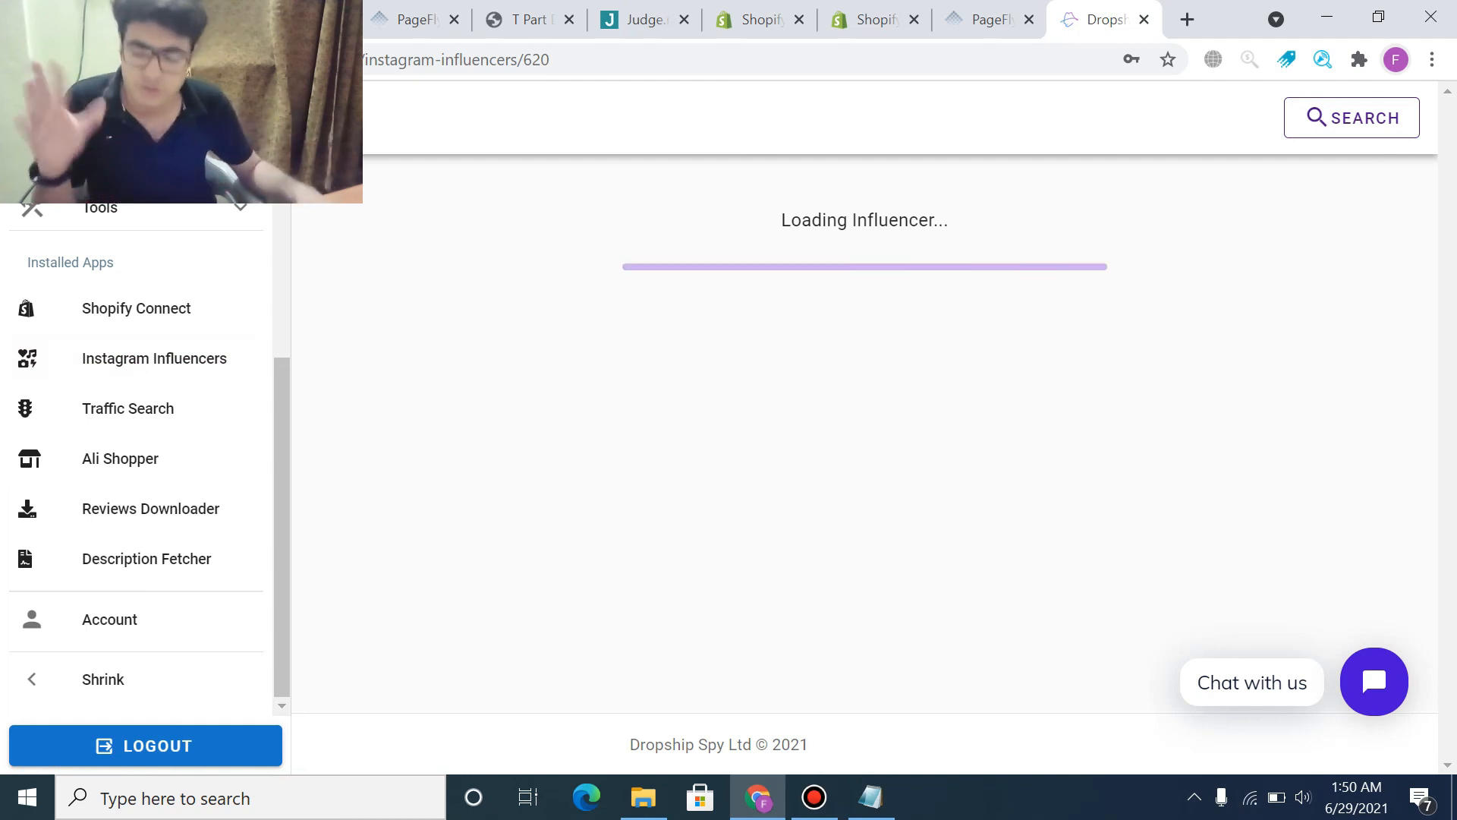
pyautogui.scroll(4, 152, 334)
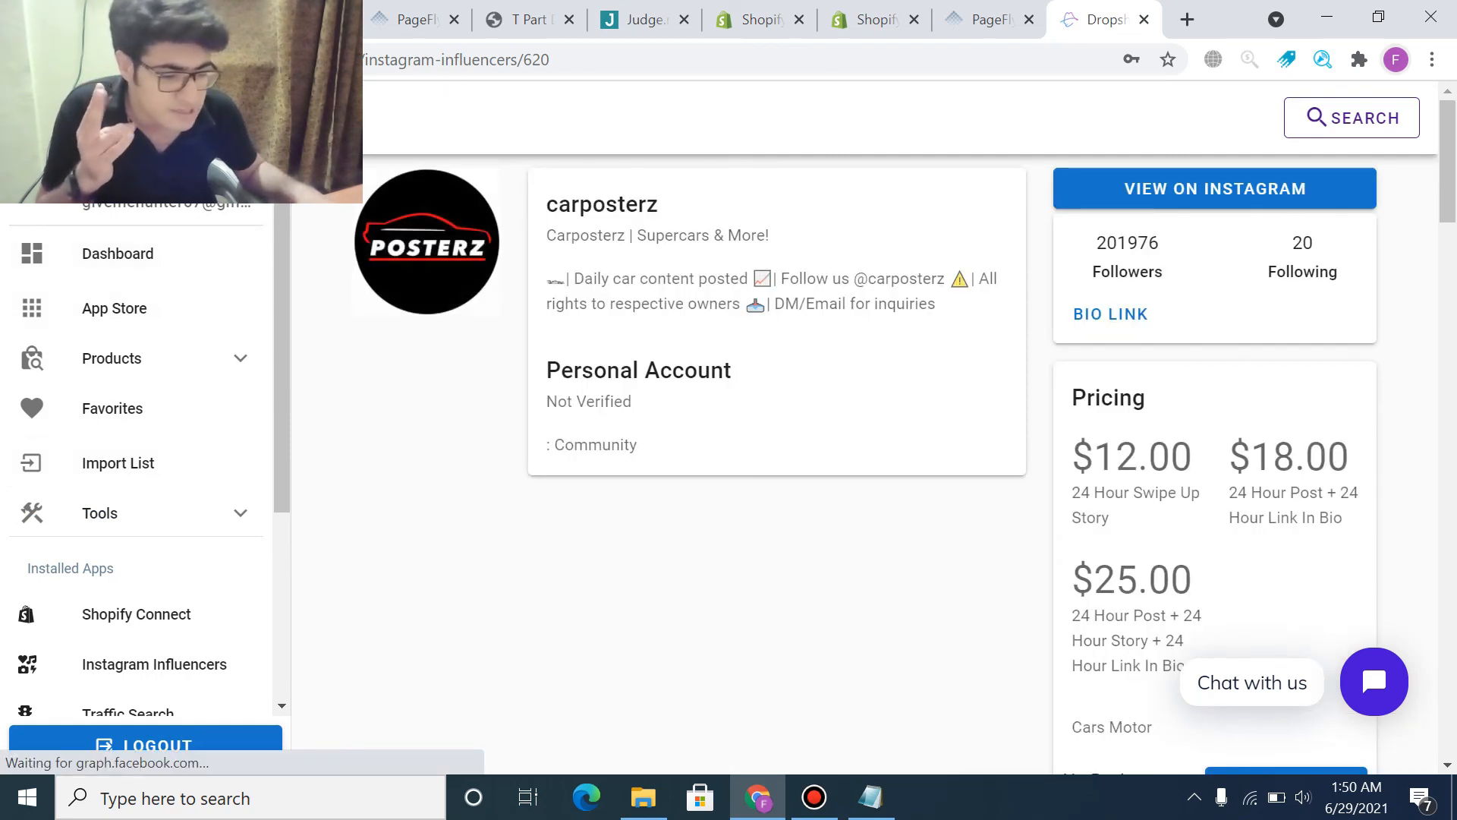
pyautogui.scroll(-1, 865, 463)
pyautogui.scroll(1, 865, 463)
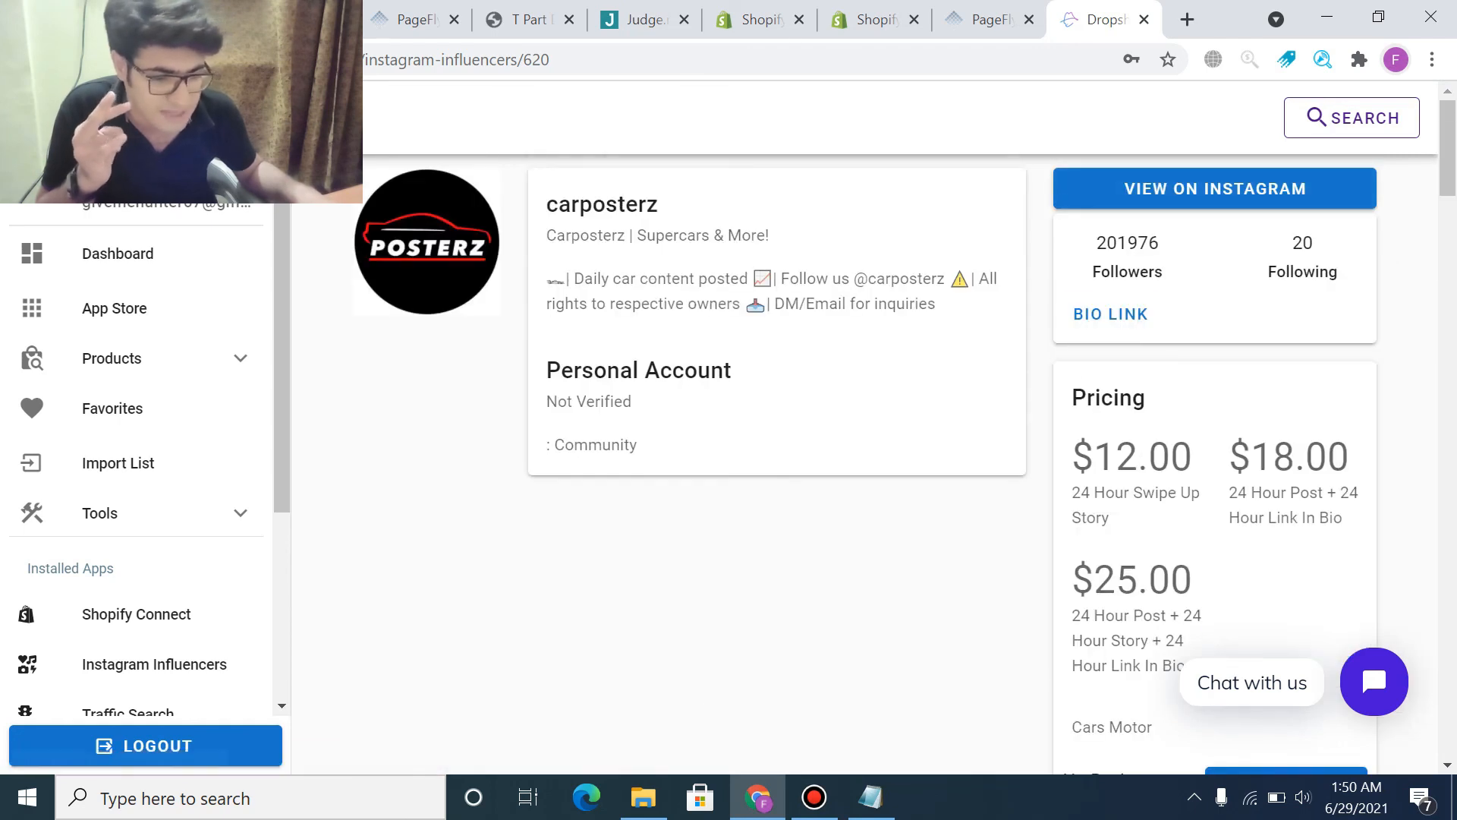
pyautogui.scroll(-8, 865, 463)
pyautogui.scroll(8, 866, 463)
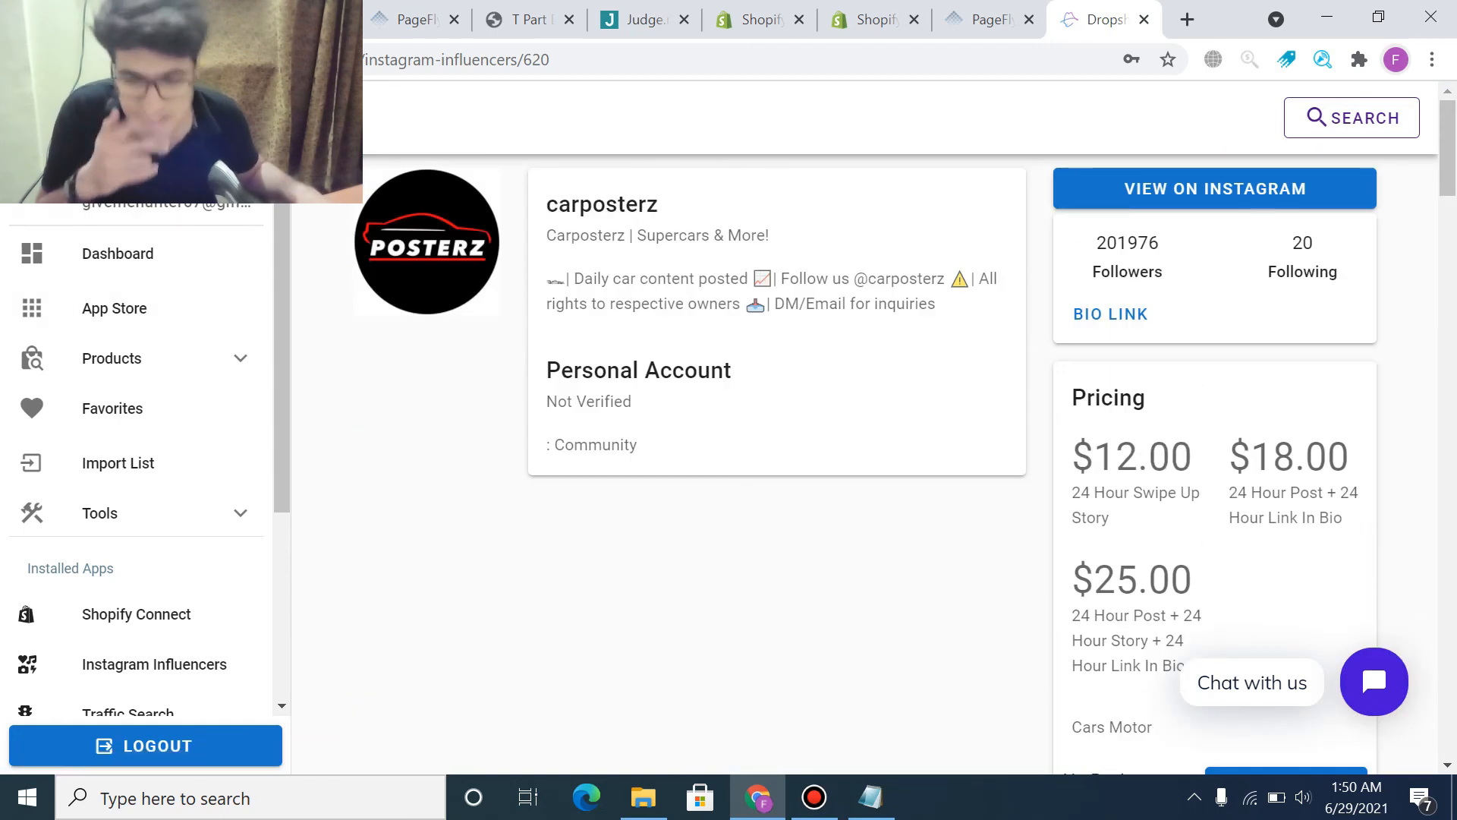